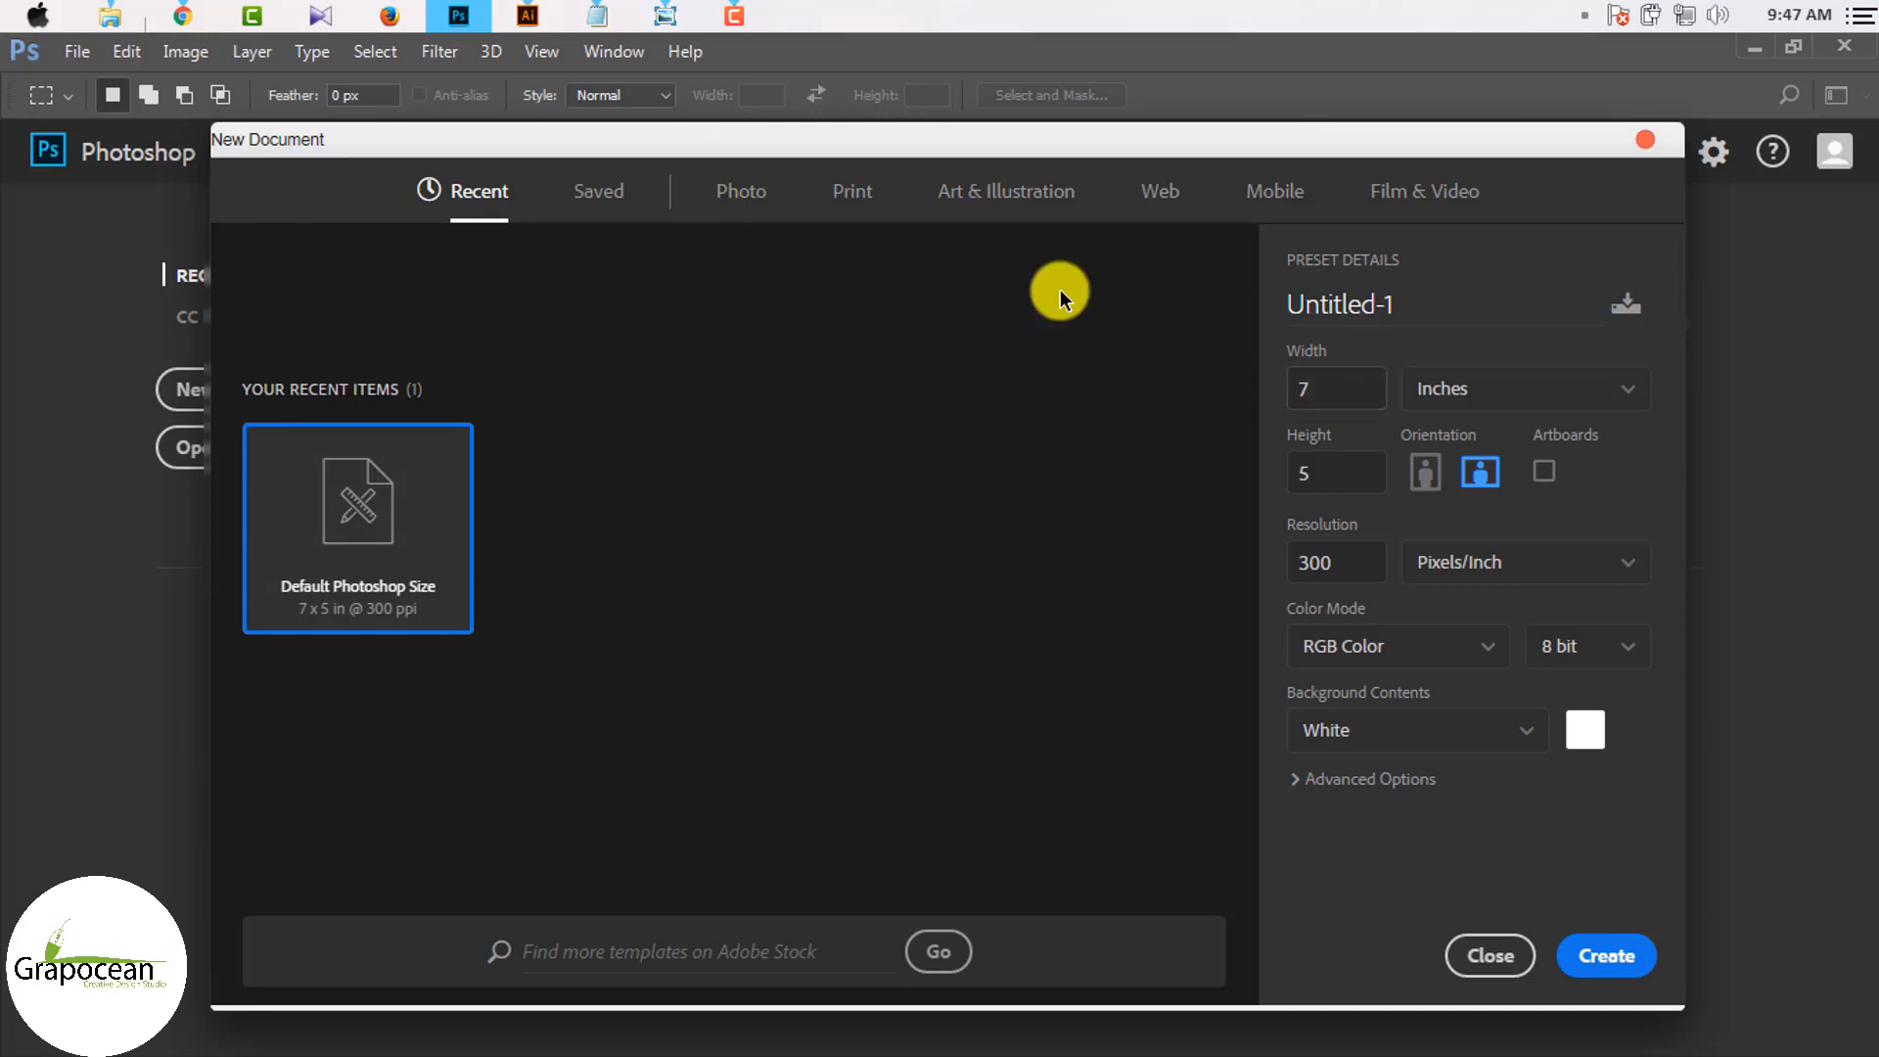
# Step: Copy the title "coffee cup packaing" from the Notepad note and use it as the new document's name
pyautogui.click(597, 14)
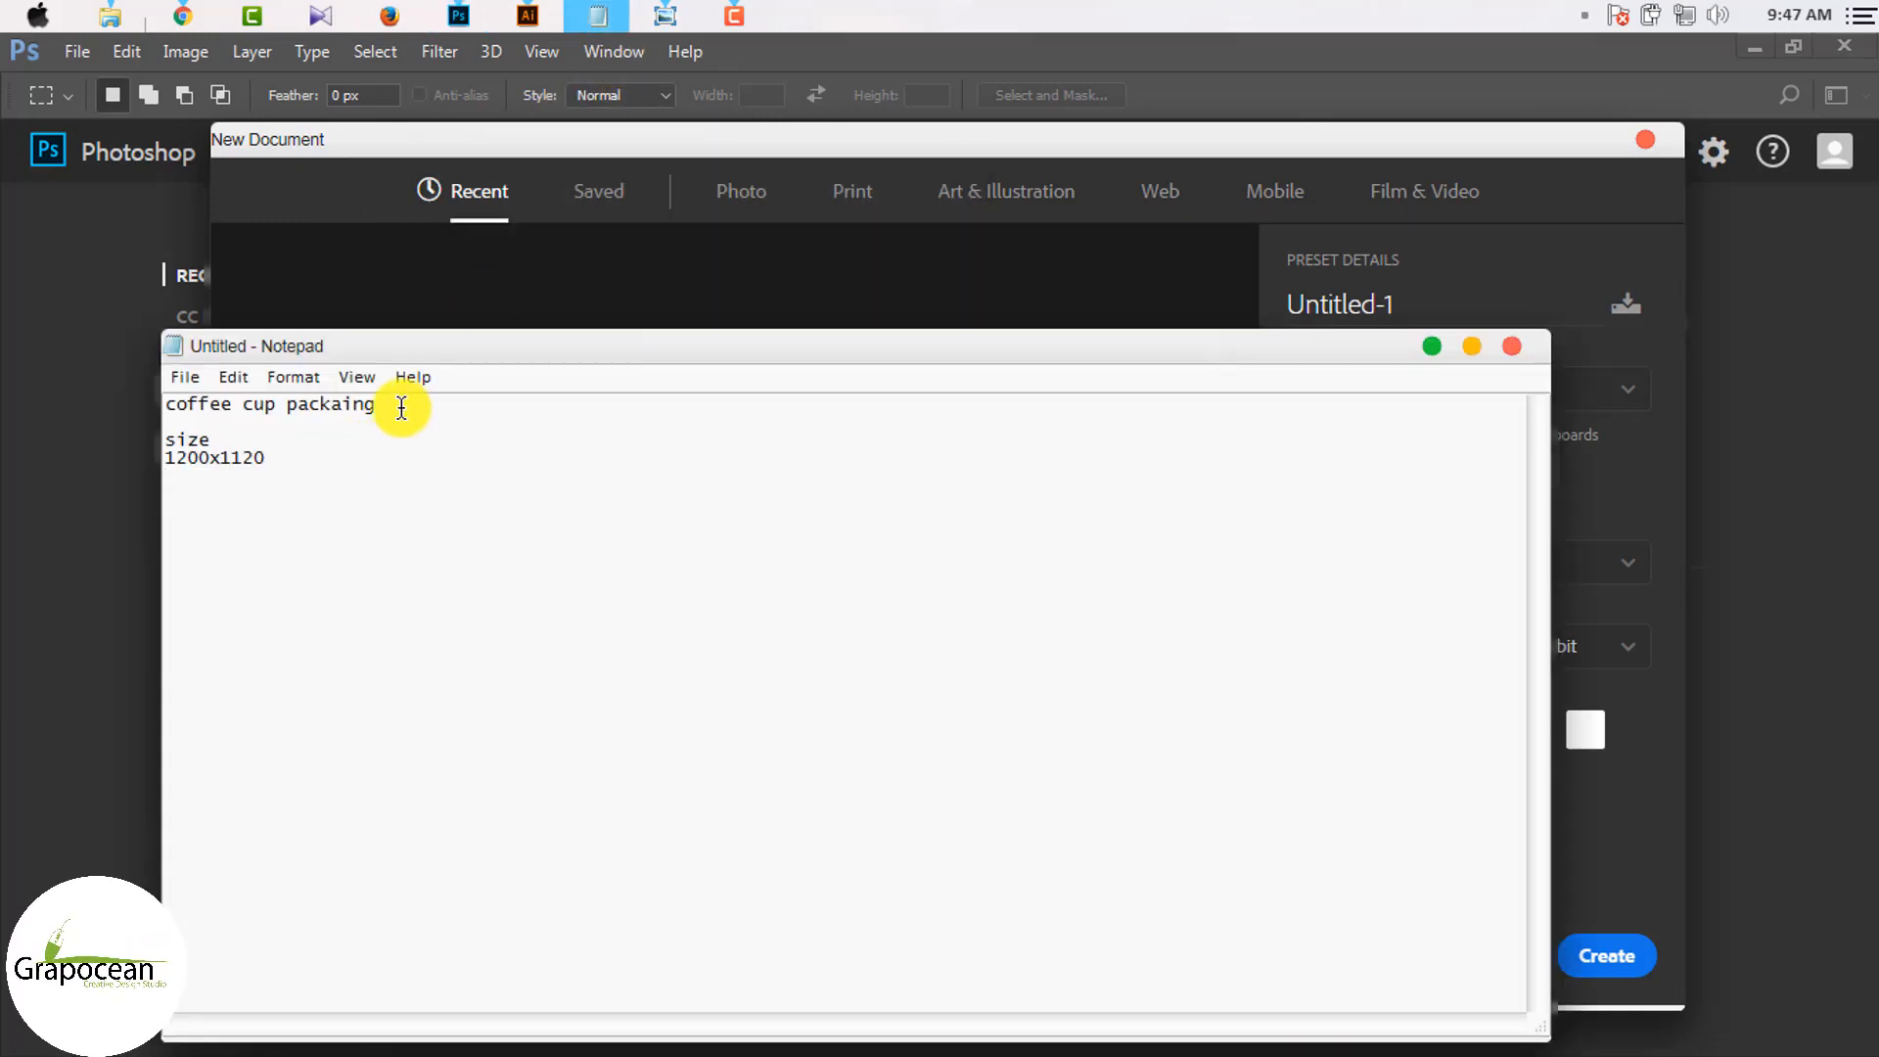
pyautogui.moveTo(401, 408); pyautogui.dragTo(103, 406)
pyautogui.hotkey('ctrl', 'c')
pyautogui.click(1441, 341)
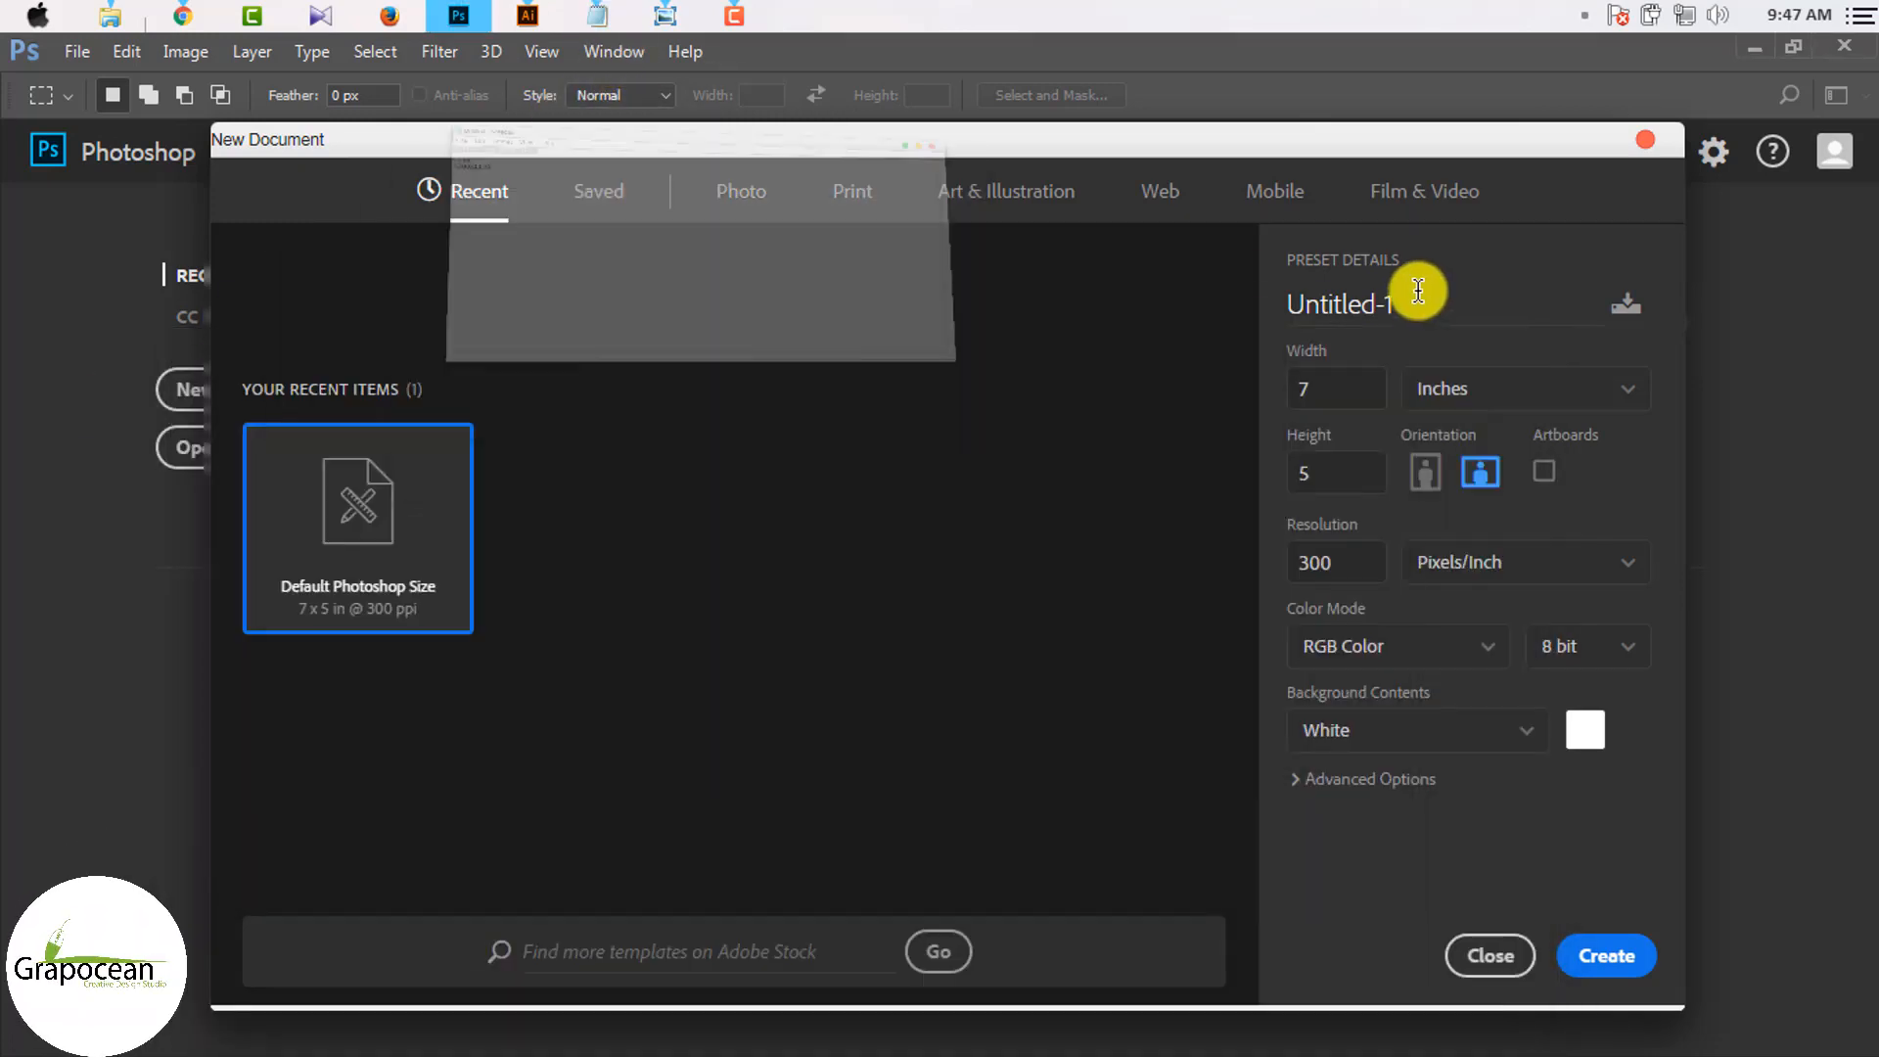
pyautogui.doubleClick(1418, 291)
pyautogui.hotkey('ctrl', 'v')
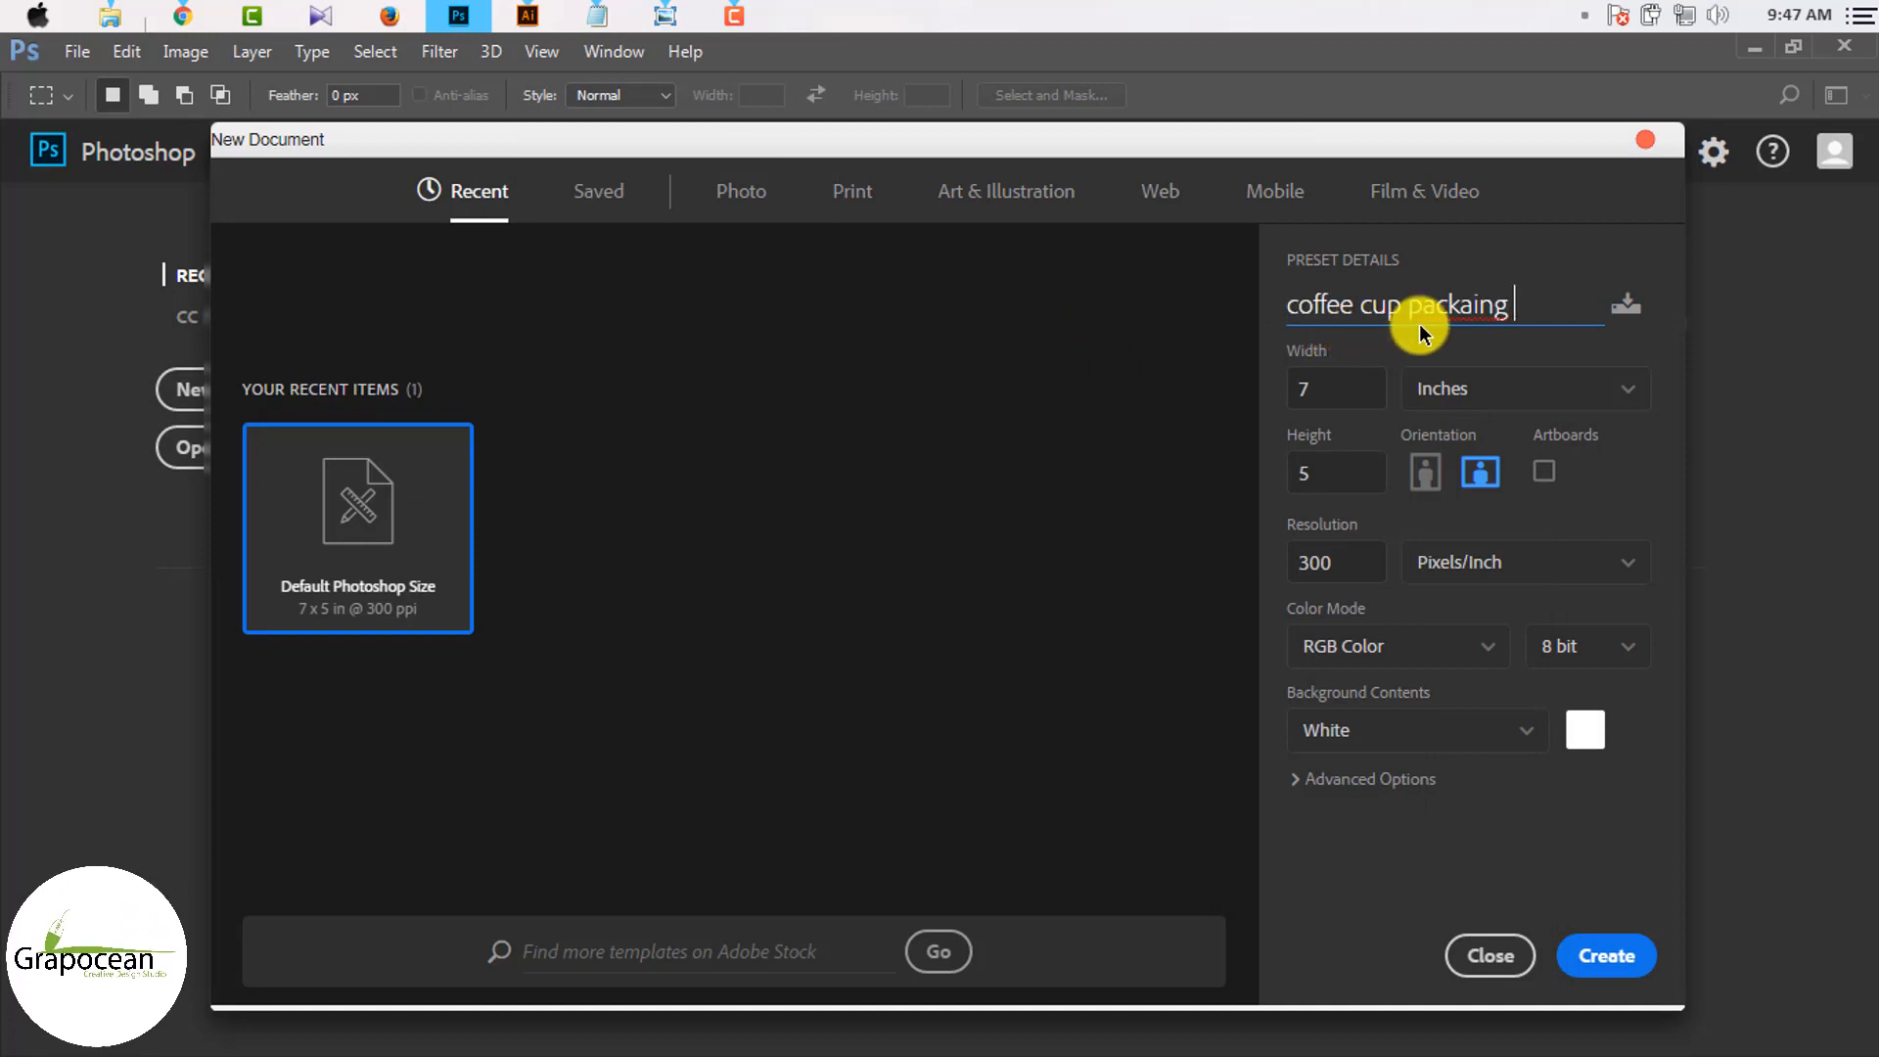
# Step: Check the size in the Notepad note and set the new document to 1200 pixels wide and 1120 pixels high
pyautogui.click(618, 22)
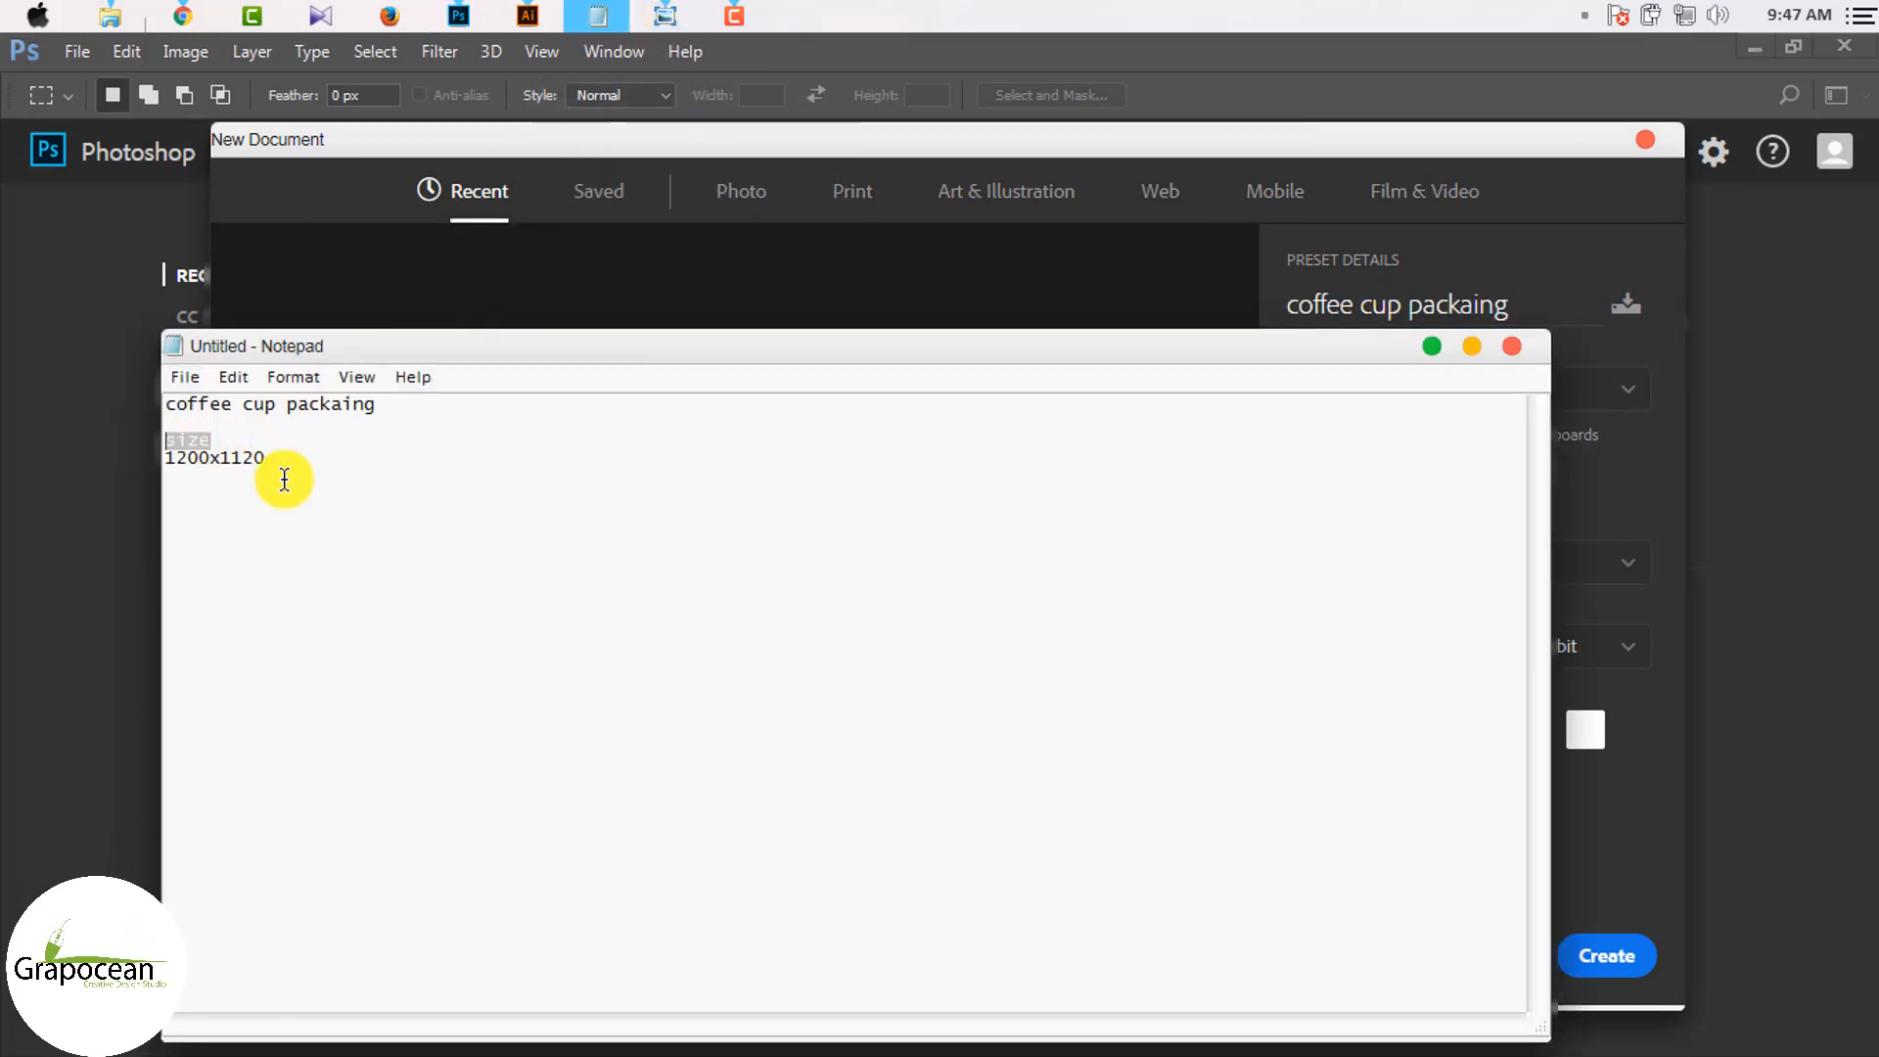
pyautogui.moveTo(286, 464); pyautogui.dragTo(134, 468)
pyautogui.click(210, 521)
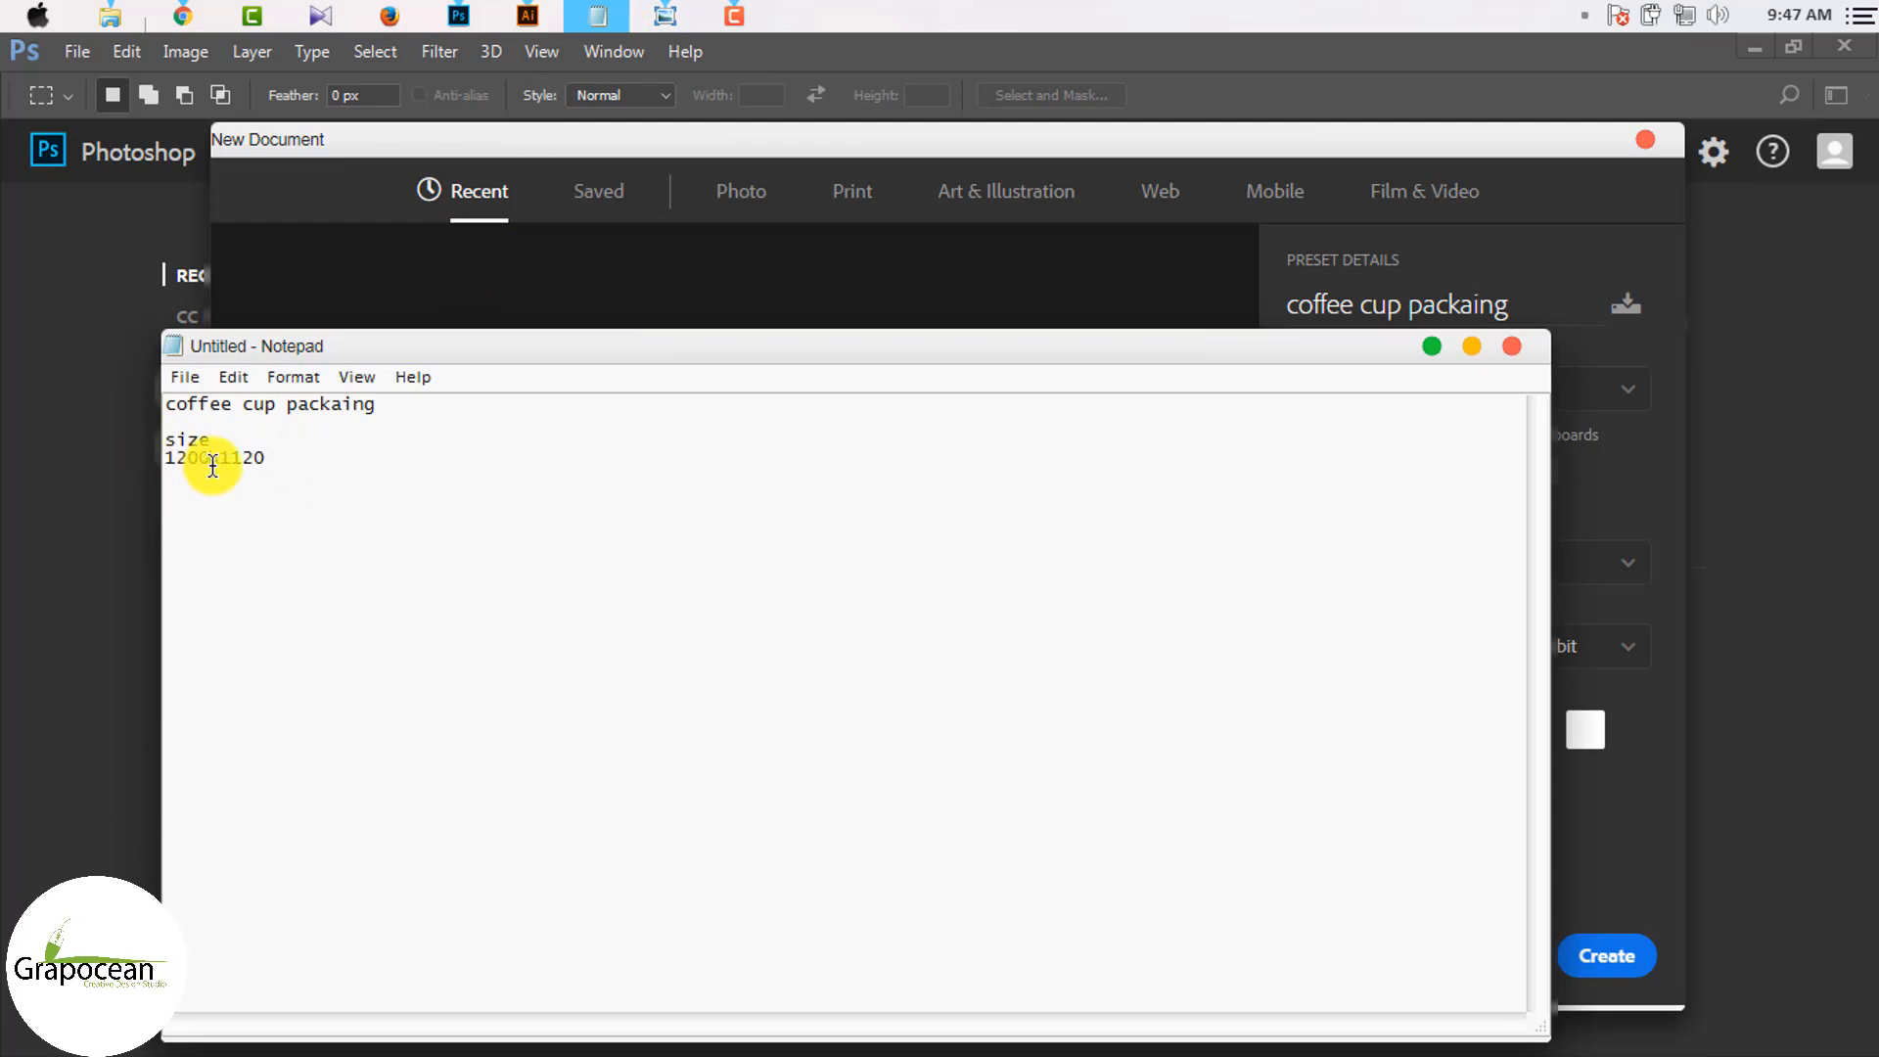
pyautogui.click(1429, 352)
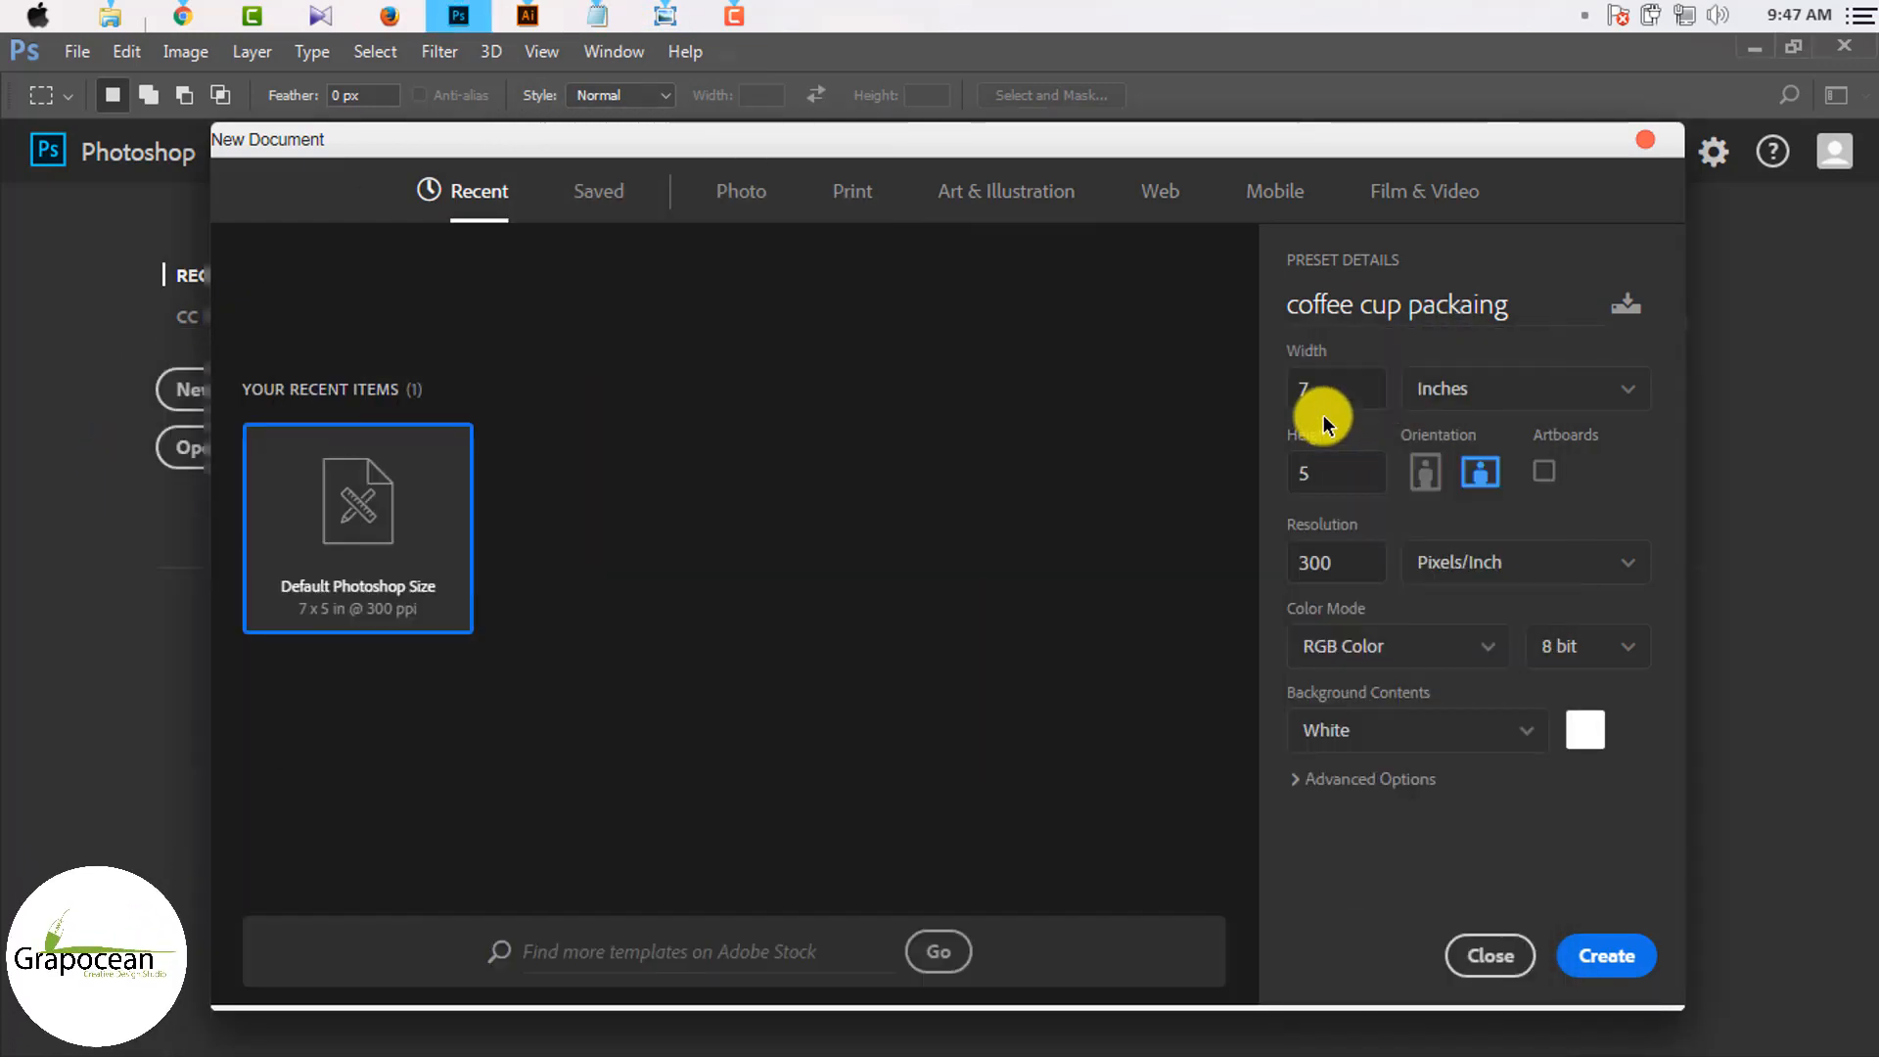
pyautogui.click(1323, 397)
pyautogui.click(1544, 401)
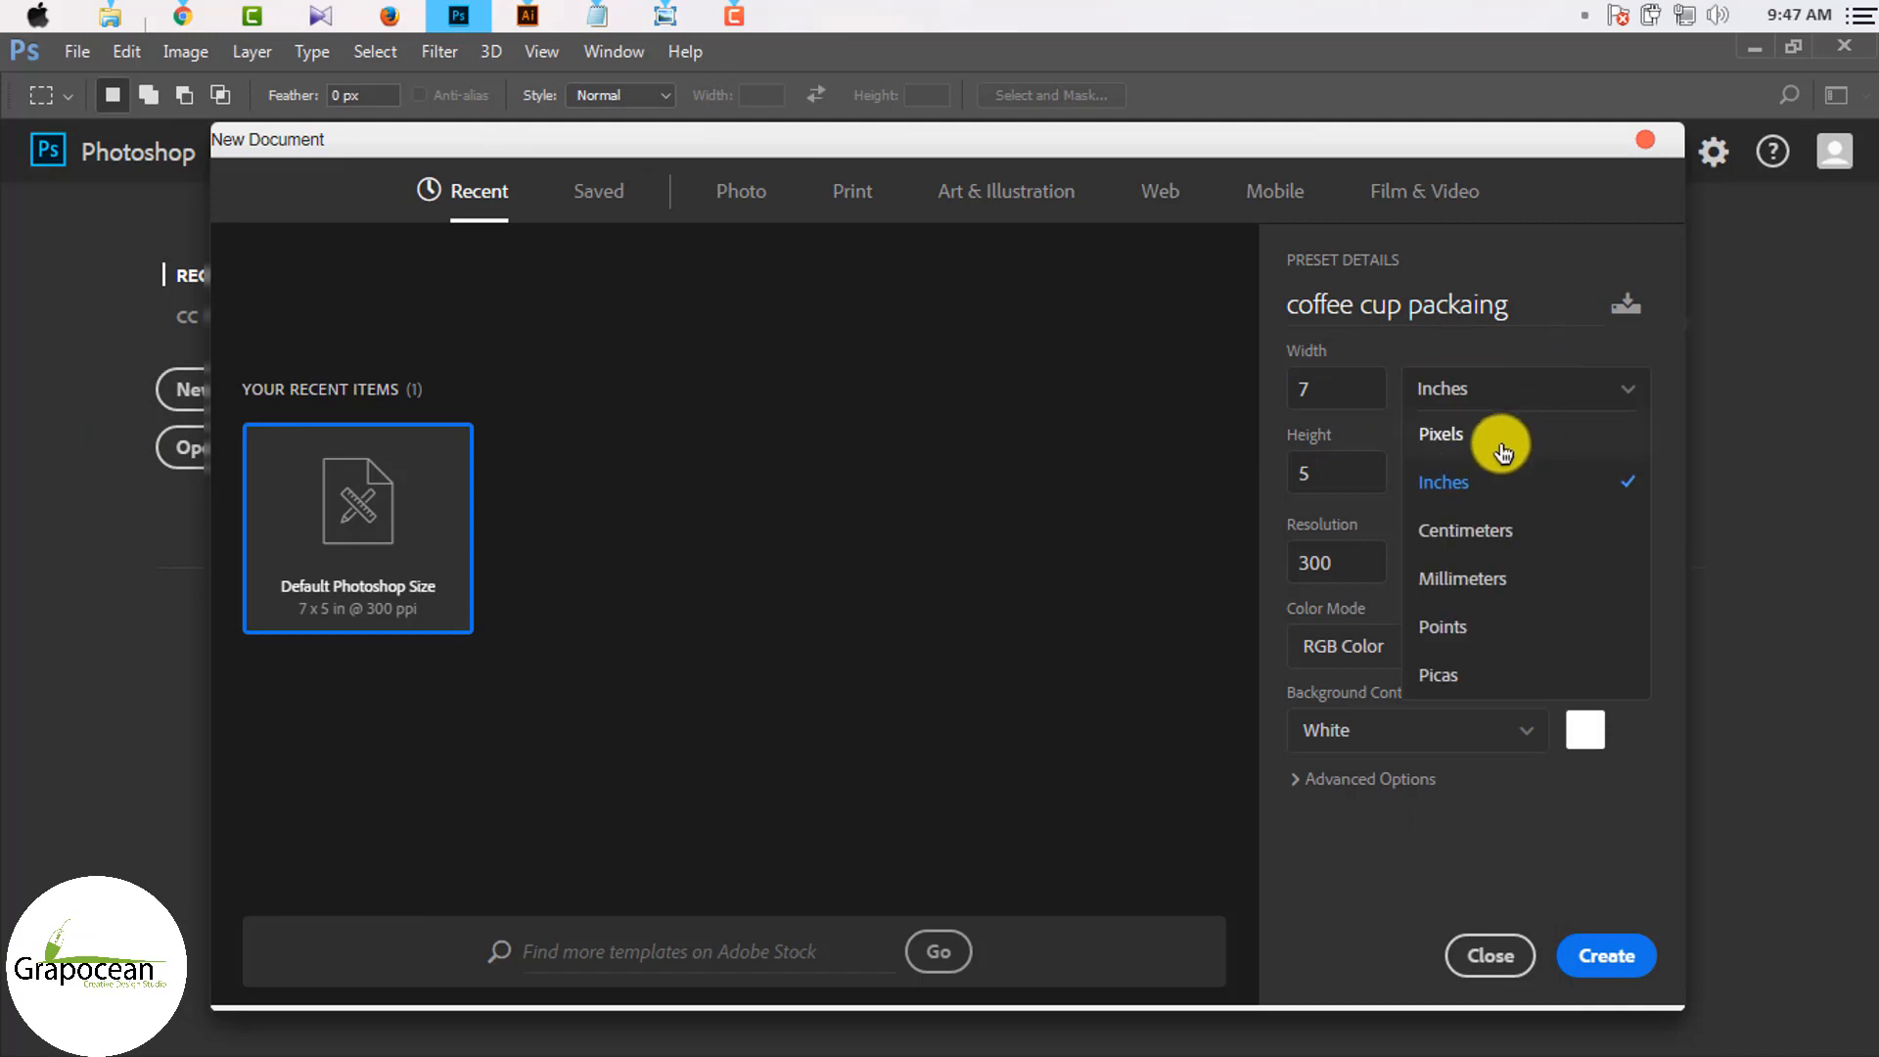
pyautogui.click(1459, 428)
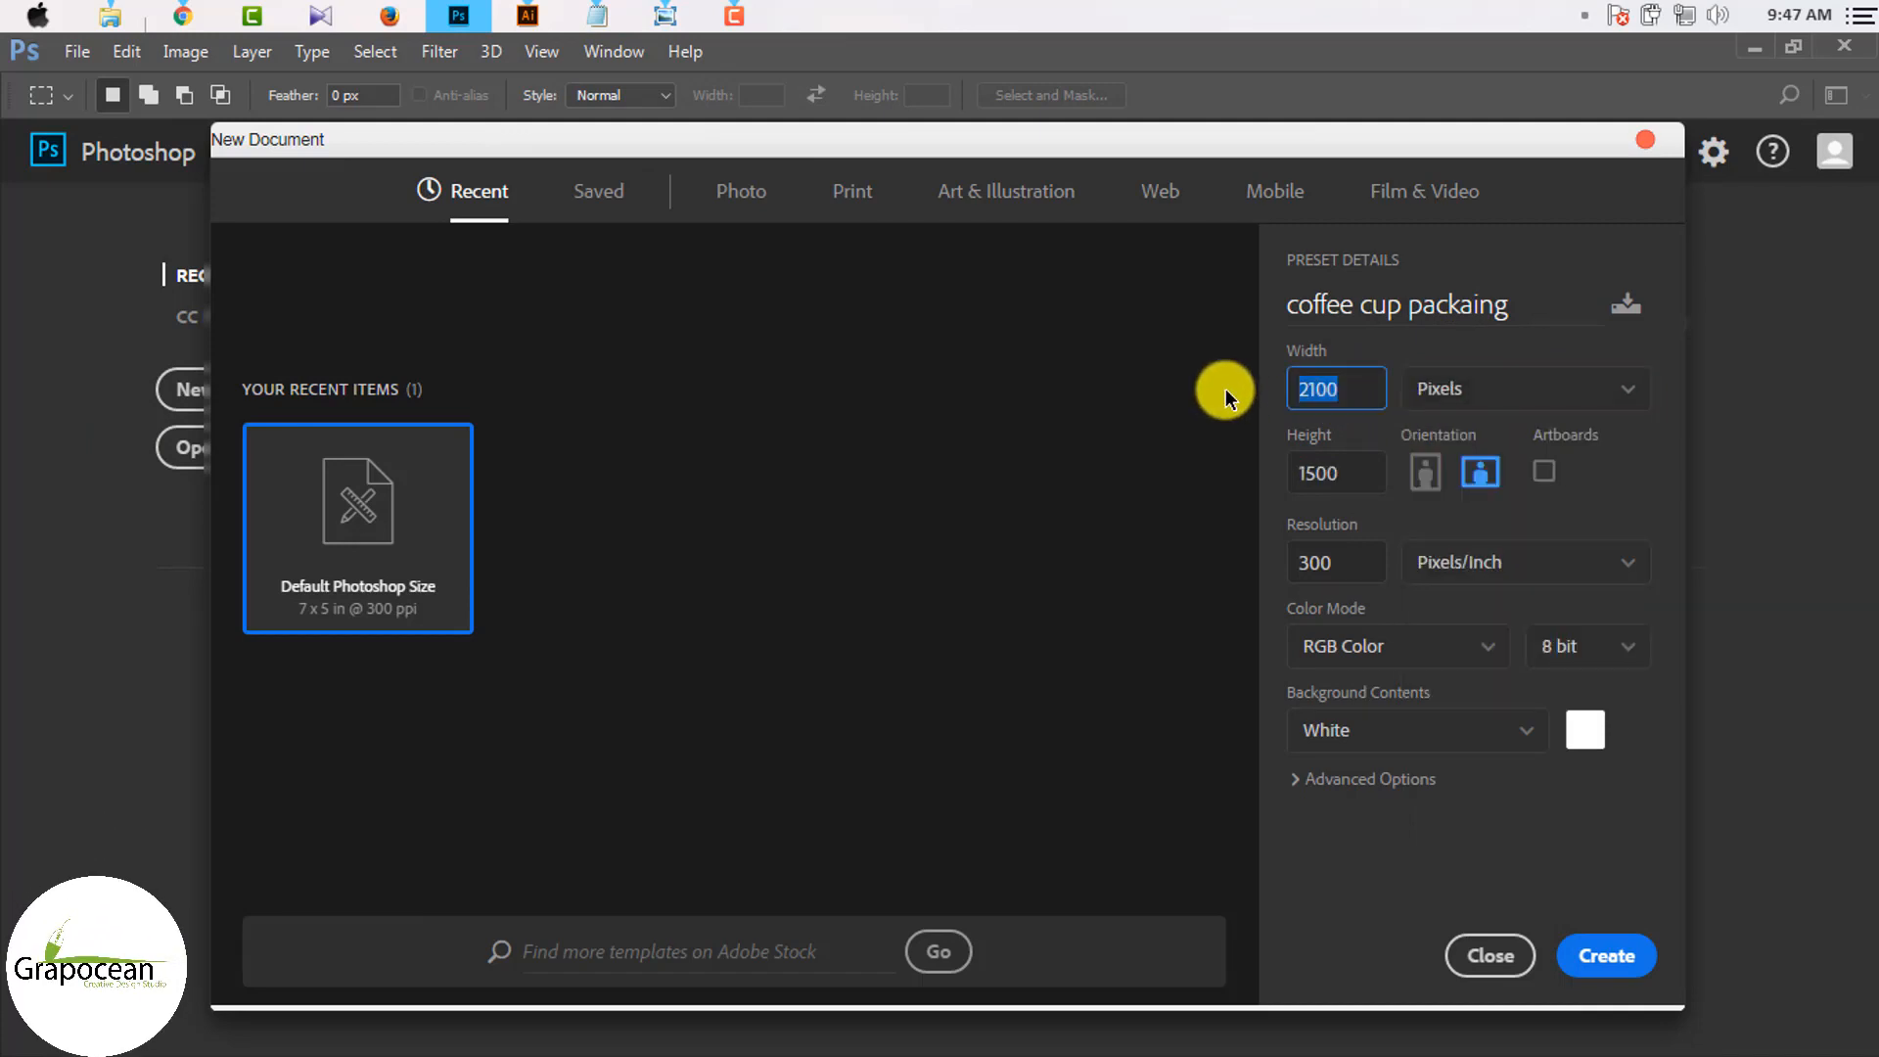
pyautogui.click(597, 15)
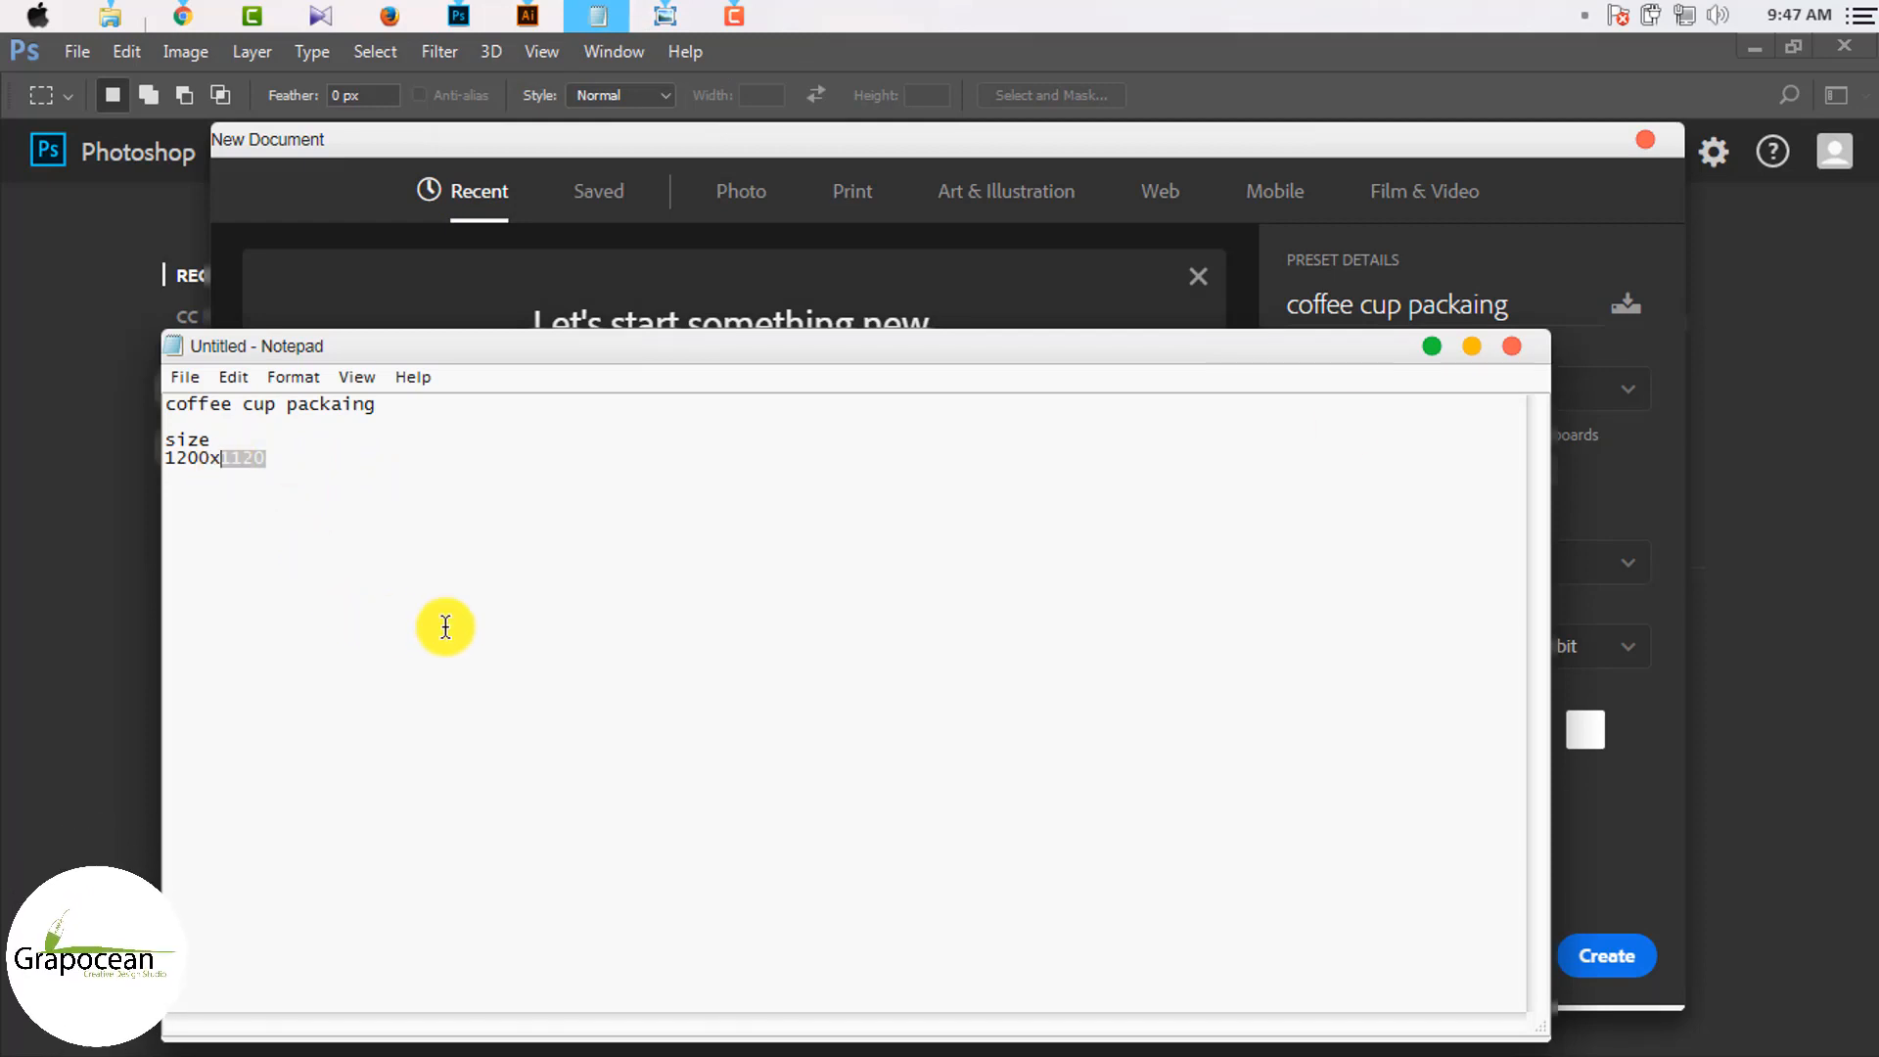
pyautogui.click(1432, 346)
pyautogui.doubleClick(1355, 480)
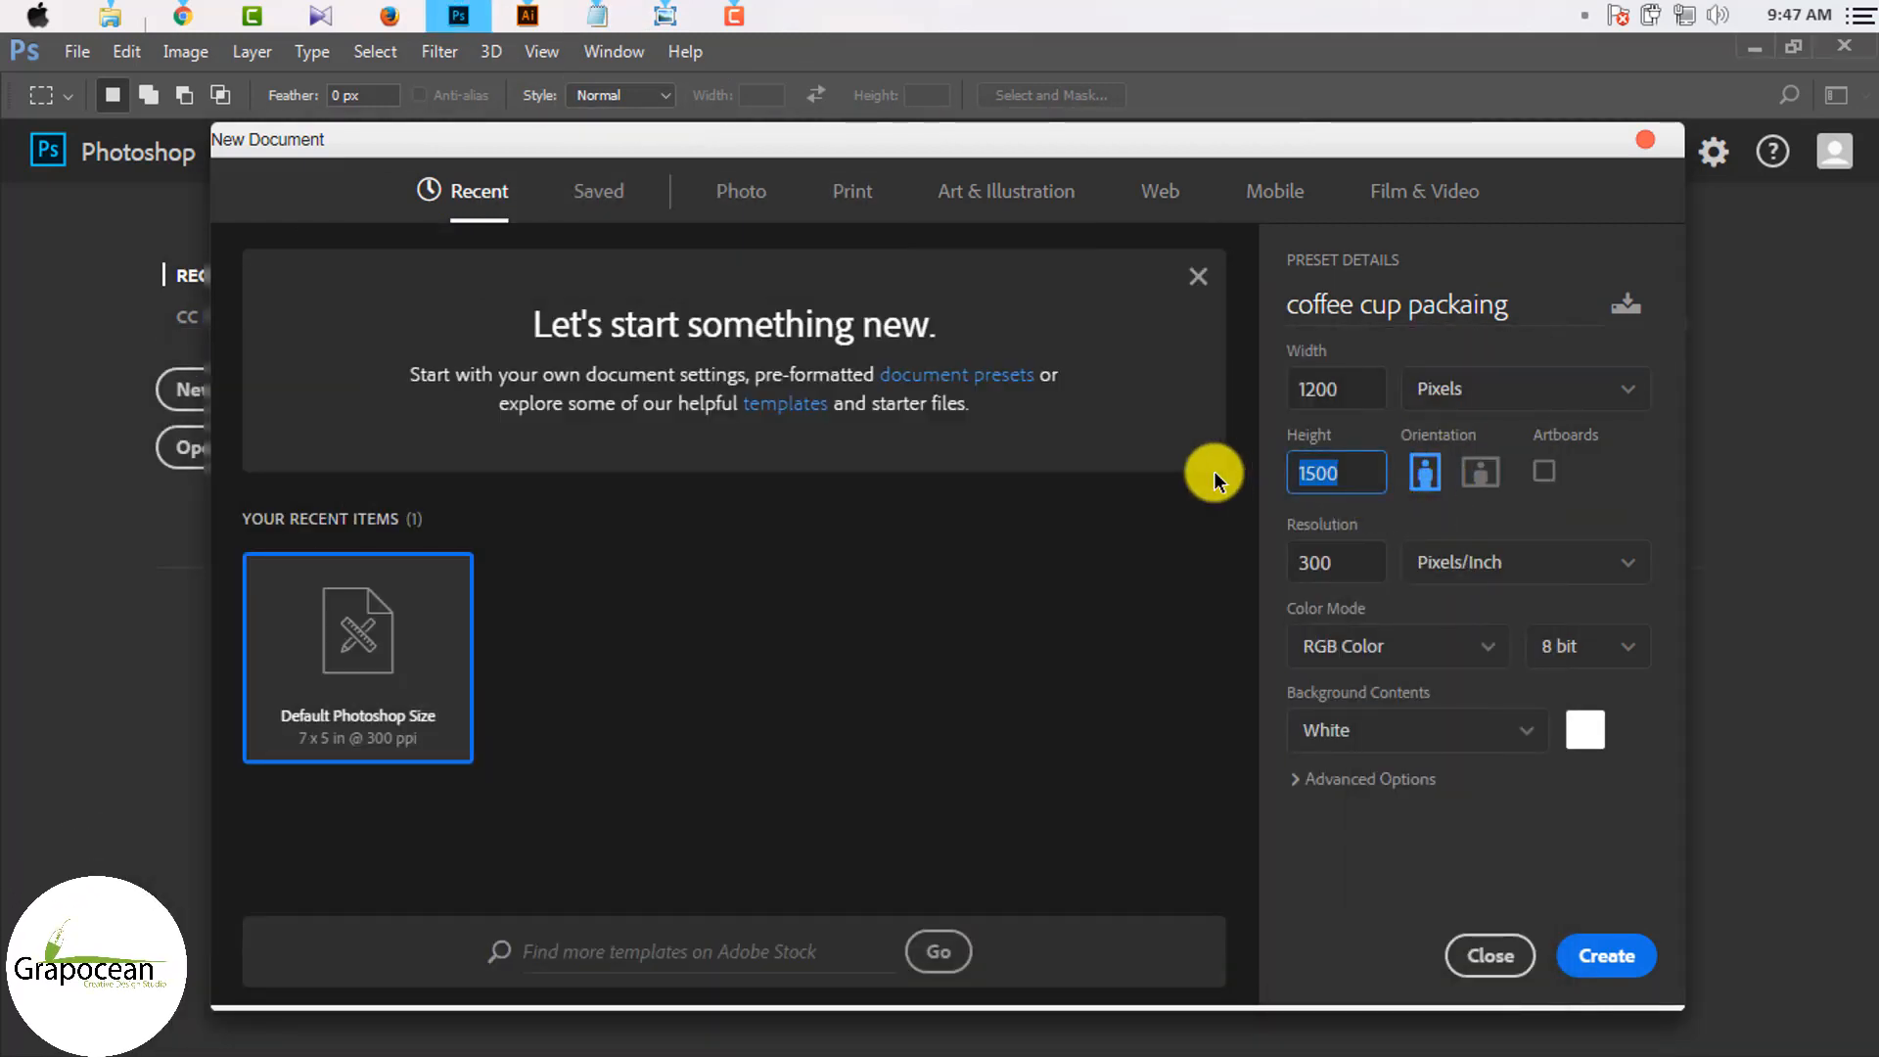
pyautogui.write('1120')
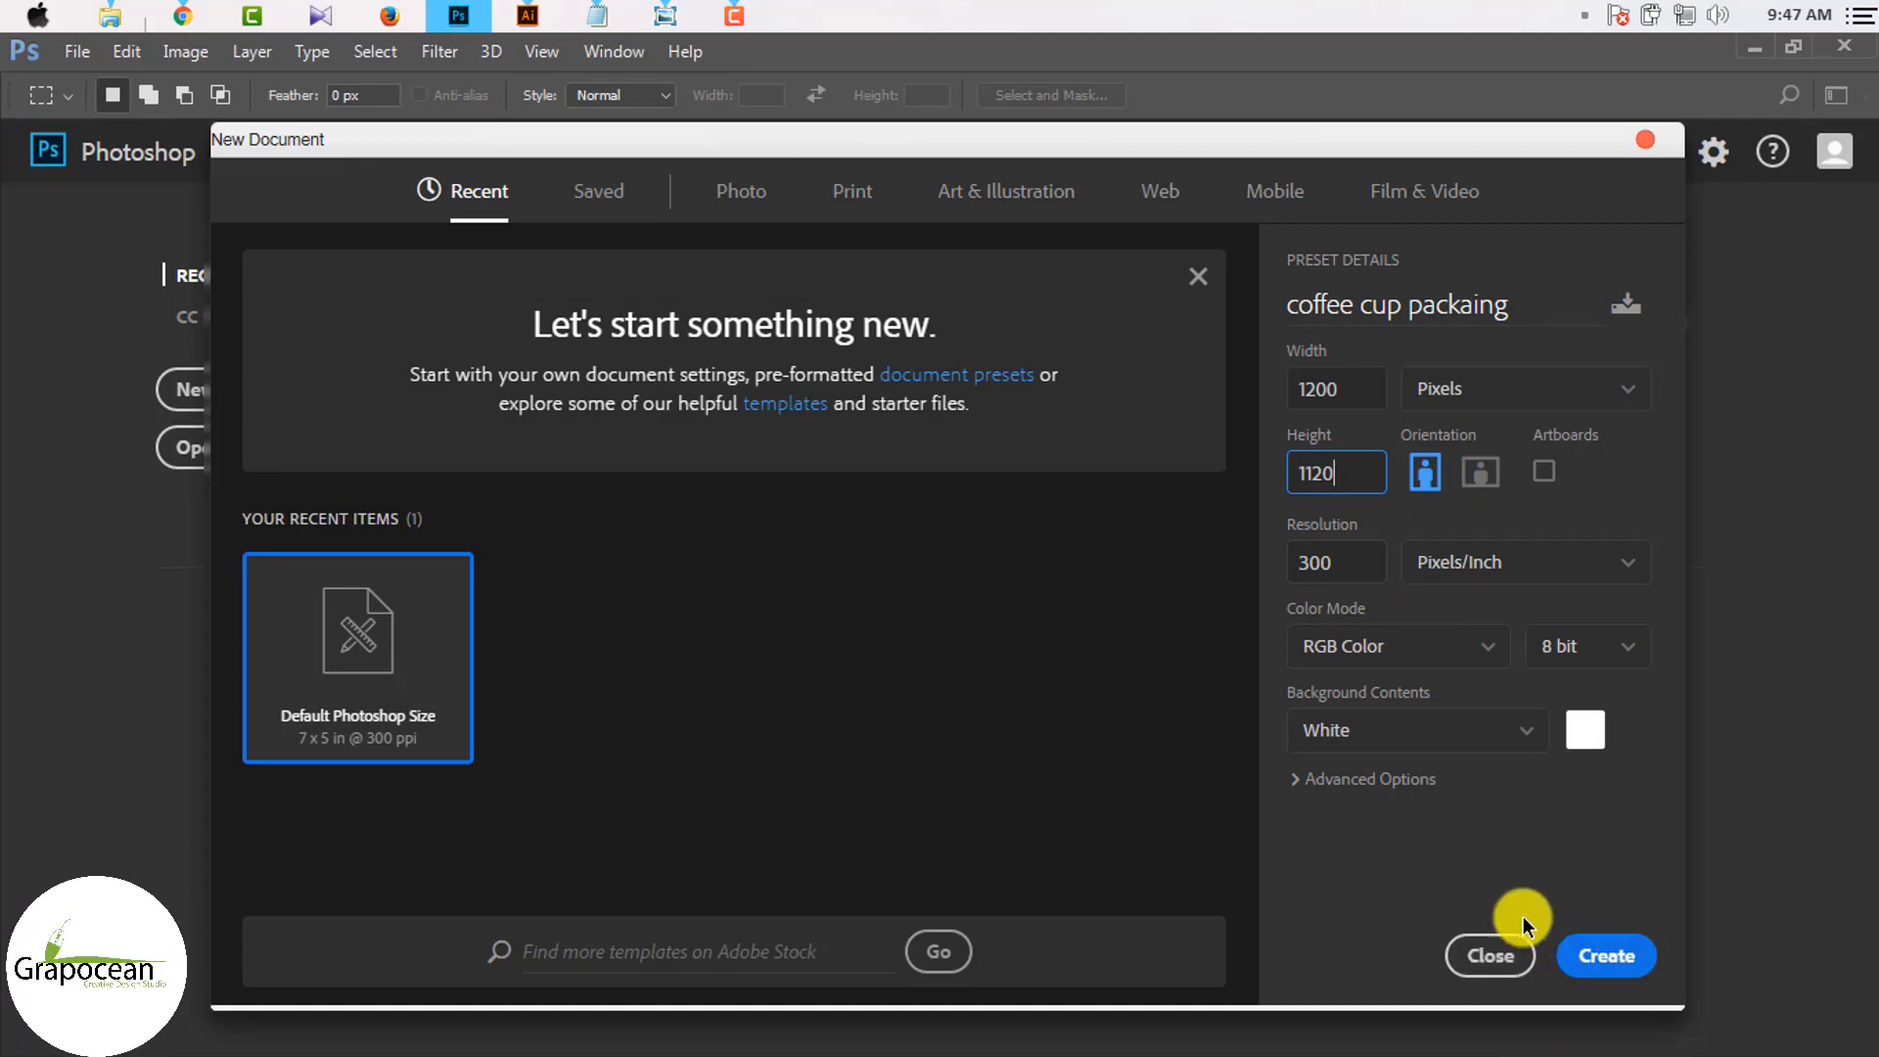
# Step: Expand the advanced options of the new document and create it with the current settings
pyautogui.click(1294, 783)
pyautogui.scroll(-3, 1665, 915)
pyautogui.scroll(3, 1606, 621)
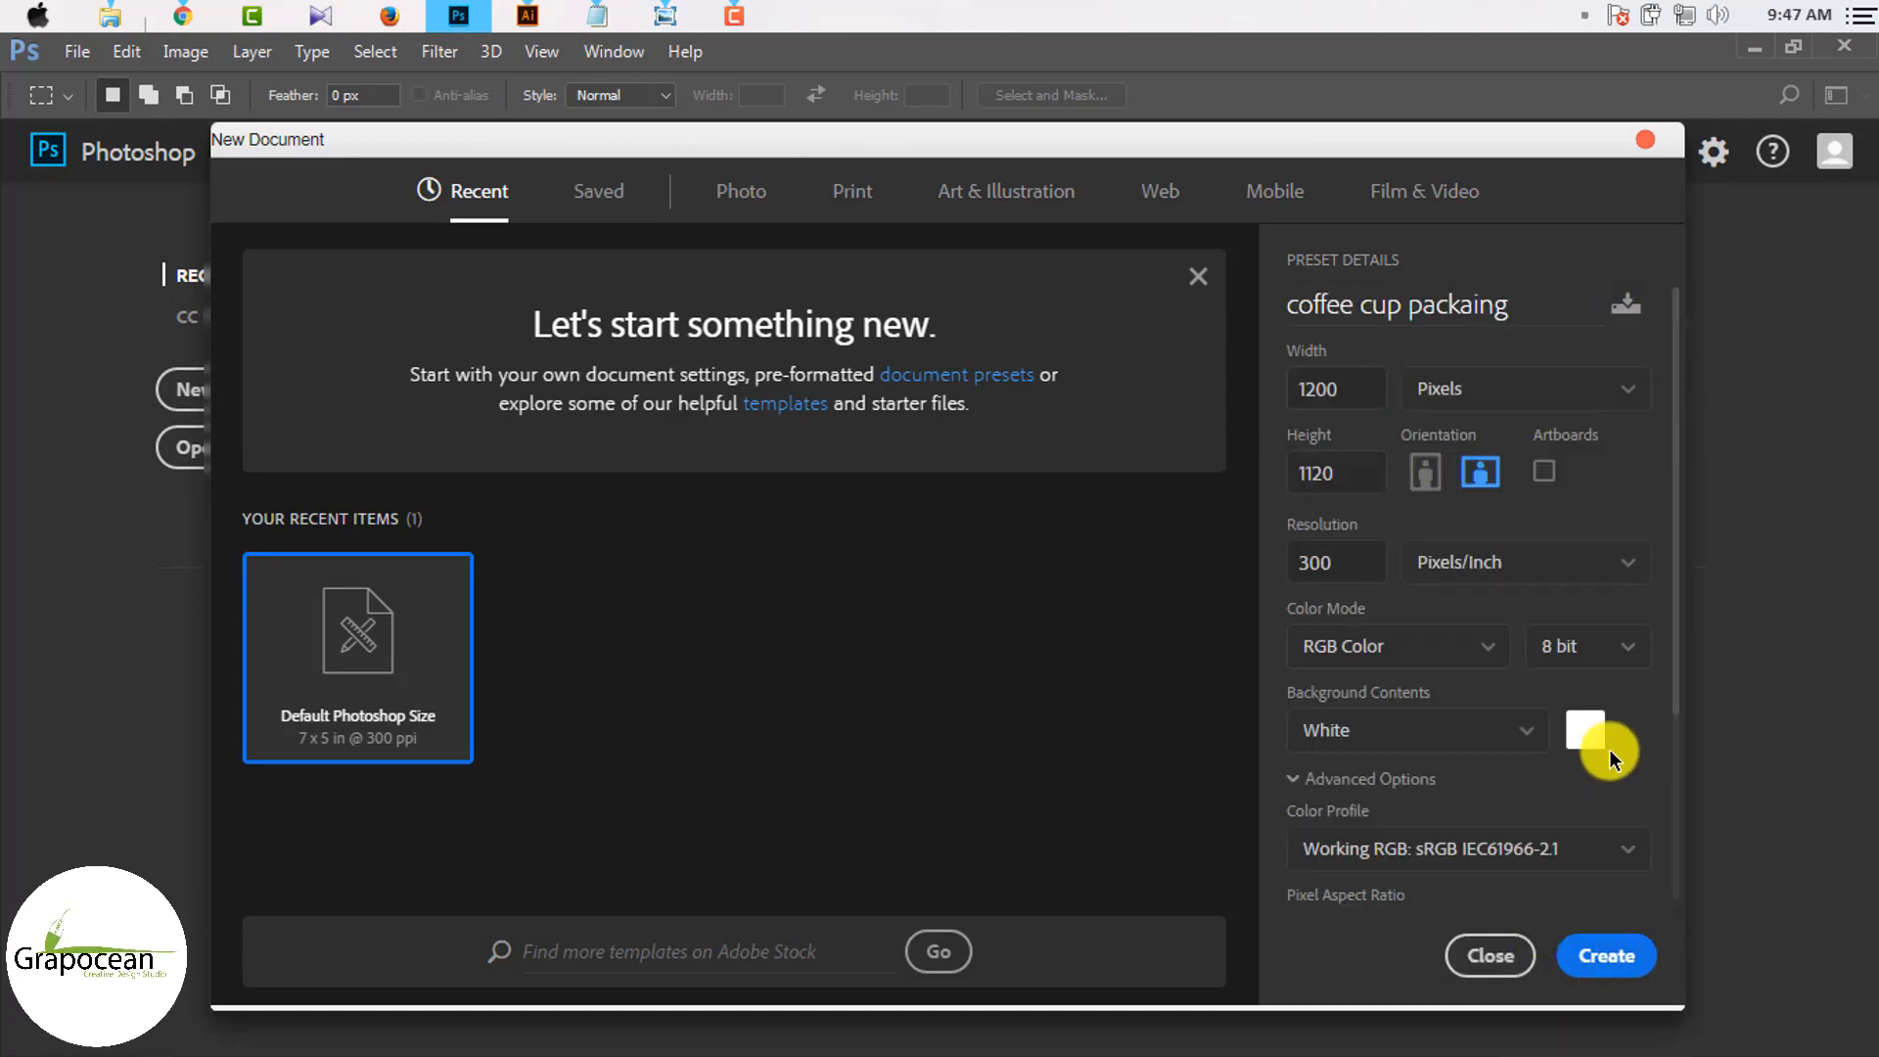
pyautogui.click(1625, 958)
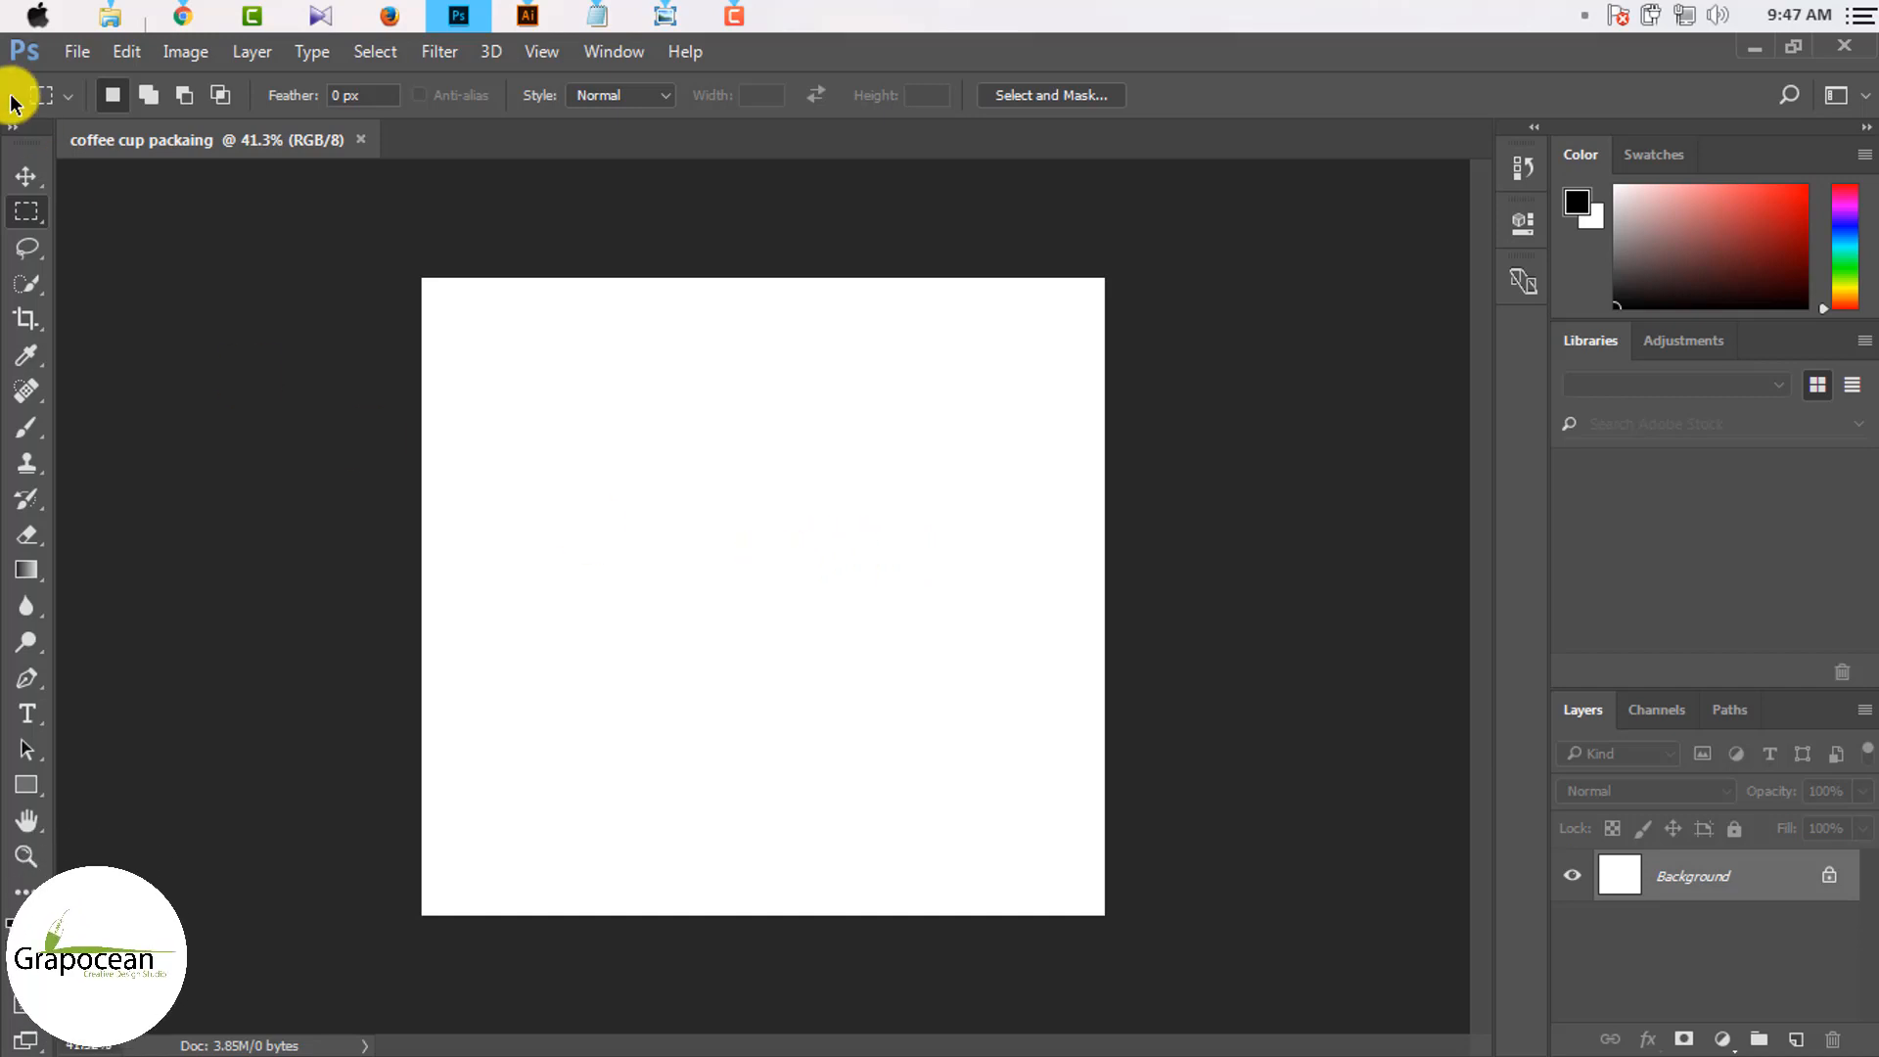
# Step: Show the tools in two columns and draw a black rectangle of about 1223 × 1155 px covering the whole canvas
pyautogui.click(13, 127)
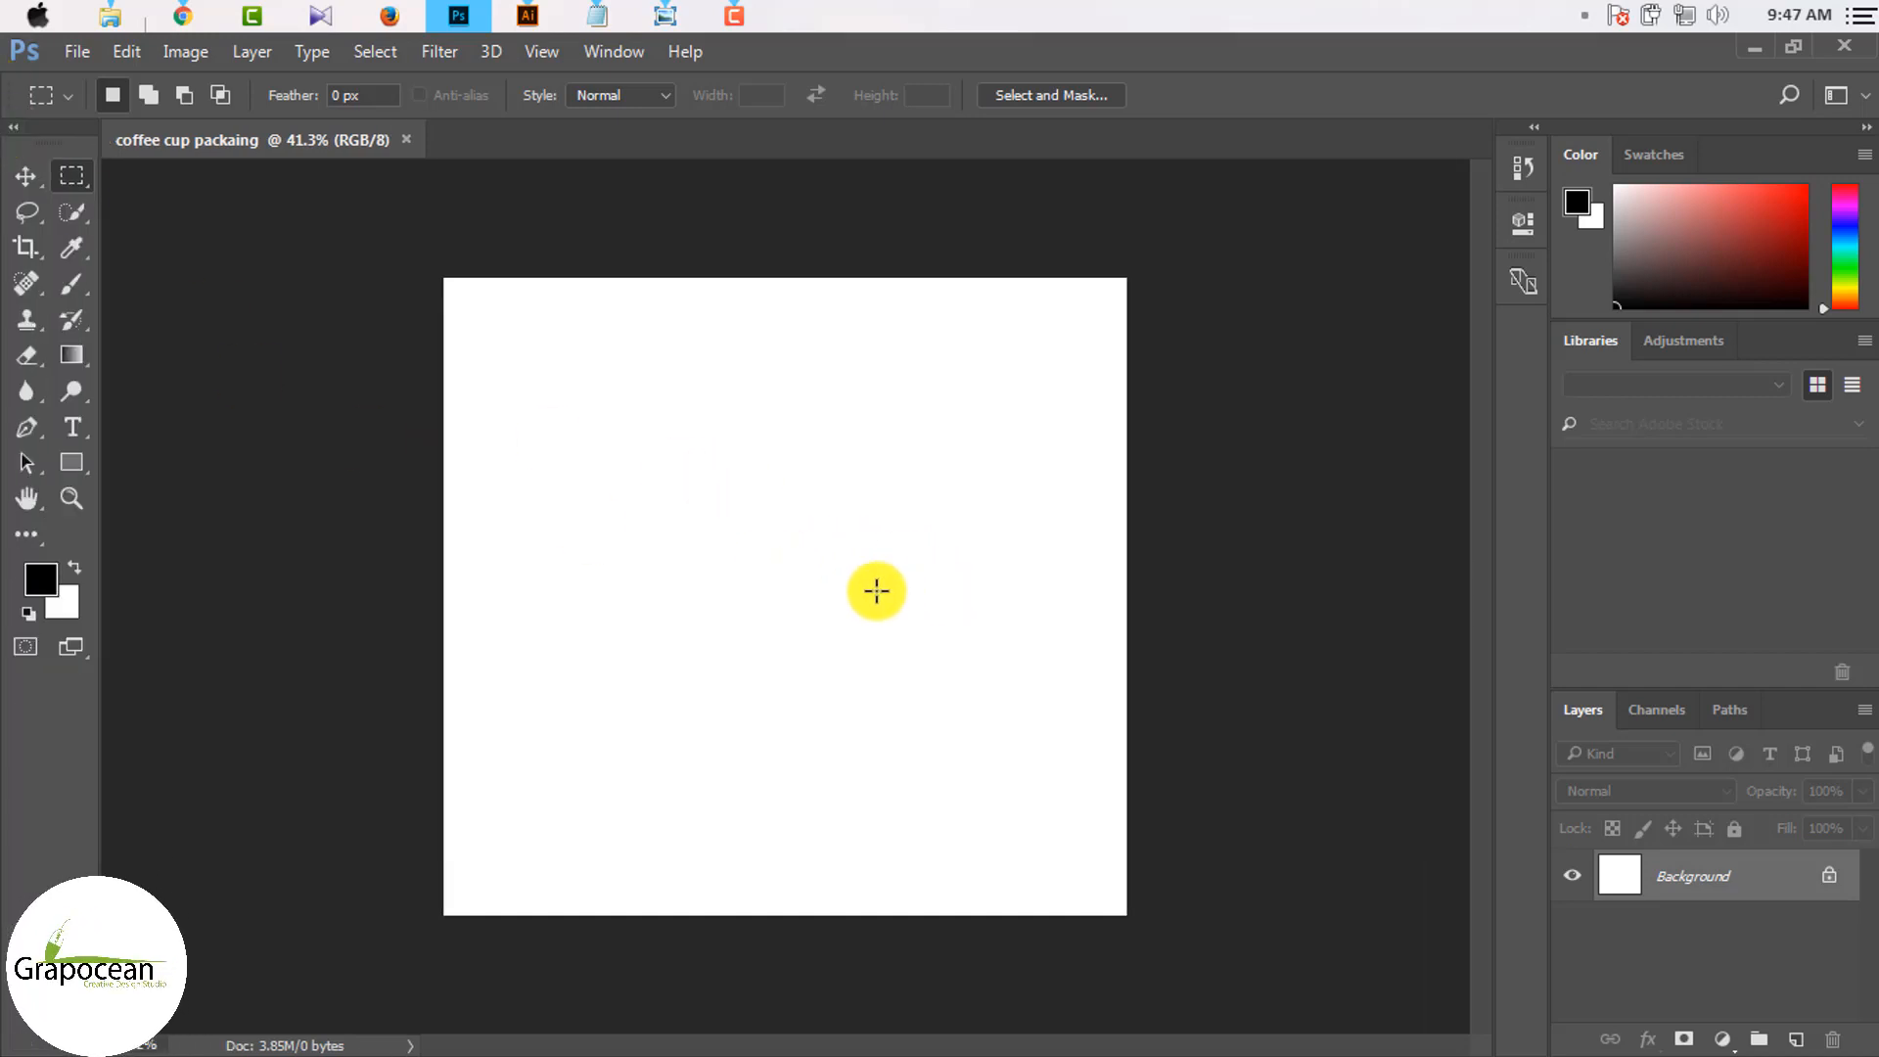
pyautogui.click(73, 465)
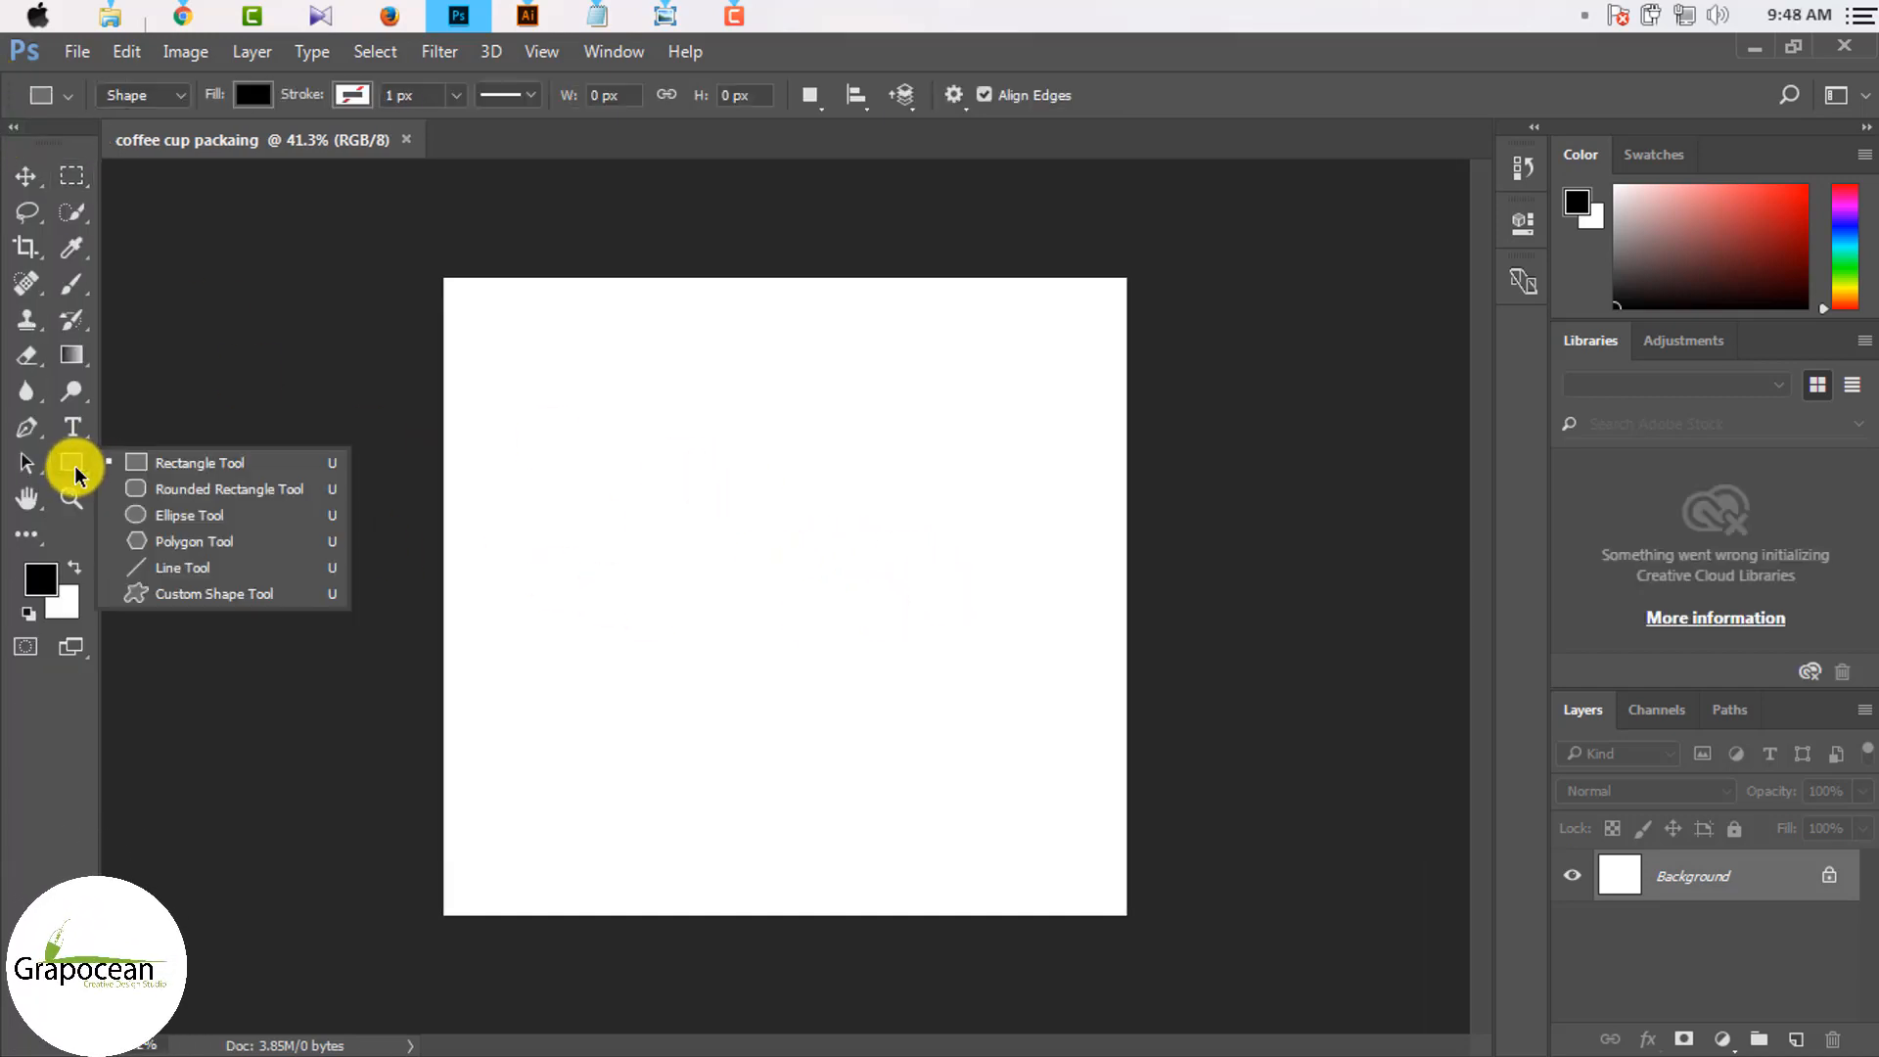
pyautogui.click(147, 467)
pyautogui.moveTo(439, 267); pyautogui.dragTo(1134, 924)
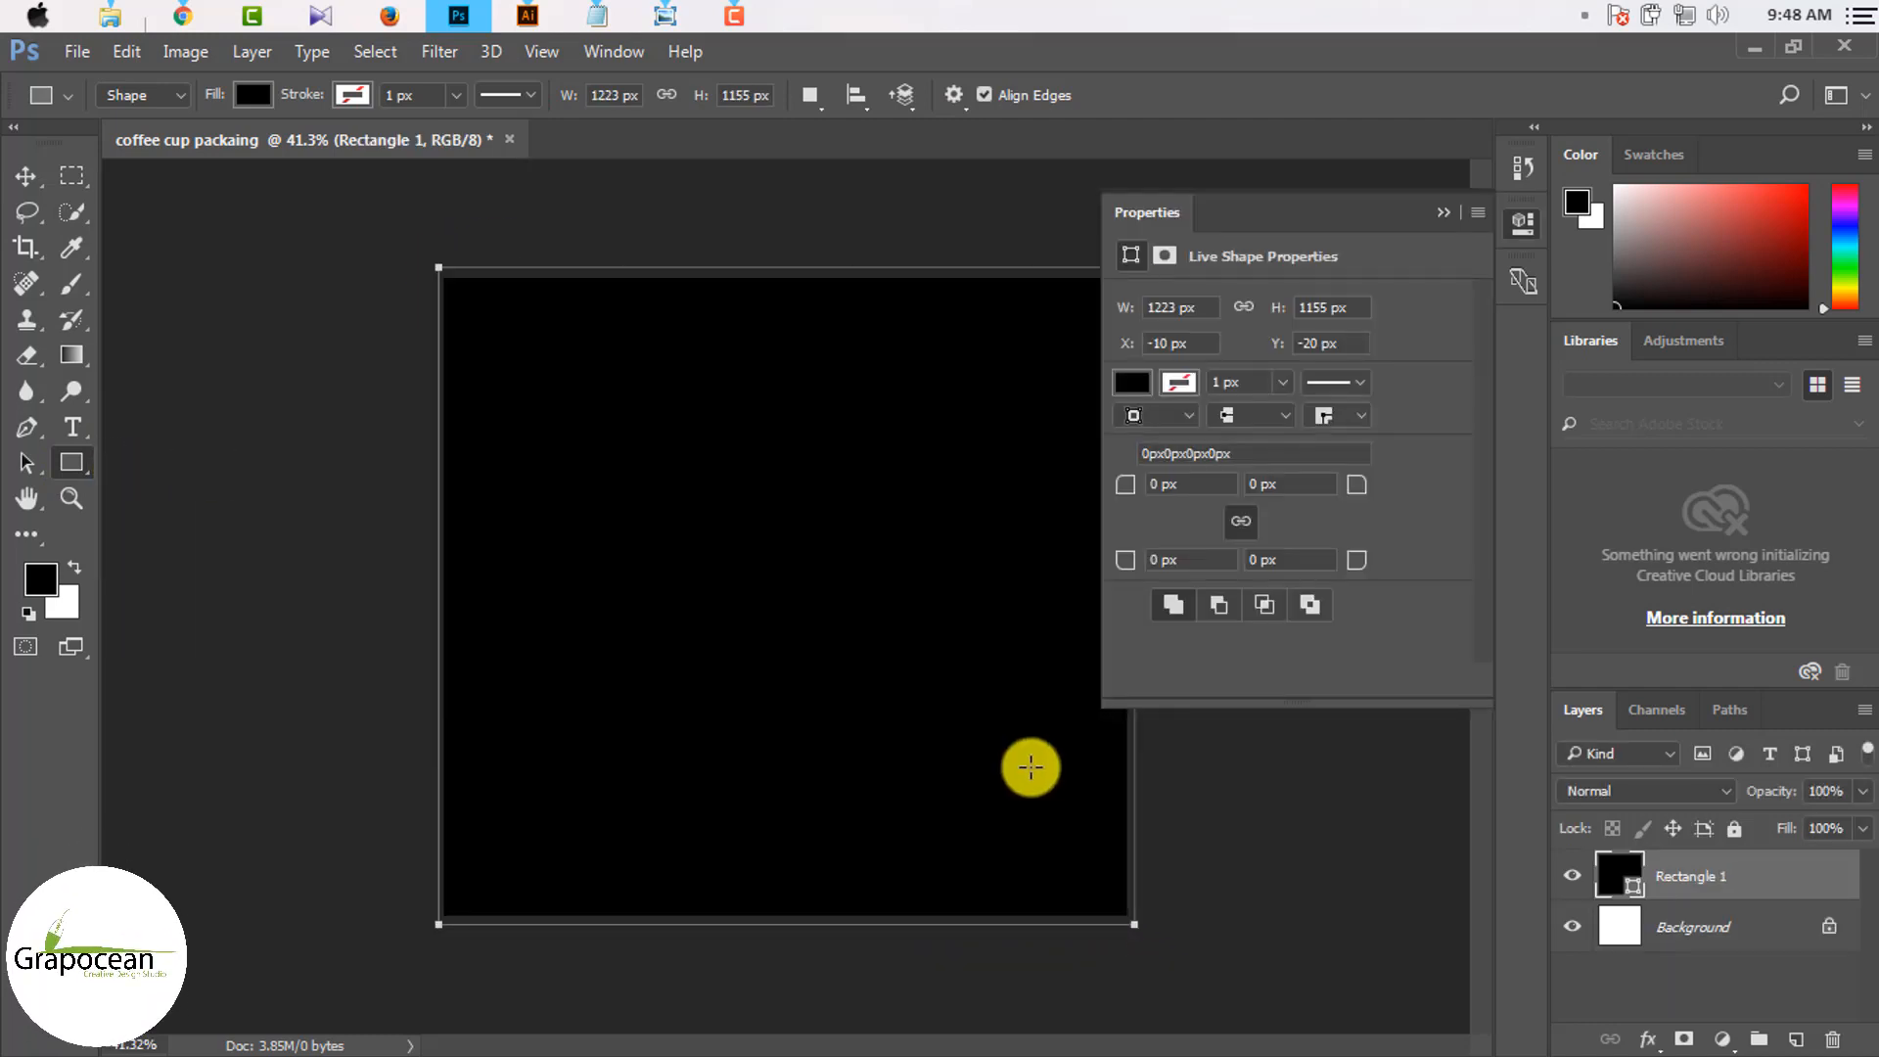
pyautogui.click(1446, 211)
pyautogui.scroll(3, 1025, 701)
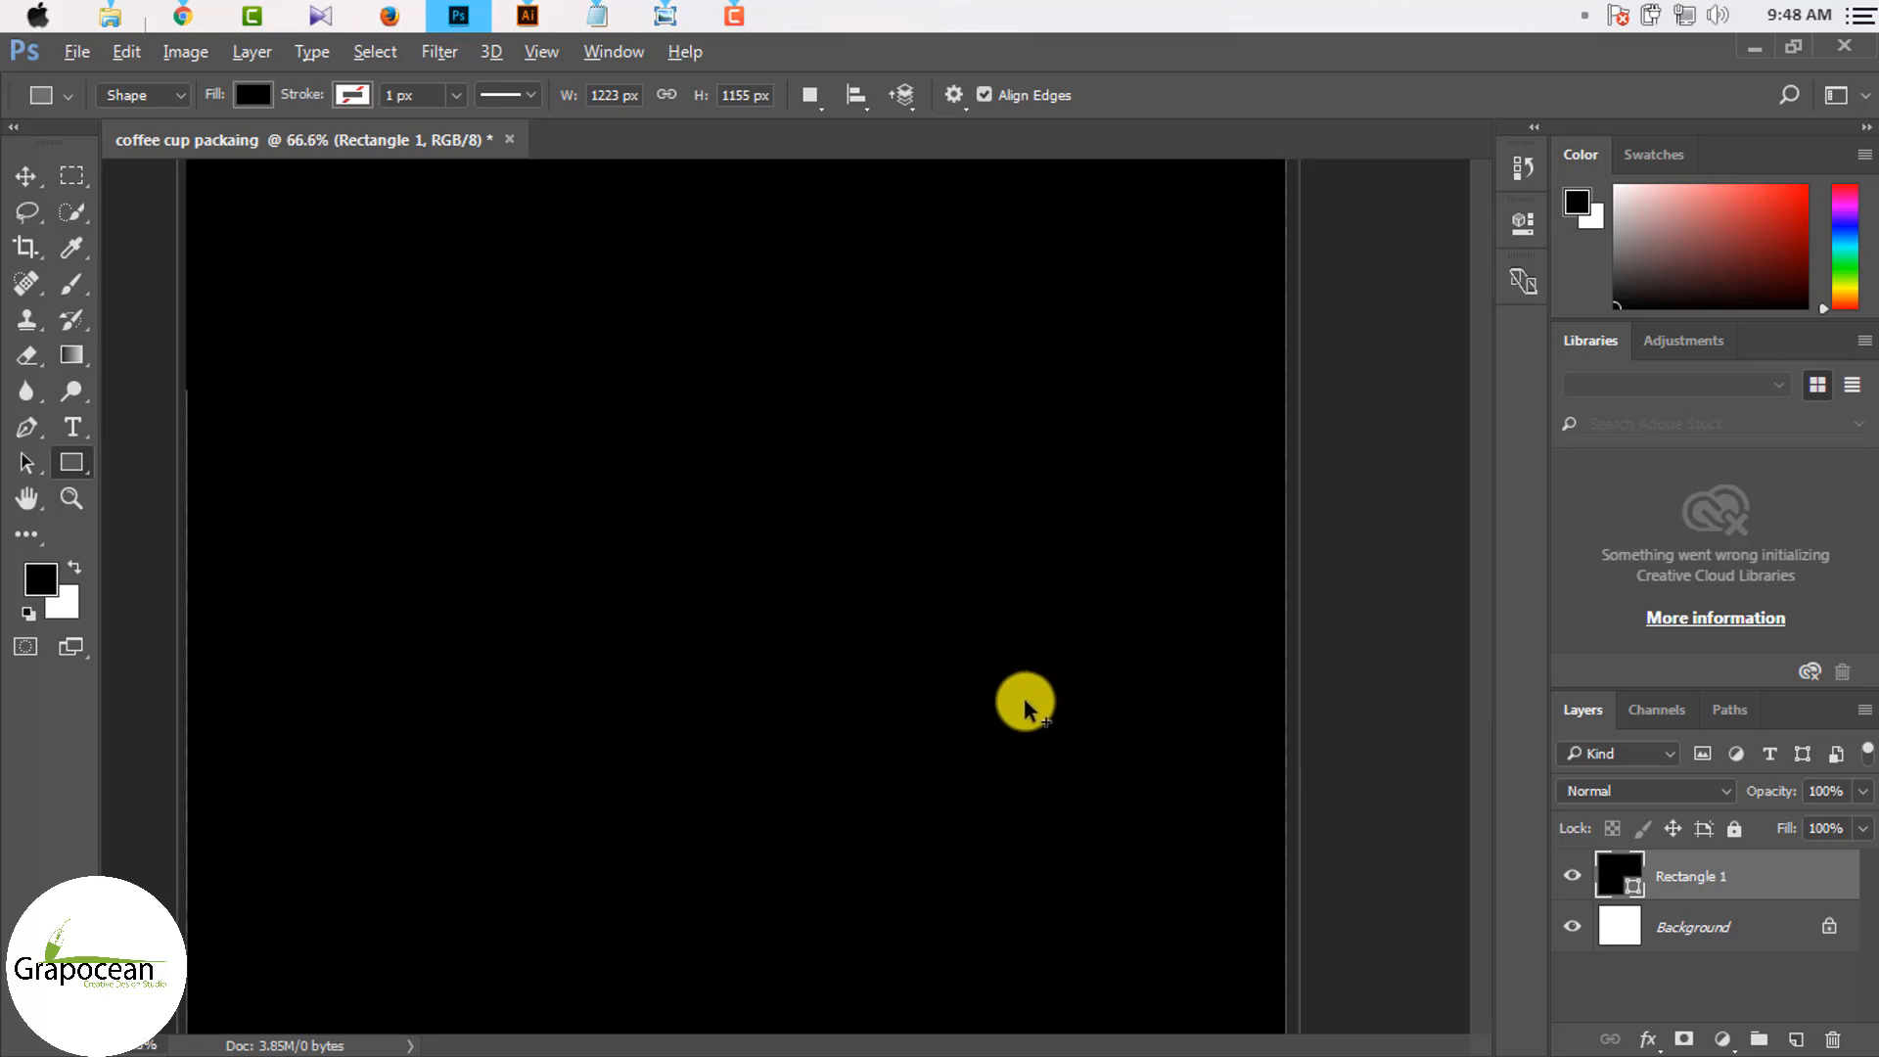
pyautogui.scroll(-3, 1025, 701)
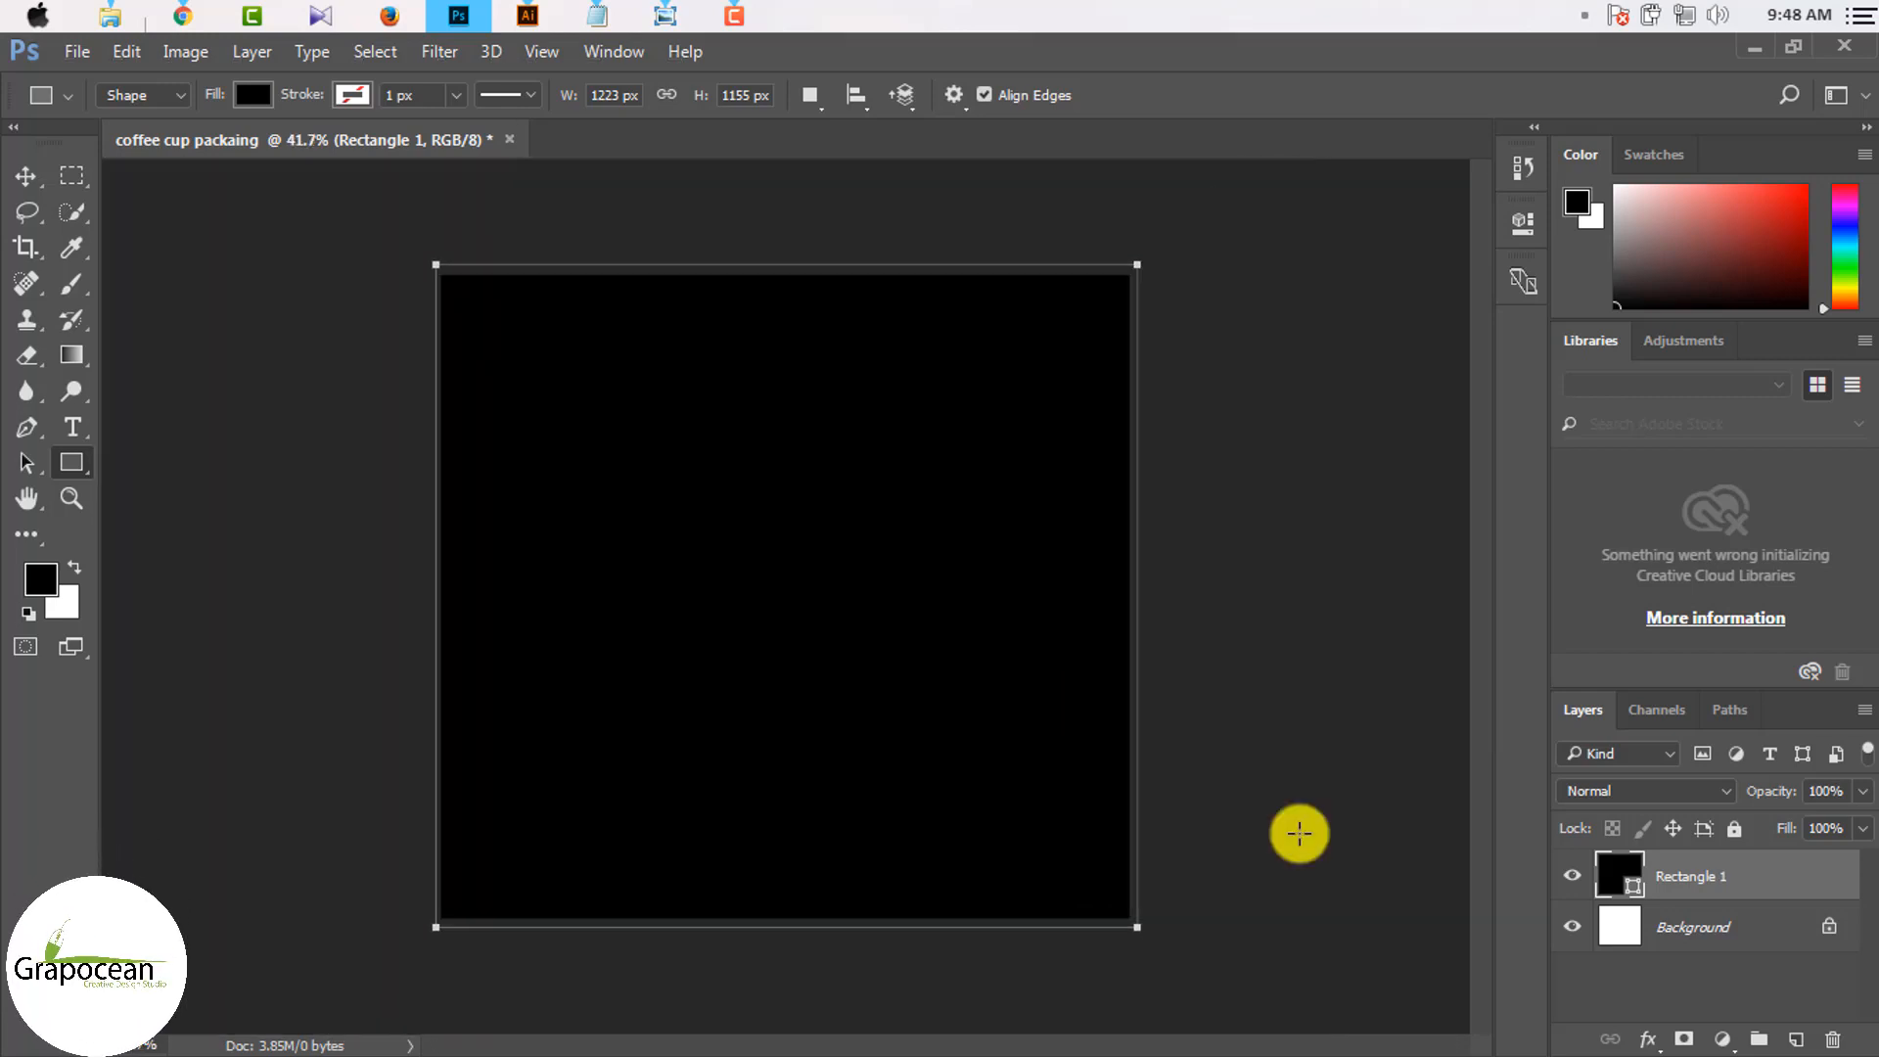
# Step: Add a new layer and draw an ellipse of about 834 × 414 px in the lower part of the canvas
pyautogui.click(34, 186)
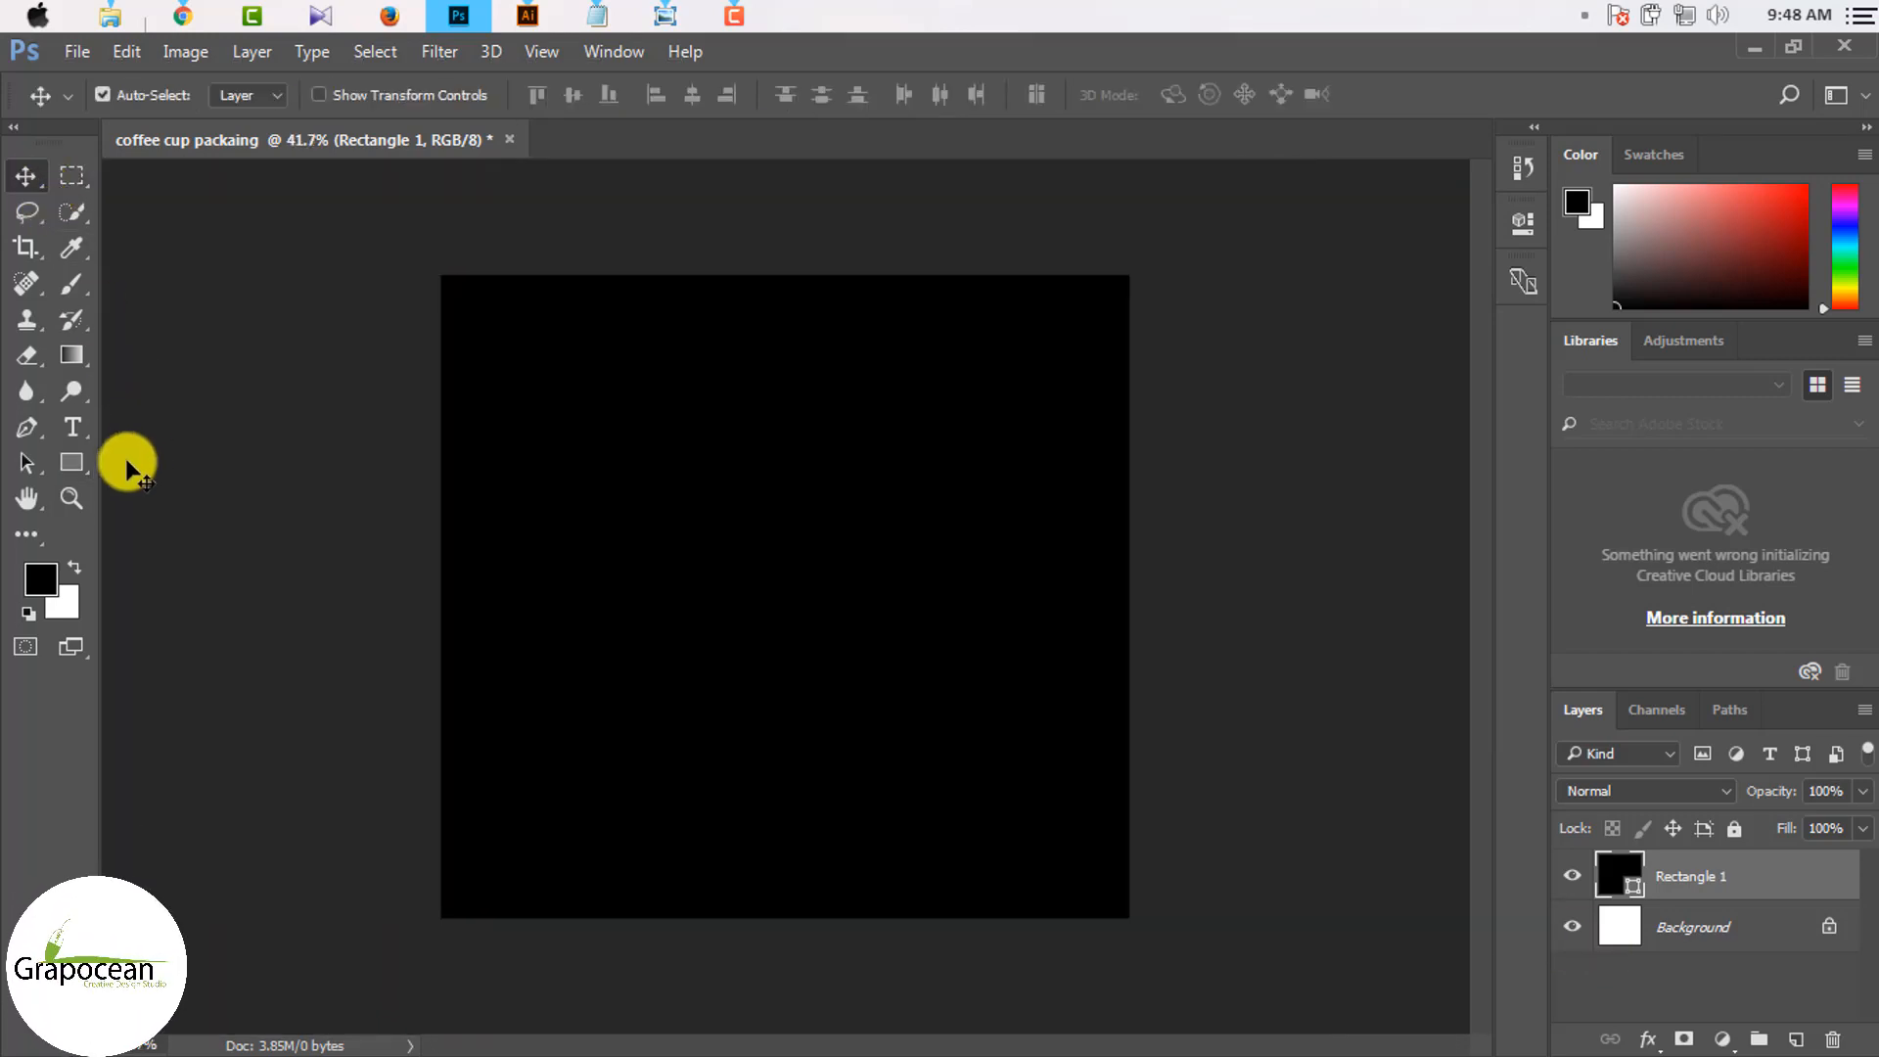
pyautogui.click(72, 462)
pyautogui.rightClick(71, 462)
pyautogui.click(181, 514)
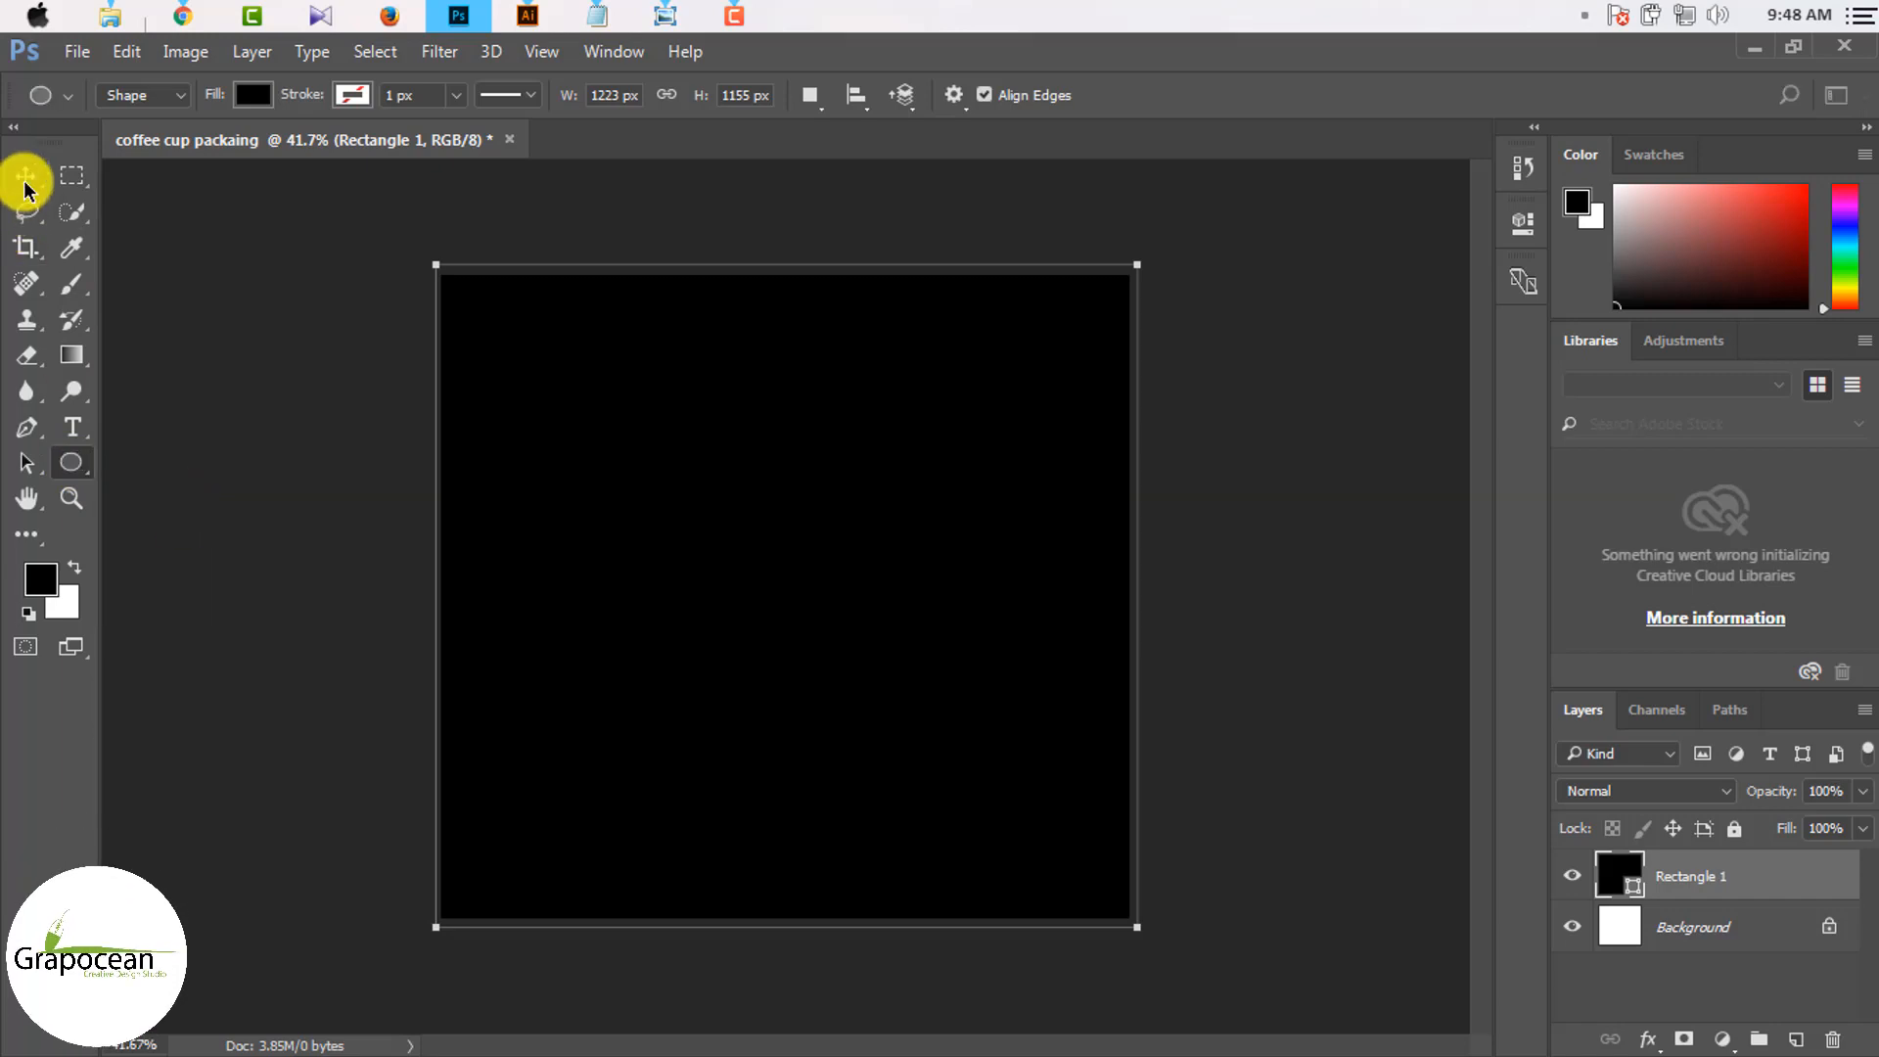
pyautogui.click(25, 176)
pyautogui.click(1797, 1041)
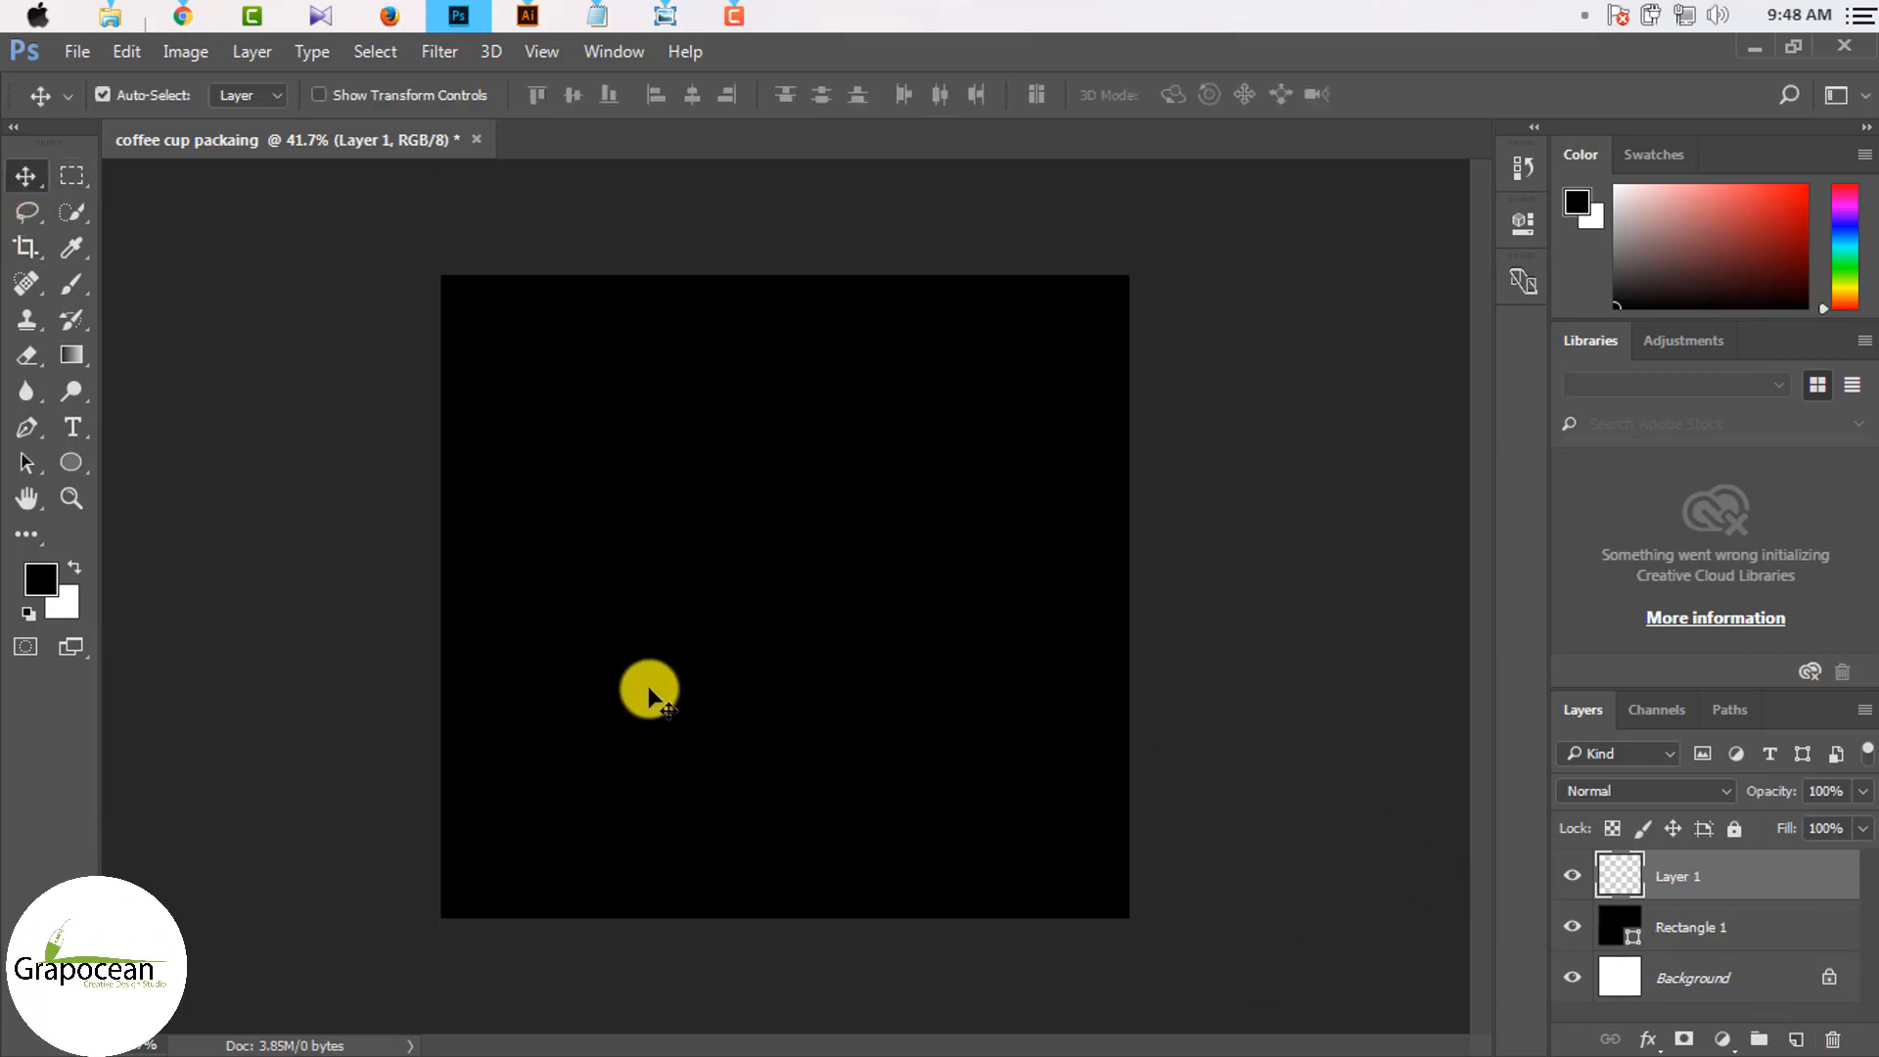
pyautogui.click(82, 465)
pyautogui.moveTo(631, 647); pyautogui.dragTo(1107, 884)
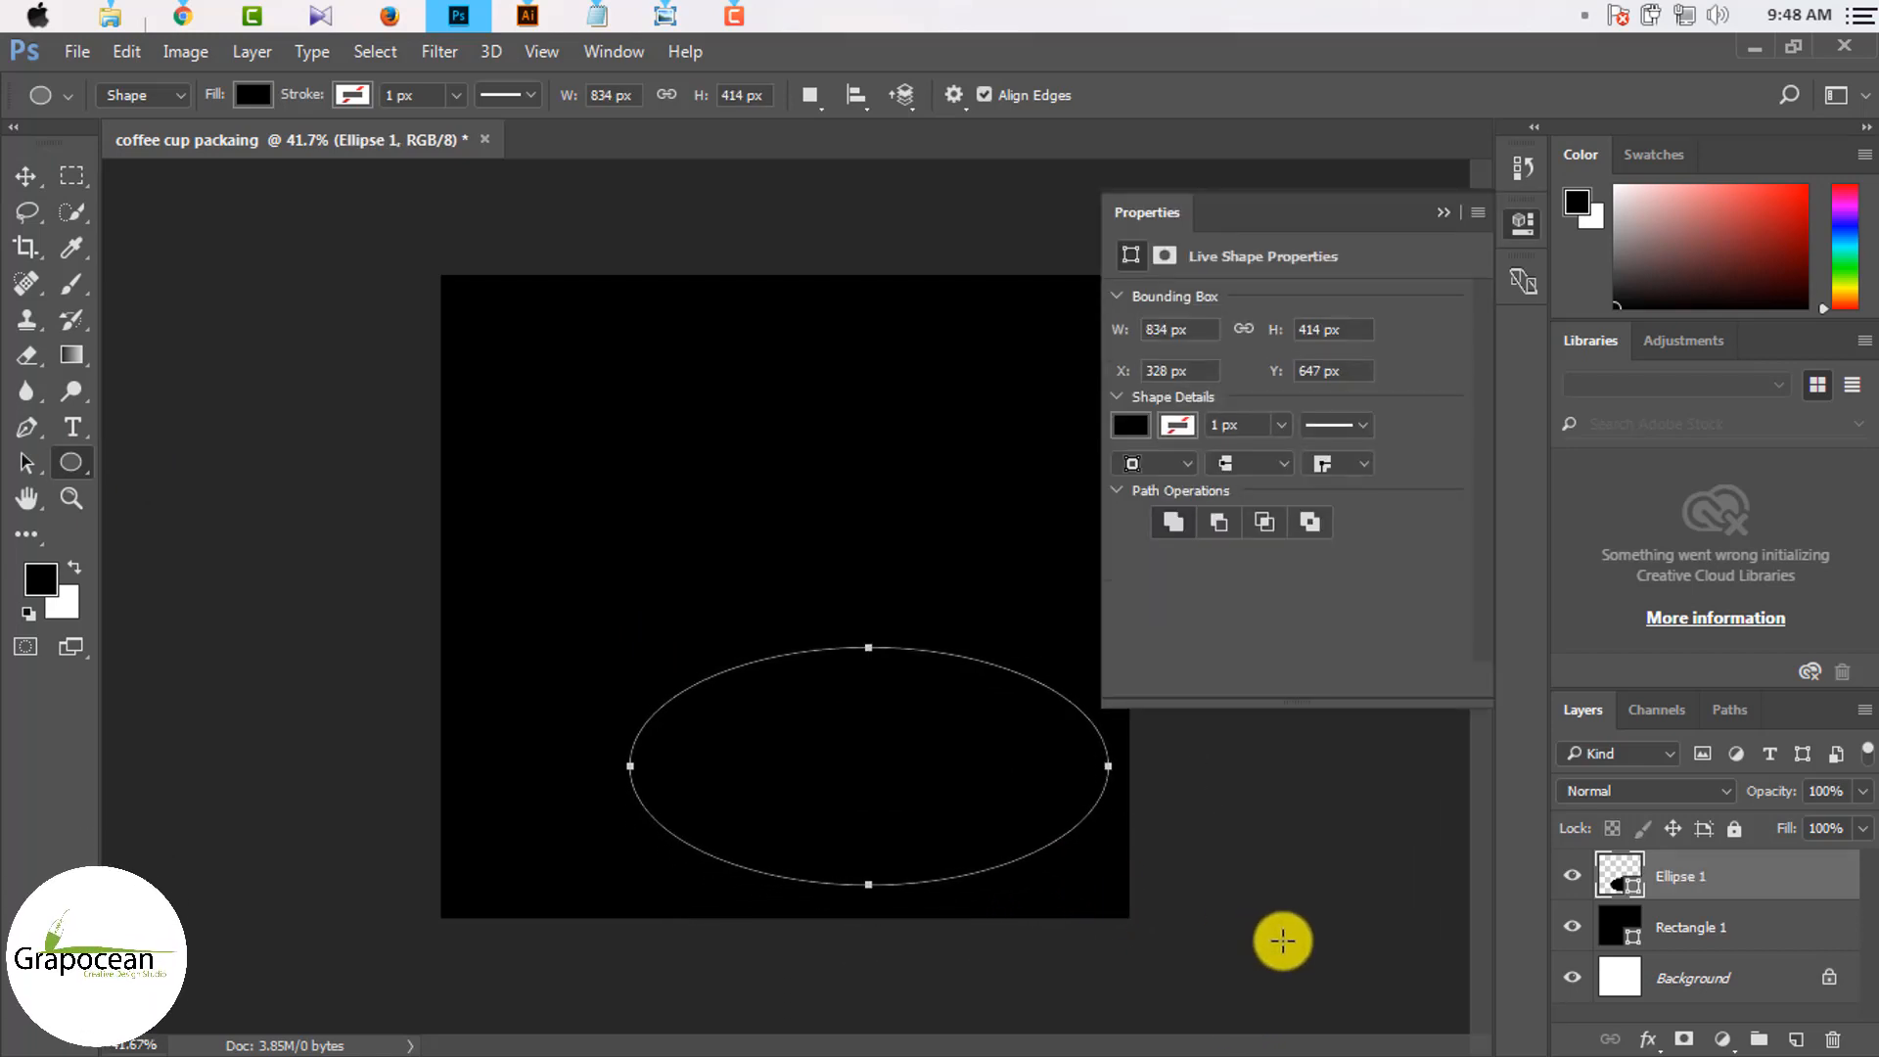
# Step: Try an orange-brown fill for the ellipse and settle on dark red
pyautogui.click(1131, 422)
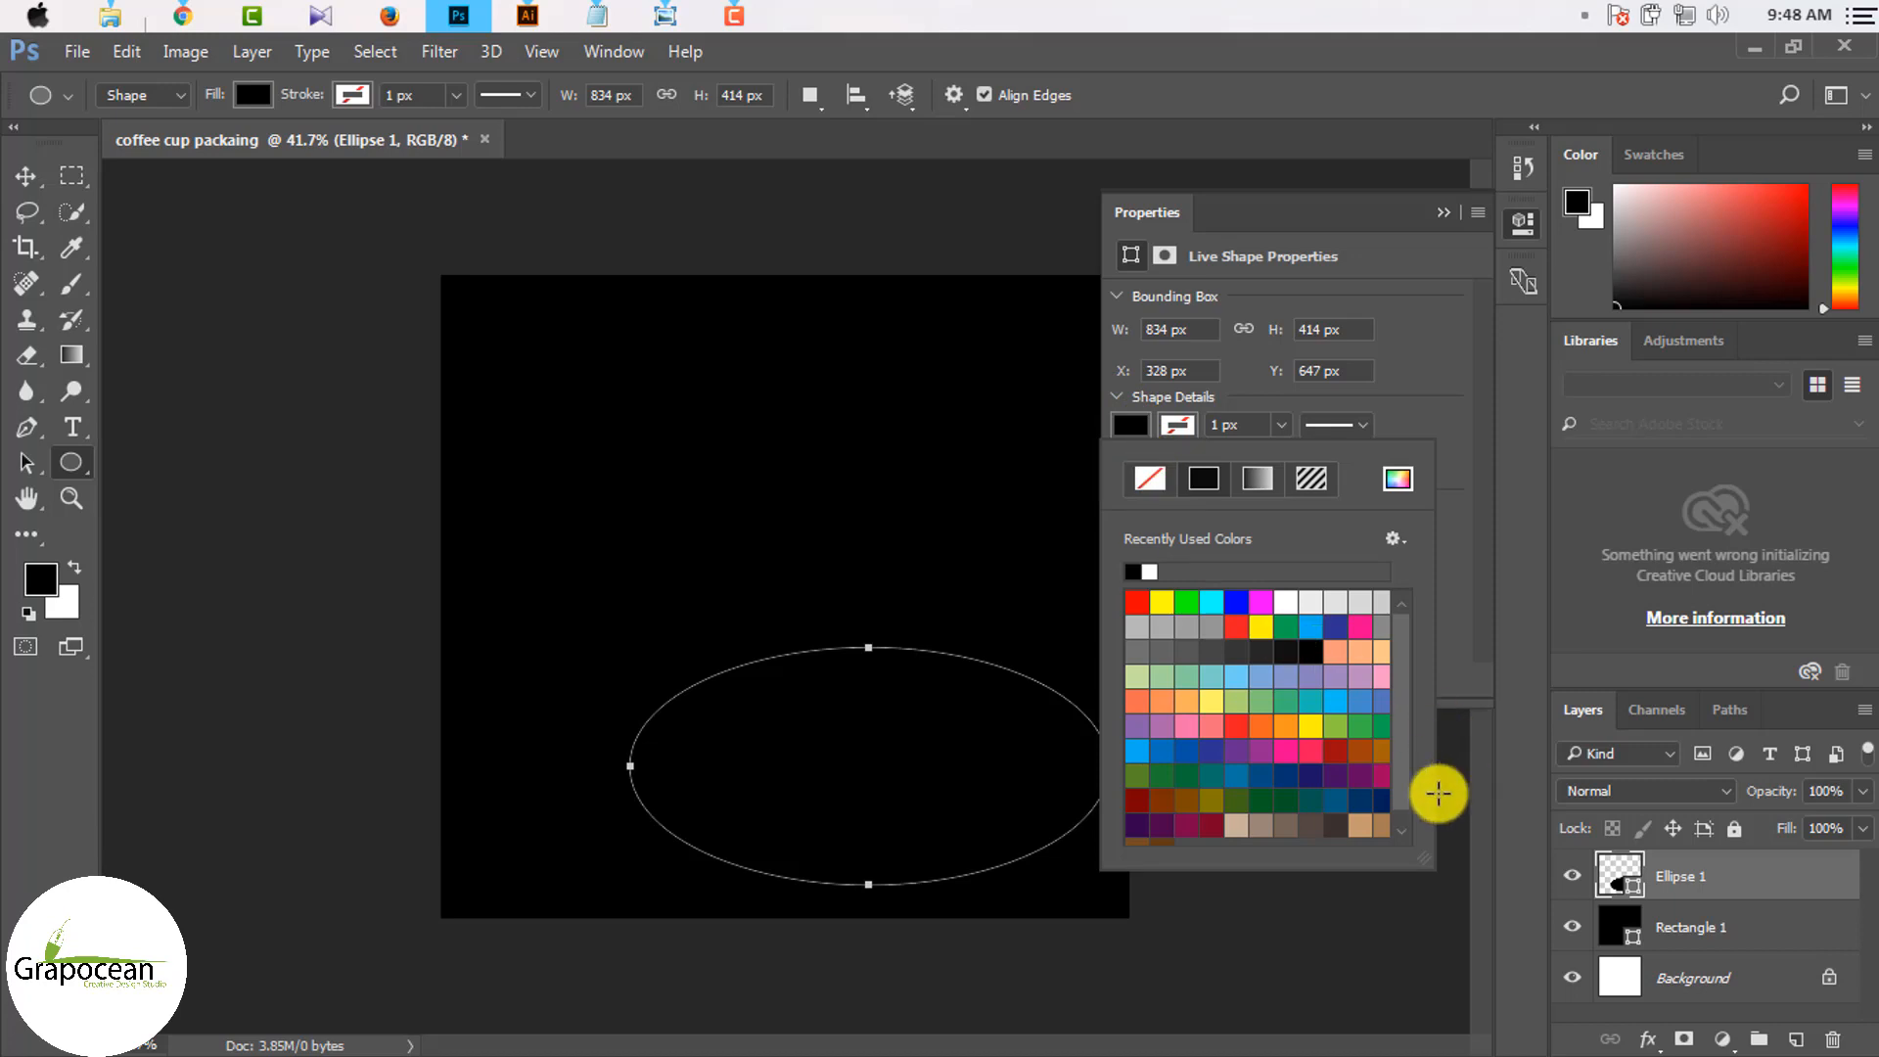
pyautogui.scroll(-1, 1401, 626)
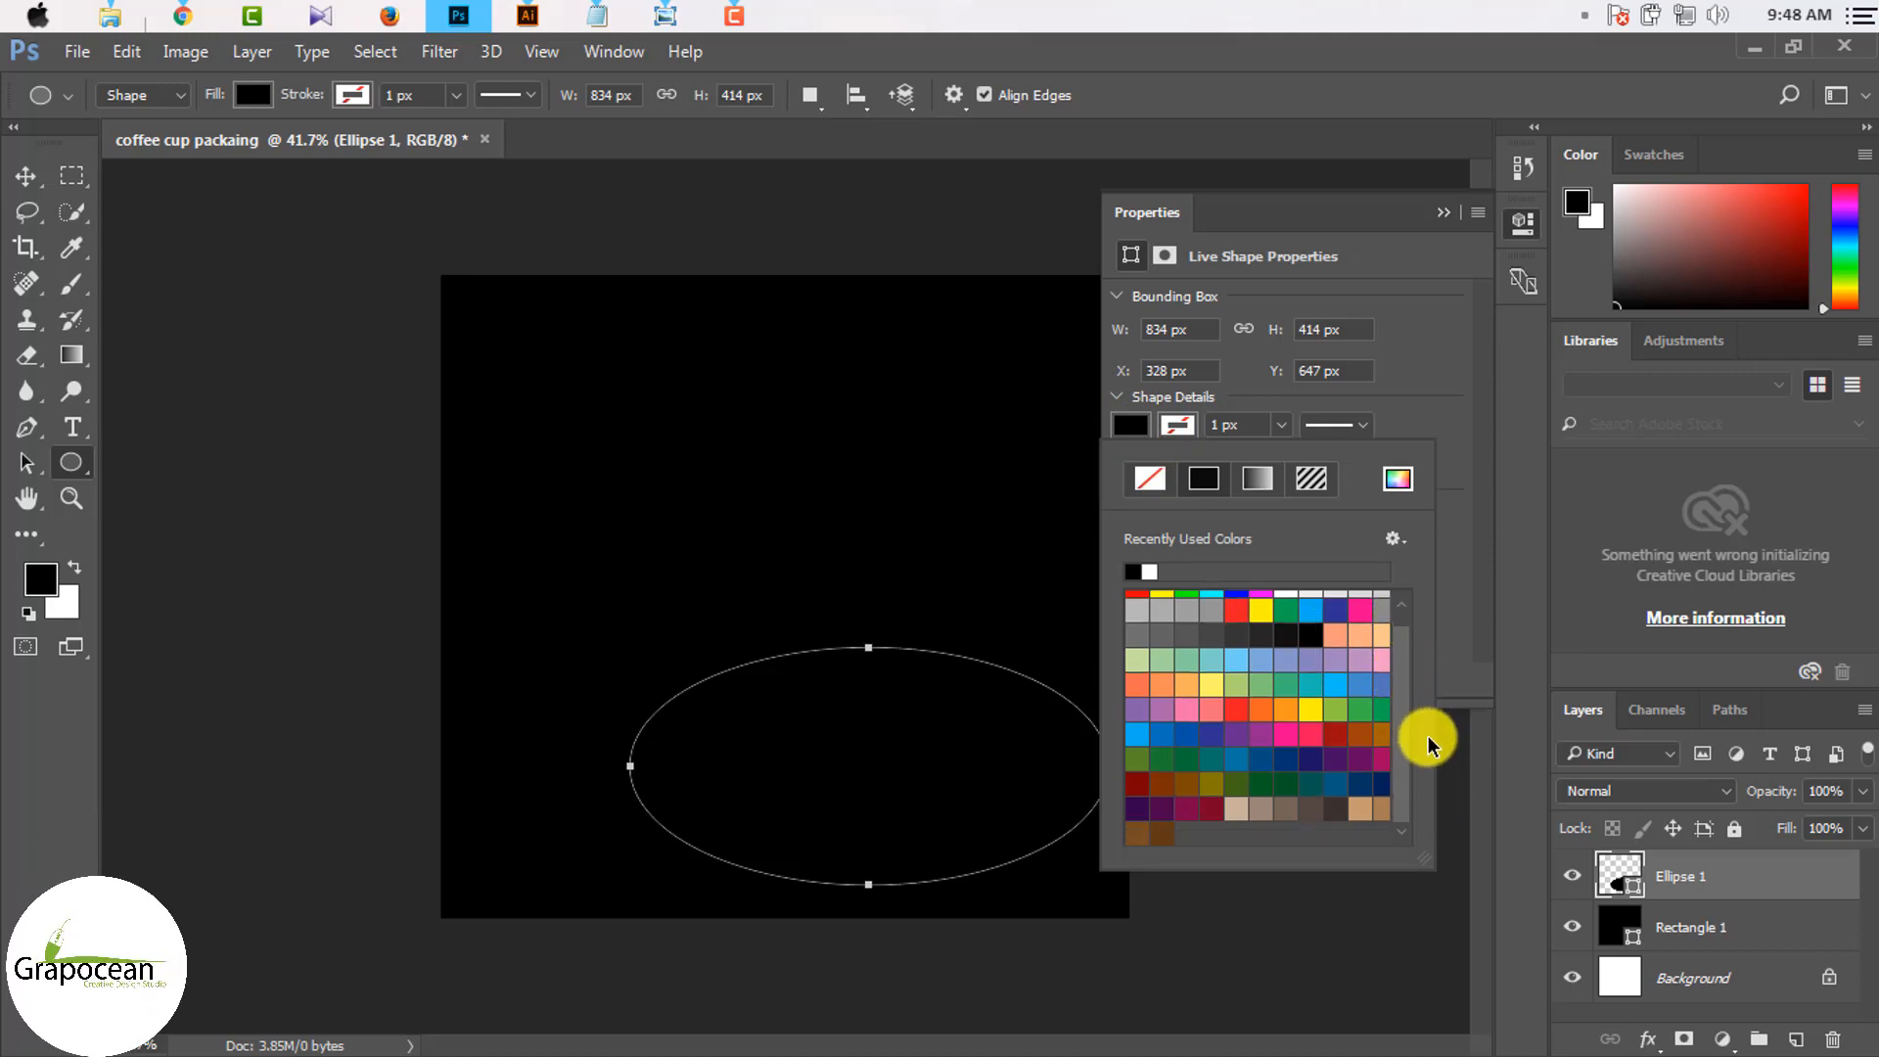
pyautogui.click(1137, 783)
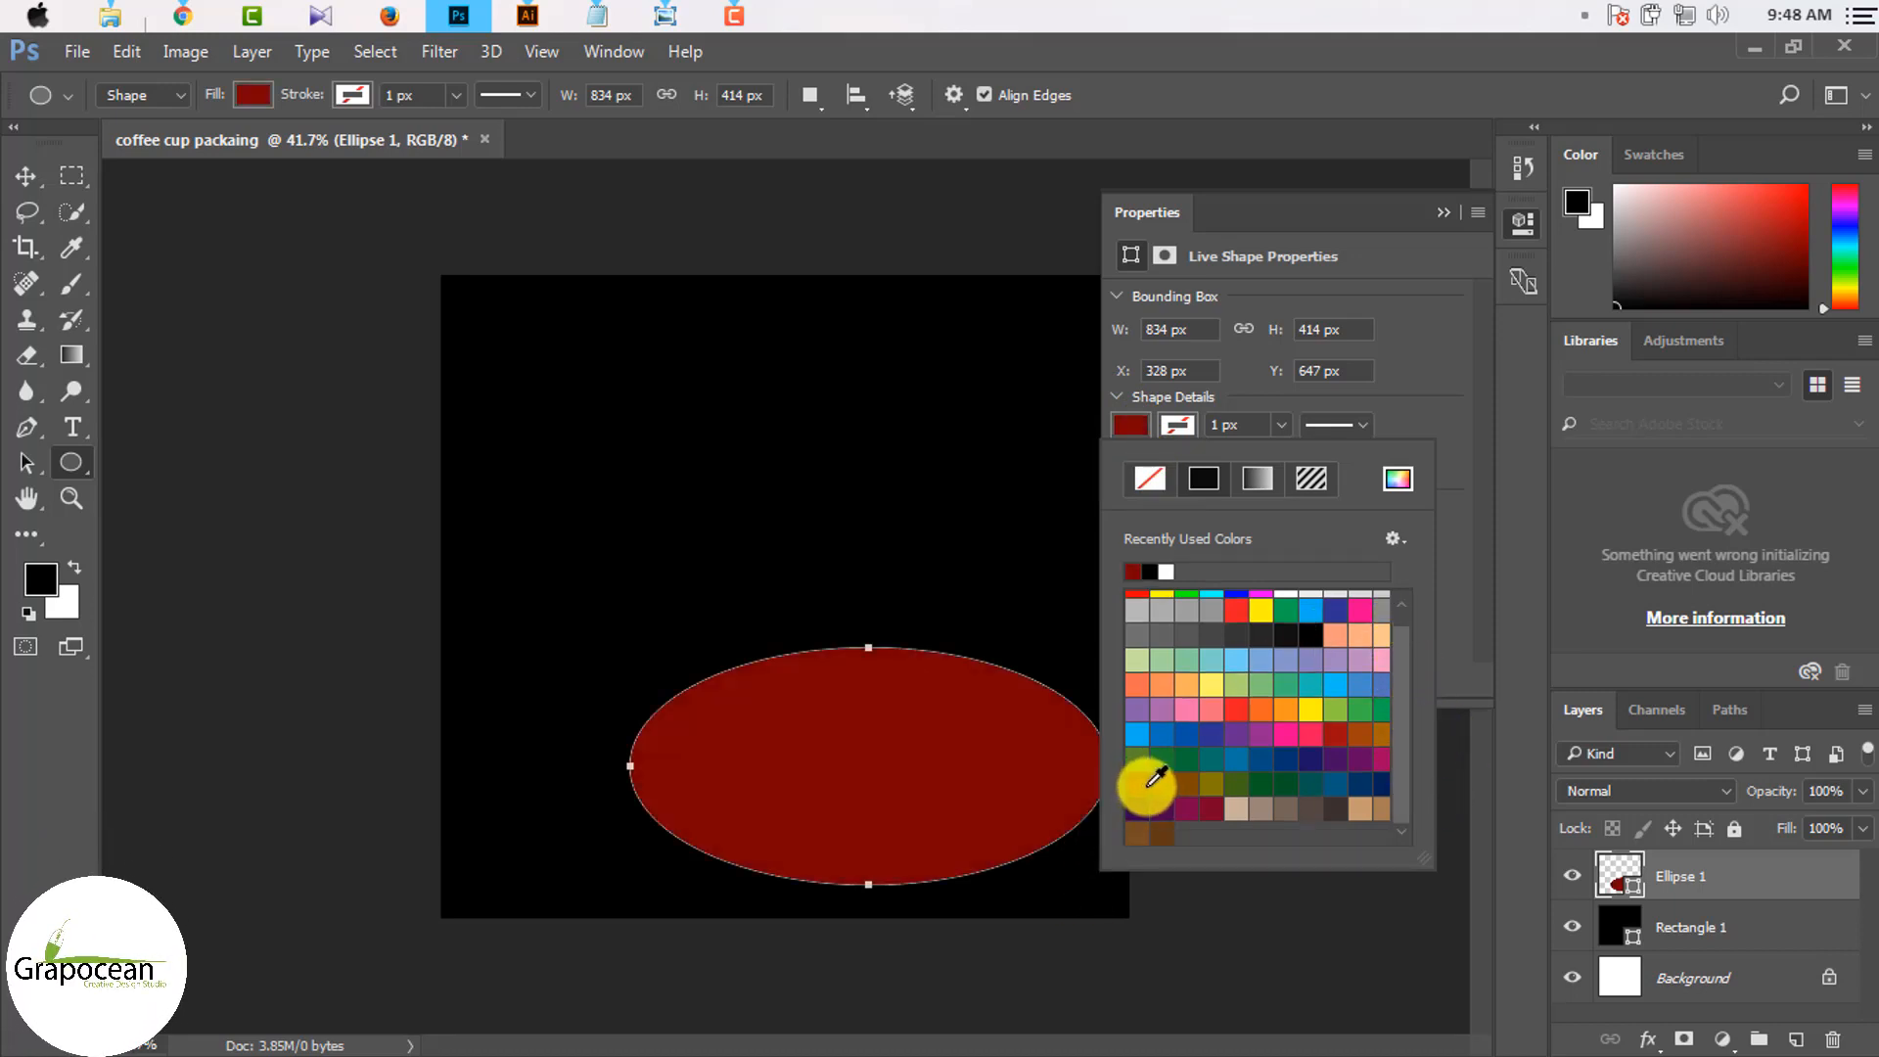
pyautogui.click(1375, 736)
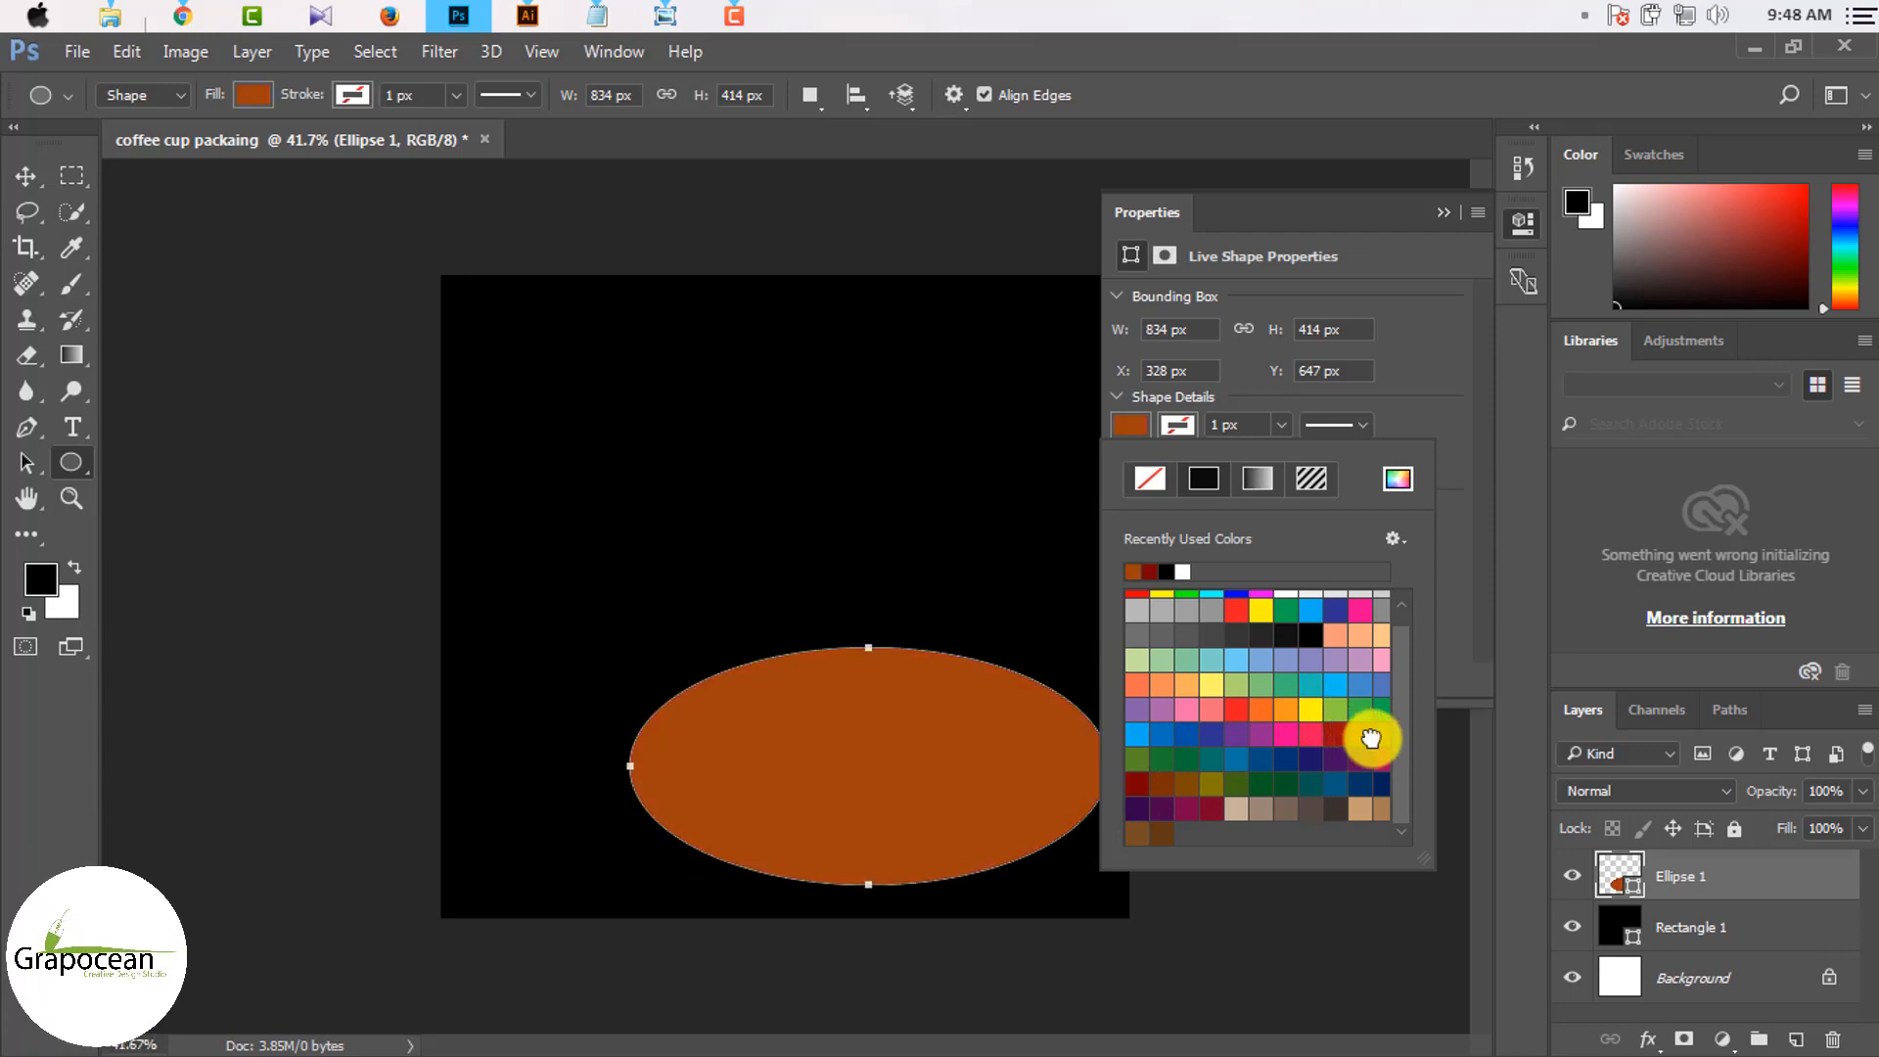
pyautogui.click(1133, 424)
pyautogui.click(1133, 424)
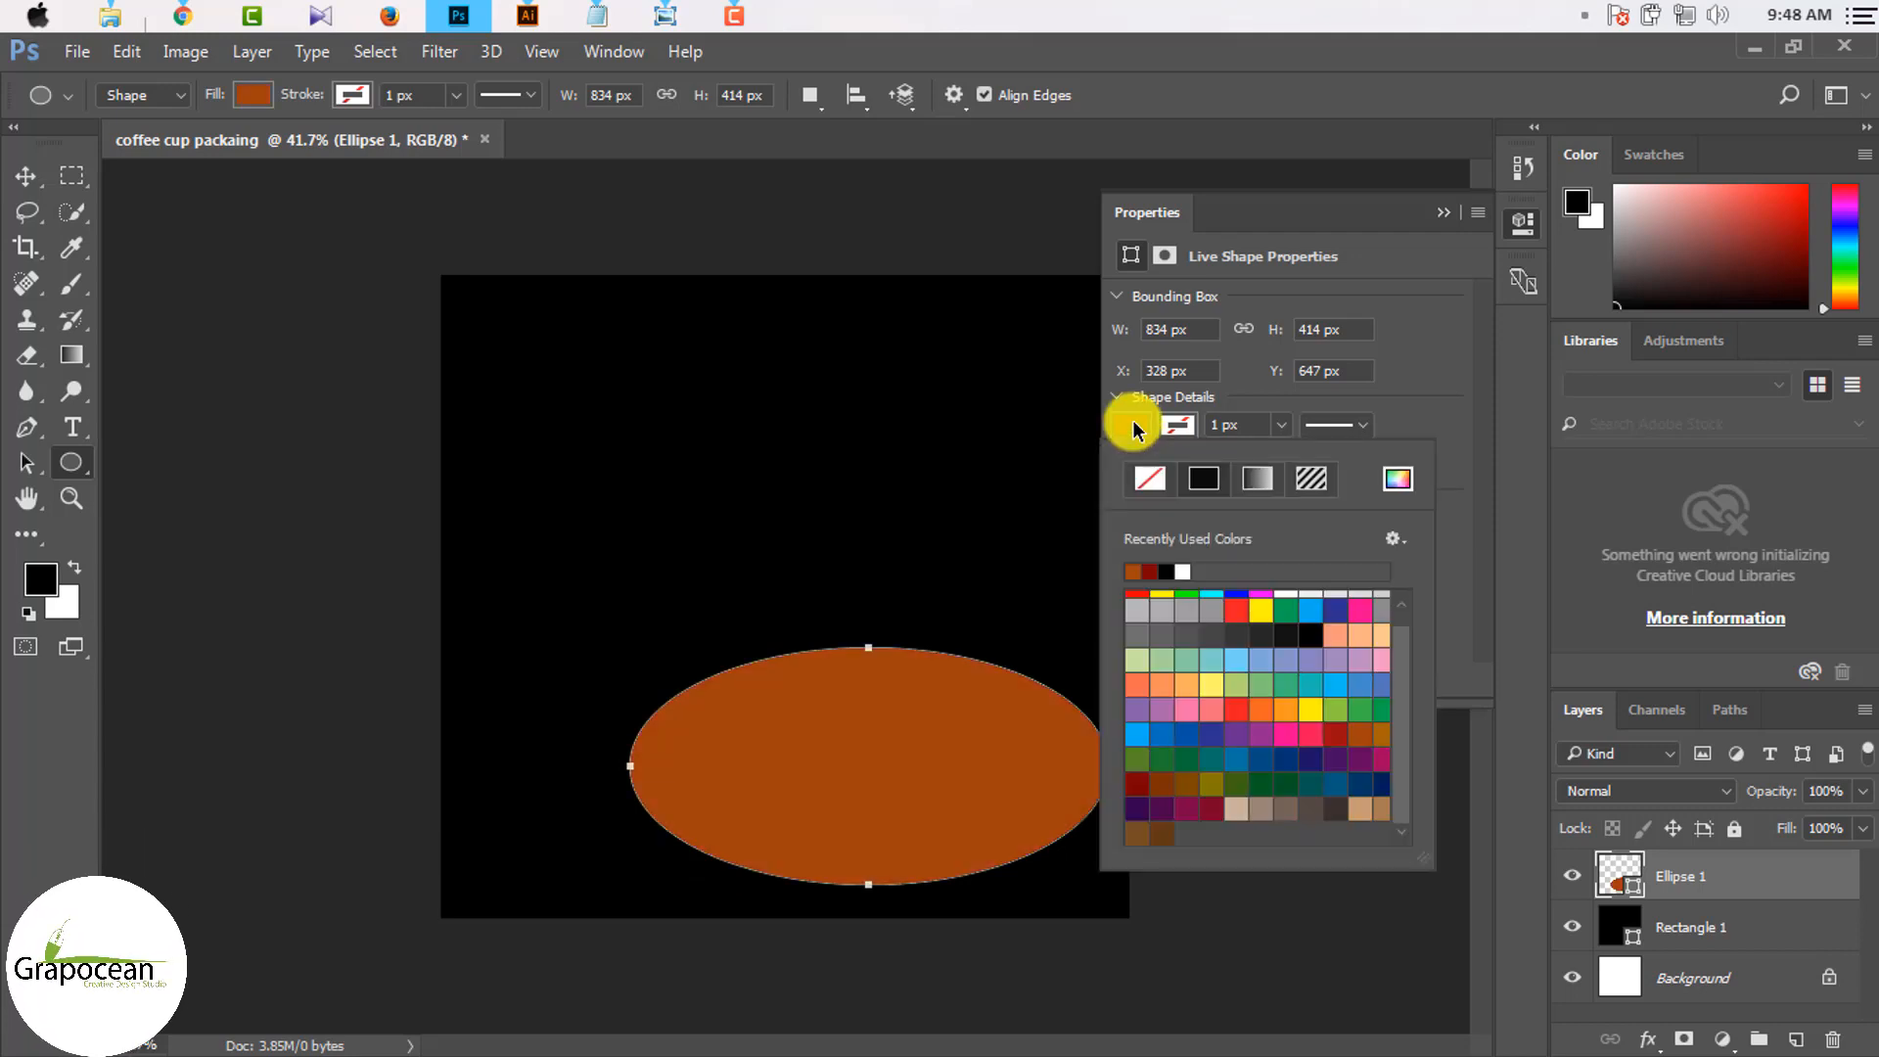
pyautogui.click(1137, 570)
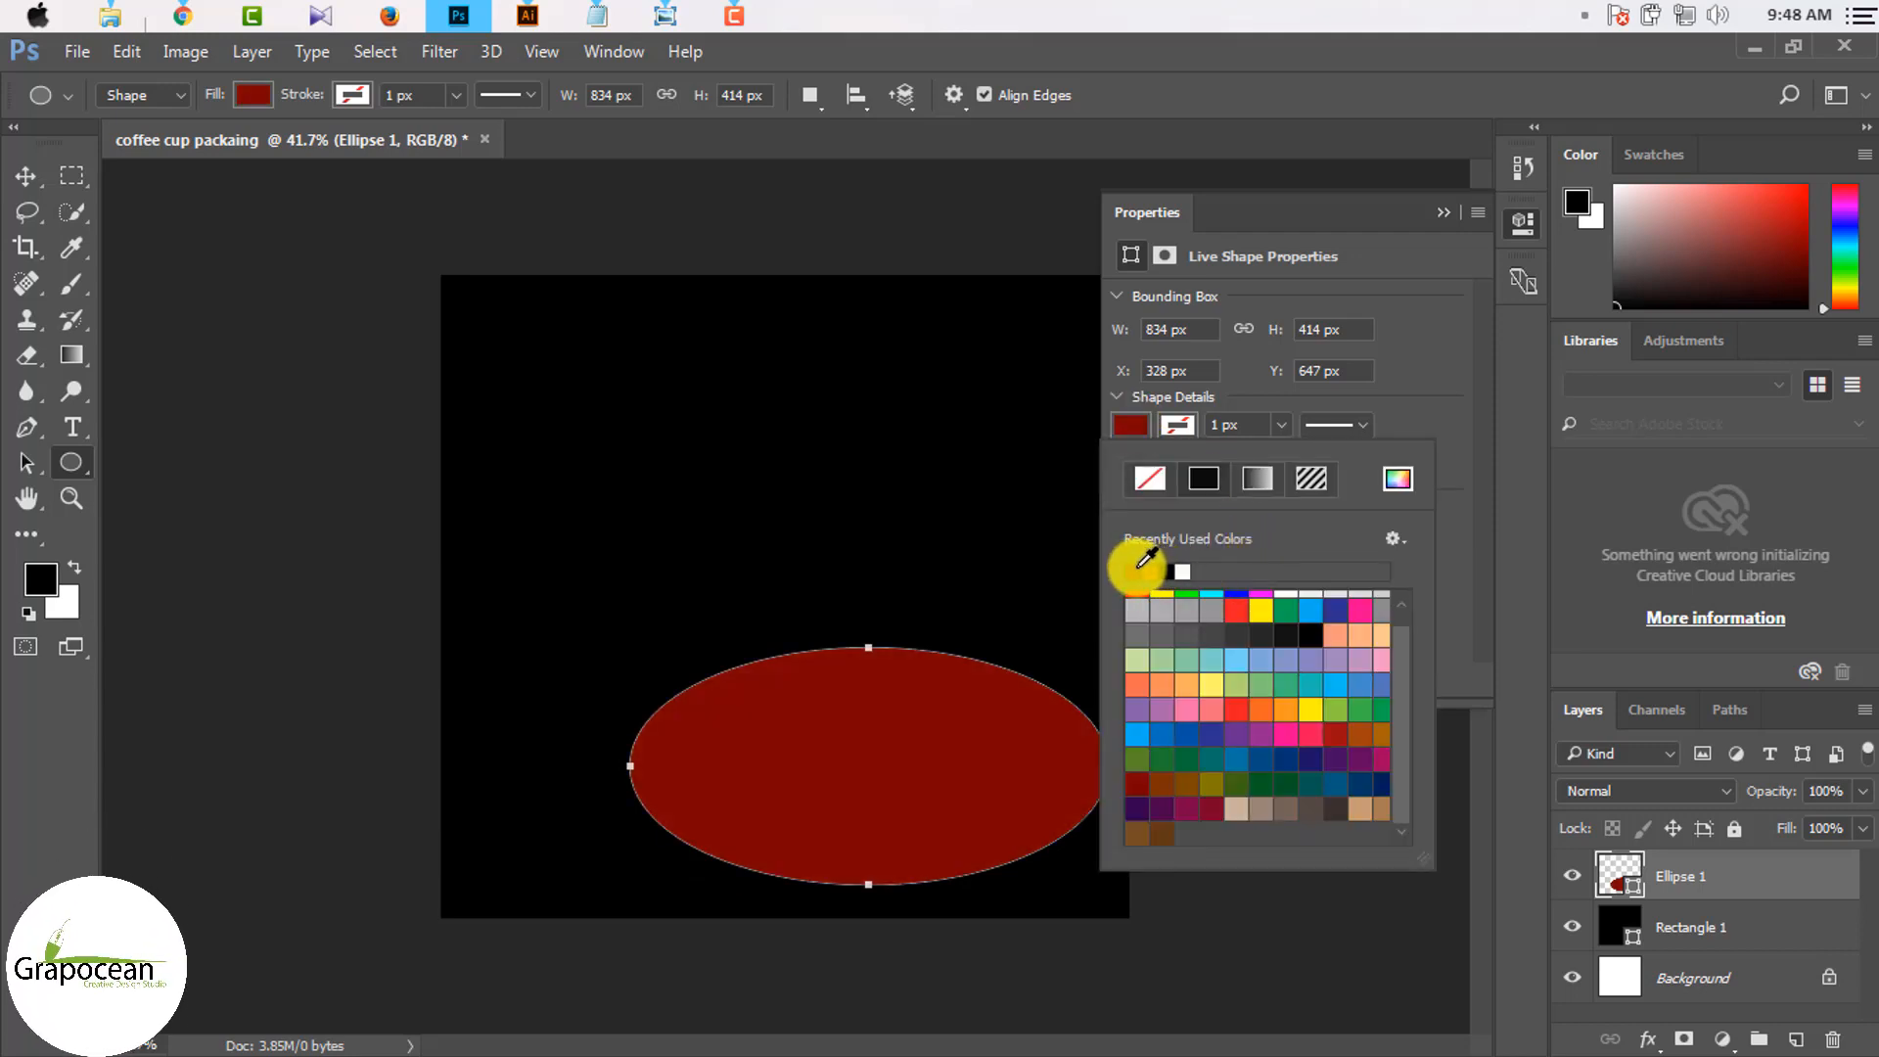
# Step: Move the dark red ellipse to the horizontal centre of the canvas's lower half
pyautogui.click(27, 176)
pyautogui.click(1445, 212)
pyautogui.hotkey('ctrl', '0')
pyautogui.moveTo(961, 881); pyautogui.dragTo(855, 861)
pyautogui.scroll(-5, 1028, 864)
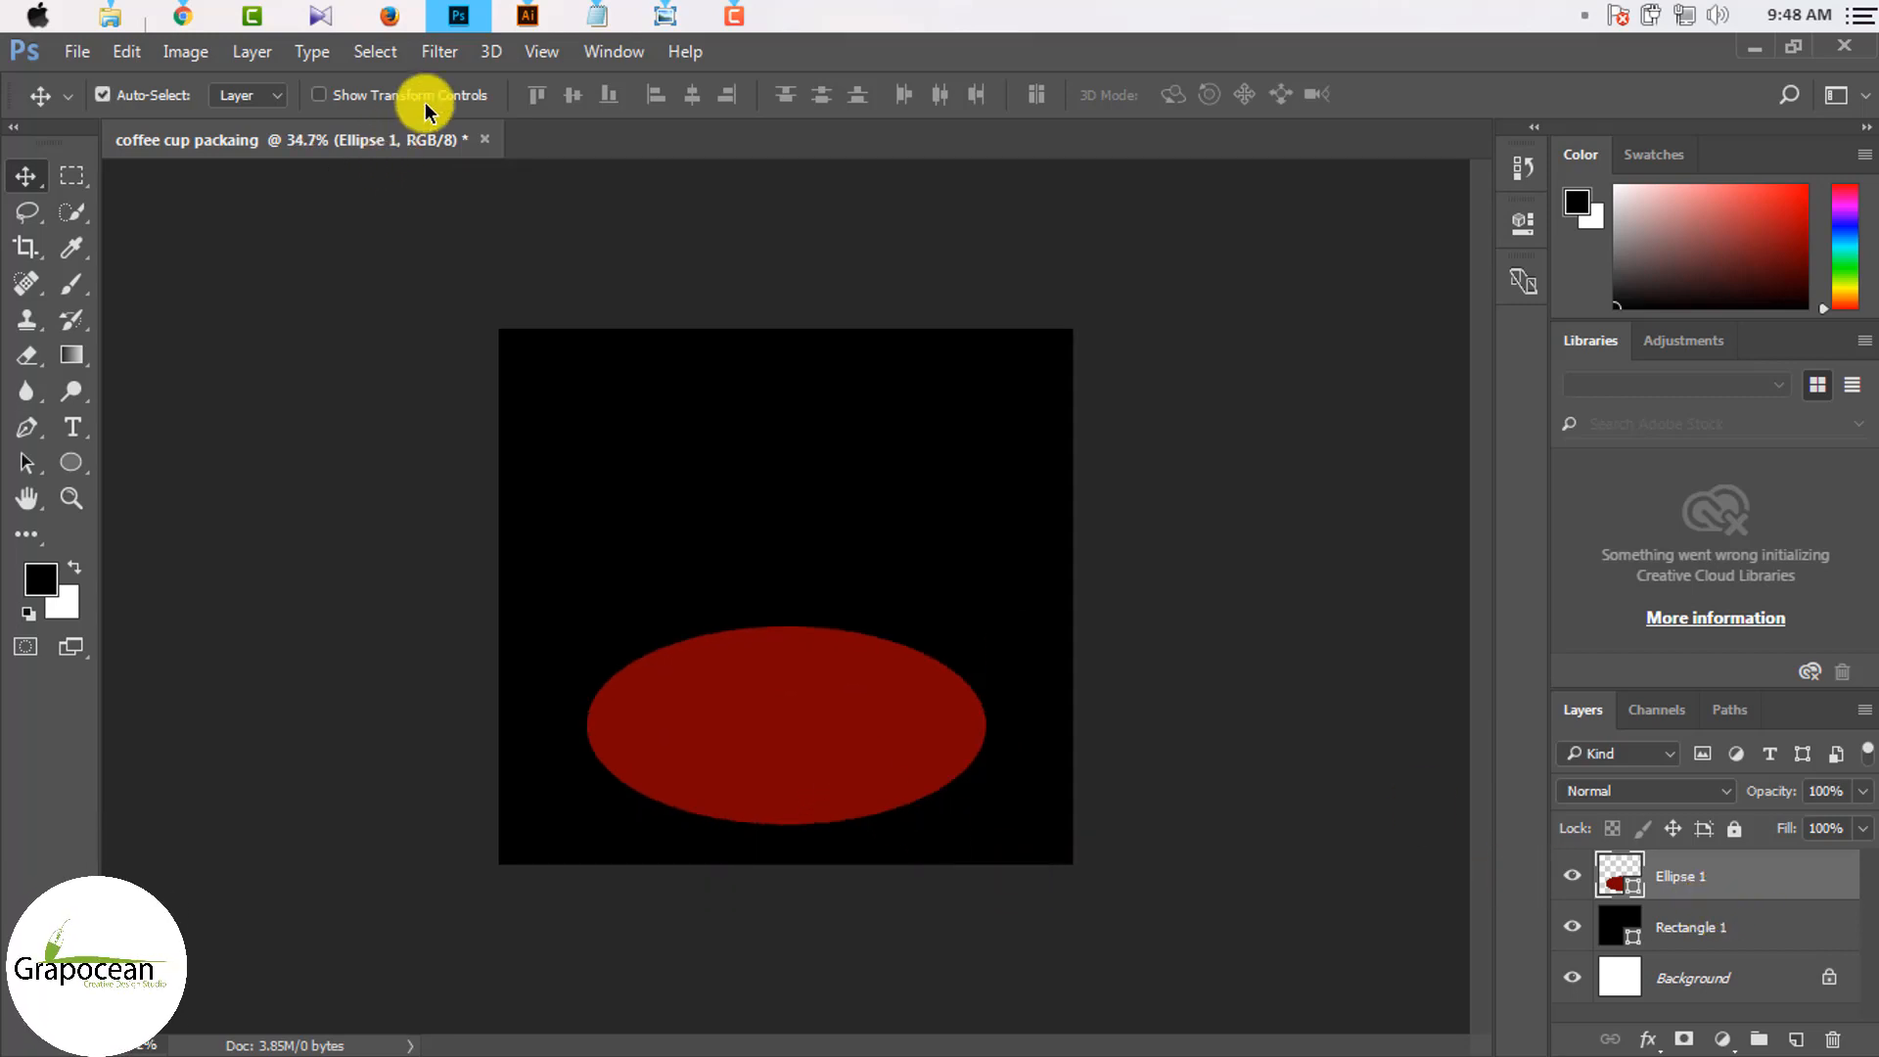
# Step: Convert the ellipse layer to a smart object and apply a Gaussian Blur with a radius of 72.6 pixels
pyautogui.click(451, 54)
pyautogui.moveTo(754, 340)
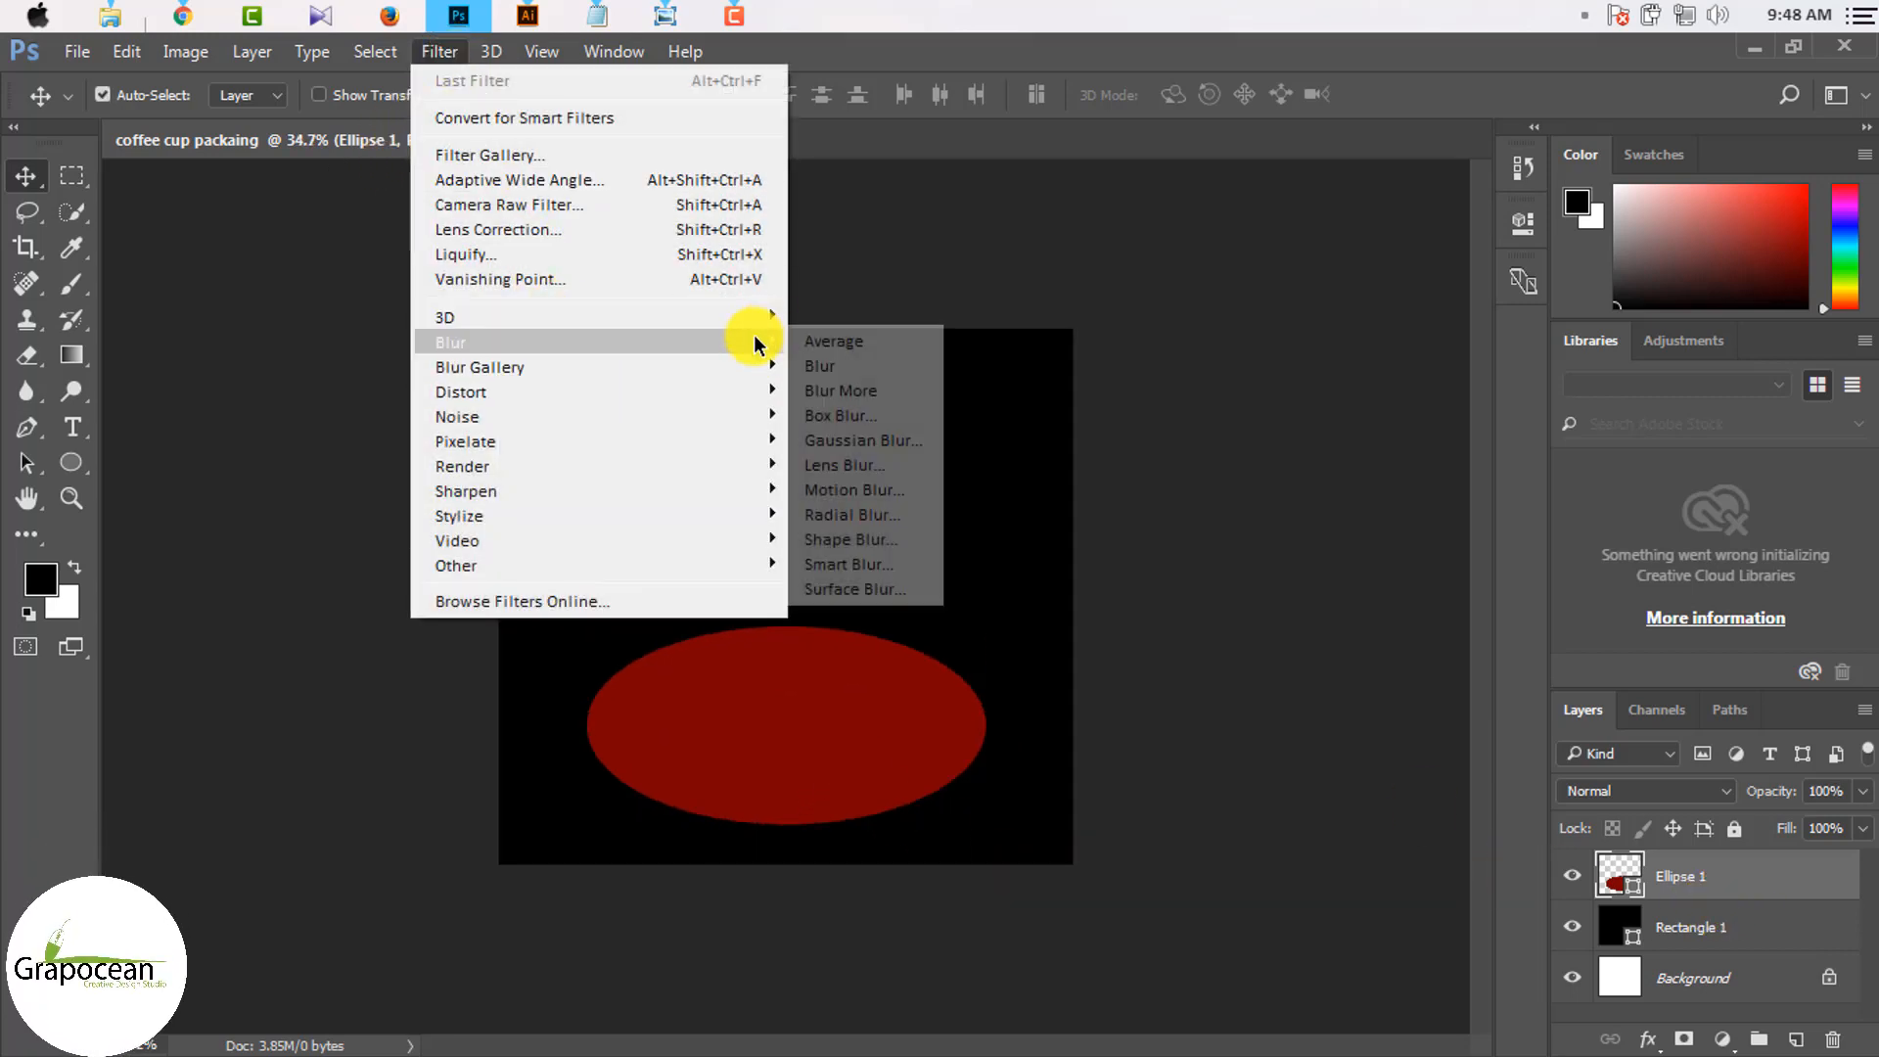
pyautogui.click(905, 445)
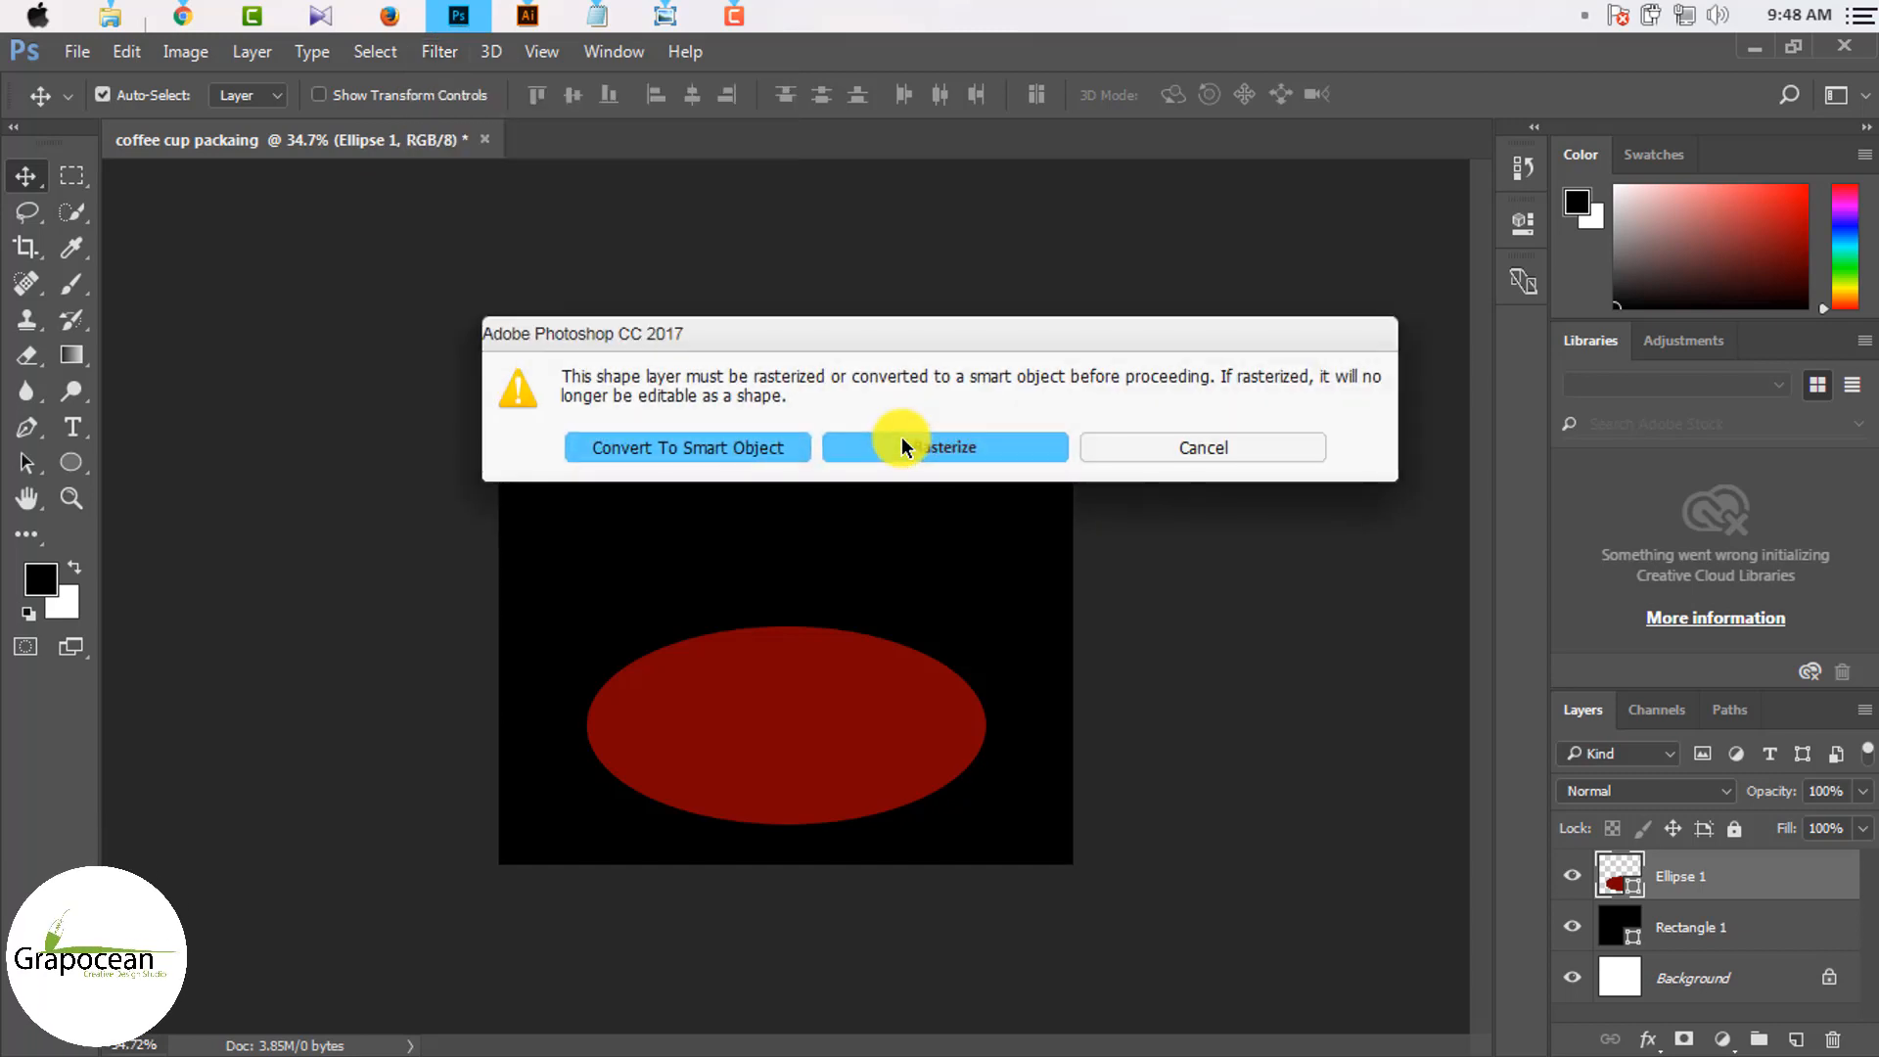
pyautogui.click(760, 446)
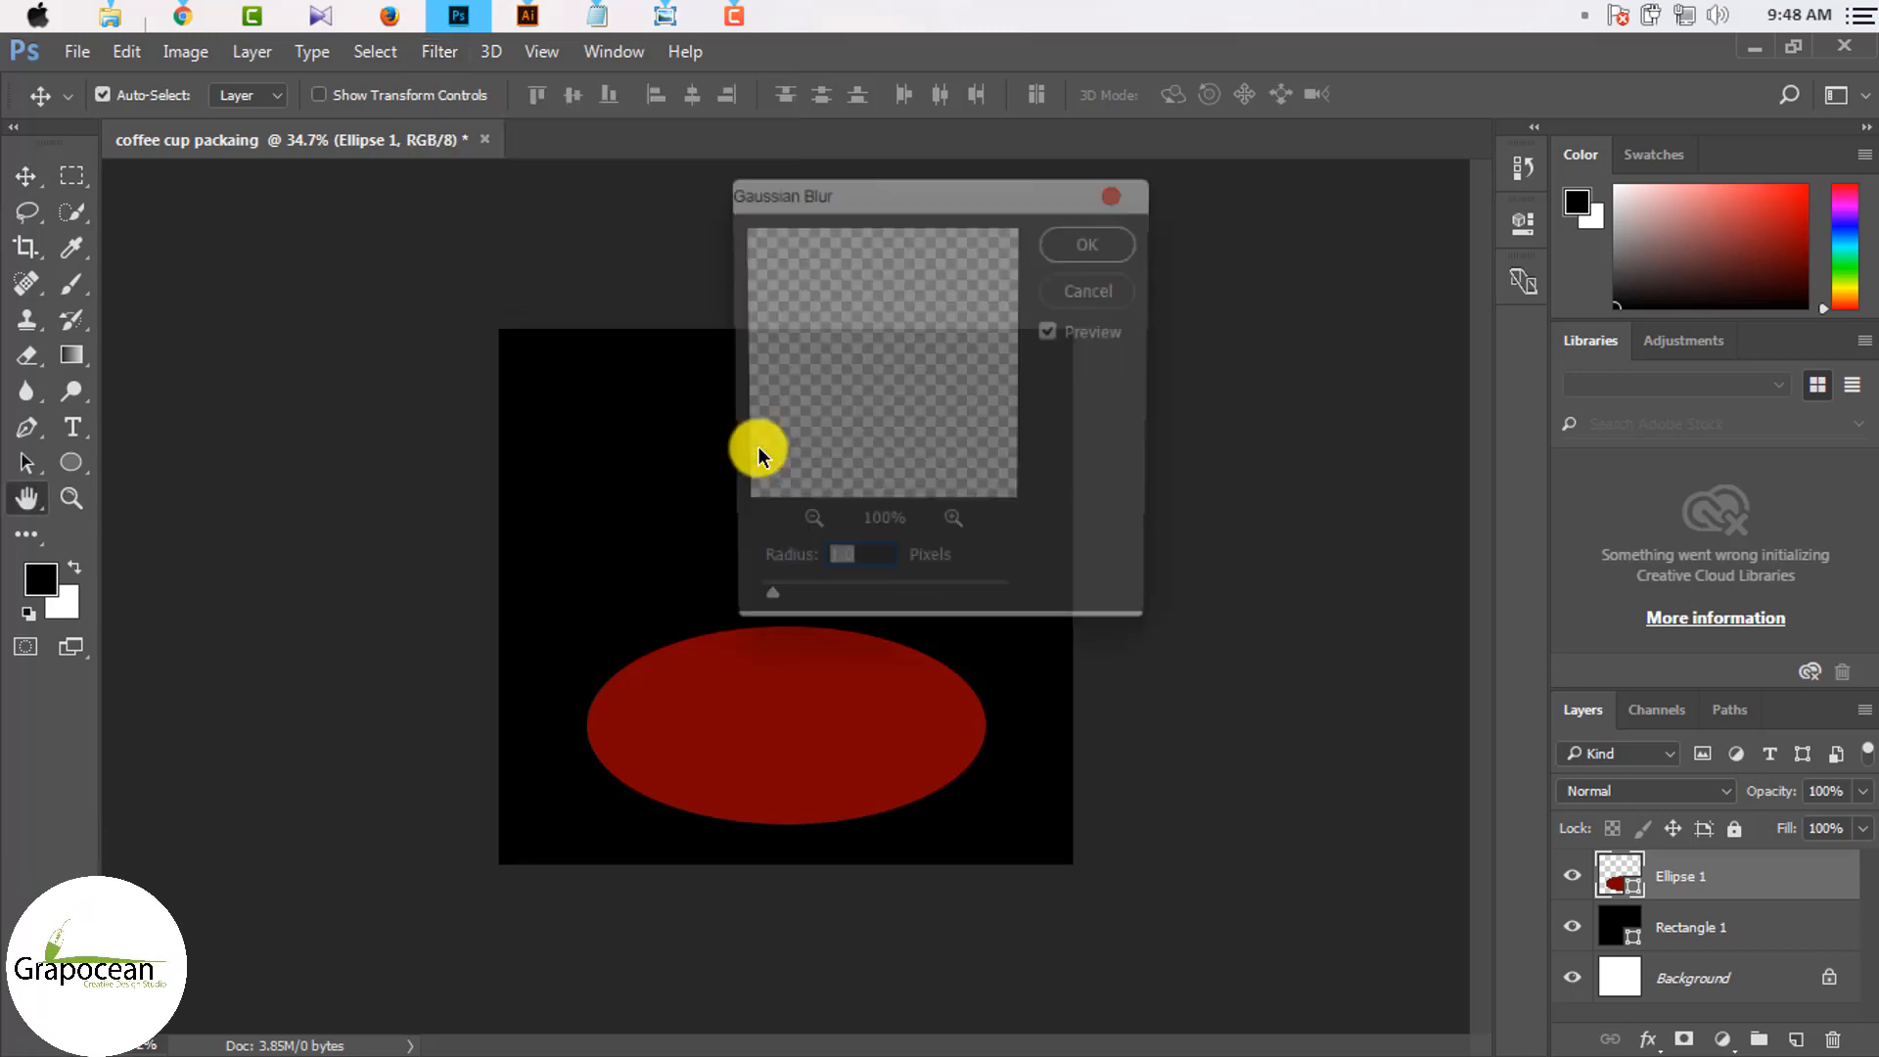
pyautogui.moveTo(861, 601); pyautogui.dragTo(903, 611)
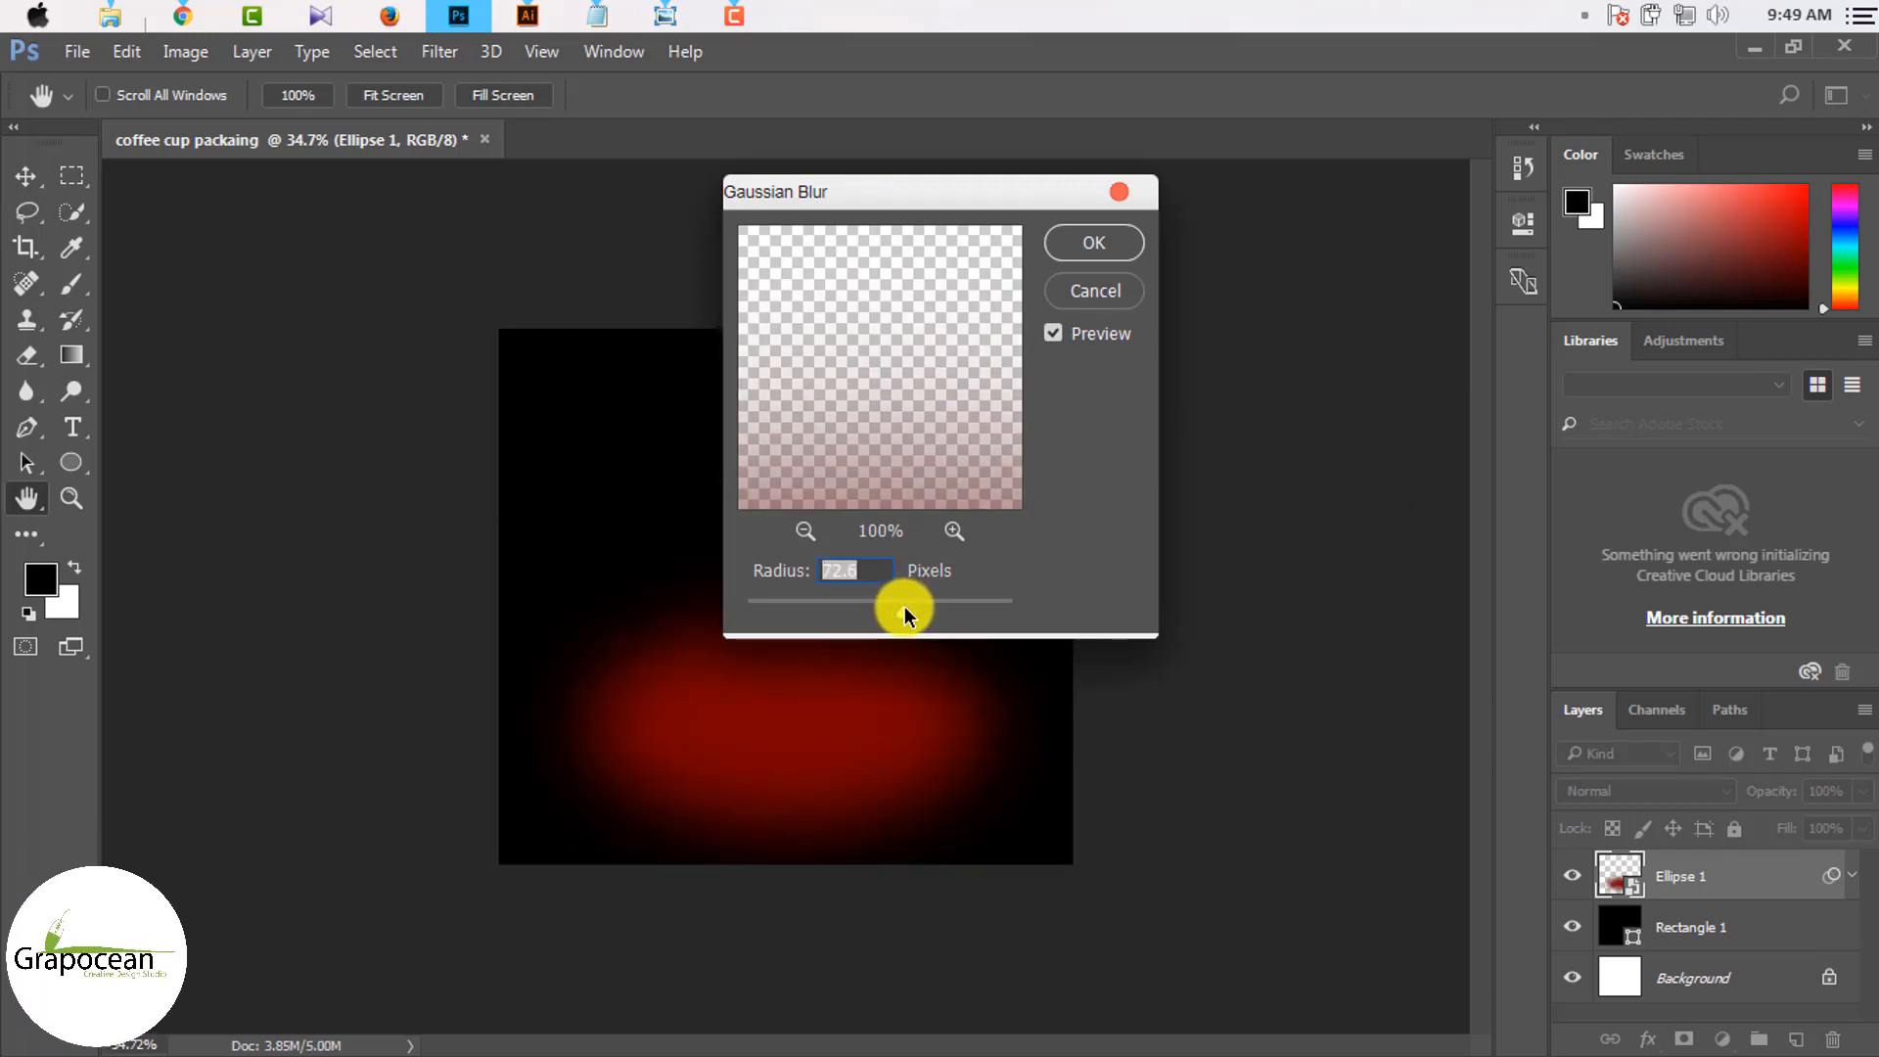
pyautogui.click(1093, 243)
pyautogui.press('v')
pyautogui.scroll(3, 822, 764)
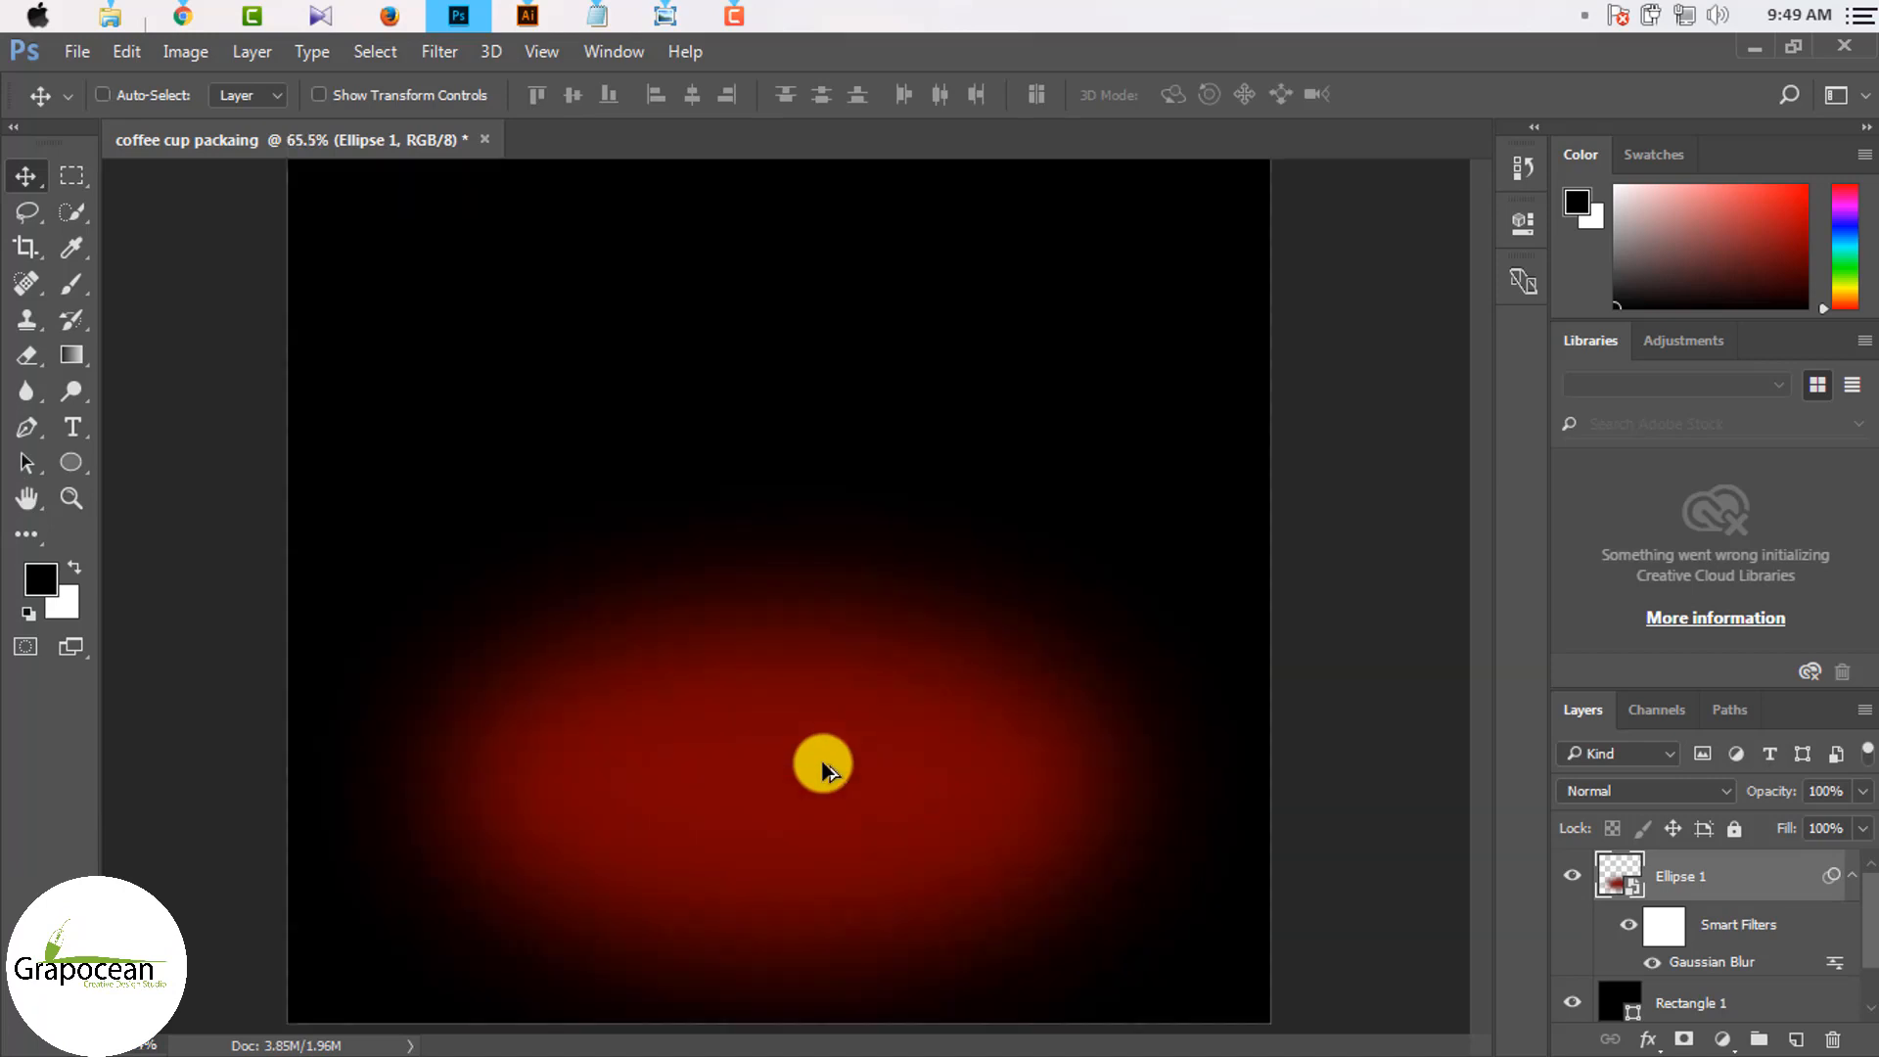
pyautogui.scroll(-3, 920, 730)
pyautogui.scroll(2, 956, 721)
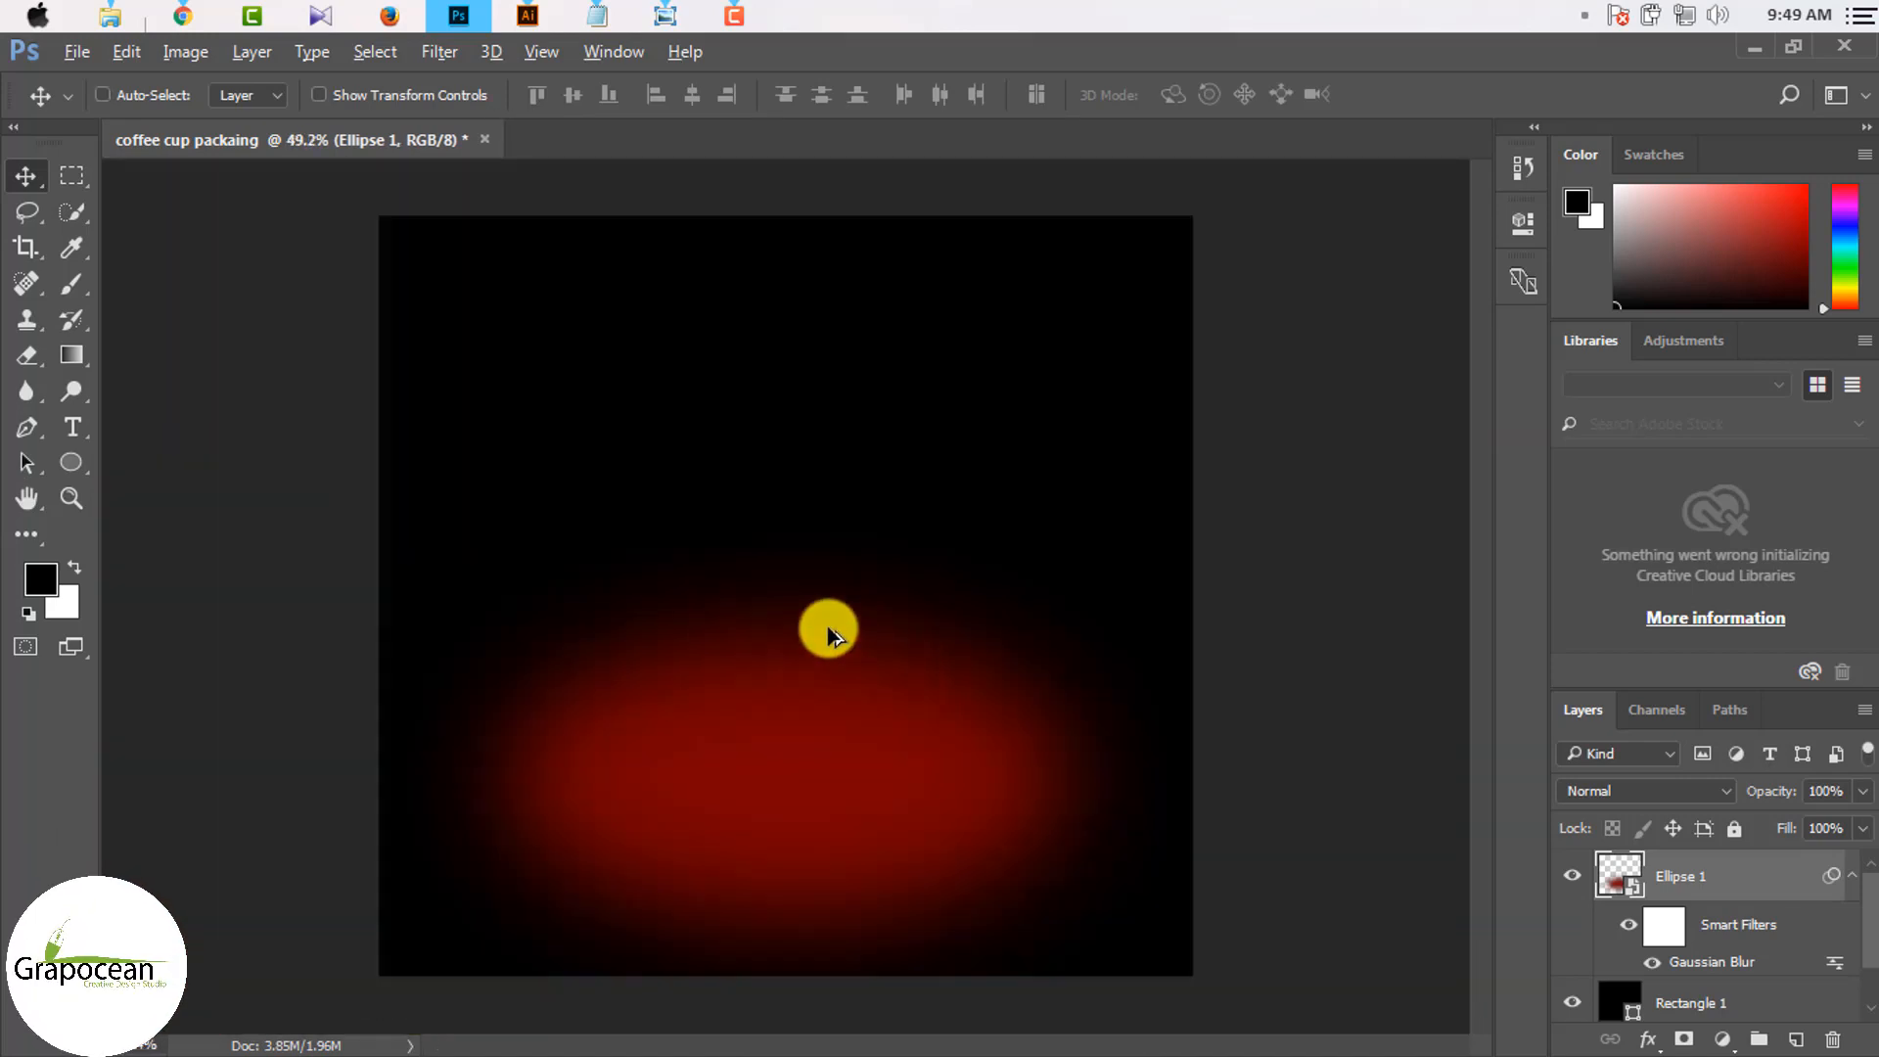
# Step: Add a new layer and draw an ellipse of about 425 × 177 px inside the dark red glow
pyautogui.scroll(-3, 826, 630)
pyautogui.scroll(-1, 971, 727)
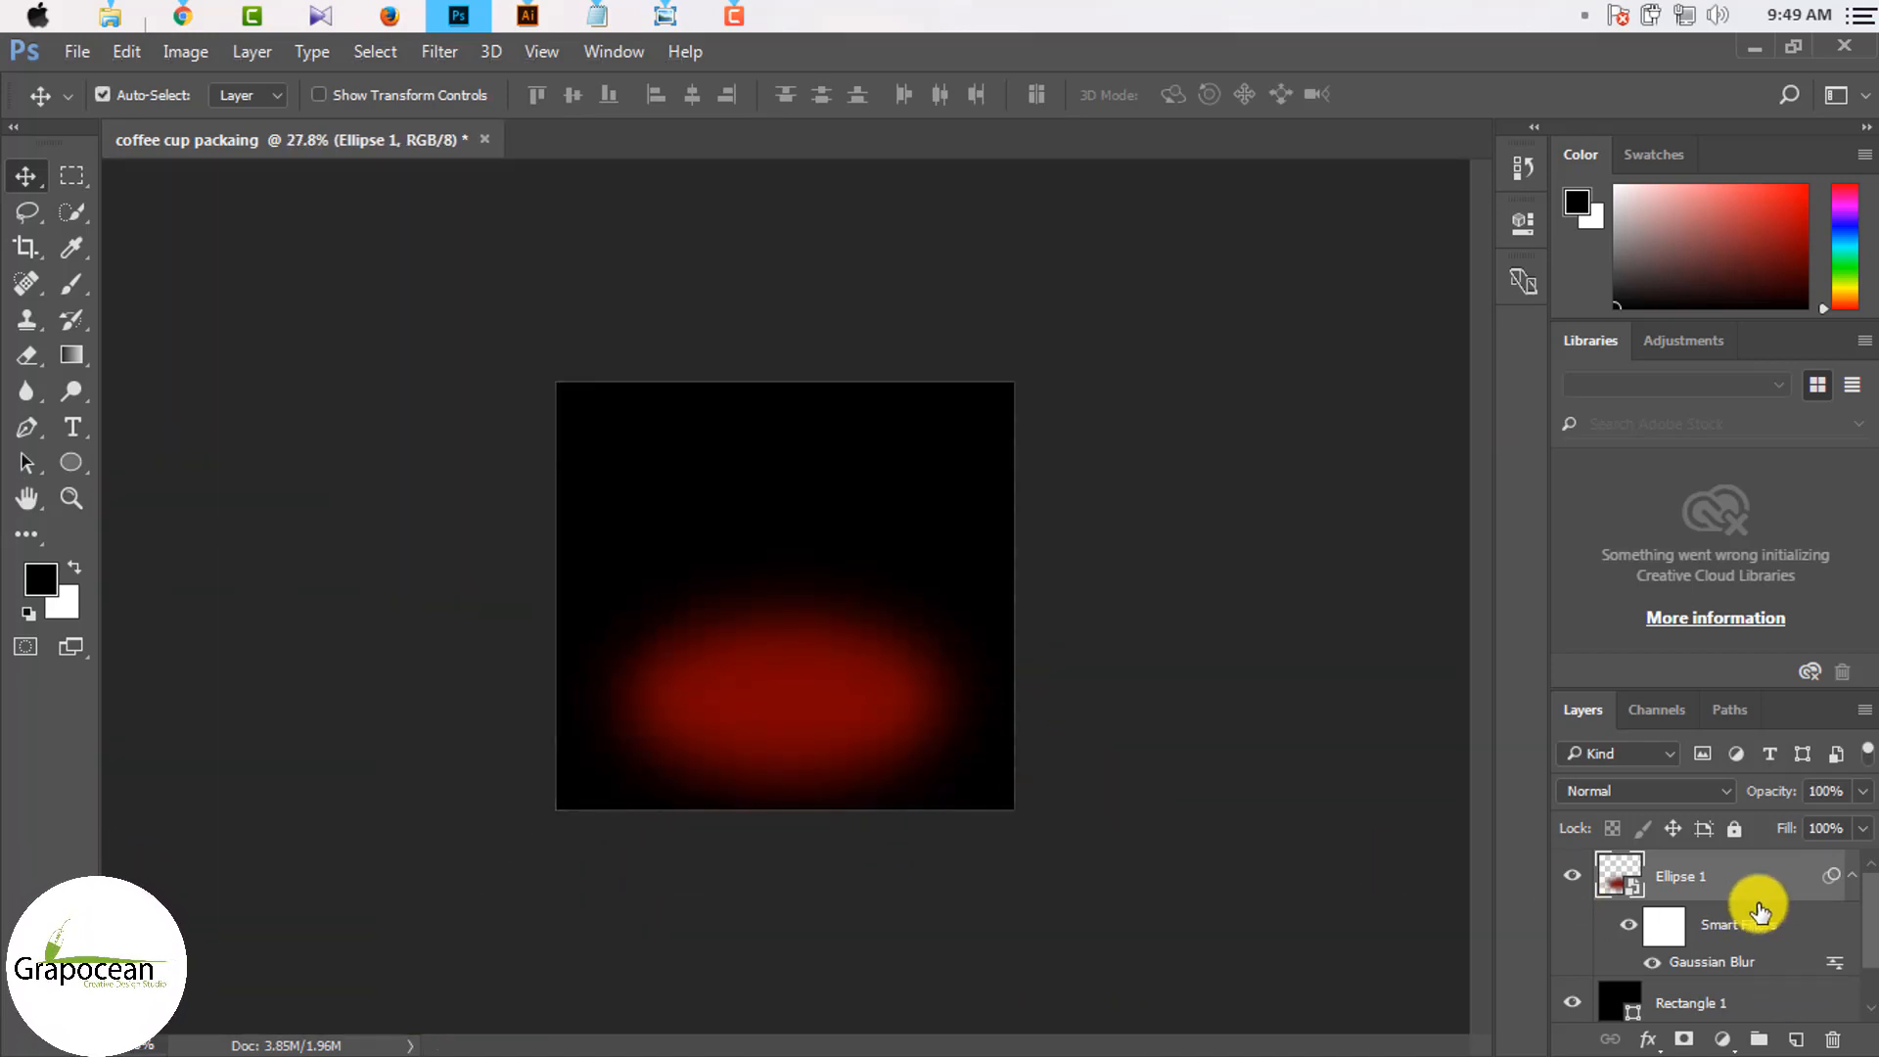
pyautogui.click(1795, 1039)
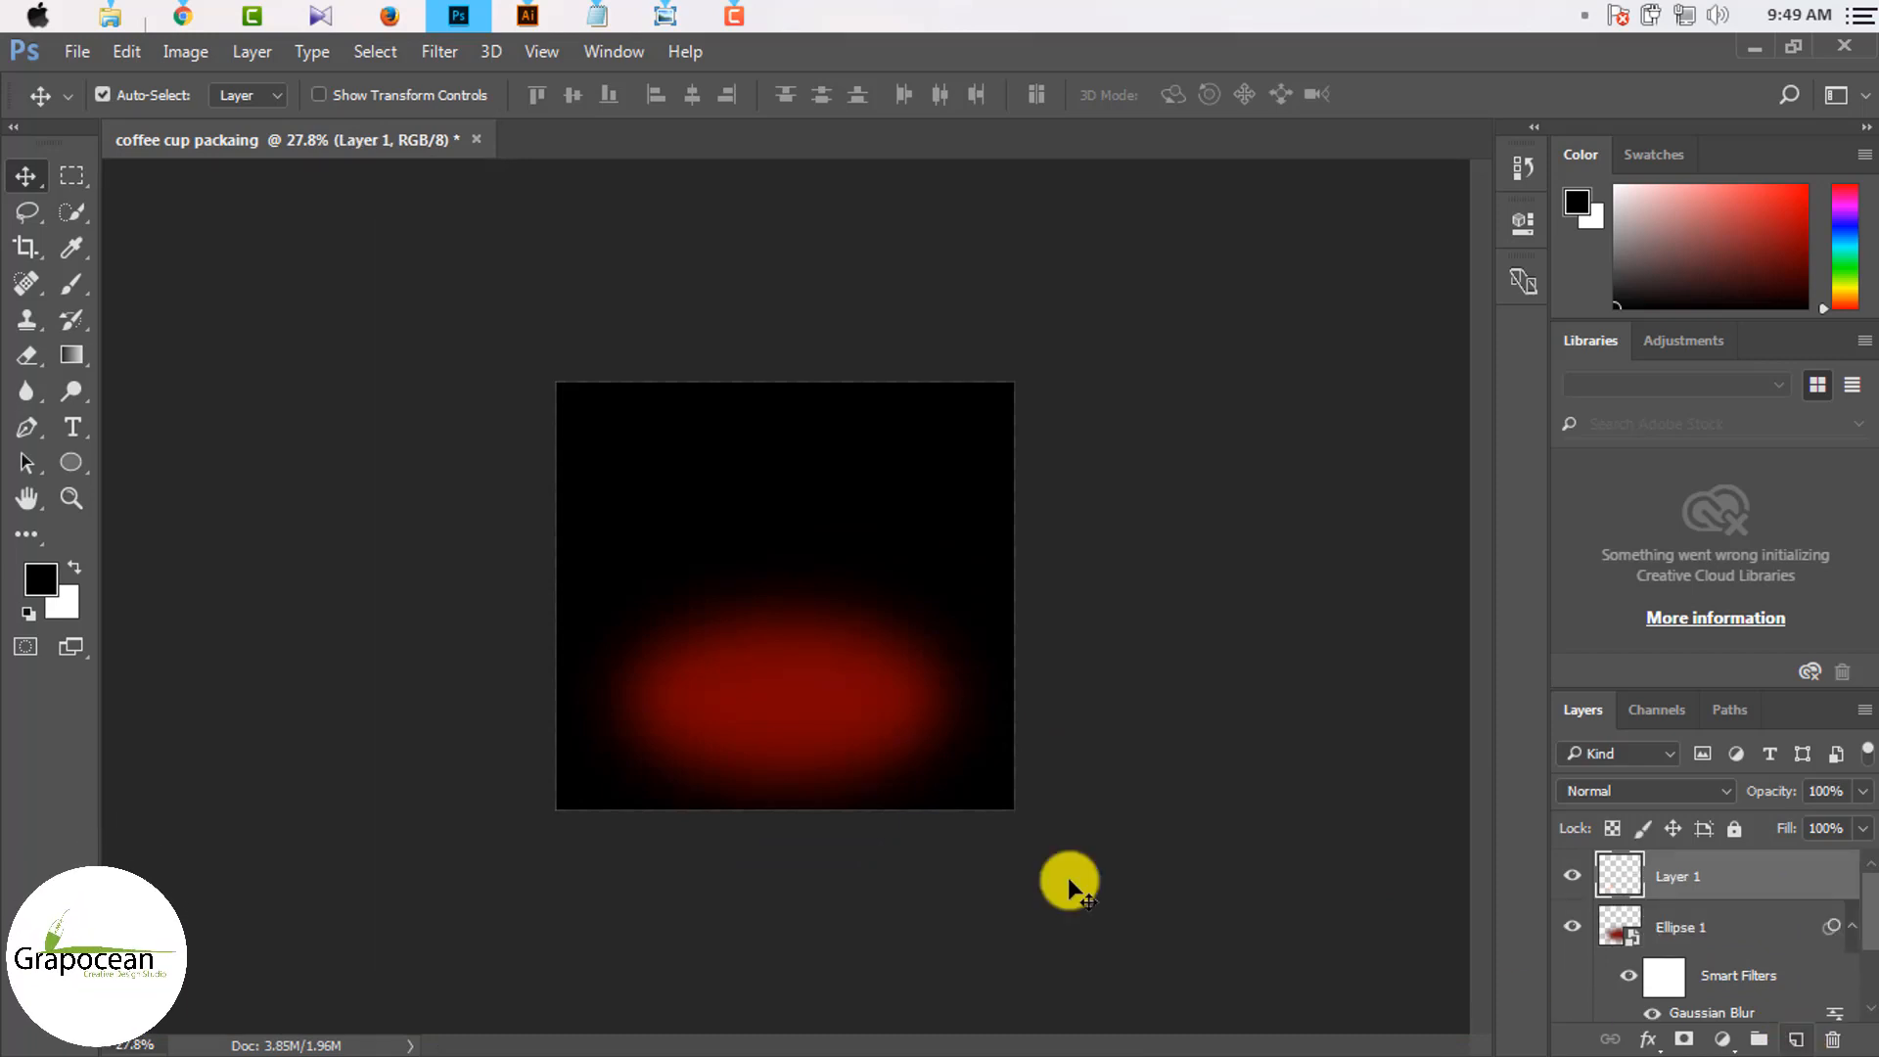
pyautogui.moveTo(71, 463); pyautogui.dragTo(201, 524)
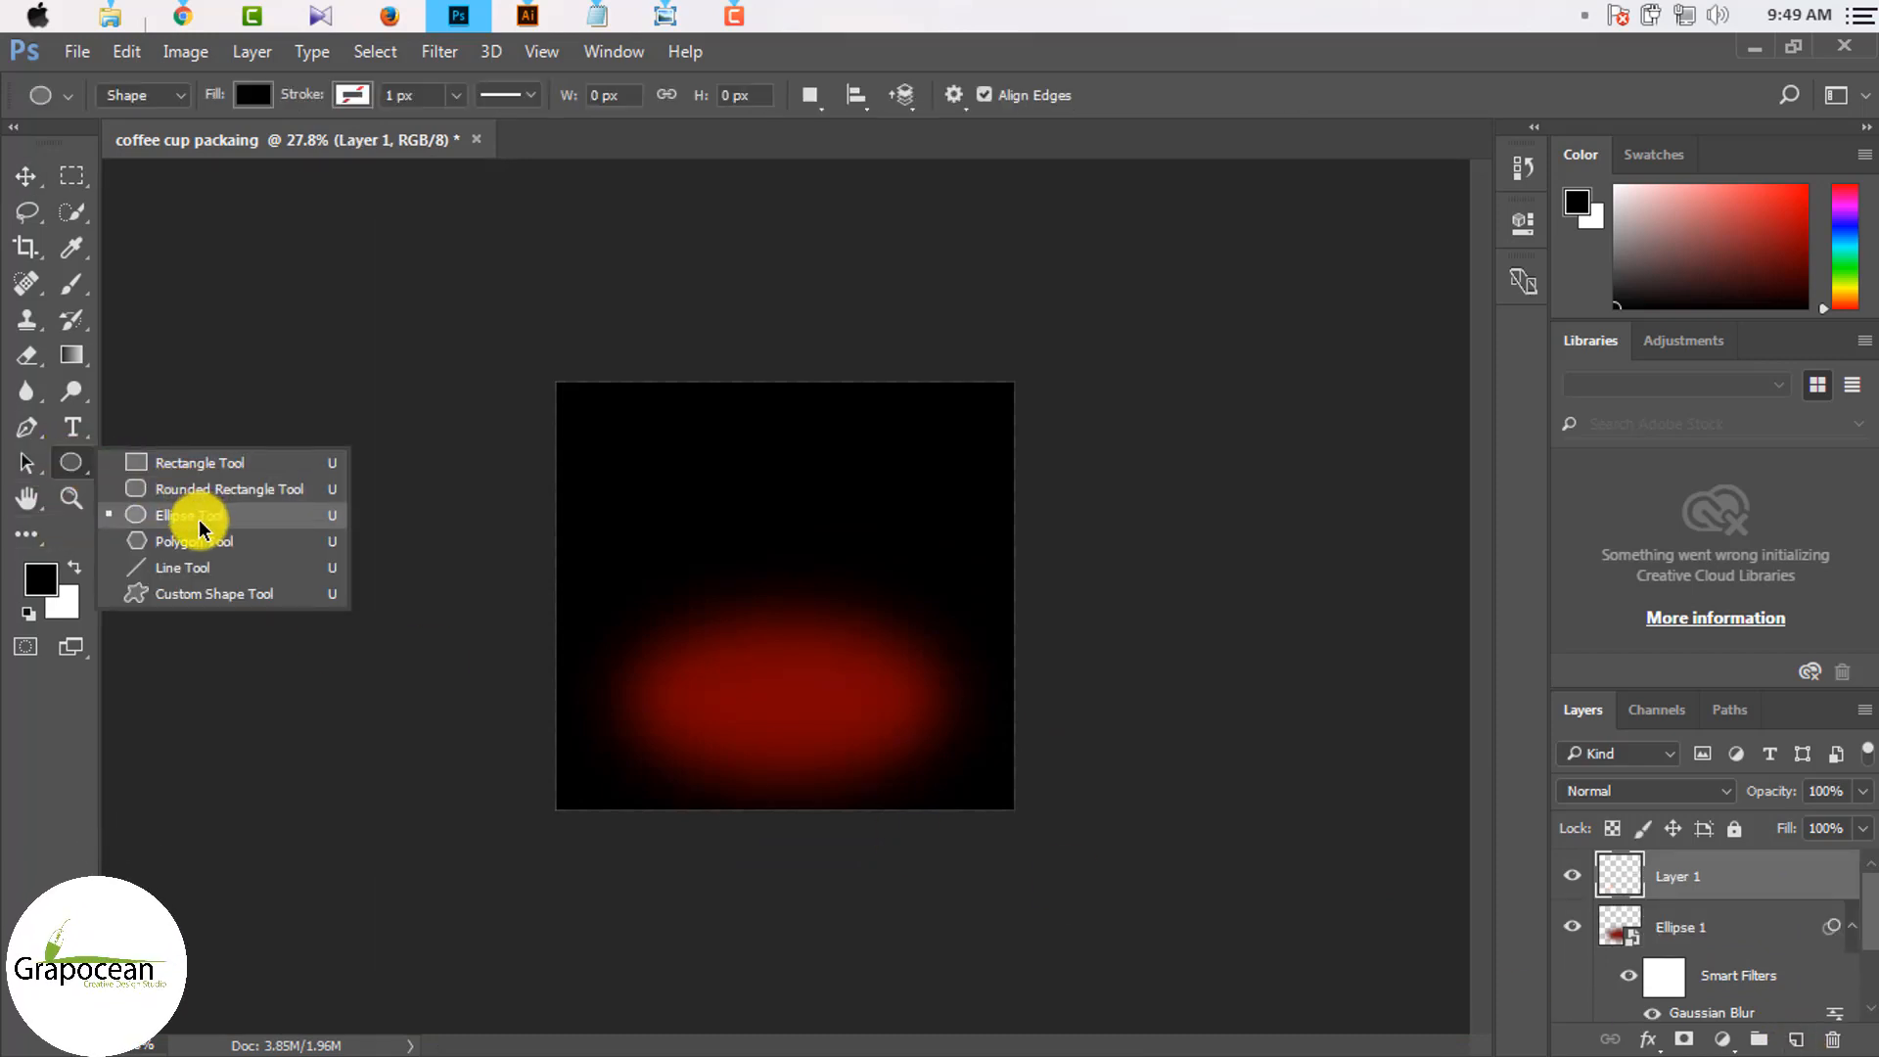
pyautogui.moveTo(713, 651); pyautogui.dragTo(875, 719)
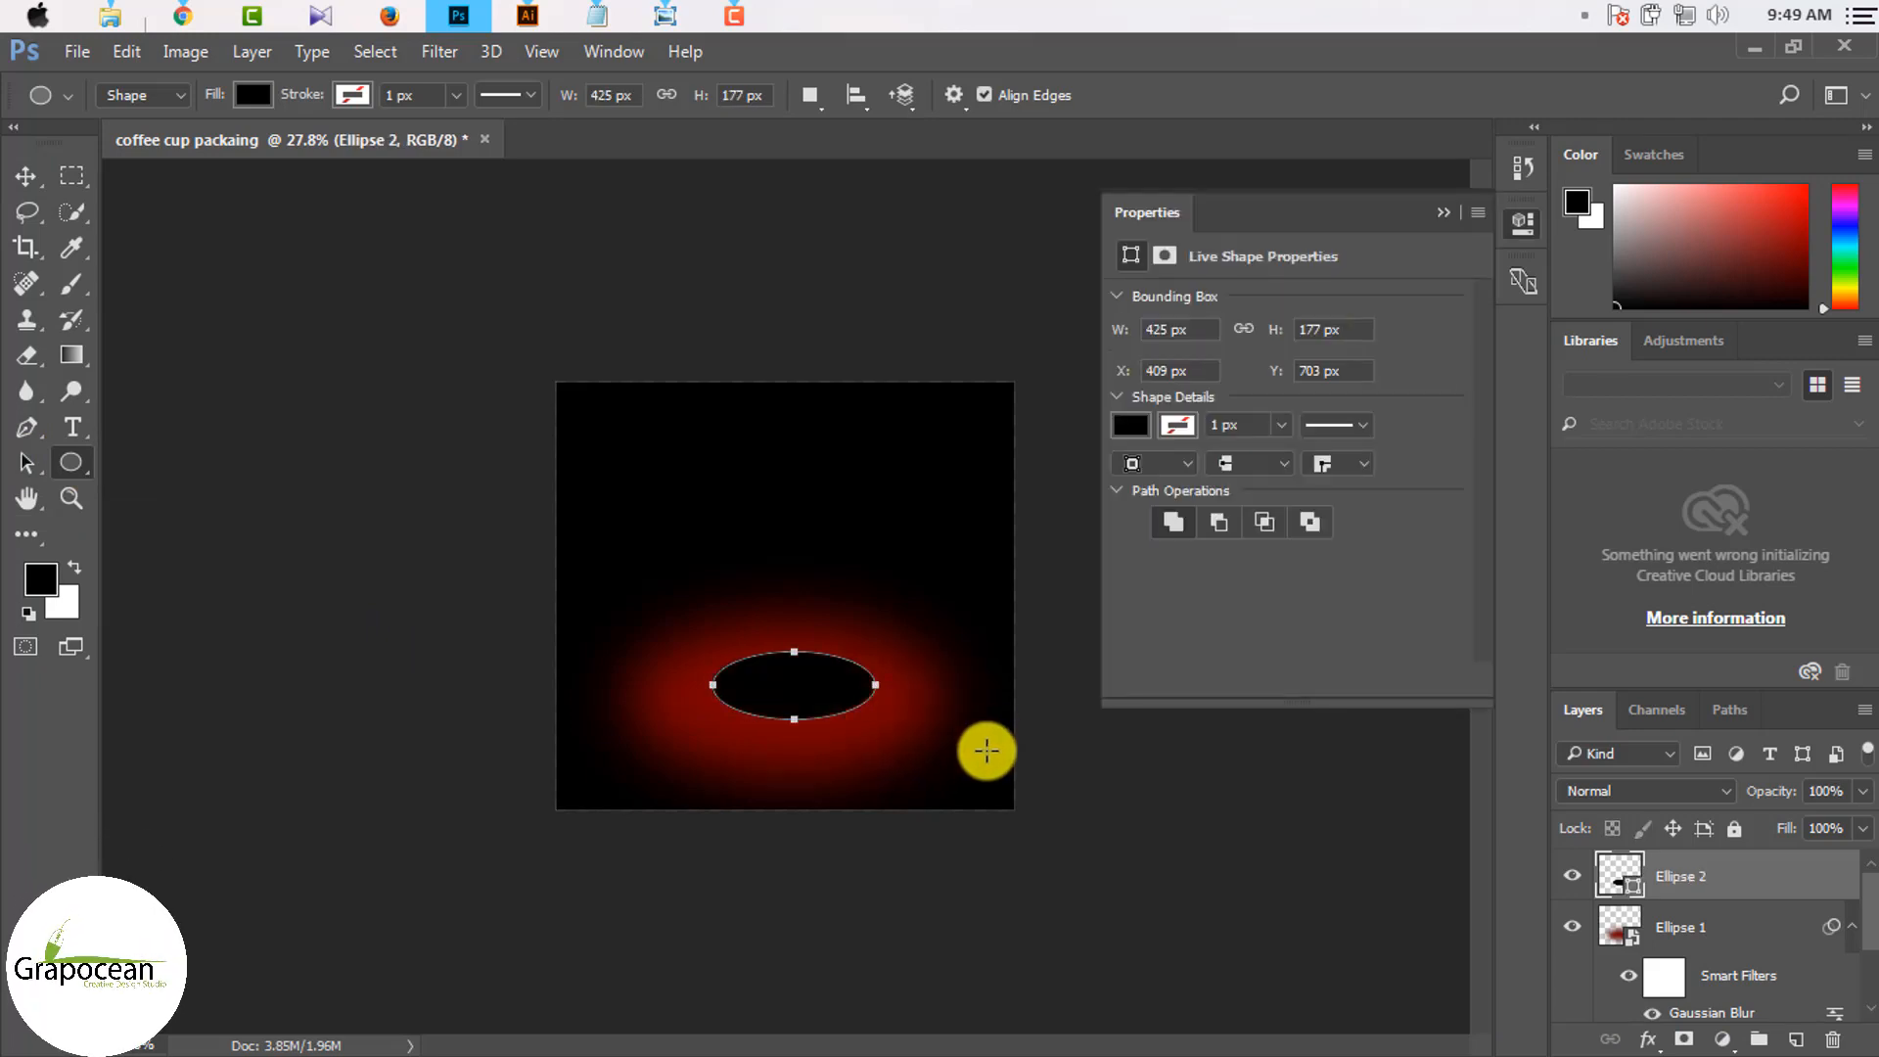
# Step: Fill the small ellipse with a light peach colour
pyautogui.click(1127, 427)
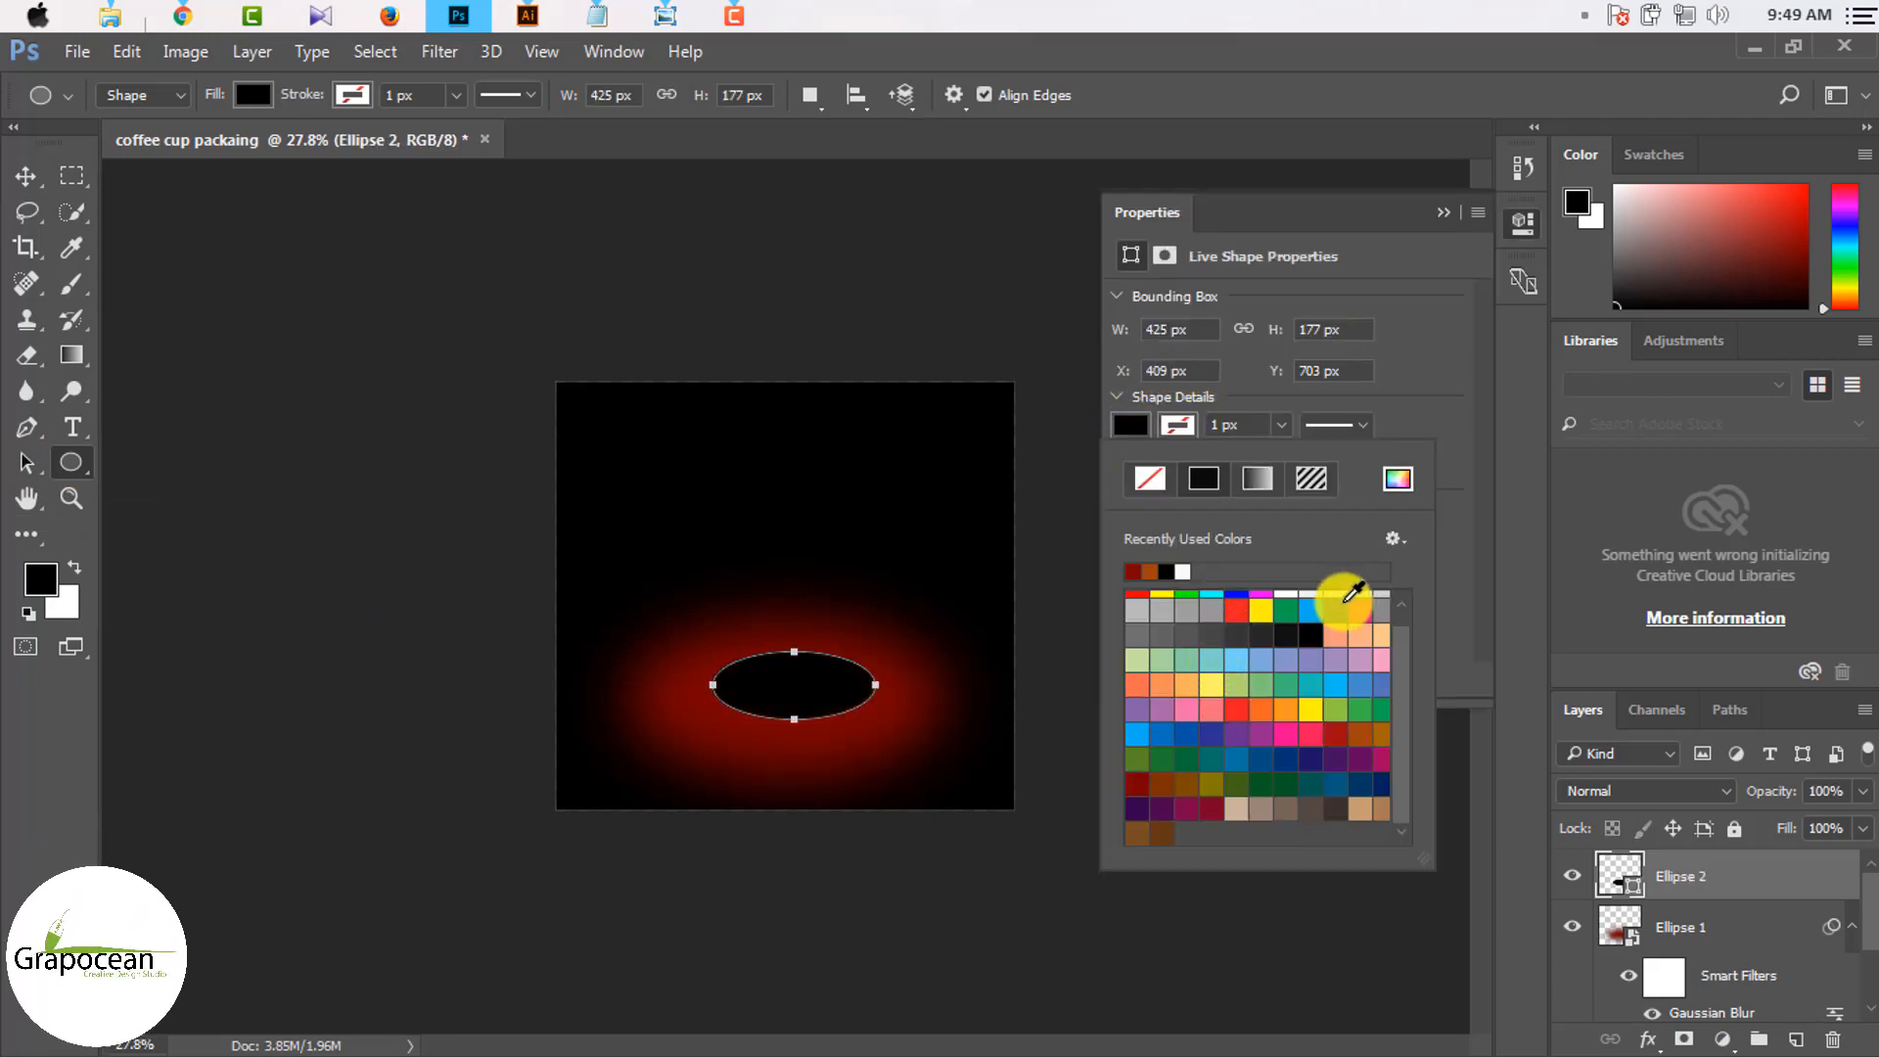
pyautogui.click(1339, 633)
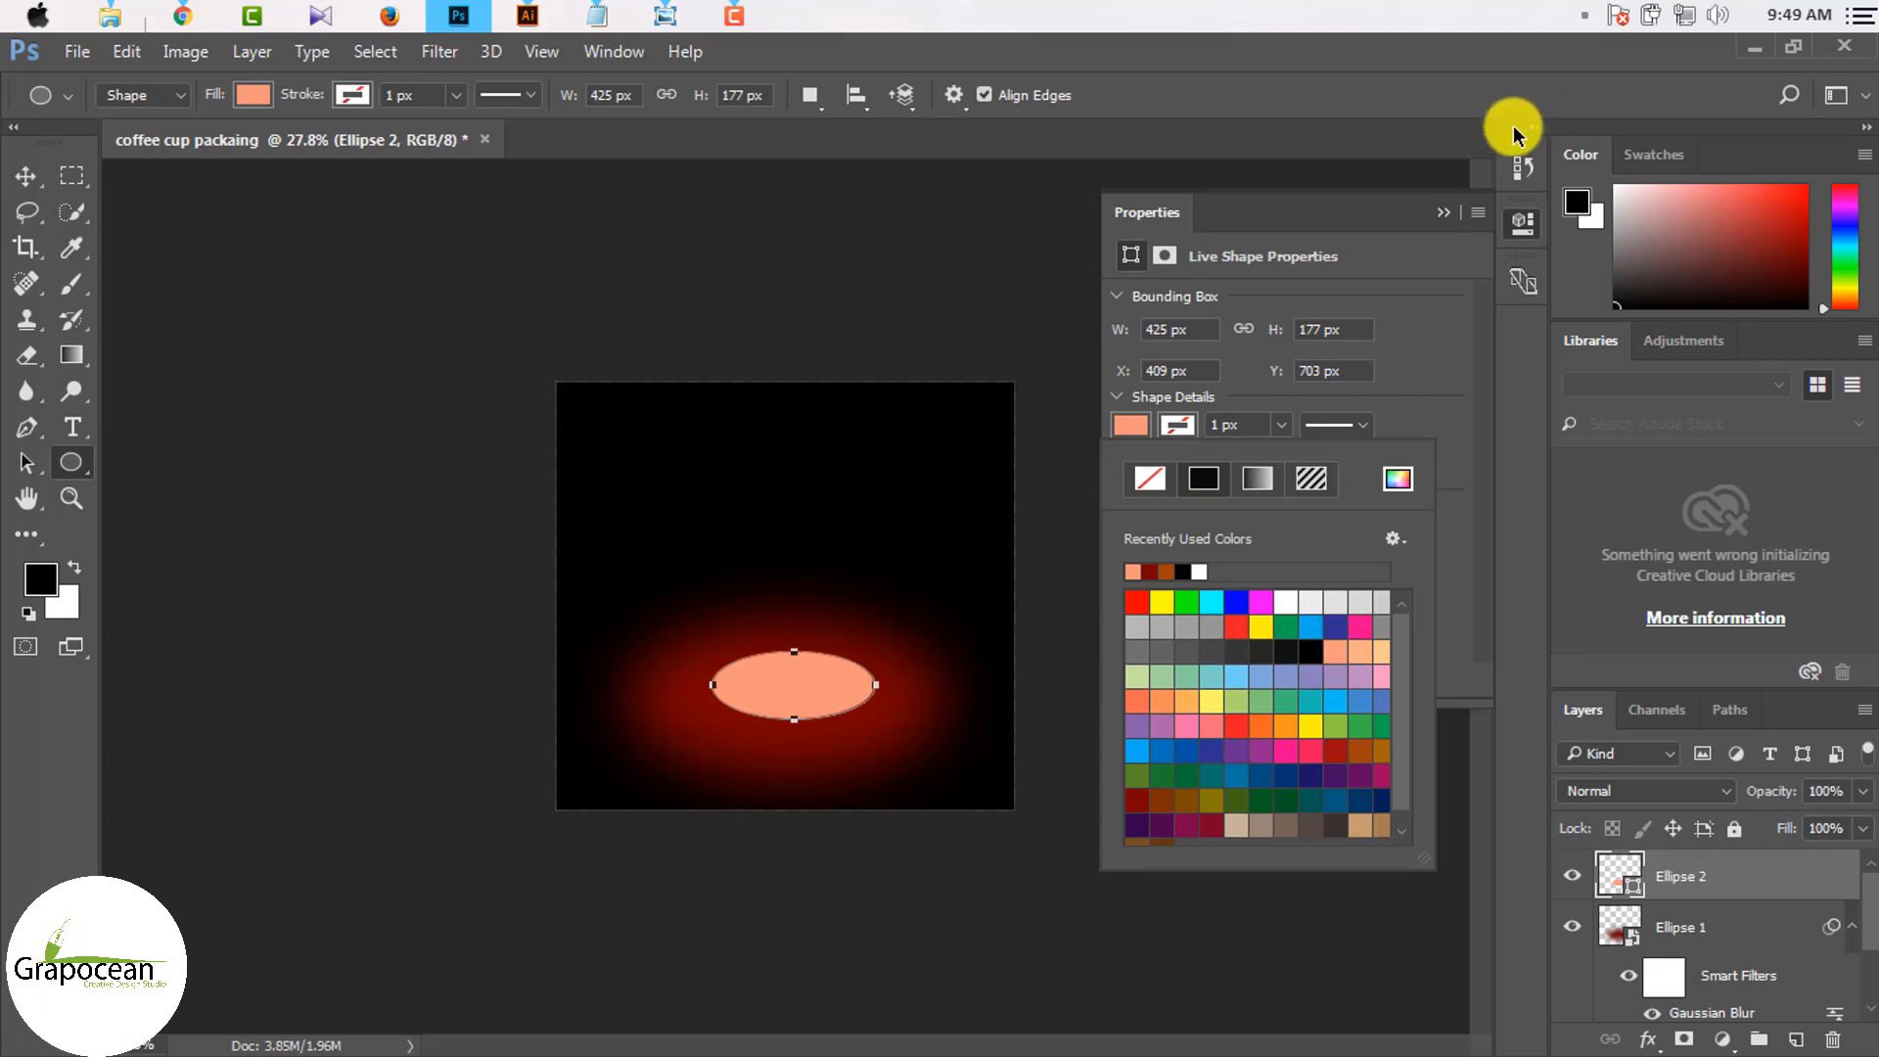
pyautogui.click(1443, 213)
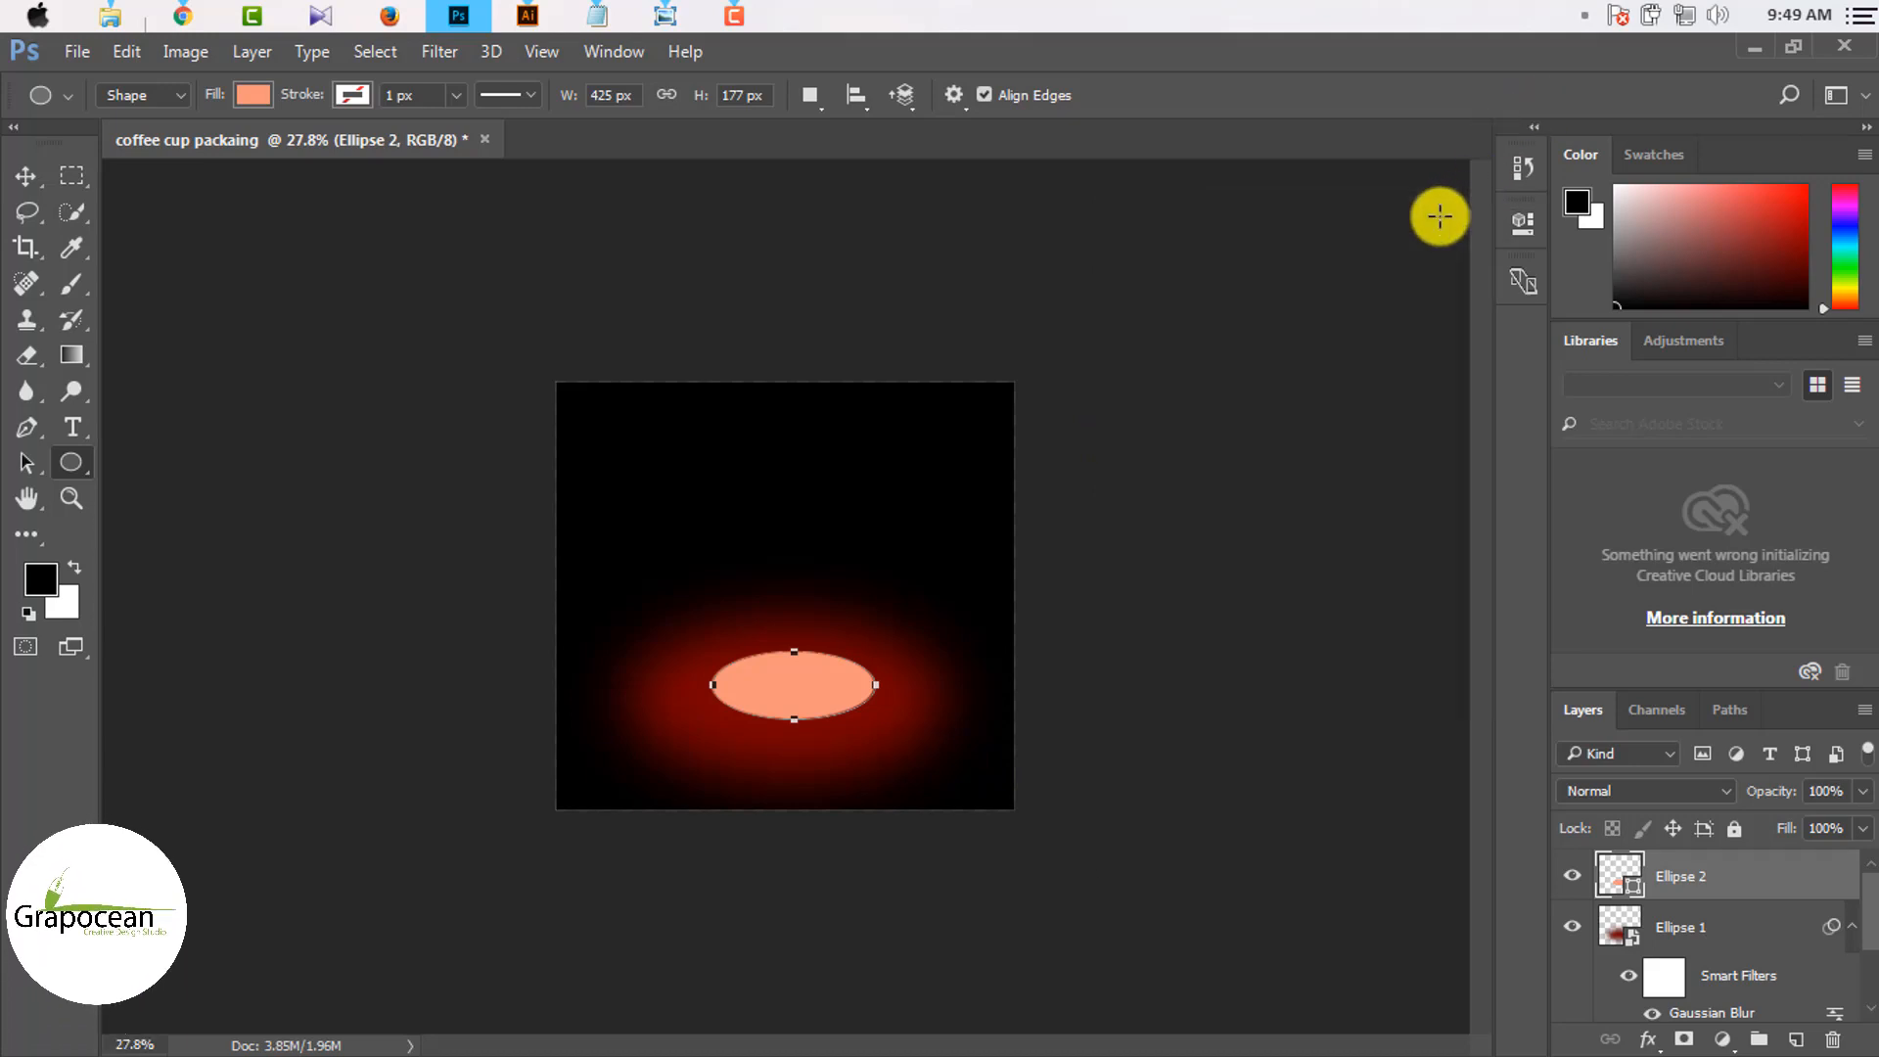
# Step: Convert the peach ellipse layer to a smart object and apply a Gaussian Blur with a radius of 87.0 pixels
pyautogui.click(426, 54)
pyautogui.moveTo(754, 343)
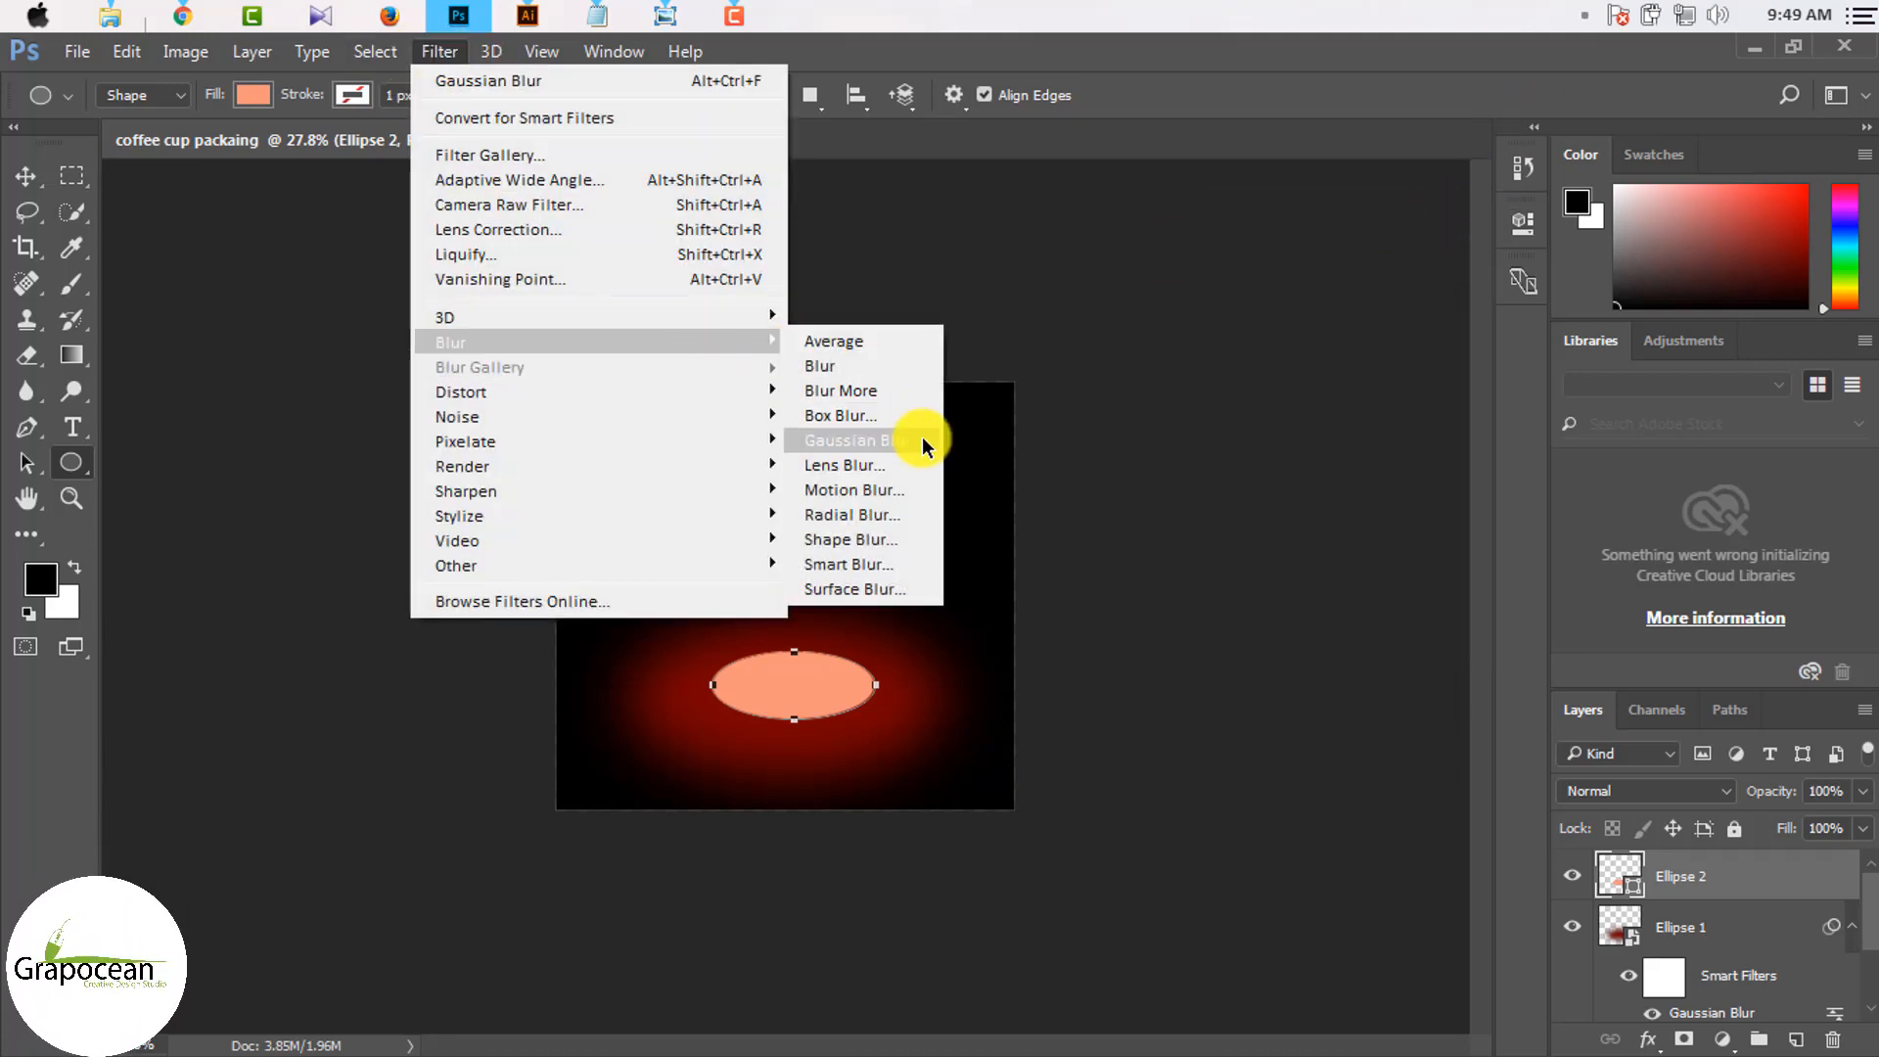
pyautogui.click(923, 443)
pyautogui.click(713, 450)
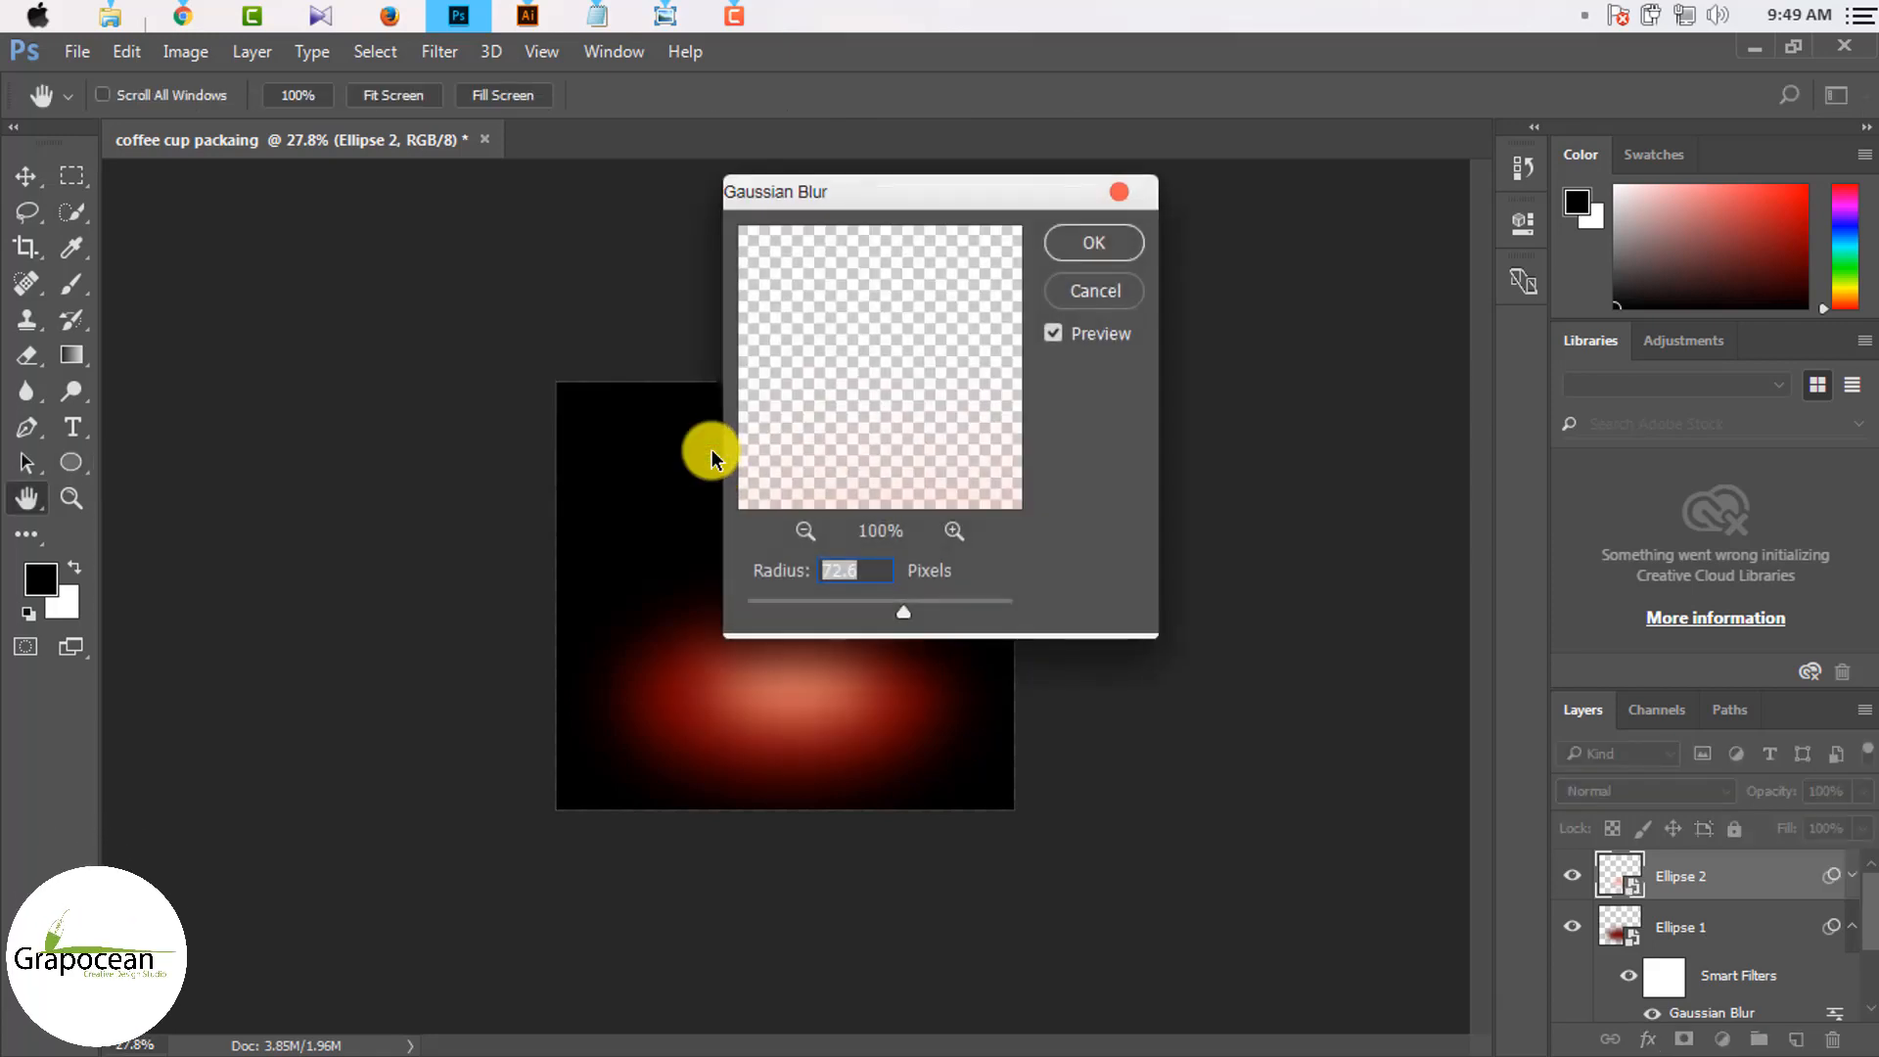
pyautogui.moveTo(875, 604); pyautogui.dragTo(912, 608)
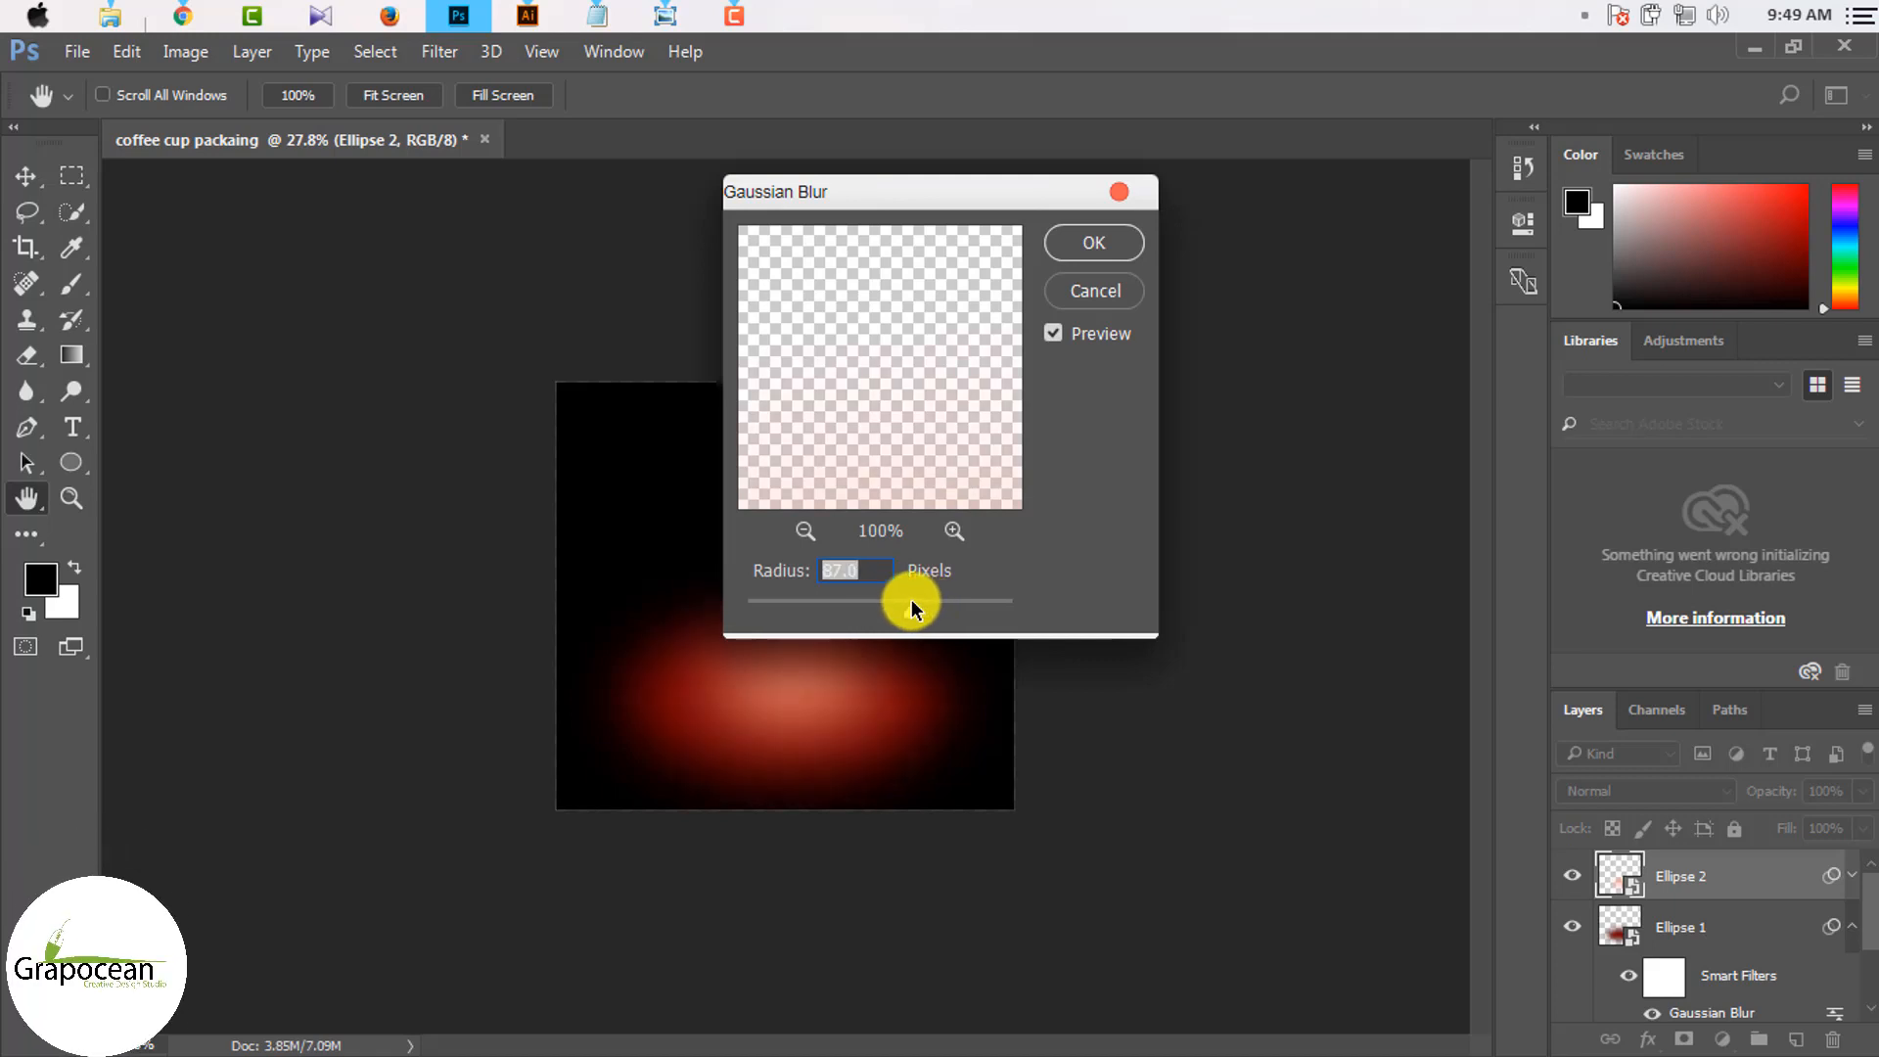
pyautogui.click(1130, 237)
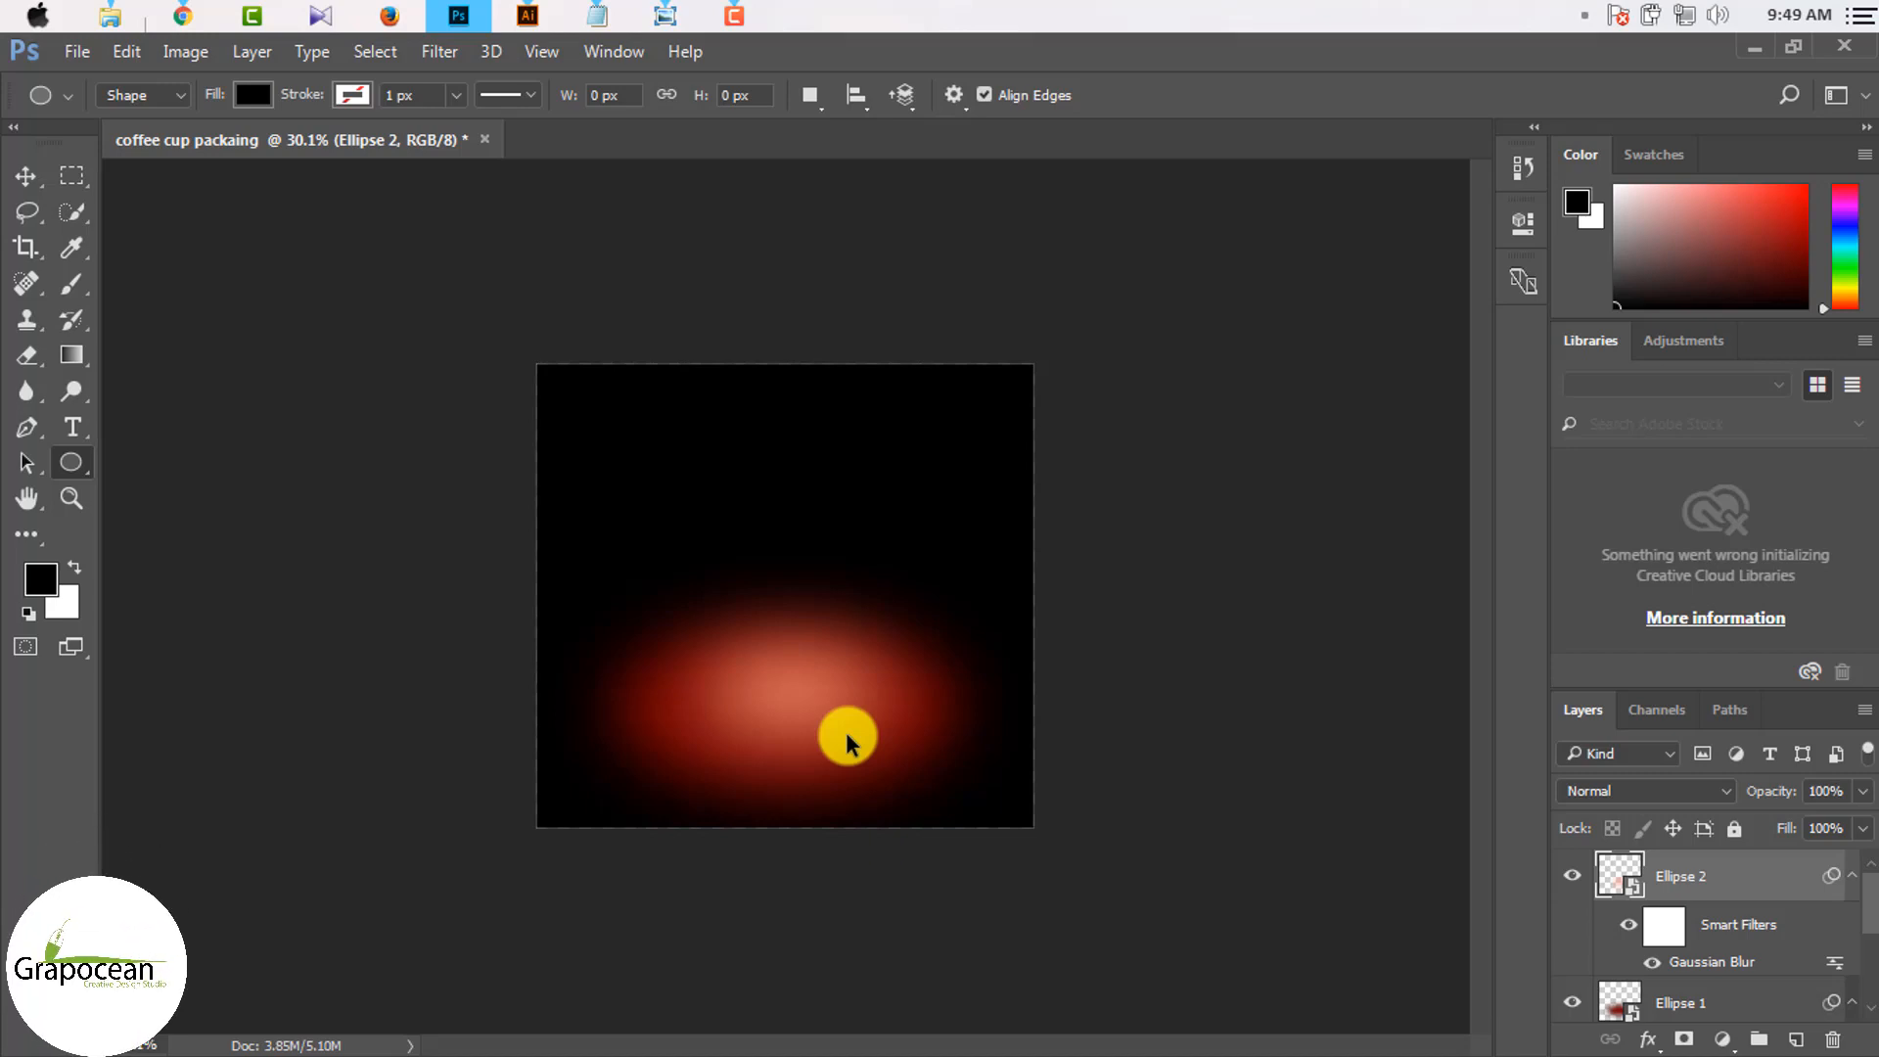
# Step: Move the blurred peach ellipse onto the centre of the red glow and try to scale it down slightly
pyautogui.click(26, 169)
pyautogui.moveTo(789, 772); pyautogui.dragTo(808, 720)
pyautogui.hotkey('ctrl', 't')
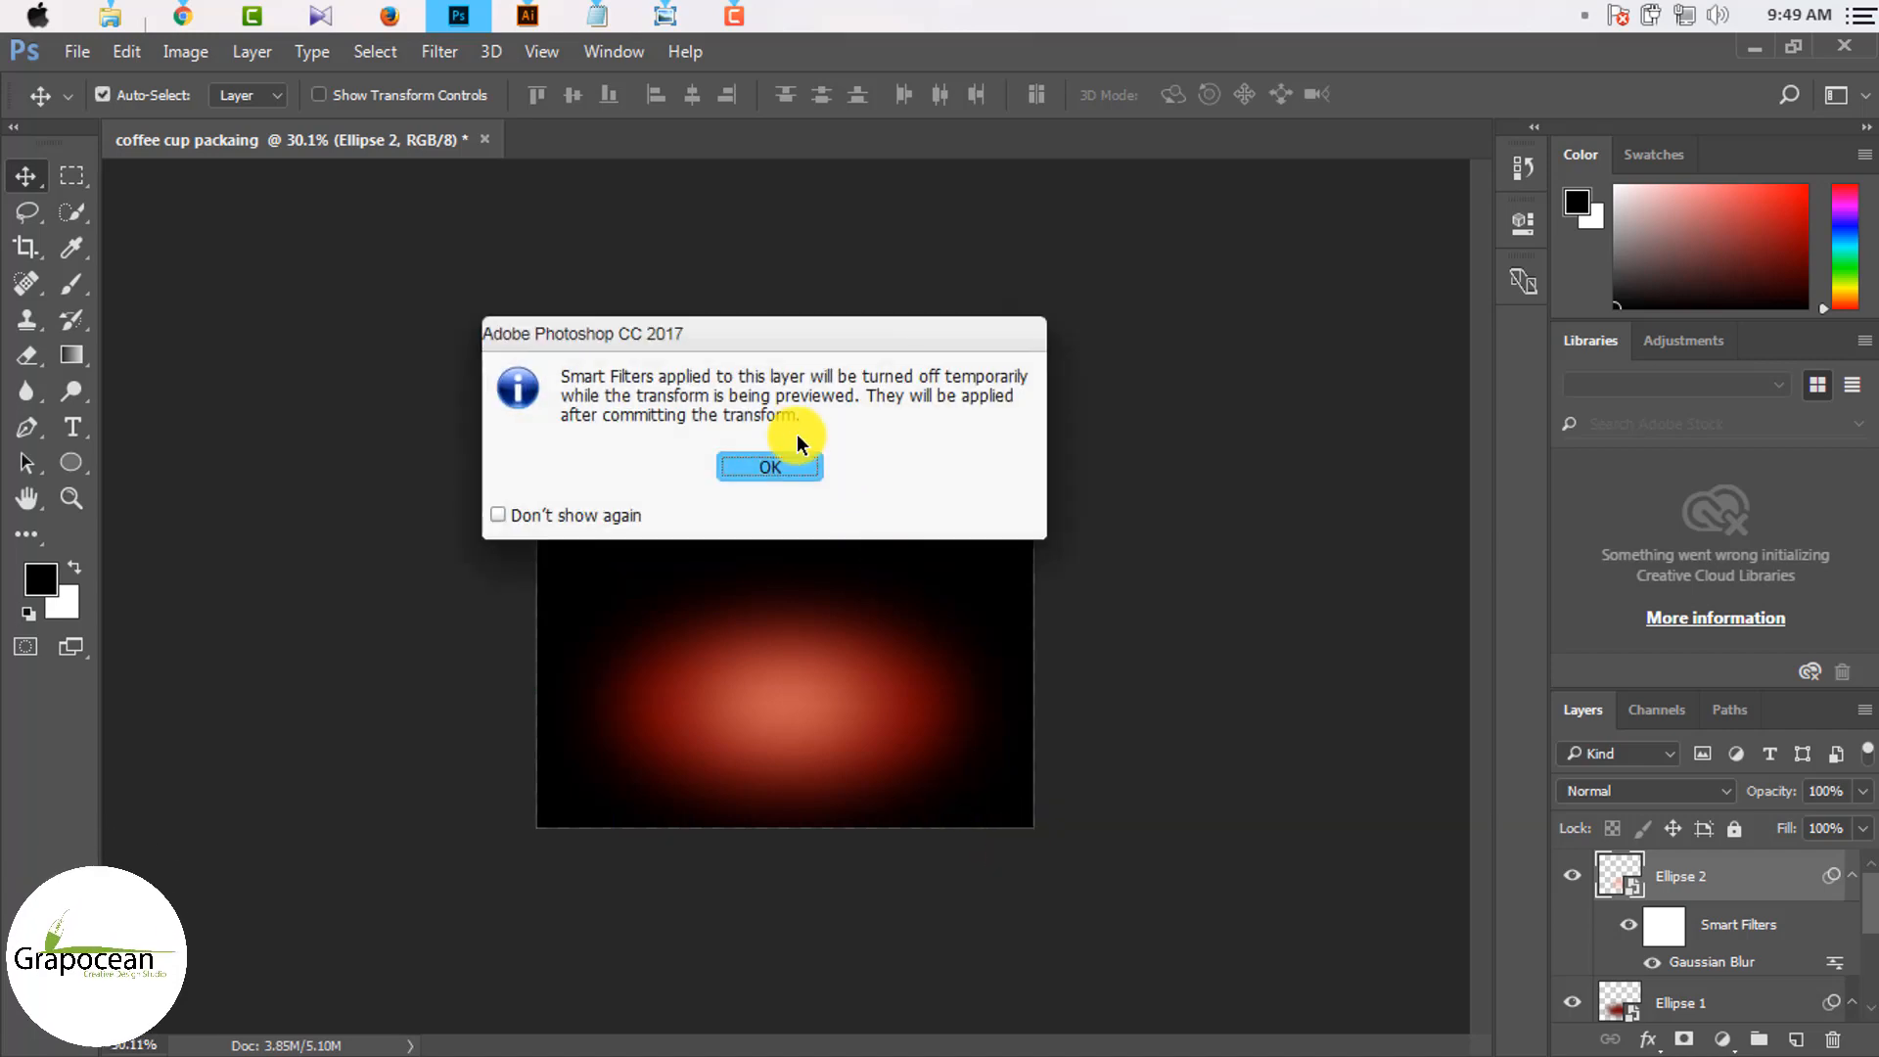
pyautogui.press('Return')
pyautogui.moveTo(877, 742); pyautogui.dragTo(854, 730)
pyautogui.click(949, 93)
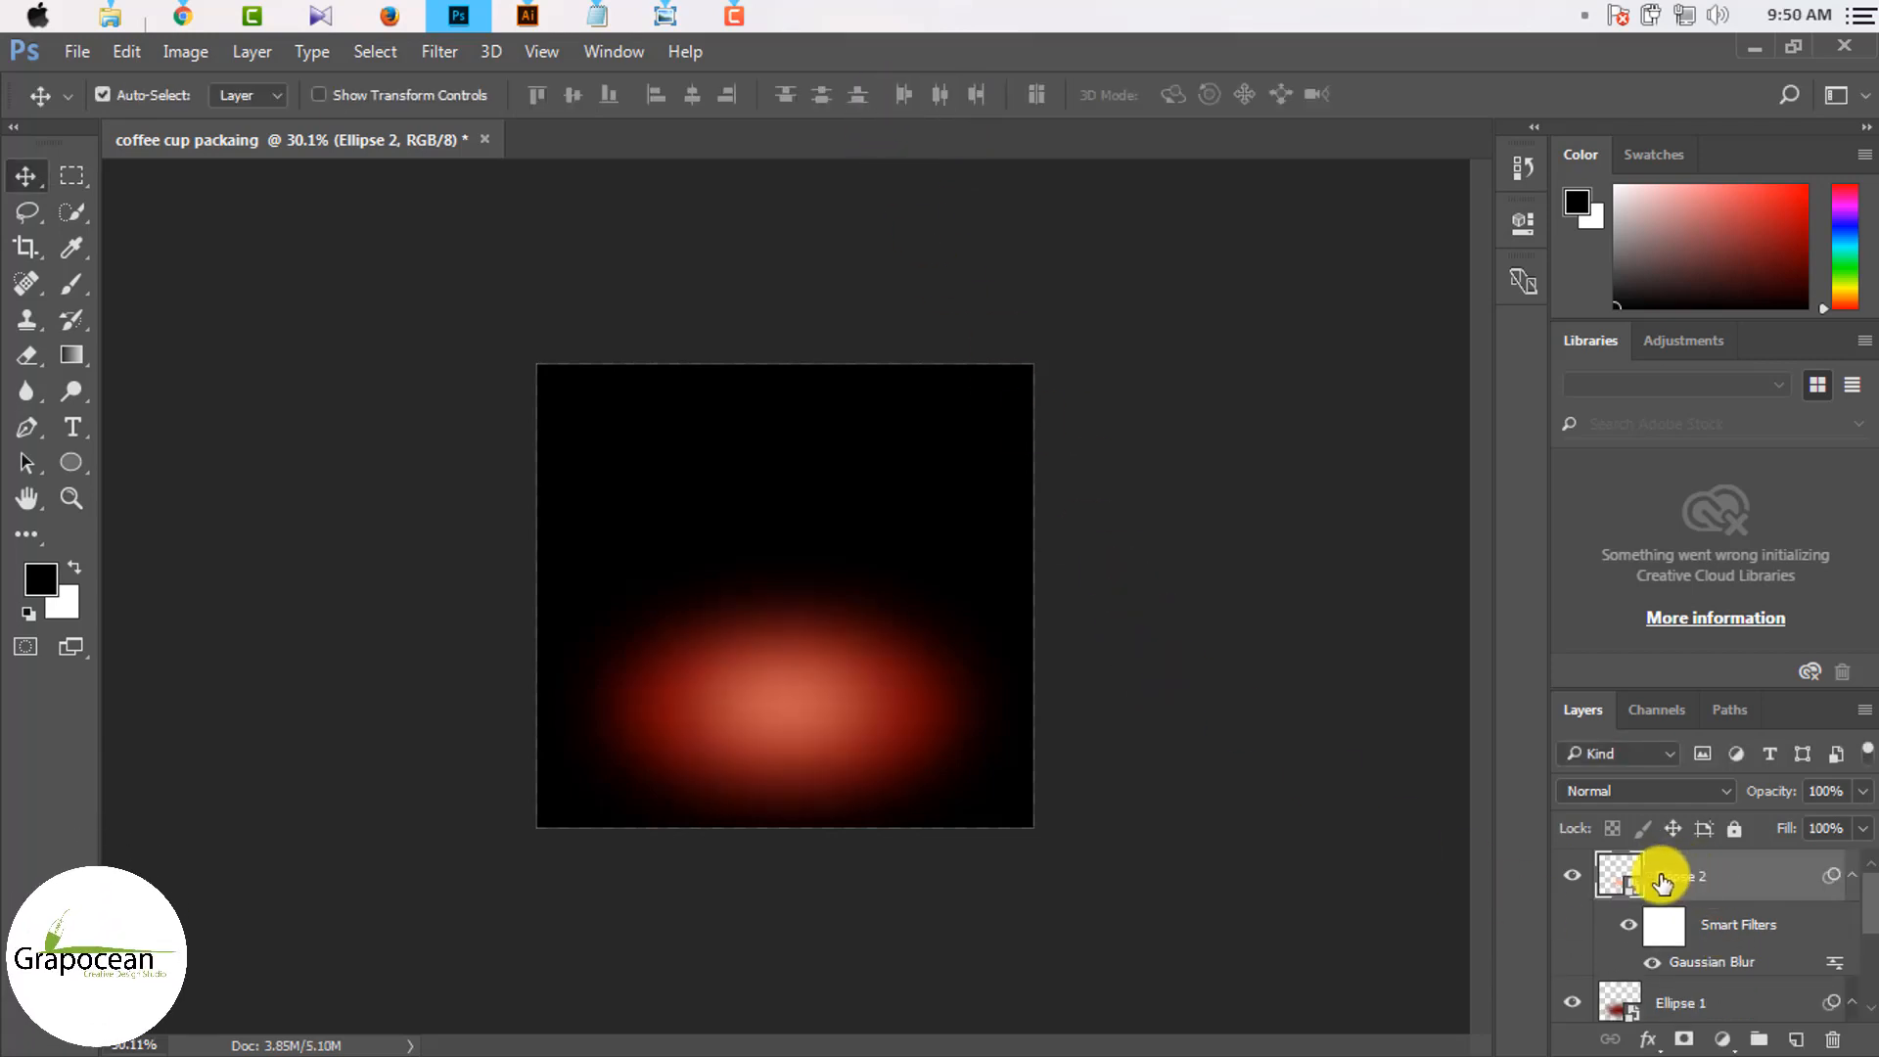
# Step: Hide and show the peach ellipse layer to compare the glow with and without it
pyautogui.click(1572, 875)
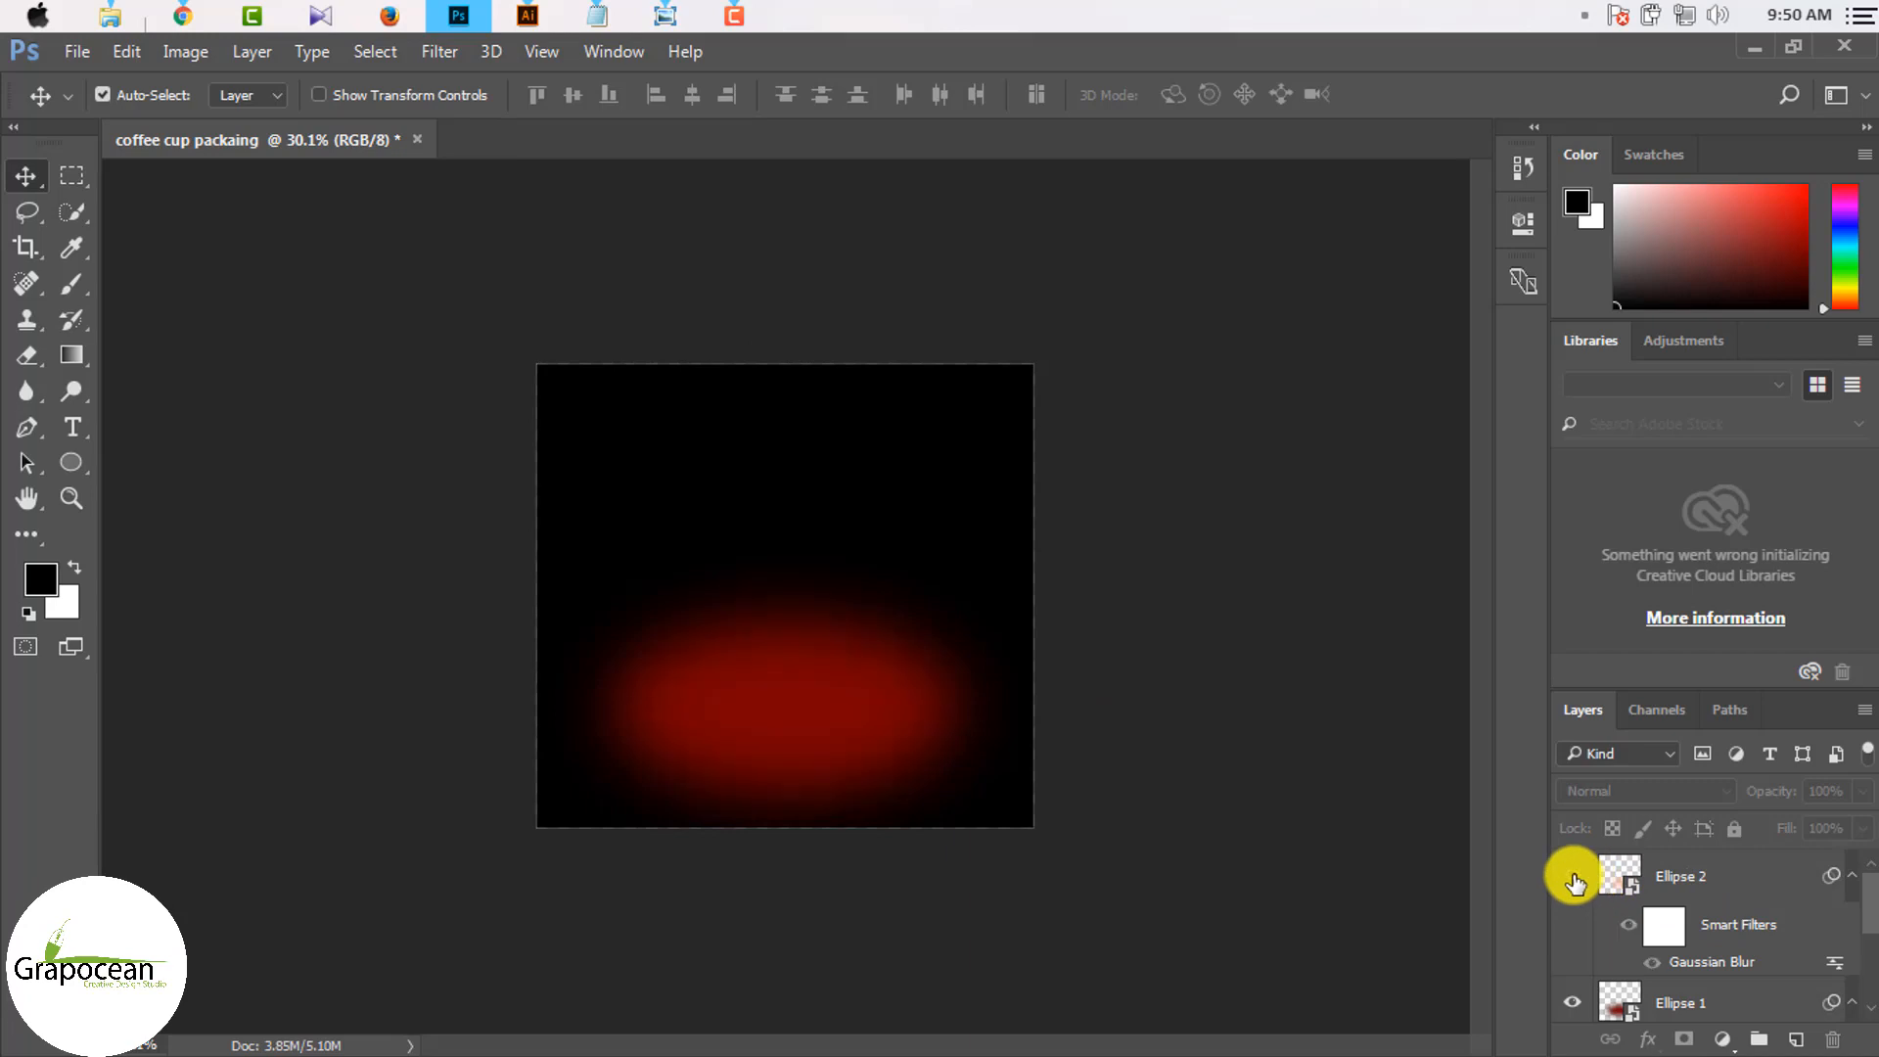
pyautogui.click(1573, 875)
pyautogui.keyDown('ctrl'); pyautogui.click(1696, 881); pyautogui.keyUp('ctrl')
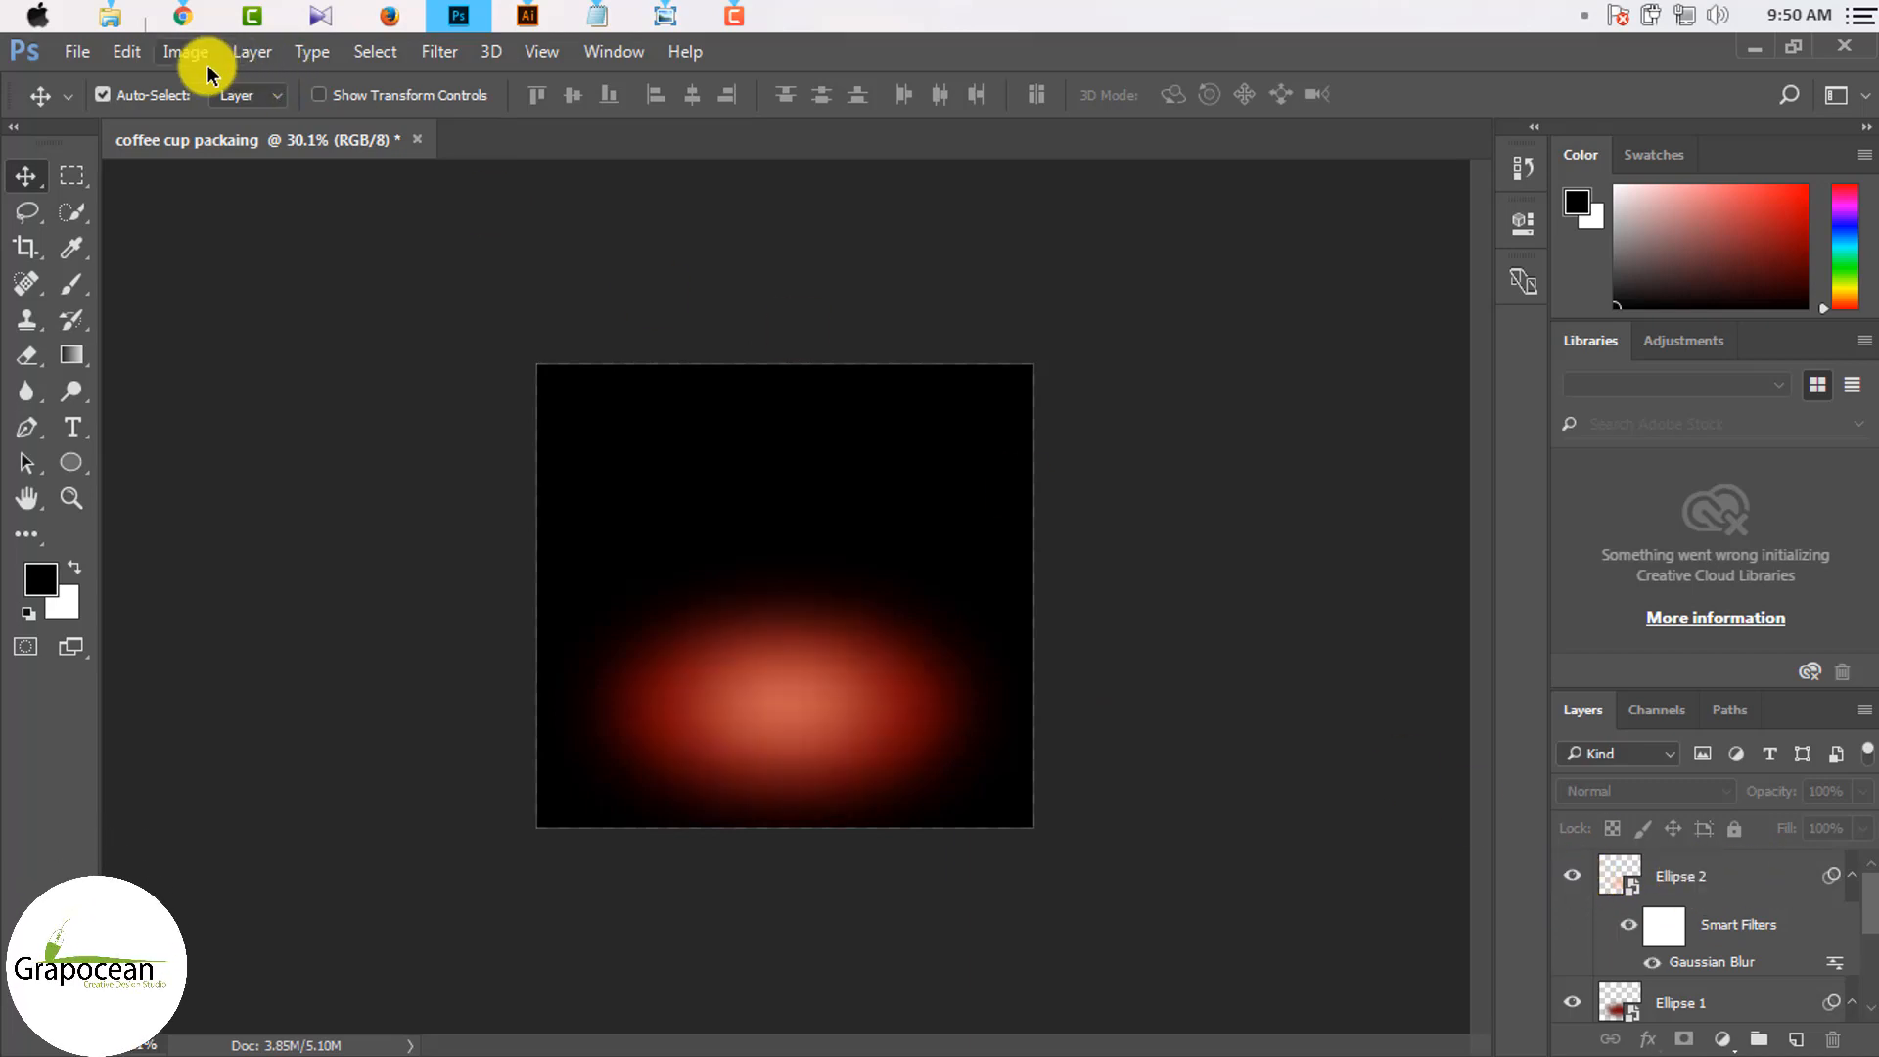
pyautogui.click(121, 55)
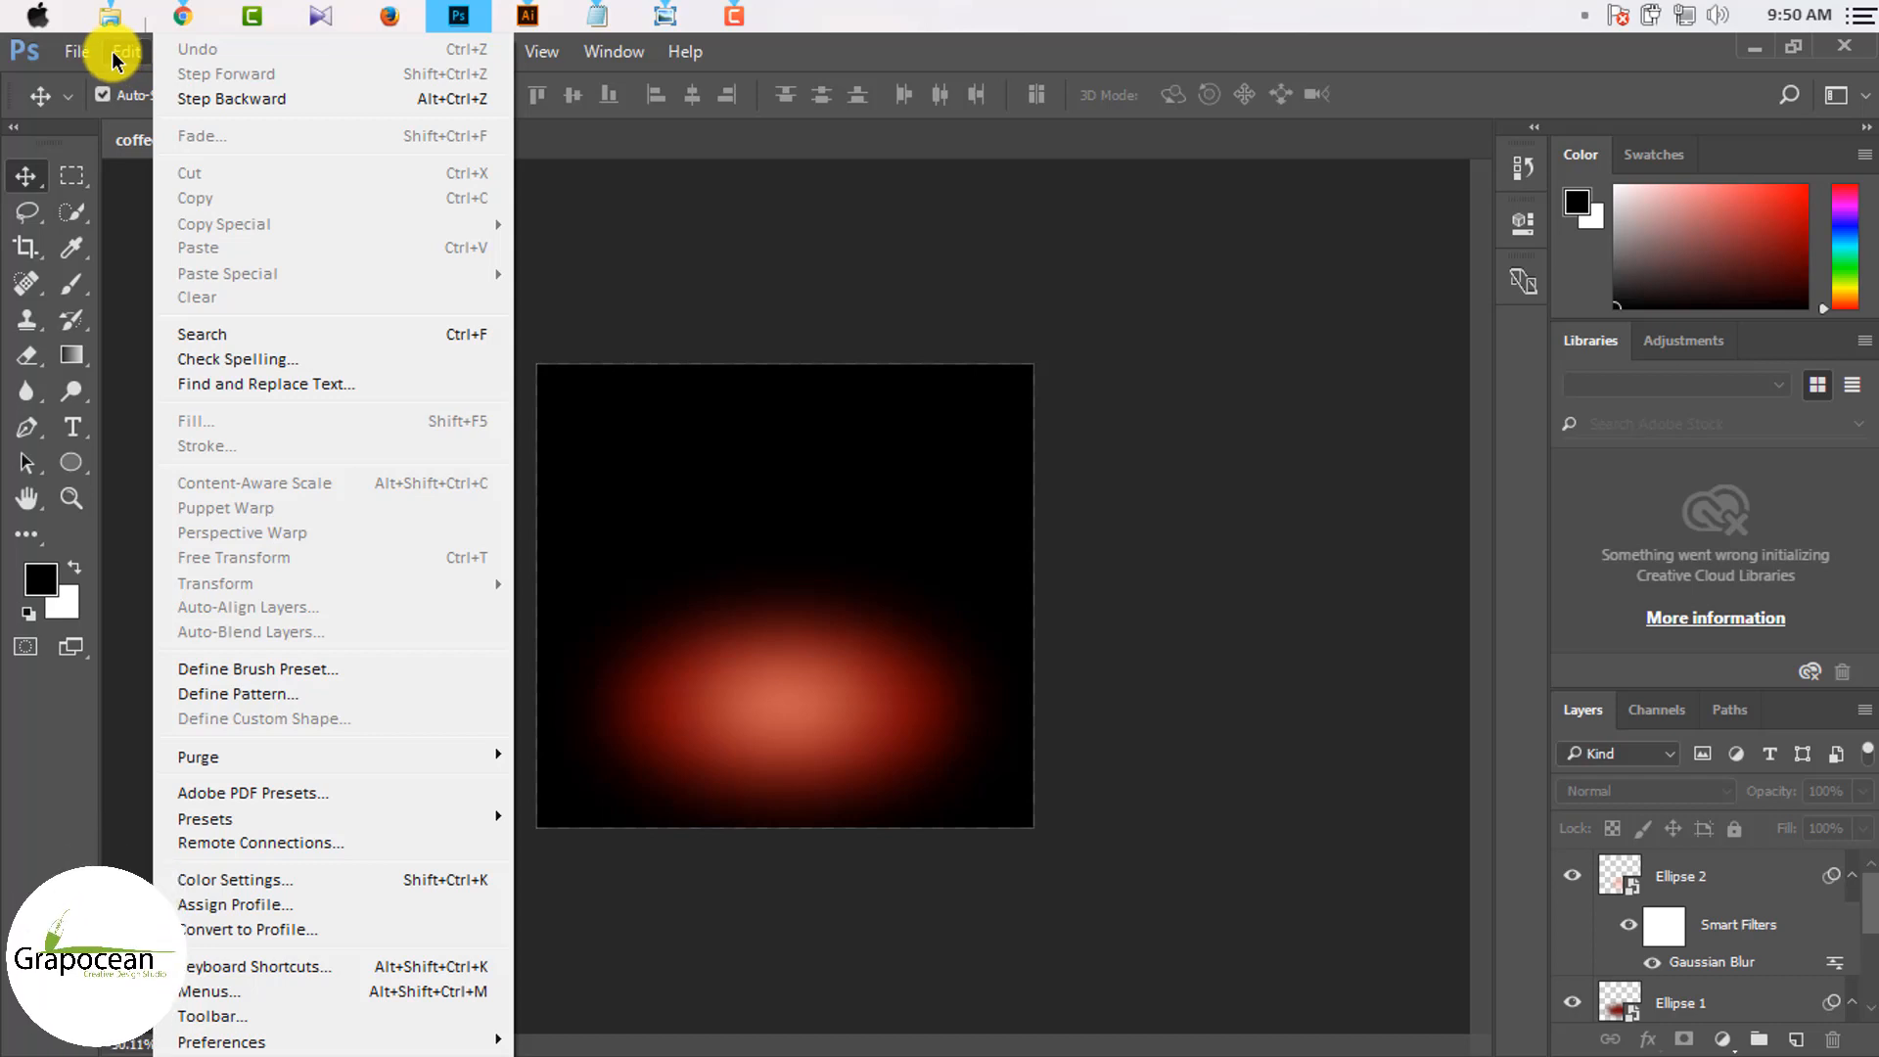
pyautogui.click(668, 661)
# Step: Scale the peach ellipse layer down around its centre to about 88% width and 93% height
pyautogui.click(1722, 876)
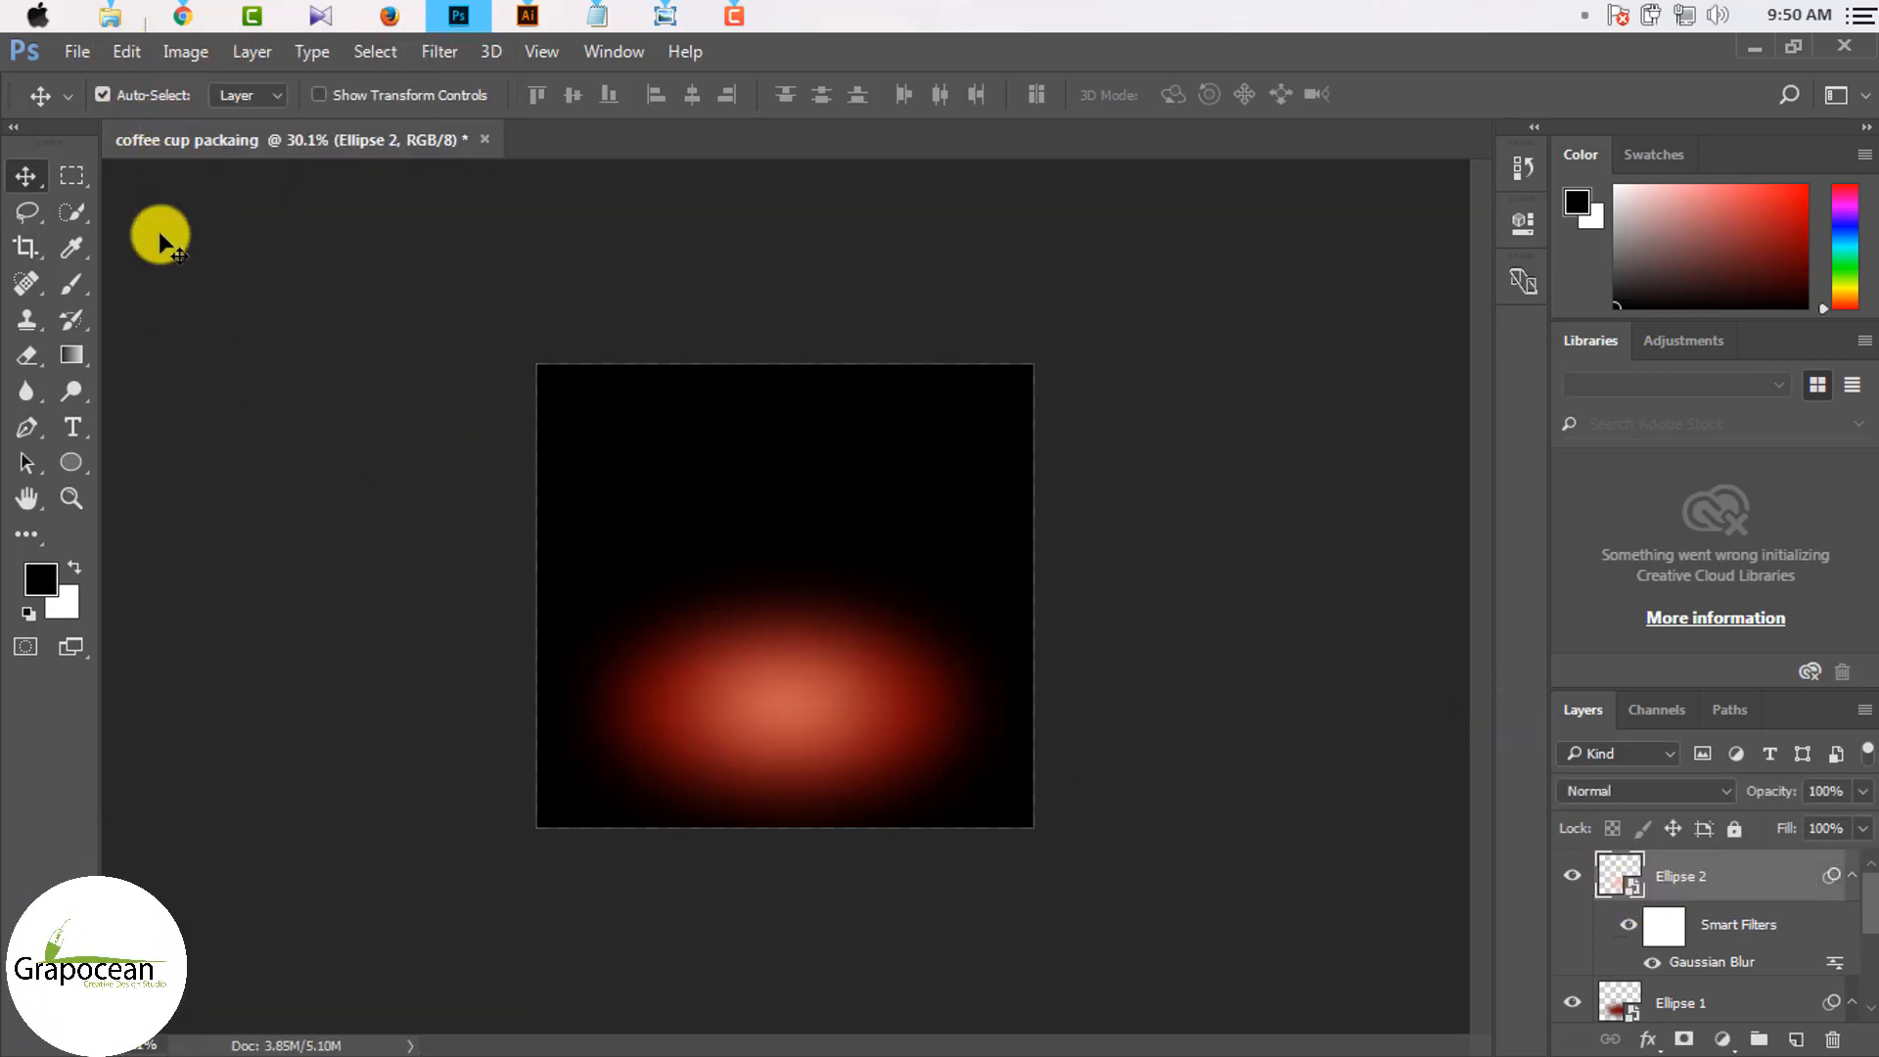
pyautogui.click(129, 55)
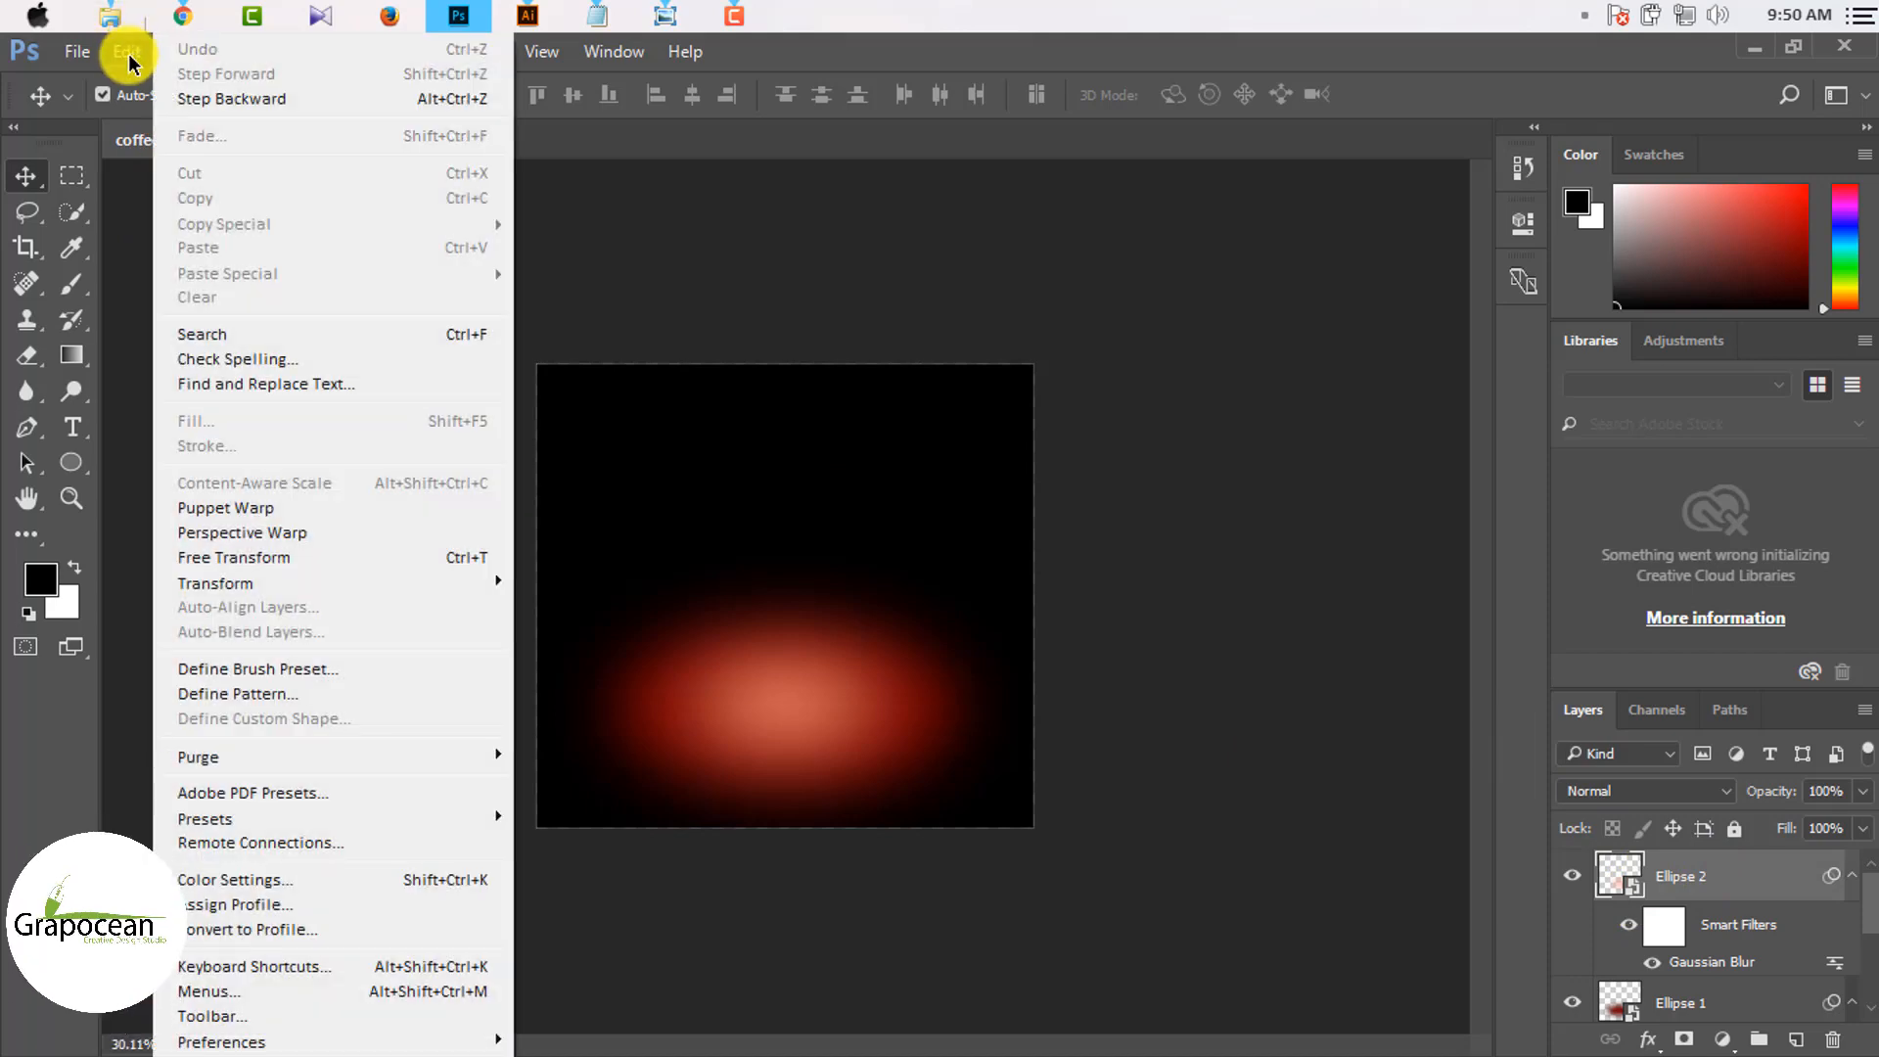
pyautogui.click(279, 559)
pyautogui.click(772, 466)
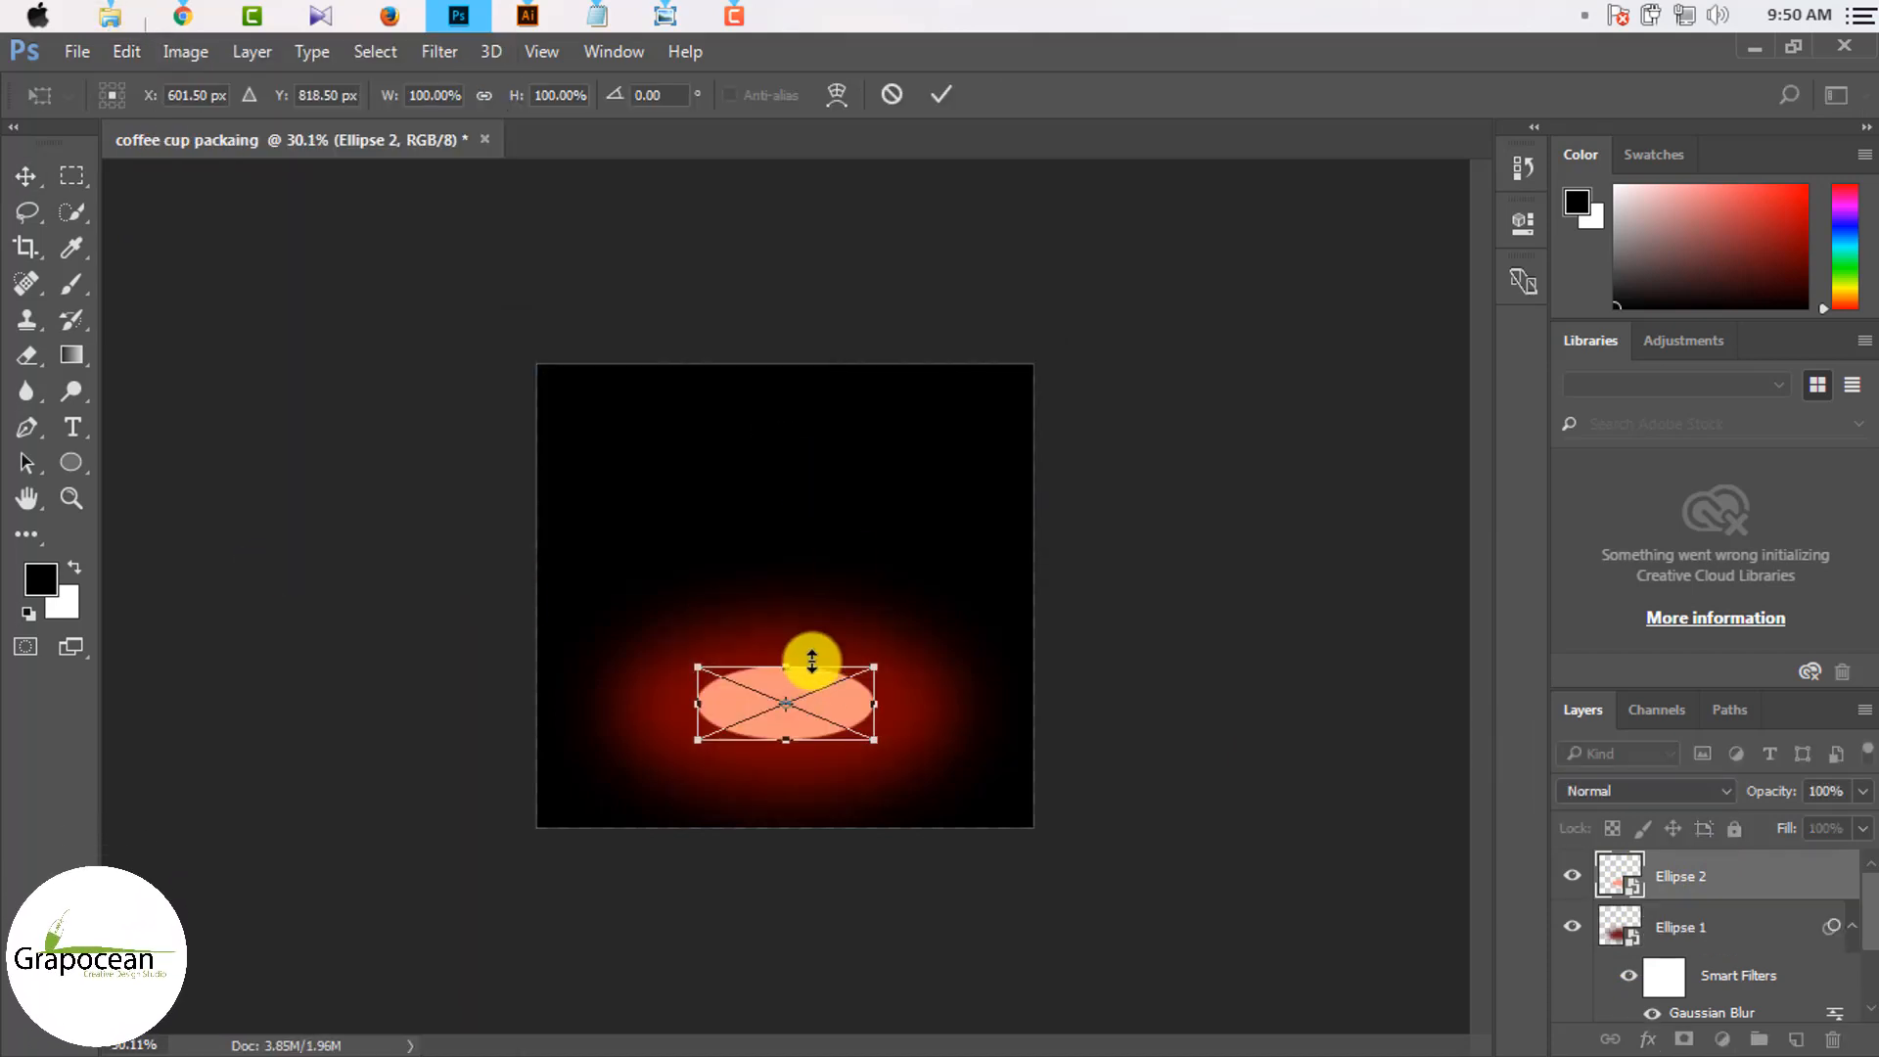
pyautogui.moveTo(878, 742); pyautogui.dragTo(869, 738)
pyautogui.click(941, 94)
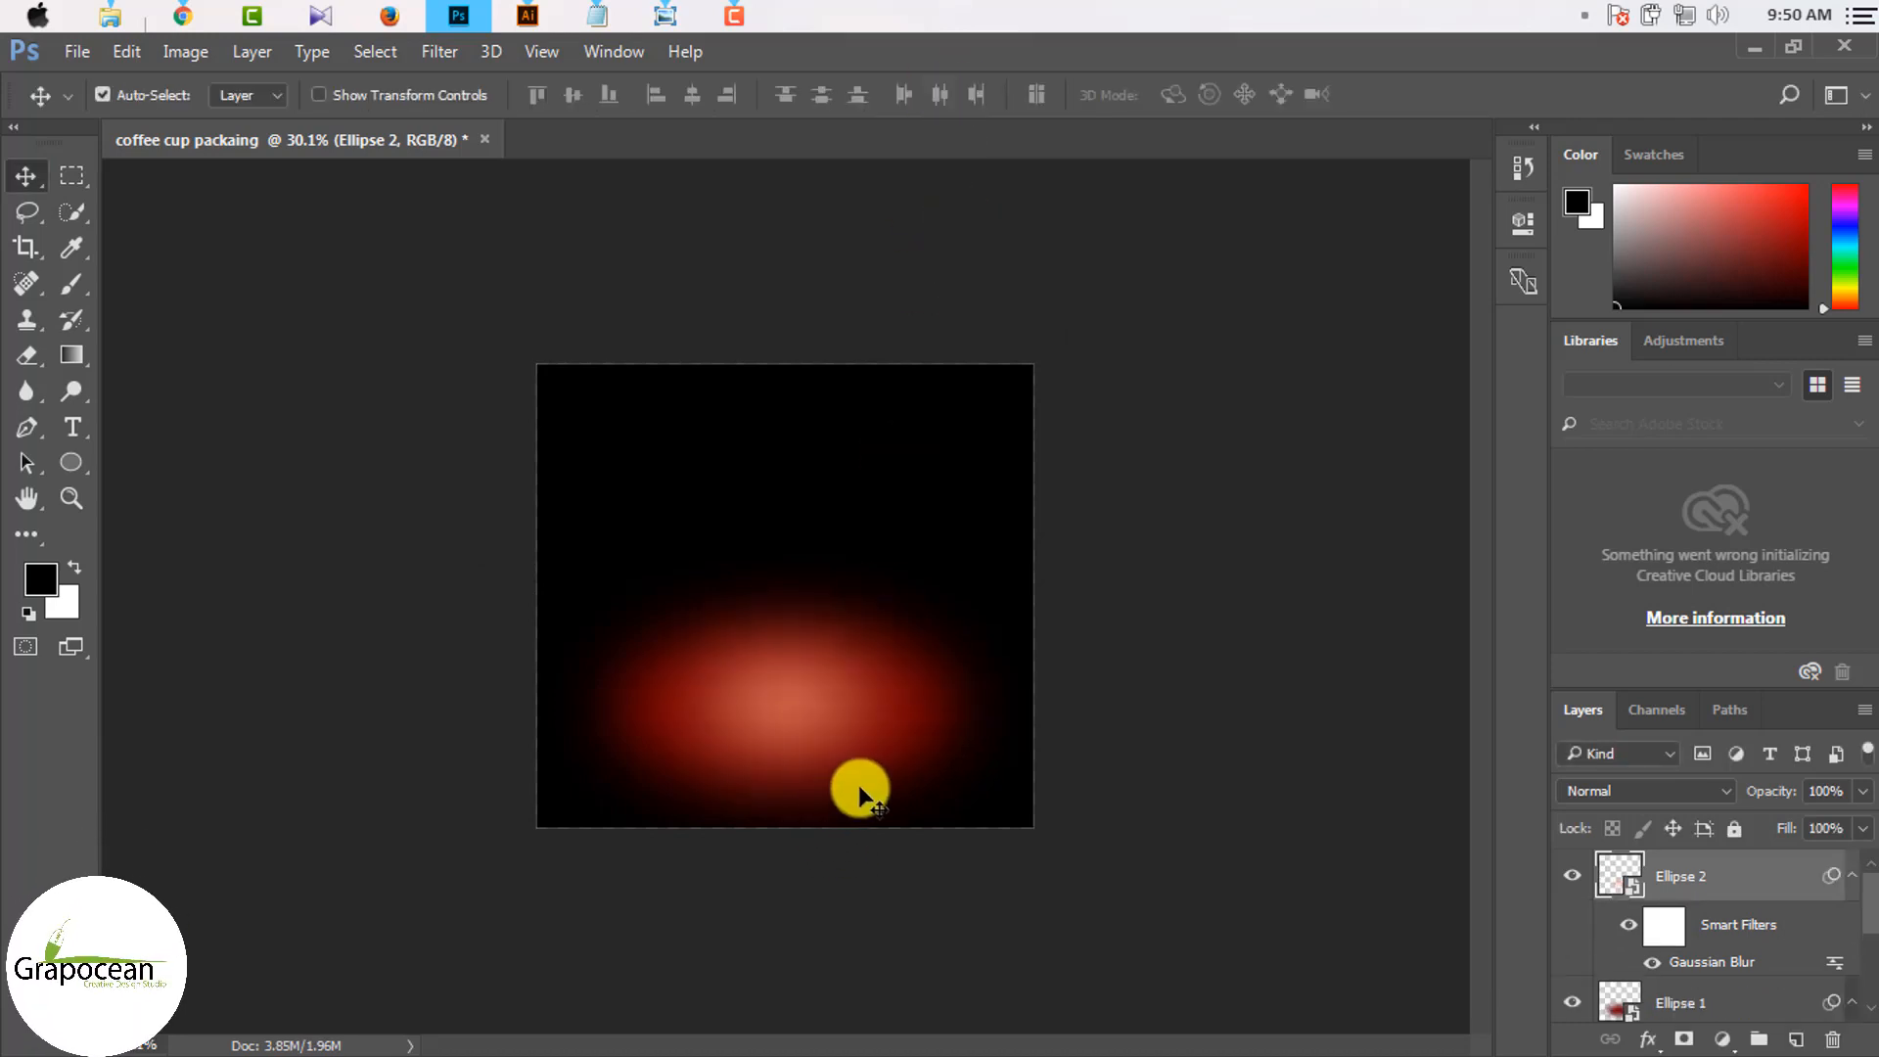
# Step: Shift the peach glow left within the red glow, to about X 518 px
pyautogui.scroll(-1, 859, 785)
pyautogui.scroll(3, 859, 785)
pyautogui.scroll(-2, 861, 759)
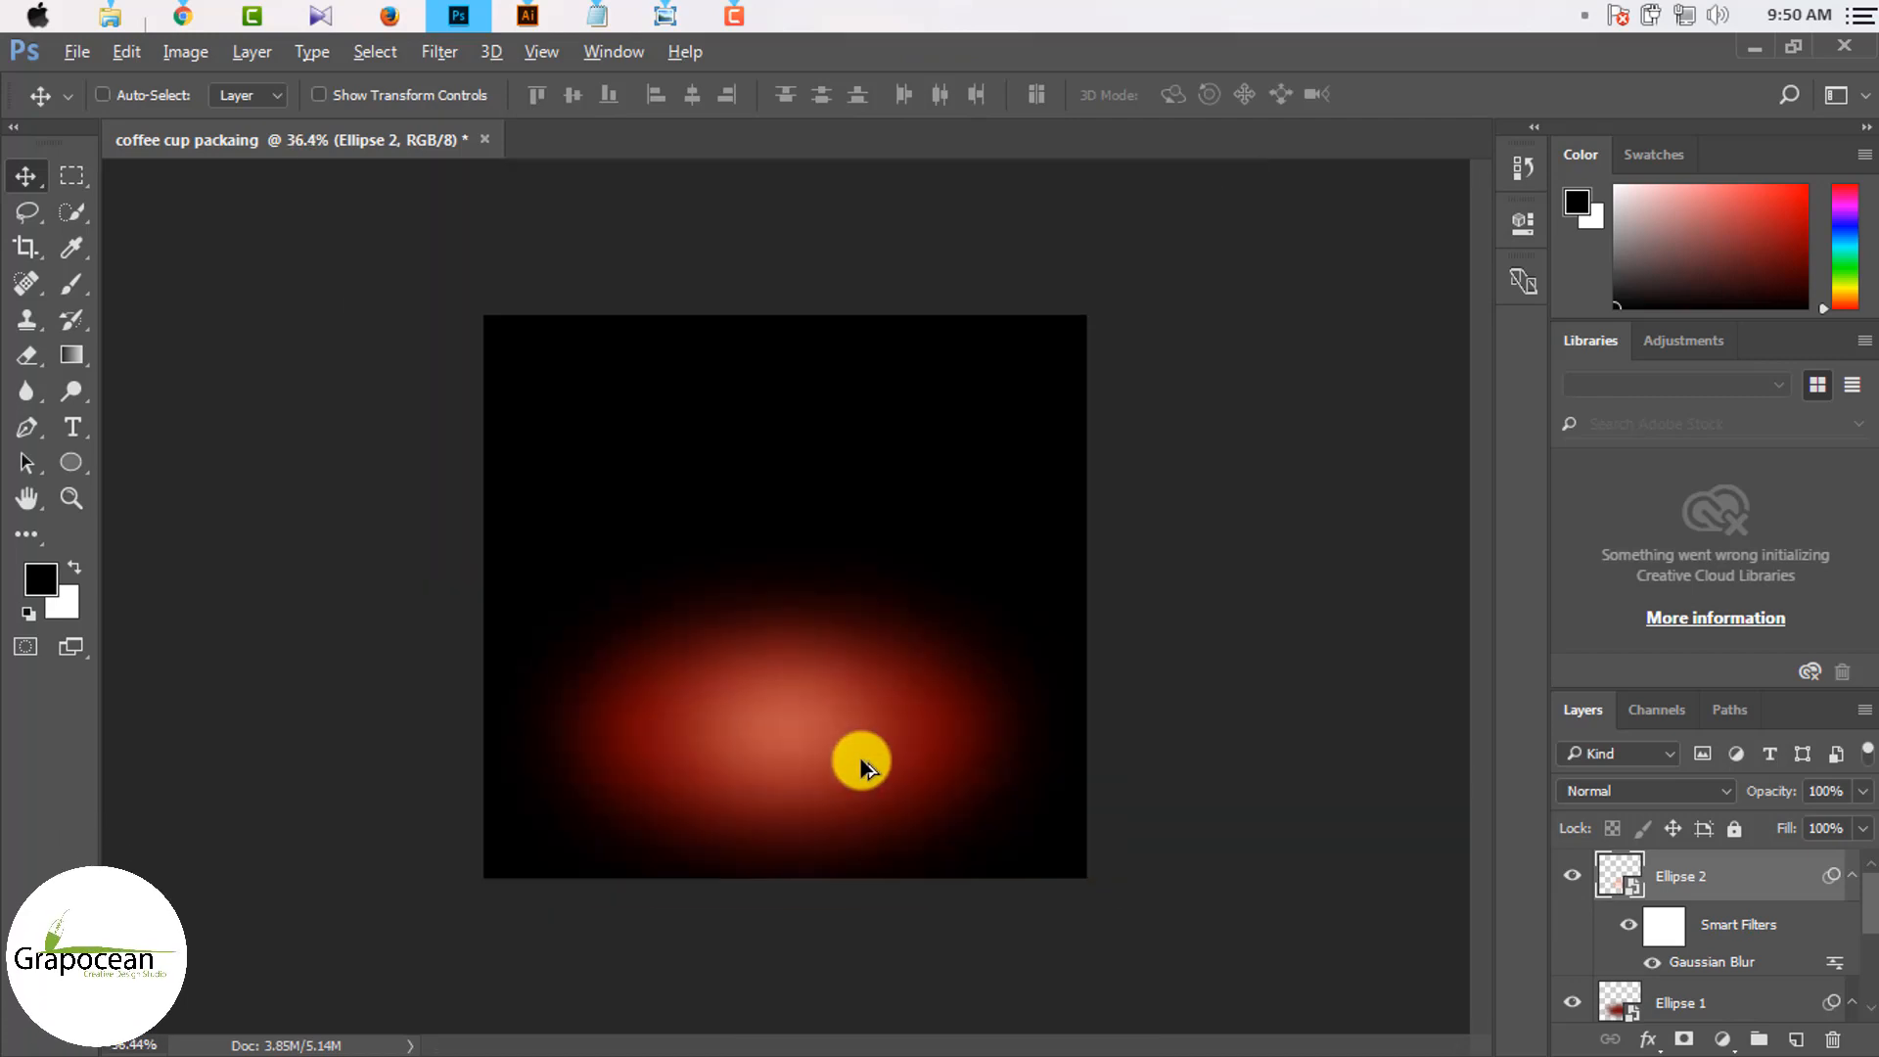
pyautogui.scroll(3, 826, 761)
pyautogui.scroll(-6, 826, 760)
pyautogui.moveTo(826, 761); pyautogui.dragTo(772, 730)
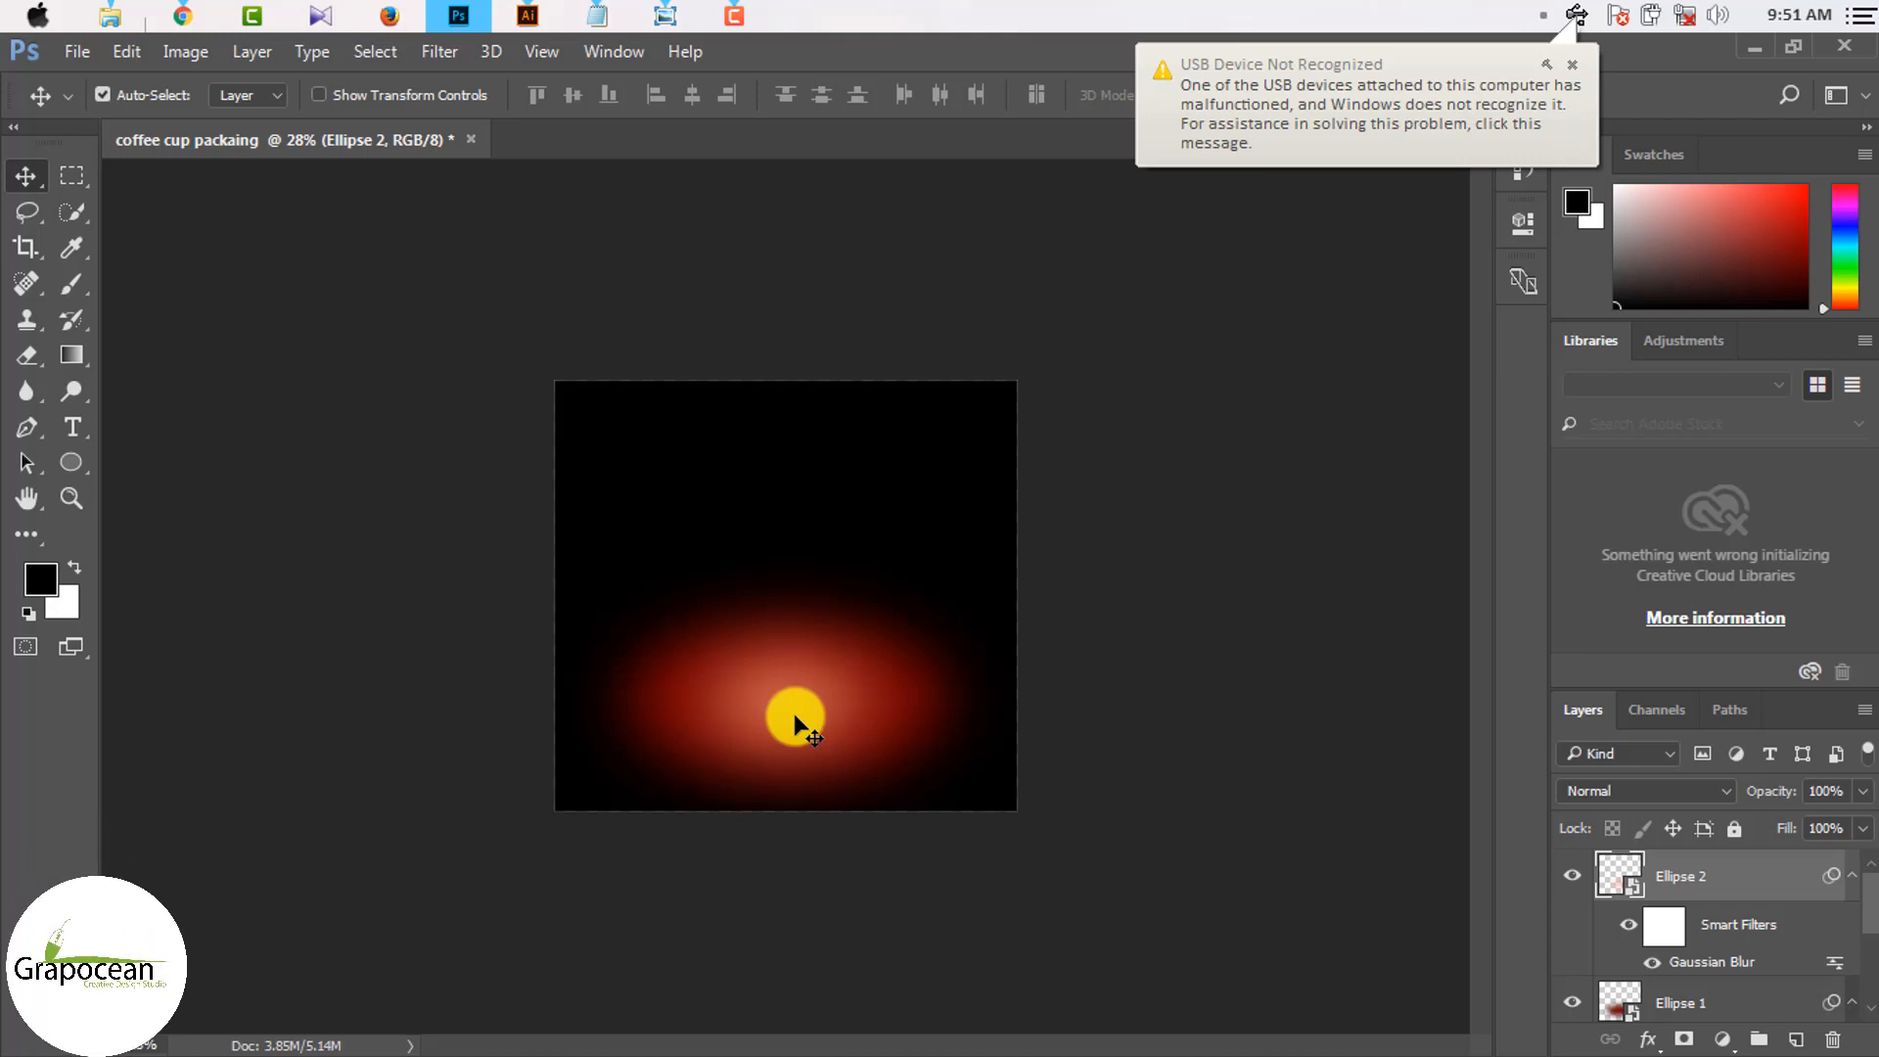
pyautogui.moveTo(807, 713)
pyautogui.mouseDown()
pyautogui.moveTo(781, 720)
pyautogui.moveTo(794, 707)
pyautogui.mouseUp()
# Step: Stretch the peach ellipse from its right edge to a width of 122.82%, leaving its left edge in place
pyautogui.hotkey('ctrl', 't')
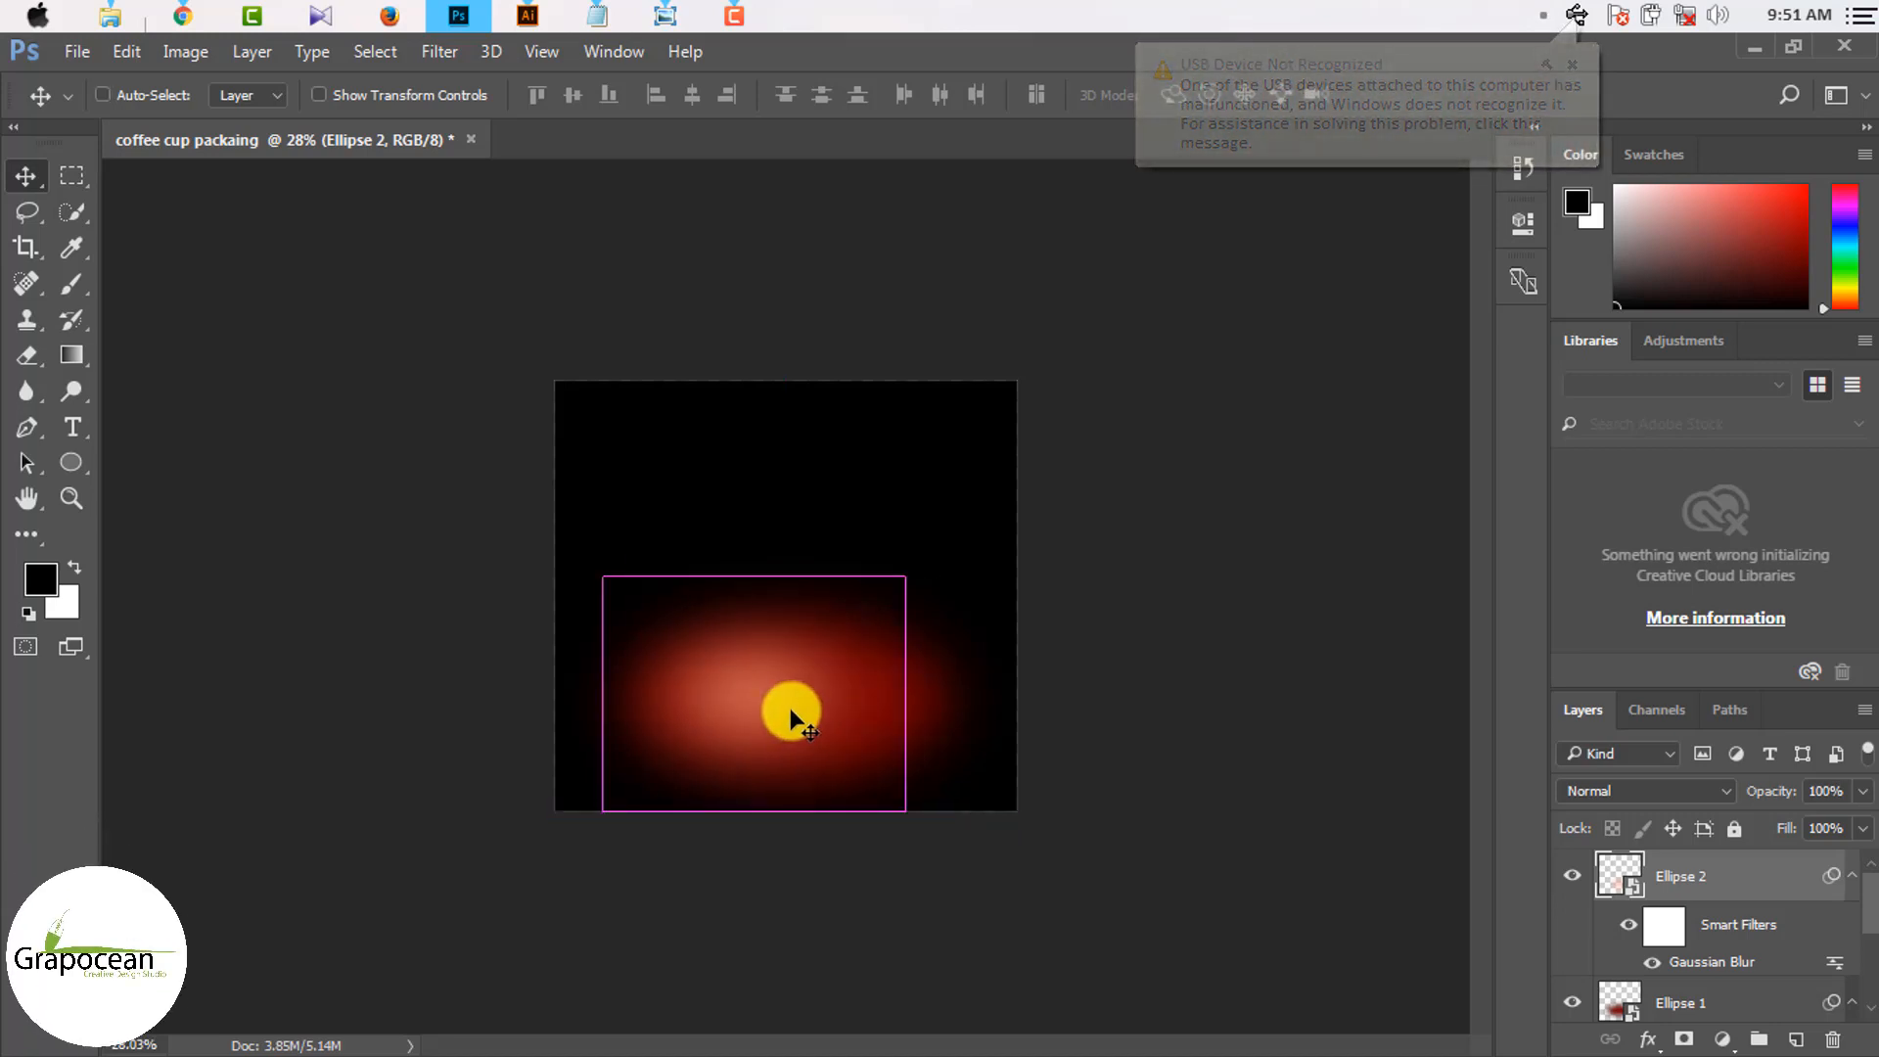
pyautogui.press('Return')
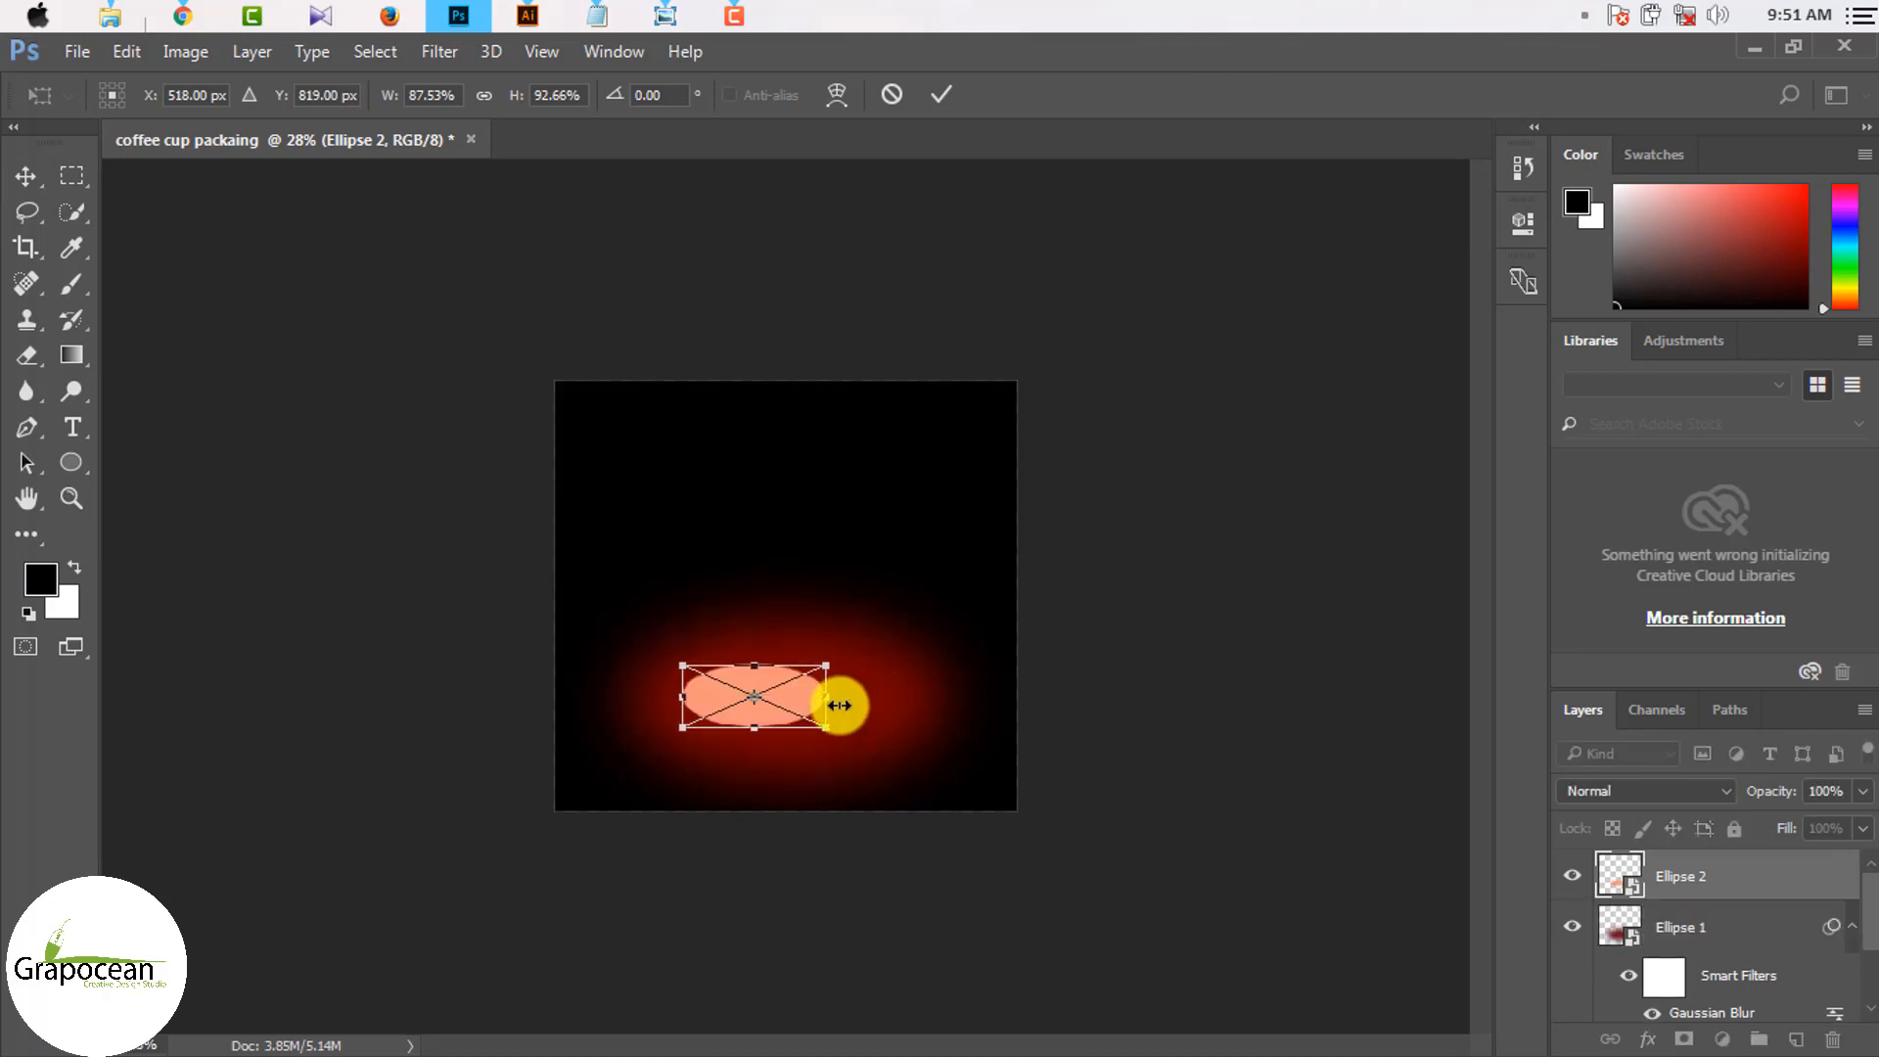
pyautogui.moveTo(837, 703); pyautogui.dragTo(894, 712)
pyautogui.click(945, 95)
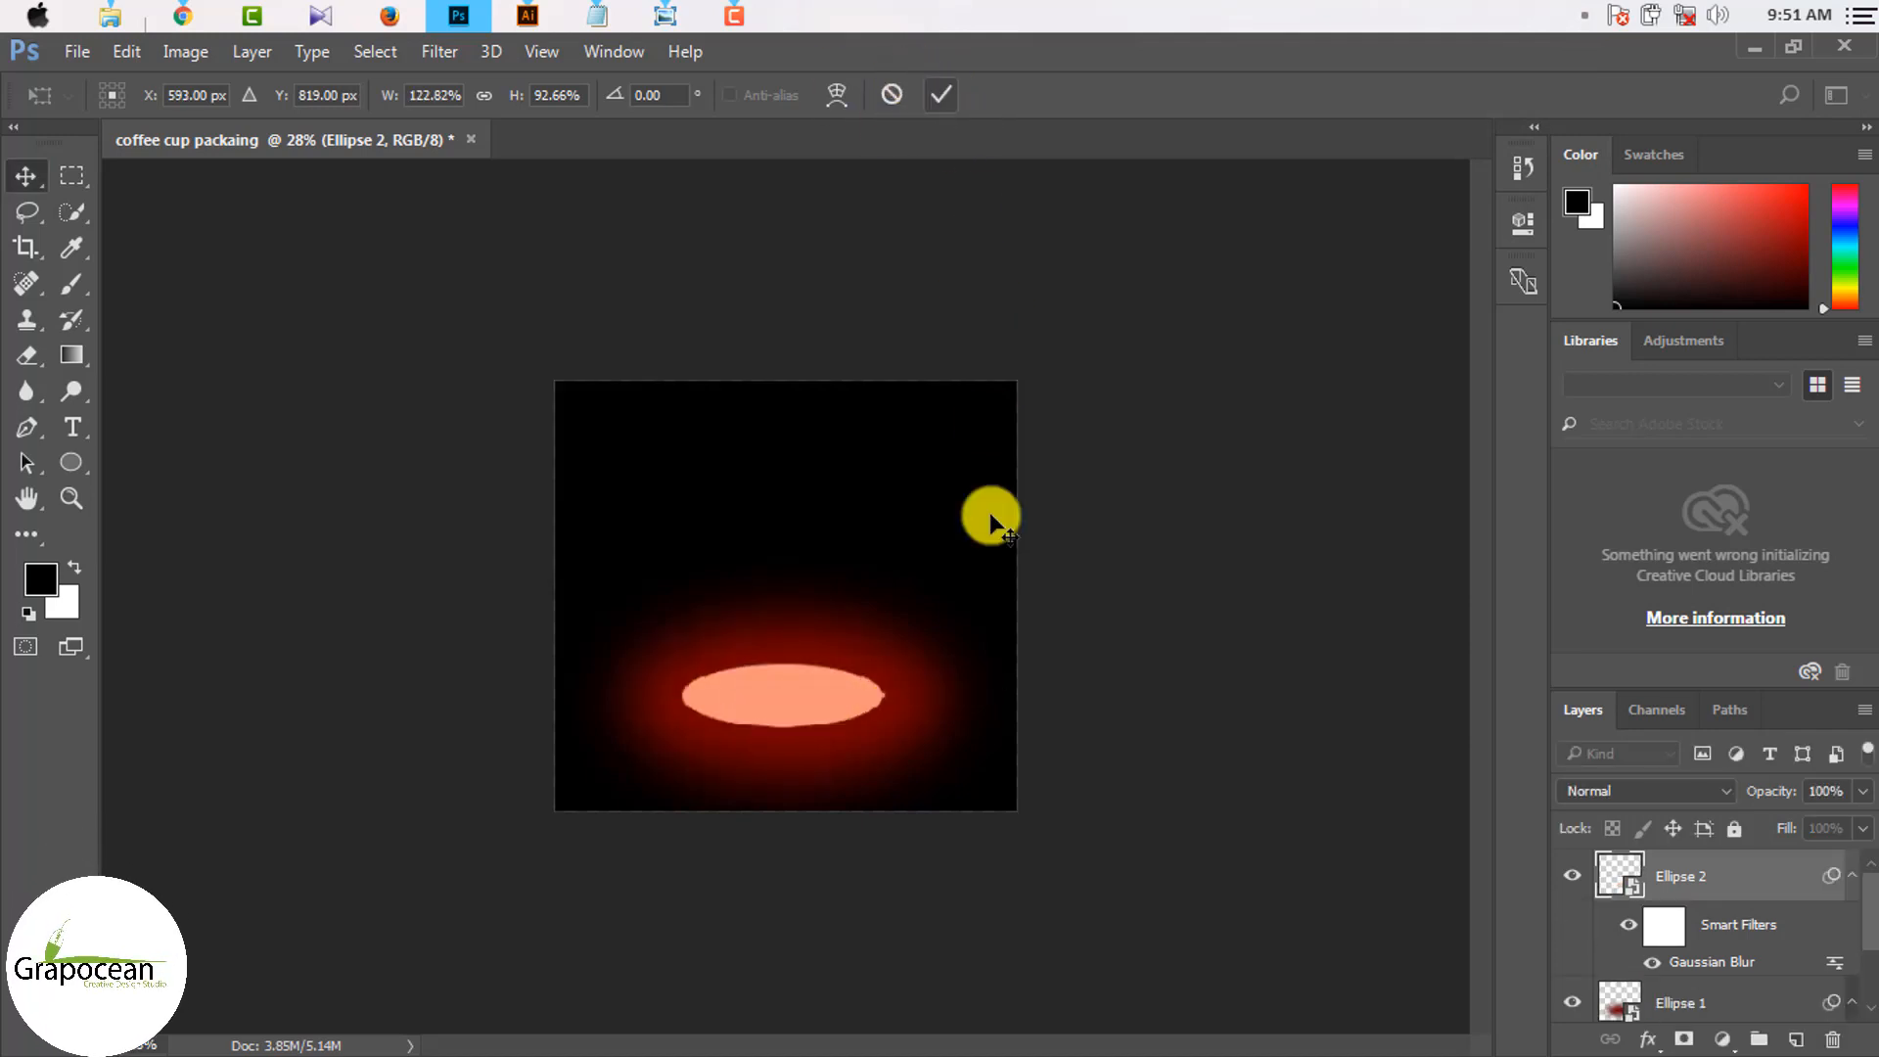
pyautogui.scroll(-3, 1057, 746)
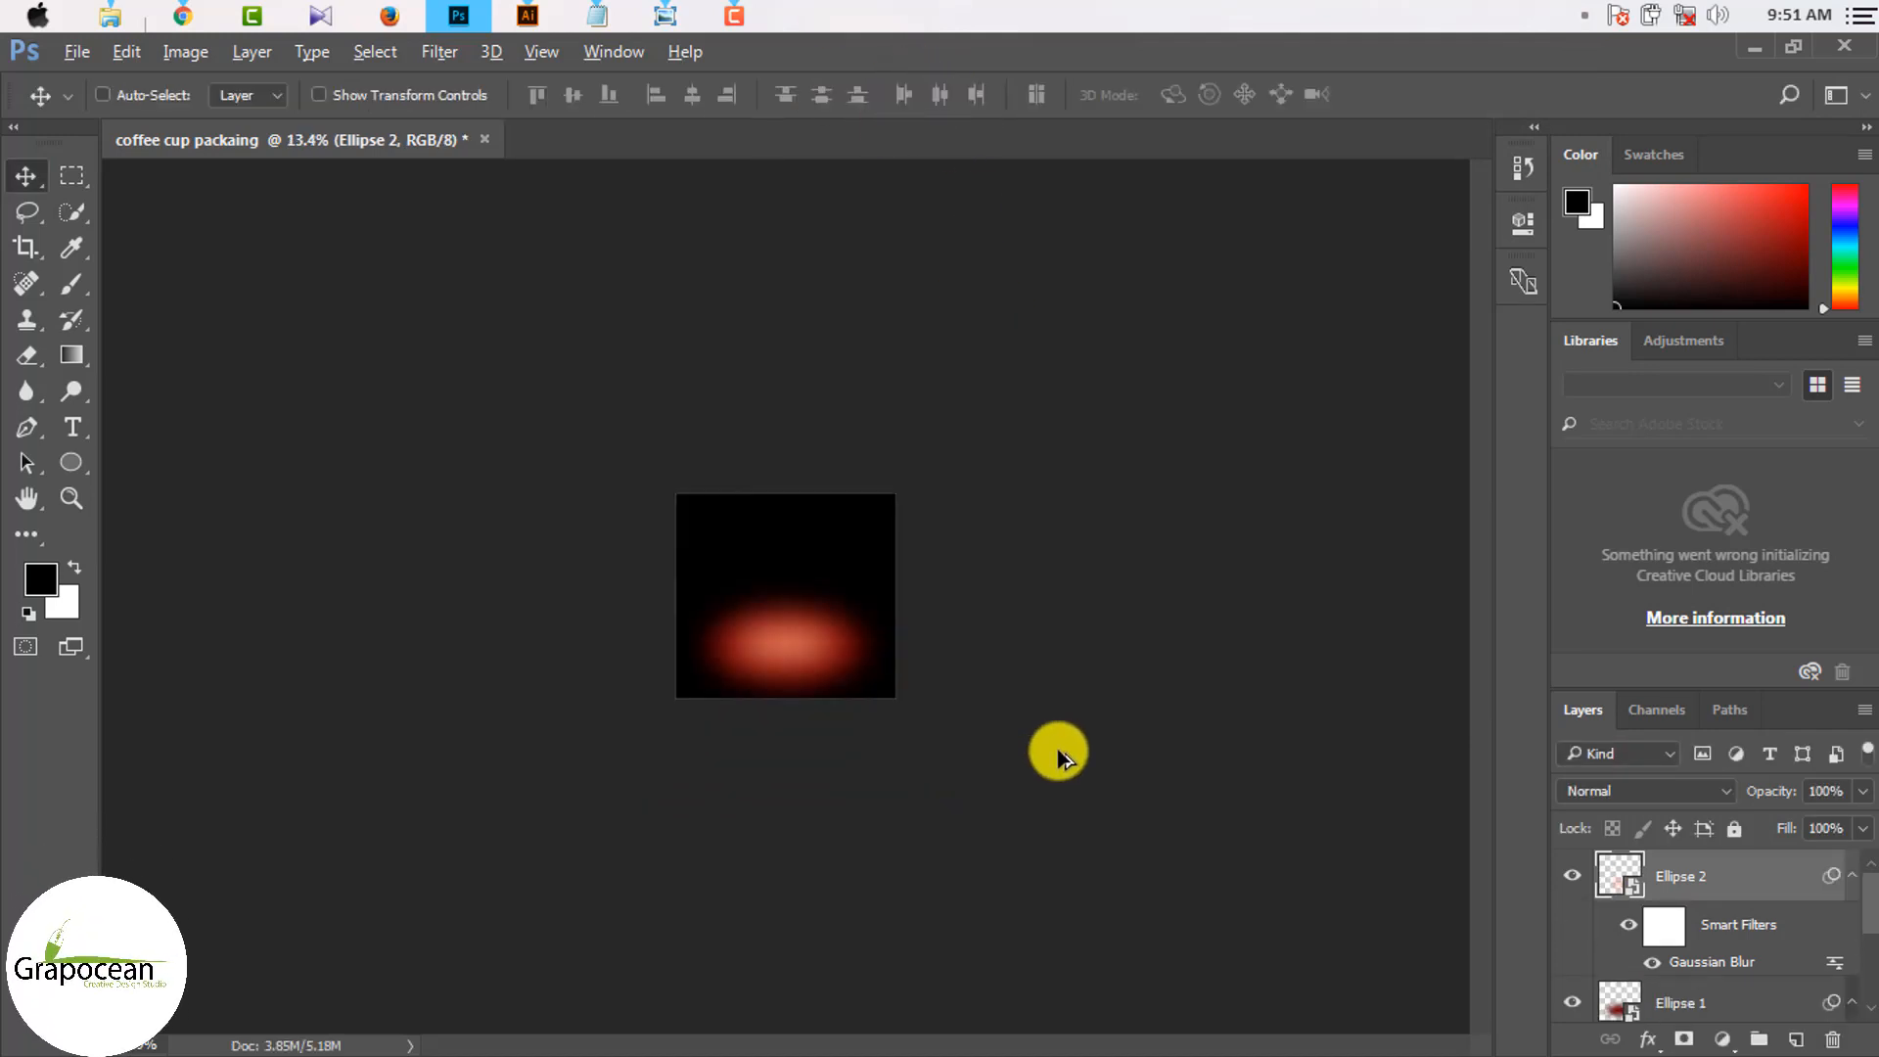
pyautogui.scroll(3, 979, 743)
pyautogui.scroll(-1, 910, 730)
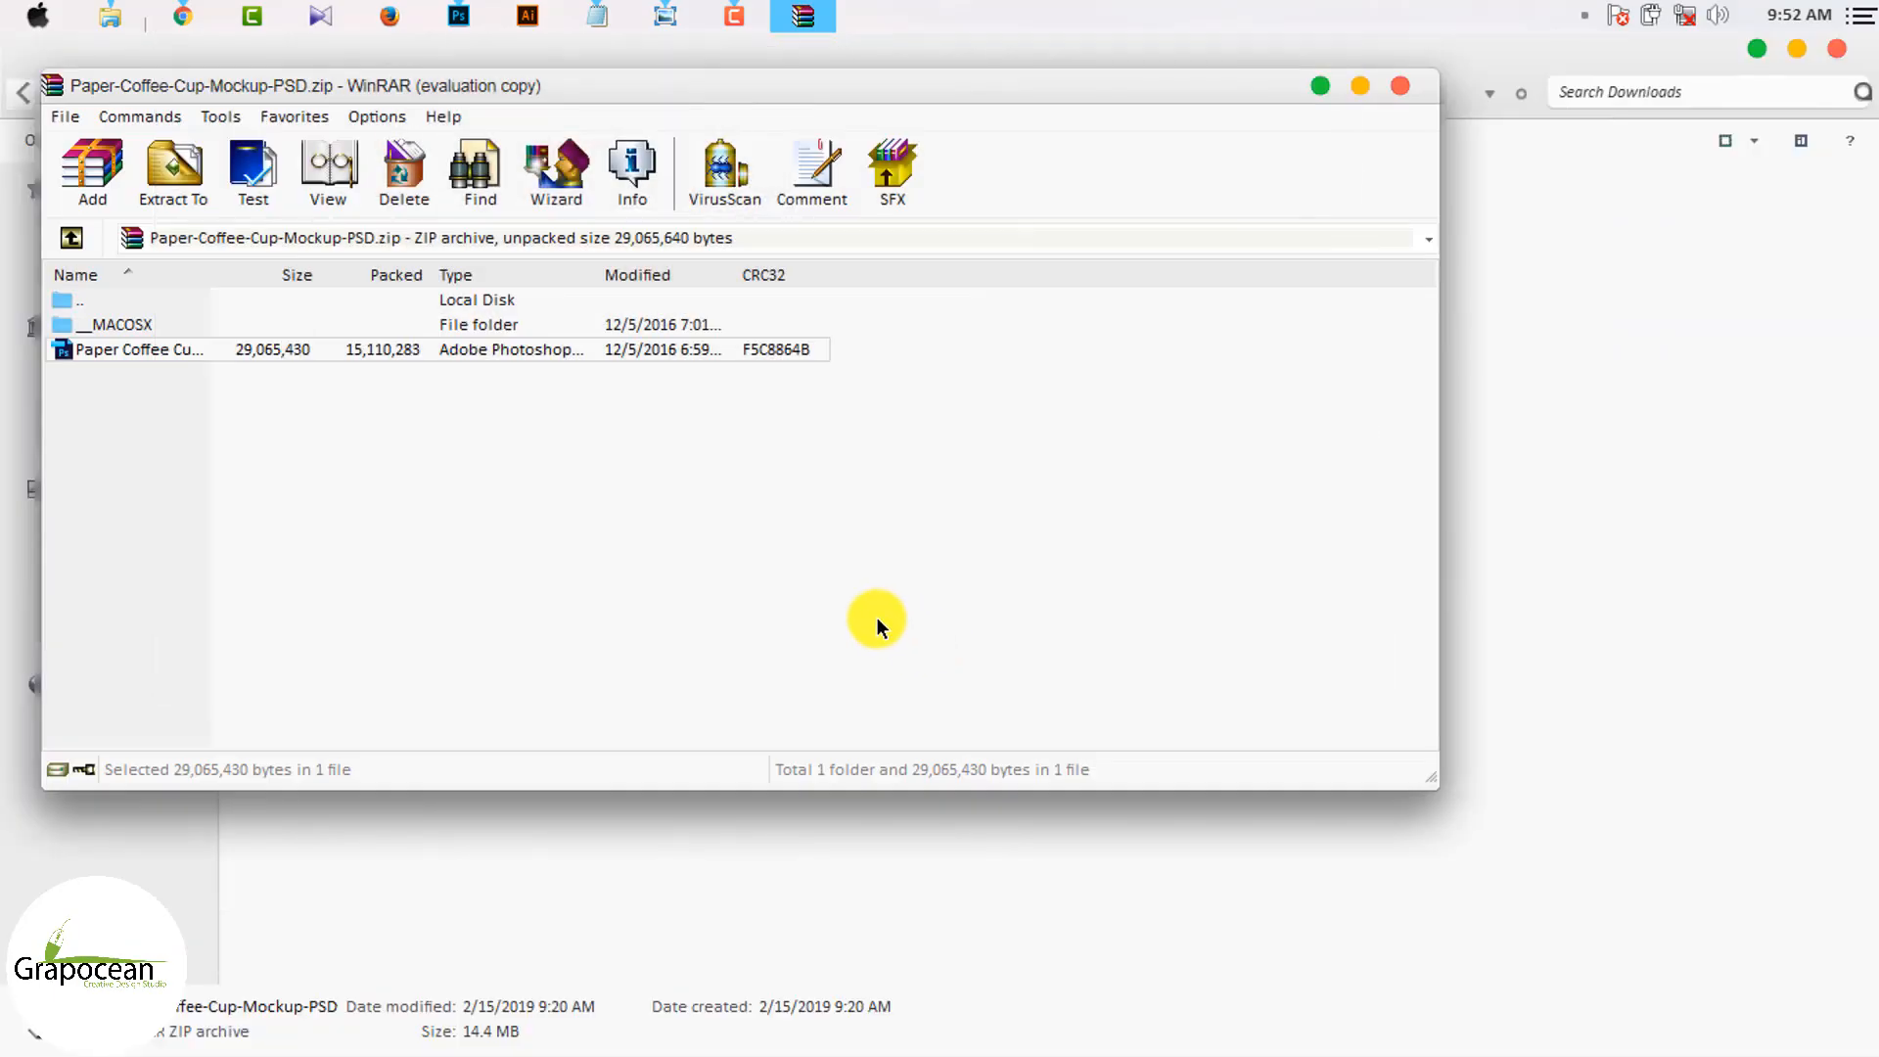
# Step: Put the mockup archive window away, open the 3d-realistic-cup-of-coffee-scoop archive from Downloads and open its 2433.eps in Illustrator
pyautogui.click(1322, 89)
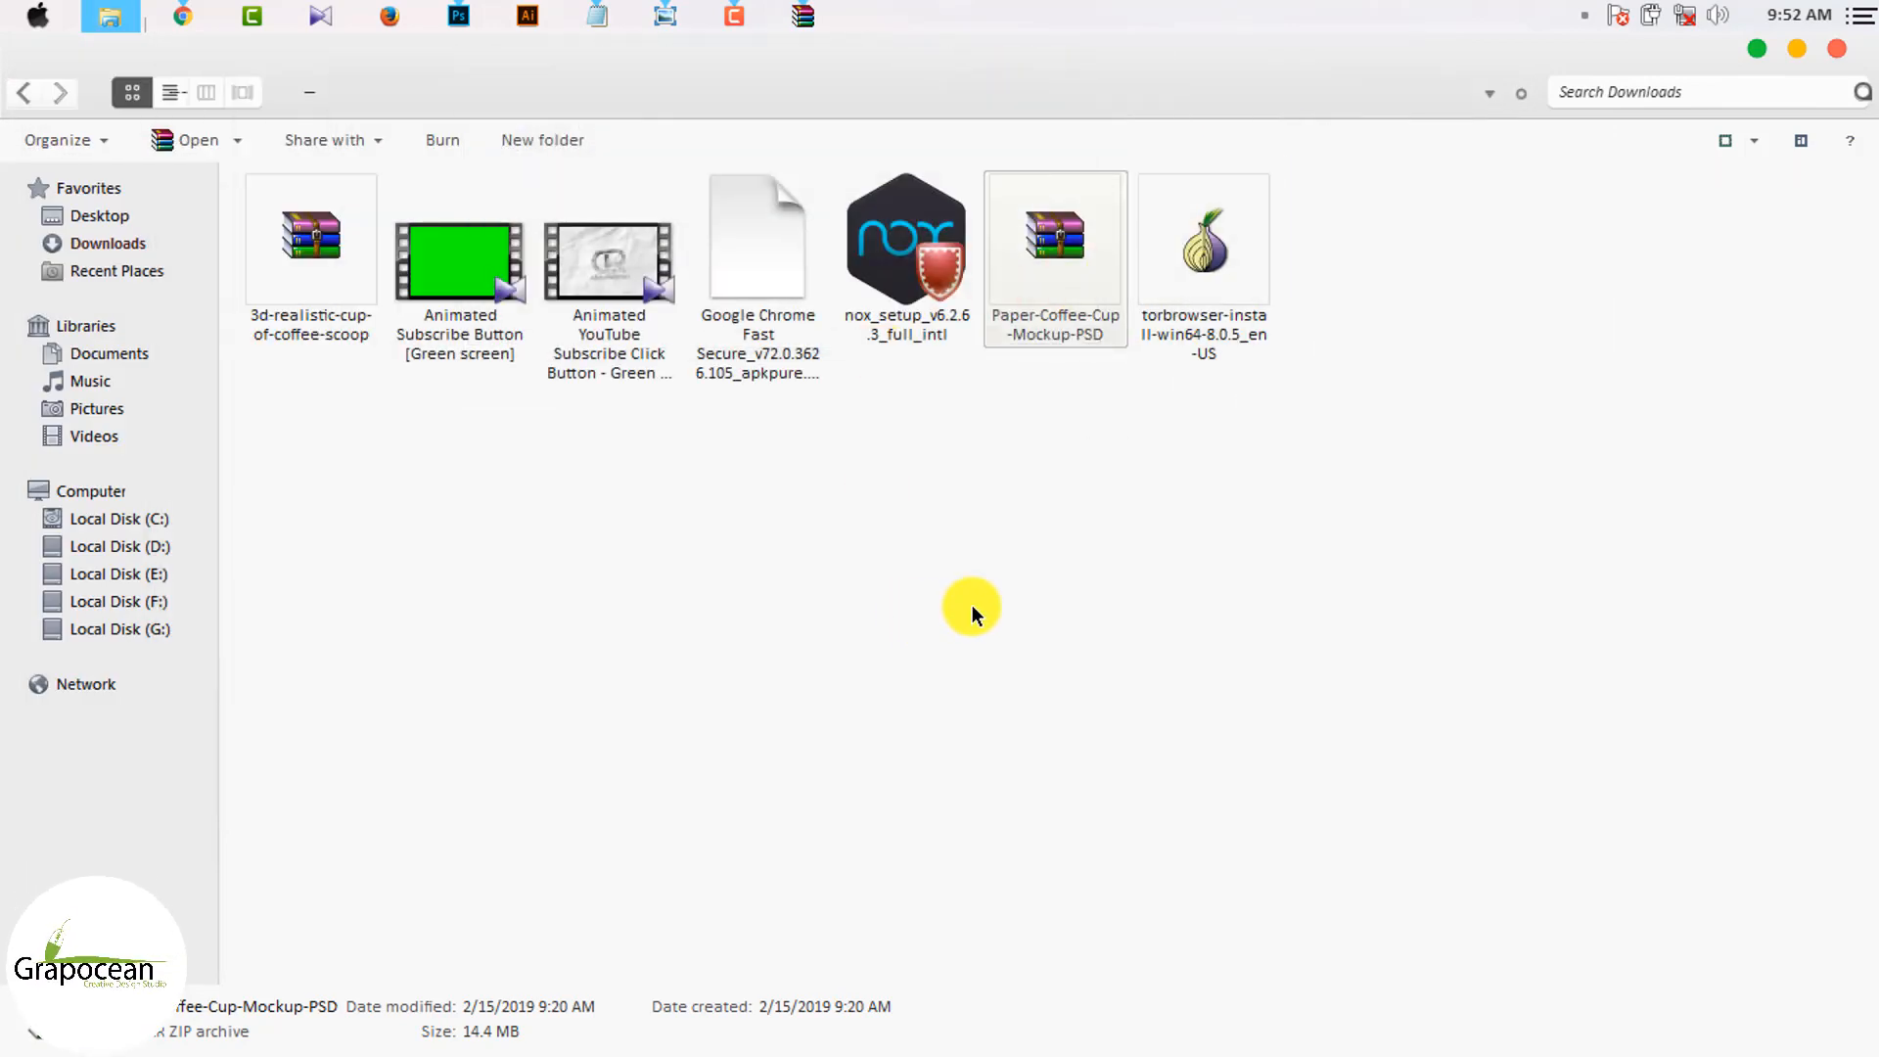
pyautogui.doubleClick(297, 256)
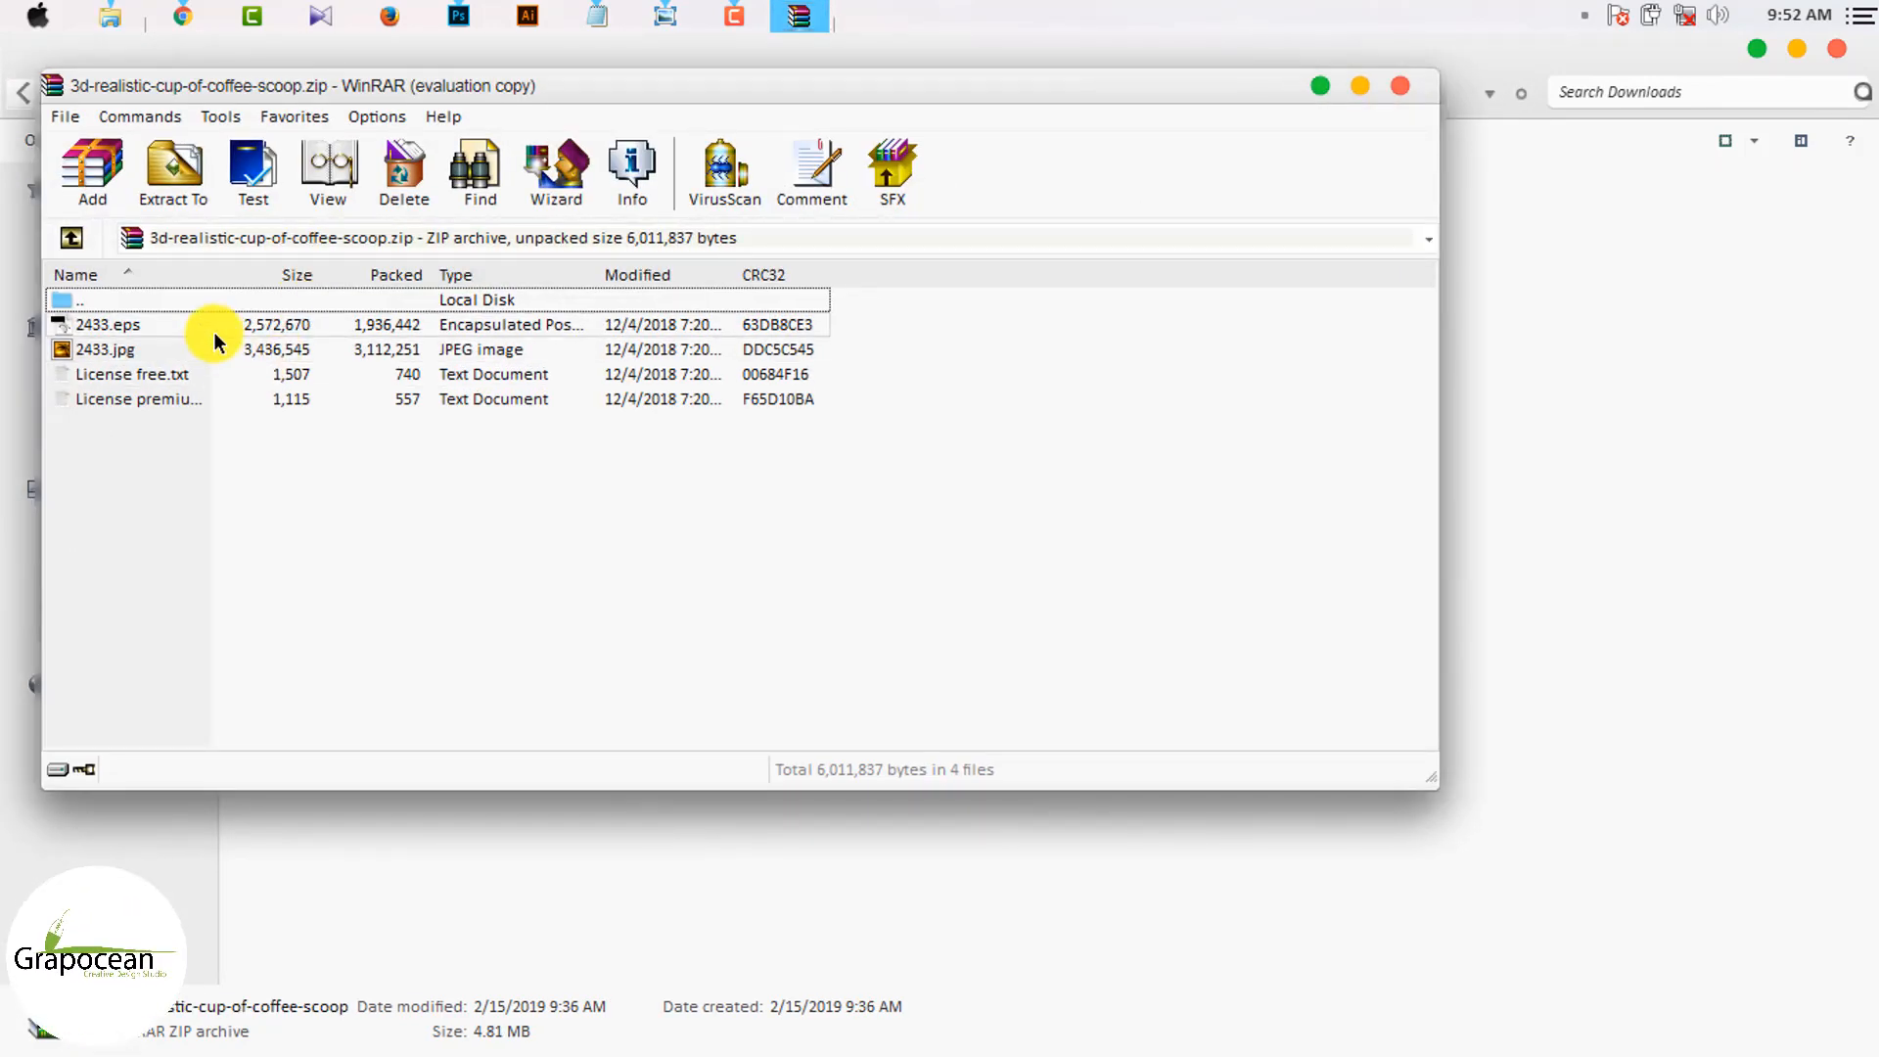
pyautogui.click(169, 334)
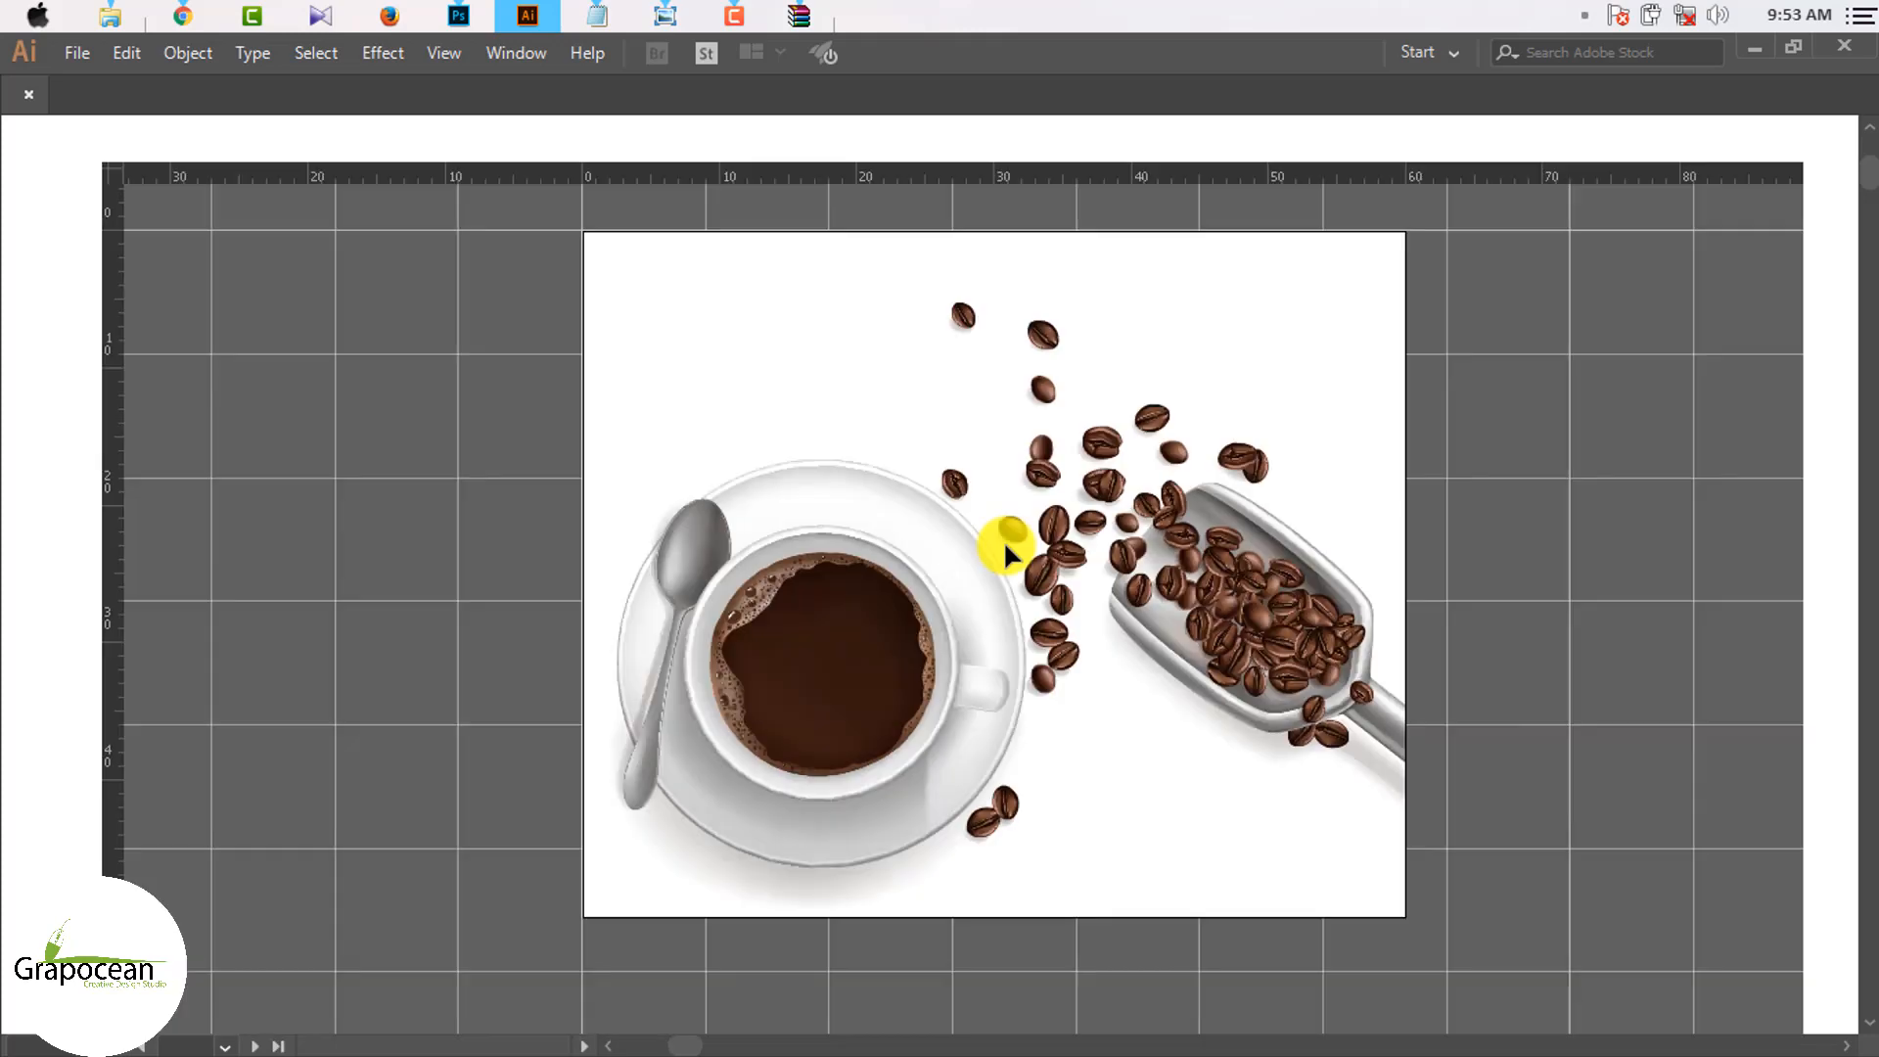
pyautogui.scroll(3, 1067, 548)
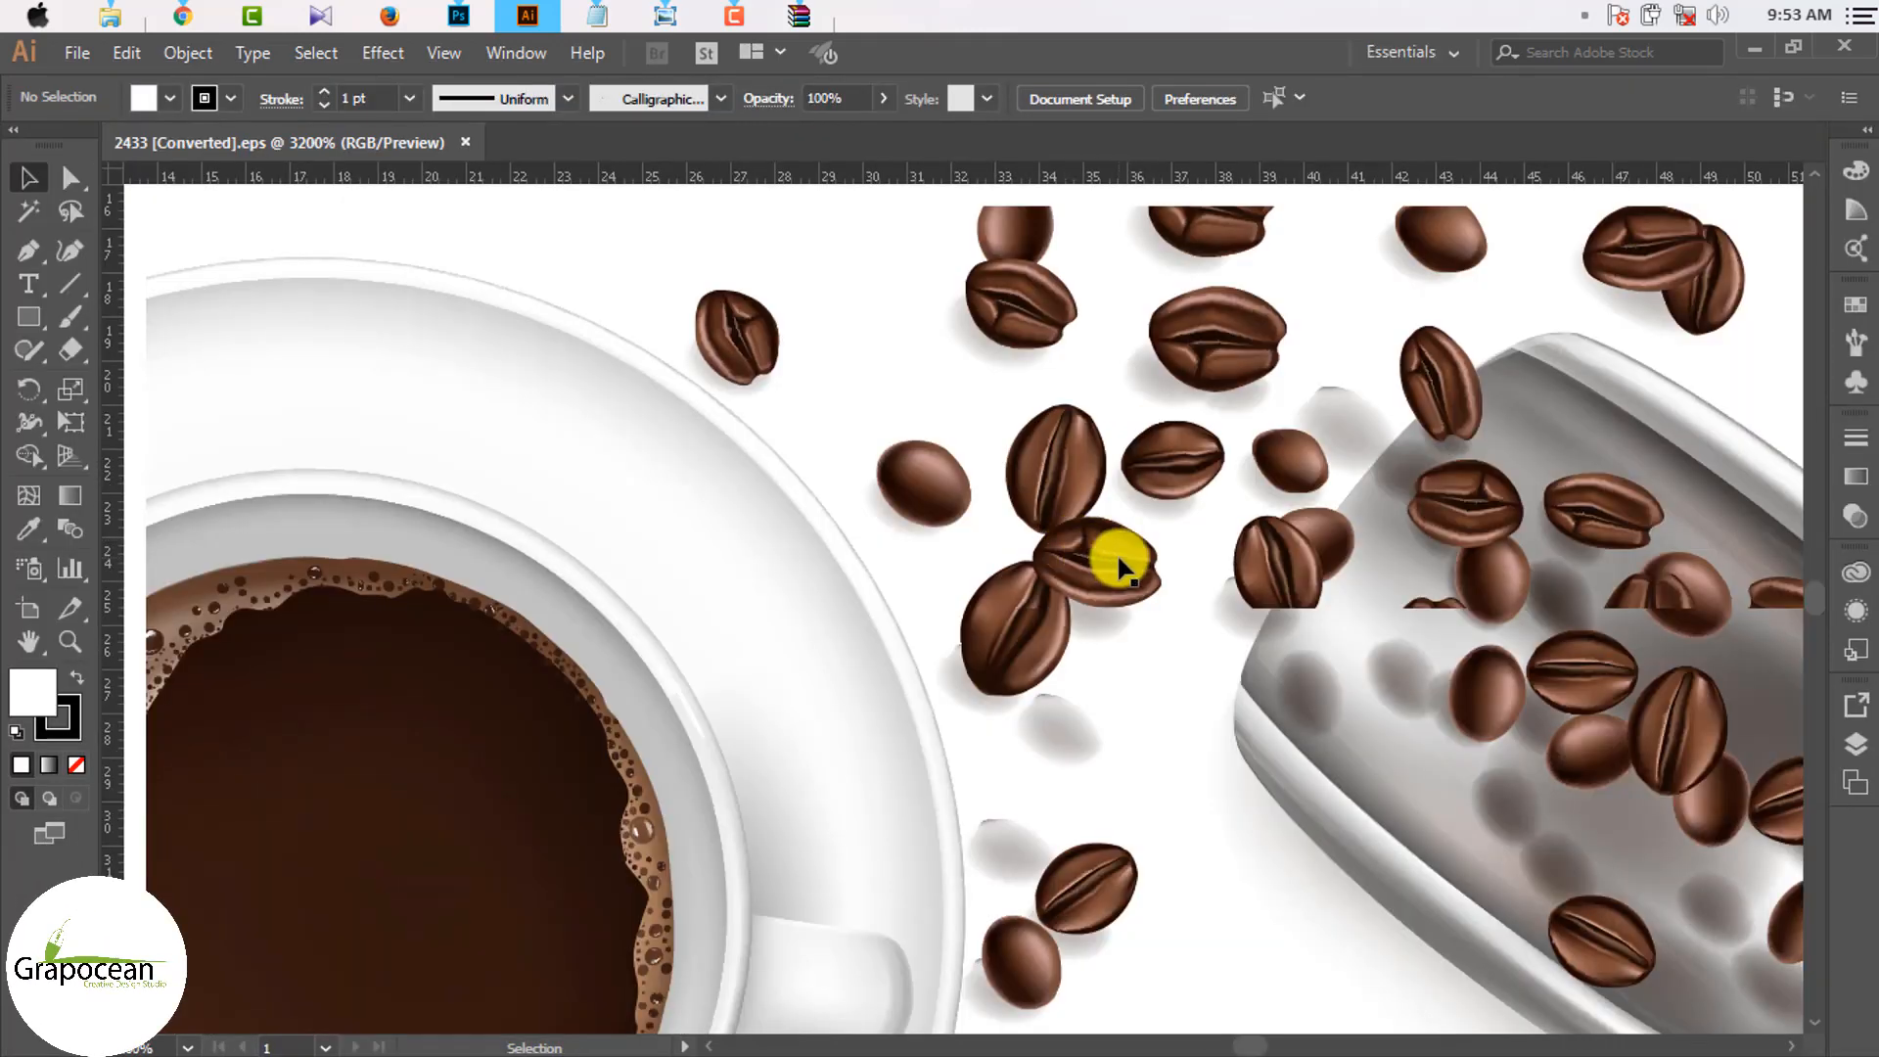
pyautogui.click(62, 190)
pyautogui.scroll(-1, 497, 529)
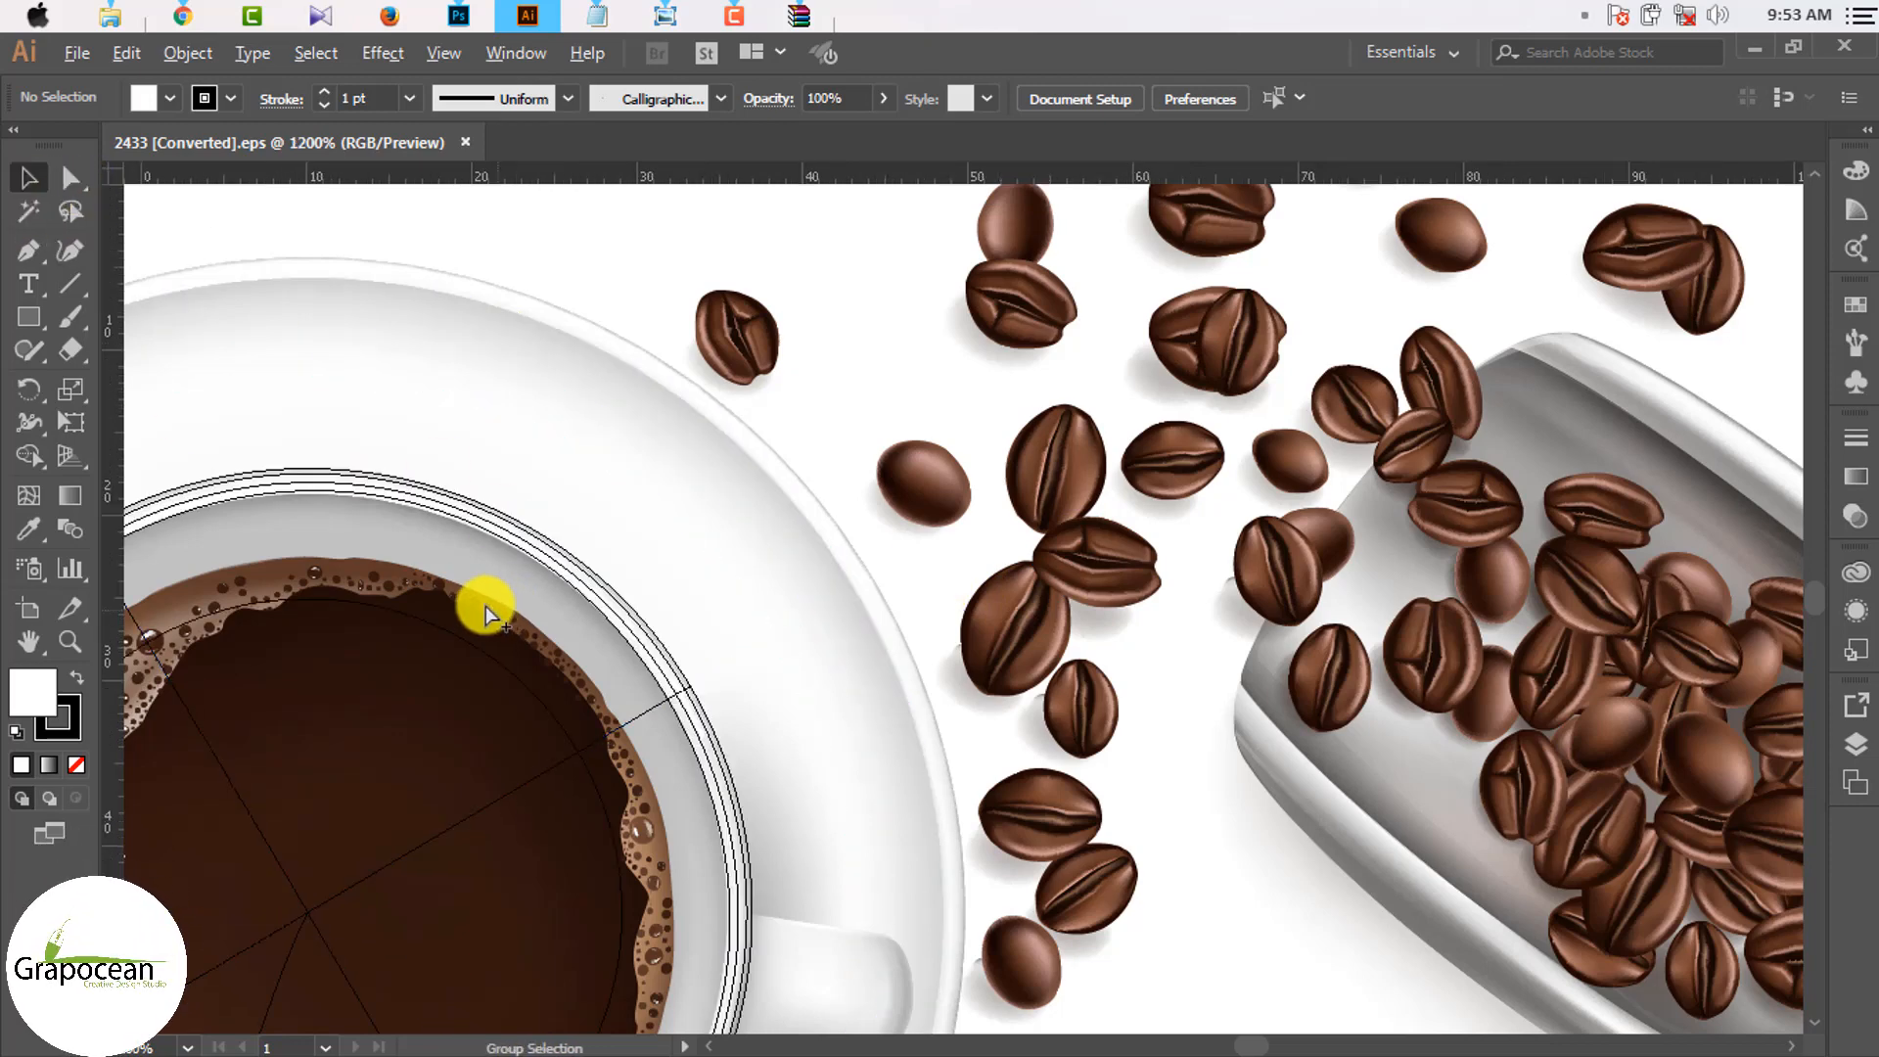
pyautogui.scroll(-2, 485, 606)
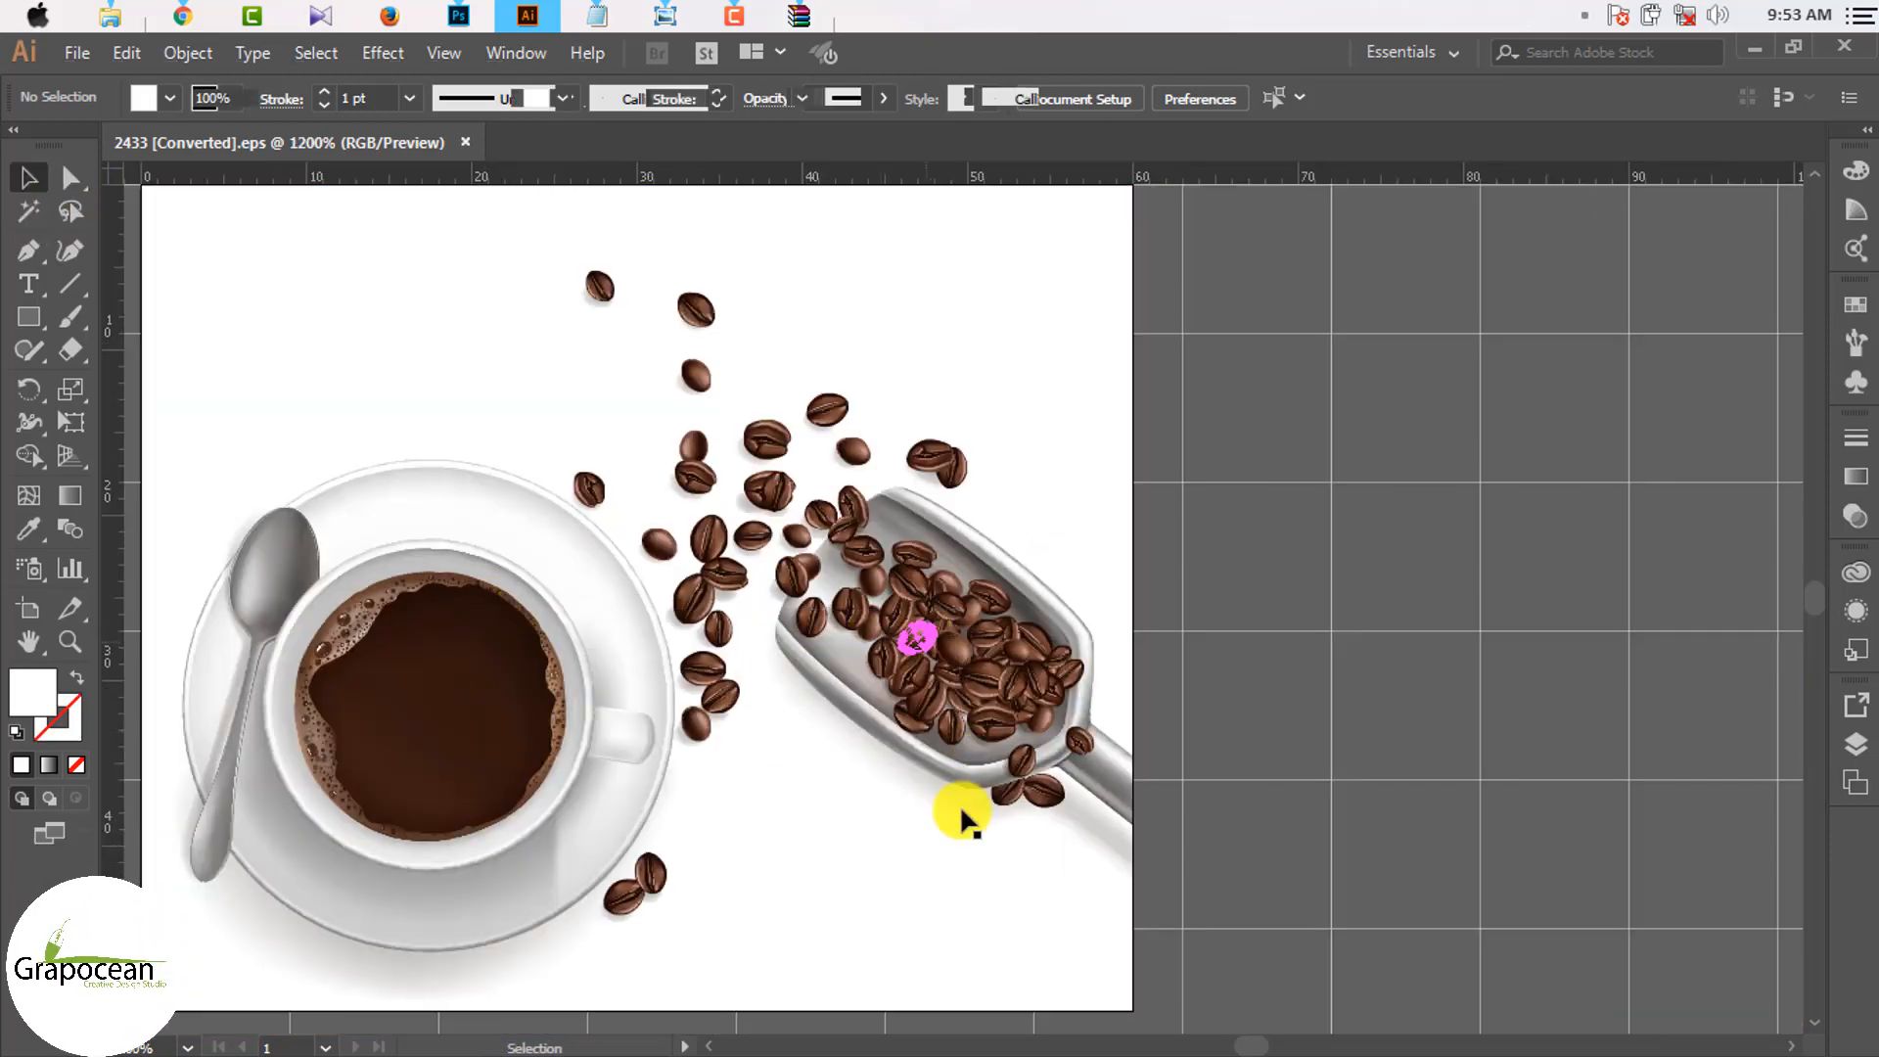
pyautogui.click(875, 861)
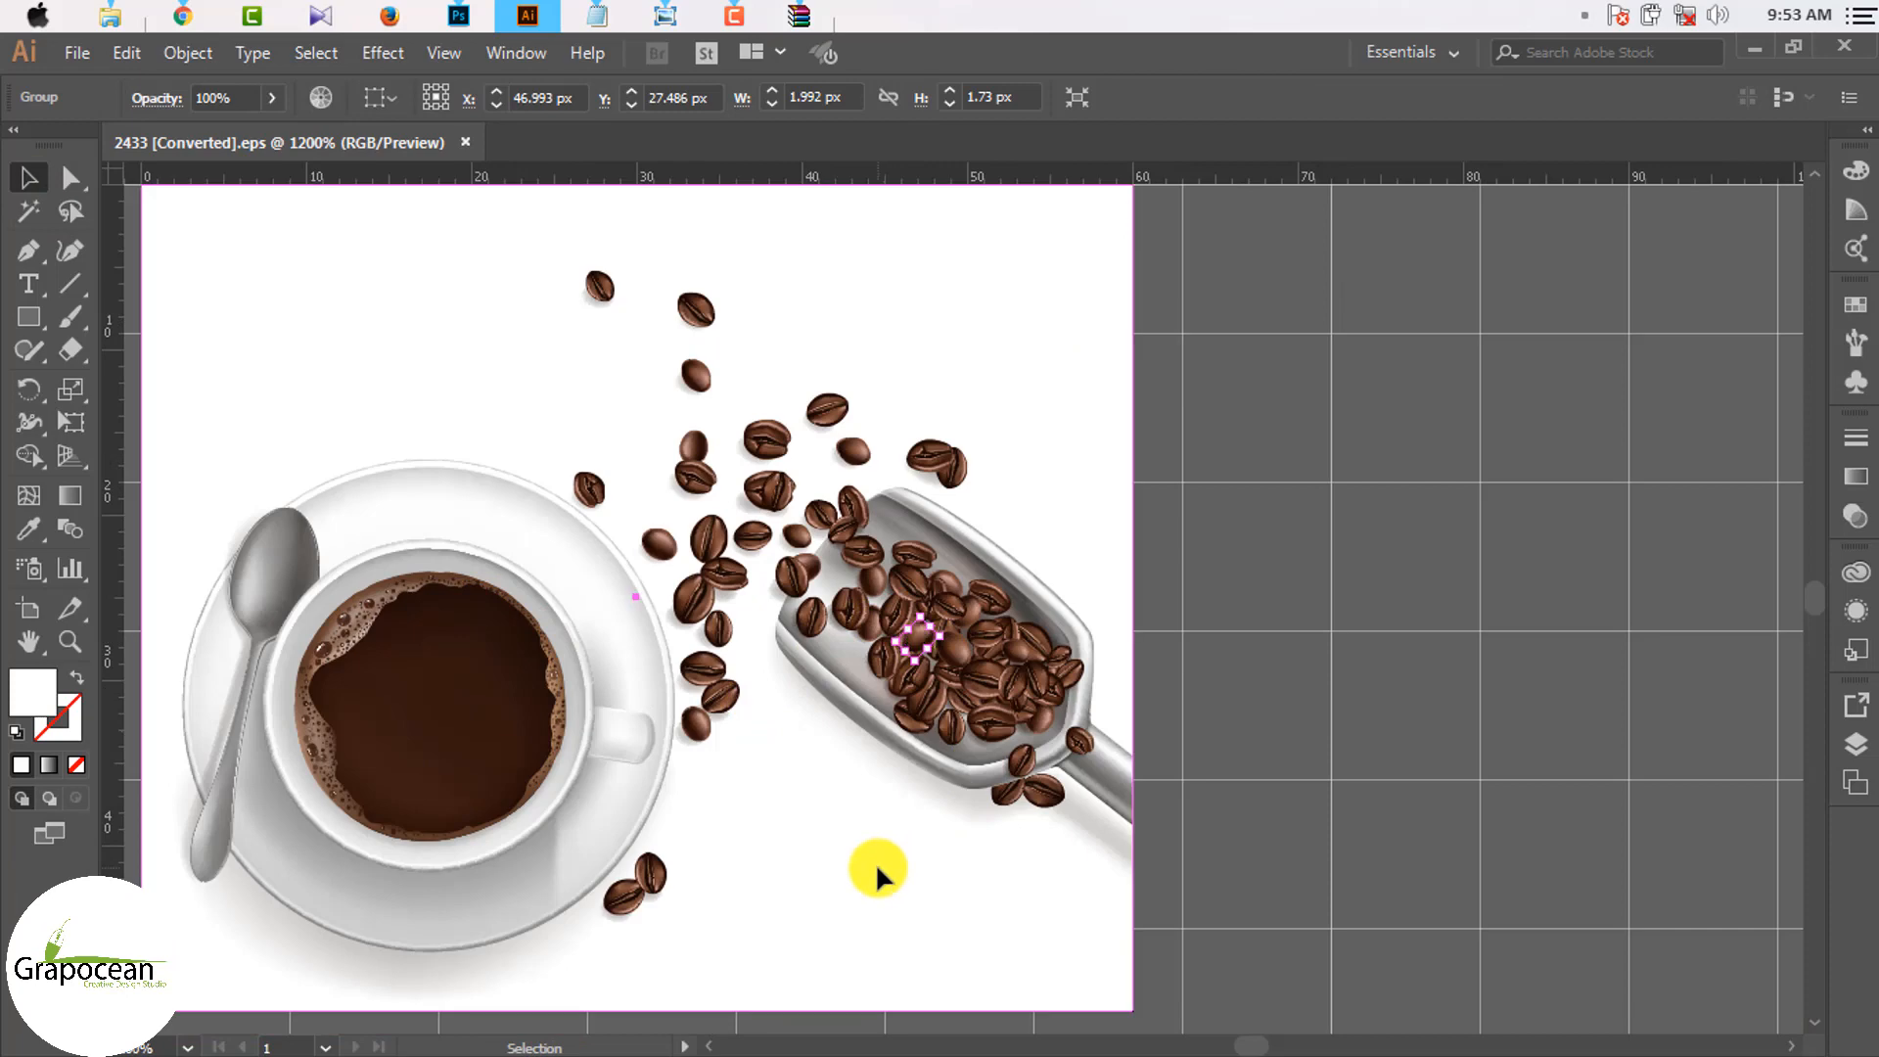
pyautogui.click(620, 656)
pyautogui.scroll(-2, 608, 662)
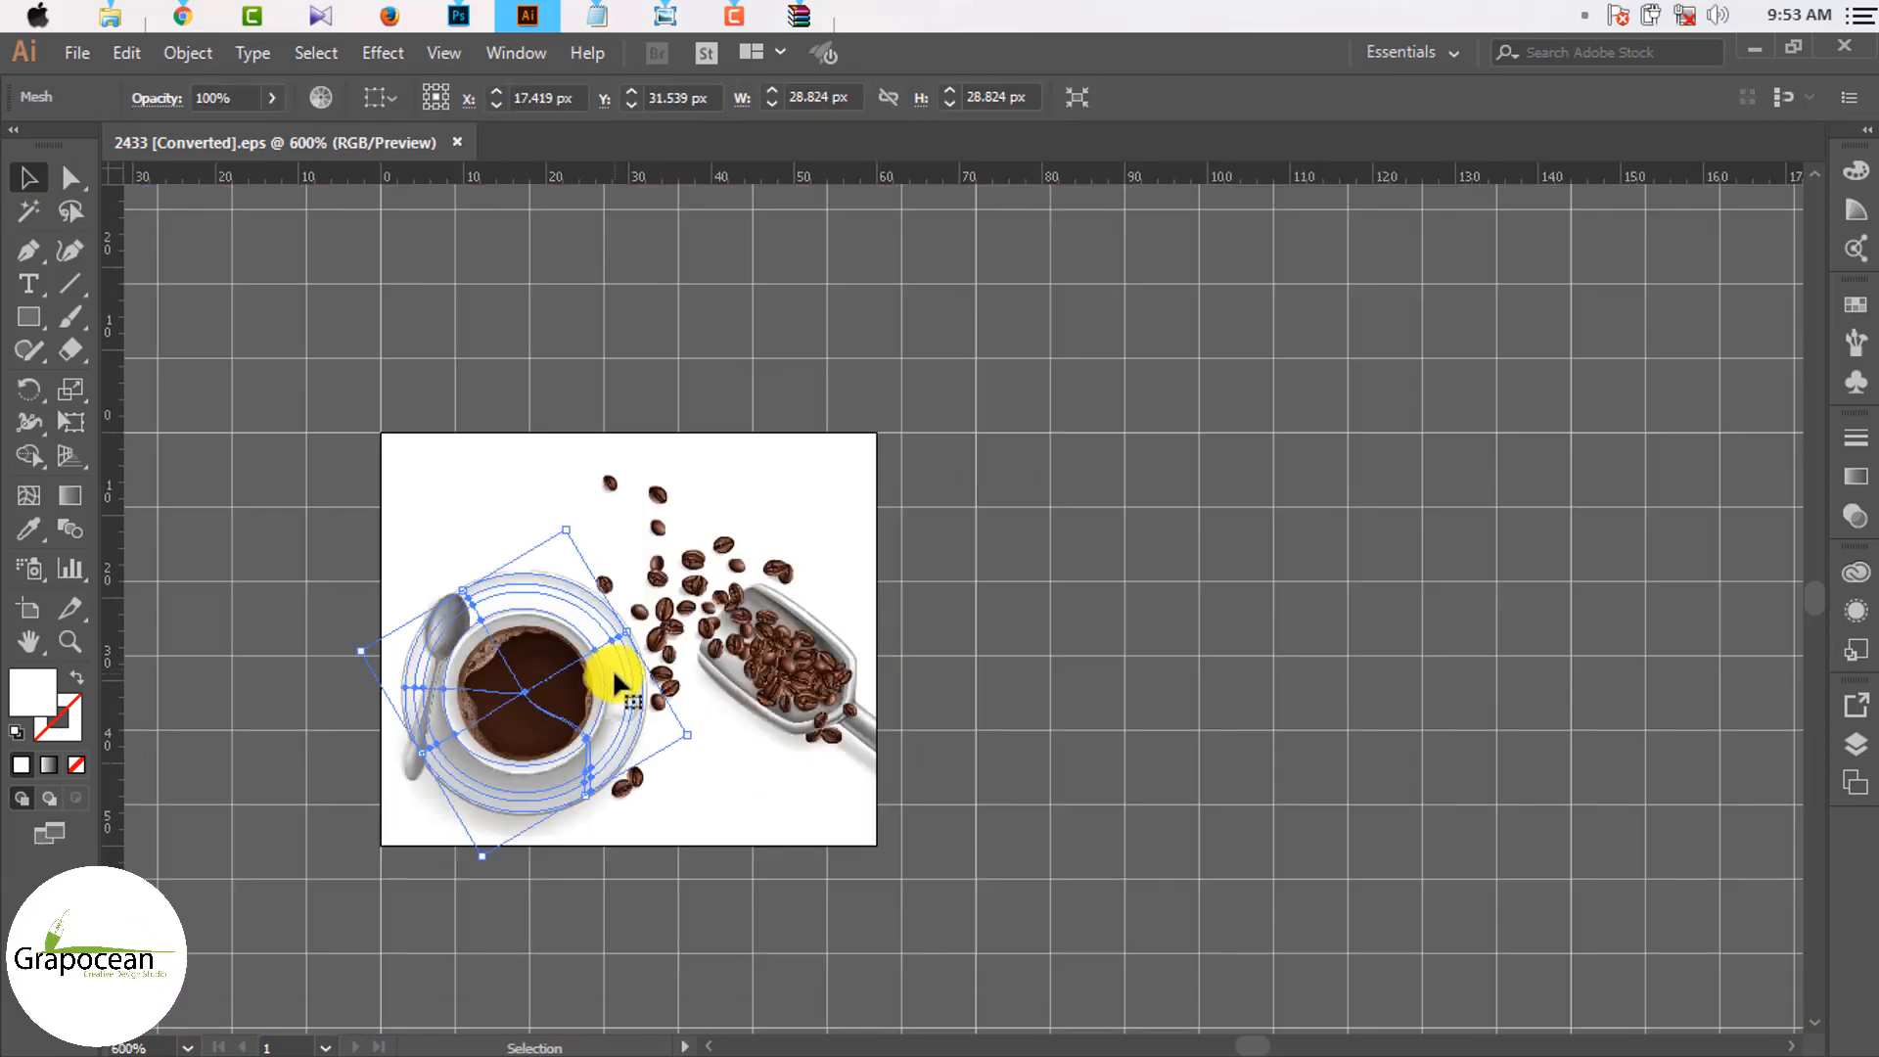
pyautogui.moveTo(613, 667); pyautogui.dragTo(290, 638)
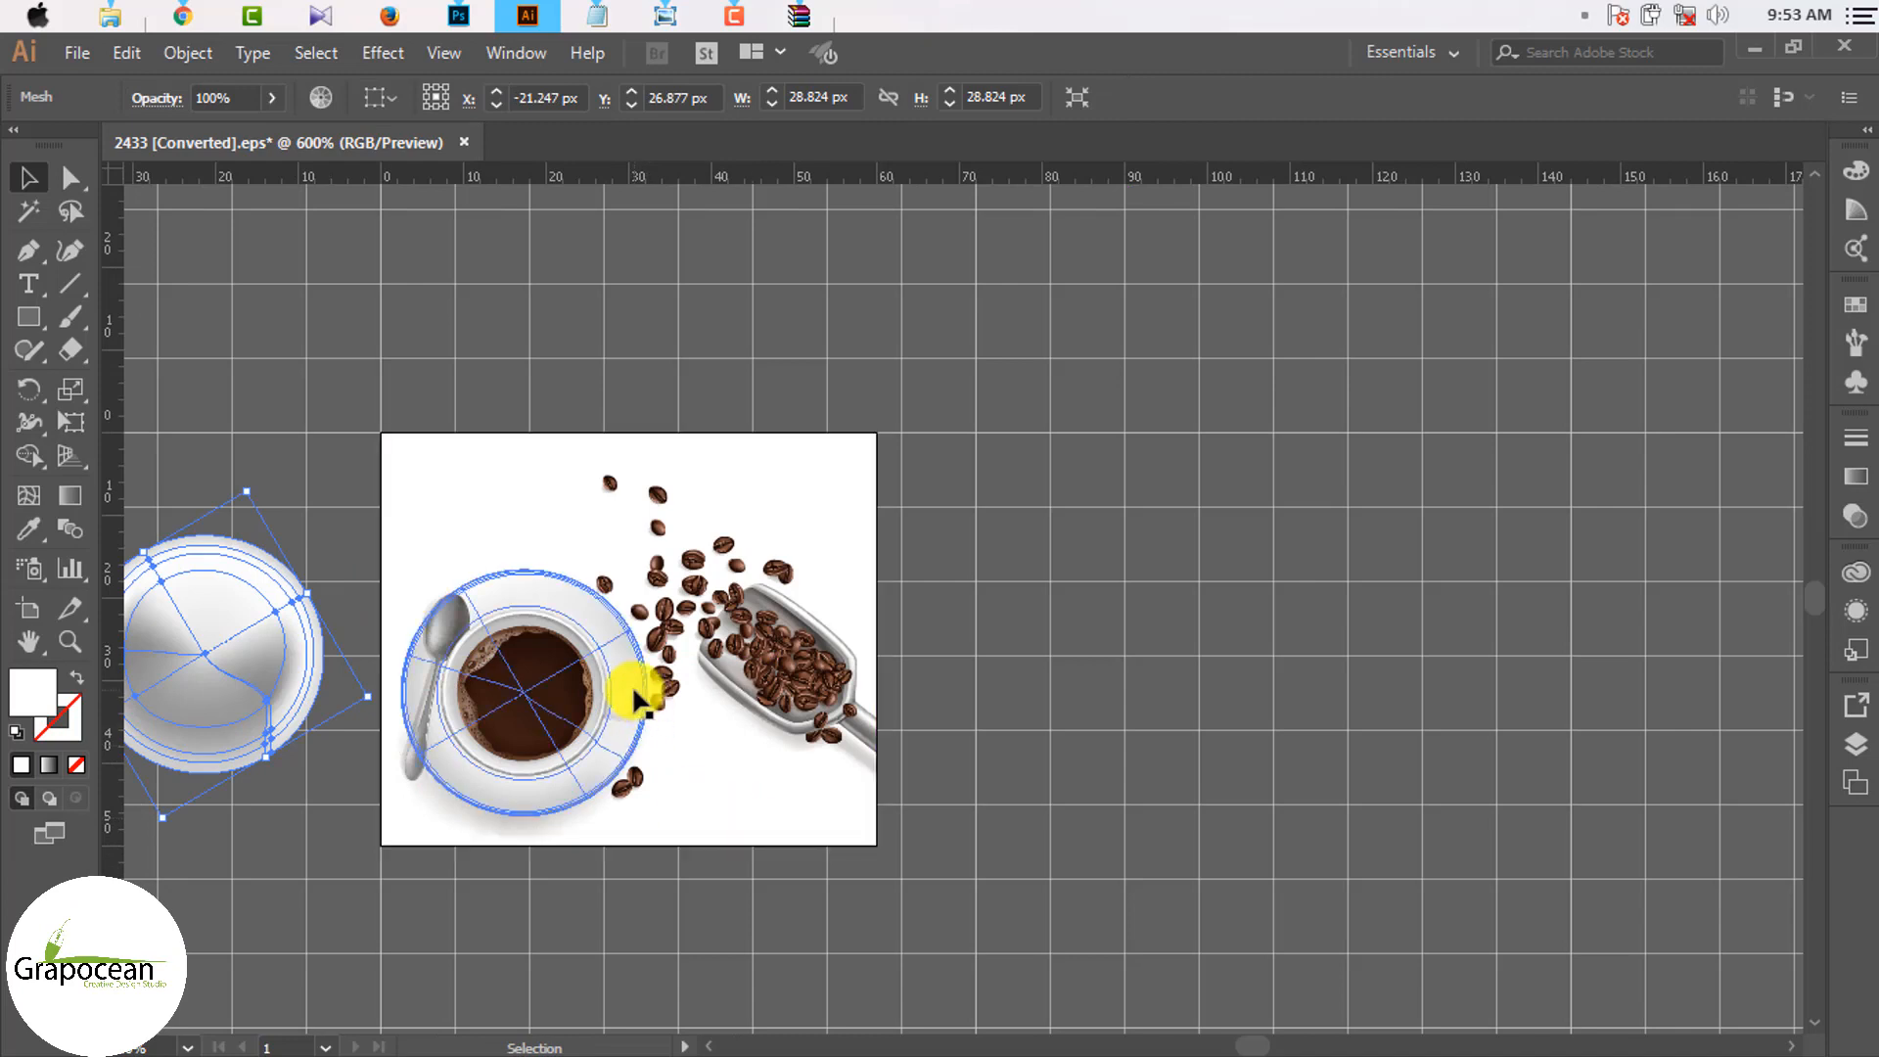
pyautogui.moveTo(631, 691); pyautogui.dragTo(356, 702)
pyautogui.click(587, 704)
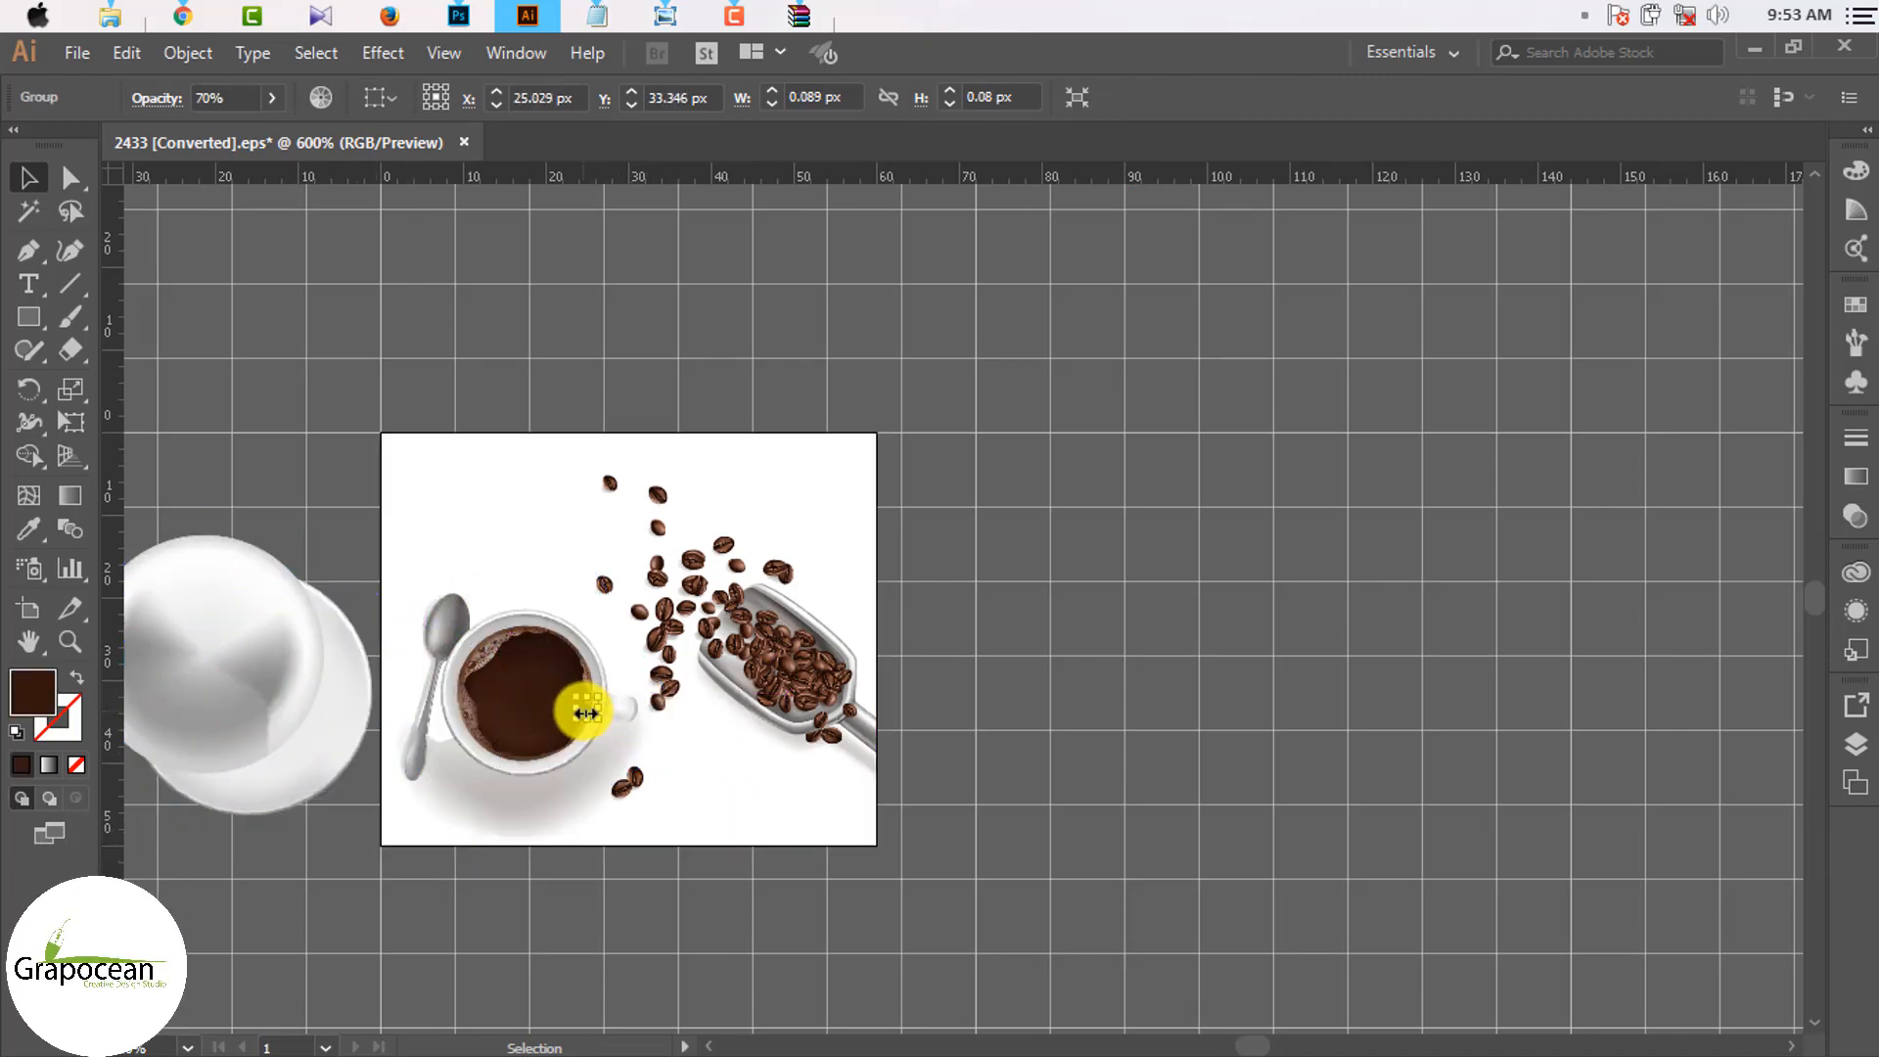
pyautogui.hotkey('ctrl', 'z')
pyautogui.hotkey('ctrl', 'z')
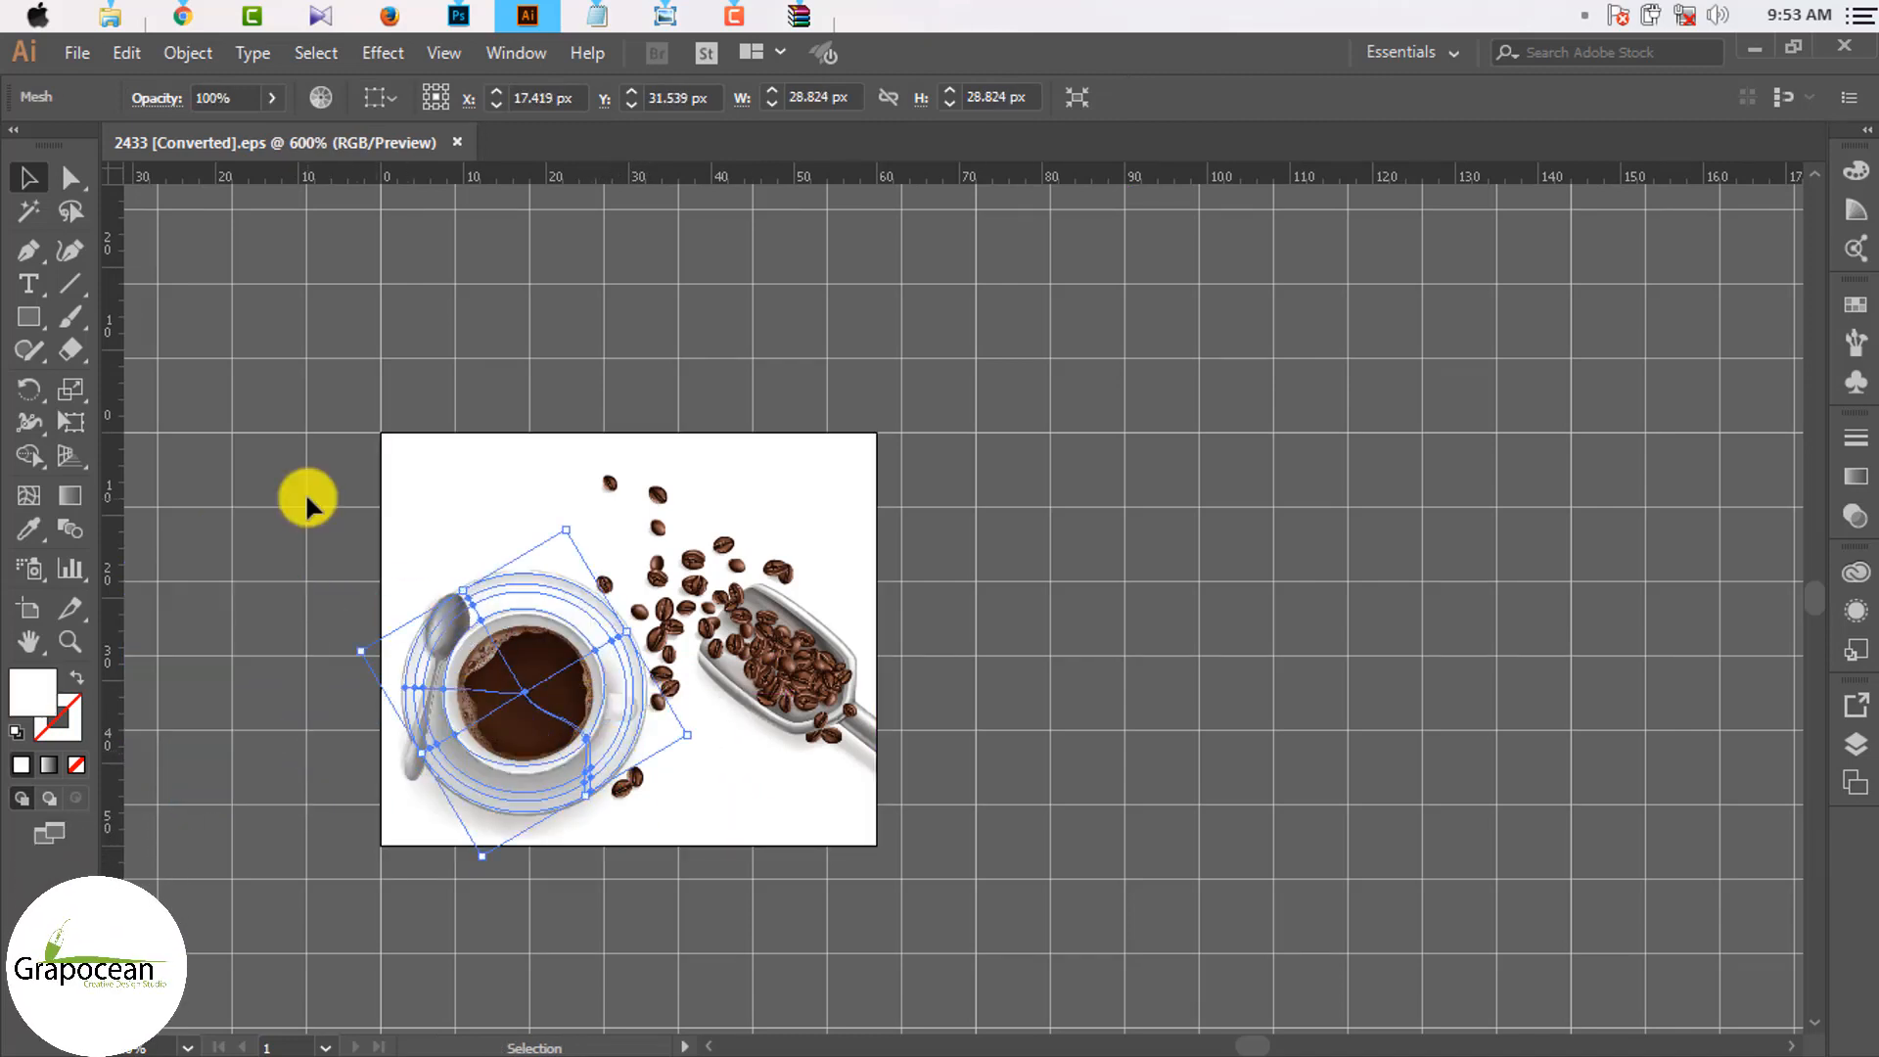
# Step: Move the white background, cup, saucer, spoon and scoop off the artboard to about X 138 px, Y -17 px, leaving the beans in place
pyautogui.click(290, 511)
pyautogui.moveTo(573, 790); pyautogui.dragTo(218, 407)
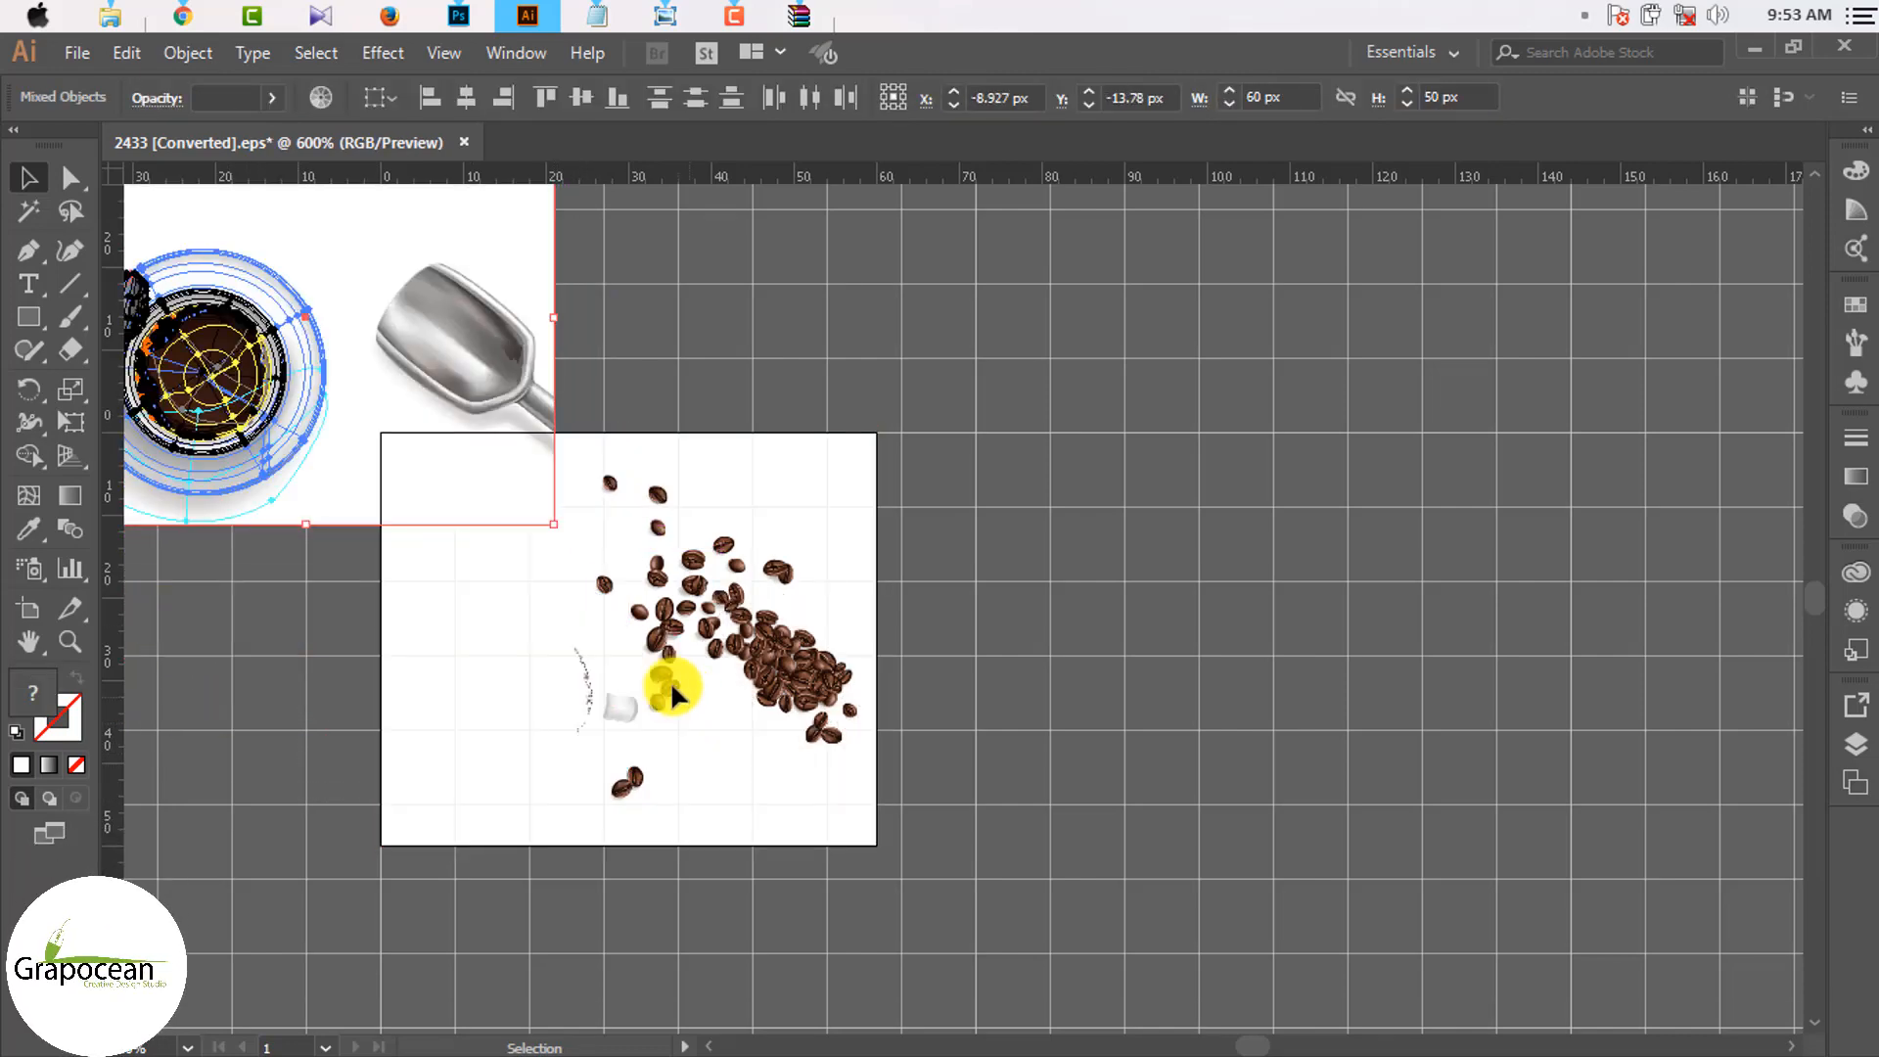
pyautogui.scroll(4, 783, 575)
pyautogui.scroll(-7, 791, 577)
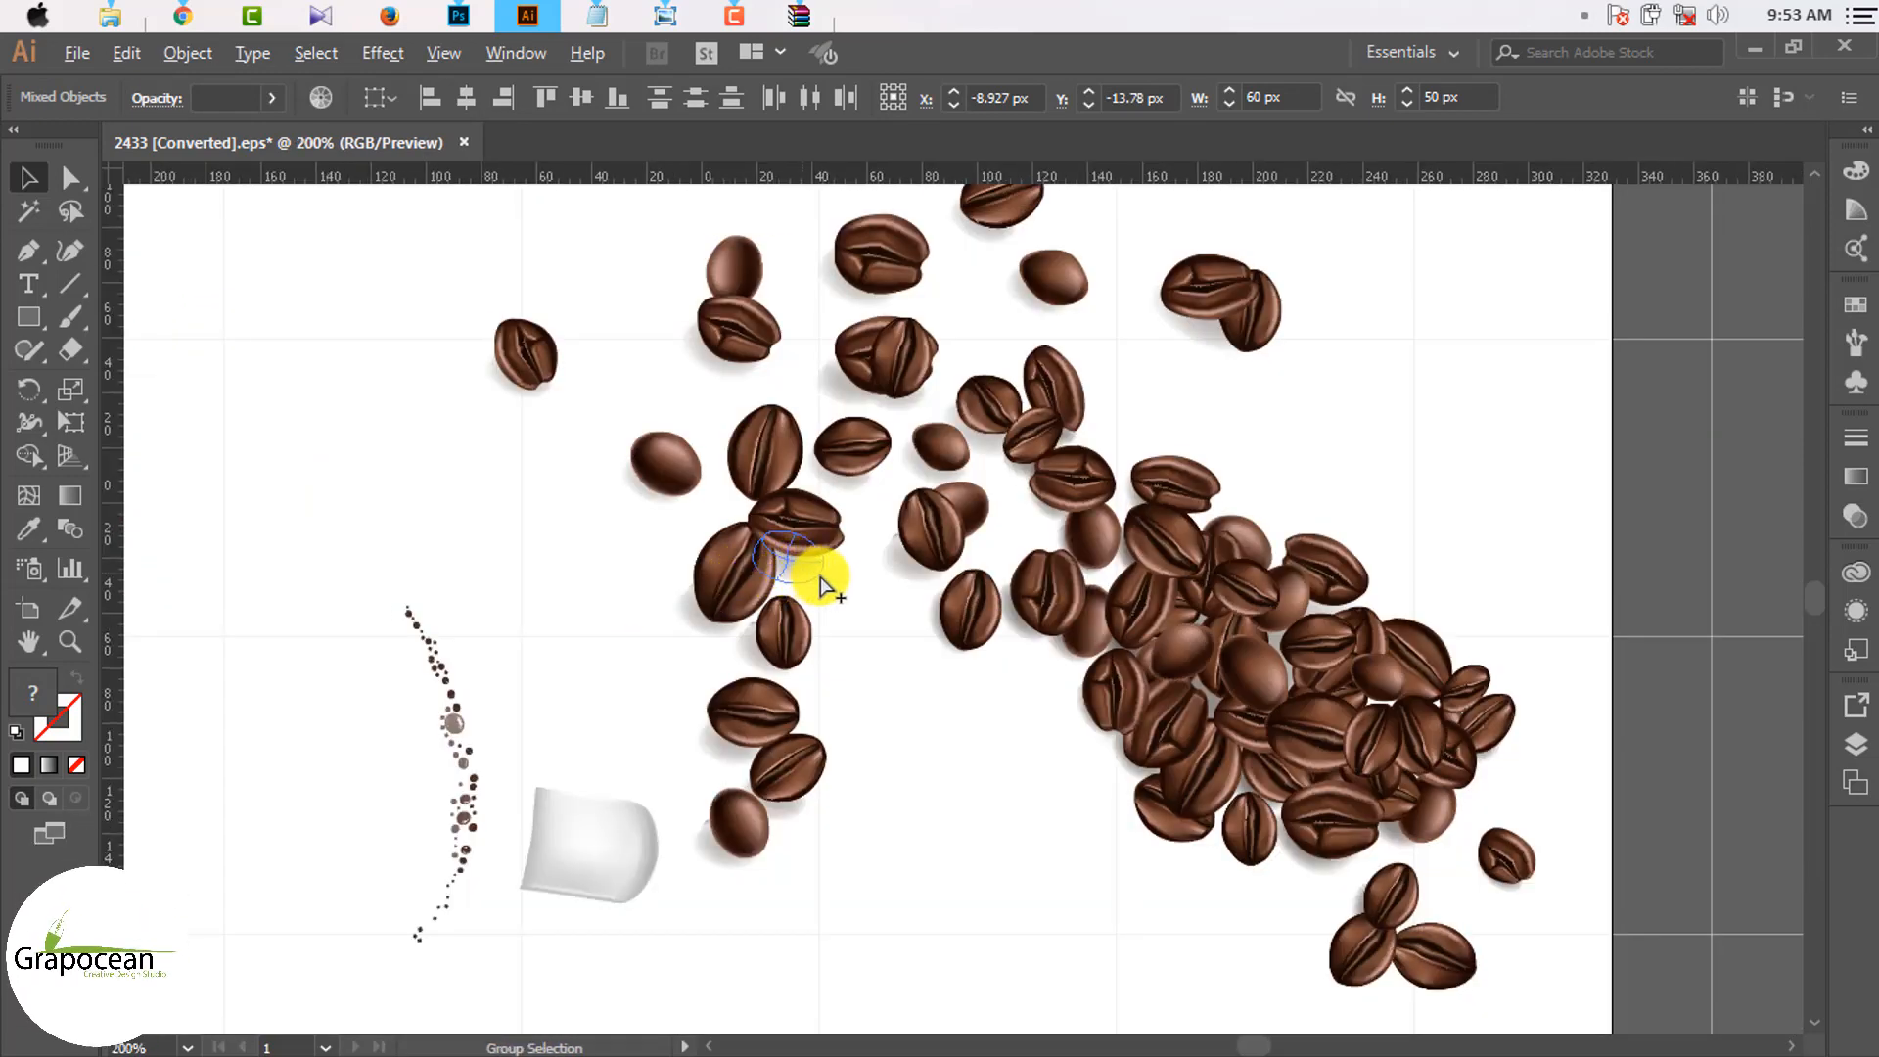
pyautogui.scroll(-2, 820, 578)
pyautogui.scroll(3, 821, 587)
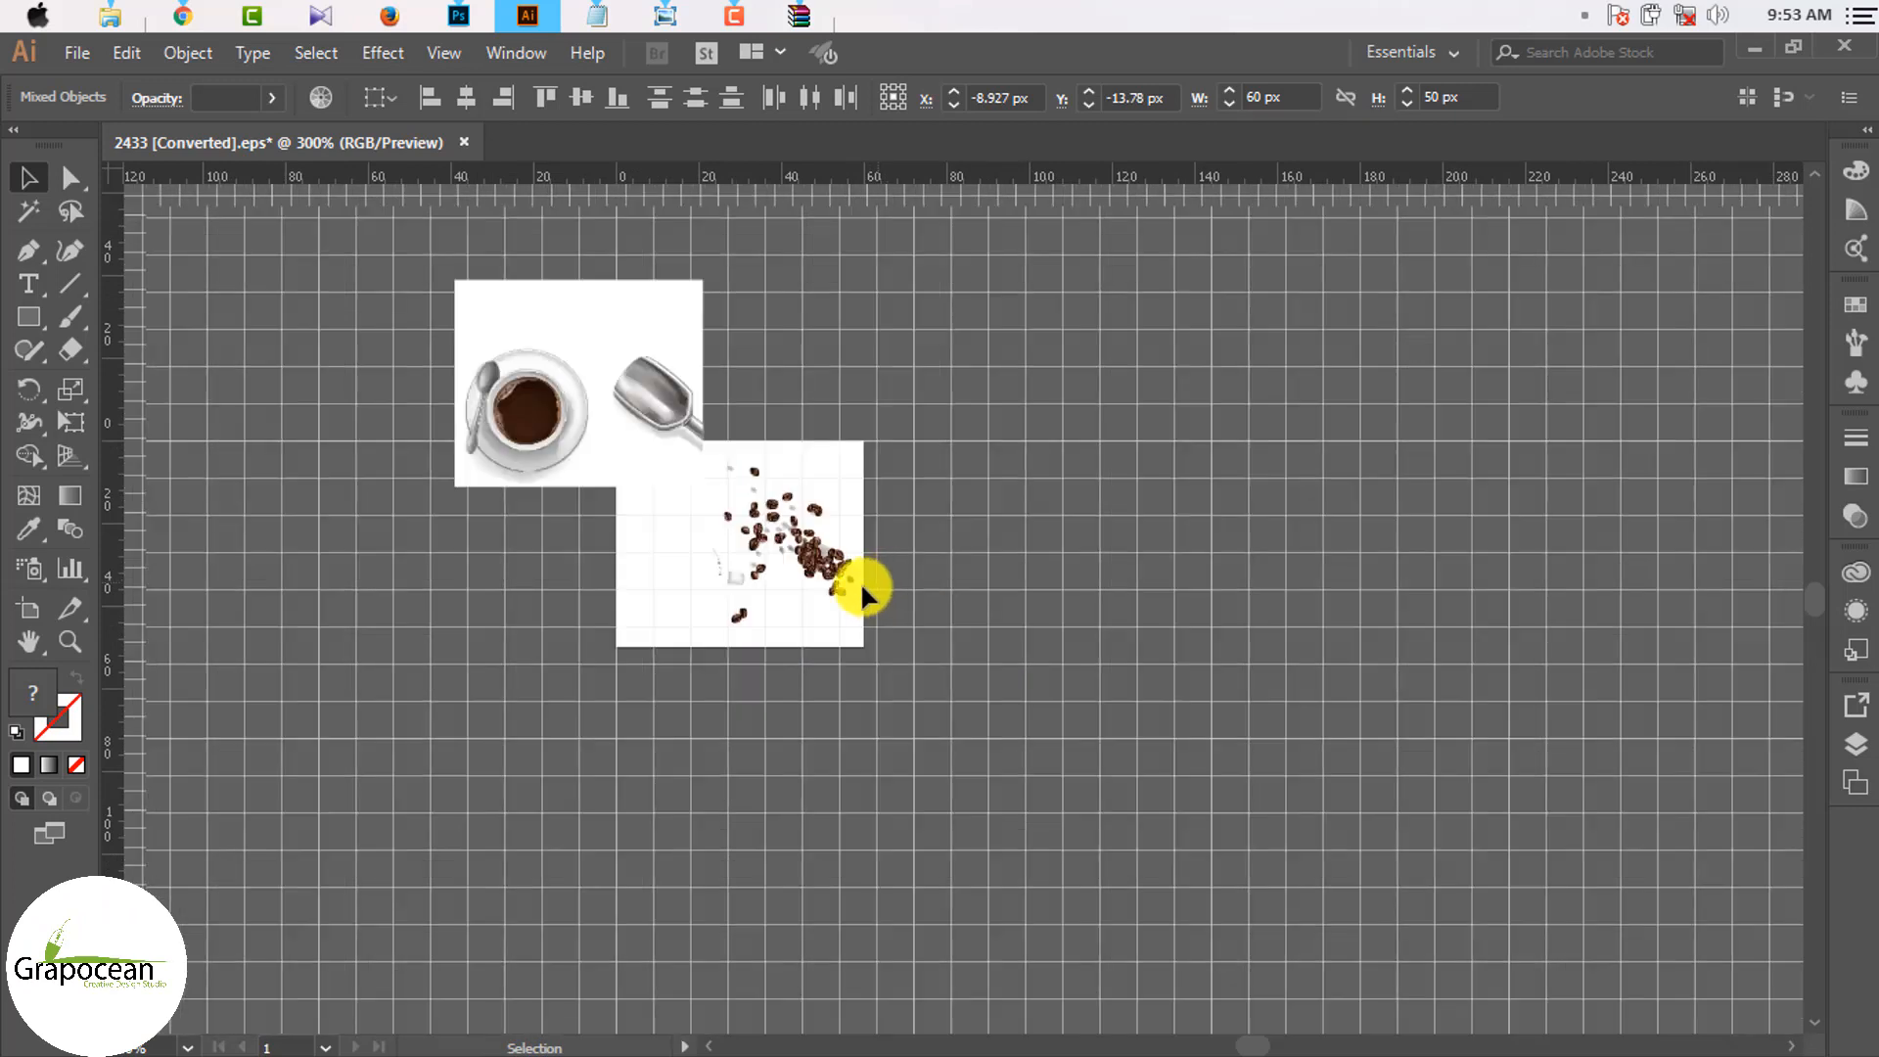
pyautogui.scroll(3, 851, 585)
pyautogui.scroll(-2, 839, 587)
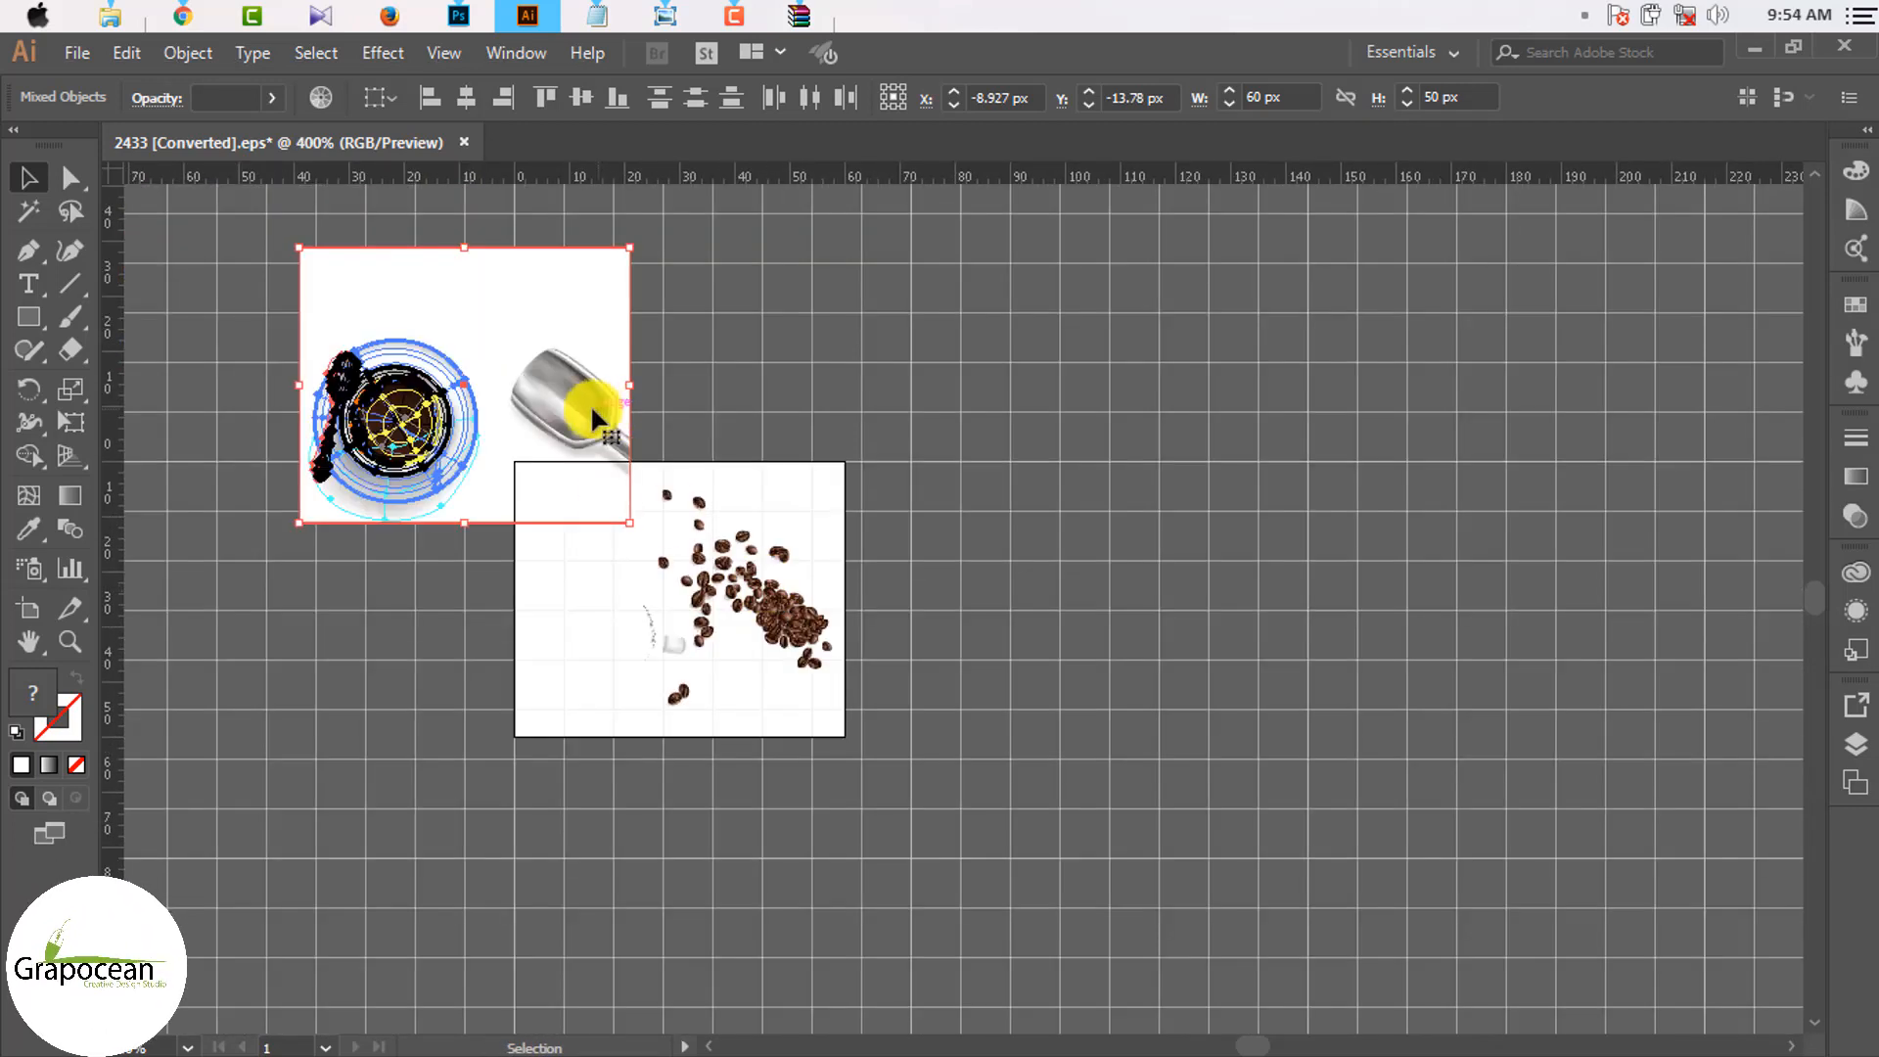
pyautogui.moveTo(808, 411); pyautogui.dragTo(895, 603)
# Step: Delete the leftover cup handle and the strip of coffee bubbles beside the beans
pyautogui.scroll(5, 688, 646)
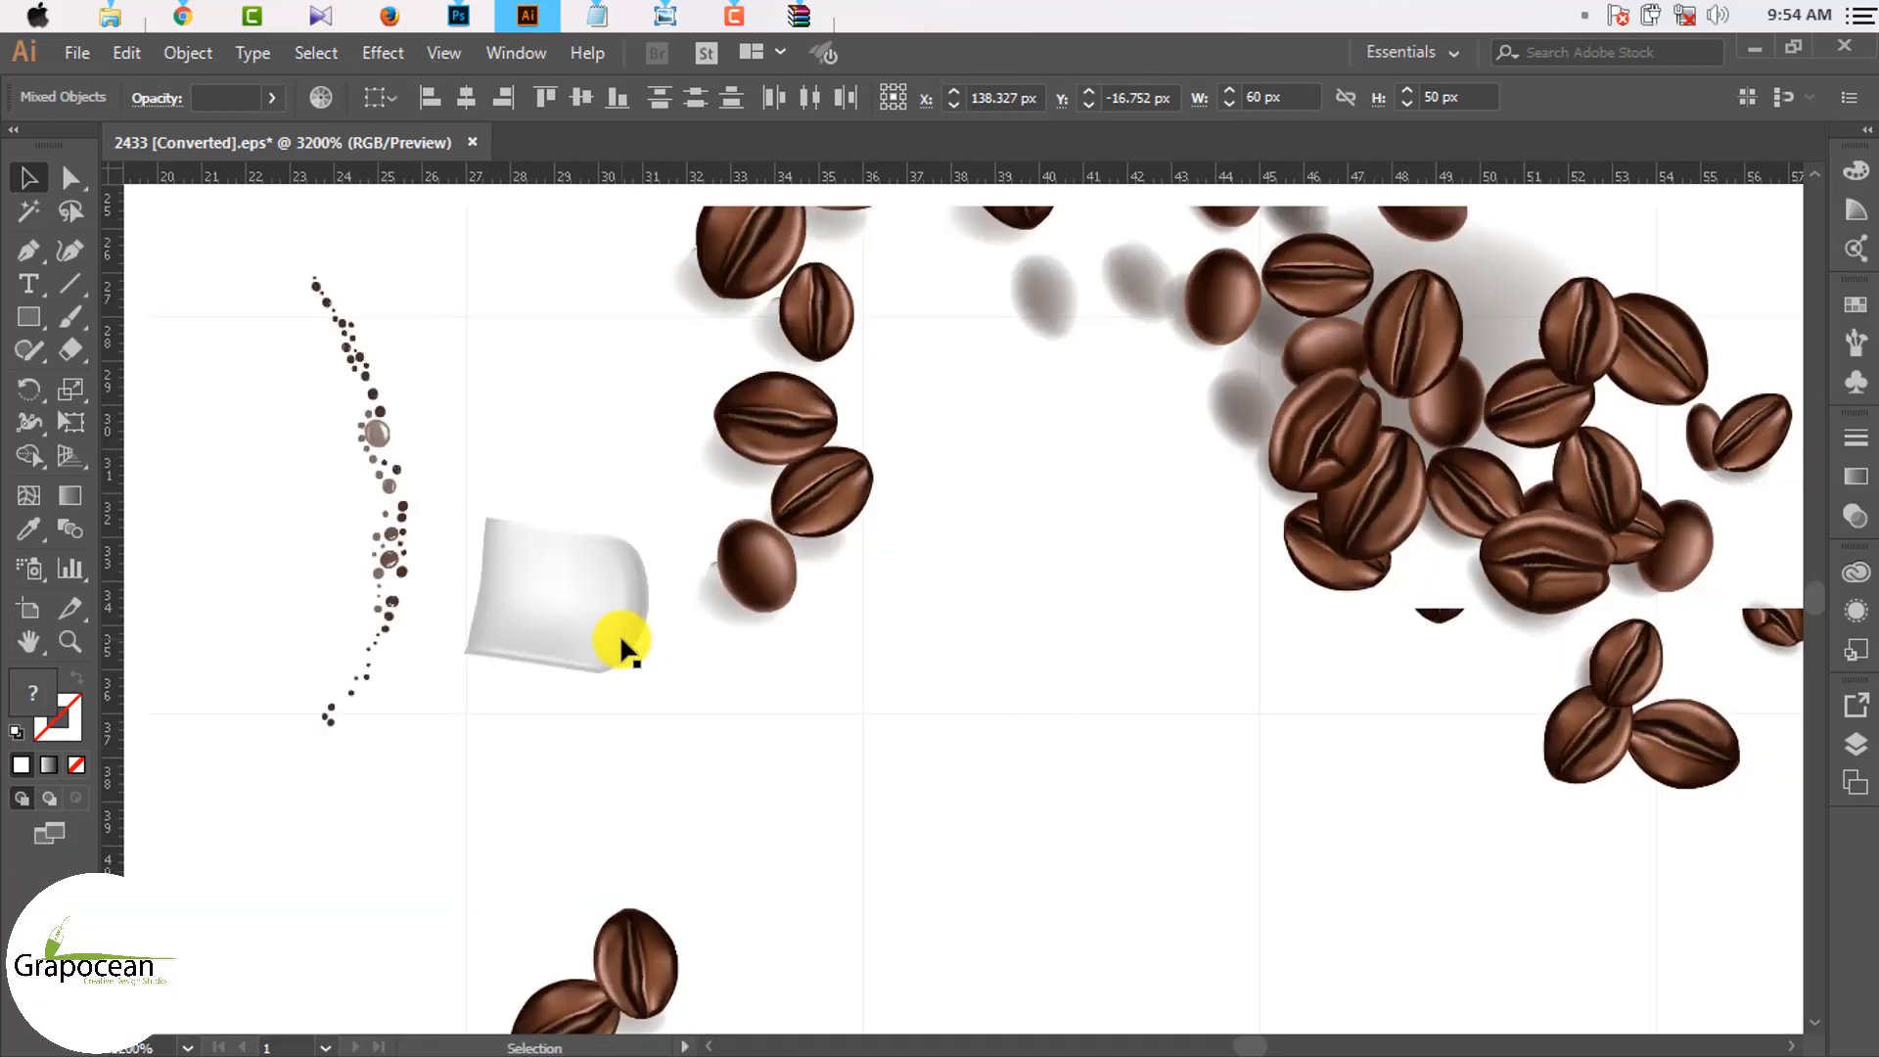
pyautogui.click(580, 641)
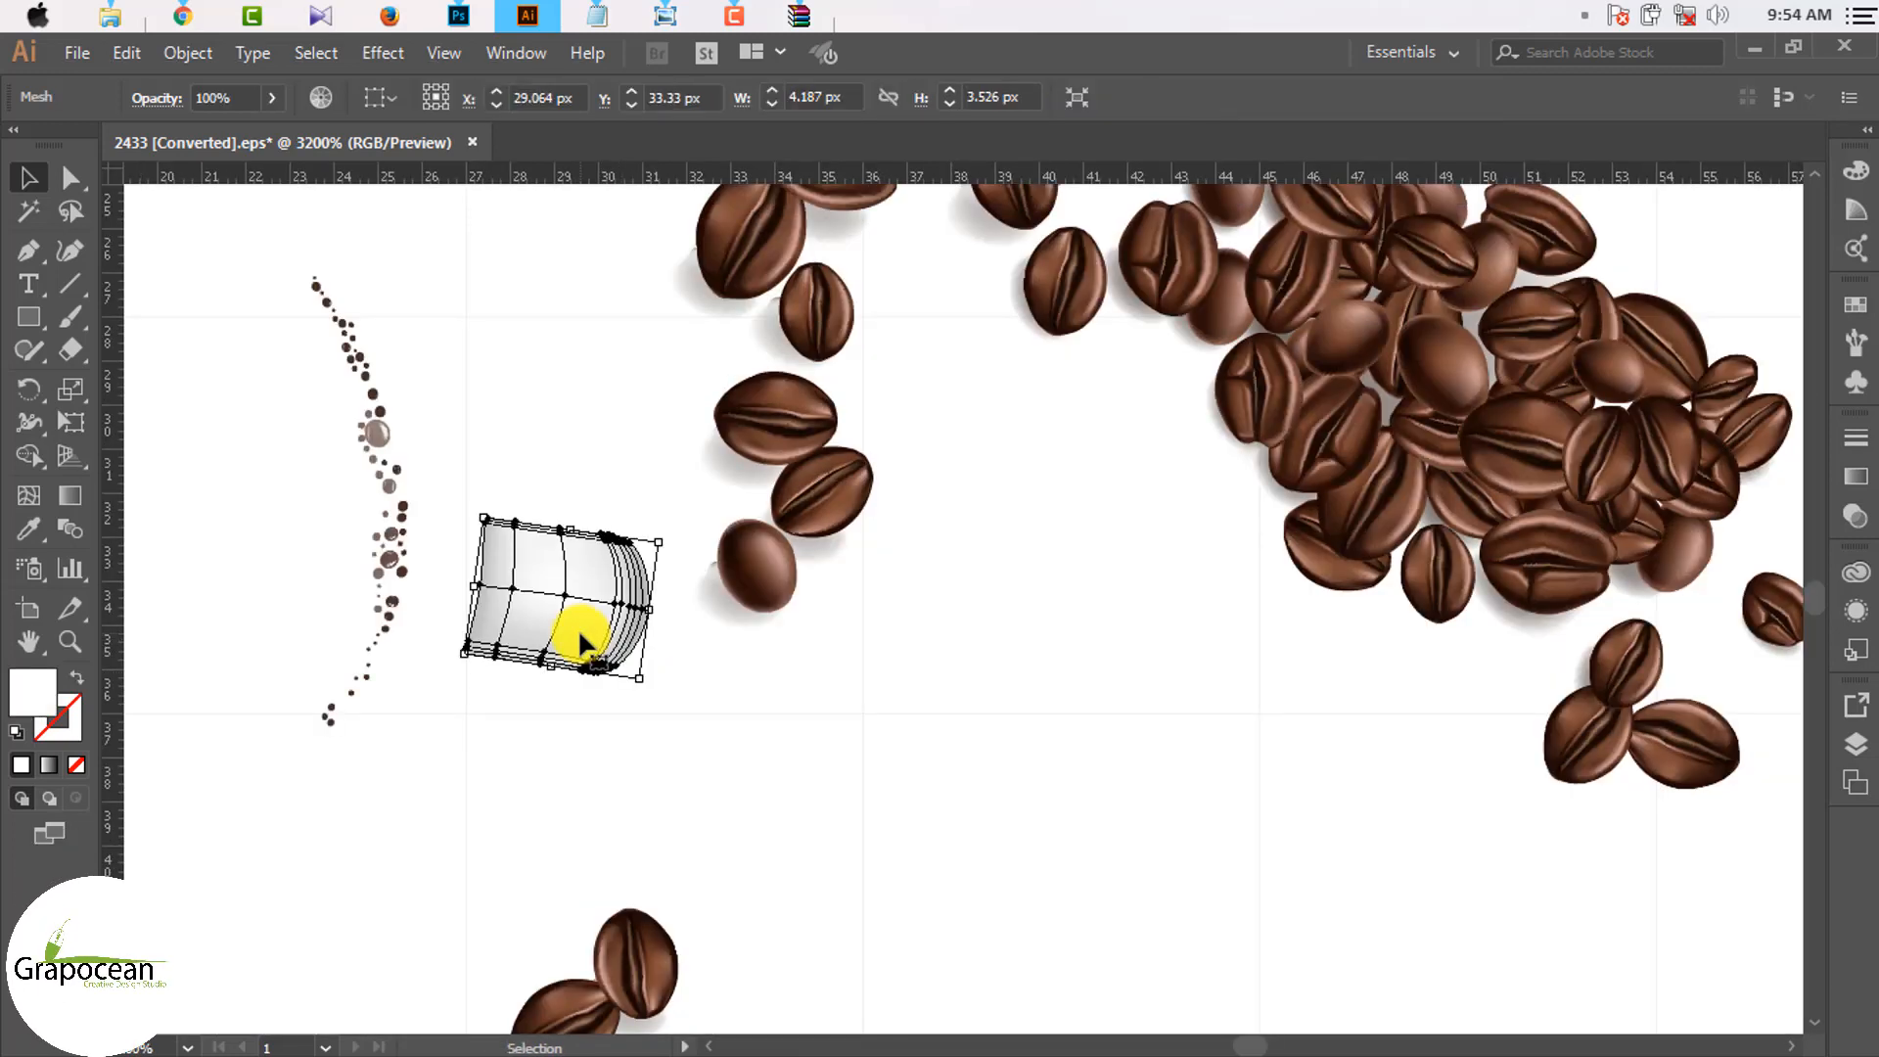
pyautogui.press('Delete')
pyautogui.moveTo(566, 603); pyautogui.dragTo(278, 254)
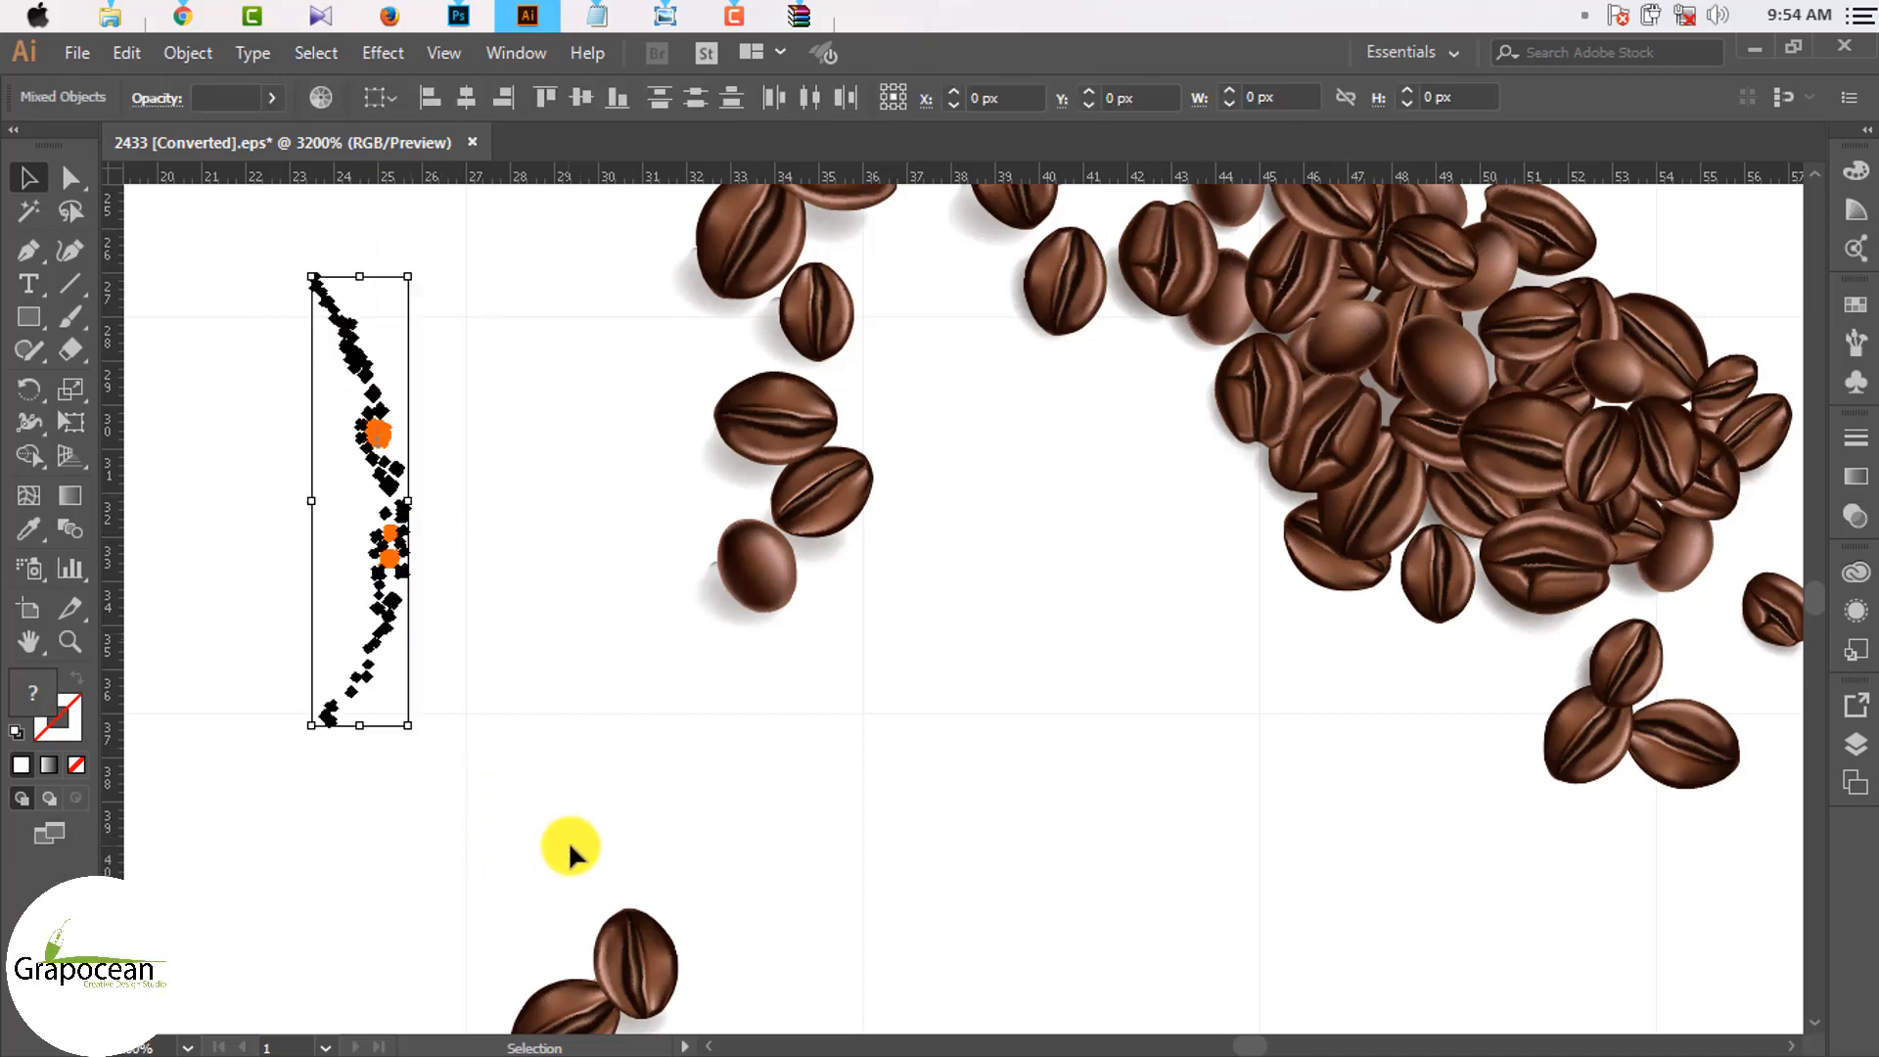
pyautogui.press('Delete')
pyautogui.scroll(-5, 832, 665)
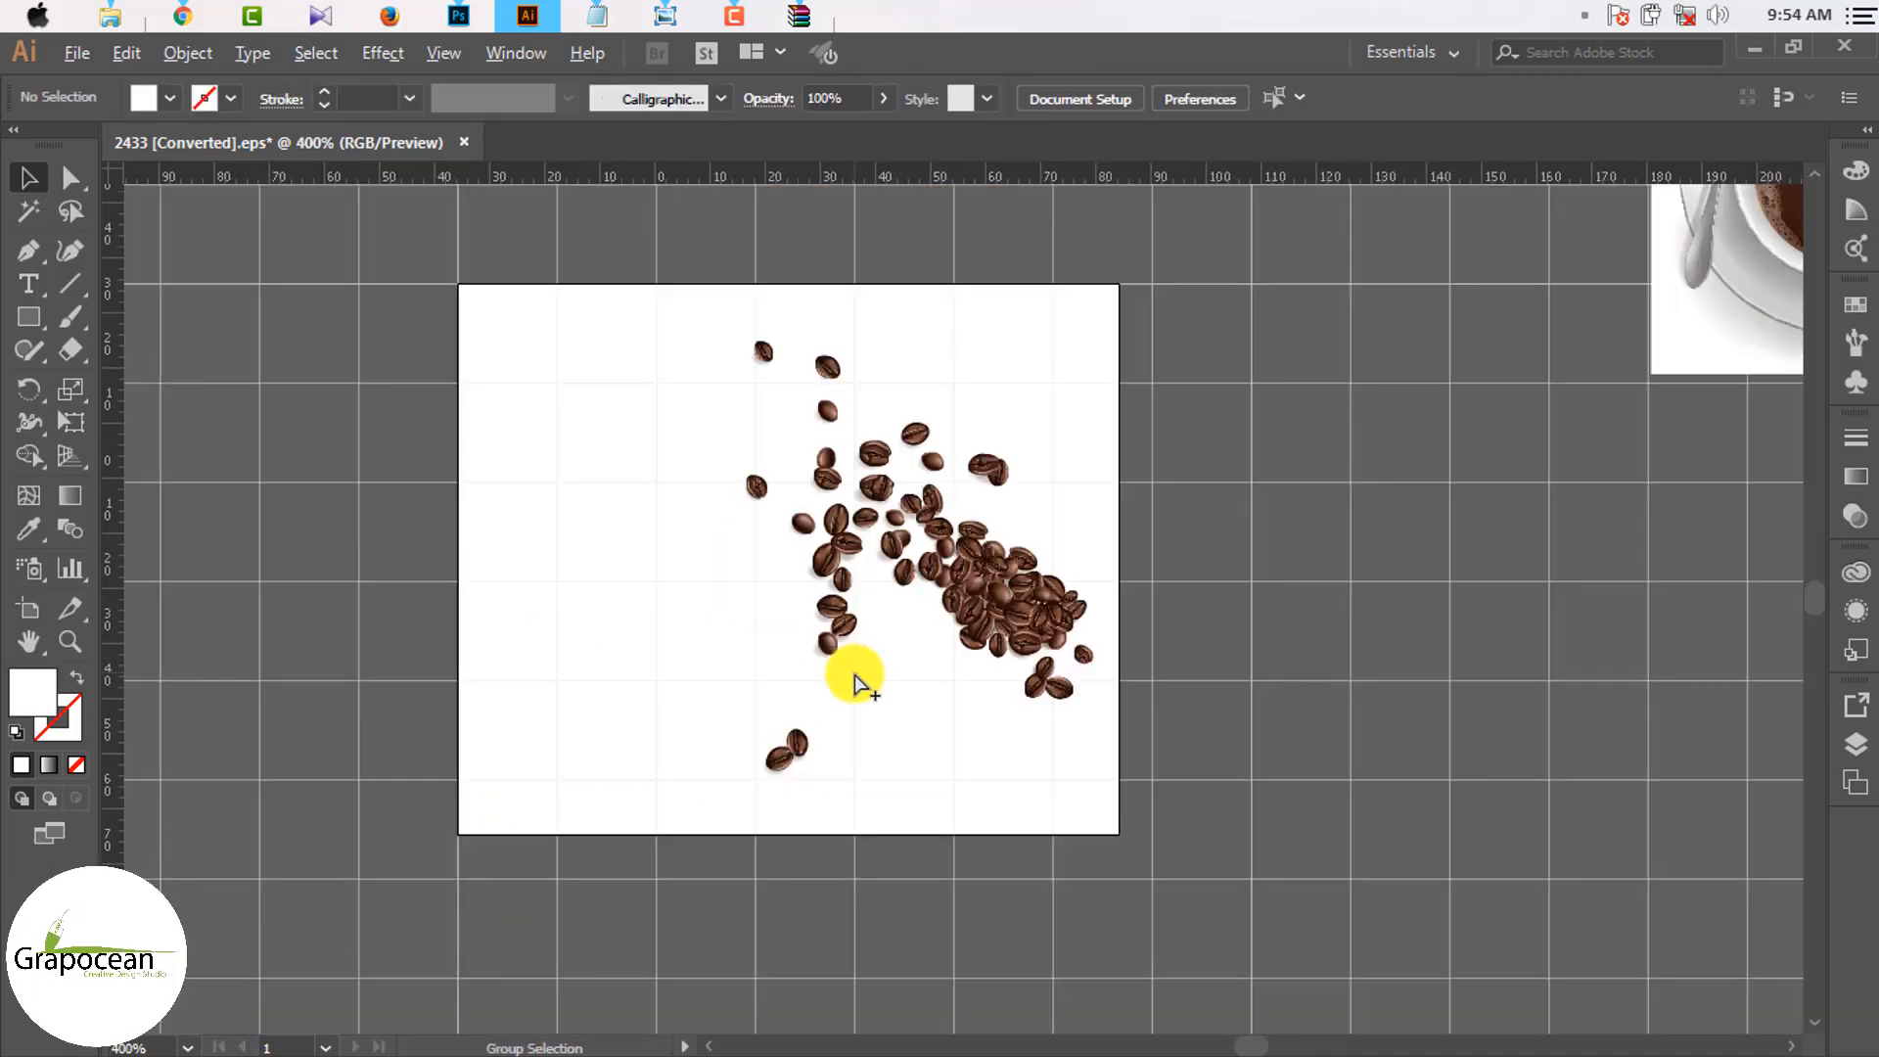
# Step: Select all the coffee beans on the artboard and bring them into the coffee cup packaging document in Photoshop
pyautogui.scroll(1, 855, 662)
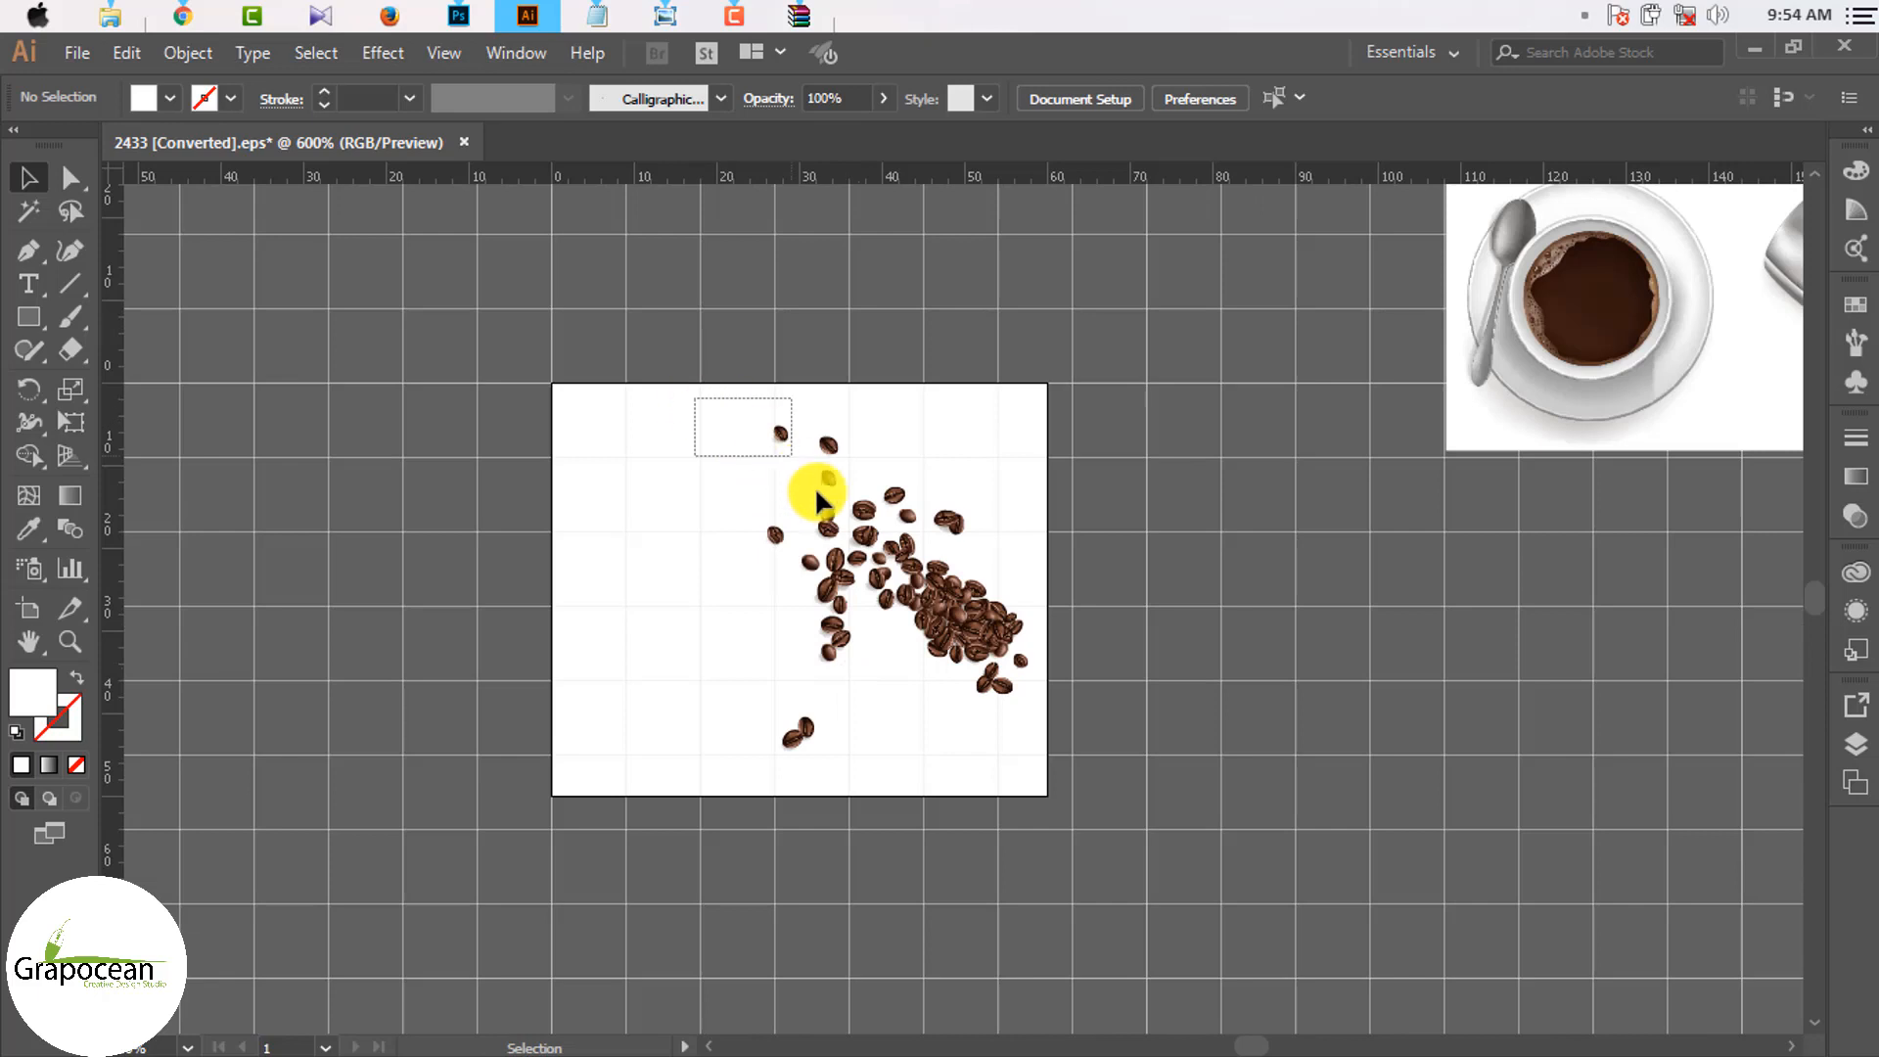
pyautogui.moveTo(817, 499); pyautogui.dragTo(1029, 779)
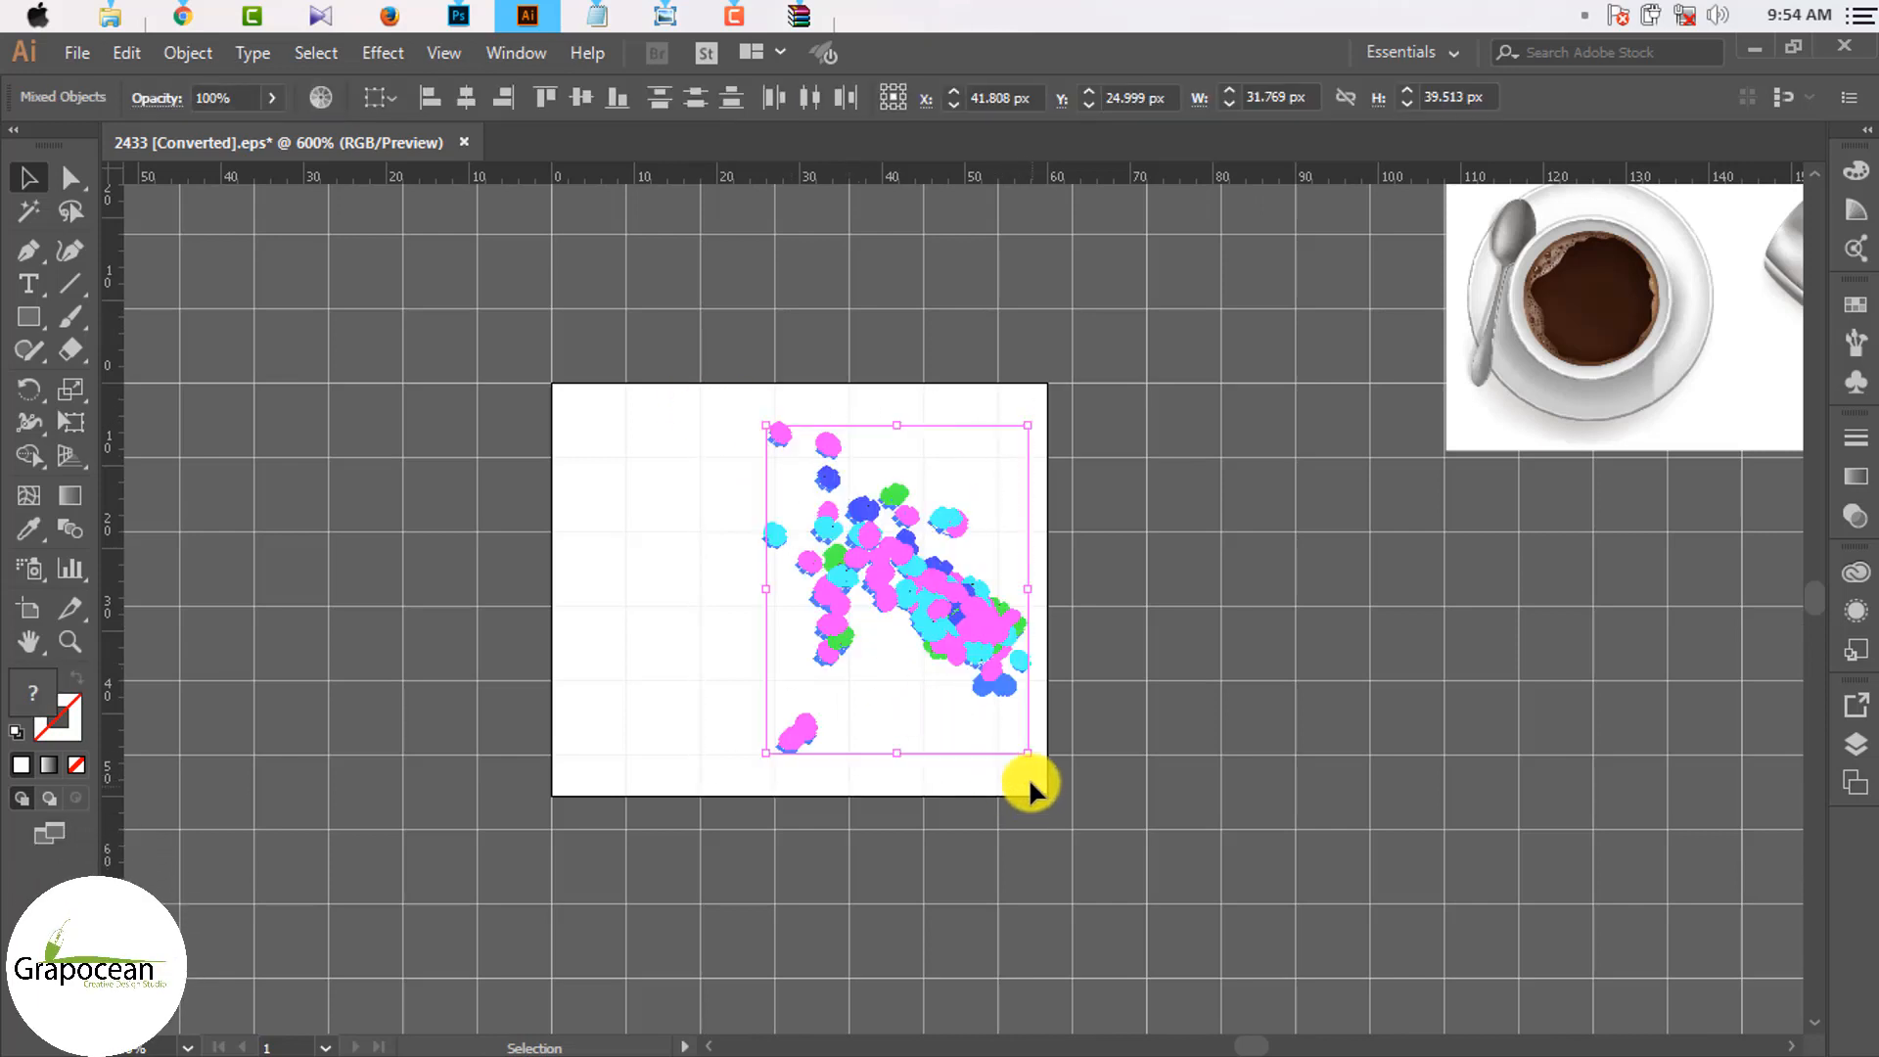
pyautogui.moveTo(859, 506); pyautogui.dragTo(687, 458)
pyautogui.moveTo(777, 565); pyautogui.dragTo(781, 579)
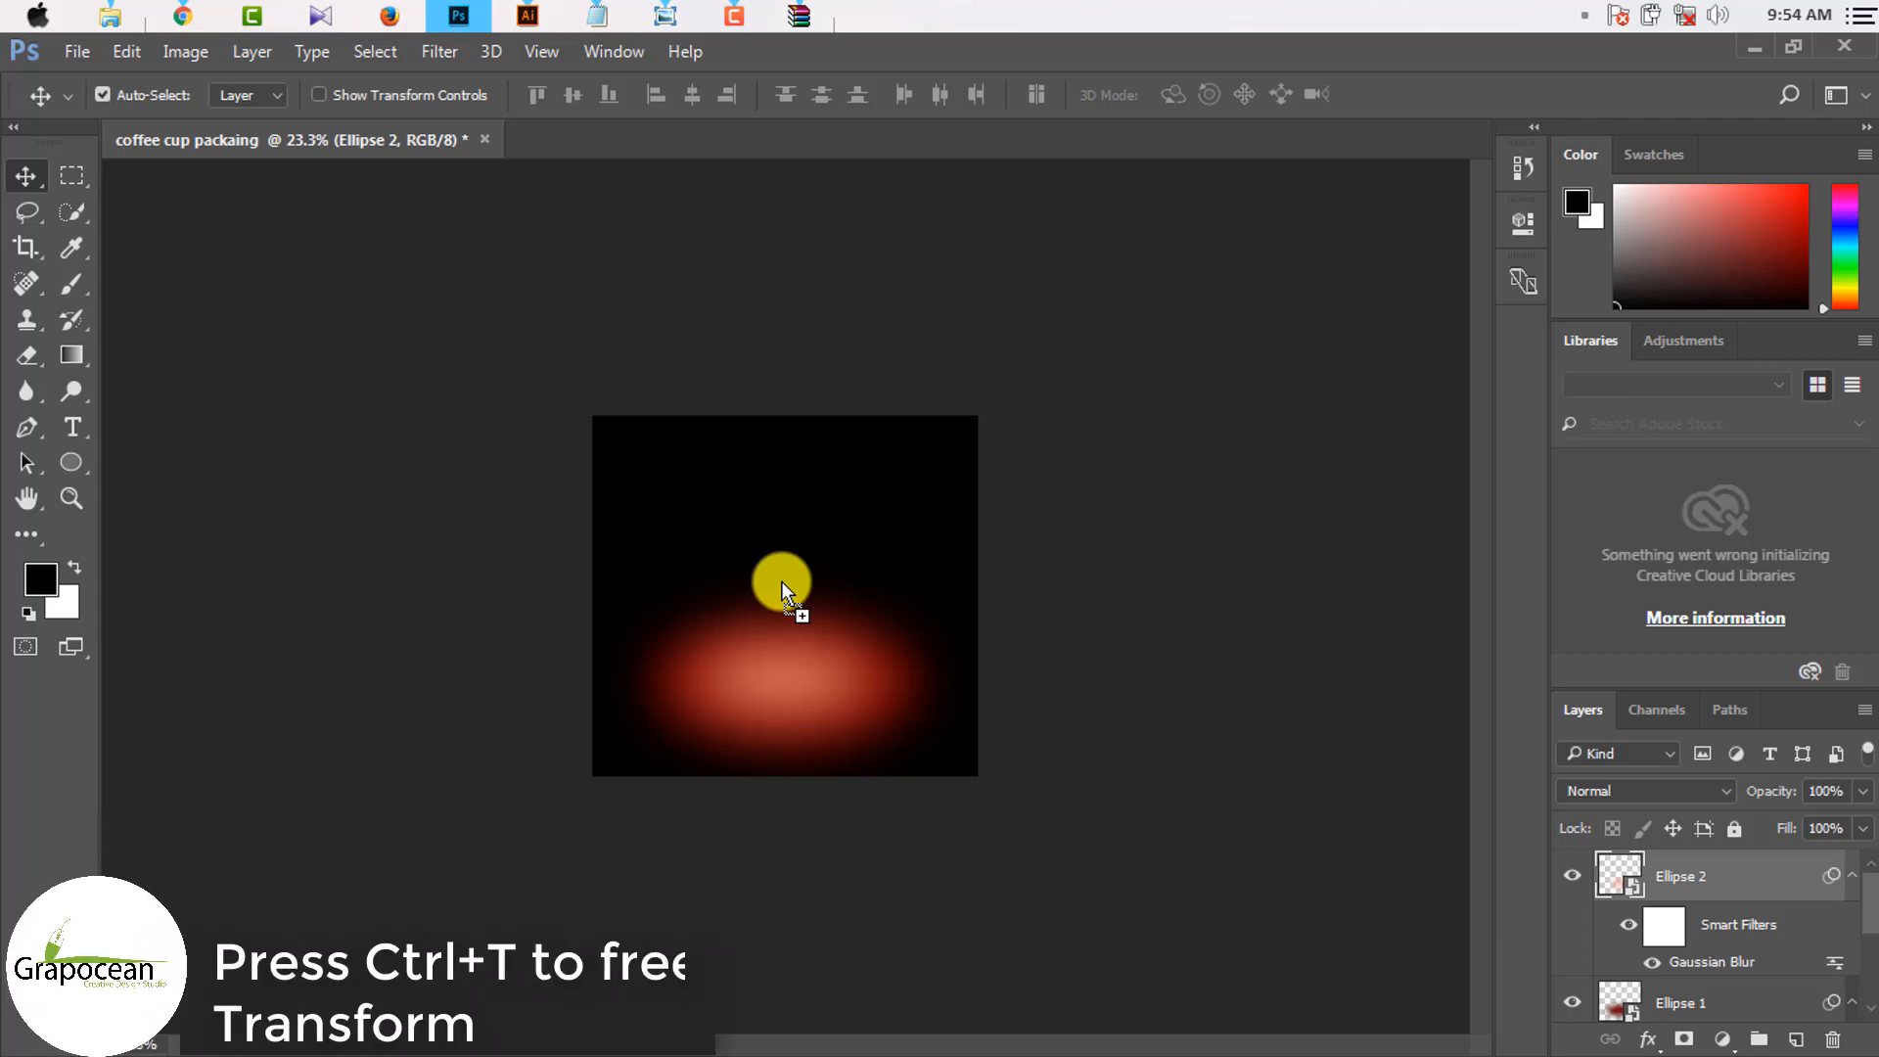
# Step: Transform the placed beans to about 337% size, rotated -90.18° and centred on the glow at X 593 px, Y 784 px
pyautogui.hotkey('ctrl', 't')
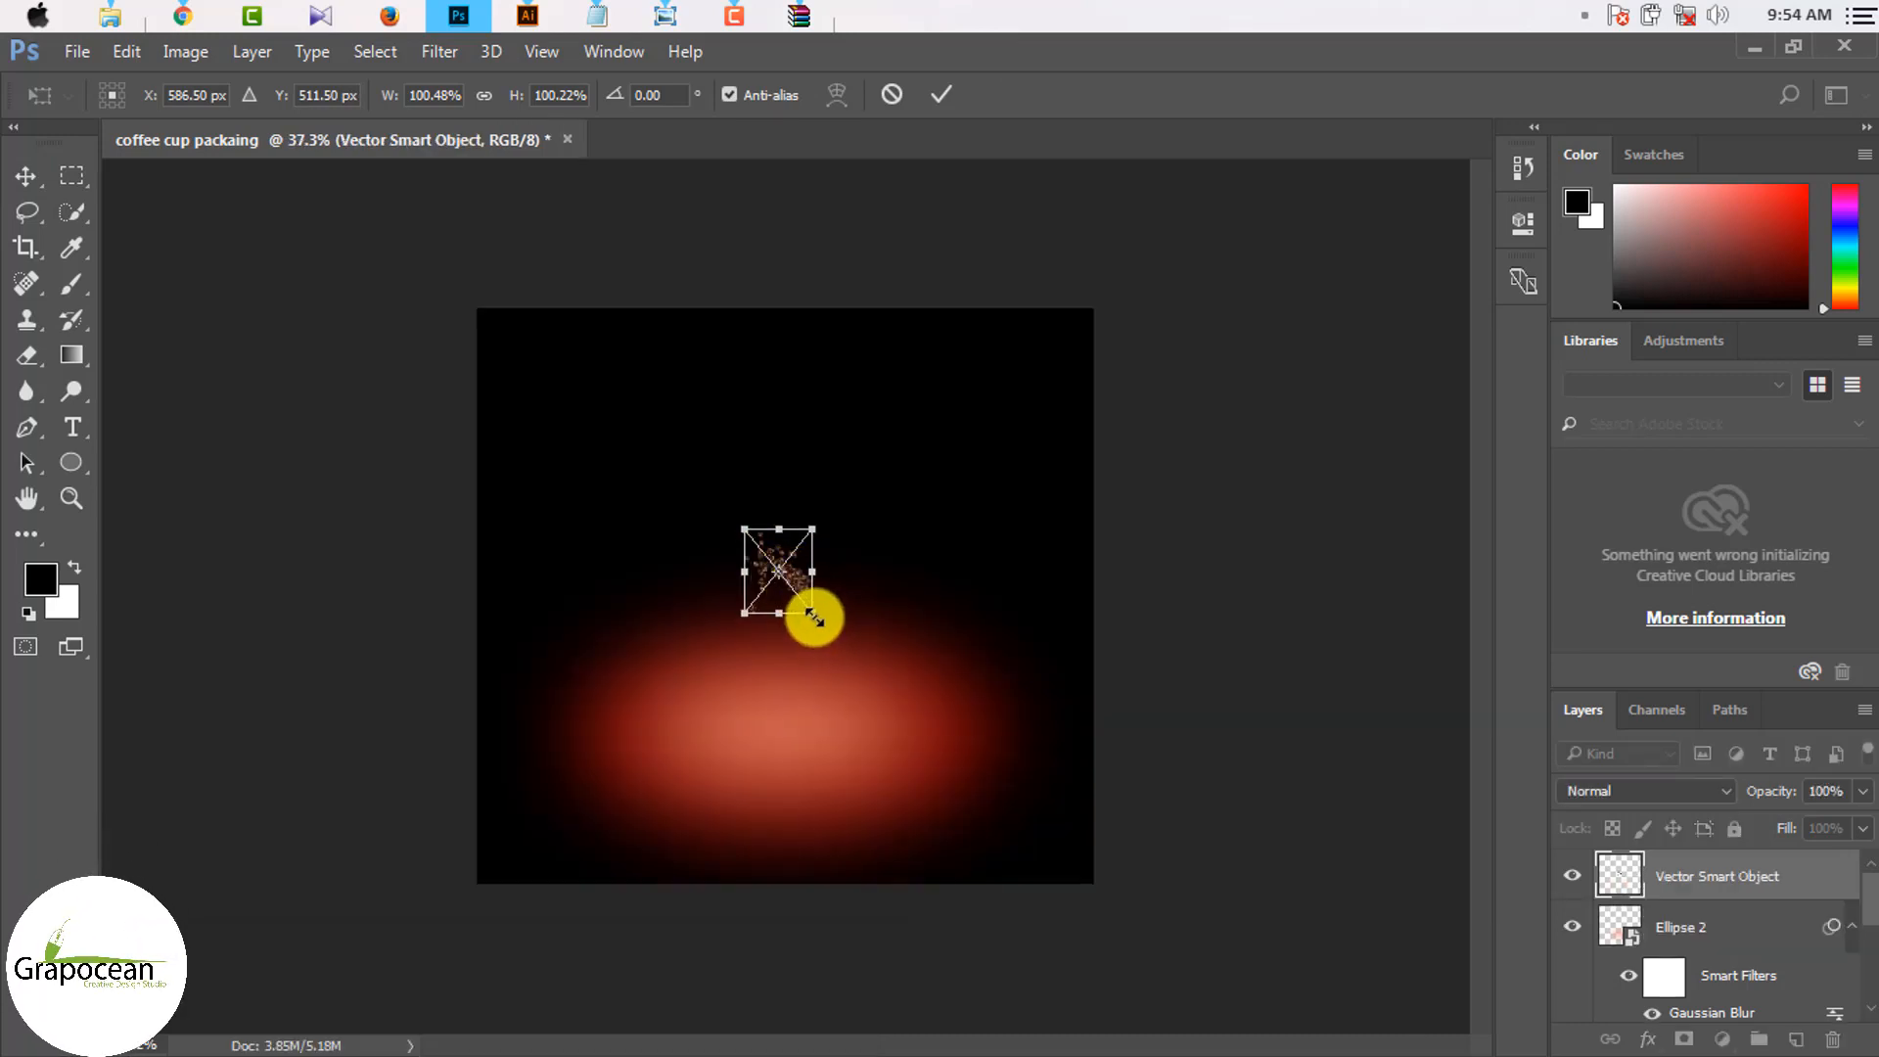
pyautogui.moveTo(814, 617); pyautogui.dragTo(915, 700)
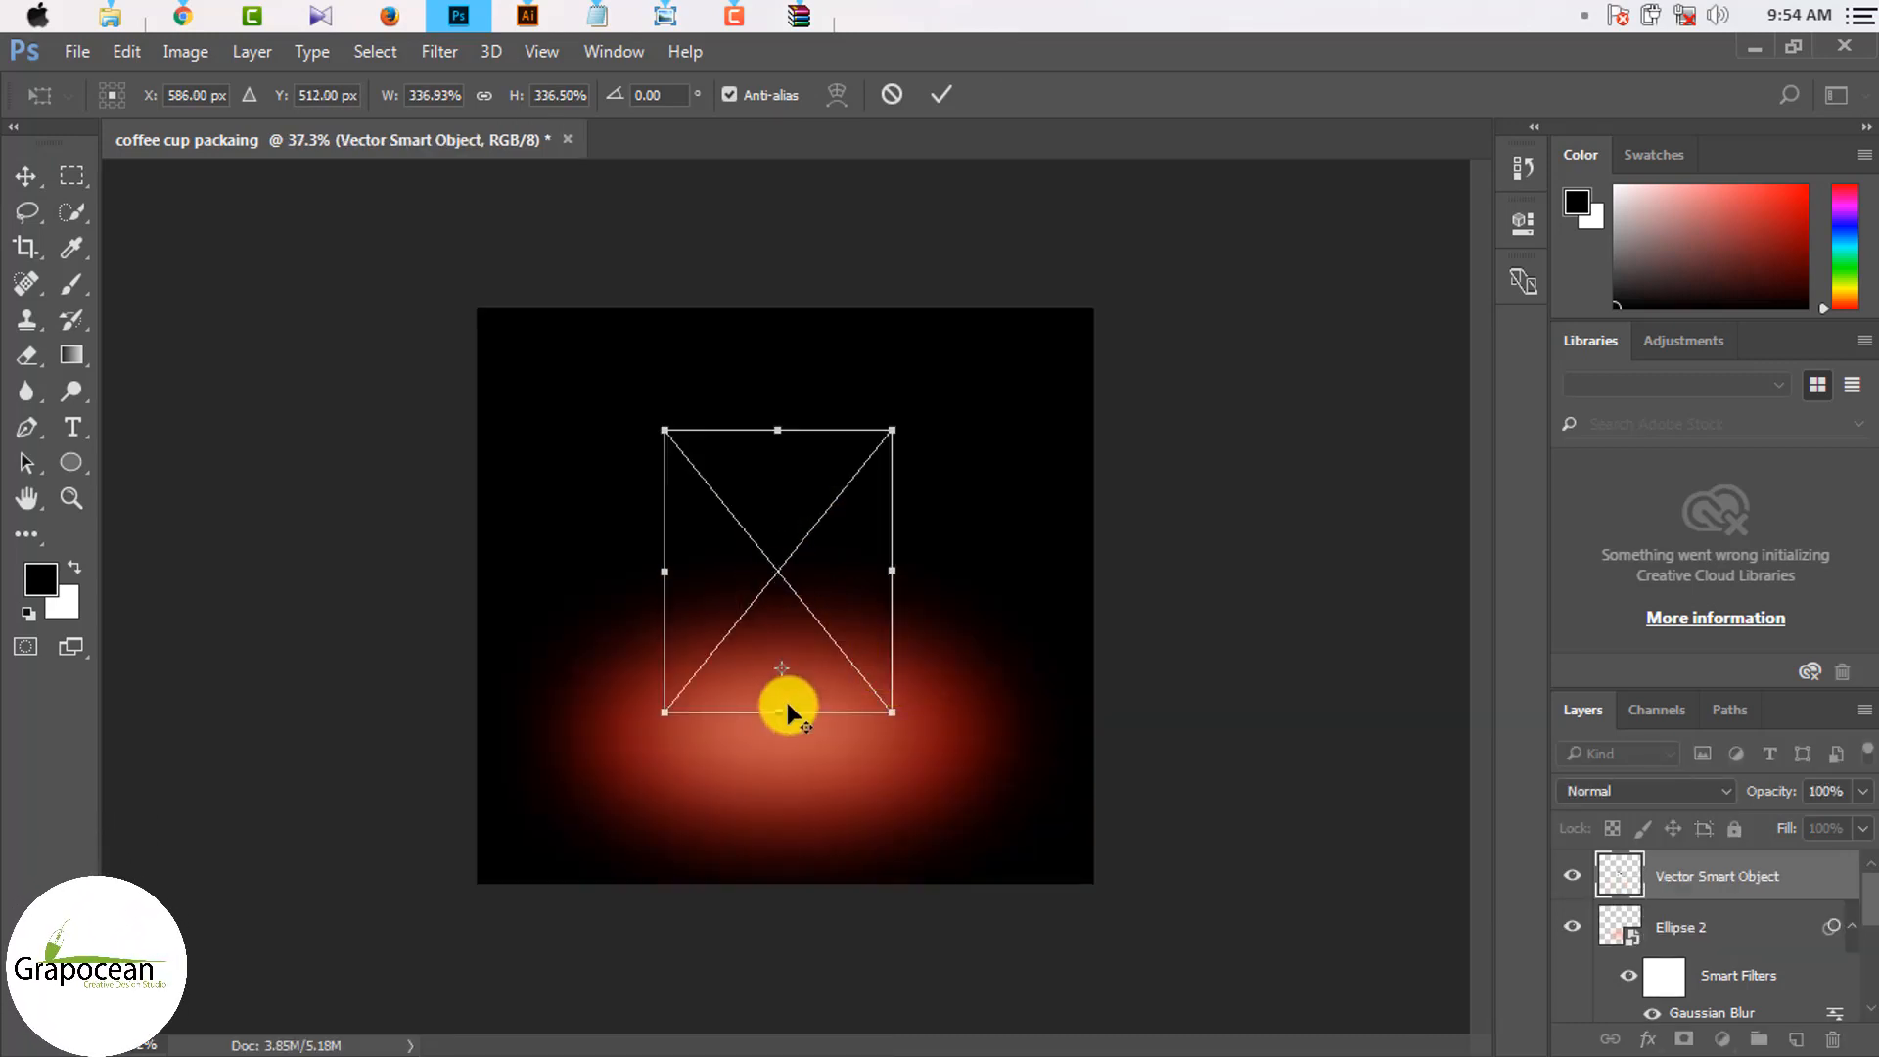
pyautogui.moveTo(787, 702)
pyautogui.mouseDown()
pyautogui.moveTo(779, 572)
pyautogui.moveTo(756, 700)
pyautogui.mouseUp()
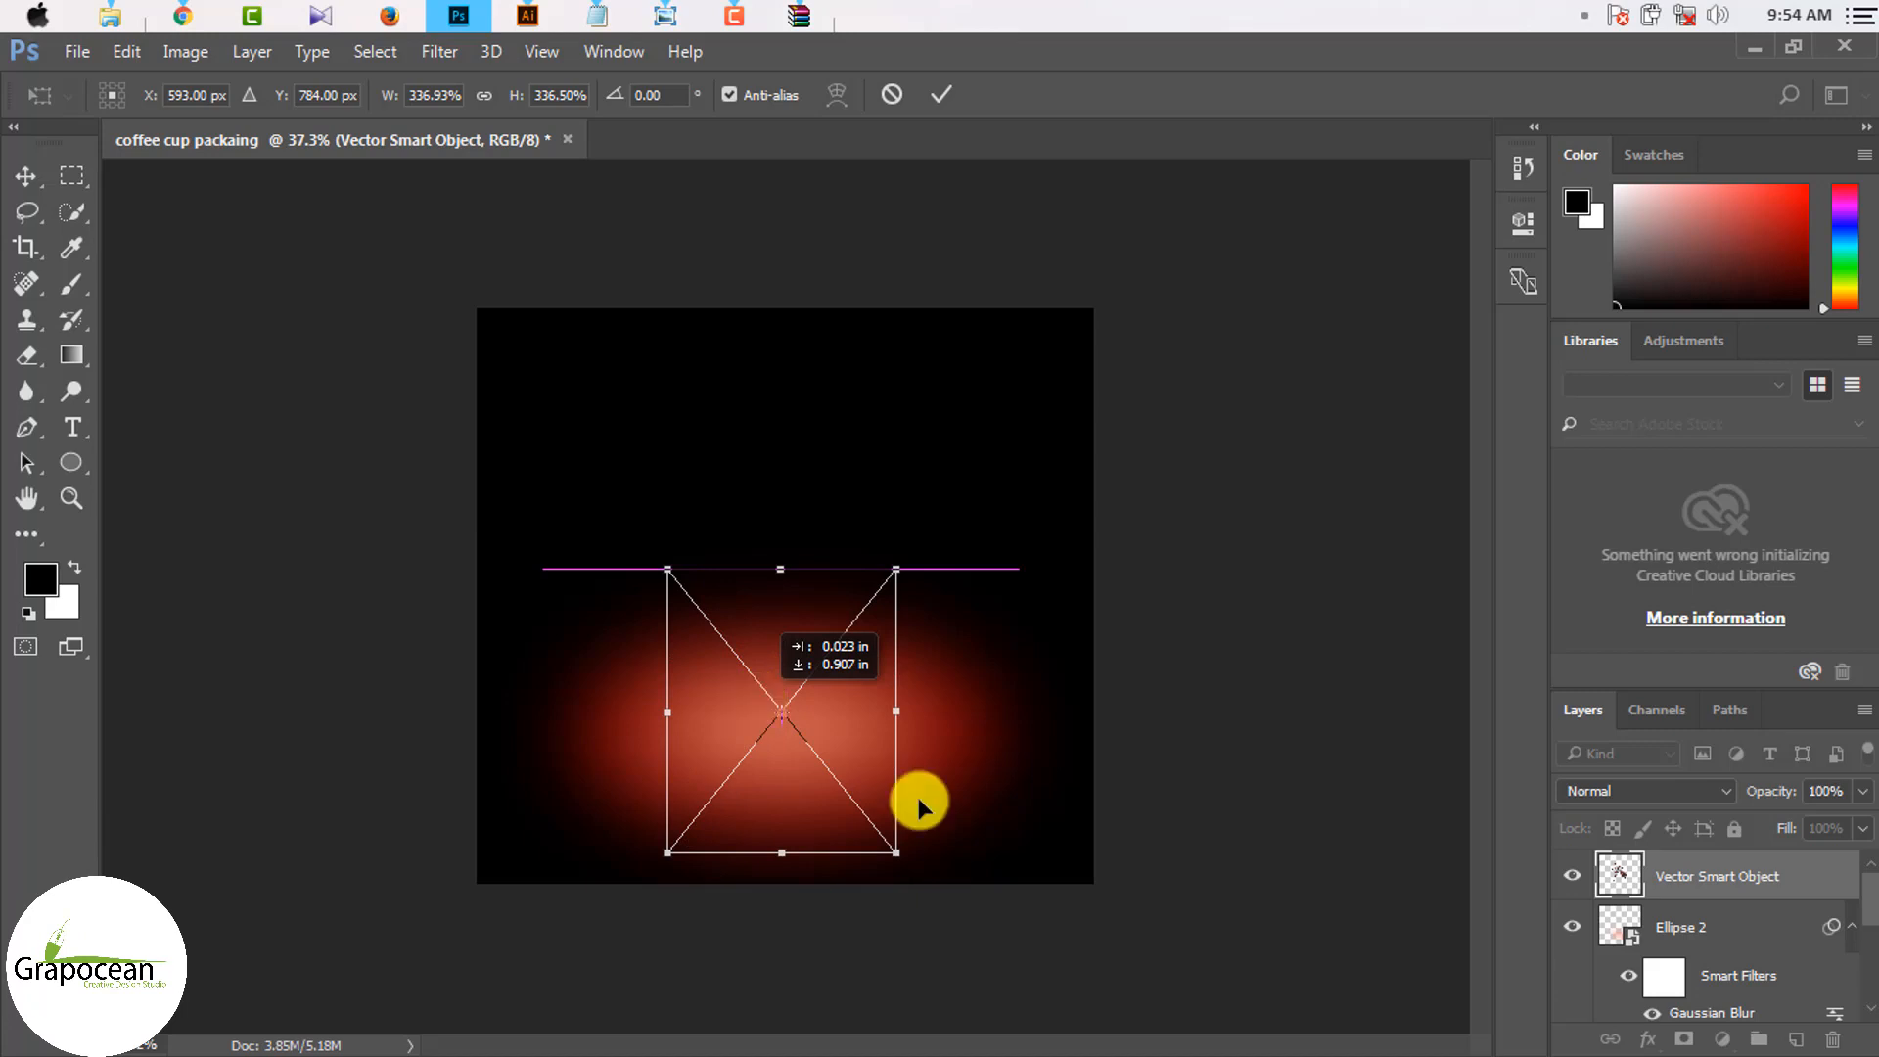
pyautogui.moveTo(908, 865); pyautogui.dragTo(963, 563)
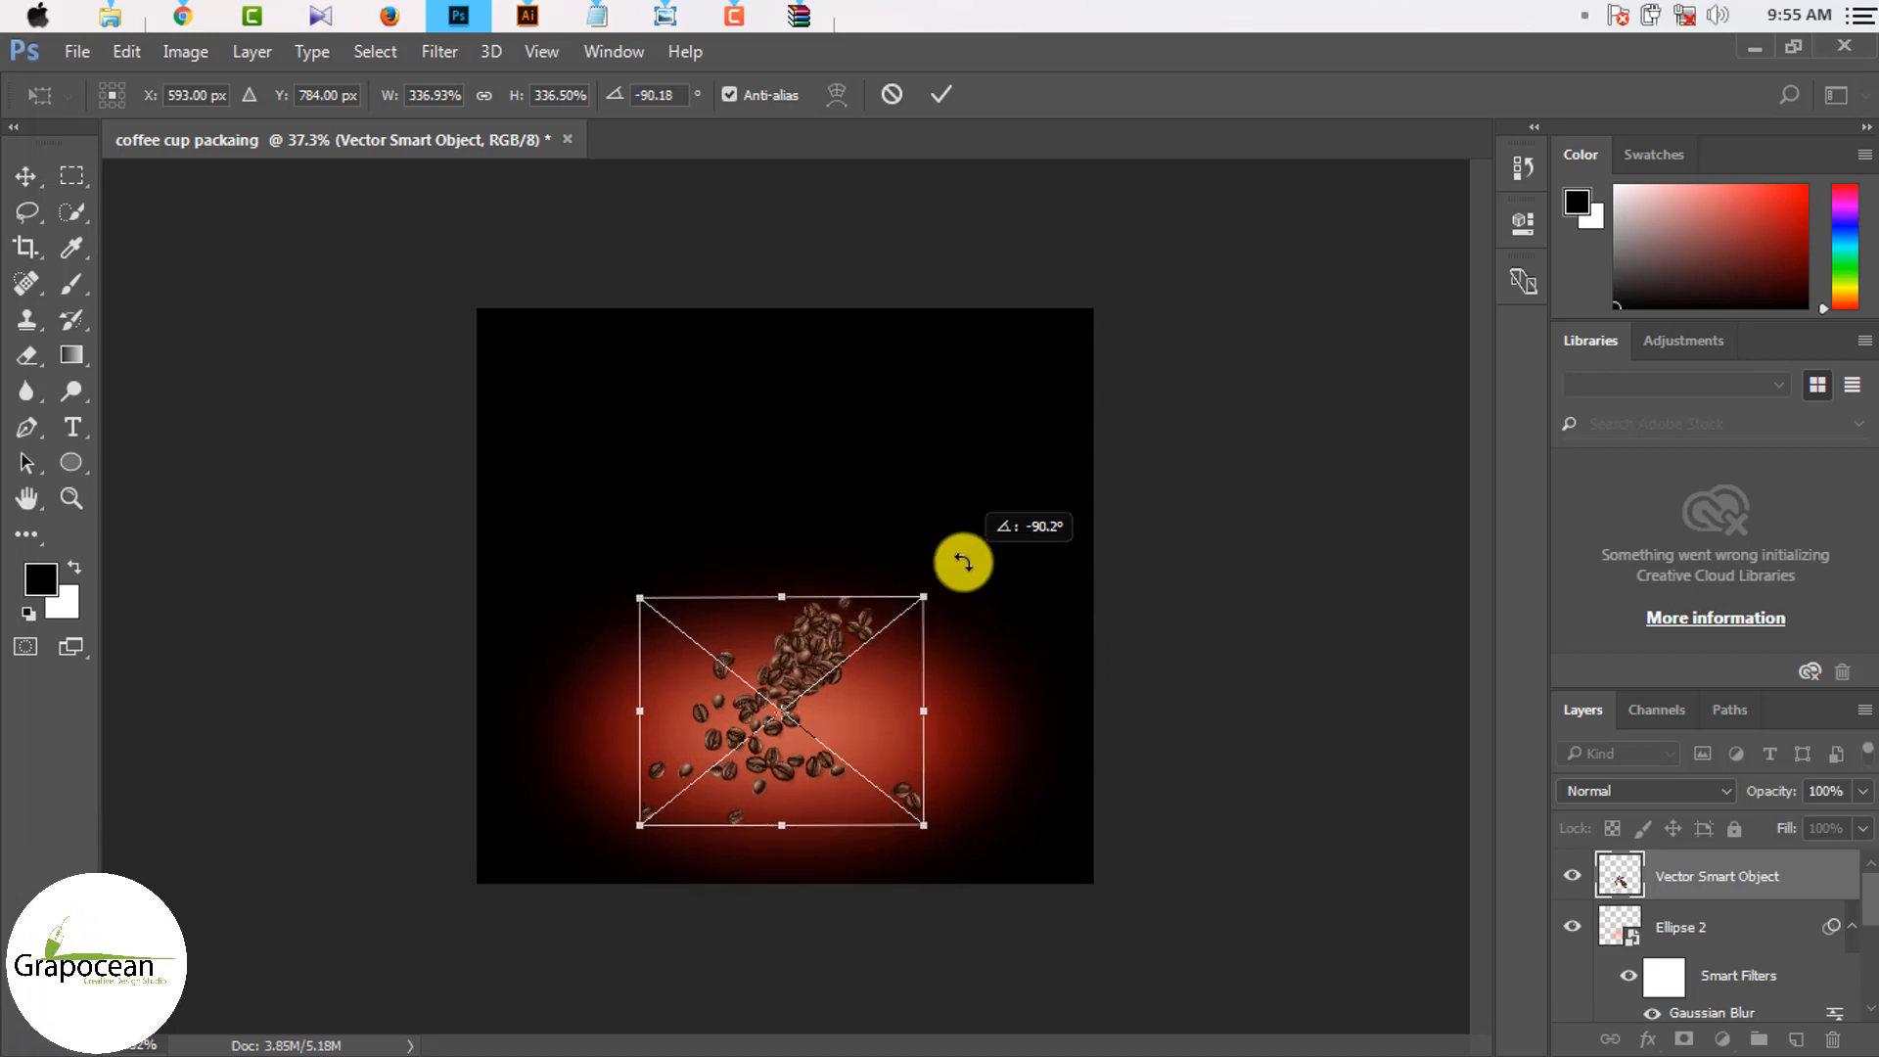
pyautogui.click(941, 95)
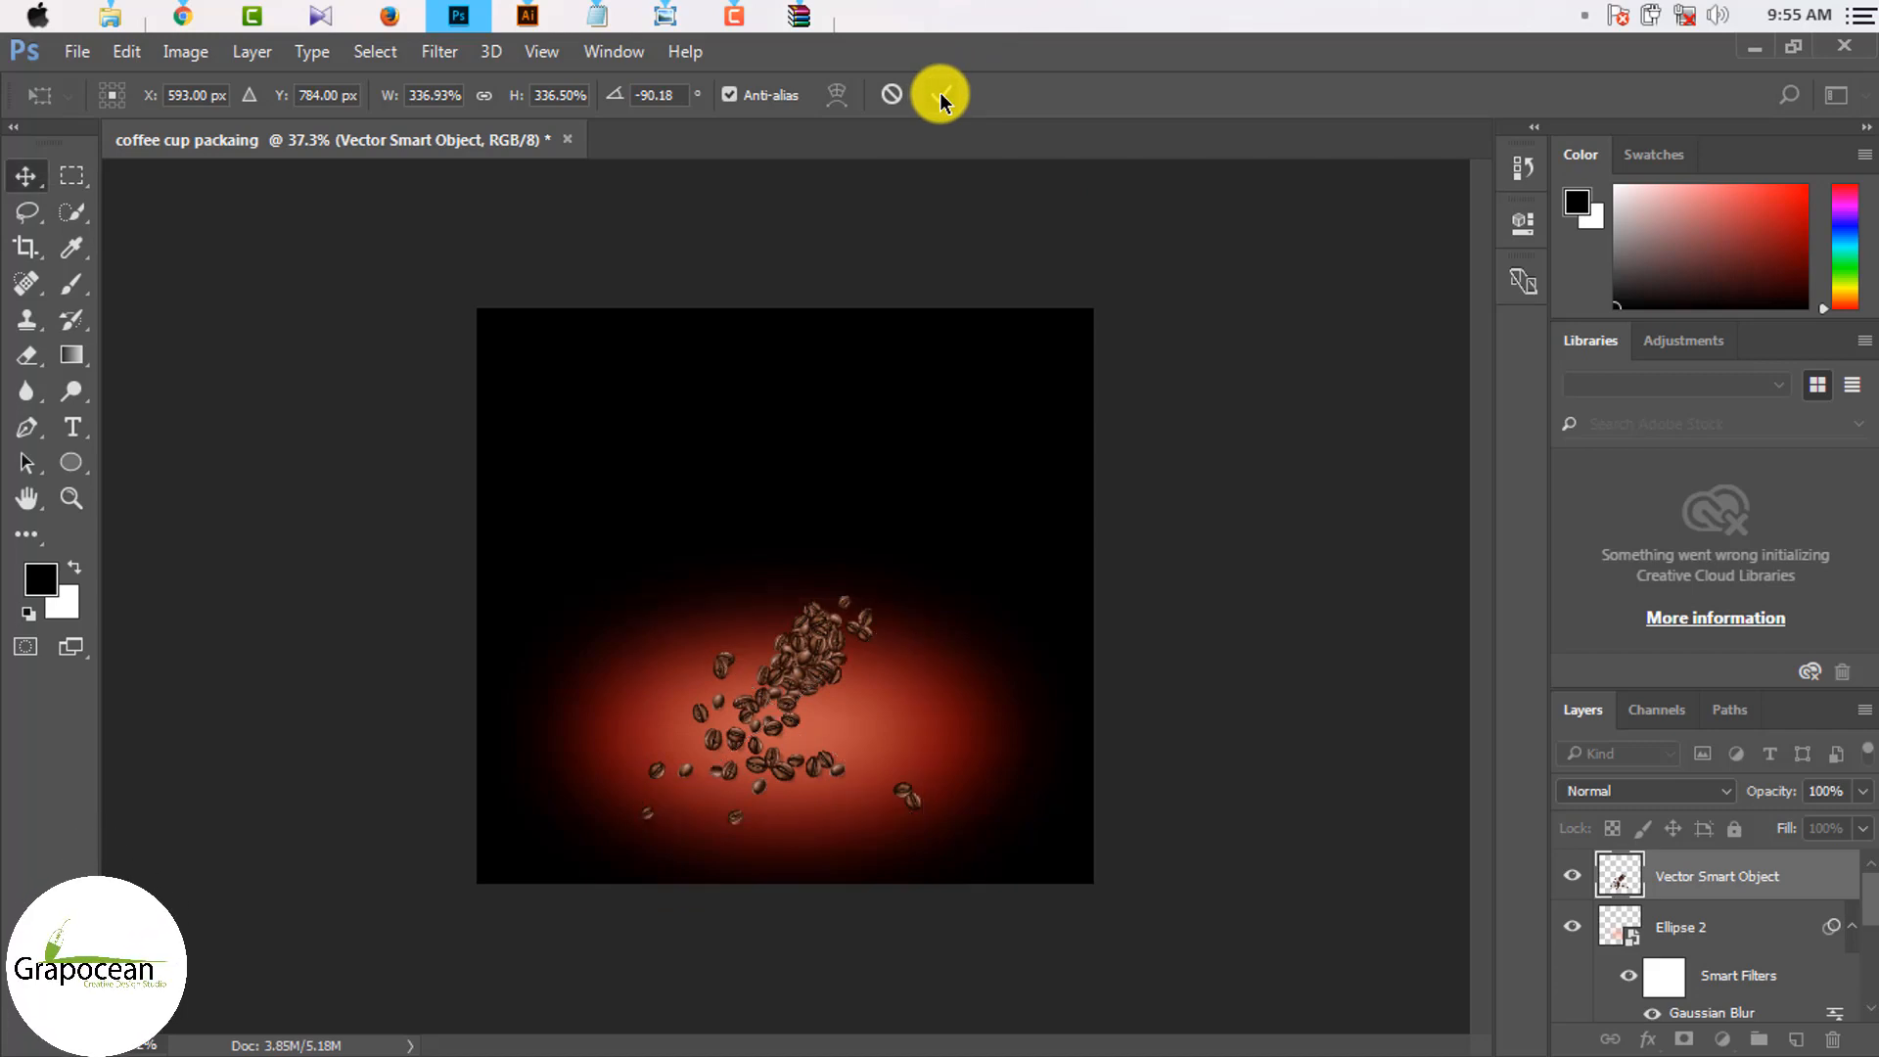
# Step: Shift the coffee beans layer slightly down within the glow
pyautogui.scroll(5, 801, 703)
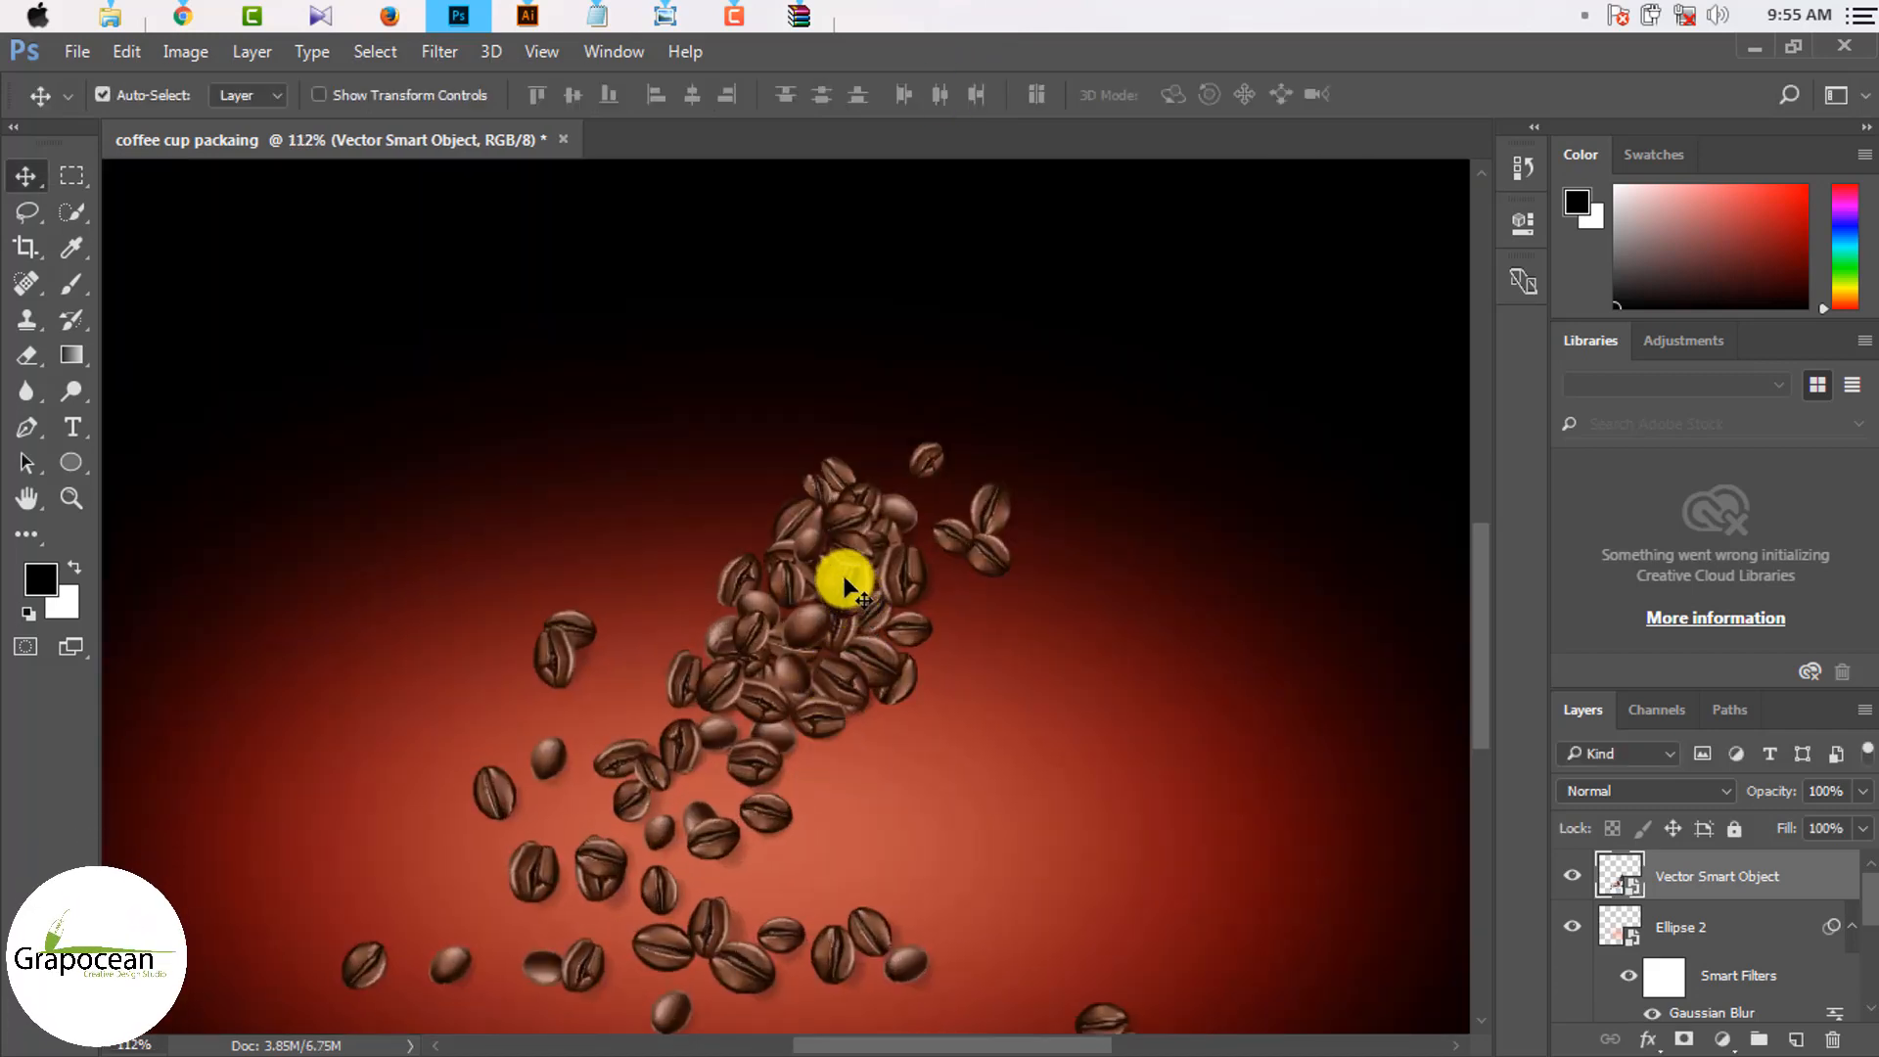
pyautogui.moveTo(843, 575); pyautogui.dragTo(837, 609)
pyautogui.scroll(-4, 886, 651)
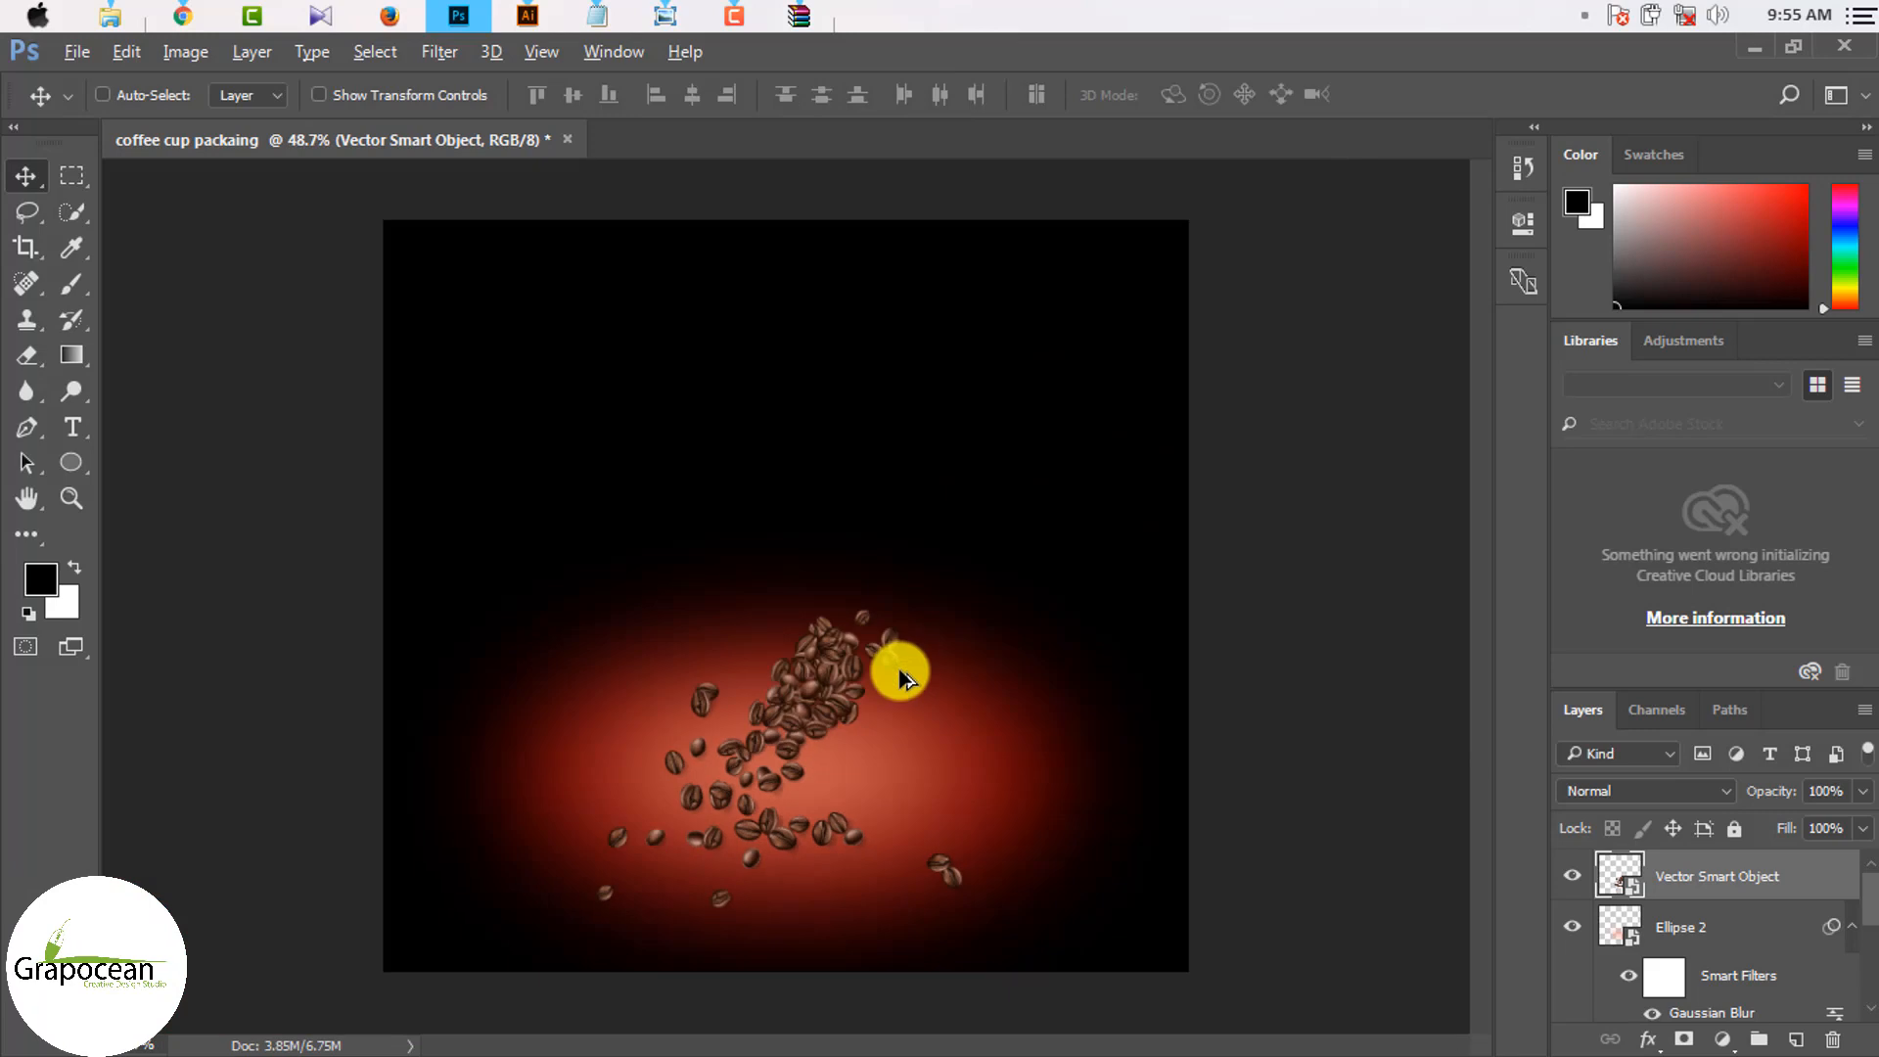
pyautogui.scroll(3, 847, 709)
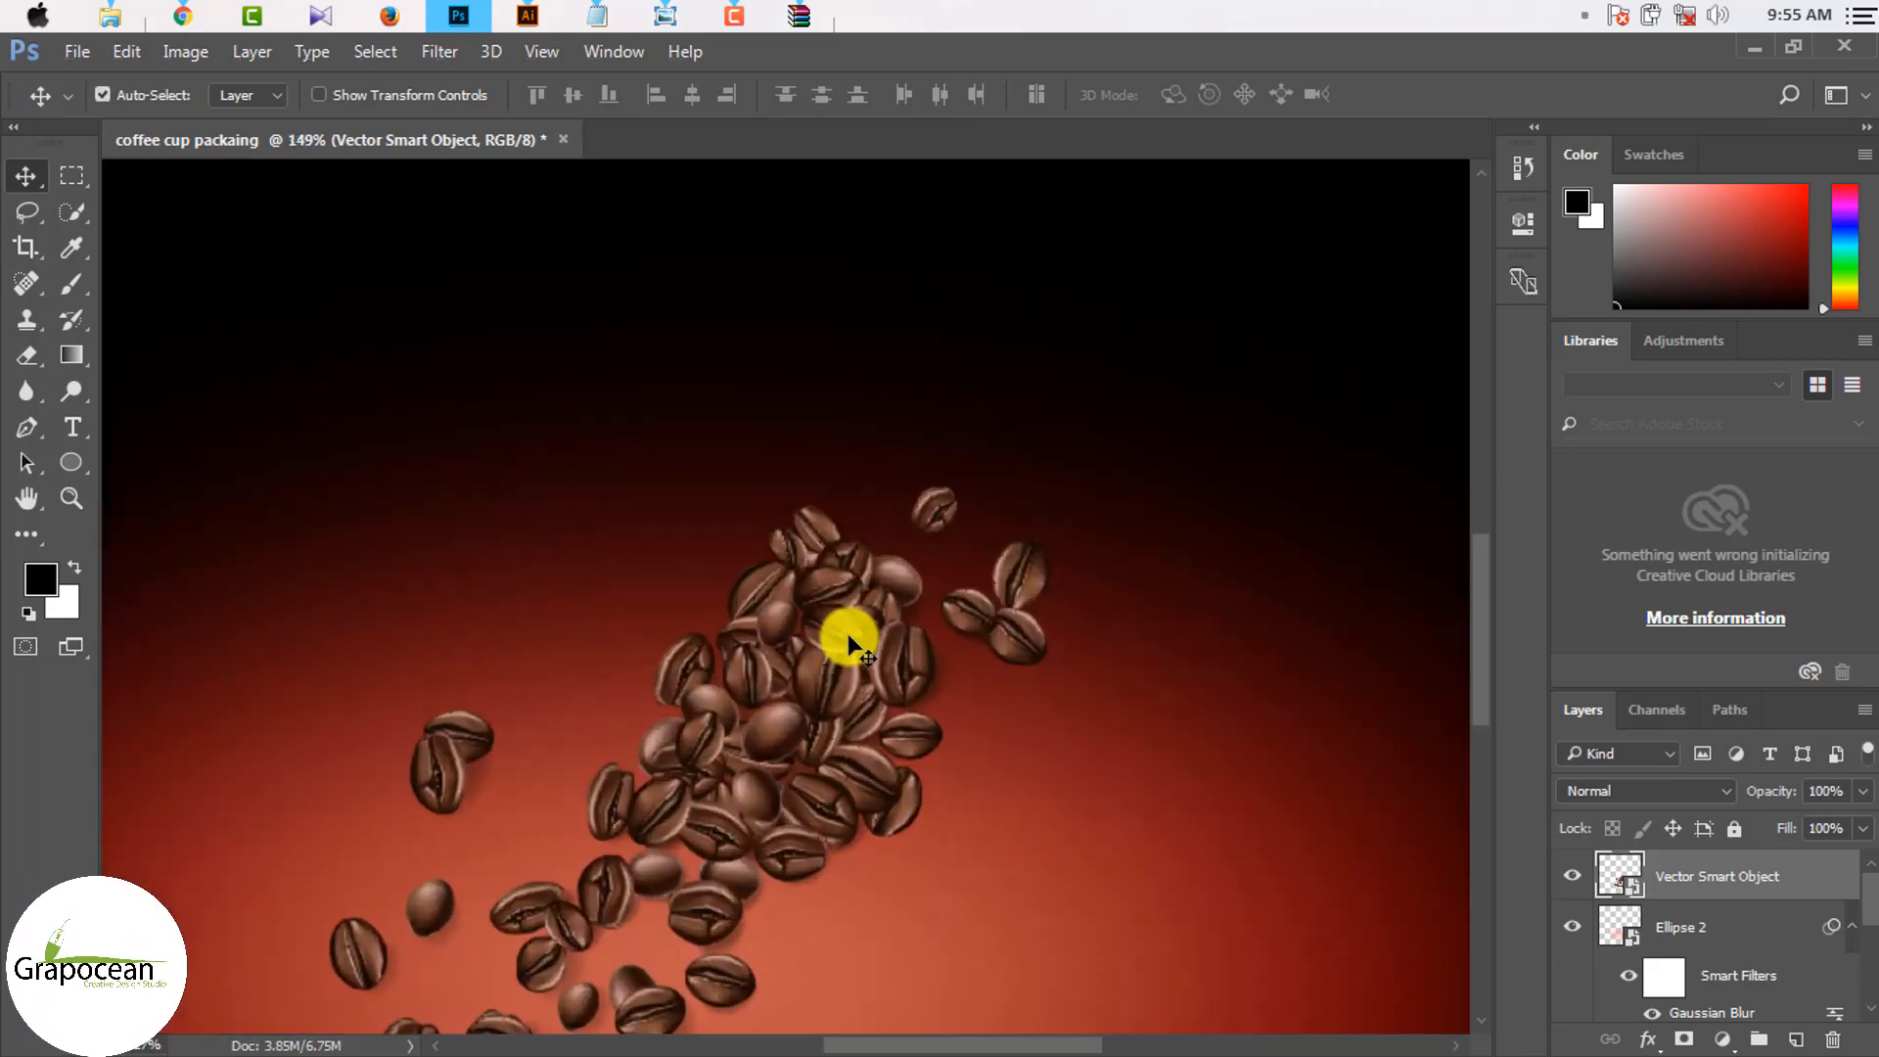
pyautogui.scroll(-5, 865, 605)
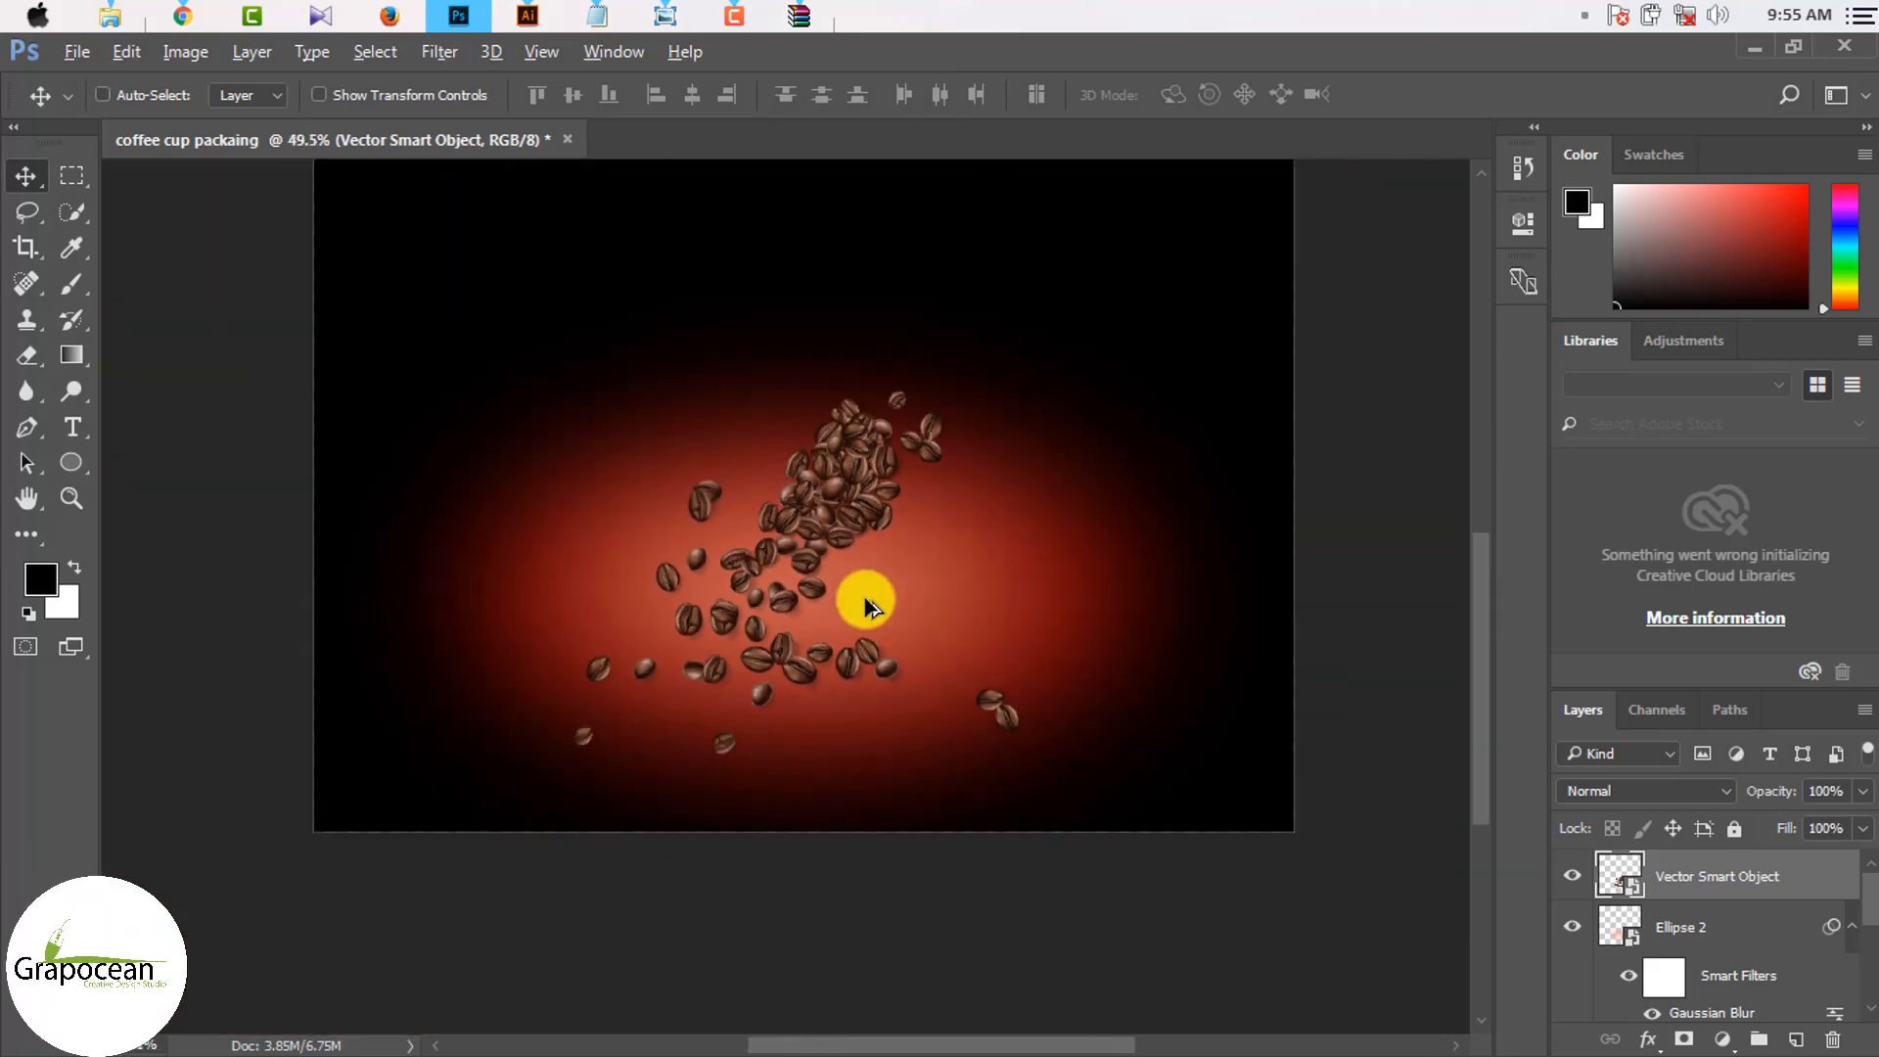
# Step: Enlarge the red Ellipse 1 layer around its centre to about 137% width and 142% height
pyautogui.scroll(-1, 865, 605)
pyautogui.scroll(-2, 1664, 920)
pyautogui.click(1611, 917)
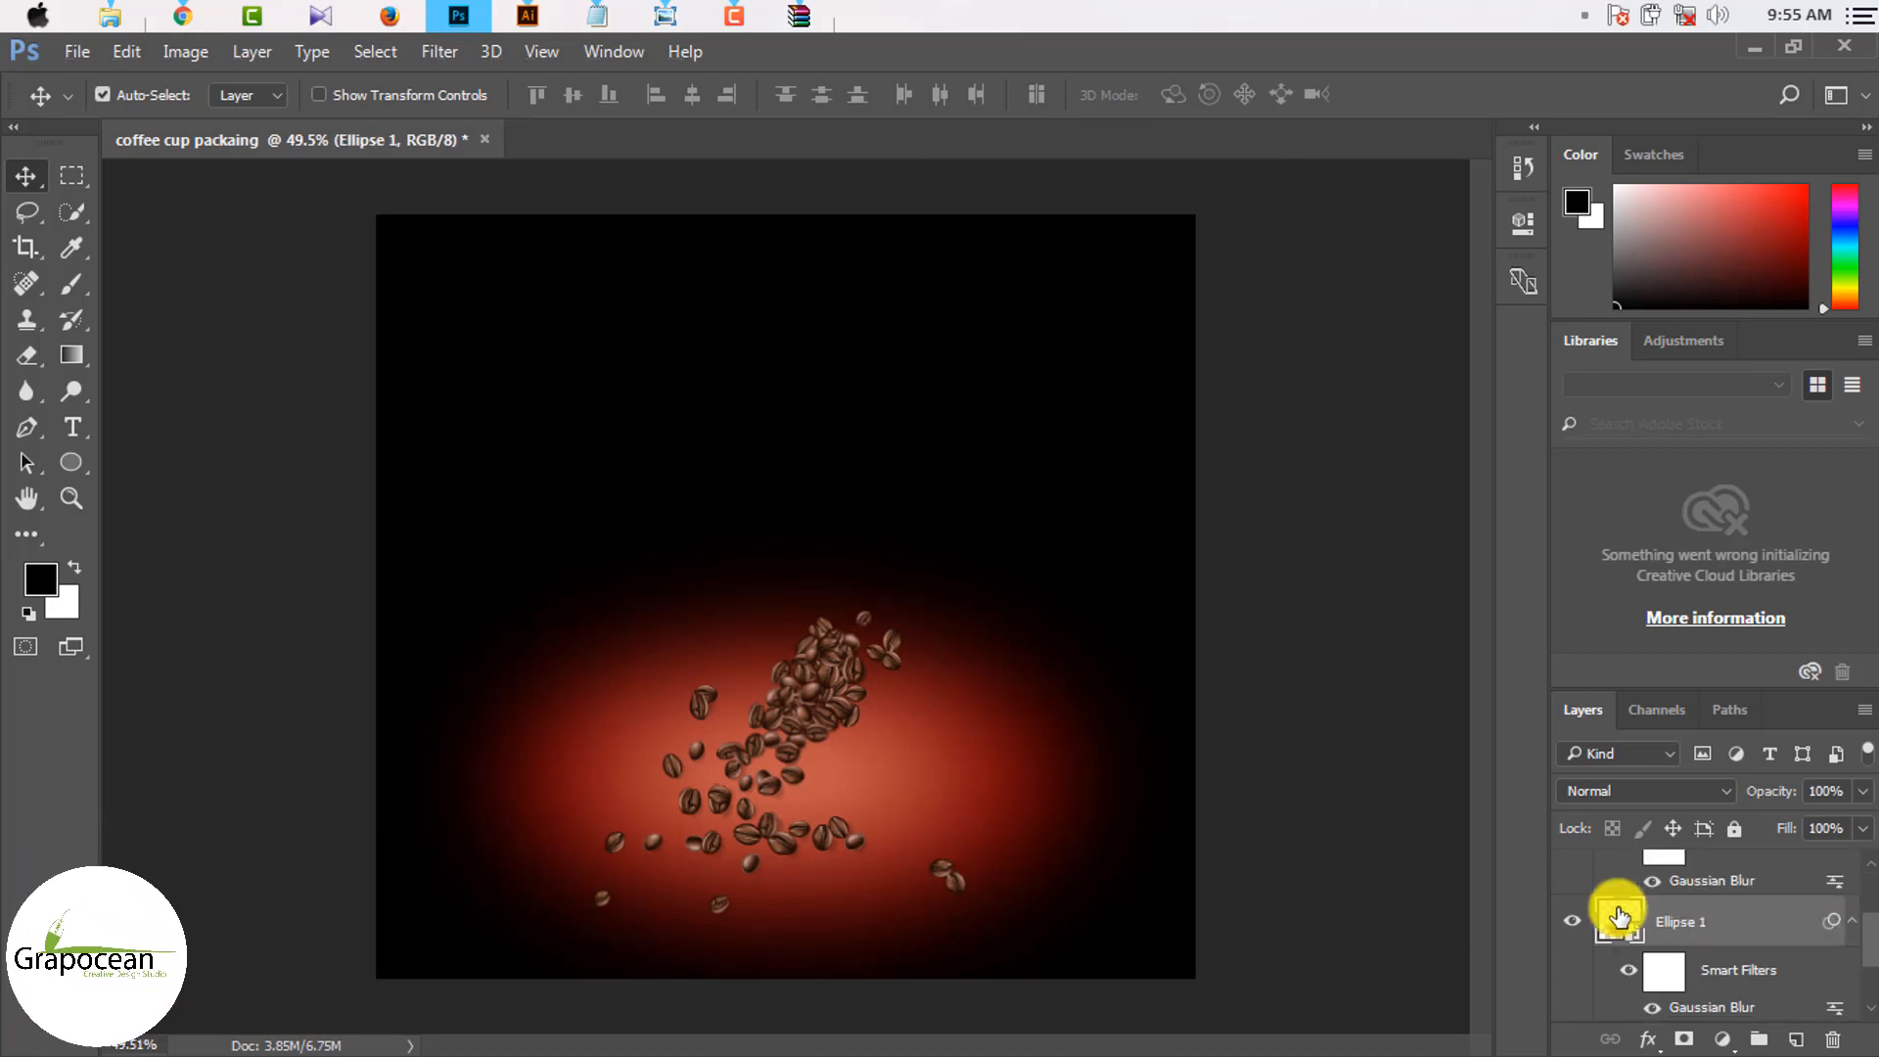
pyautogui.hotkey('ctrl', 't')
pyautogui.click(795, 470)
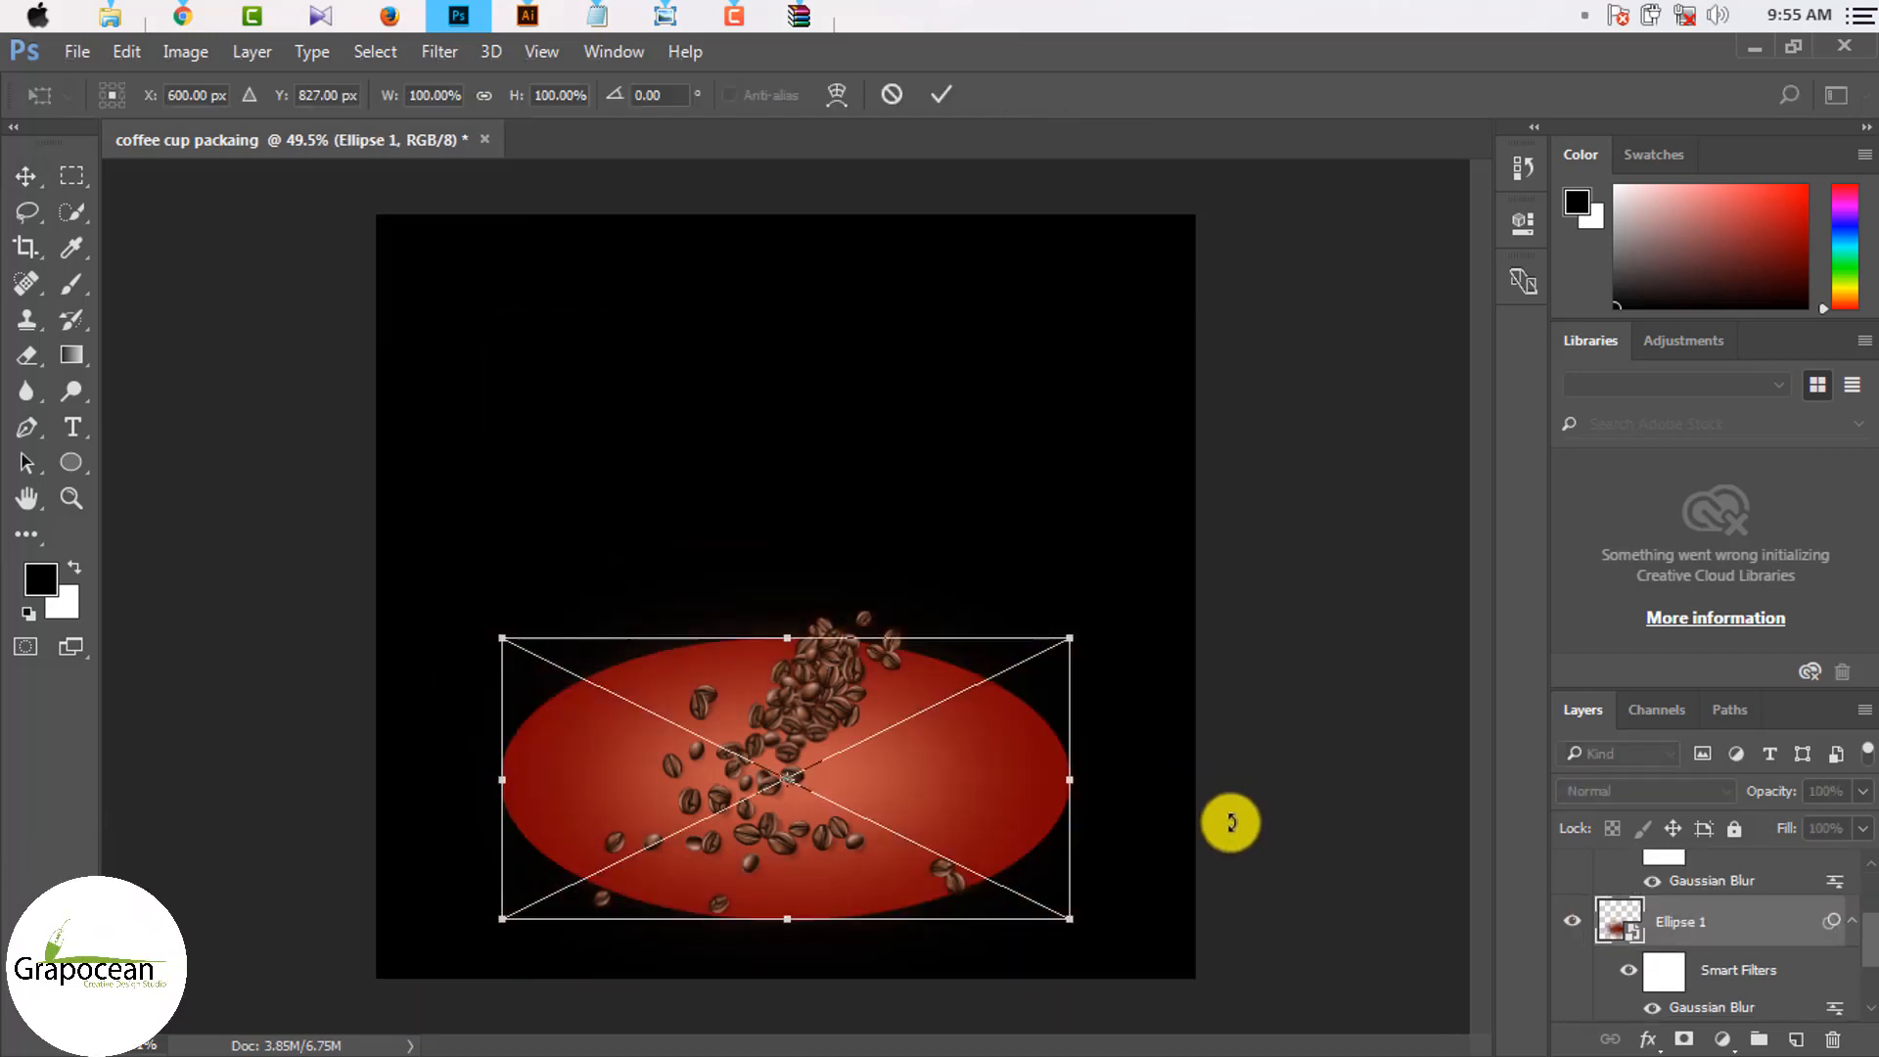
pyautogui.moveTo(1073, 895); pyautogui.dragTo(1175, 977)
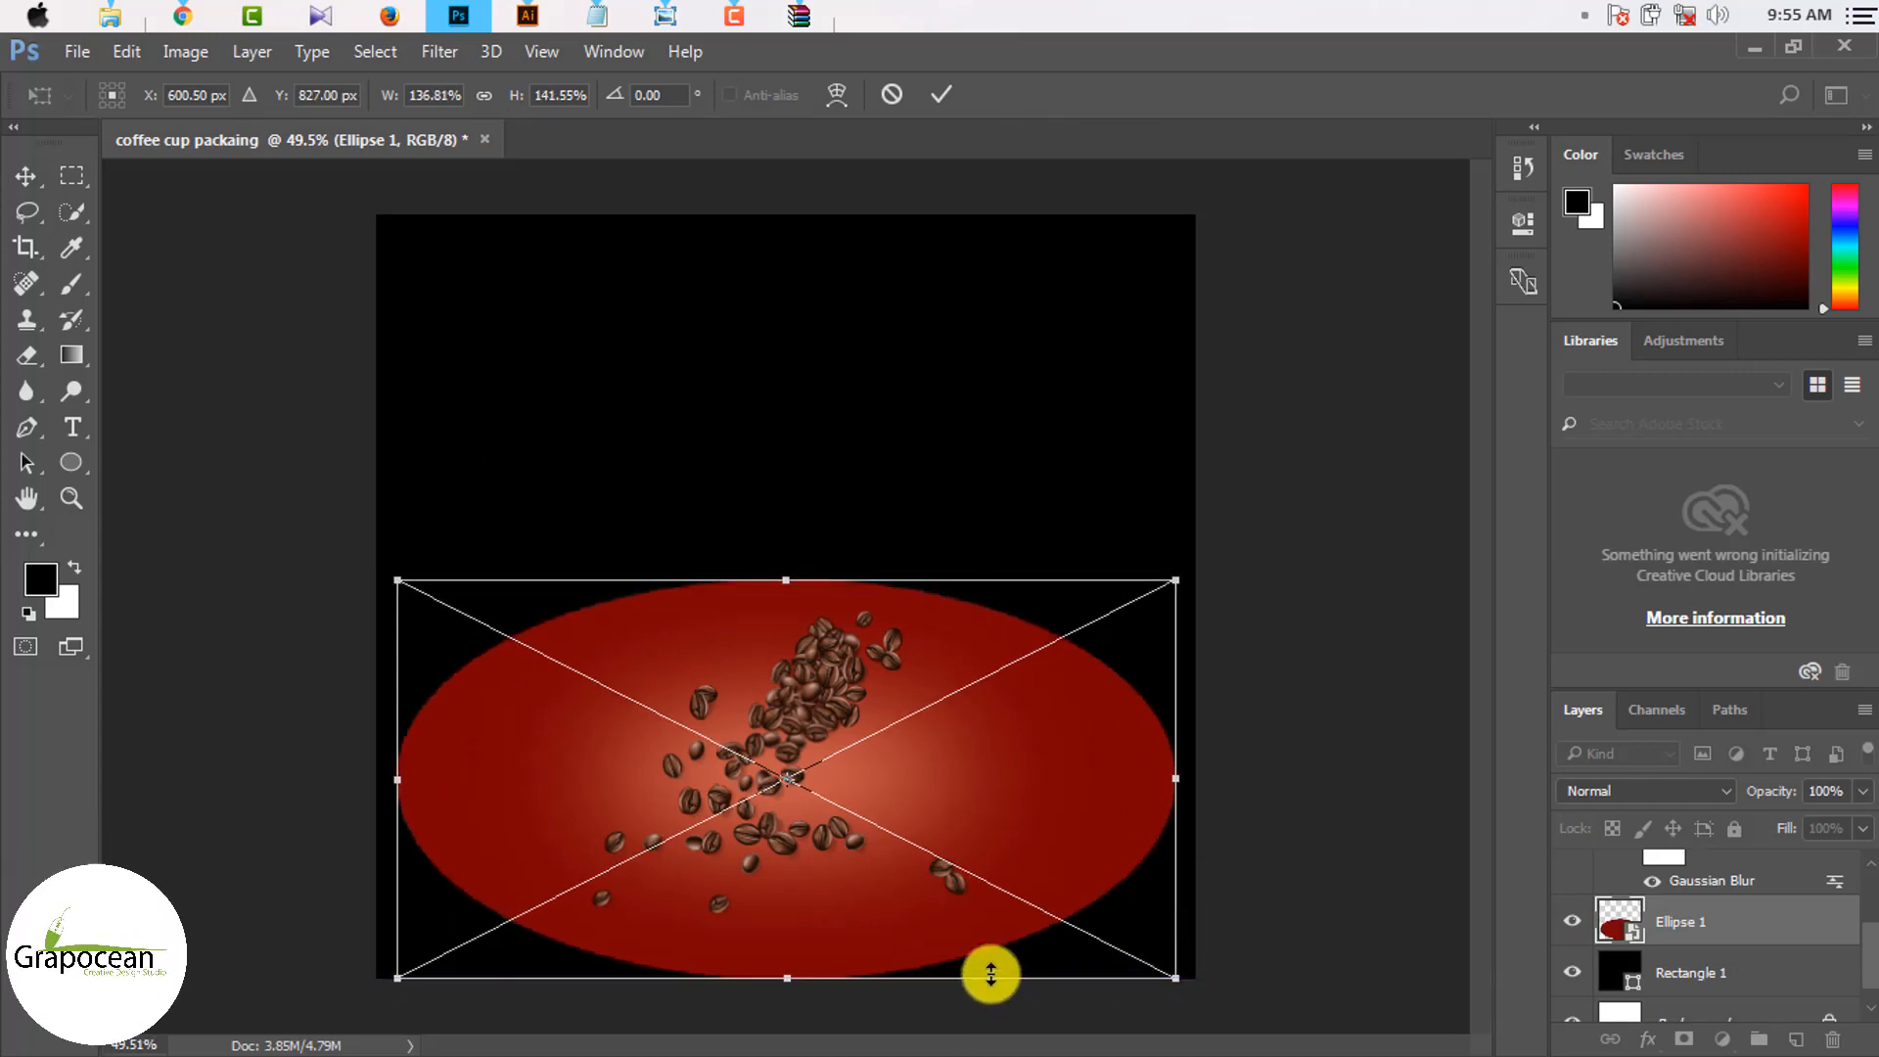
pyautogui.click(941, 94)
# Step: Scale the red Ellipse 1 layer slightly back down so its glow stays within the canvas edges
pyautogui.scroll(-2, 1020, 794)
pyautogui.scroll(-1, 1020, 795)
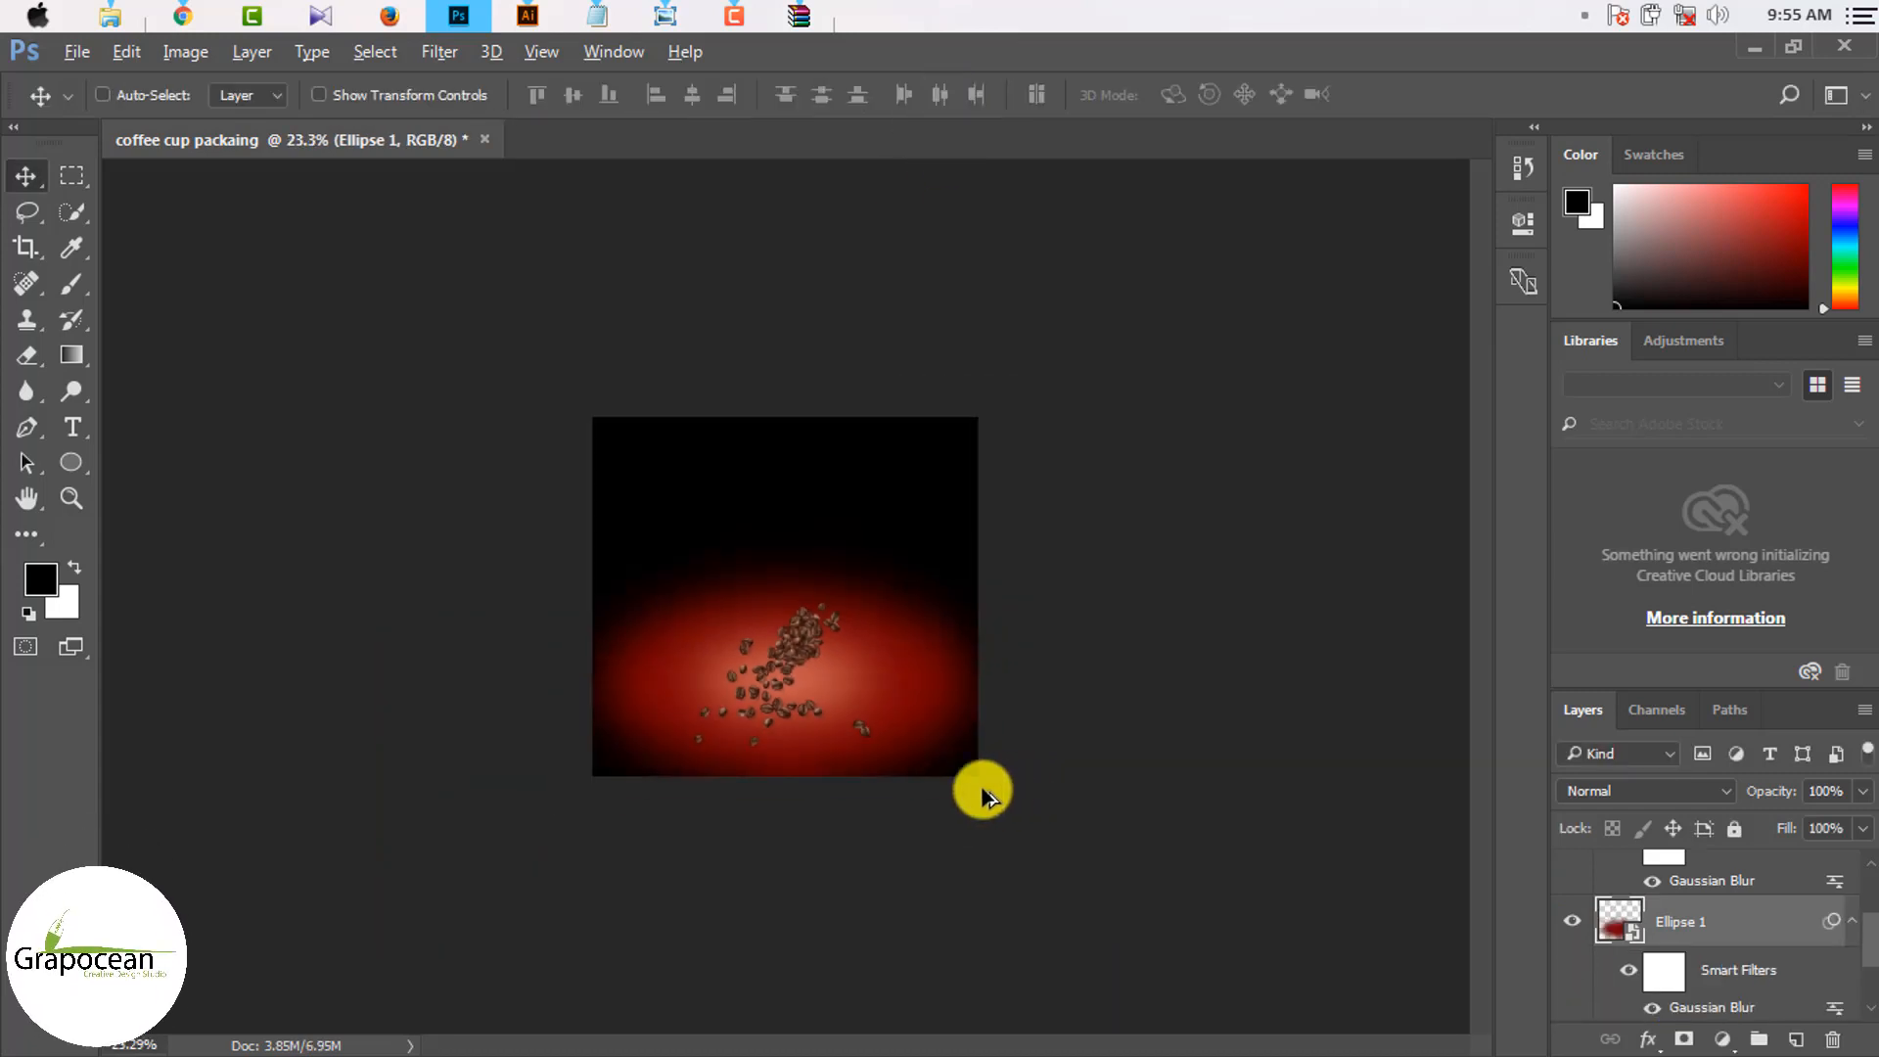
pyautogui.scroll(3, 978, 789)
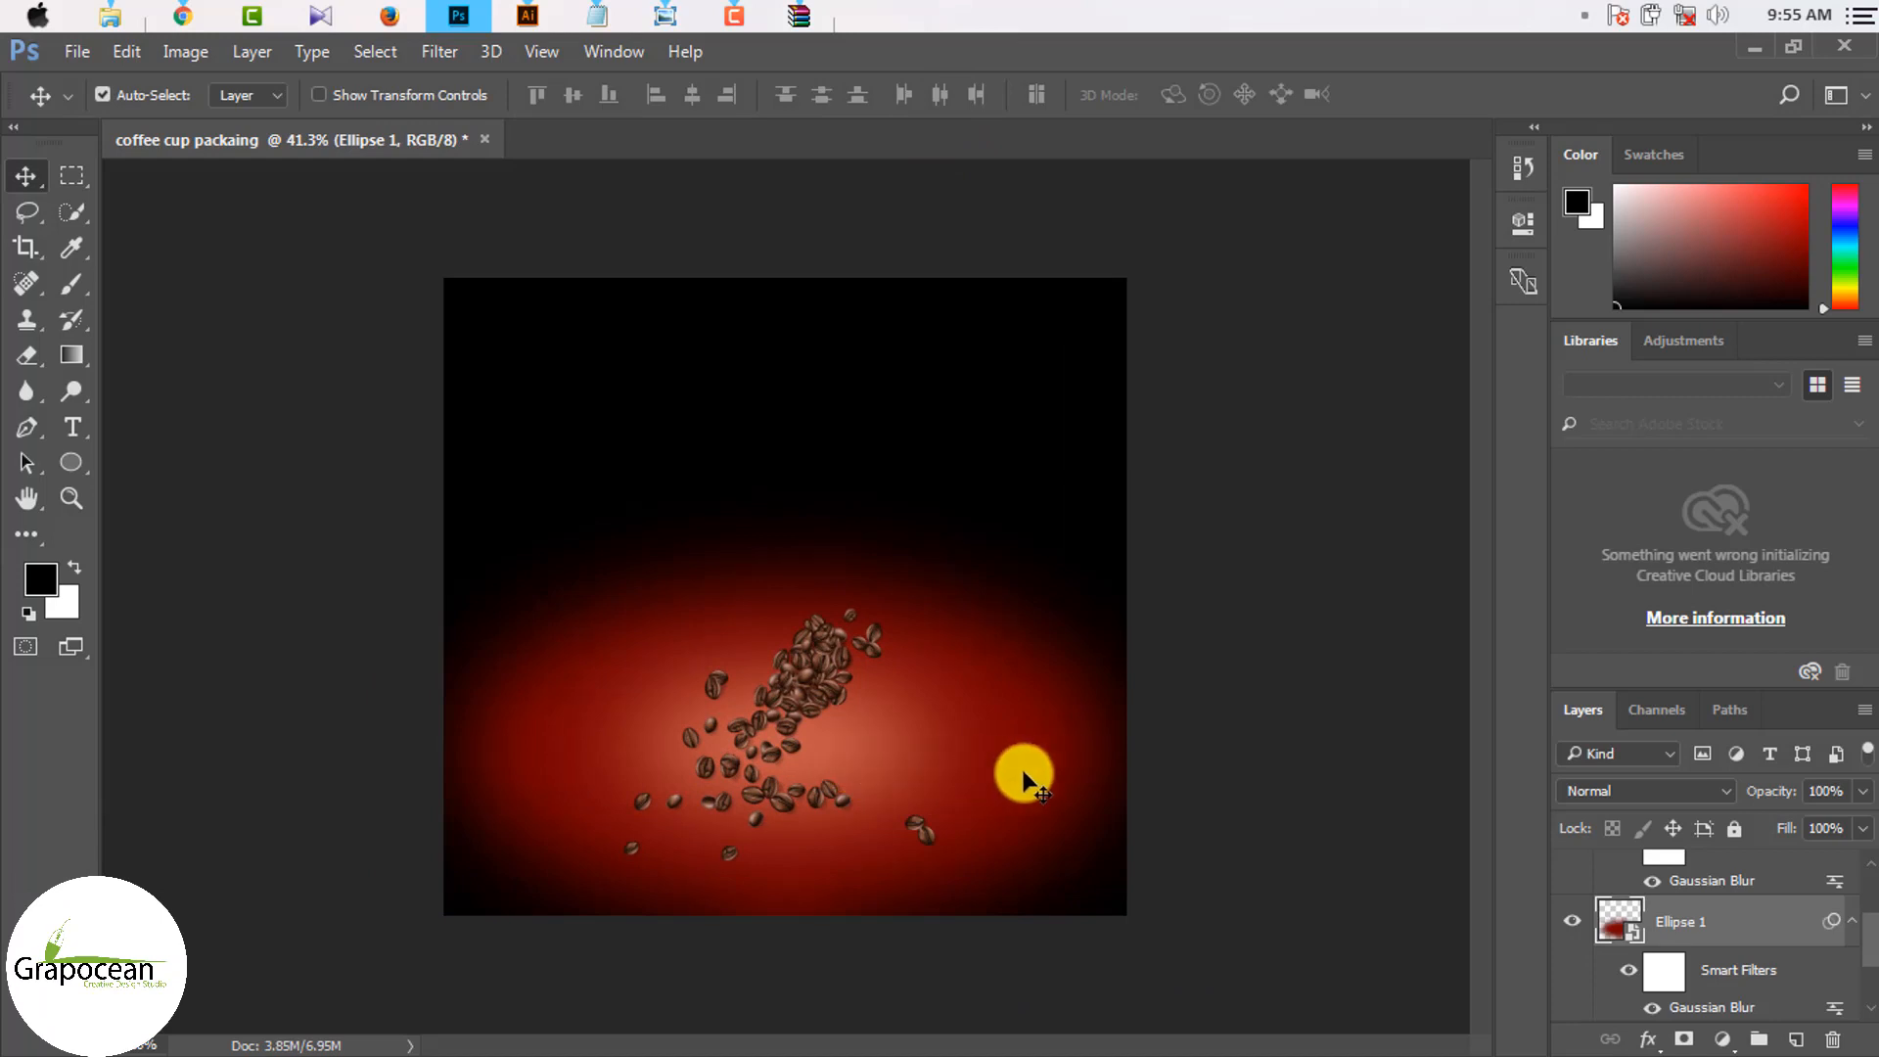
pyautogui.hotkey('ctrl', 't')
pyautogui.click(740, 462)
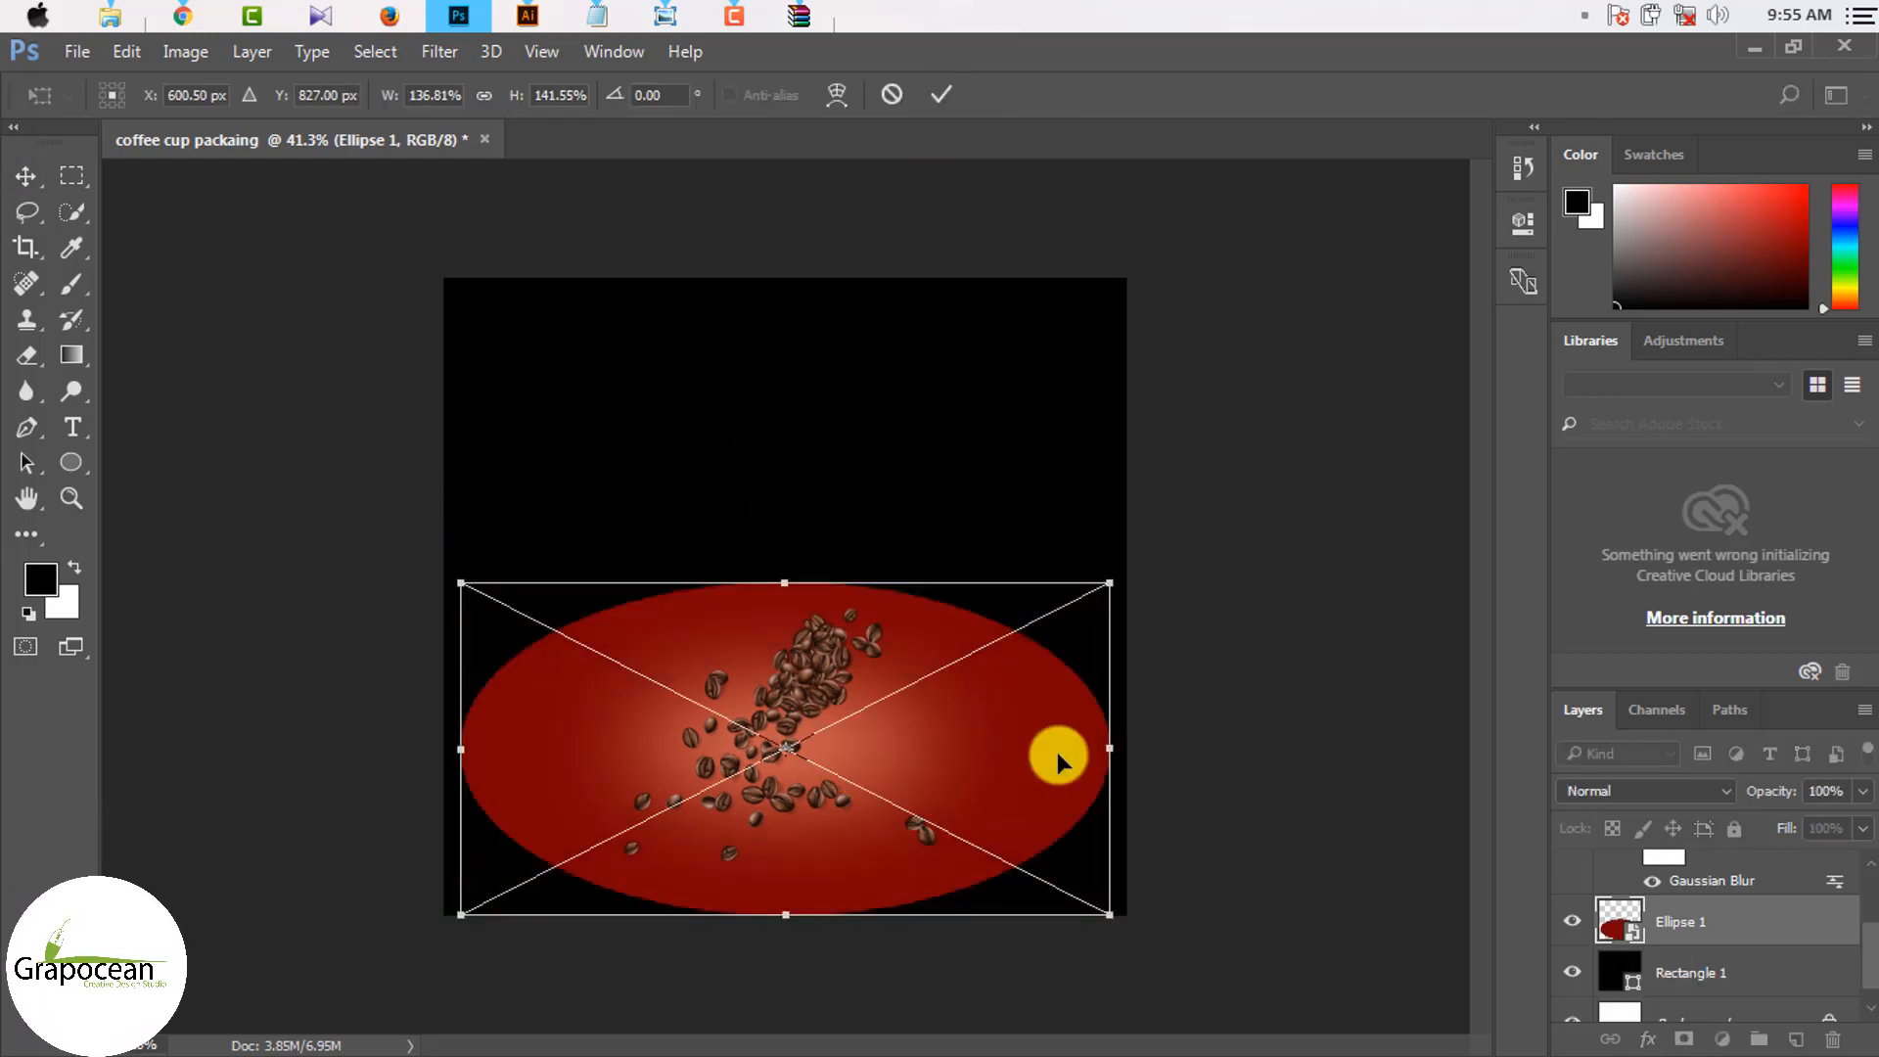
pyautogui.moveTo(1098, 908); pyautogui.dragTo(1085, 890)
pyautogui.press('Return')
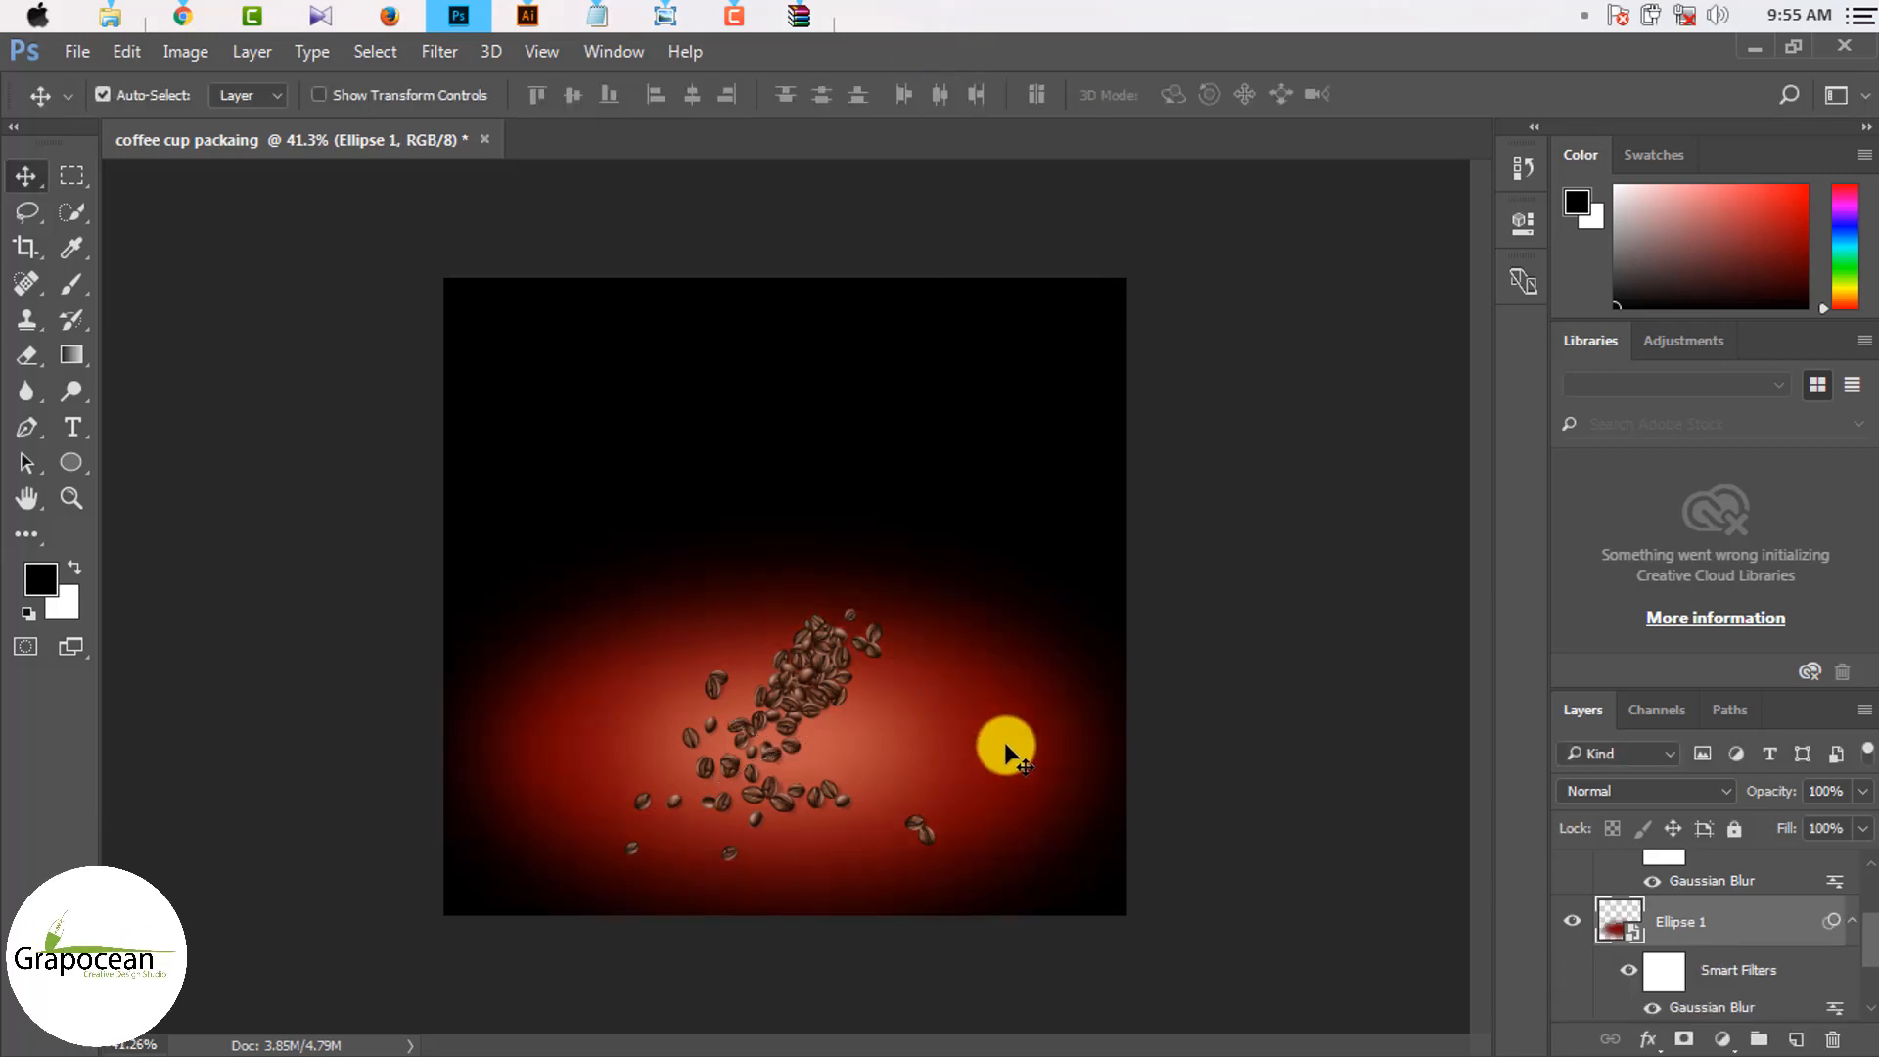
# Step: Shift the coffee beans layer slightly up and to the left within the glow
pyautogui.scroll(-3, 979, 788)
pyautogui.scroll(6, 851, 714)
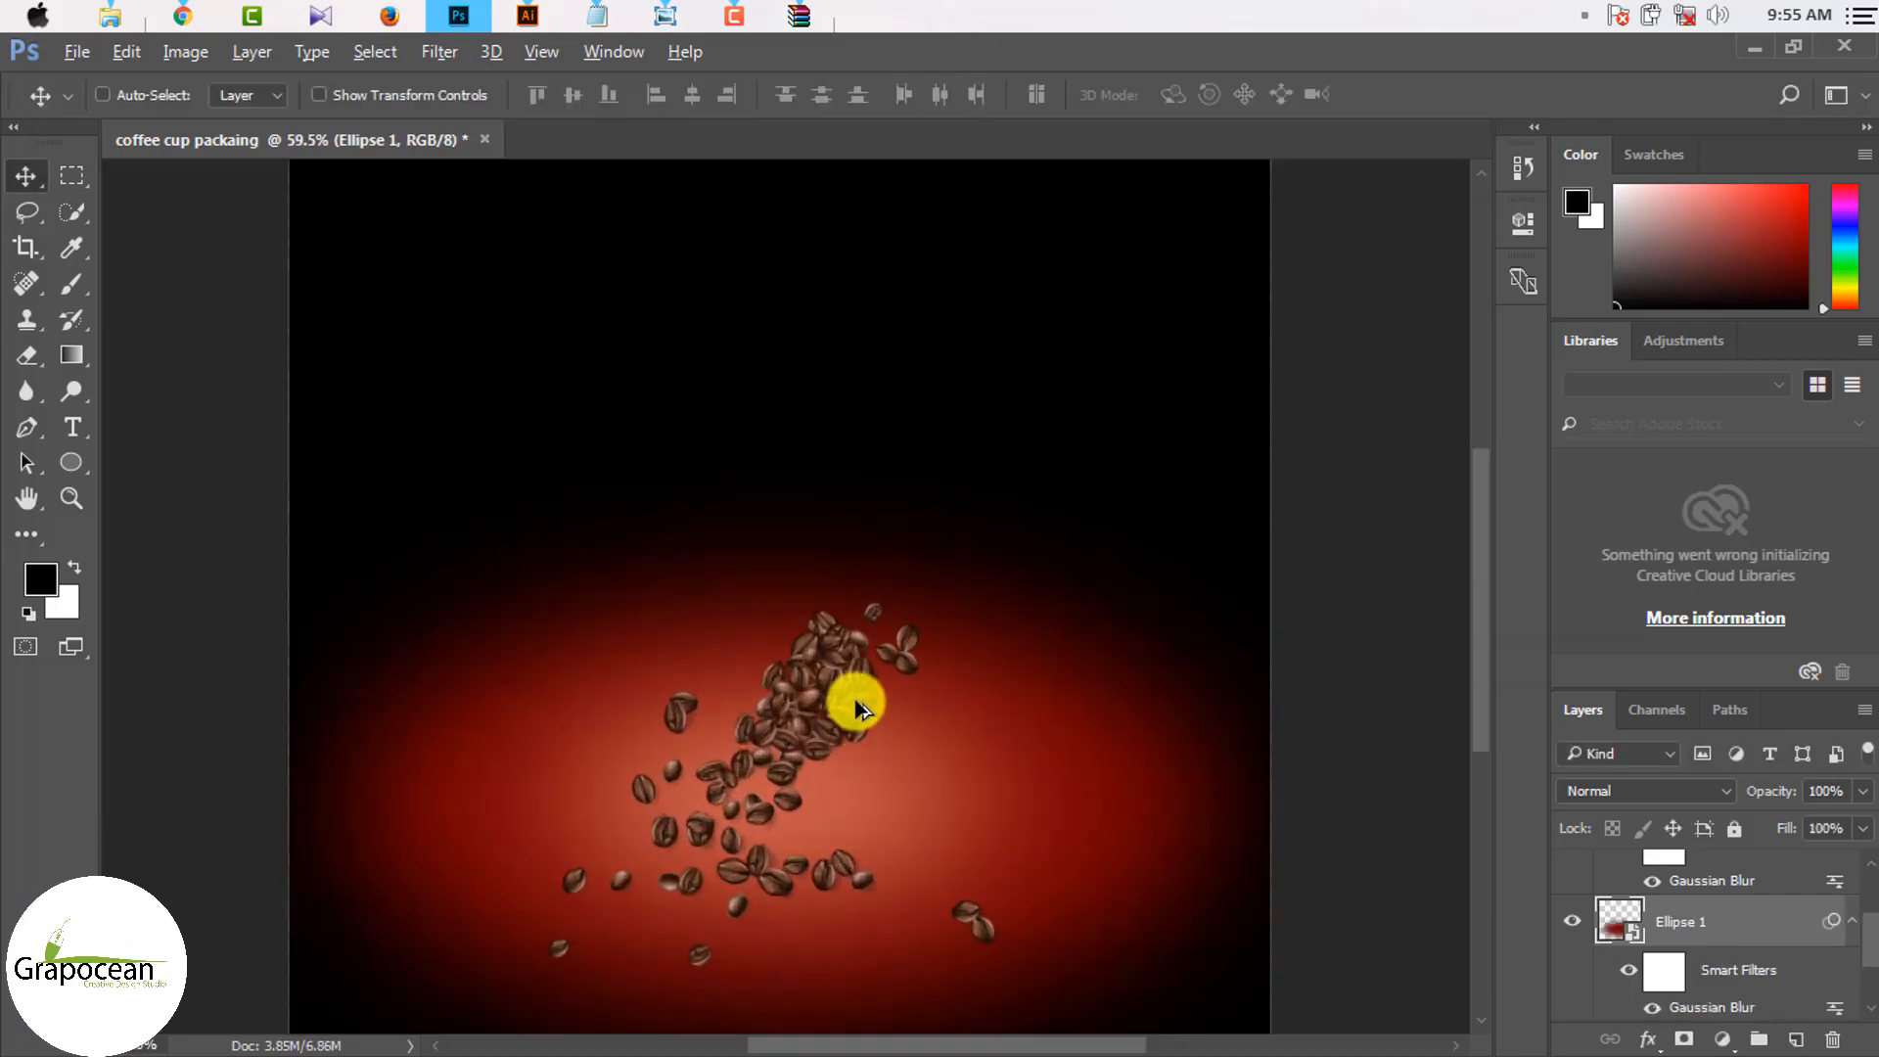
pyautogui.scroll(4, 842, 783)
pyautogui.scroll(-5, 825, 773)
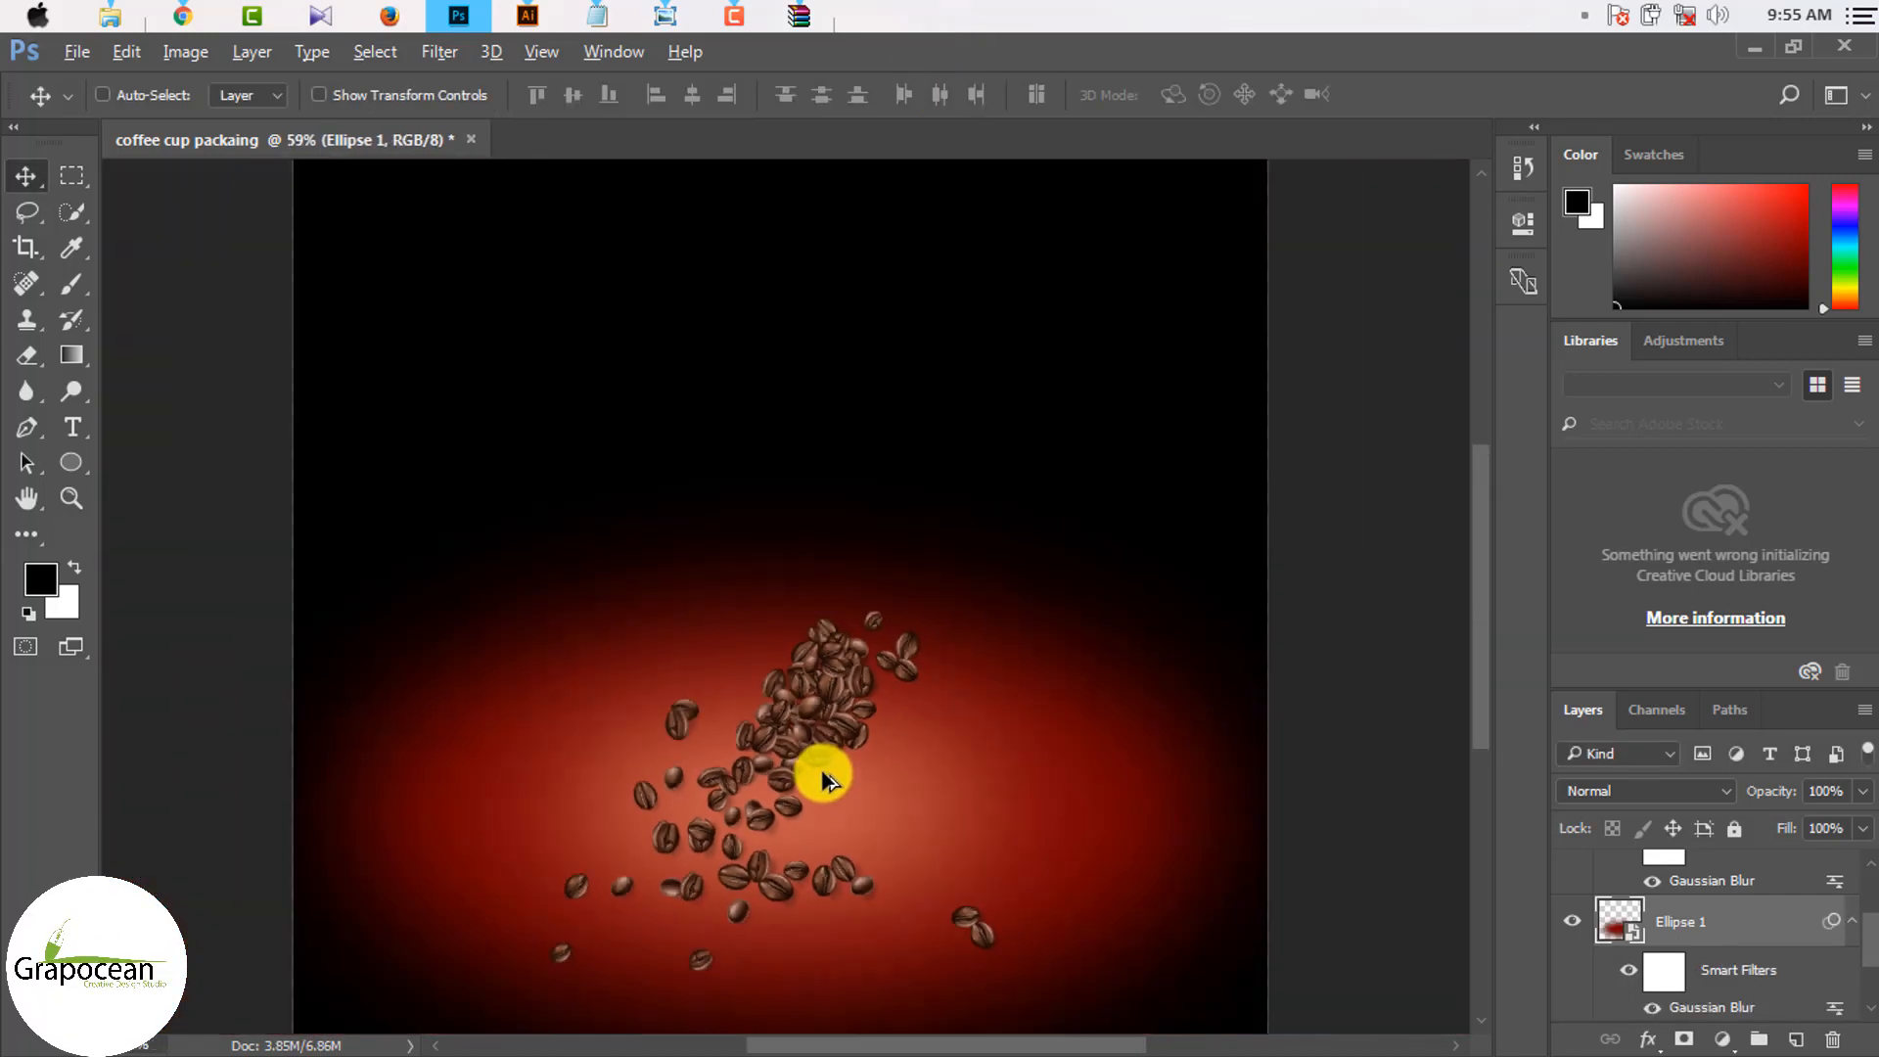
pyautogui.scroll(1, 822, 753)
pyautogui.moveTo(851, 703); pyautogui.dragTo(803, 670)
pyautogui.scroll(-2, 858, 687)
pyautogui.scroll(-5, 858, 688)
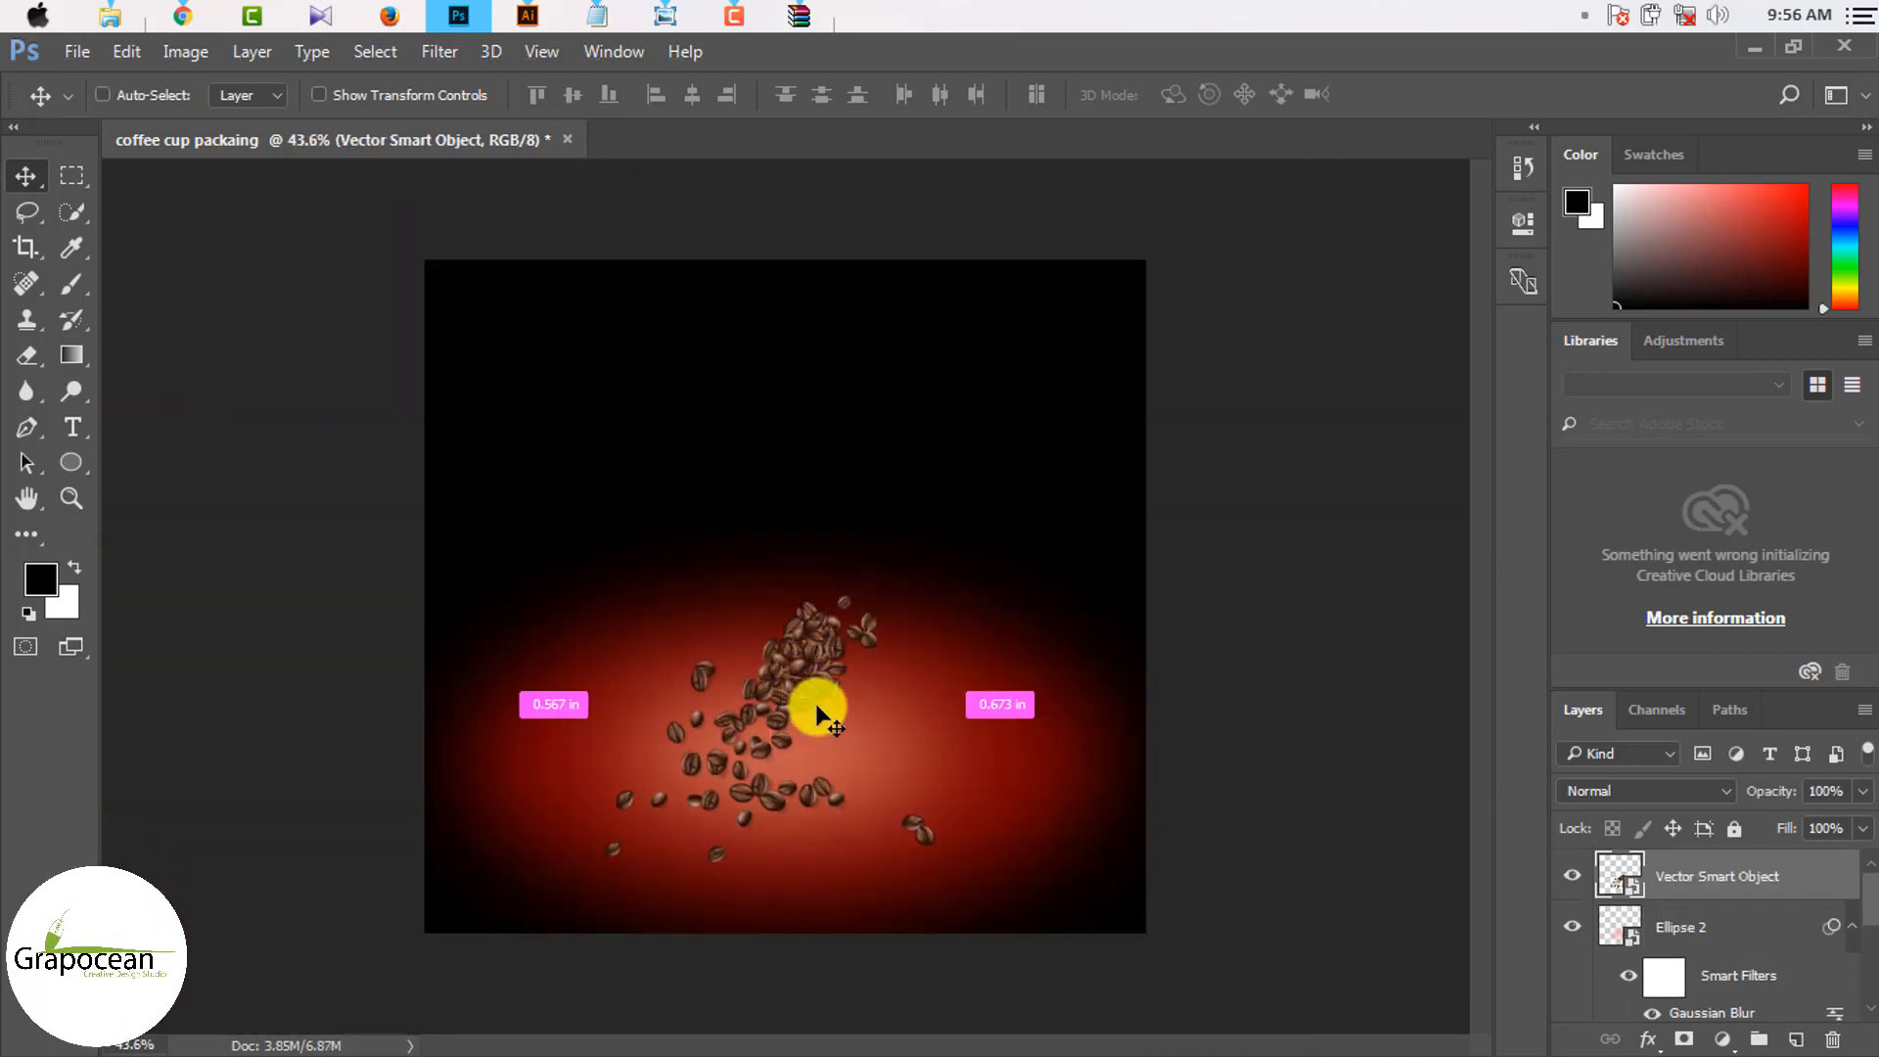
# Step: Enlarge the coffee beans around their centre to about 401% width and 430% height
pyautogui.hotkey('ctrl', 't')
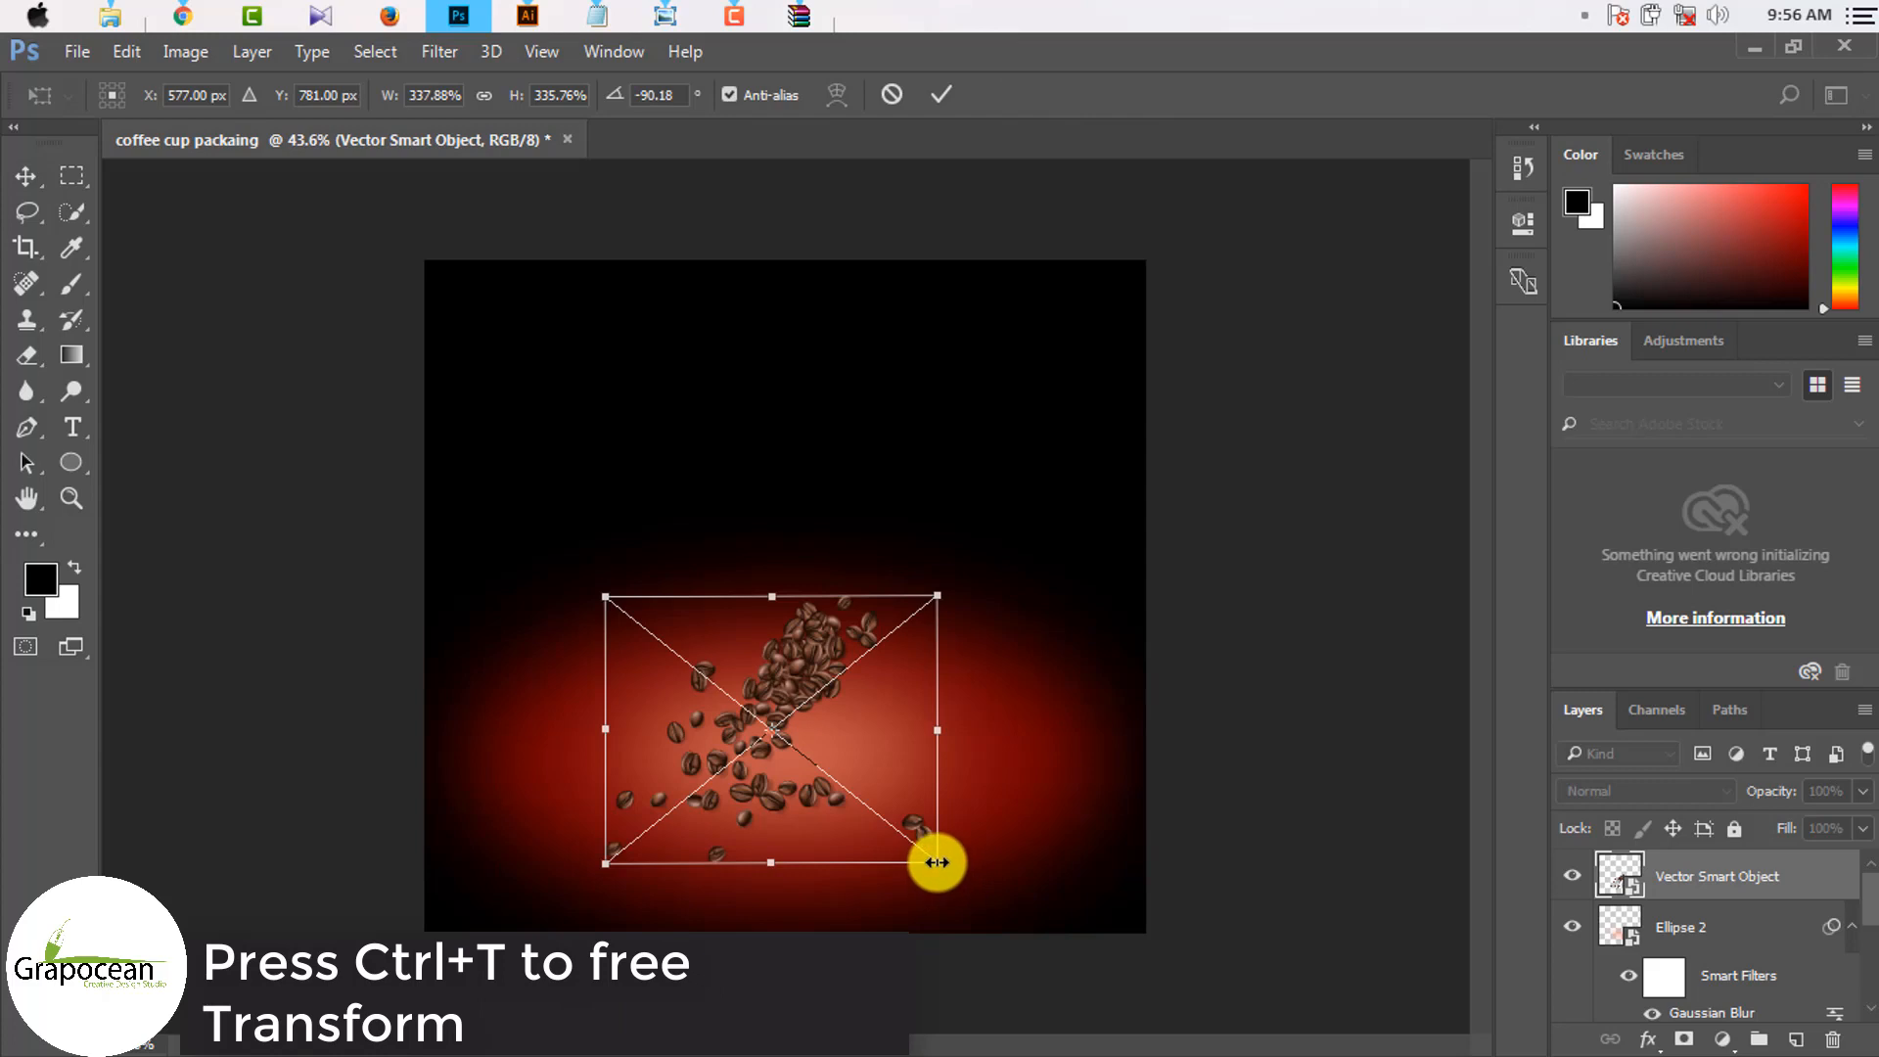
pyautogui.moveTo(939, 861); pyautogui.dragTo(1001, 888)
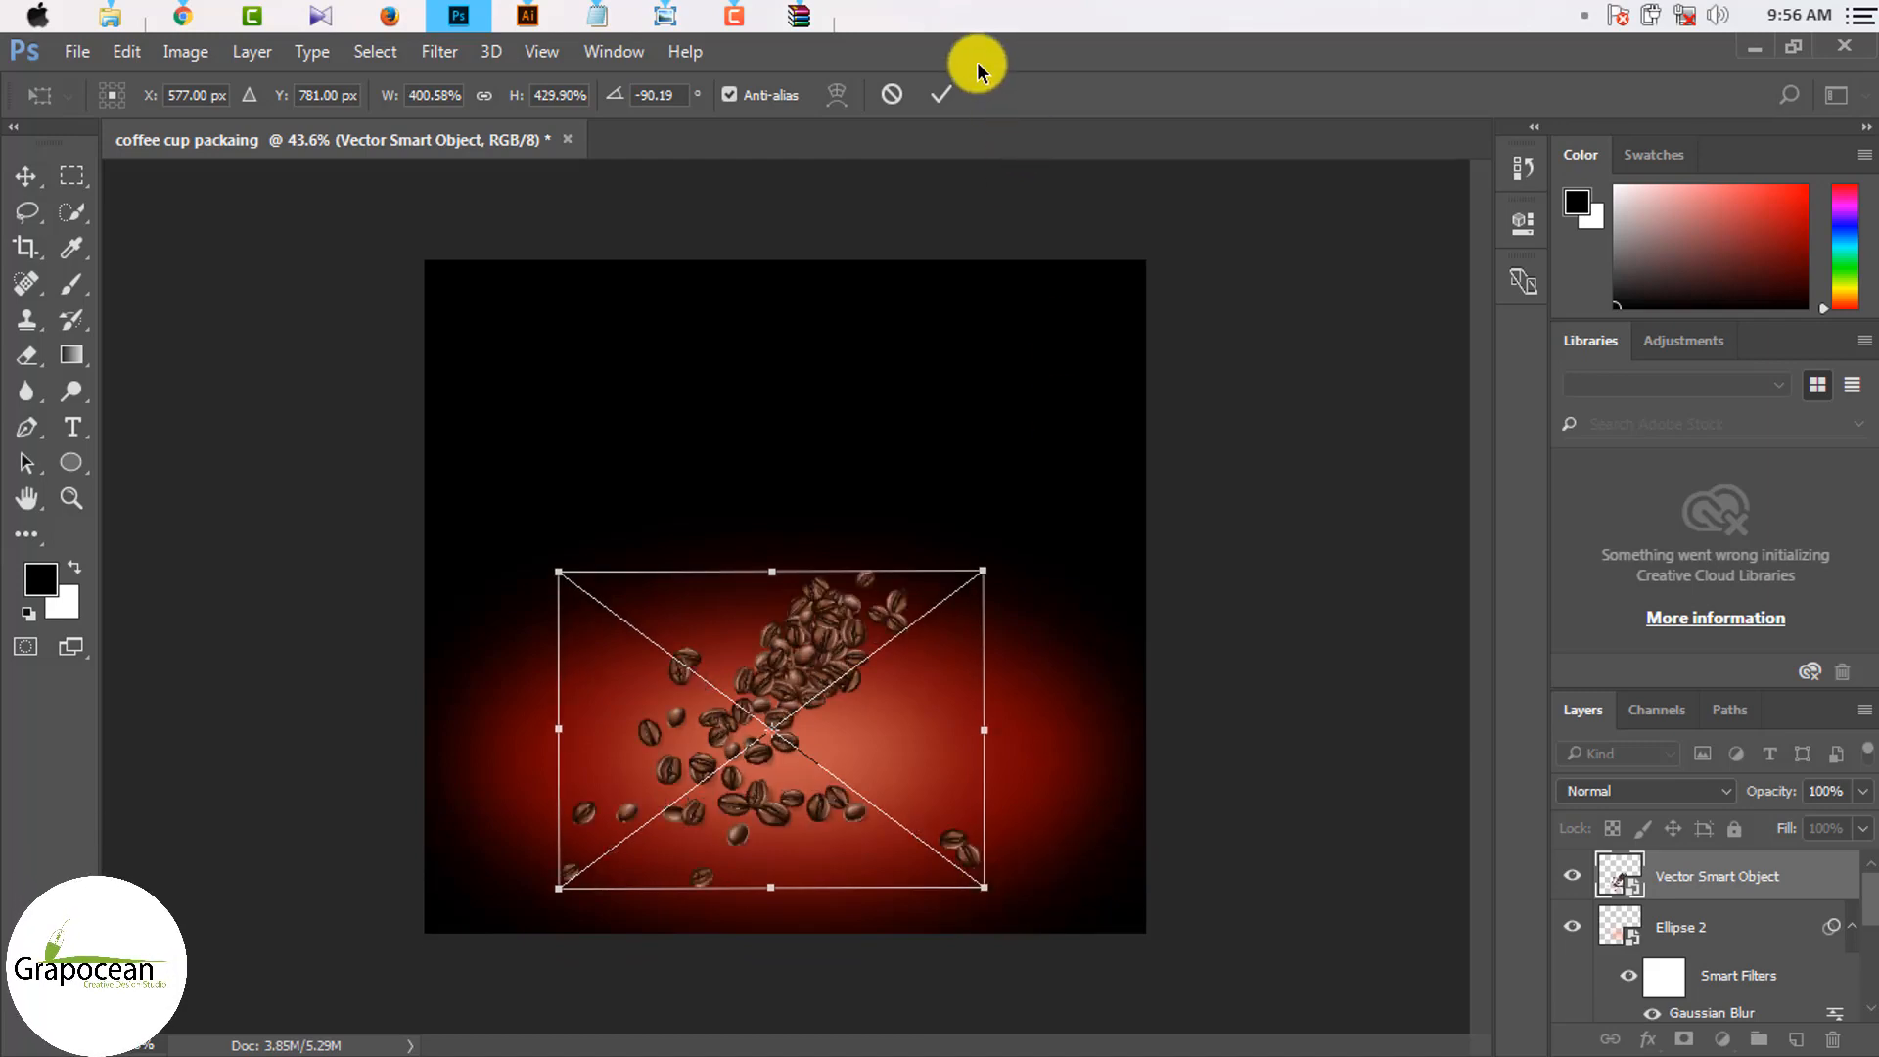
pyautogui.click(938, 94)
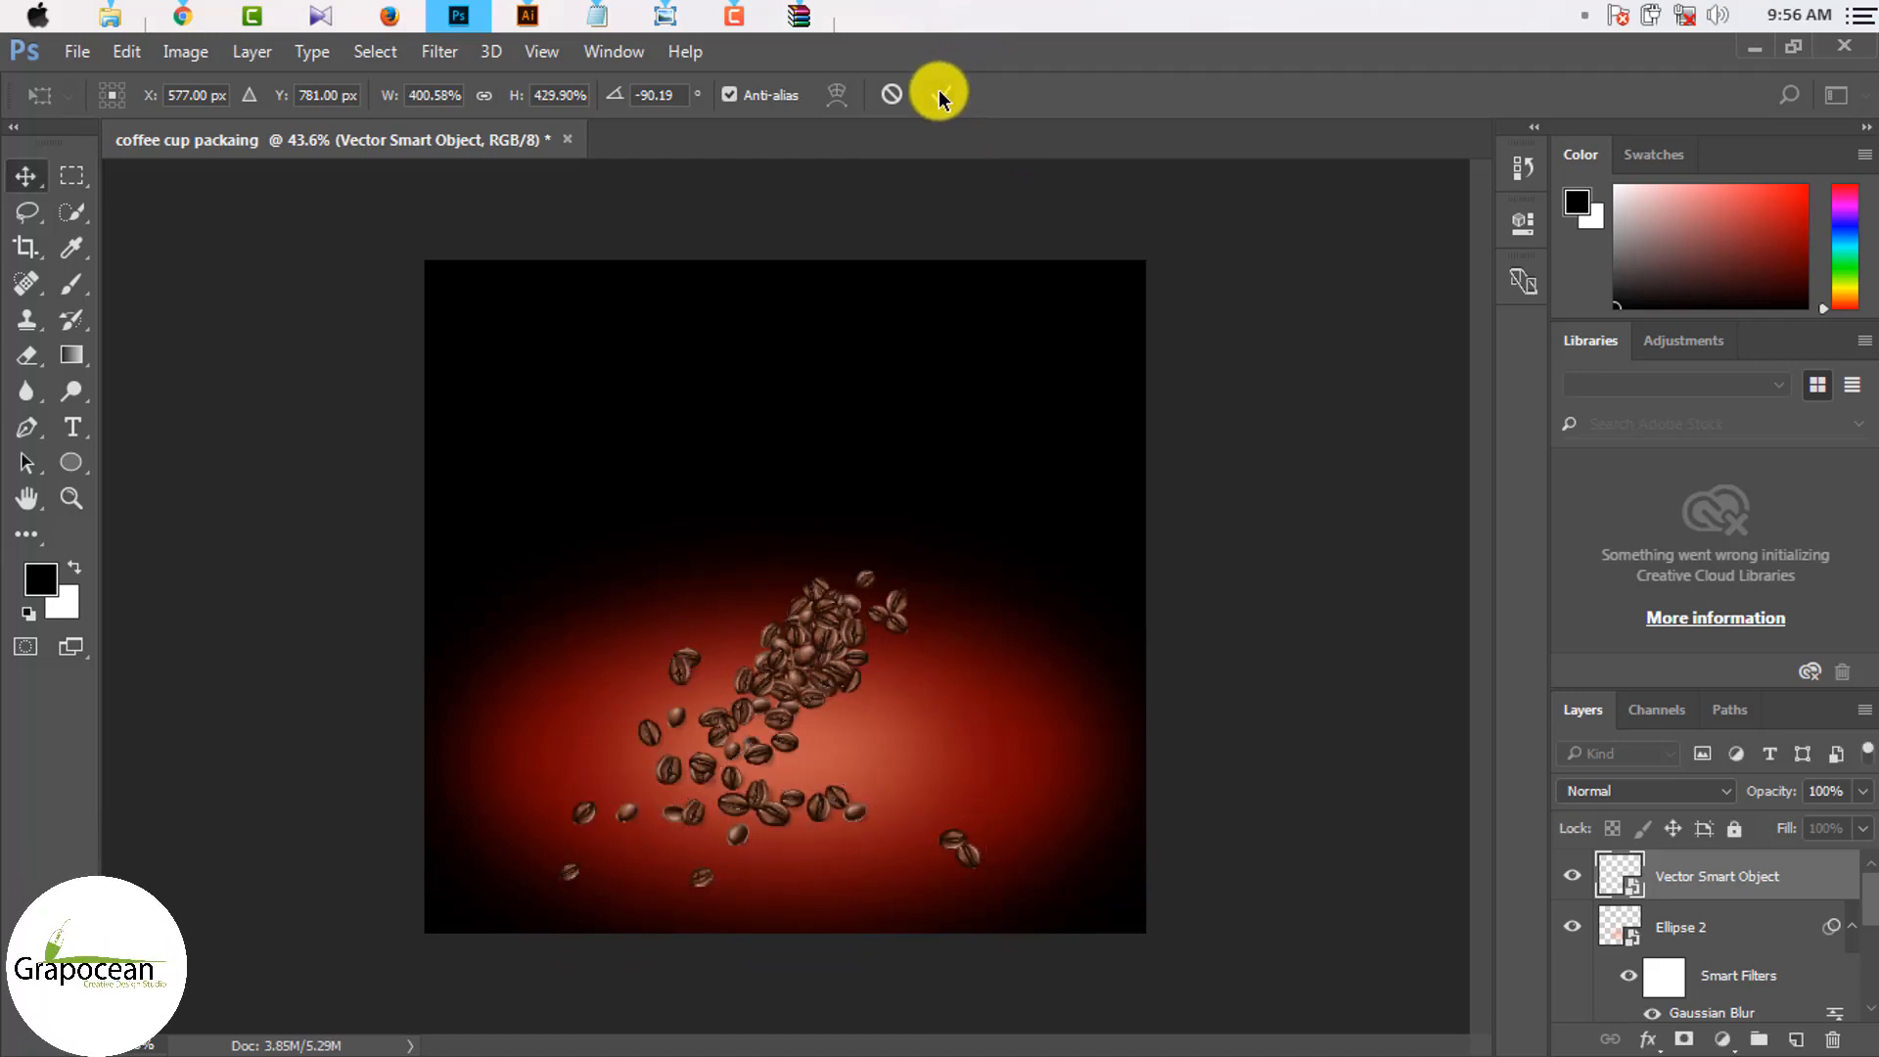
# Step: Set up the Pen tool in Shape mode with a bright red (#fc0000) foreground colour
pyautogui.scroll(-1, 894, 740)
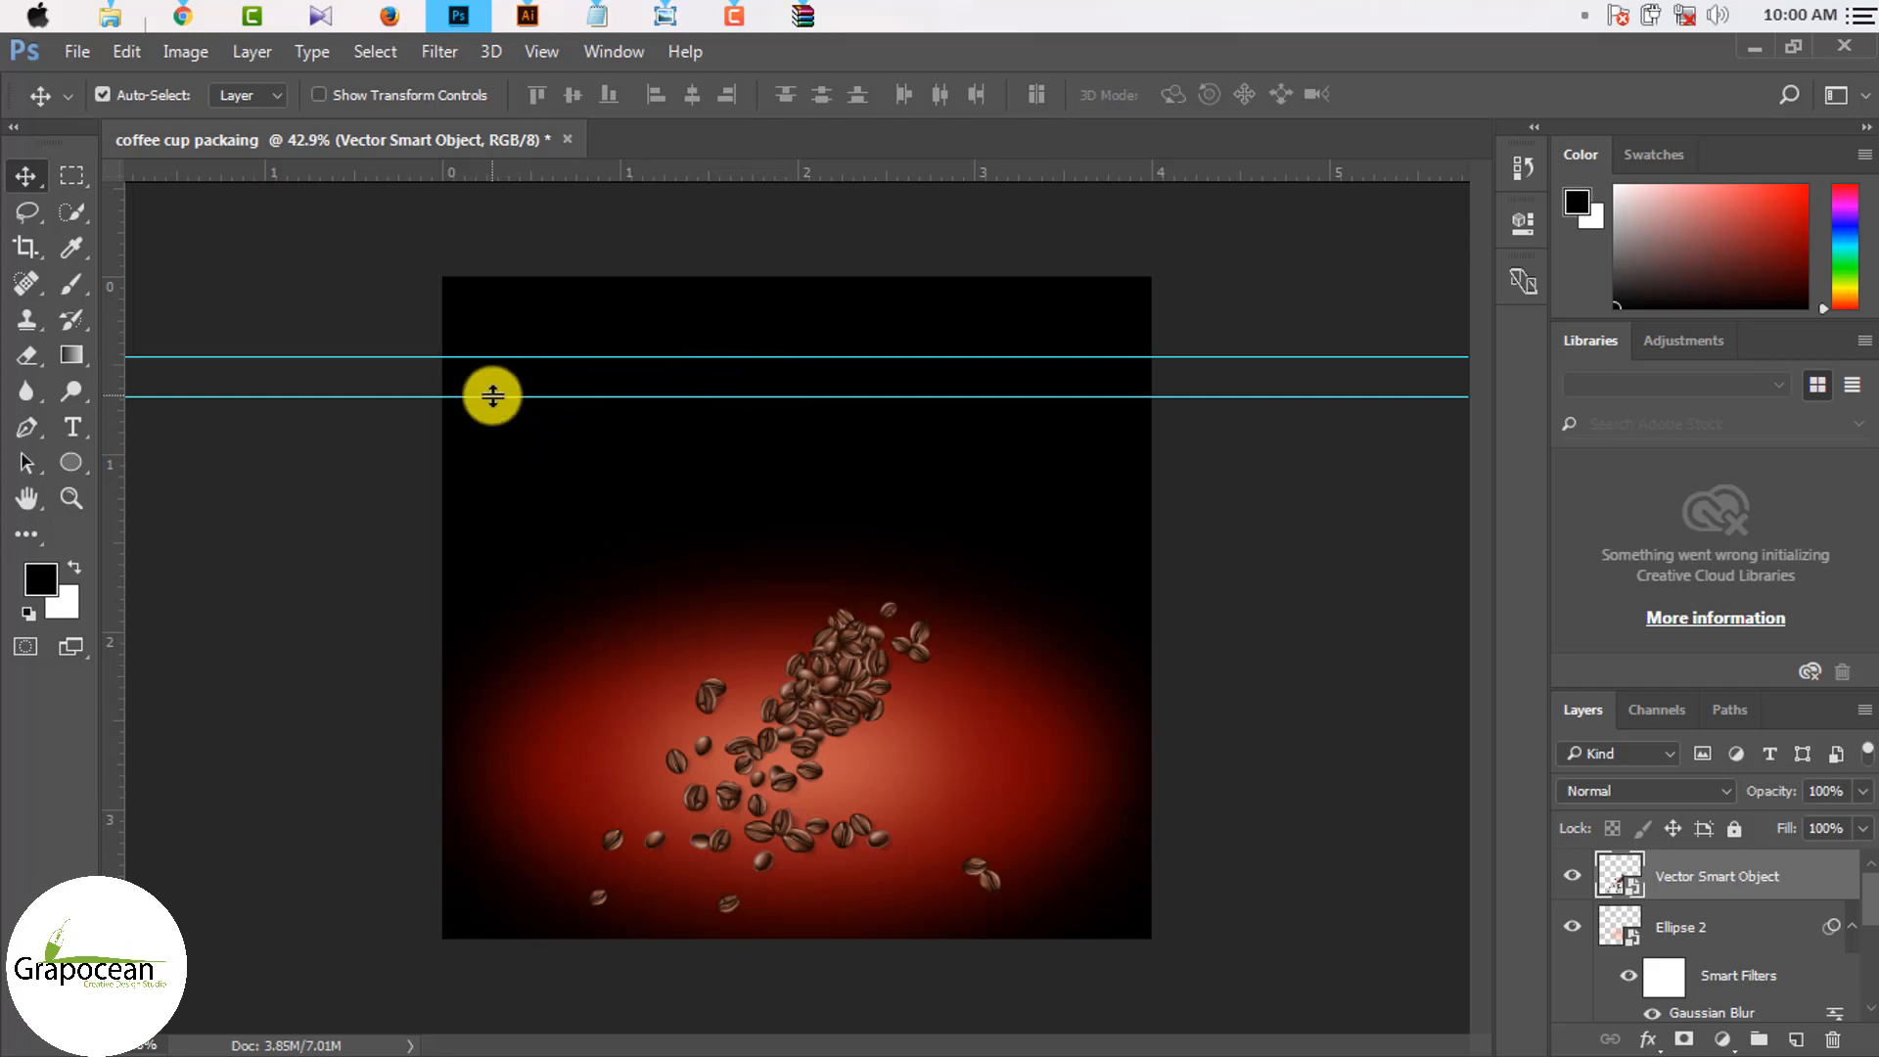
pyautogui.click(26, 426)
pyautogui.scroll(8, 662, 431)
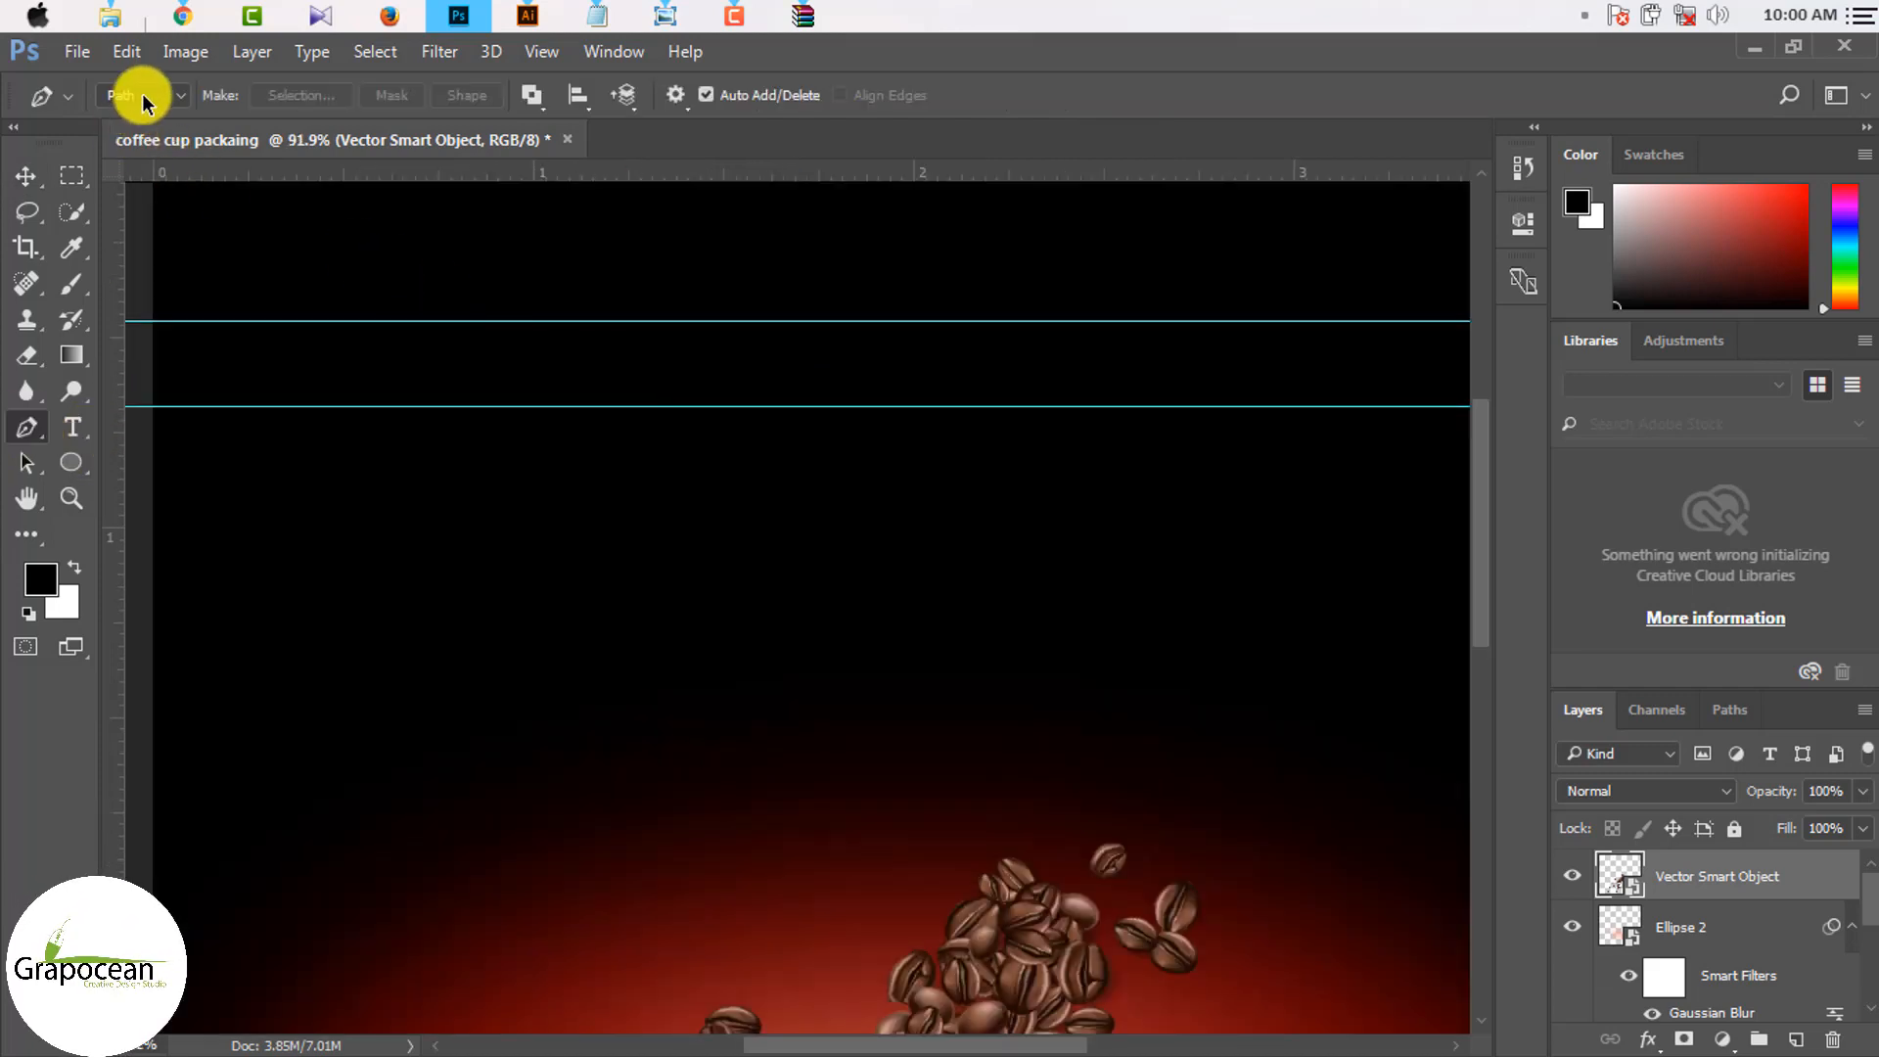
pyautogui.click(142, 96)
pyautogui.click(128, 116)
pyautogui.click(40, 579)
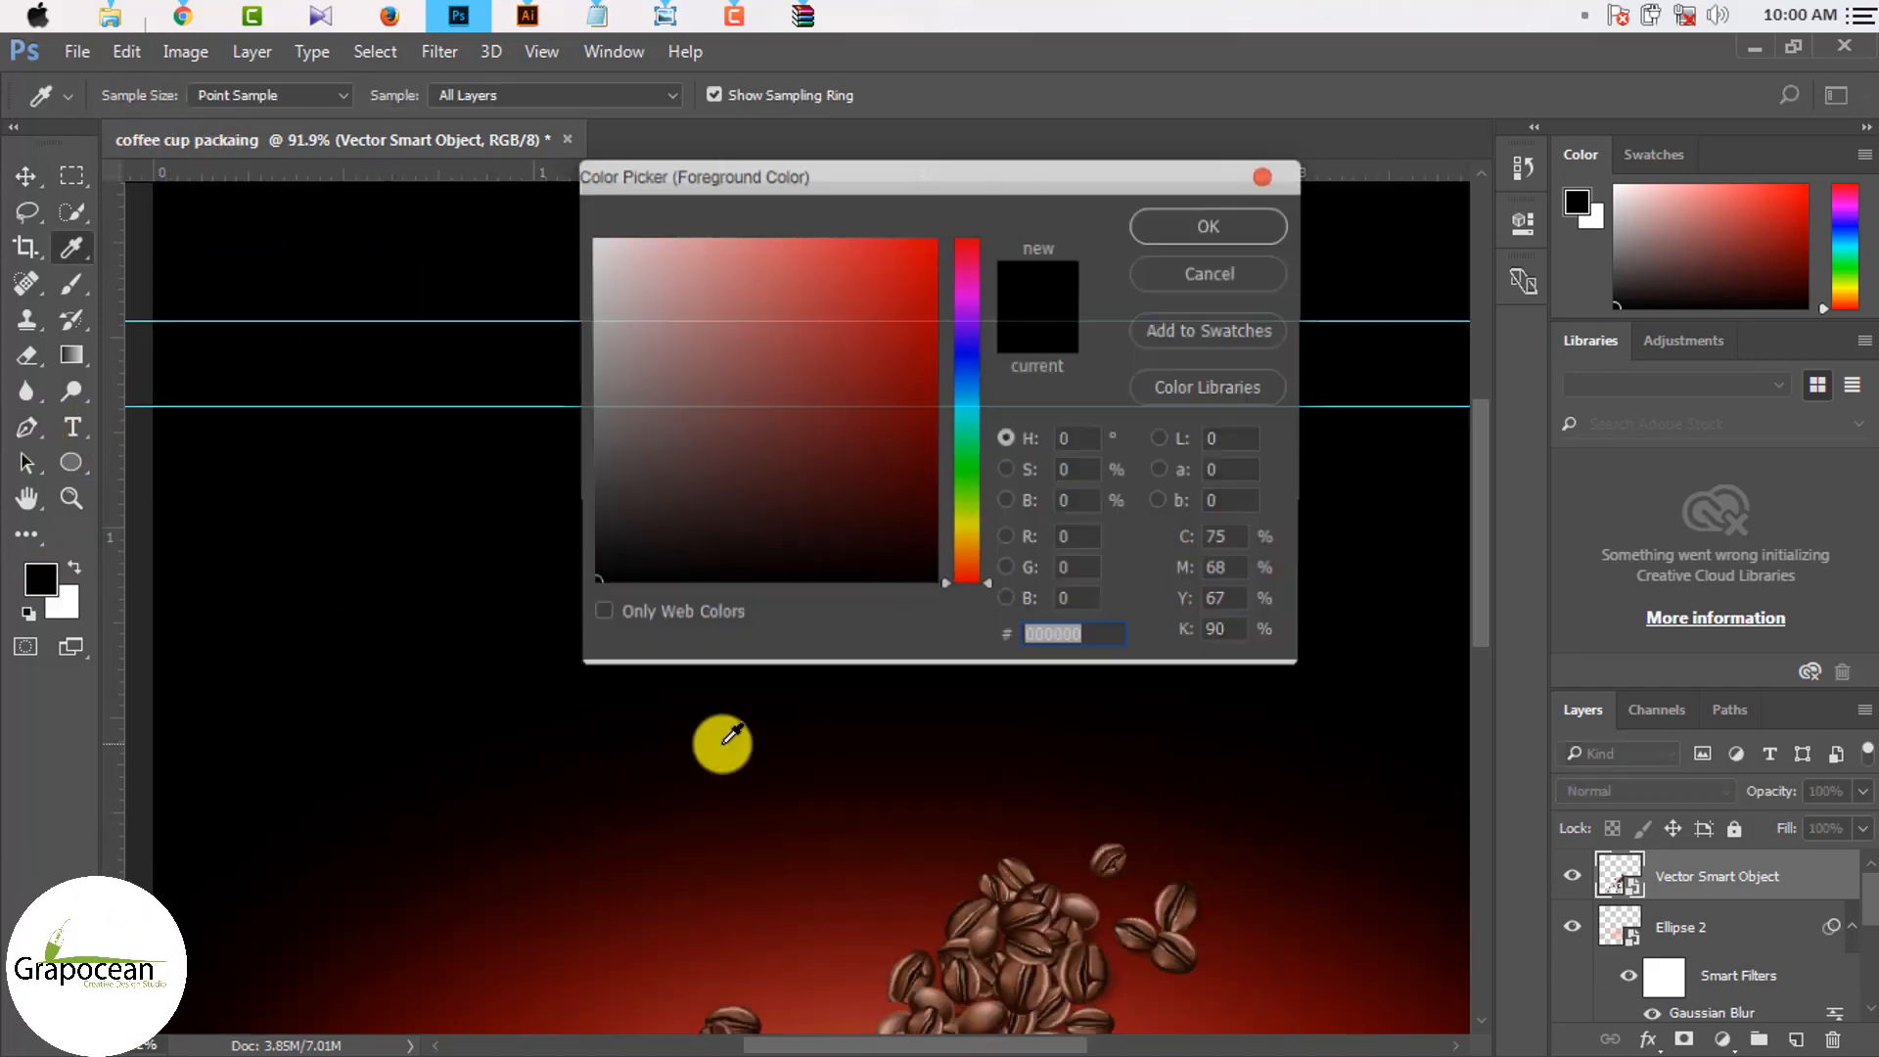
pyautogui.moveTo(879, 300)
pyautogui.mouseDown()
pyautogui.moveTo(923, 244)
pyautogui.moveTo(969, 239)
pyautogui.mouseUp()
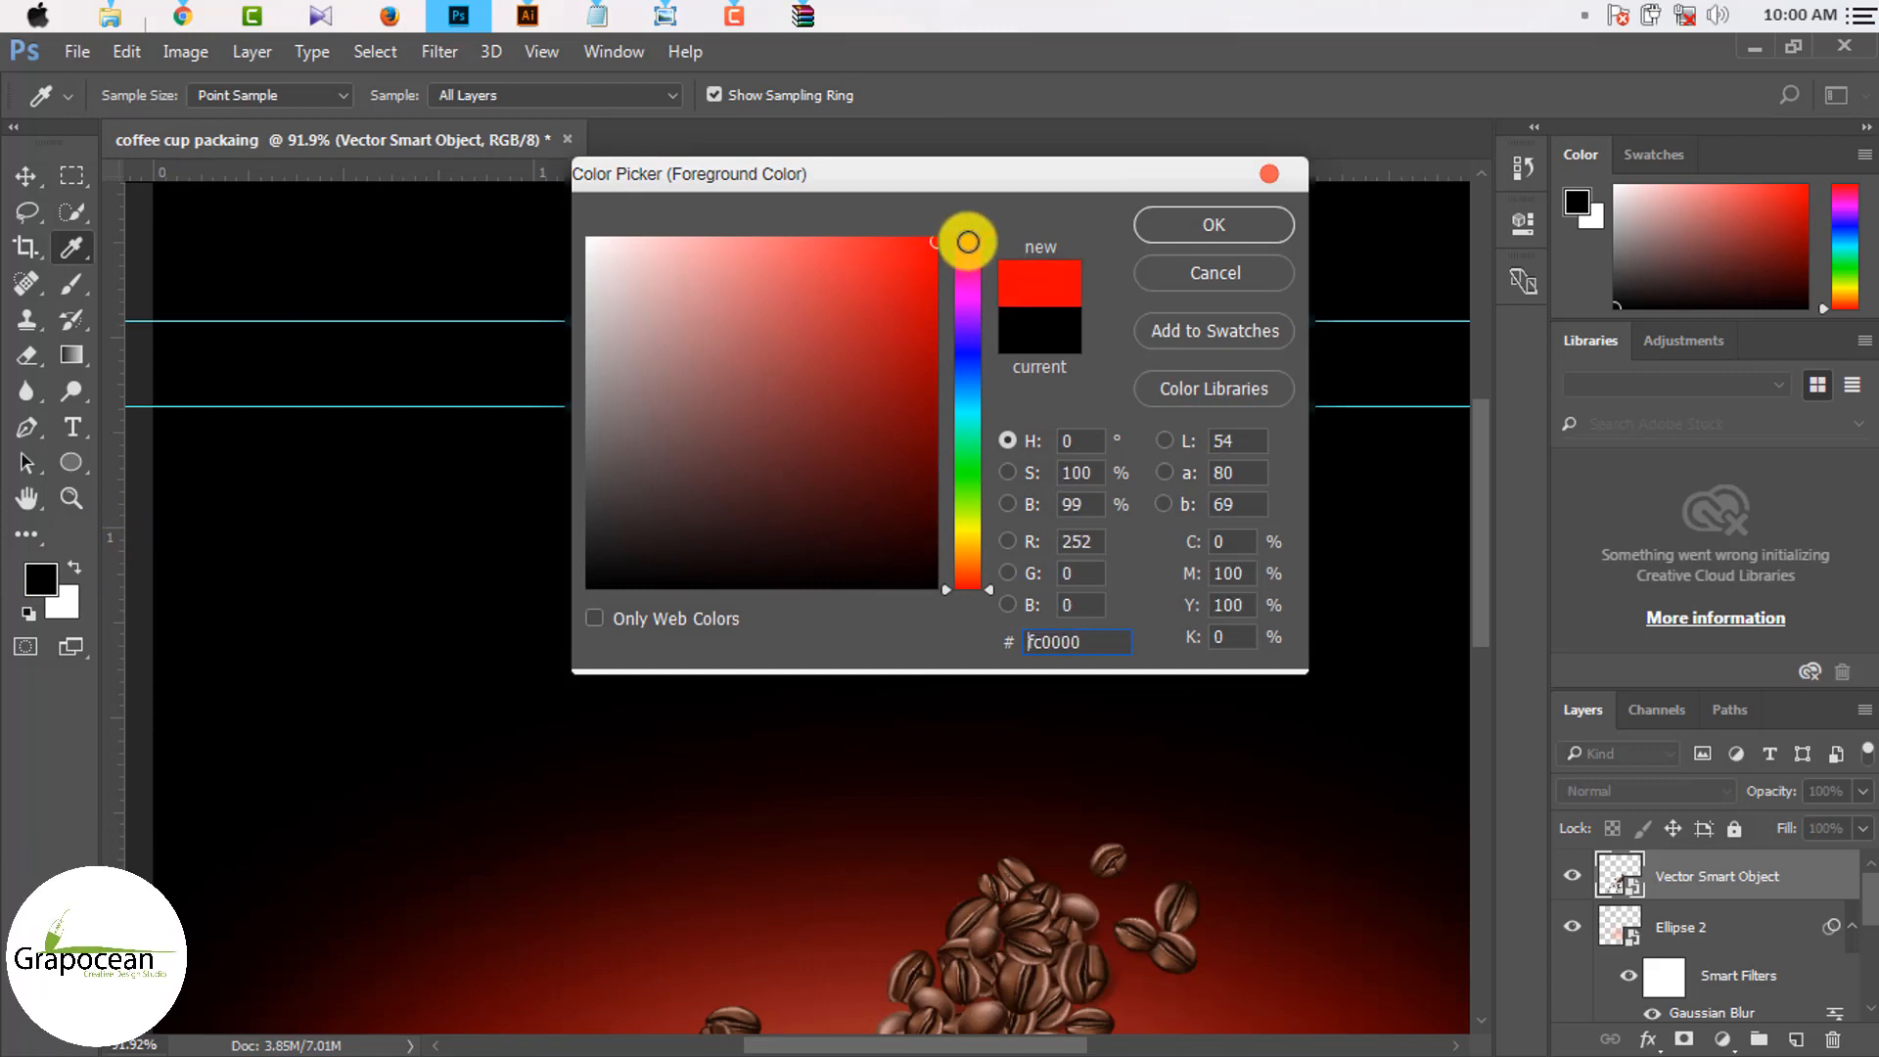
pyautogui.click(1213, 224)
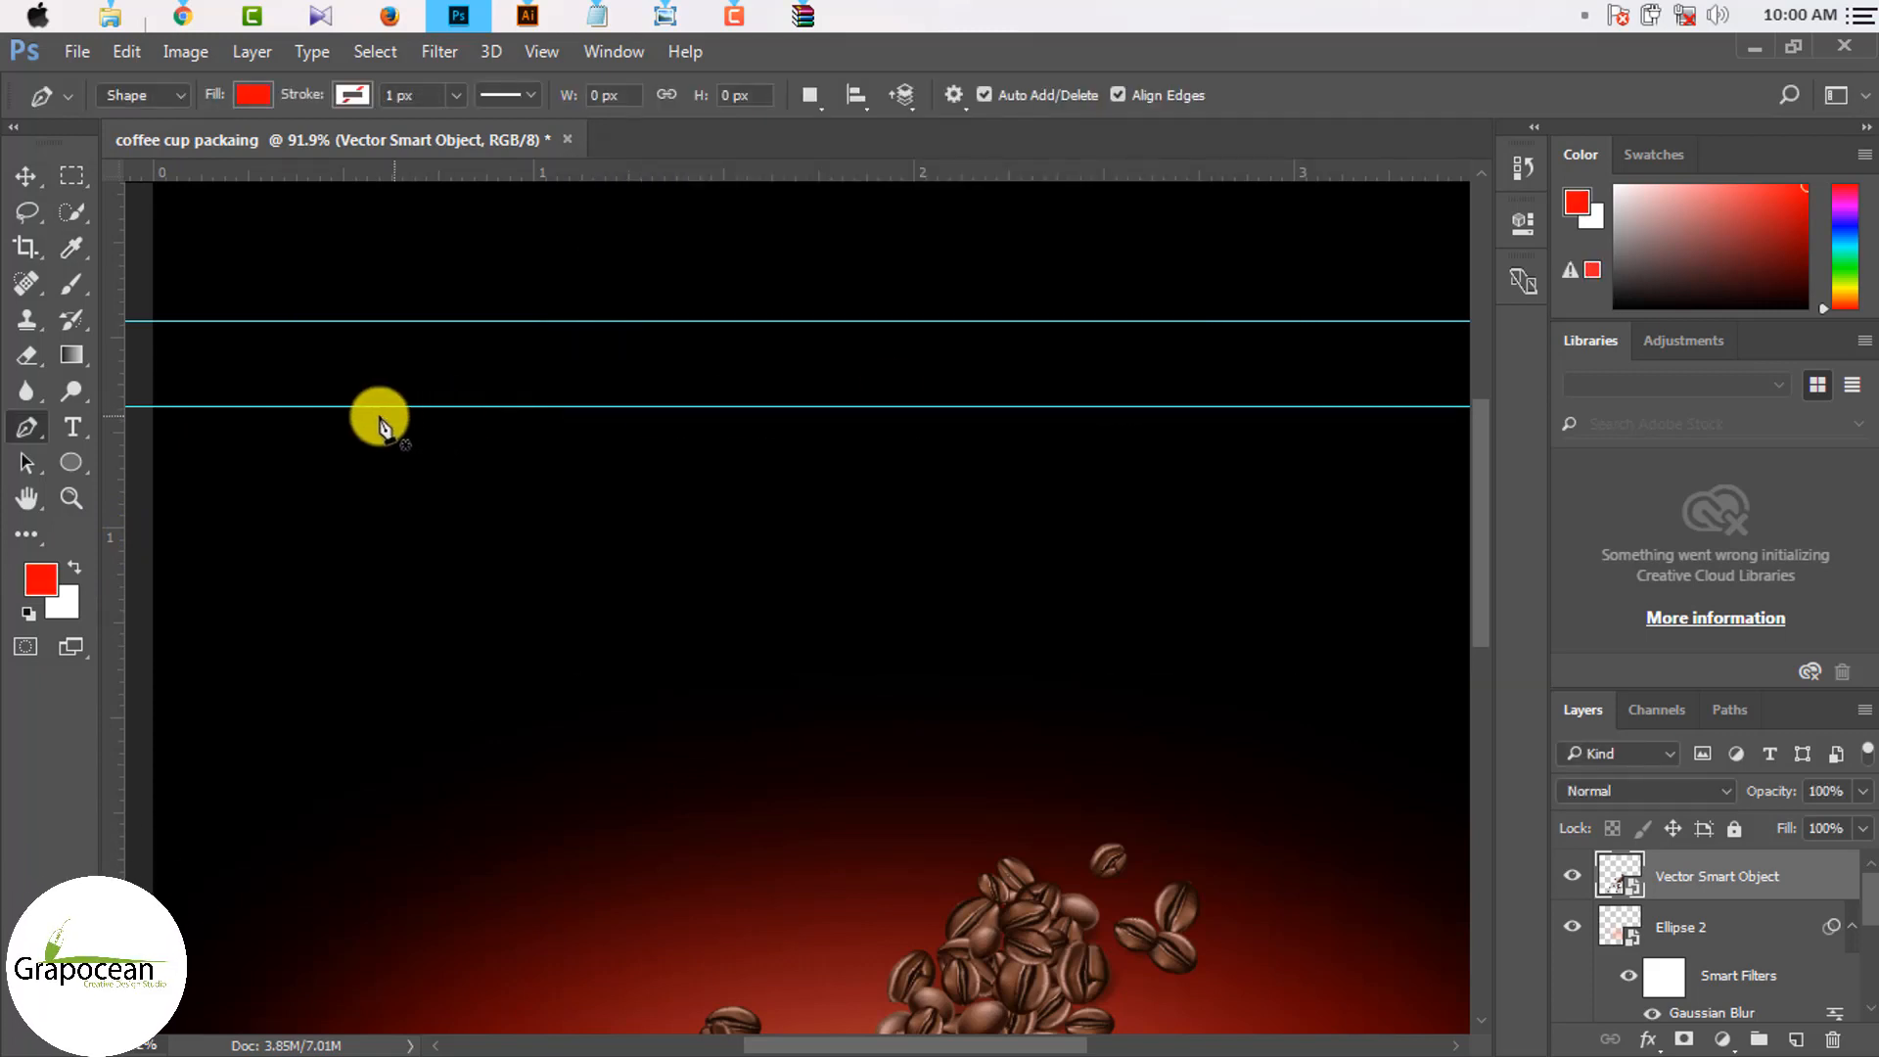
# Step: Draw a thin, closed red S-curved wave with pointed ends between the two horizontal guides, about 448 × 68 px
pyautogui.scroll(-1, 552, 517)
pyautogui.scroll(-1, 648, 541)
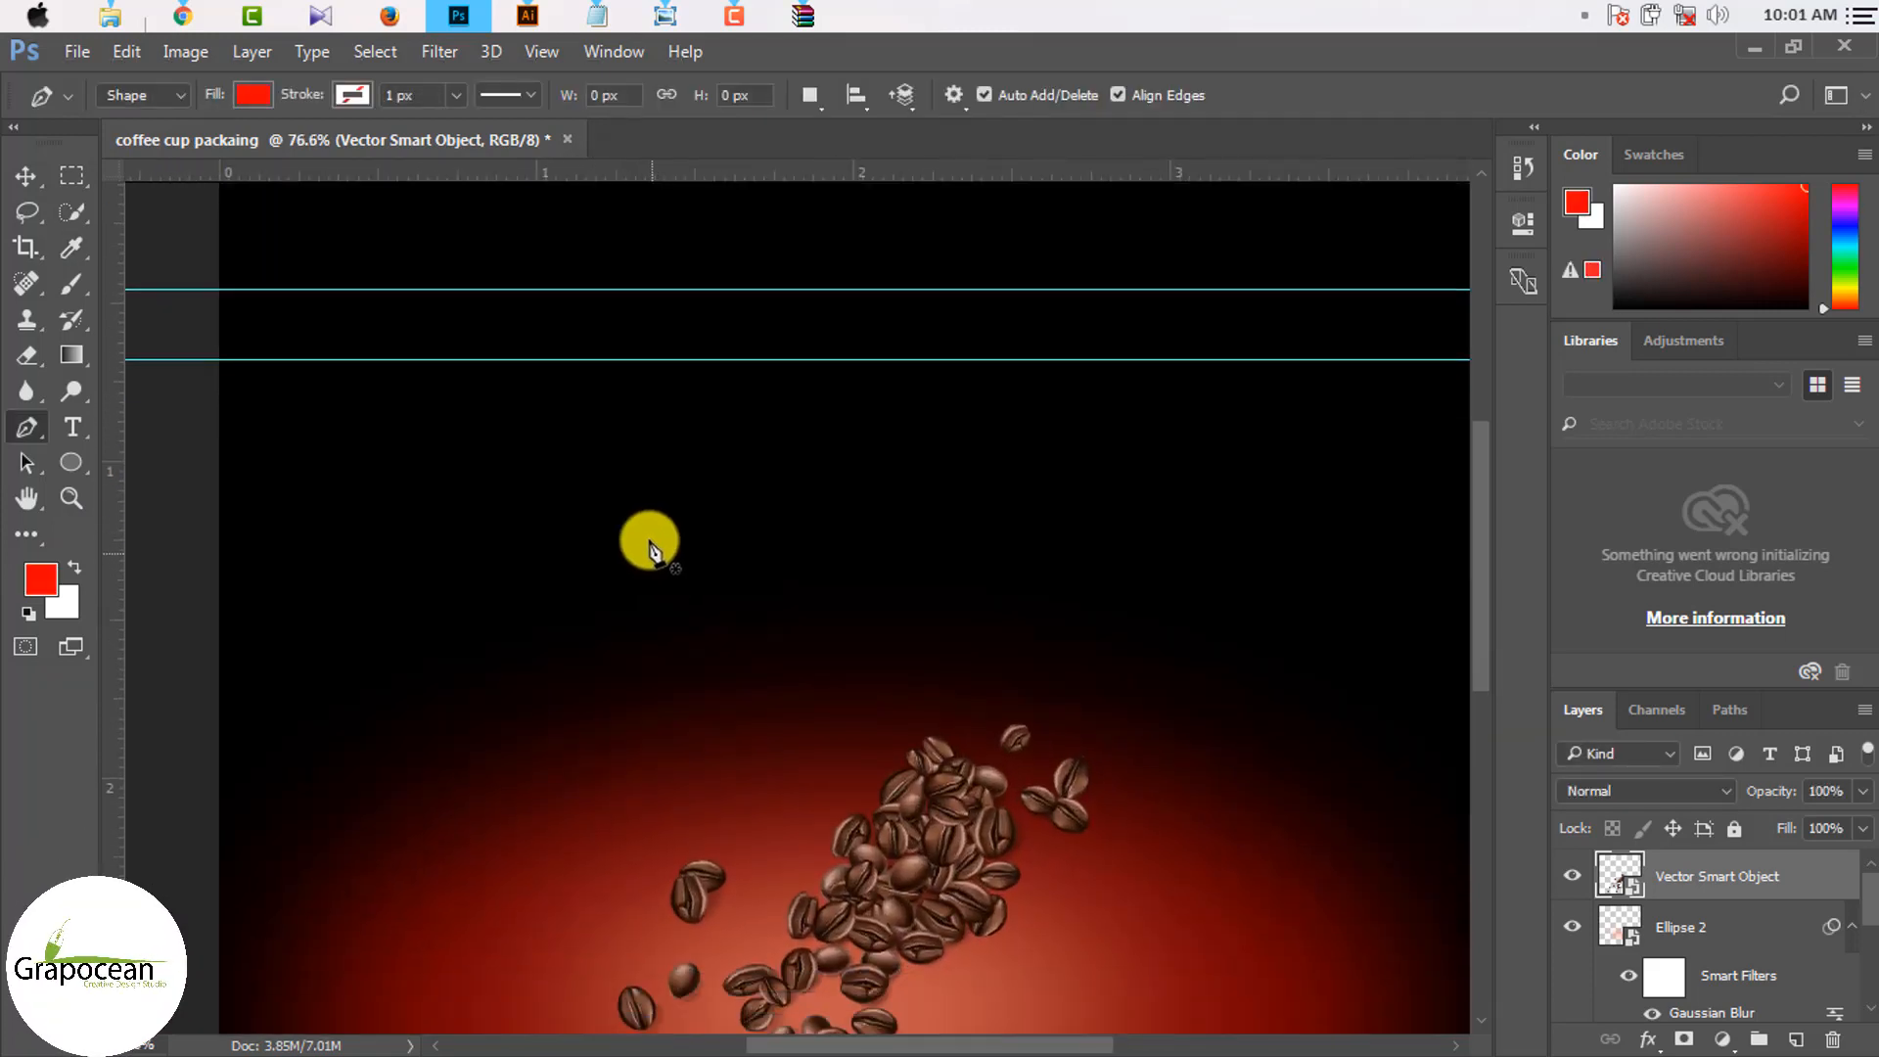
pyautogui.scroll(1, 553, 368)
pyautogui.click(530, 362)
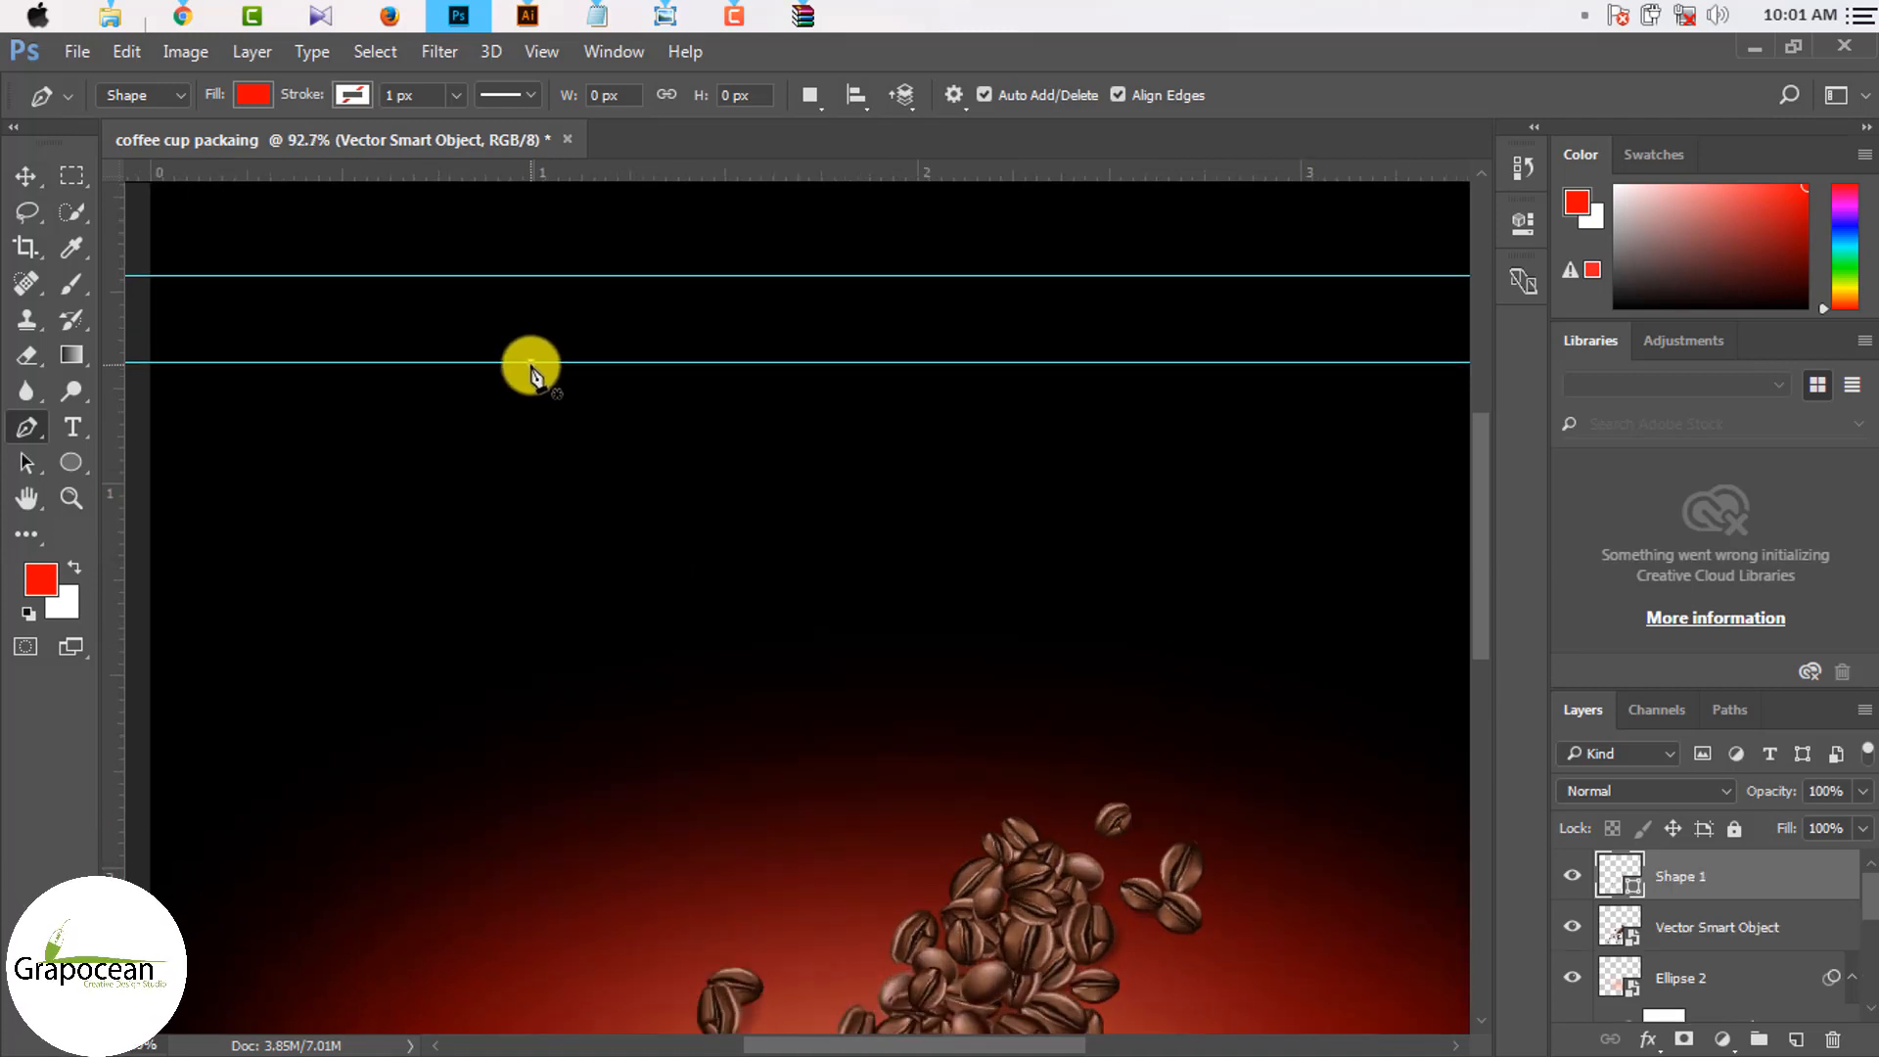
pyautogui.moveTo(963, 350); pyautogui.dragTo(1024, 345)
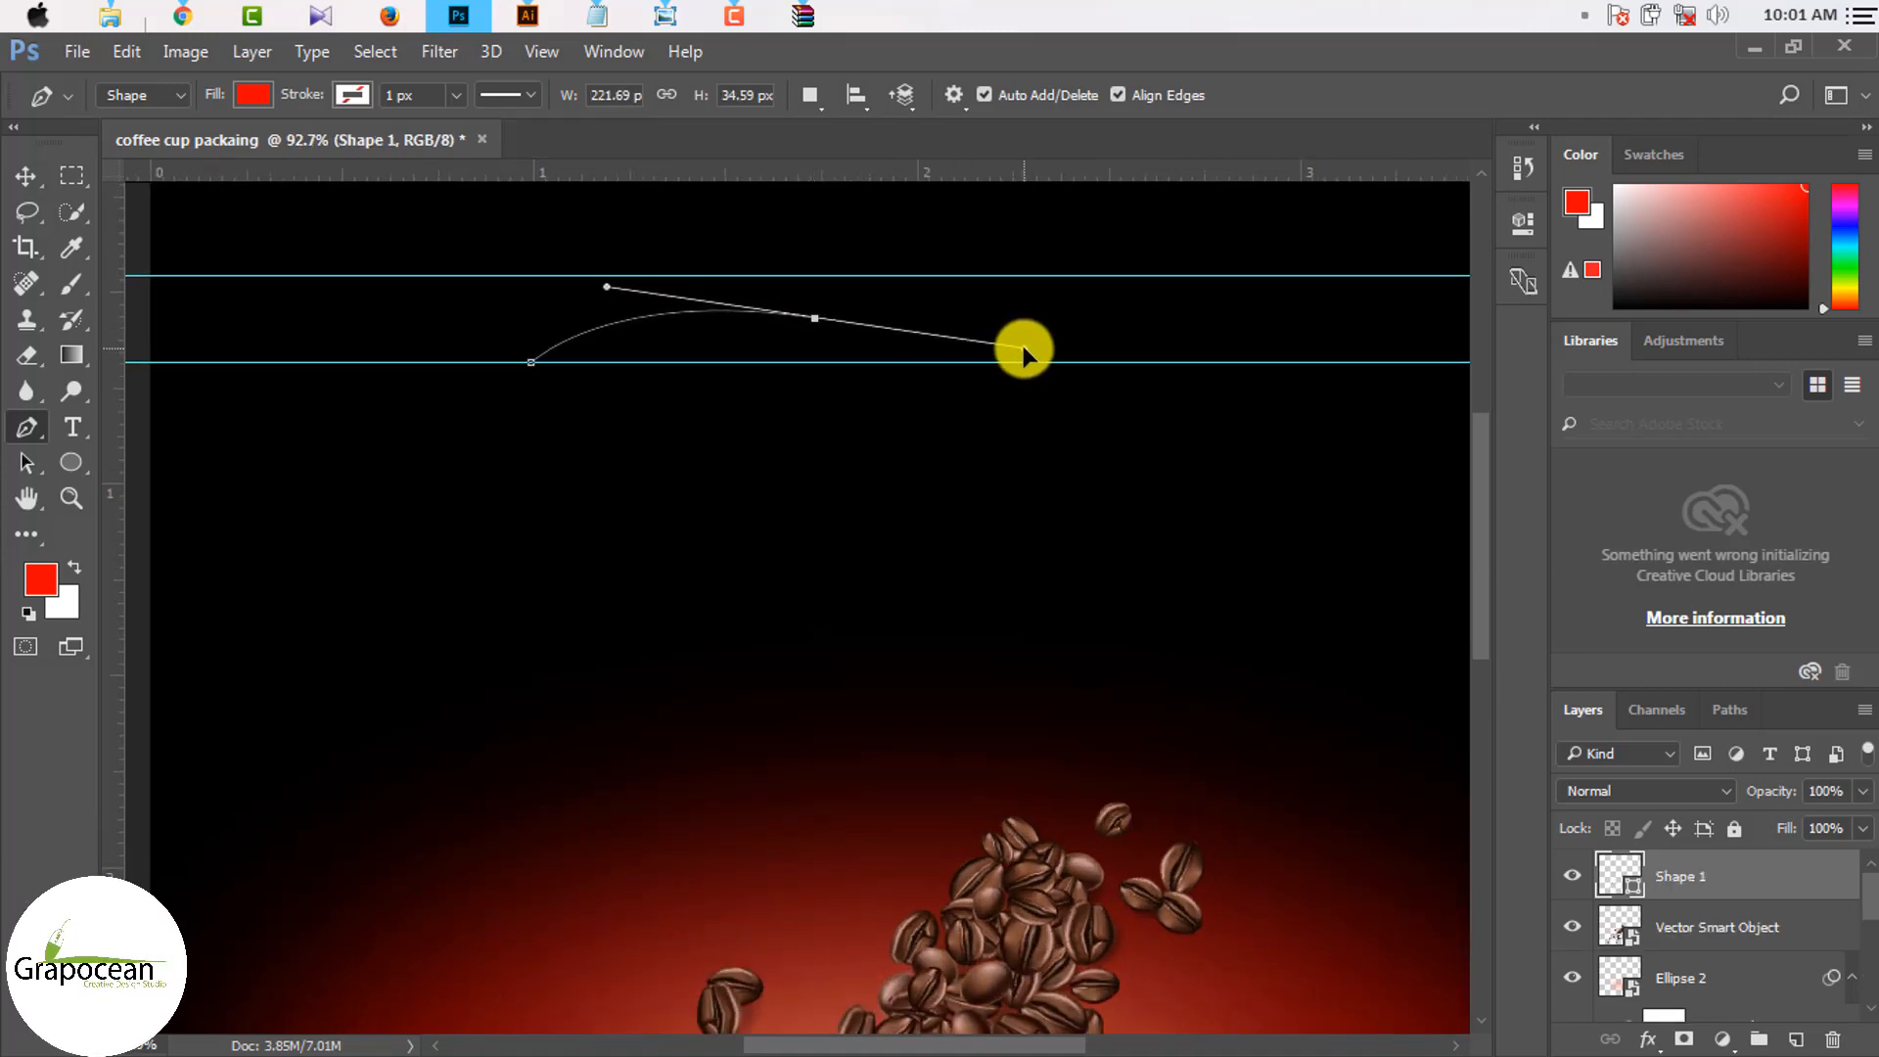
pyautogui.click(1104, 277)
pyautogui.scroll(3, 801, 305)
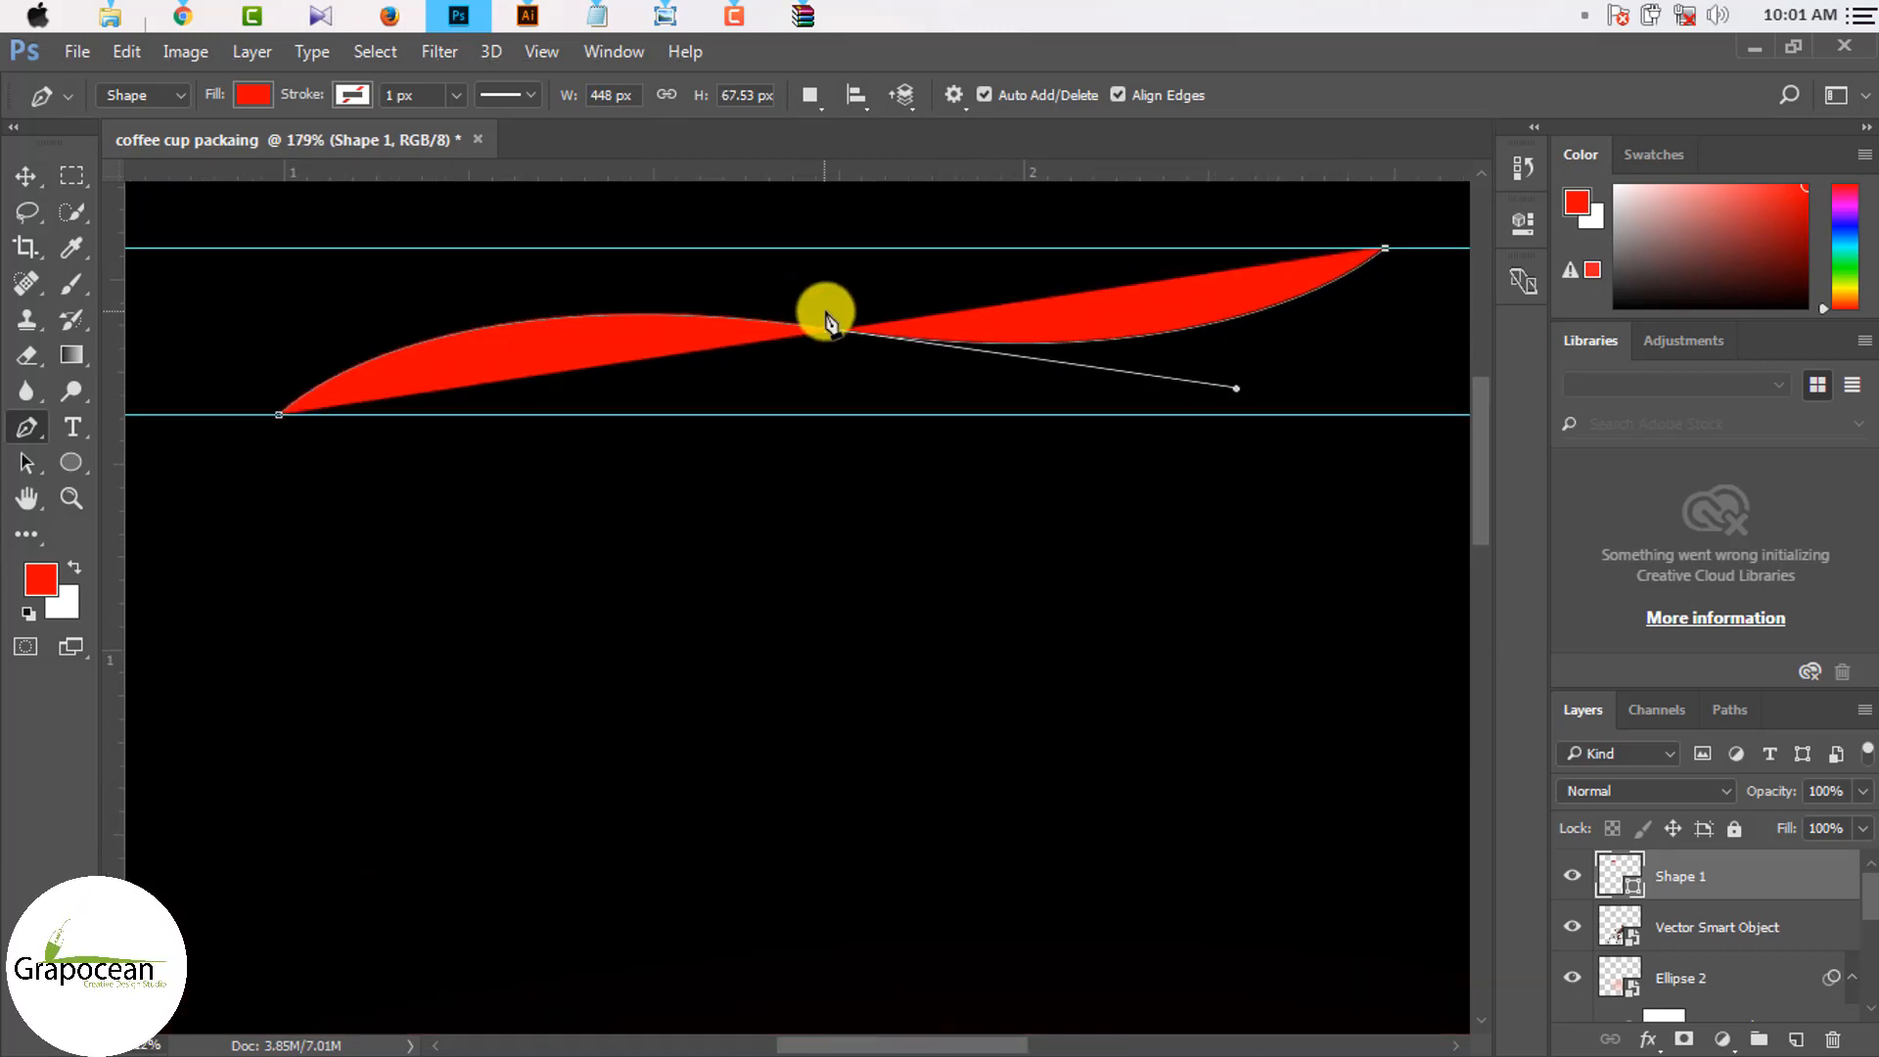
pyautogui.moveTo(827, 323); pyautogui.dragTo(474, 243)
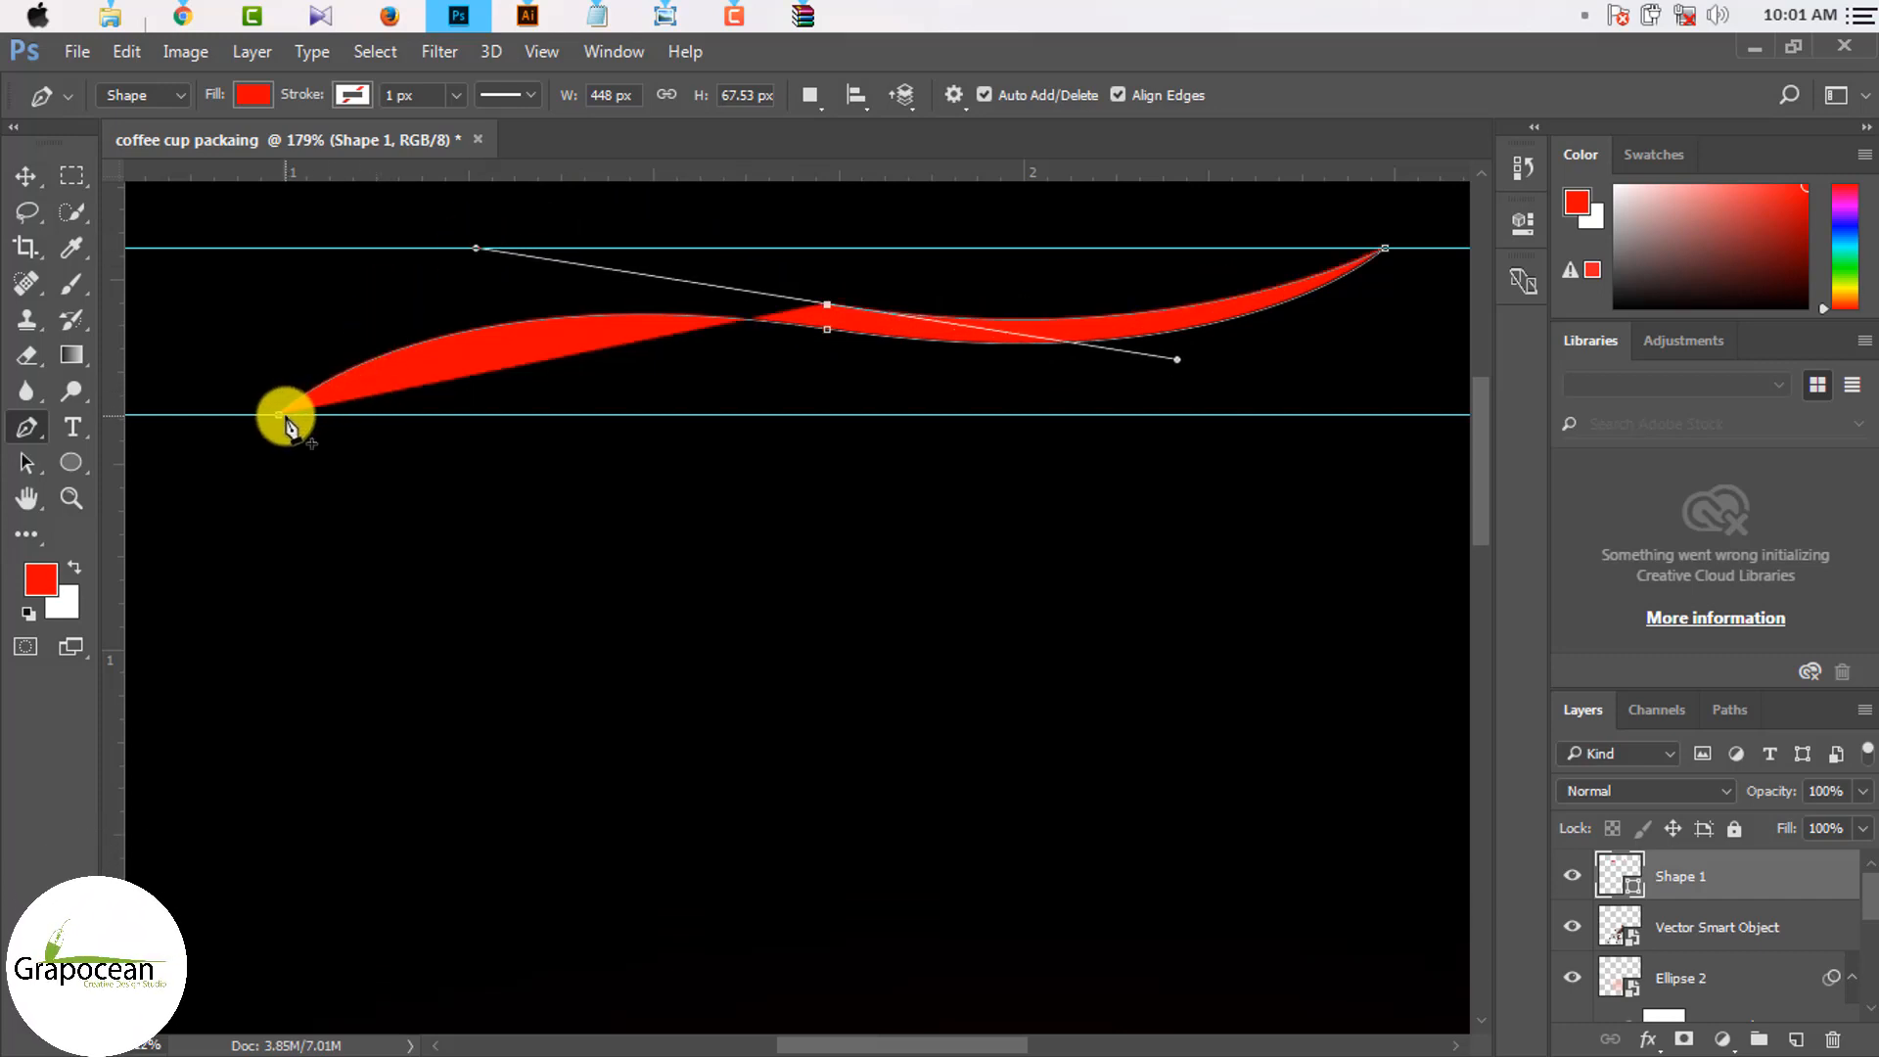
pyautogui.moveTo(280, 415); pyautogui.dragTo(256, 446)
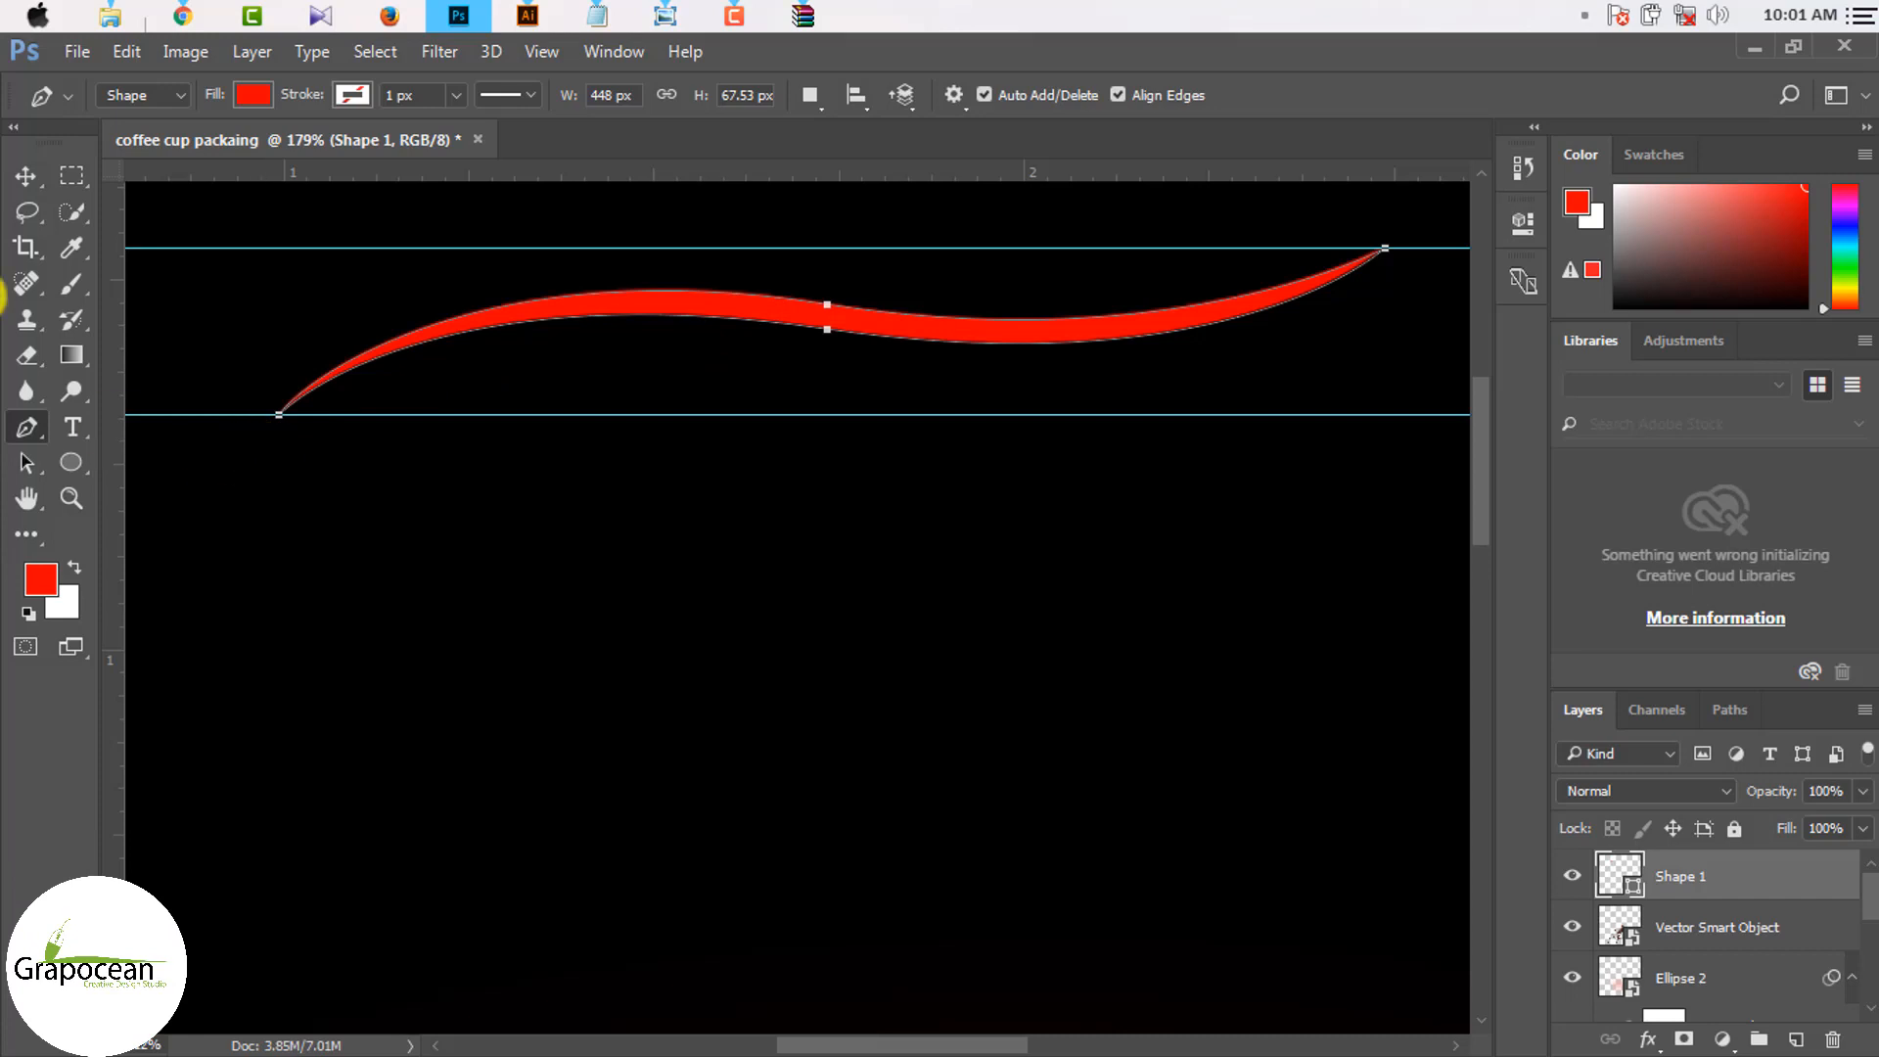
# Step: Deselect the wave's path and move both horizontal guides above the canvas's upper edge
pyautogui.click(26, 176)
pyautogui.click(736, 730)
pyautogui.scroll(-6, 736, 729)
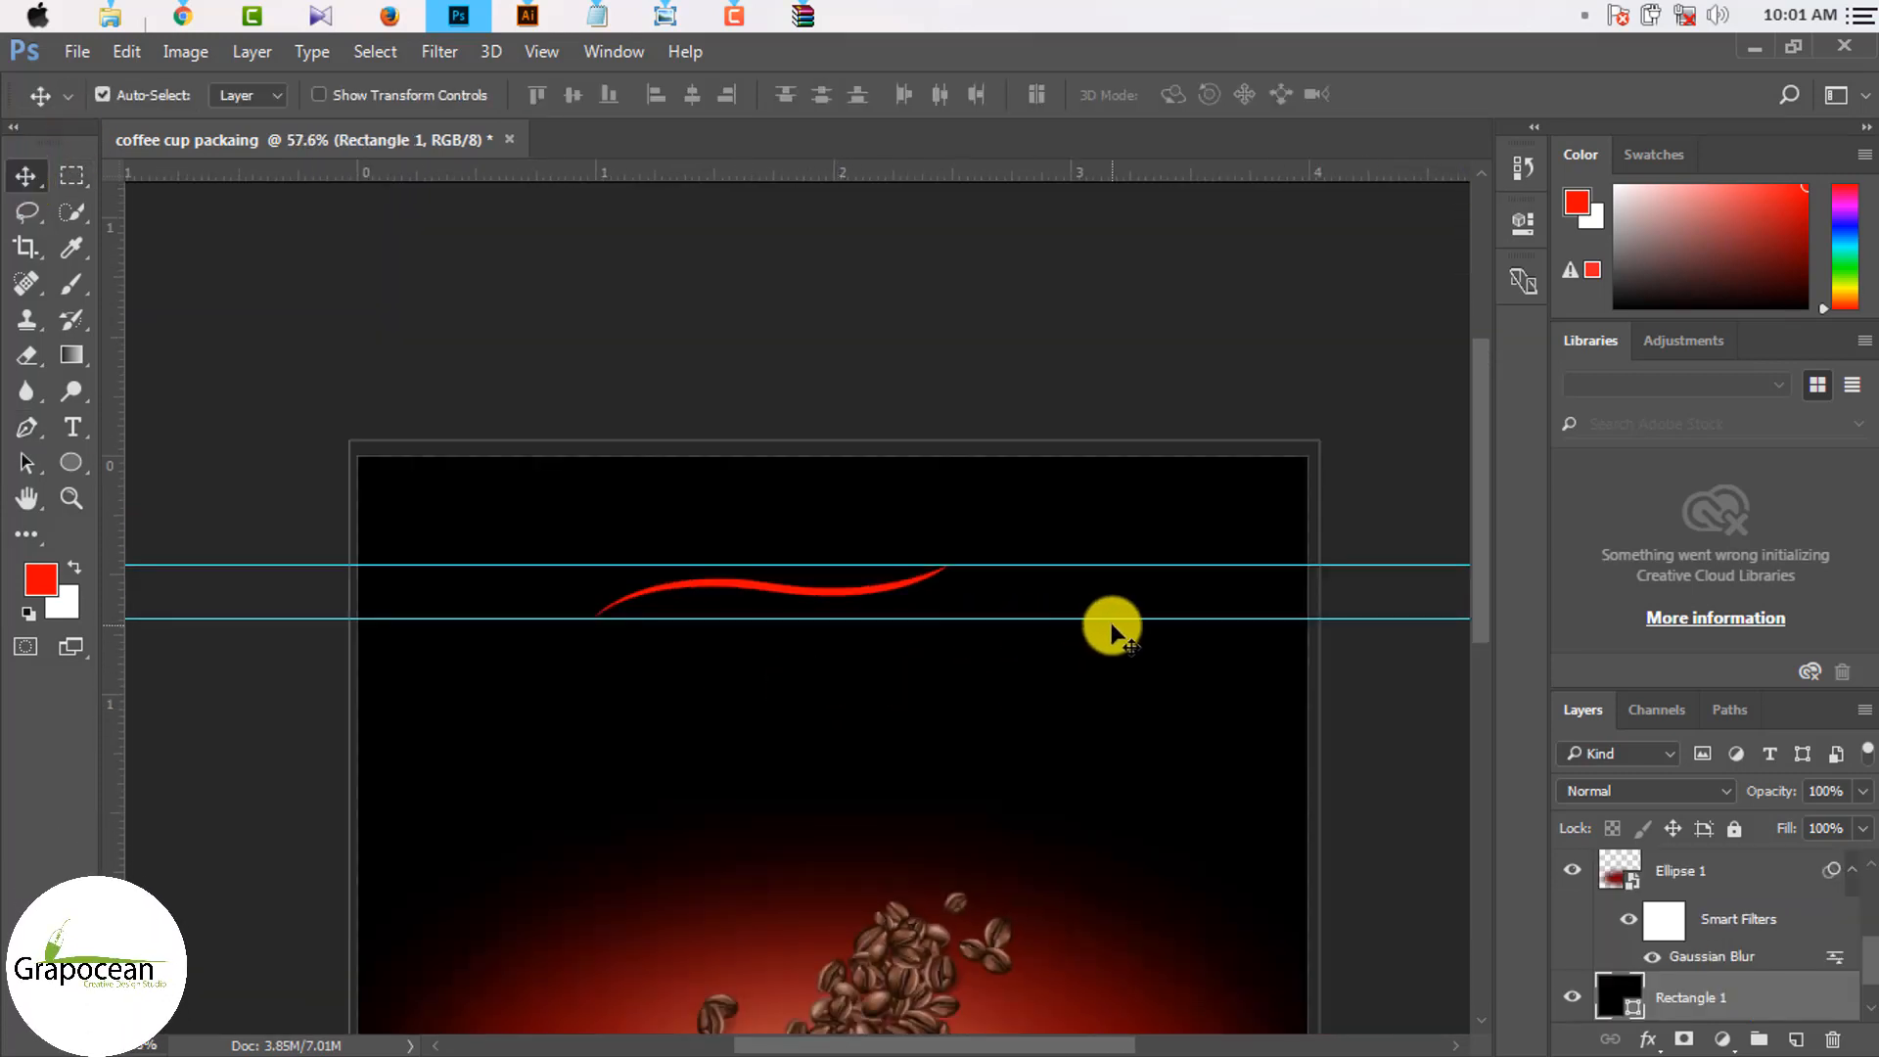
pyautogui.moveTo(1109, 617); pyautogui.dragTo(1094, 320)
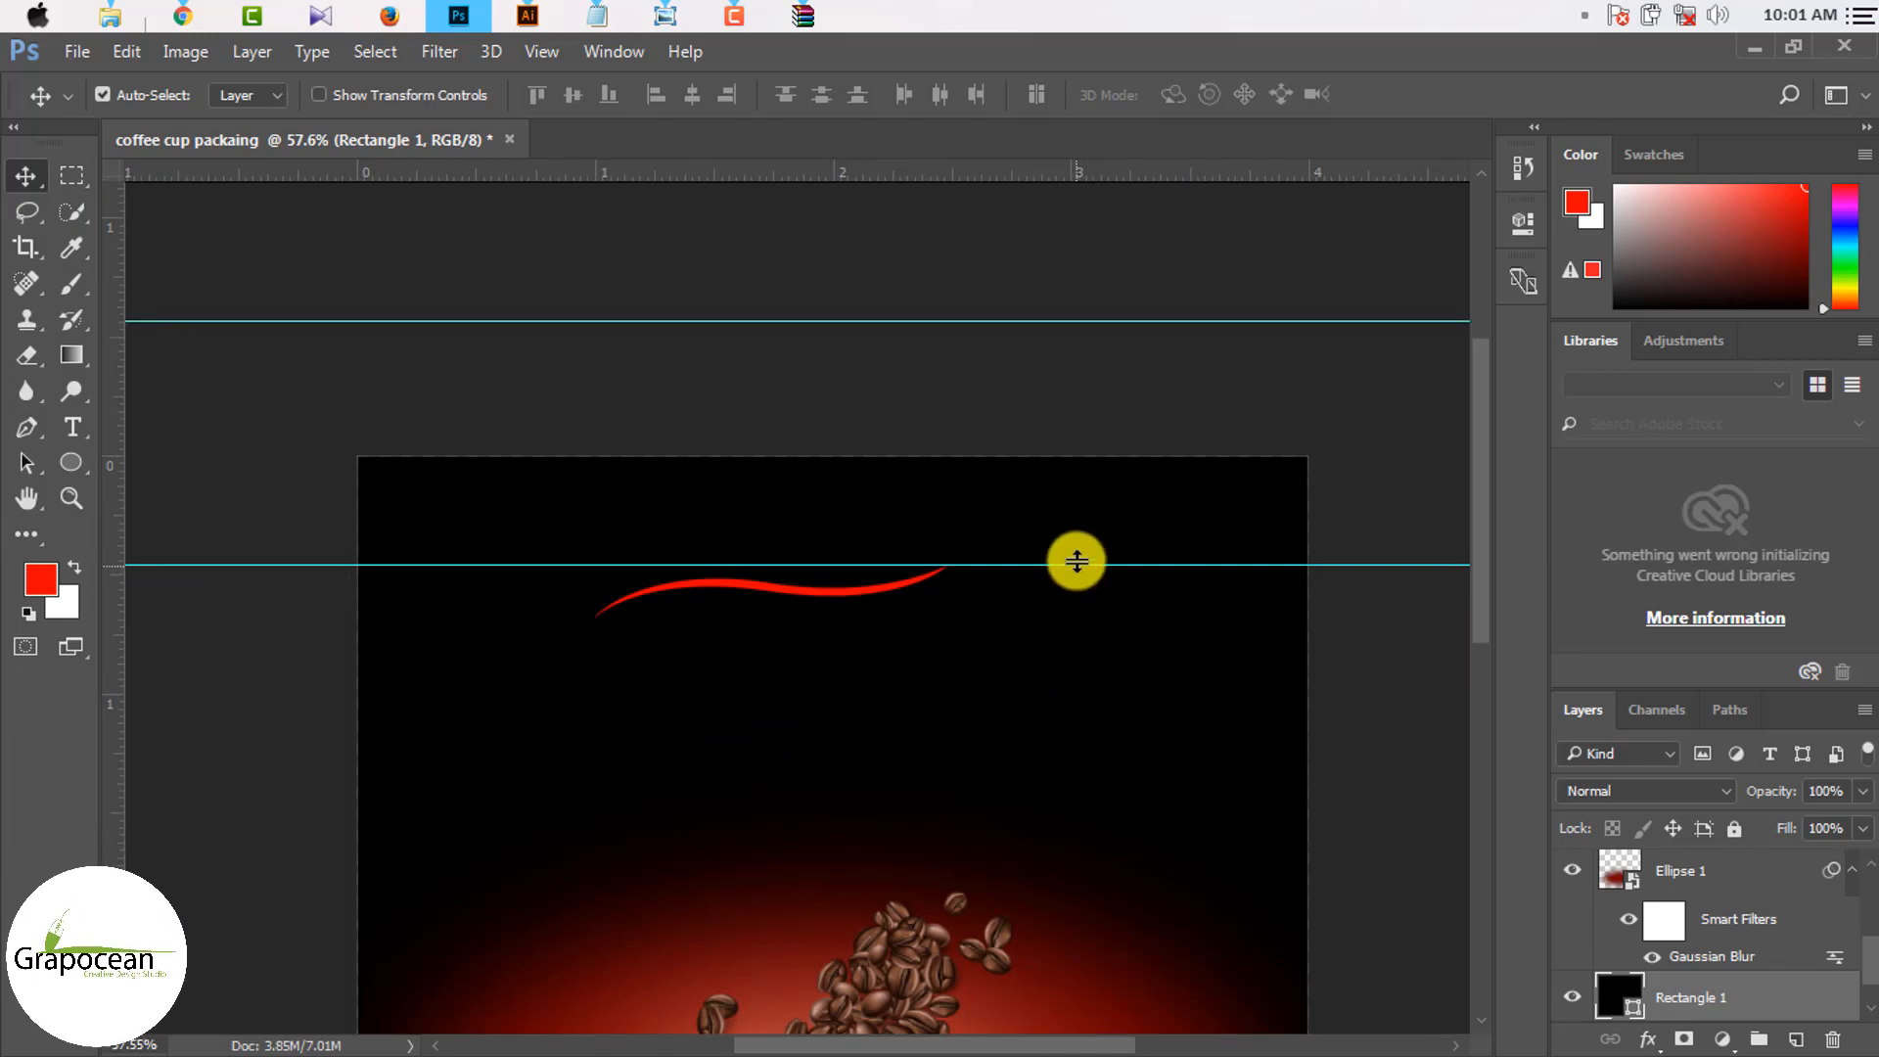
pyautogui.moveTo(1074, 562); pyautogui.dragTo(1062, 351)
# Step: Move the red wave left and slightly up, and narrow it to about 69% width from its right end
pyautogui.scroll(2, 819, 599)
pyautogui.moveTo(766, 597); pyautogui.dragTo(619, 569)
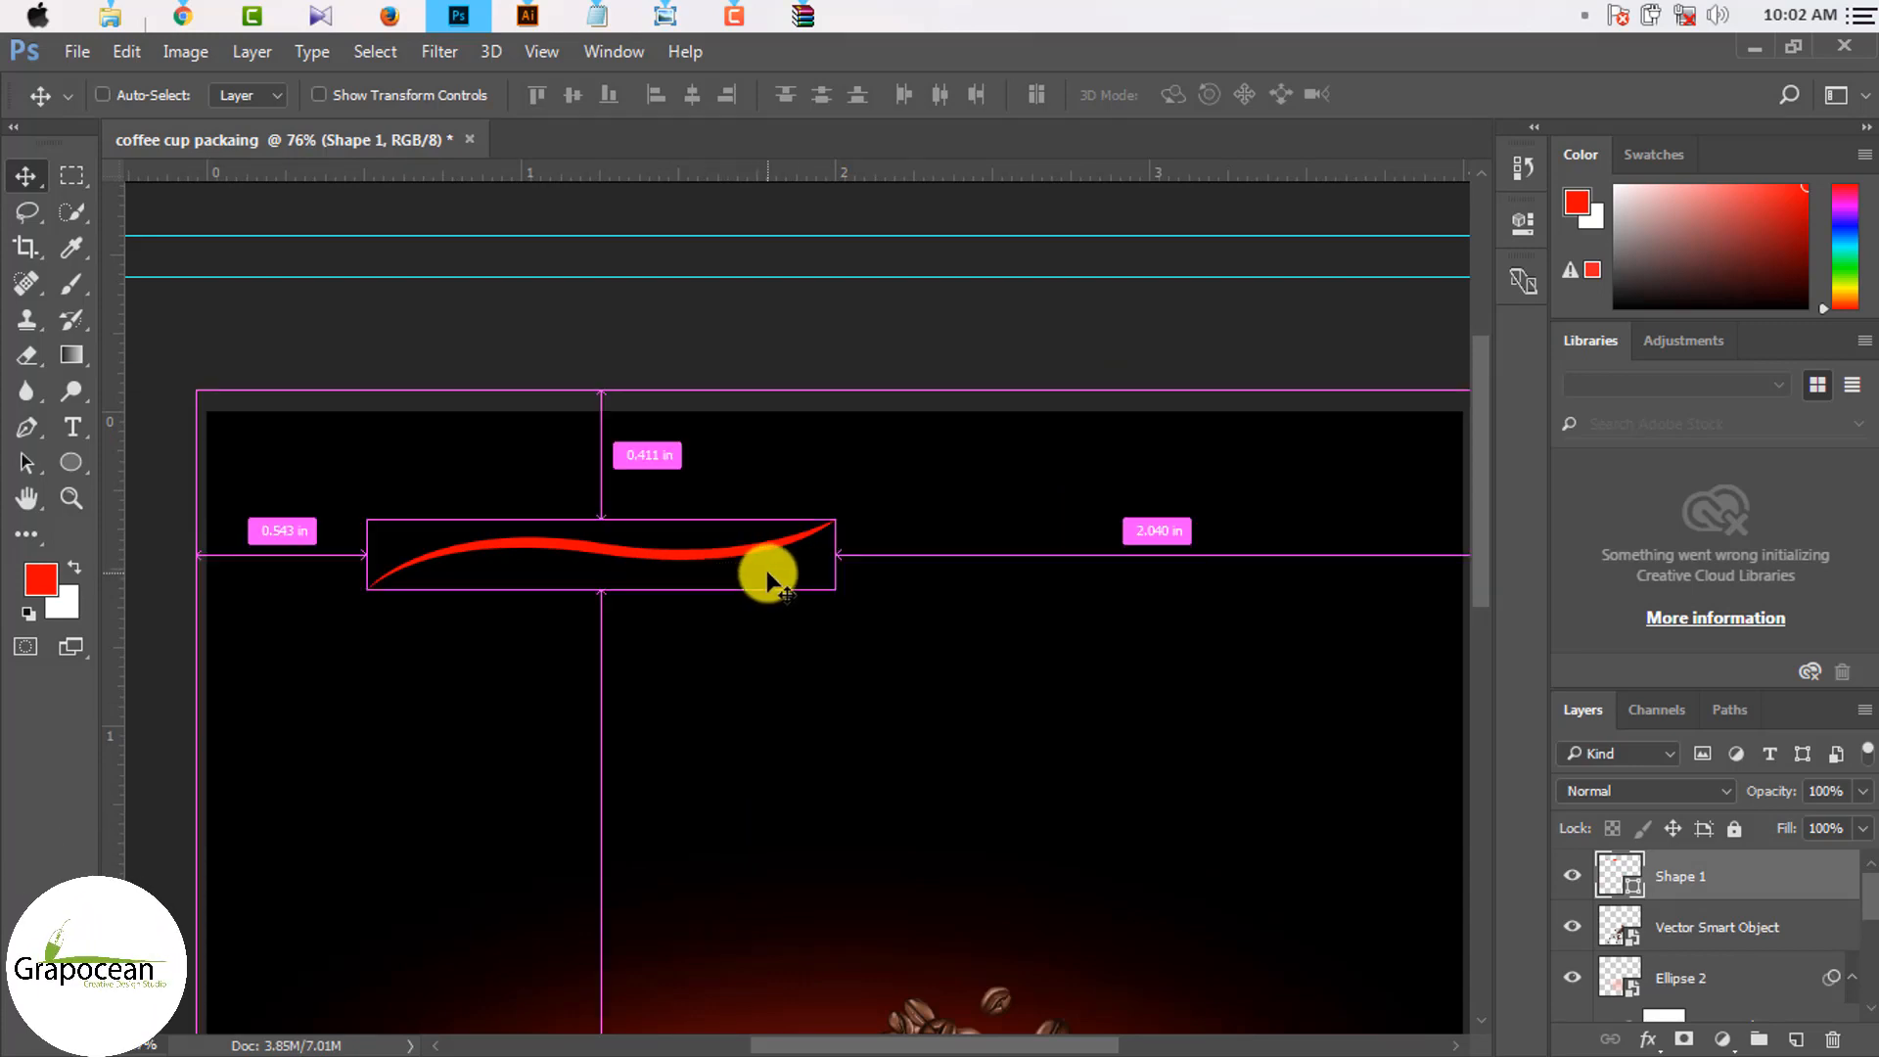
pyautogui.hotkey('ctrl', 't')
pyautogui.moveTo(839, 558); pyautogui.dragTo(695, 562)
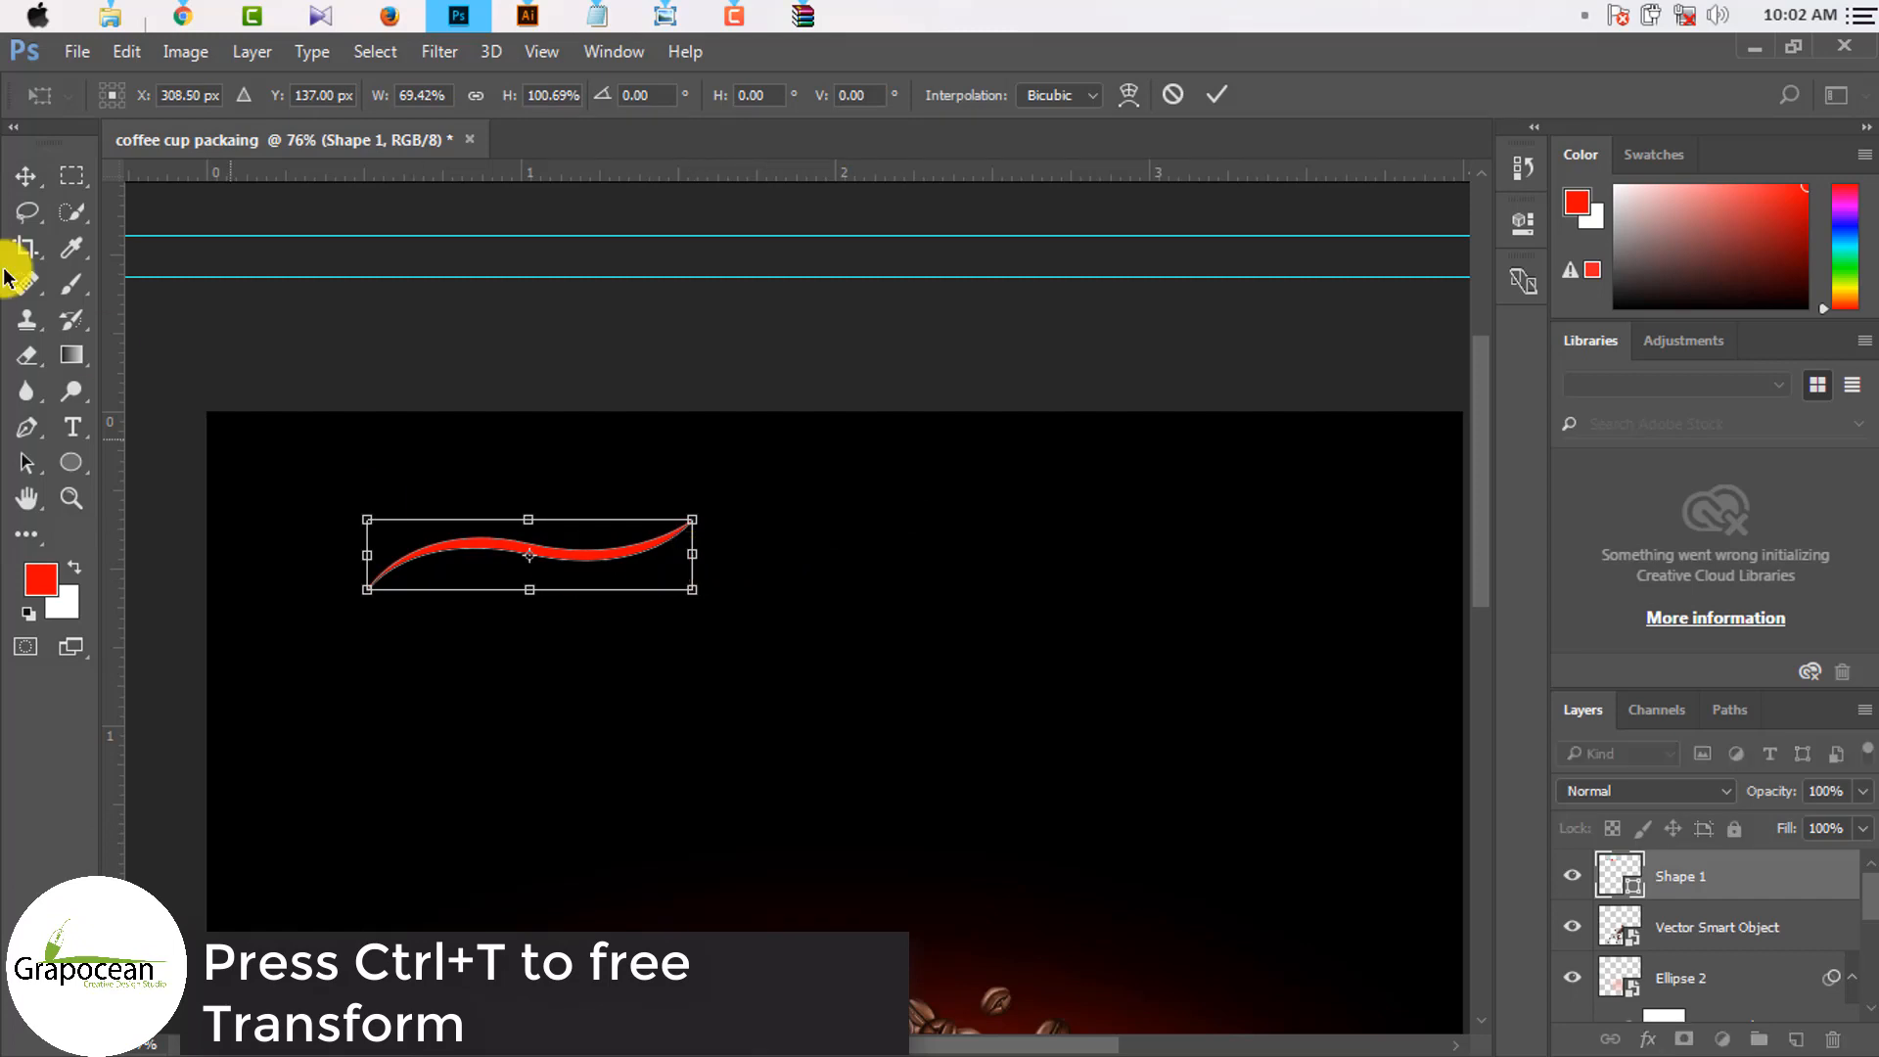
pyautogui.click(25, 175)
pyautogui.click(641, 437)
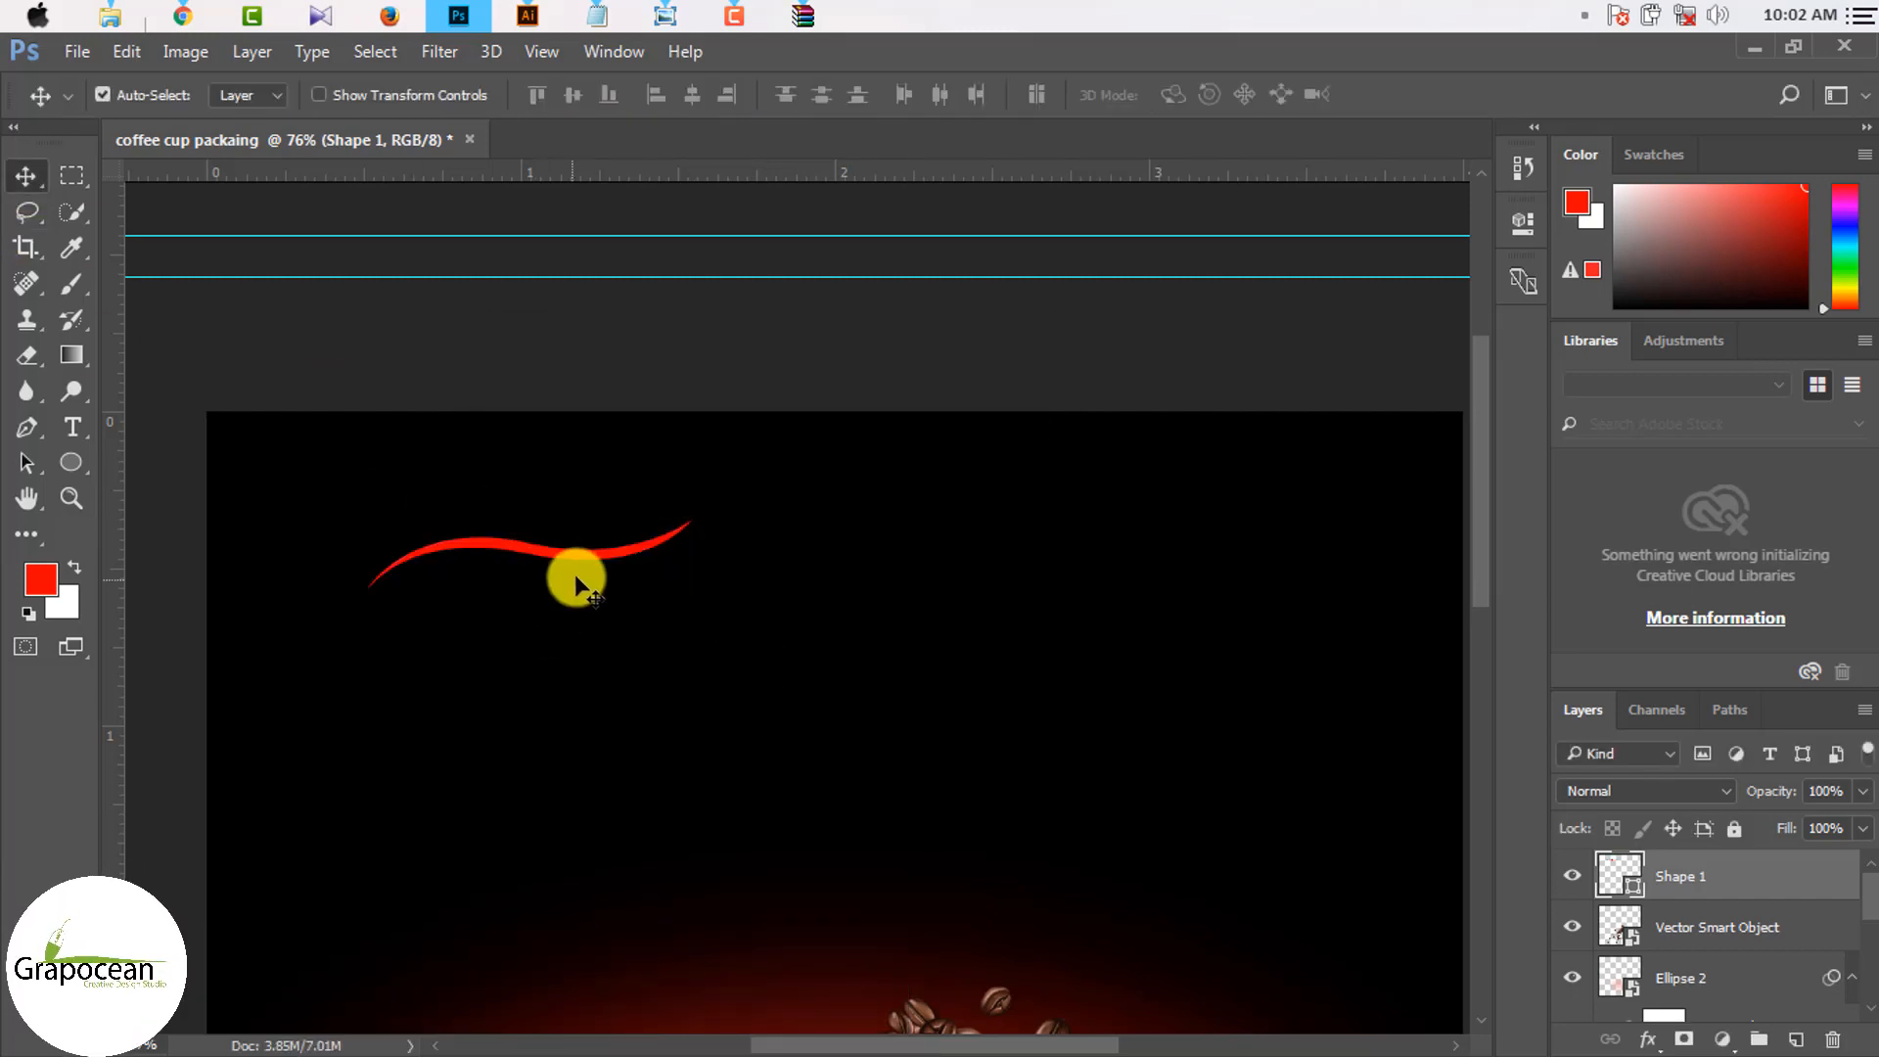
# Step: Duplicate the red wave to its right and flip the copy horizontally to mirror the original
pyautogui.moveTo(588, 555); pyautogui.dragTo(992, 563)
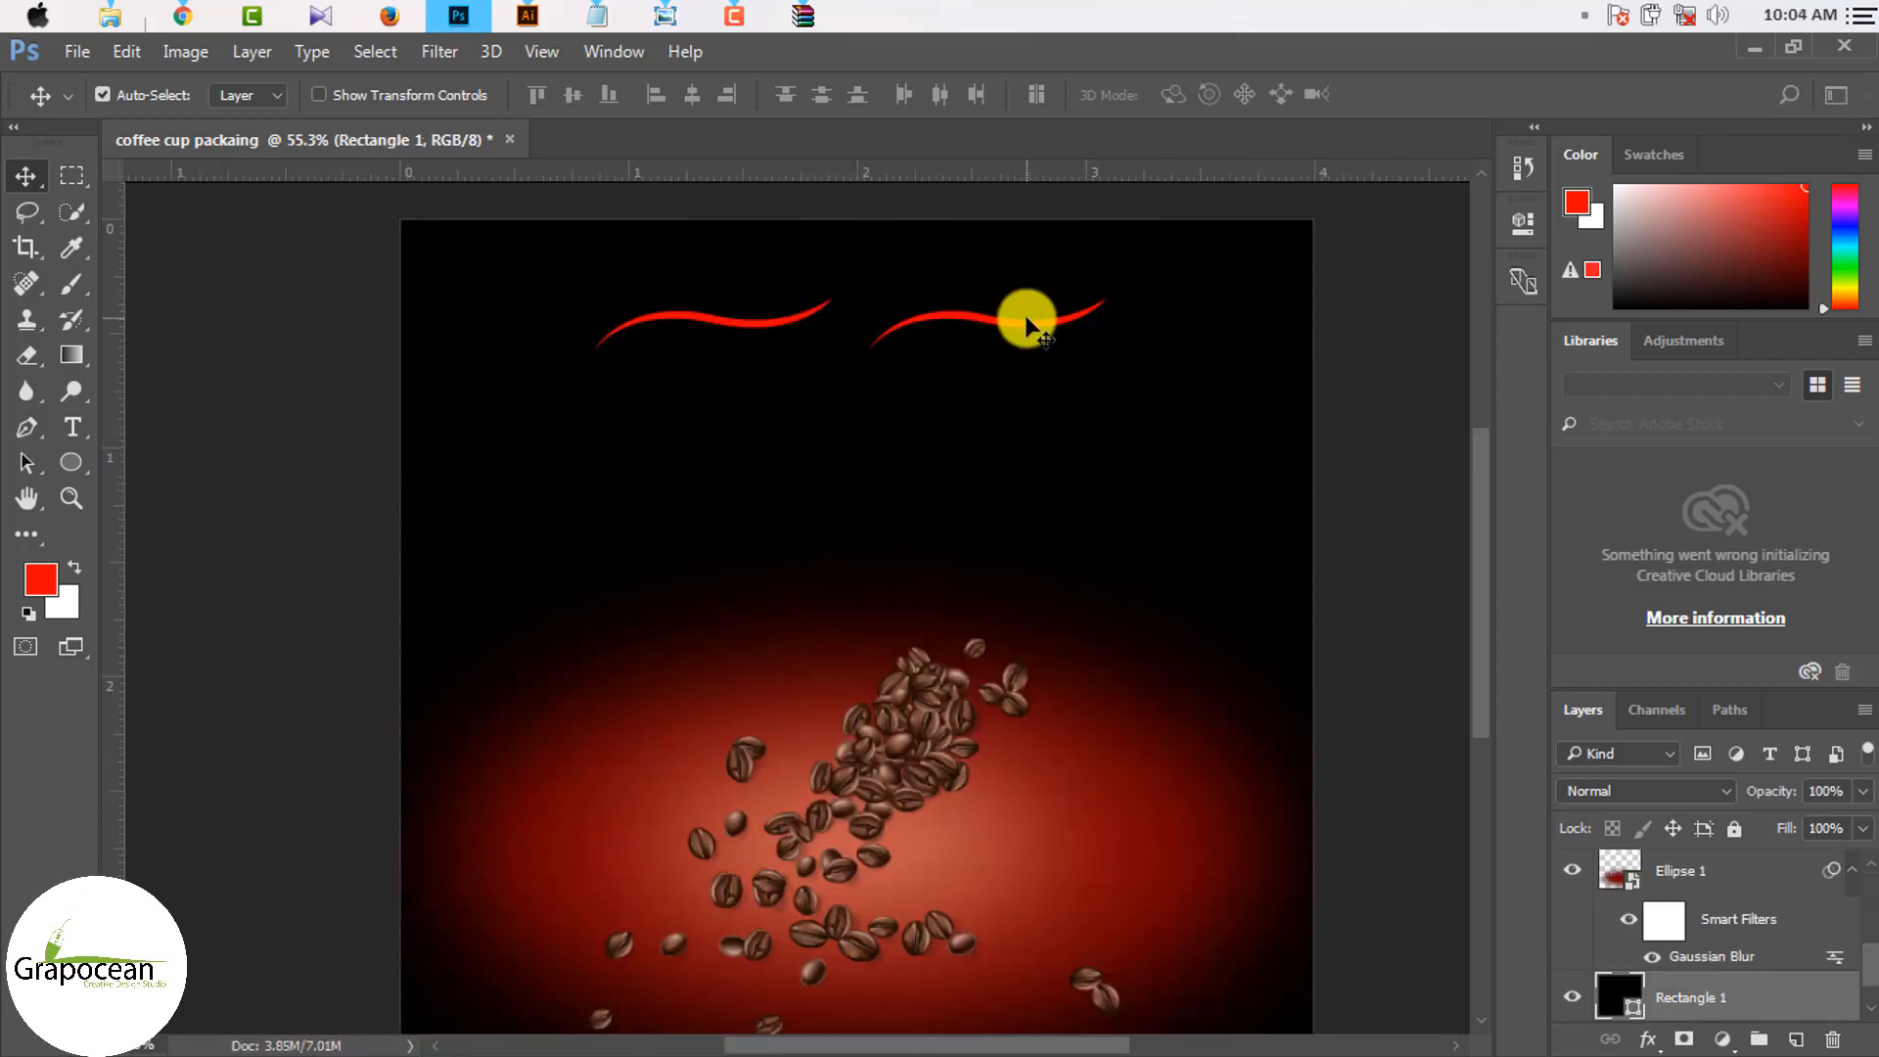
pyautogui.click(1026, 326)
pyautogui.hotkey('ctrl', 't')
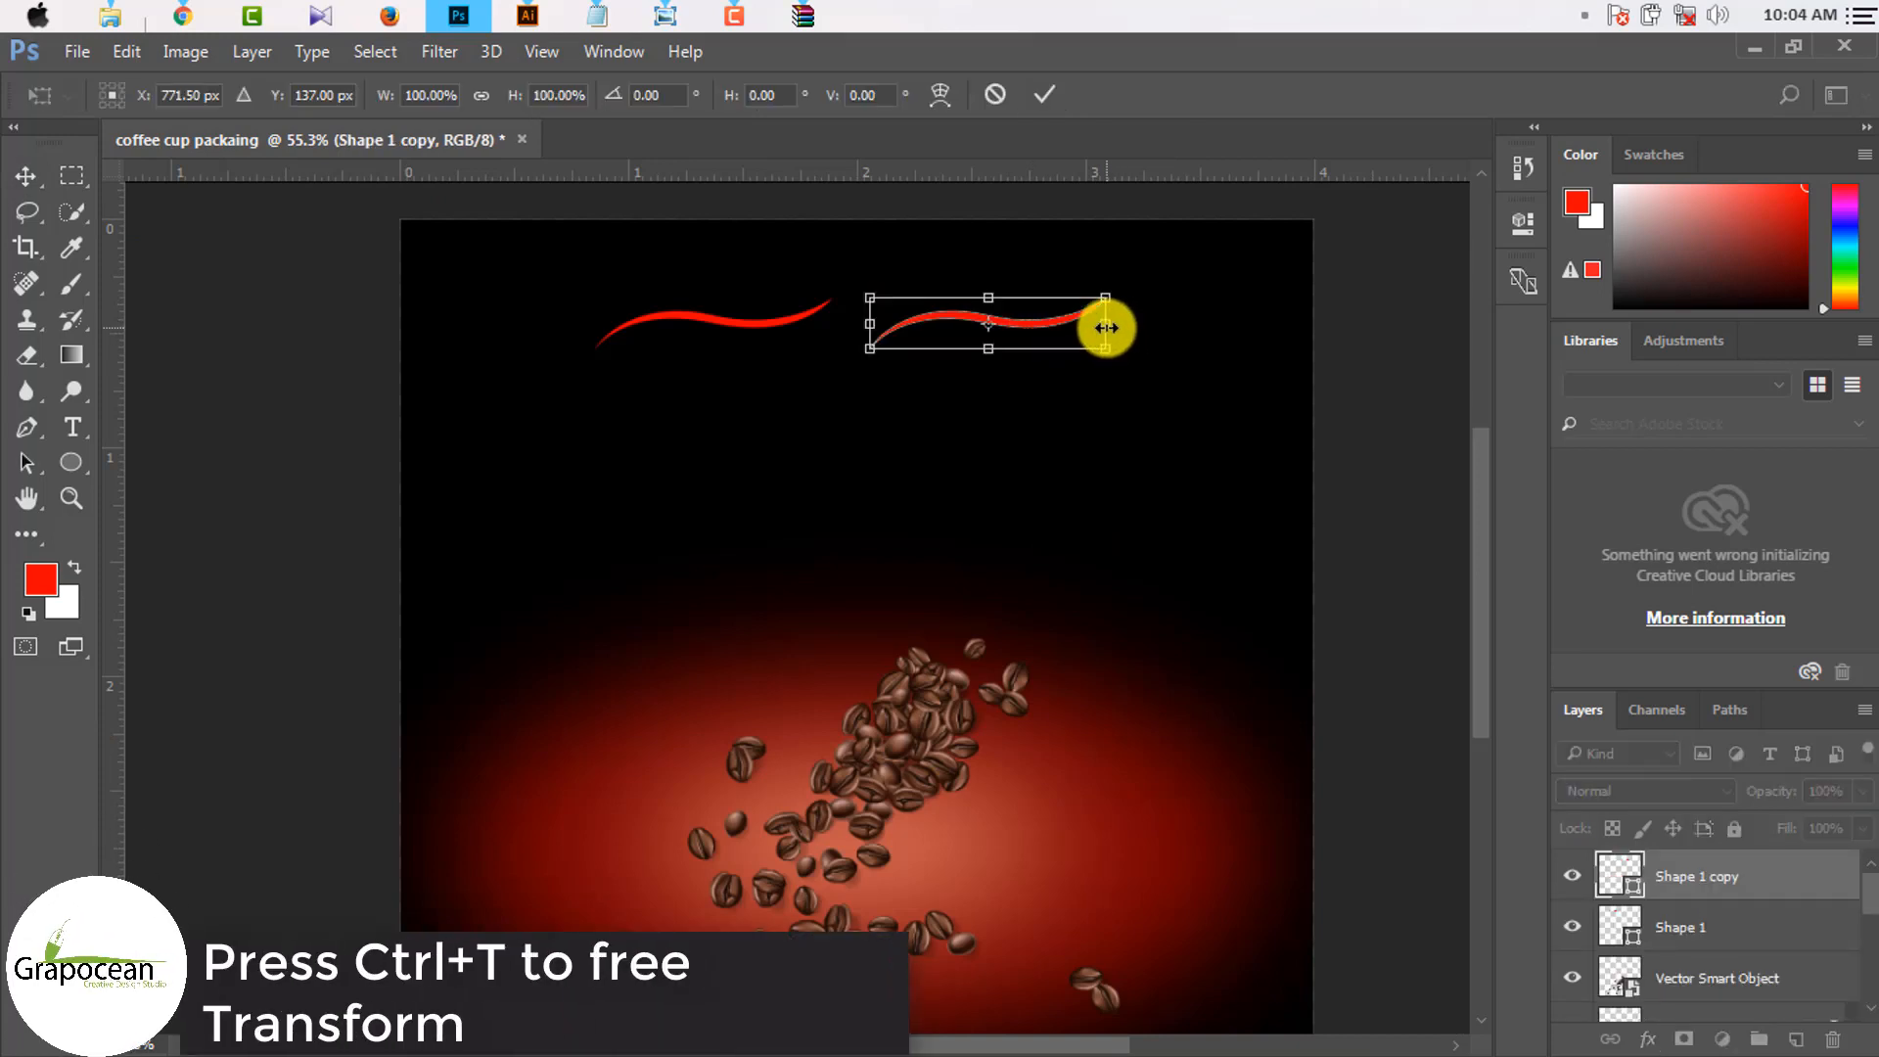
pyautogui.moveTo(1106, 328); pyautogui.dragTo(874, 329)
pyautogui.click(1043, 95)
pyautogui.scroll(3, 887, 341)
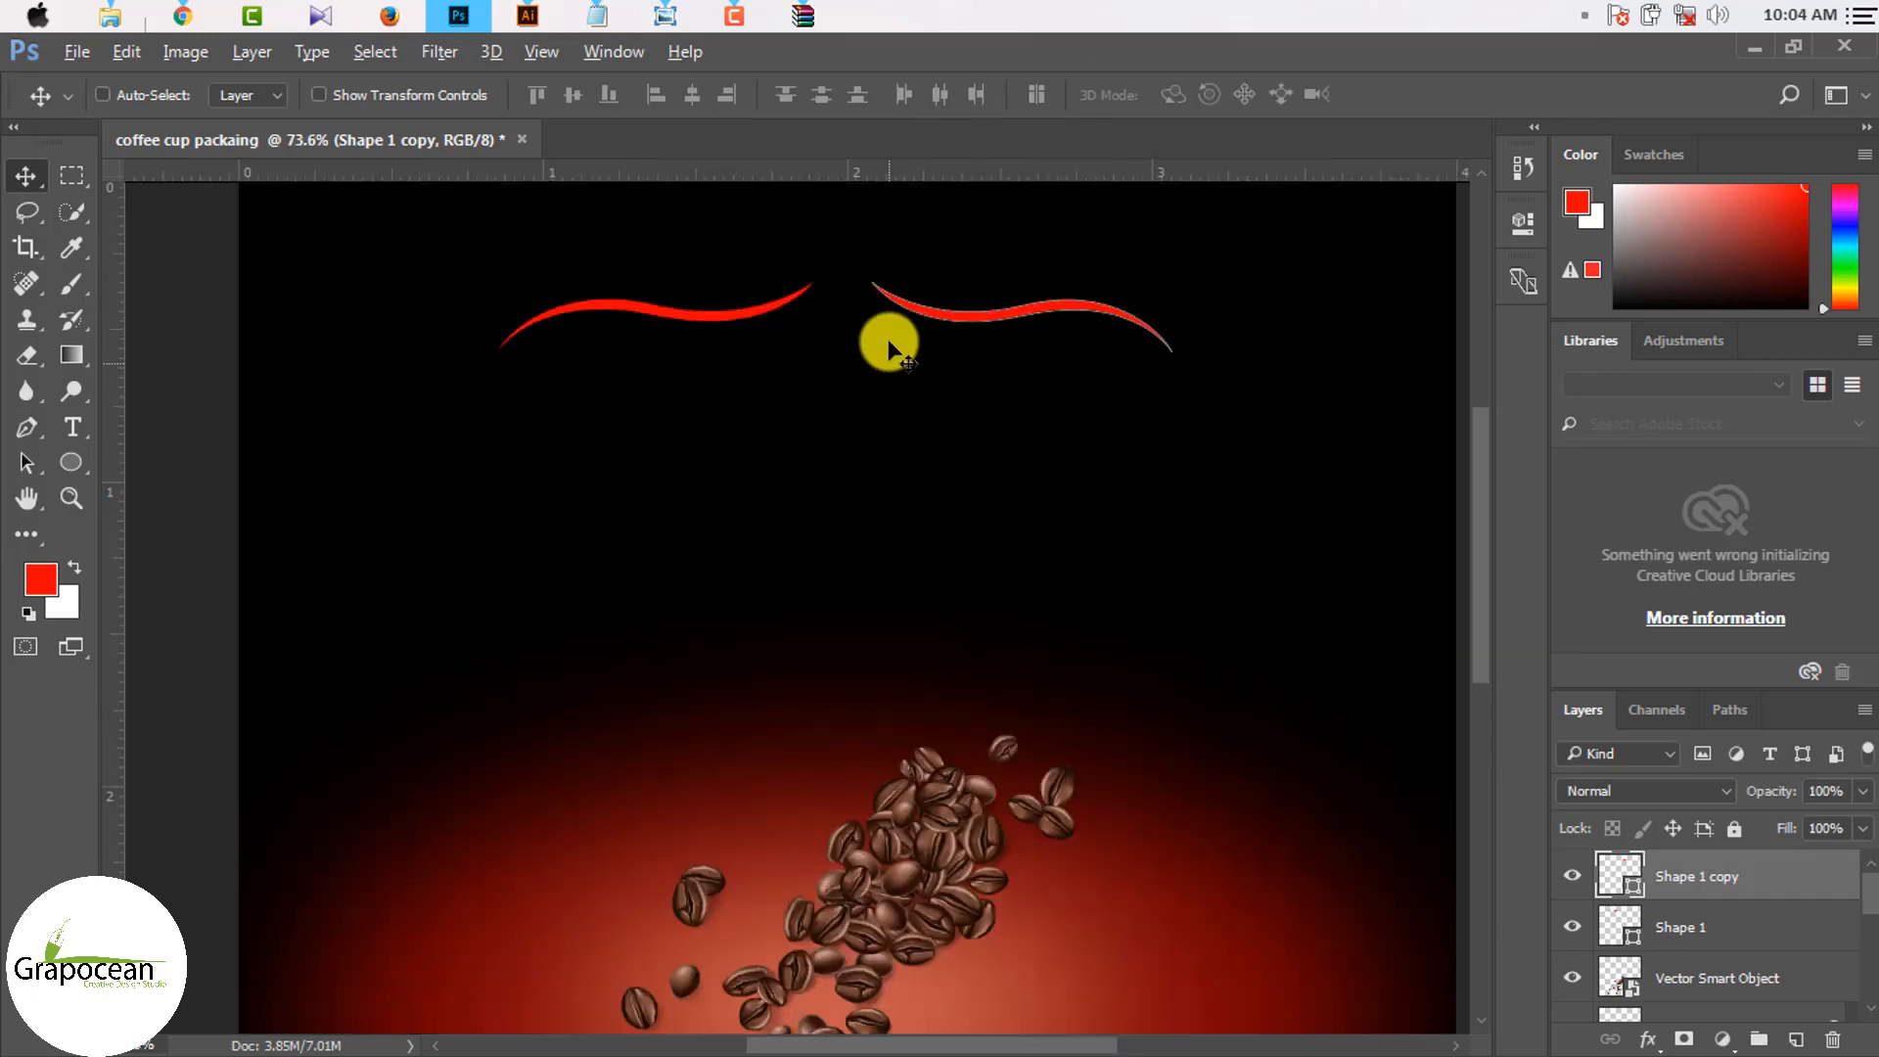
# Step: Move the original wave right until its tip meets the tip of the mirrored copy
pyautogui.click(1035, 421)
pyautogui.moveTo(726, 338); pyautogui.dragTo(820, 335)
pyautogui.scroll(2, 844, 333)
pyautogui.scroll(2, 1015, 335)
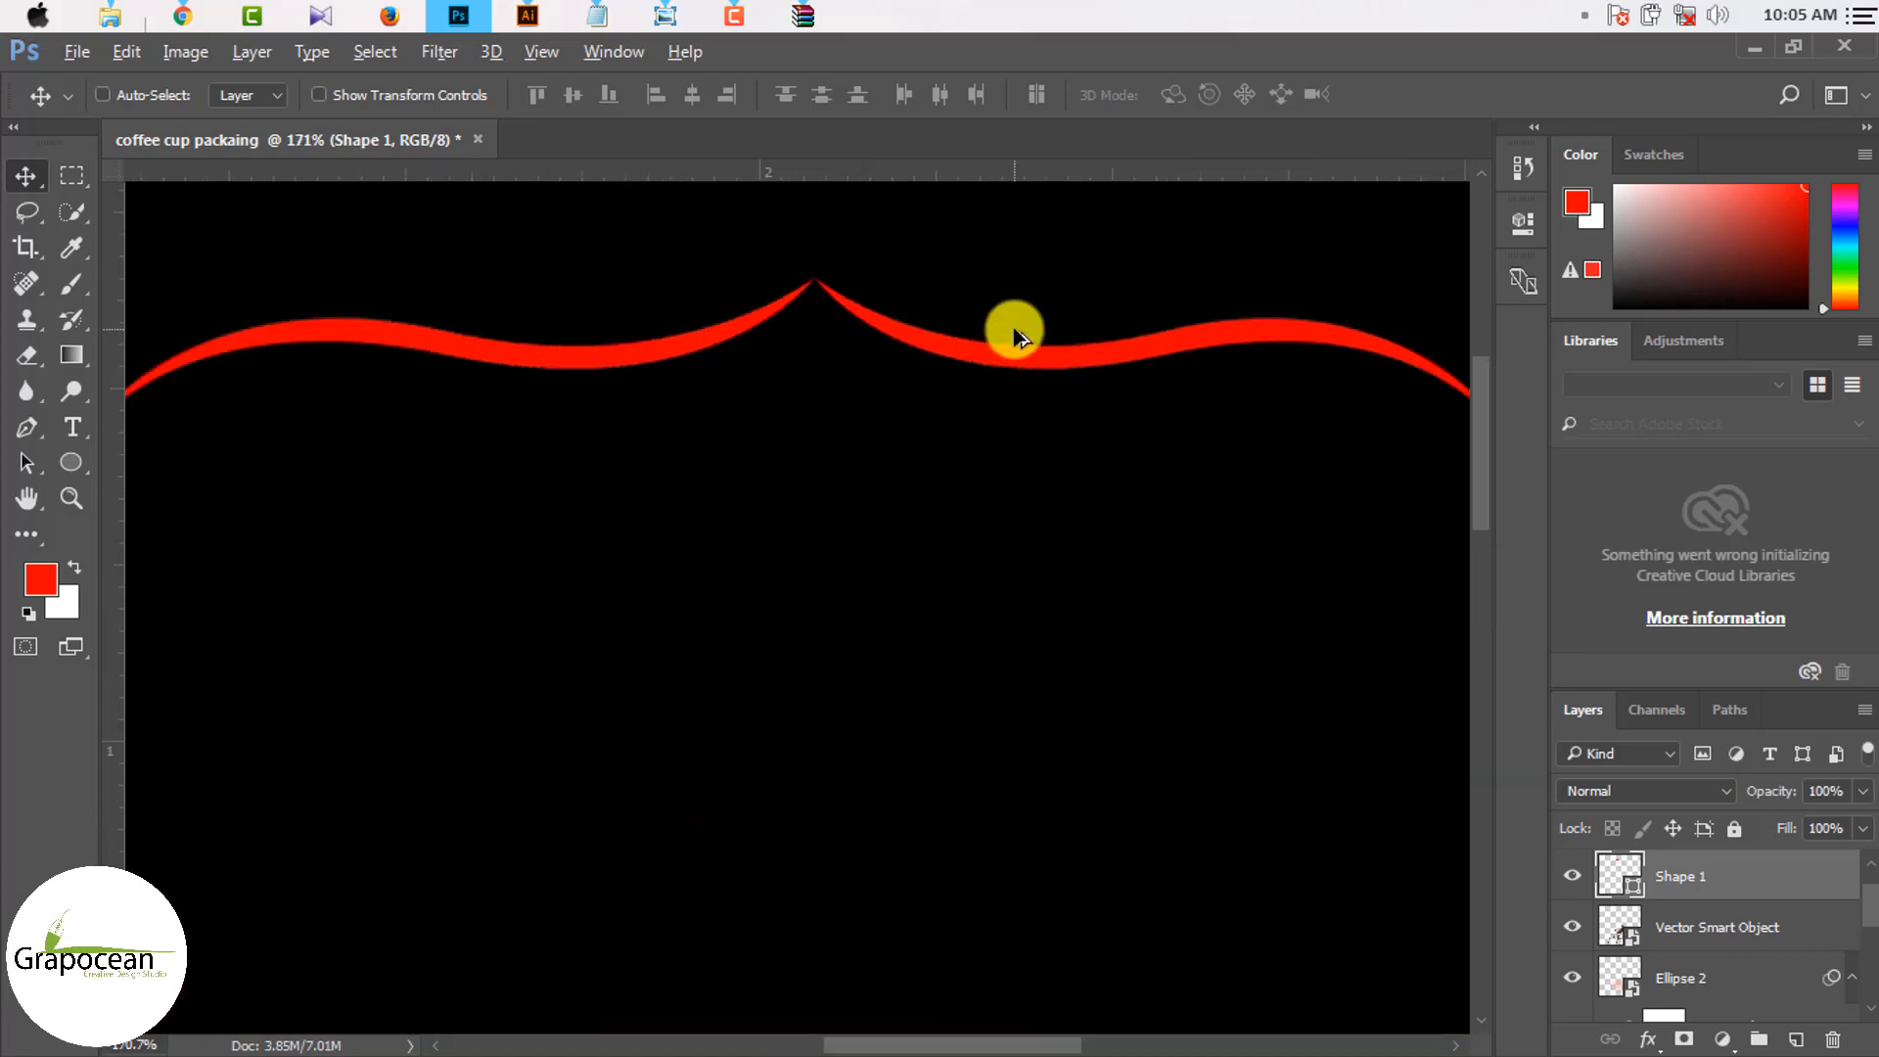
pyautogui.scroll(-4, 1069, 421)
pyautogui.scroll(-3, 1104, 479)
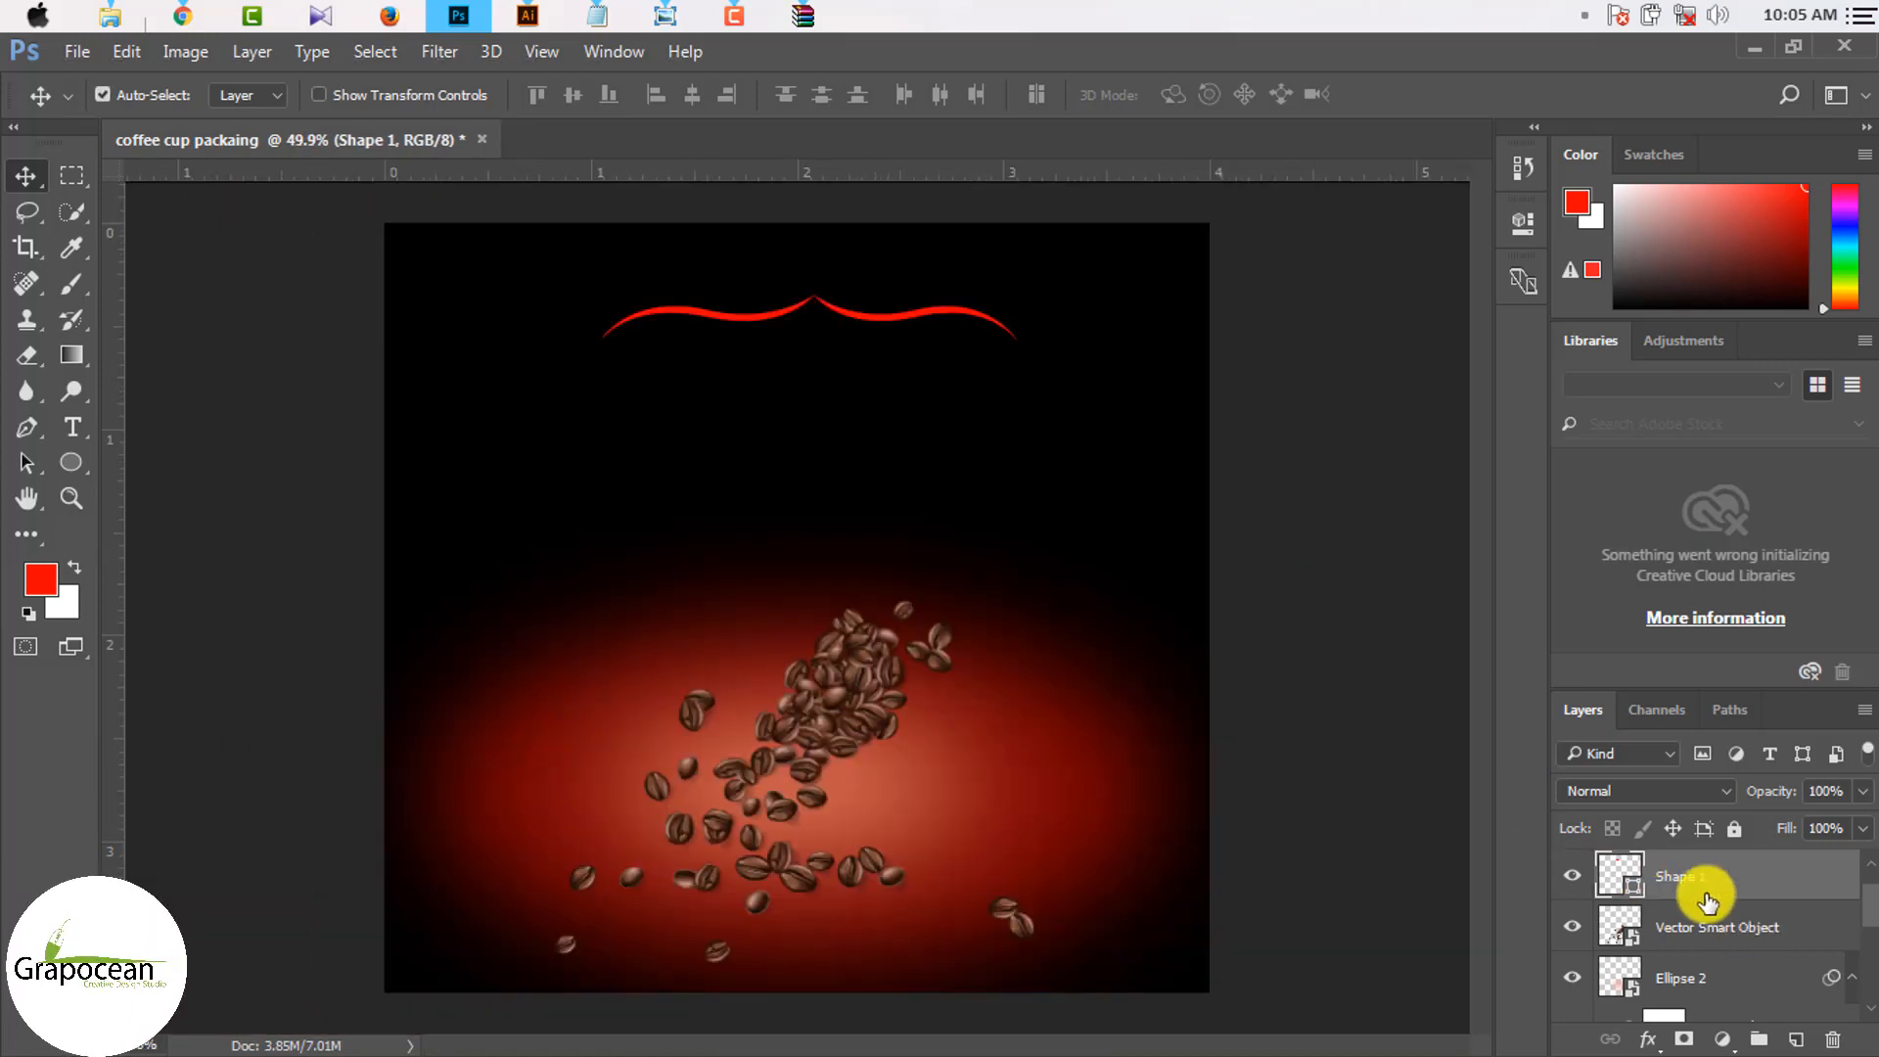
pyautogui.hotkey('ctrl', 'j')
pyautogui.click(1651, 925)
pyautogui.click(1573, 930)
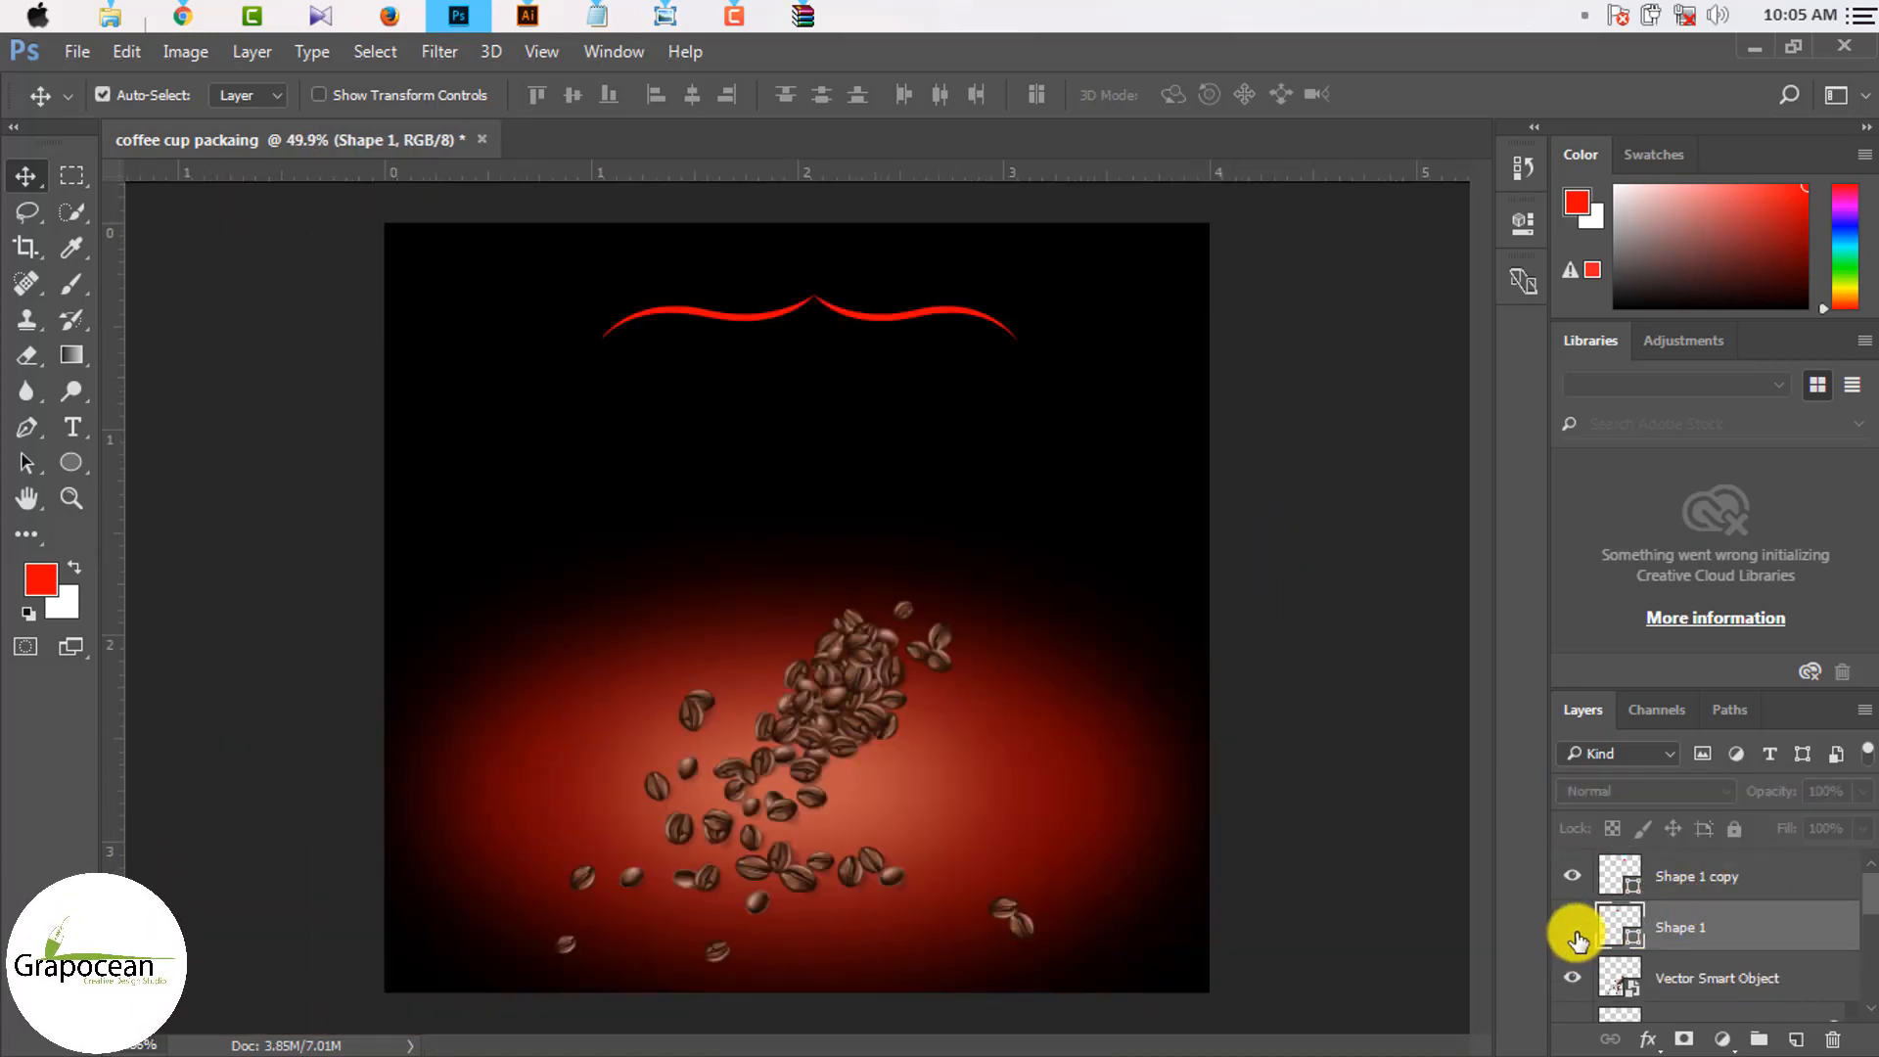
pyautogui.keyDown('shift'); pyautogui.click(1704, 881); pyautogui.keyUp('shift')
pyautogui.hotkey('ctrl', 't')
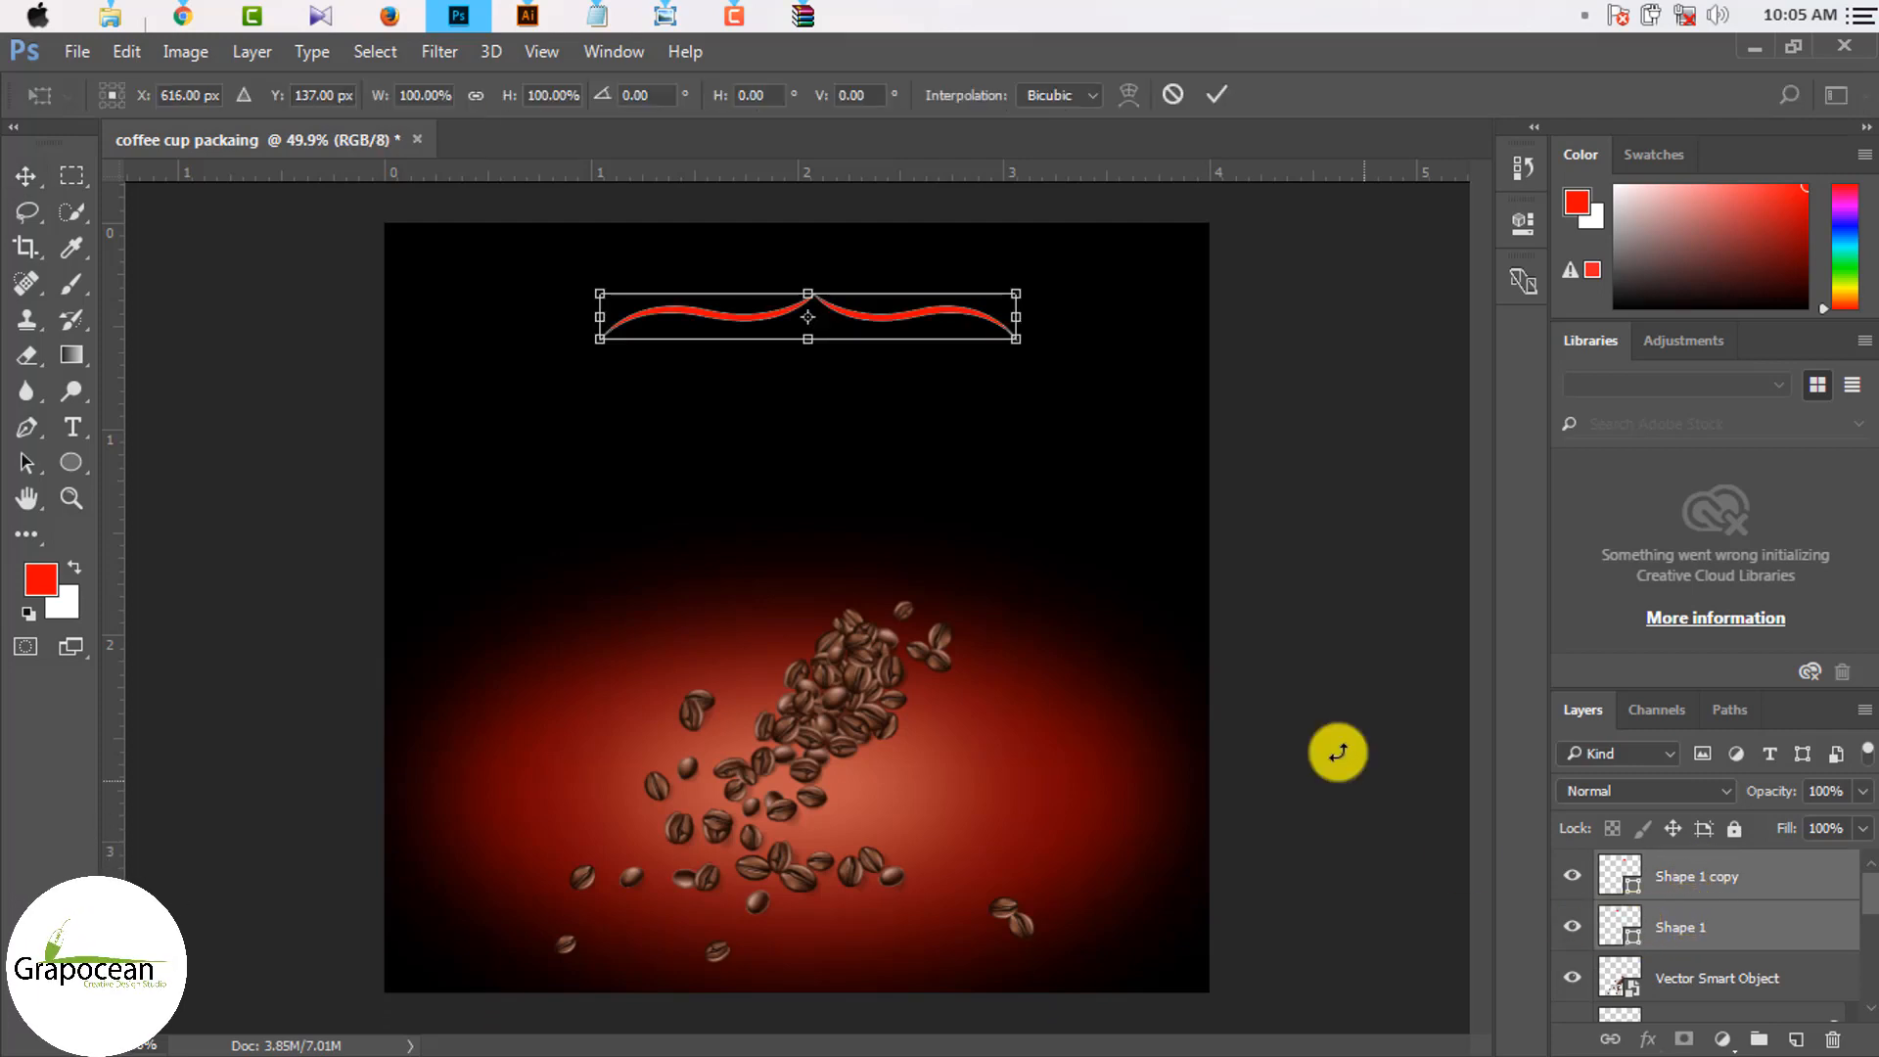
pyautogui.click(1207, 103)
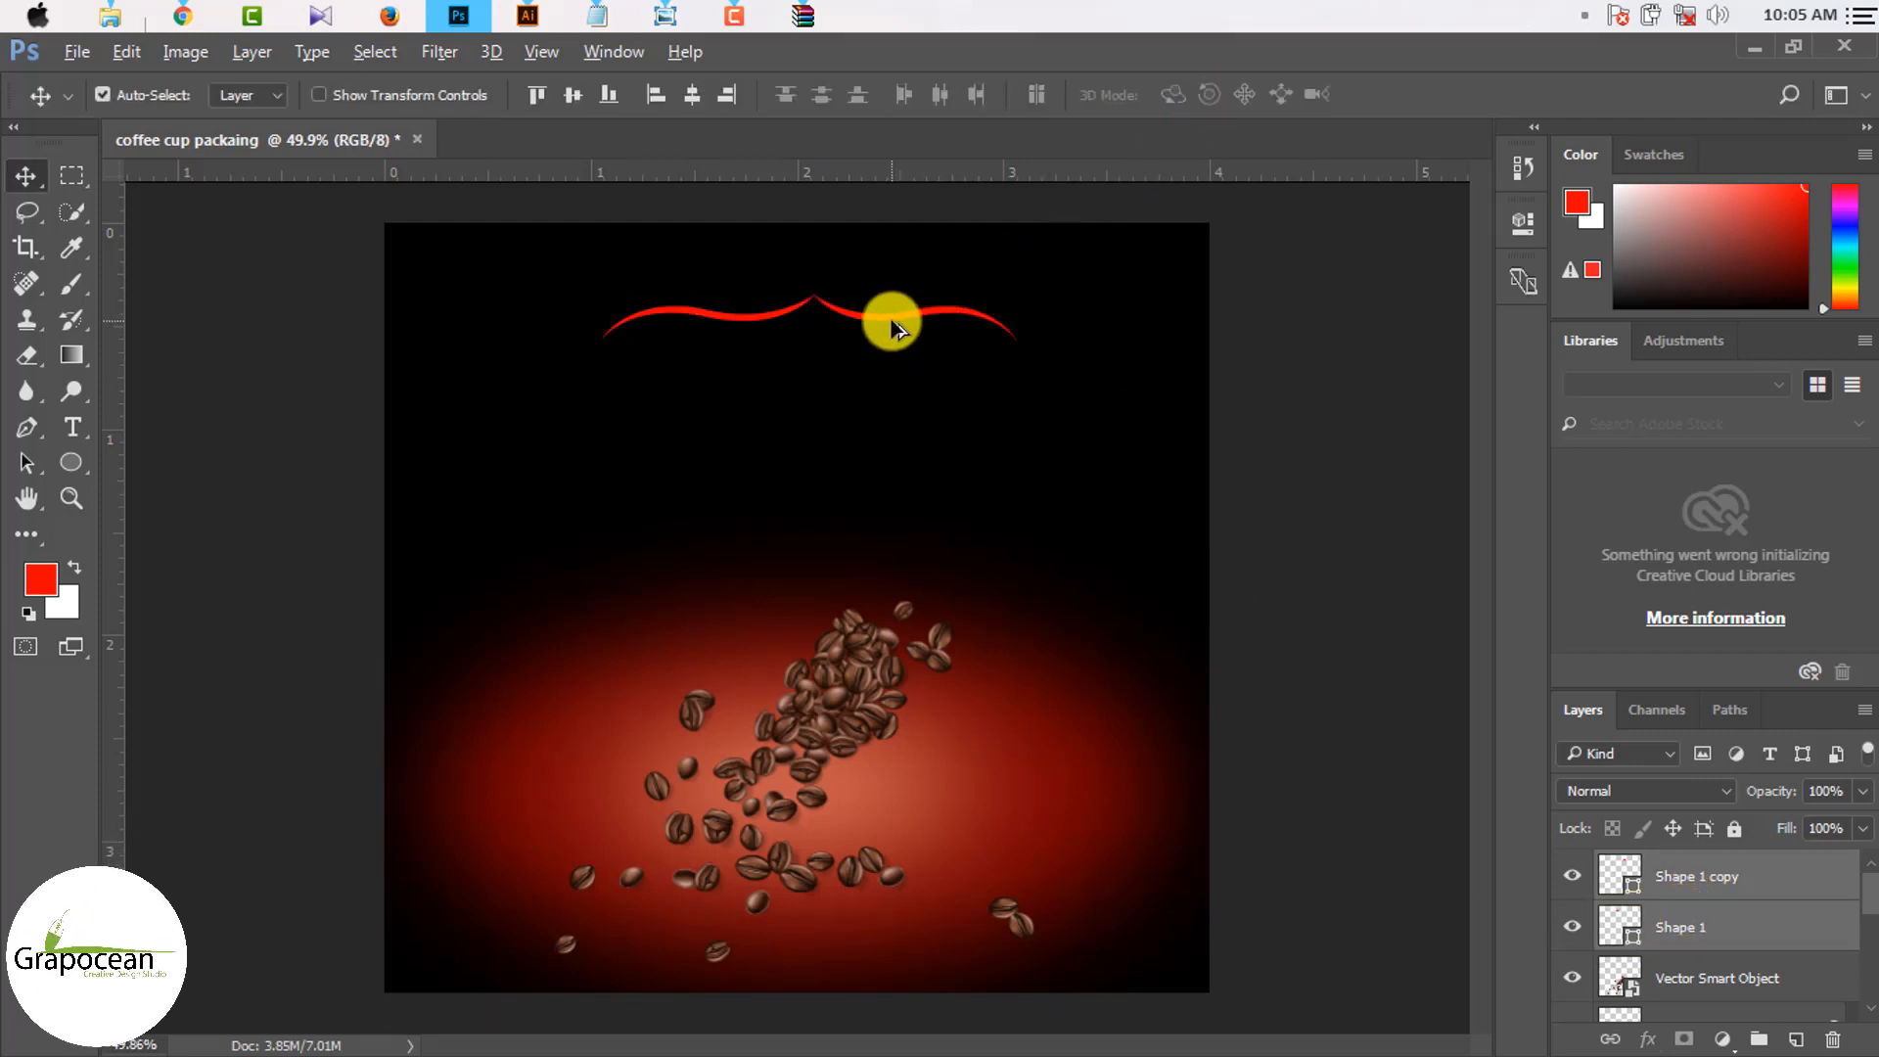
pyautogui.moveTo(894, 319); pyautogui.dragTo(897, 419)
pyautogui.hotkey('ctrl', 'z')
pyautogui.moveTo(892, 315); pyautogui.dragTo(891, 414)
pyautogui.hotkey('ctrl', 'z')
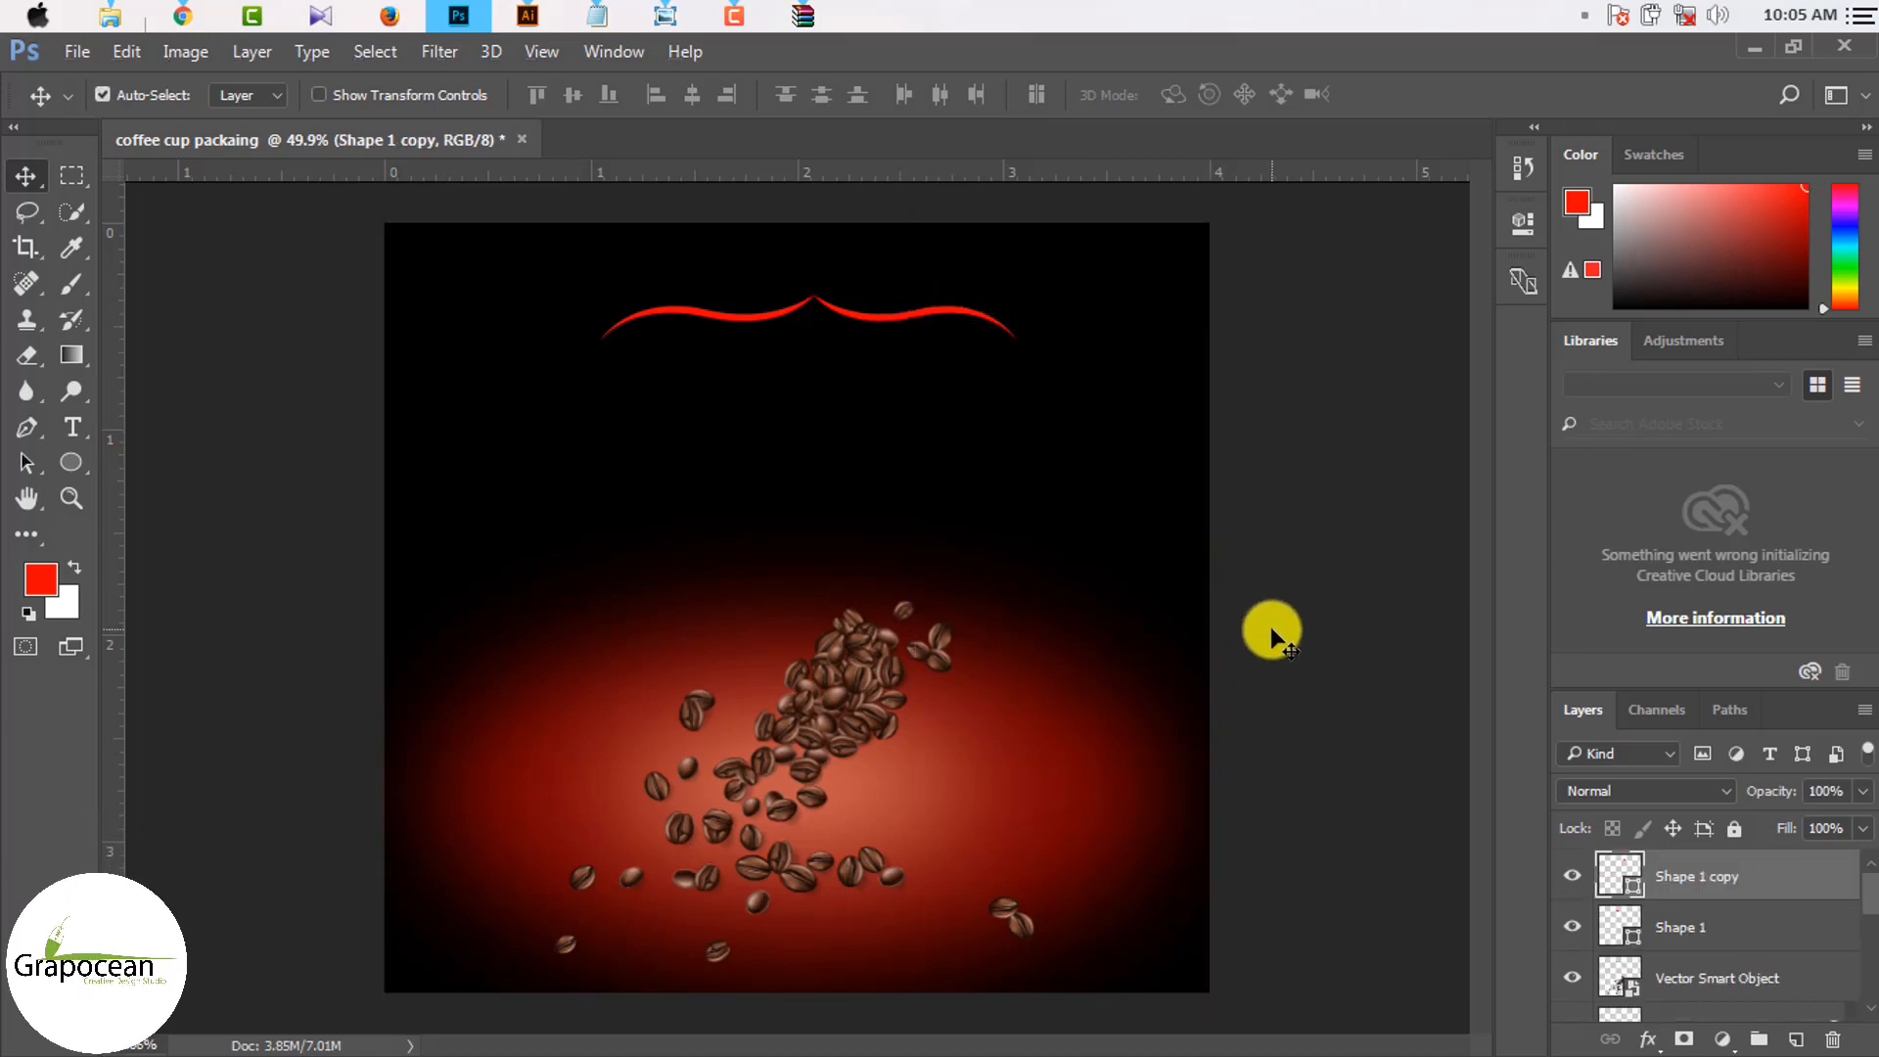
# Step: Select both the Shape 1 and Shape 1 copy layers and duplicate the wave pair about 140 px below the original
pyautogui.click(1571, 877)
pyautogui.click(1571, 877)
pyautogui.click(1572, 927)
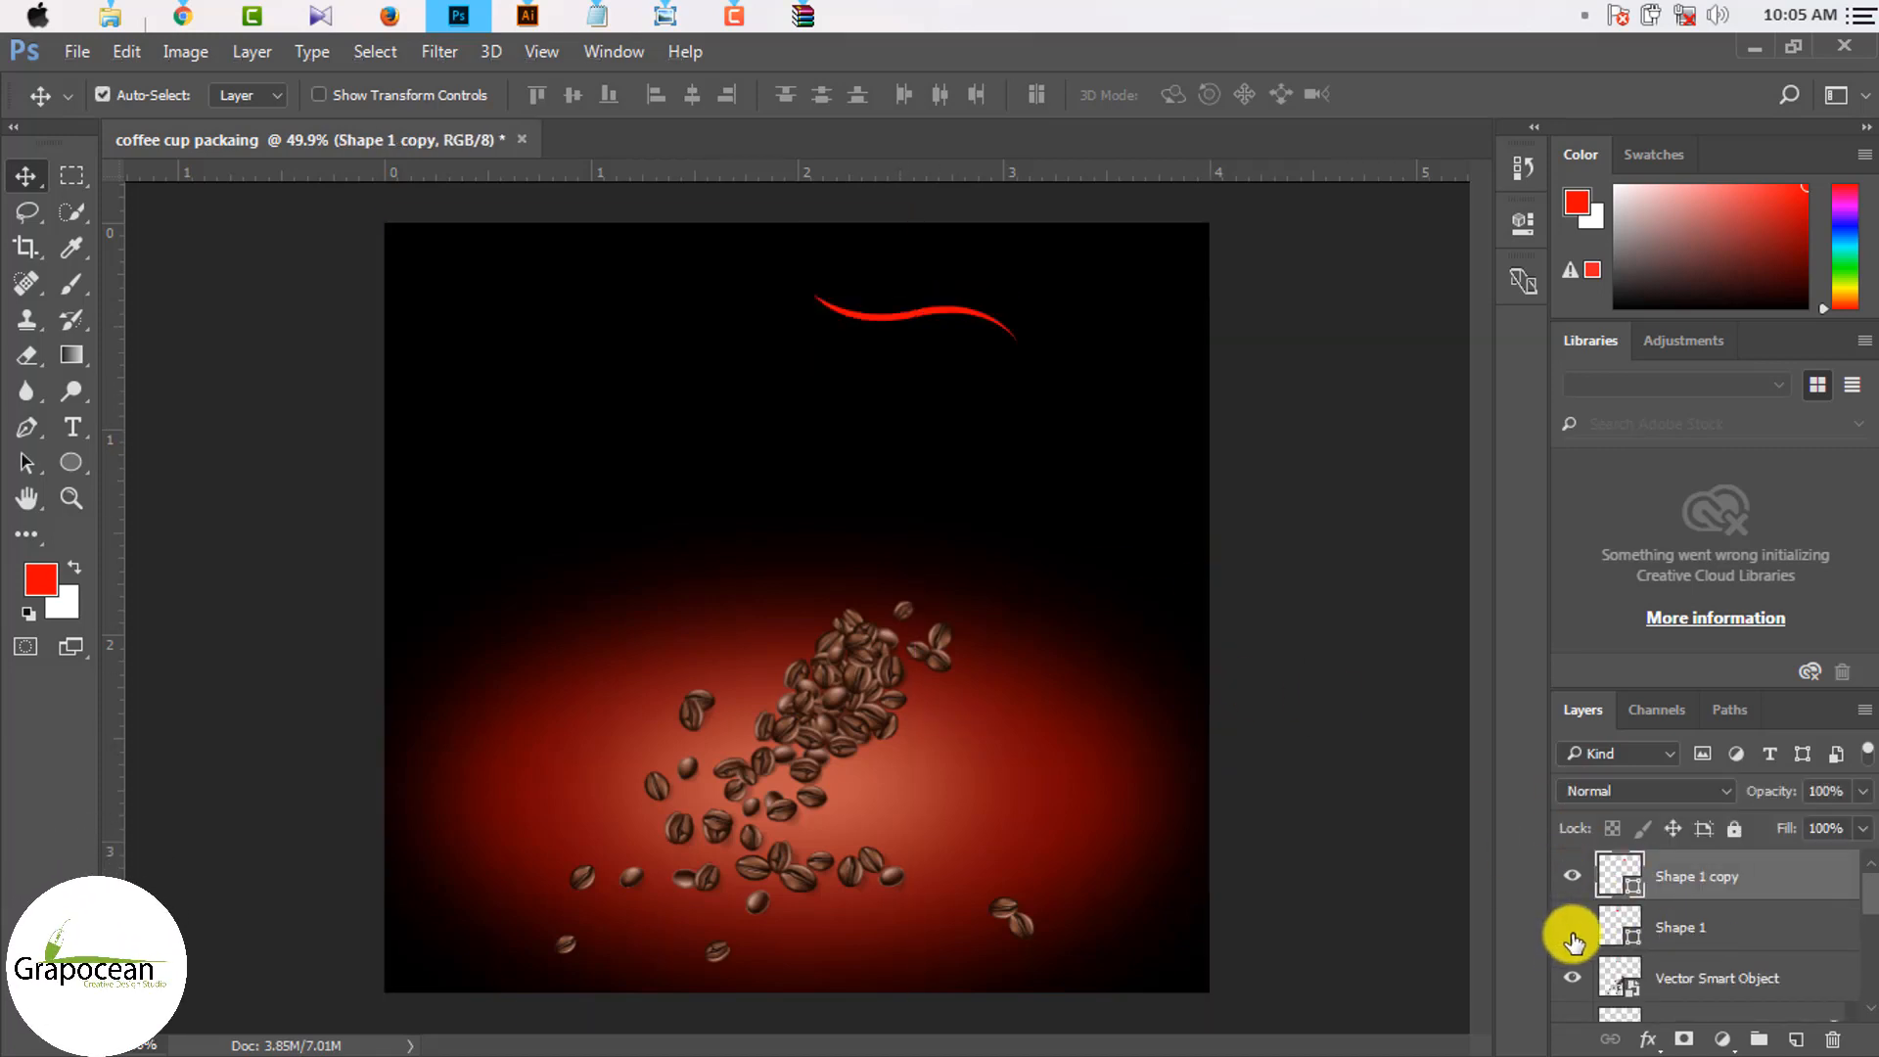
pyautogui.keyDown('ctrl'); pyautogui.click(1702, 938); pyautogui.keyUp('ctrl')
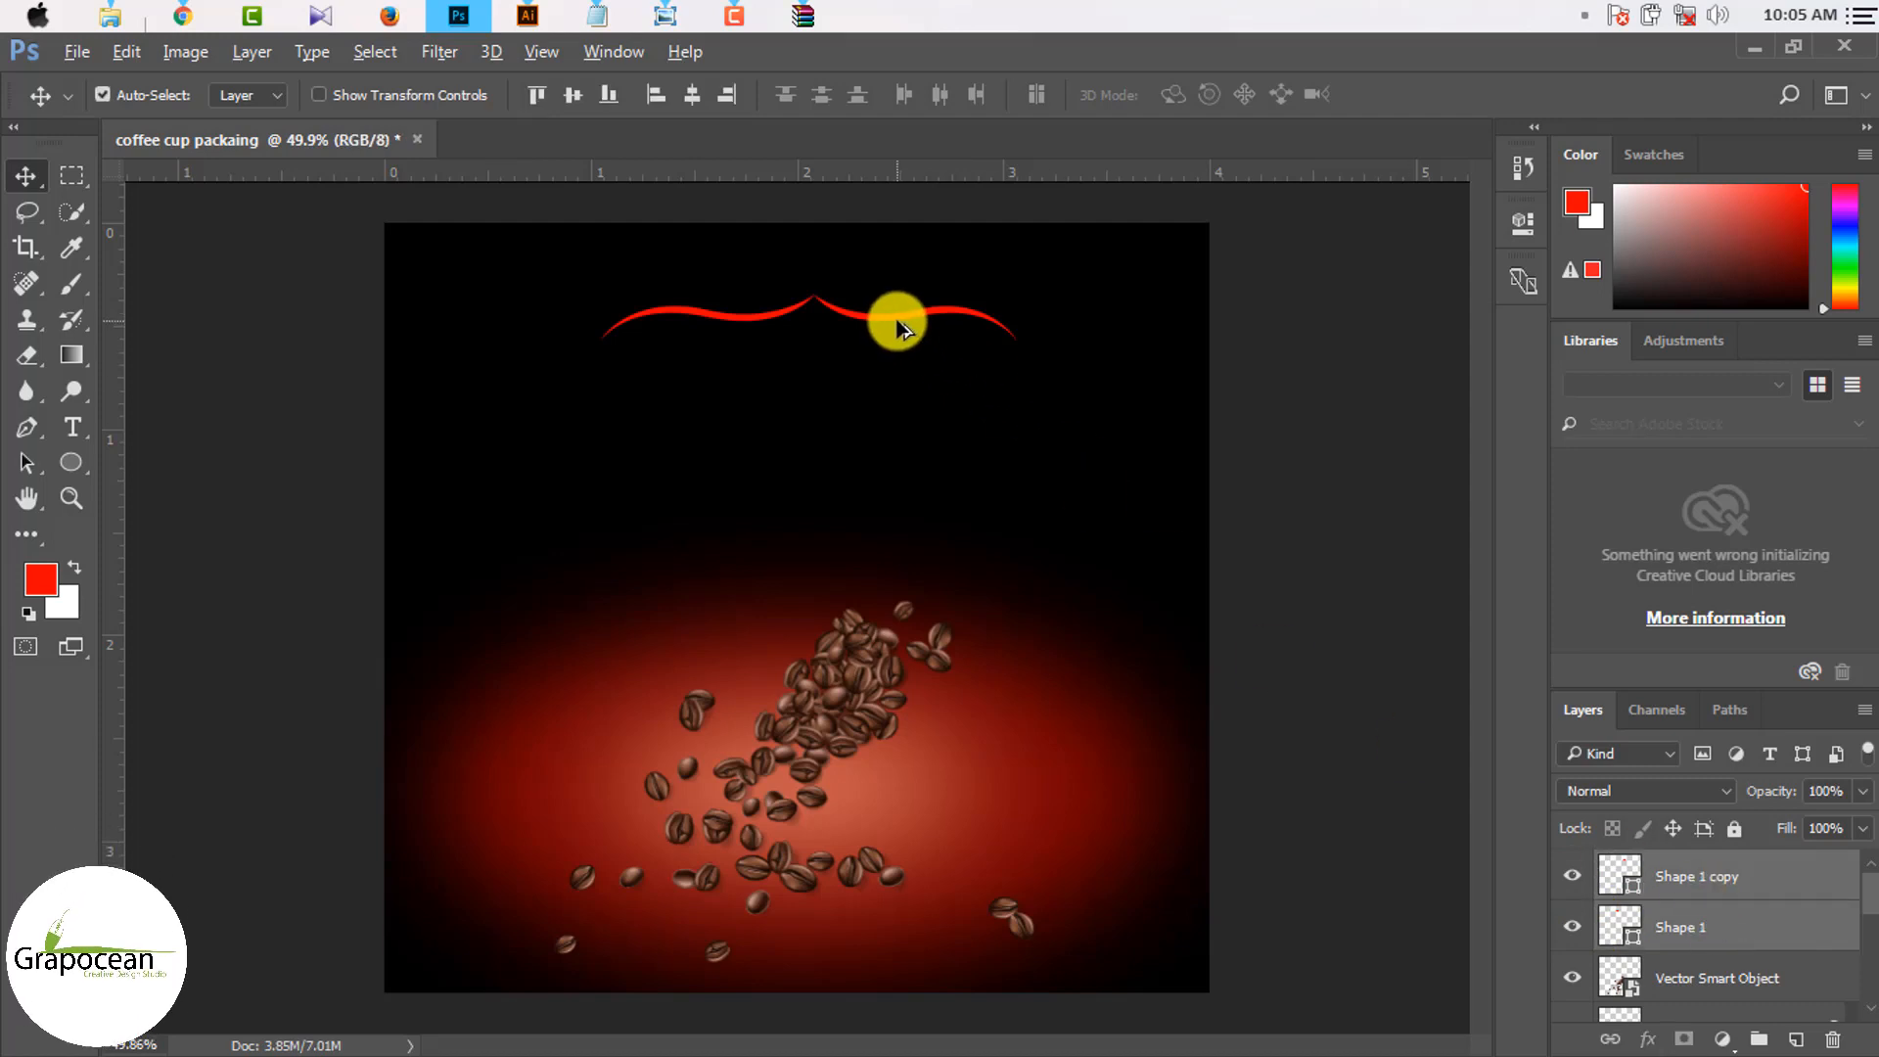
pyautogui.moveTo(894, 315); pyautogui.dragTo(908, 422)
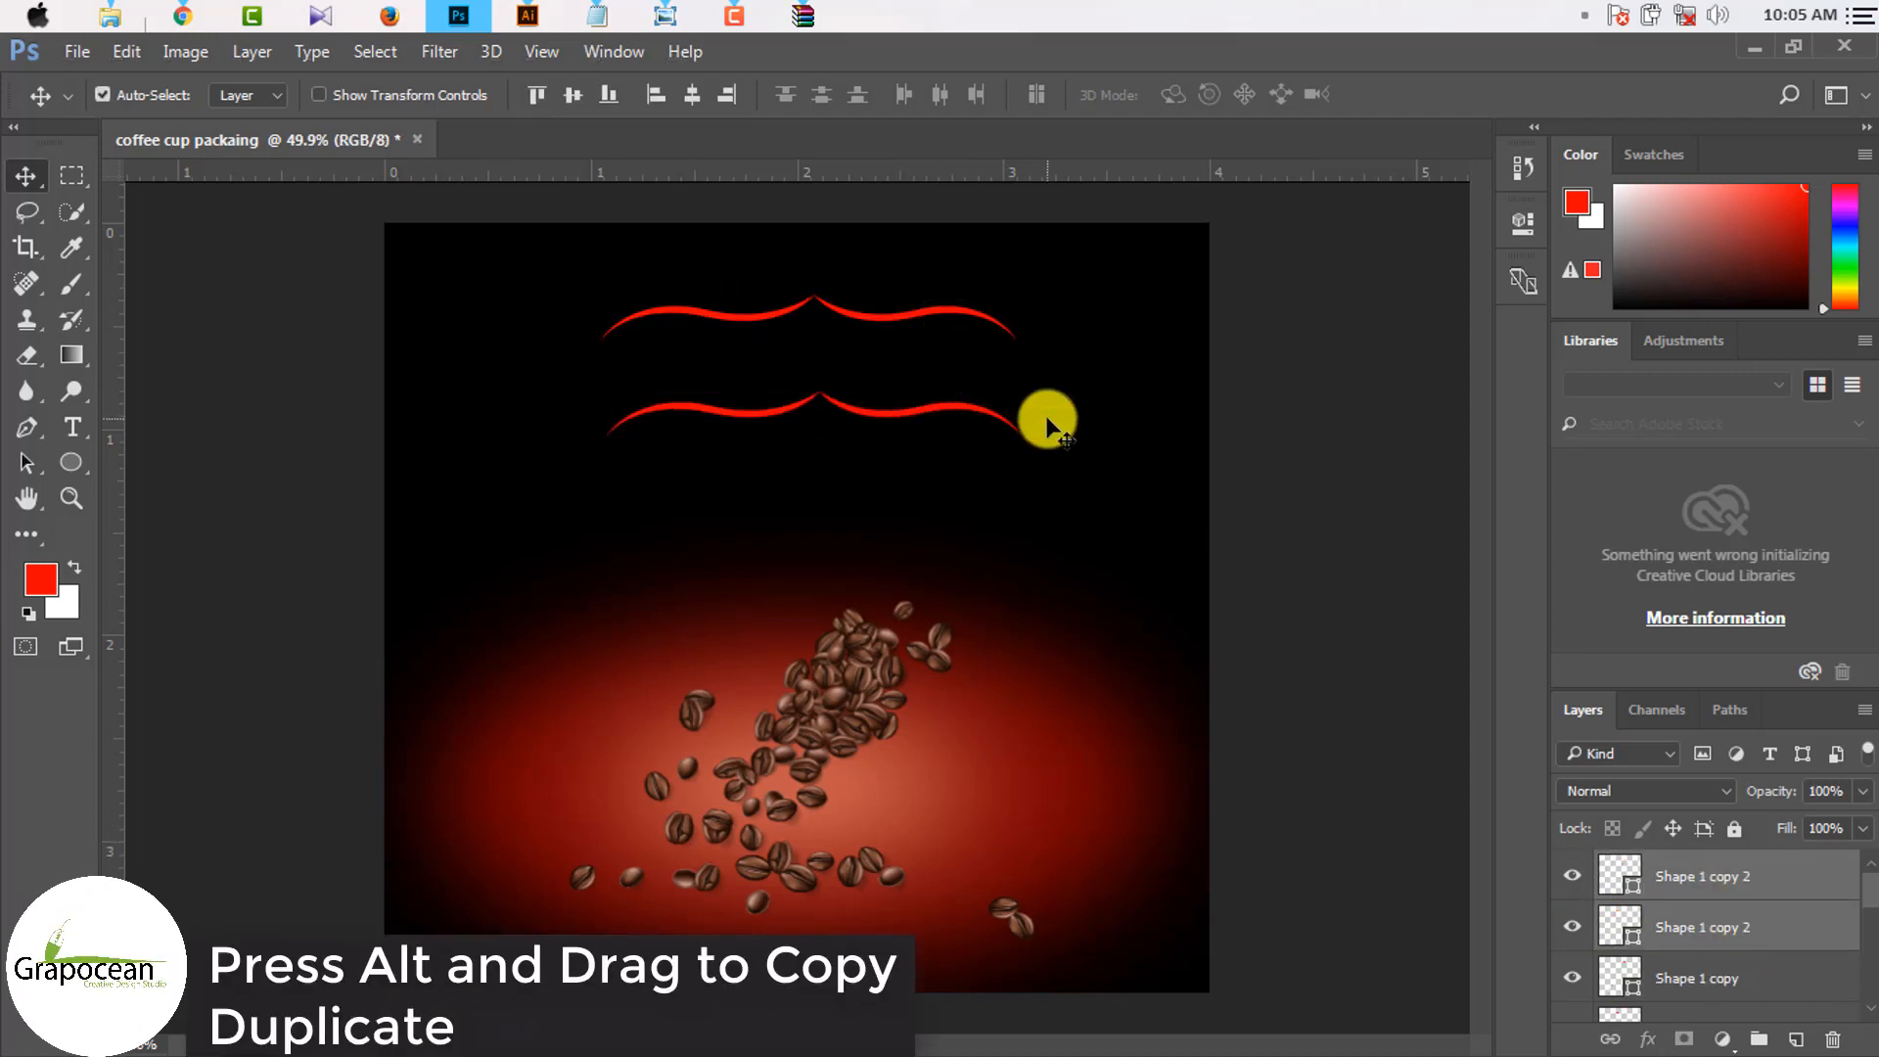
# Step: Flip the lower wave pair in both directions, to -100% width and -100% height
pyautogui.hotkey('ctrl', 't')
pyautogui.moveTo(1090, 372); pyautogui.dragTo(578, 466)
pyautogui.click(1228, 86)
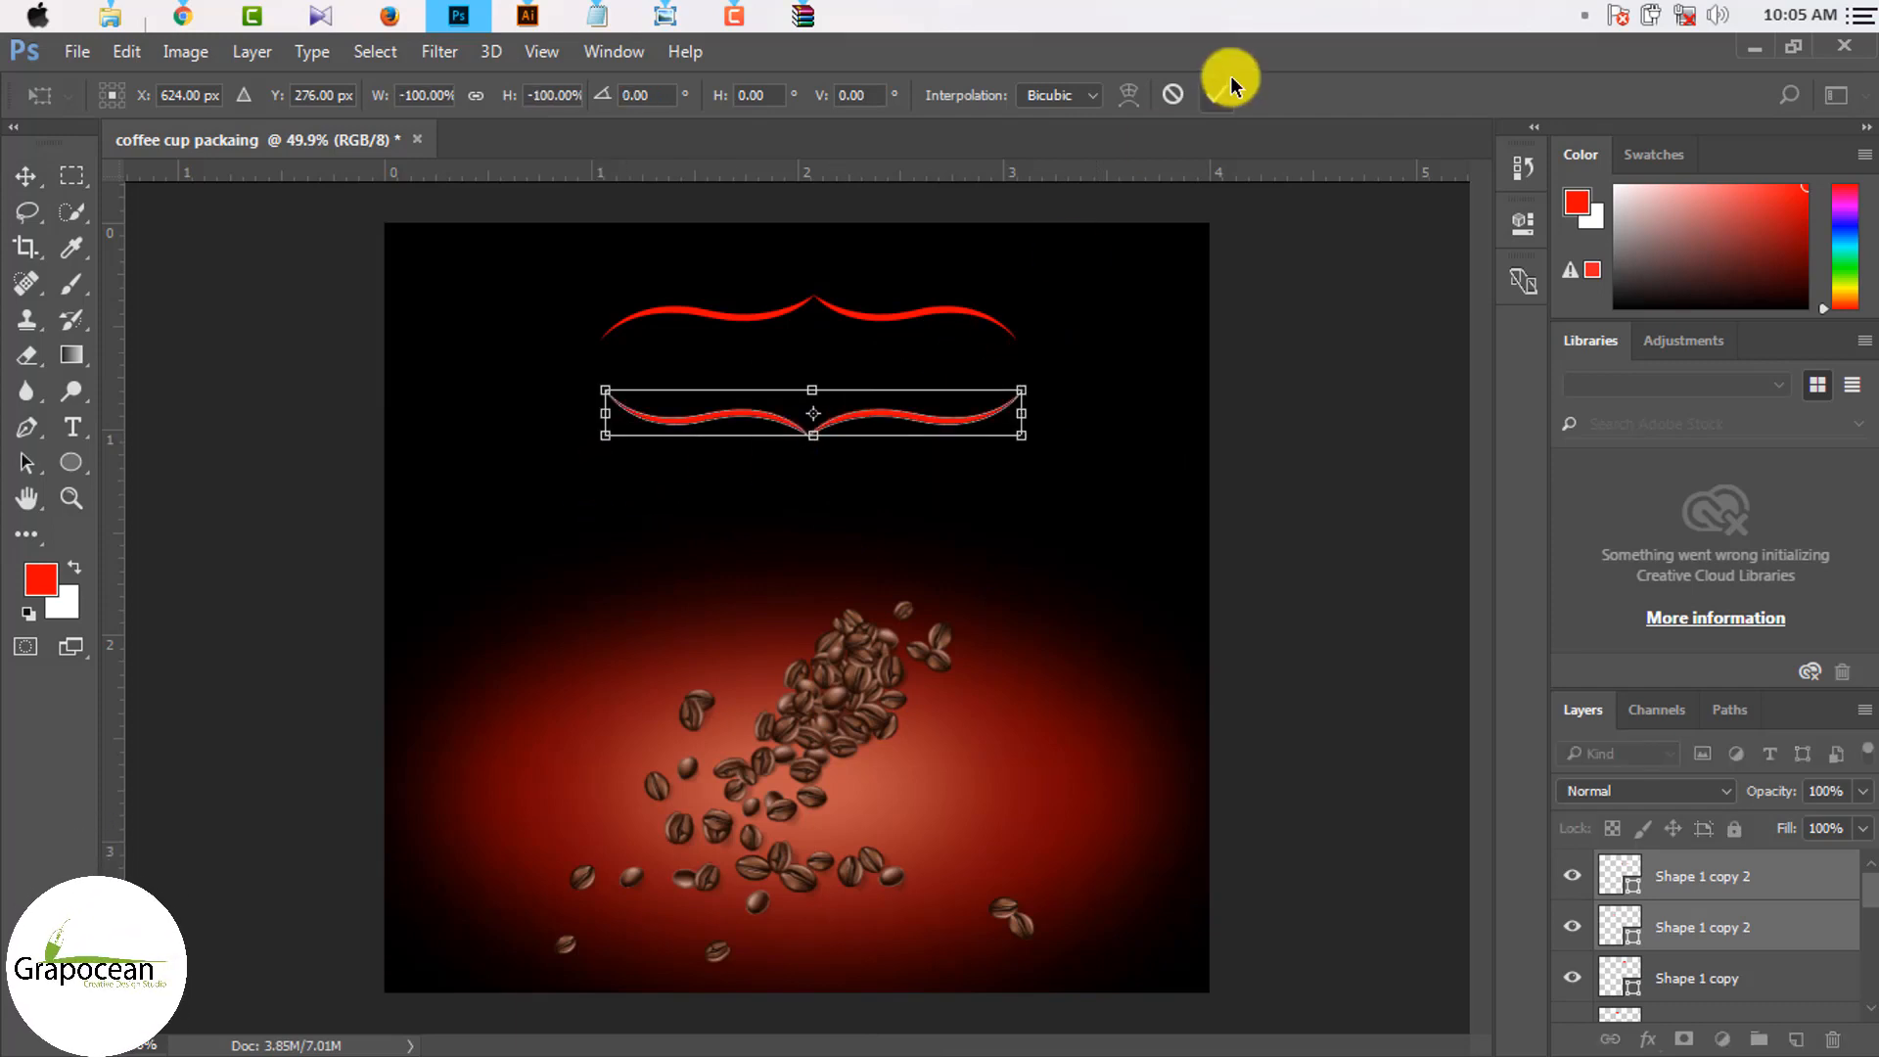
# Step: Group the four wave shape layers and name the group "Shape"
pyautogui.scroll(4, 823, 443)
pyautogui.scroll(-5, 1129, 508)
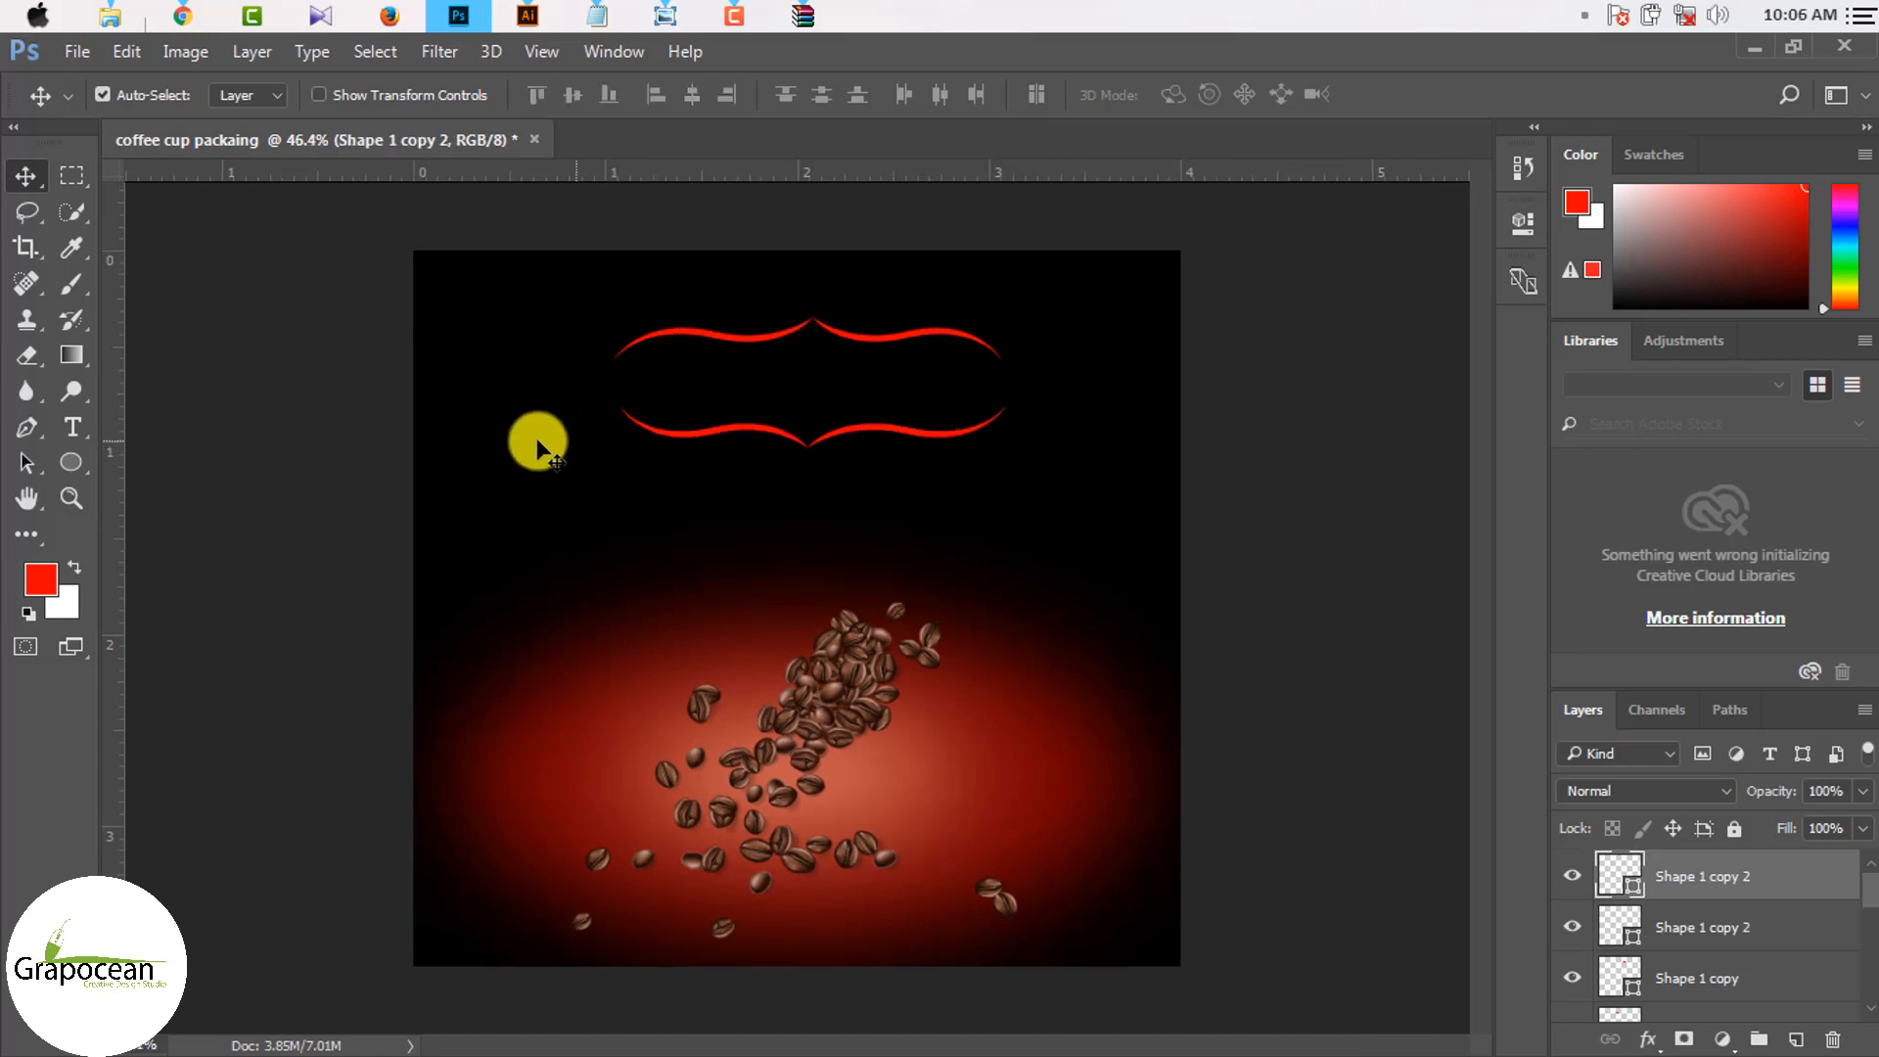
pyautogui.click(73, 427)
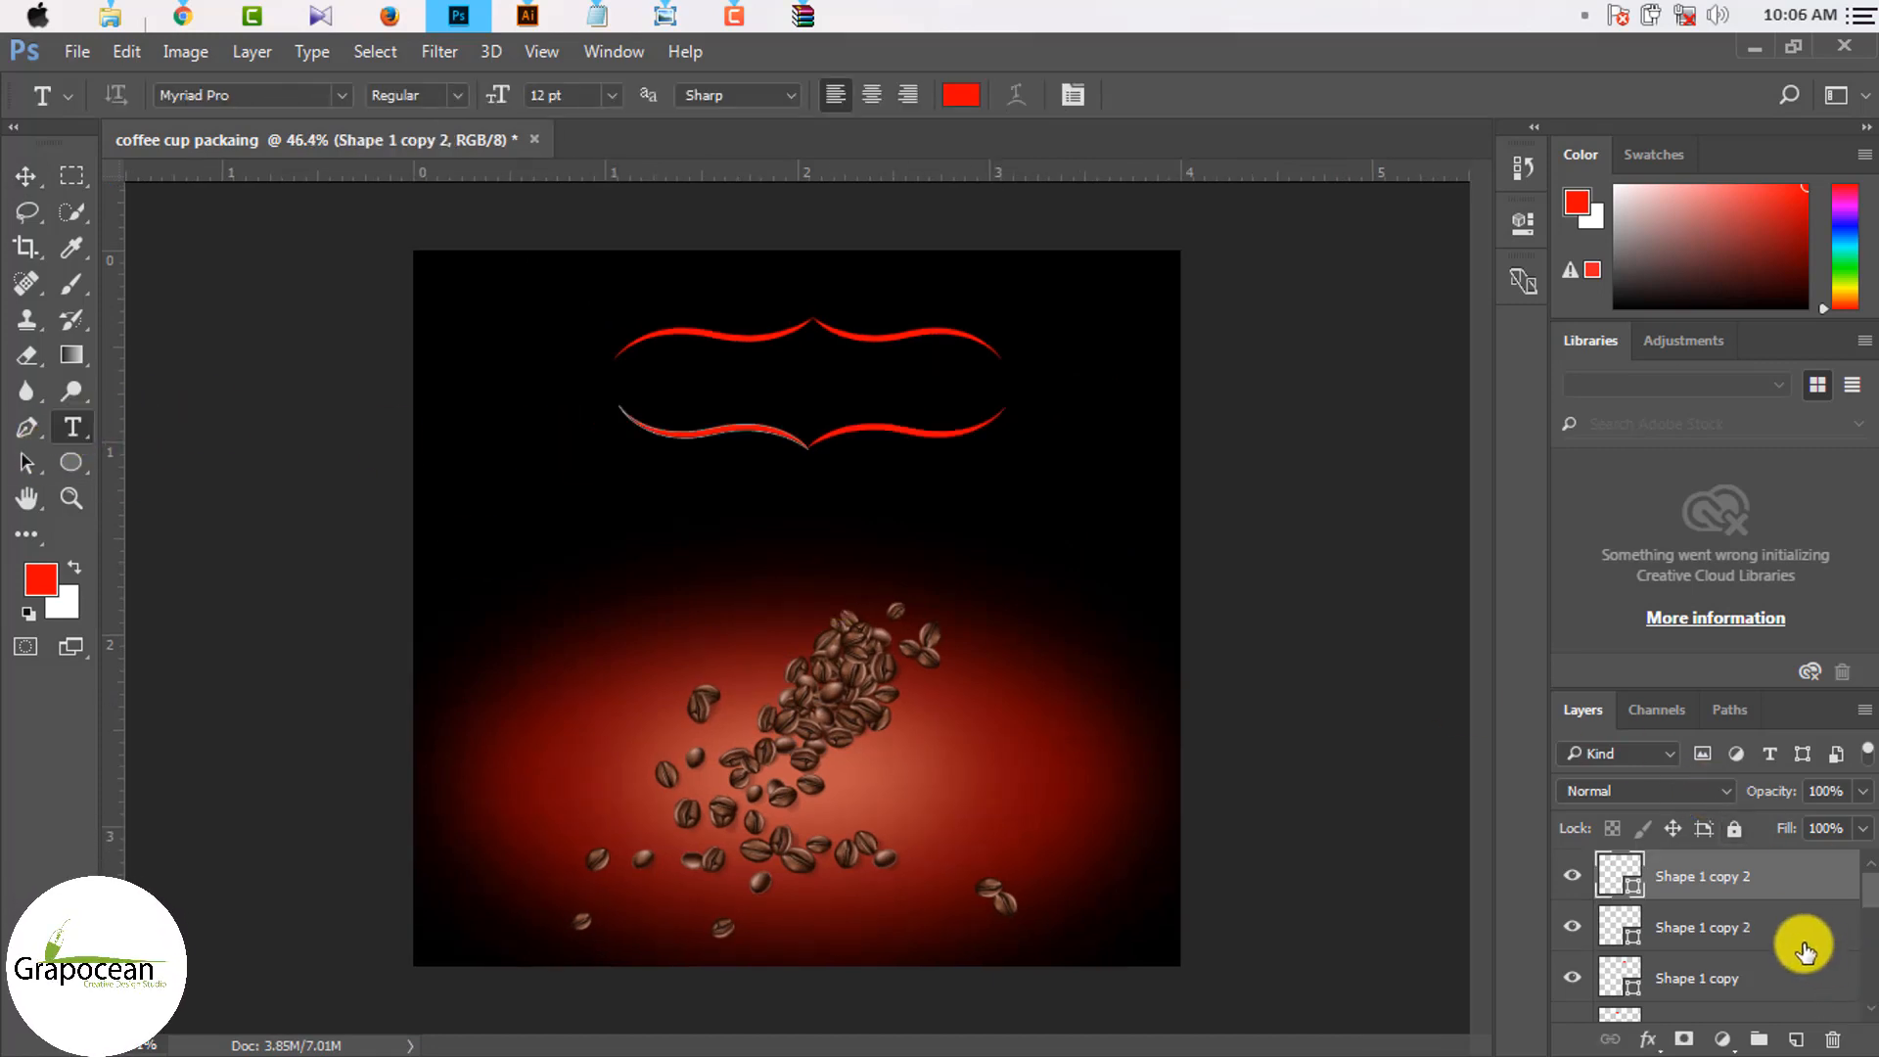
pyautogui.keyDown('shift'); pyautogui.click(1720, 978); pyautogui.keyUp('shift')
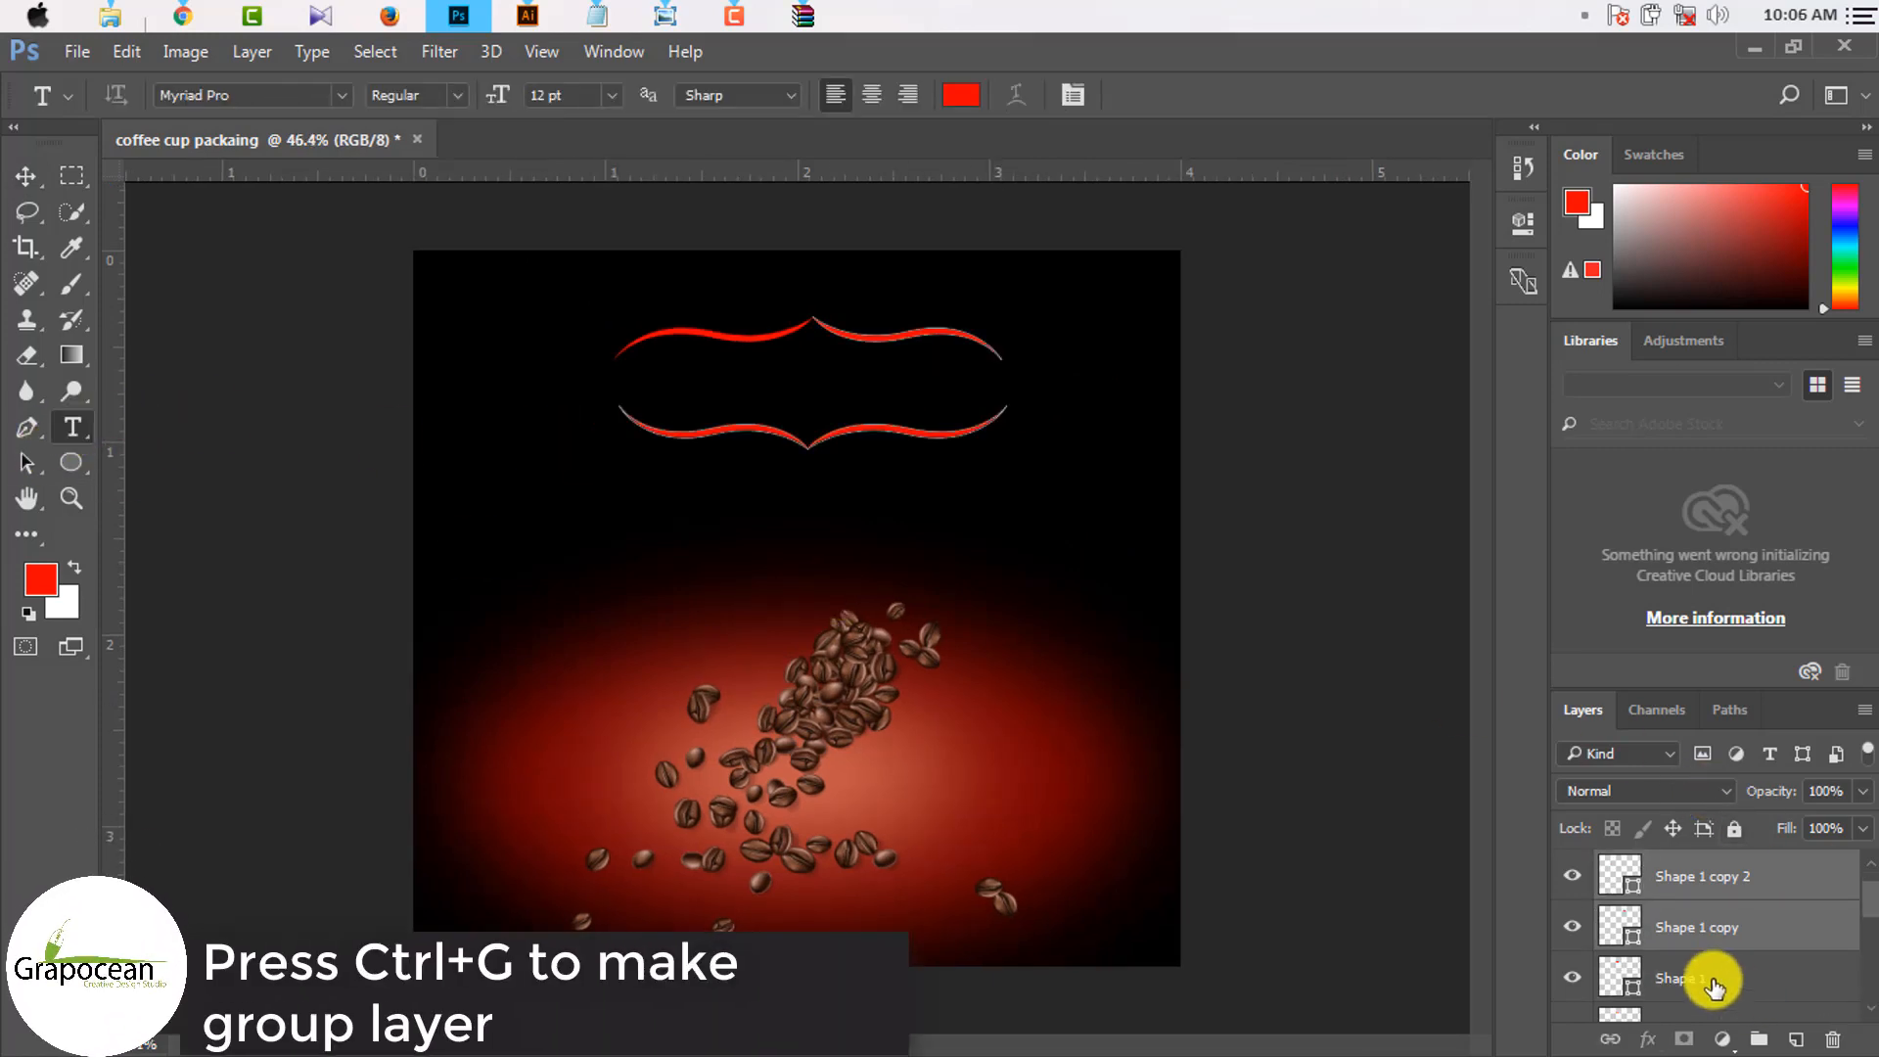
pyautogui.hotkey('ctrl', 'g')
pyautogui.doubleClick(1683, 865)
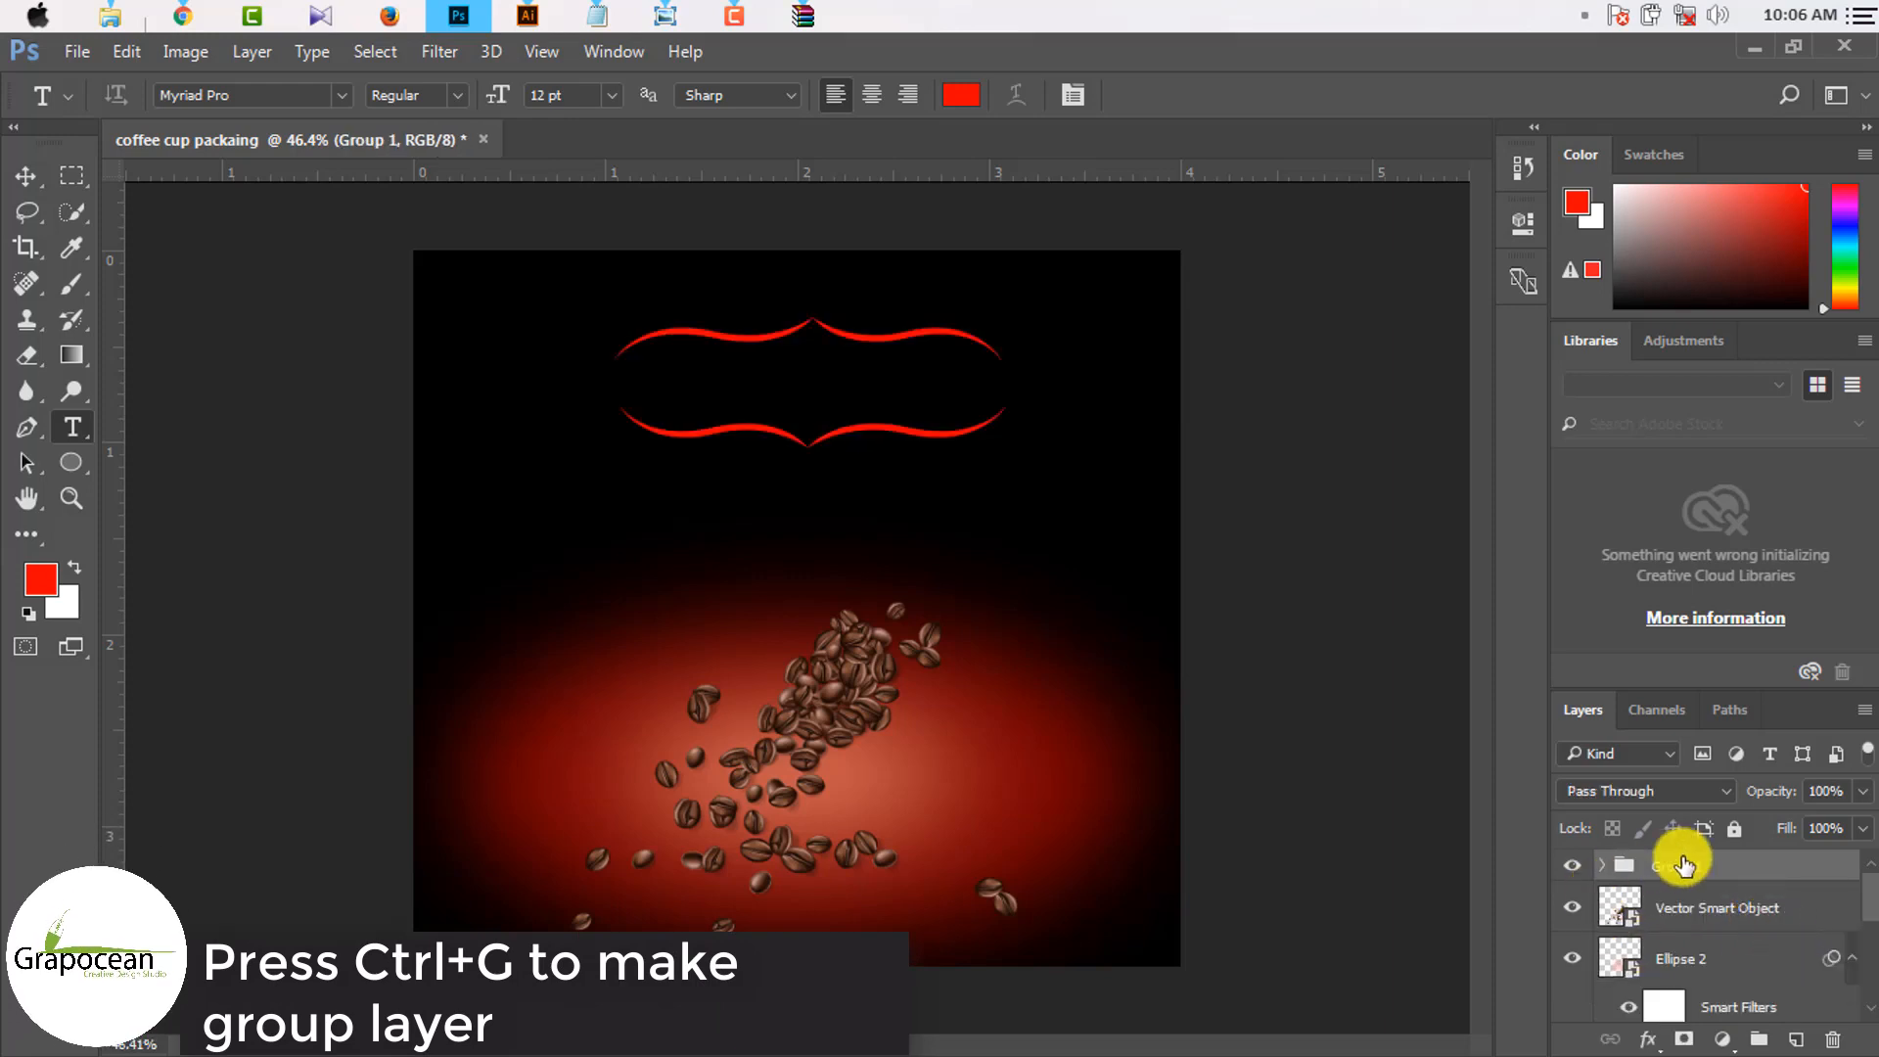
pyautogui.write('sap')
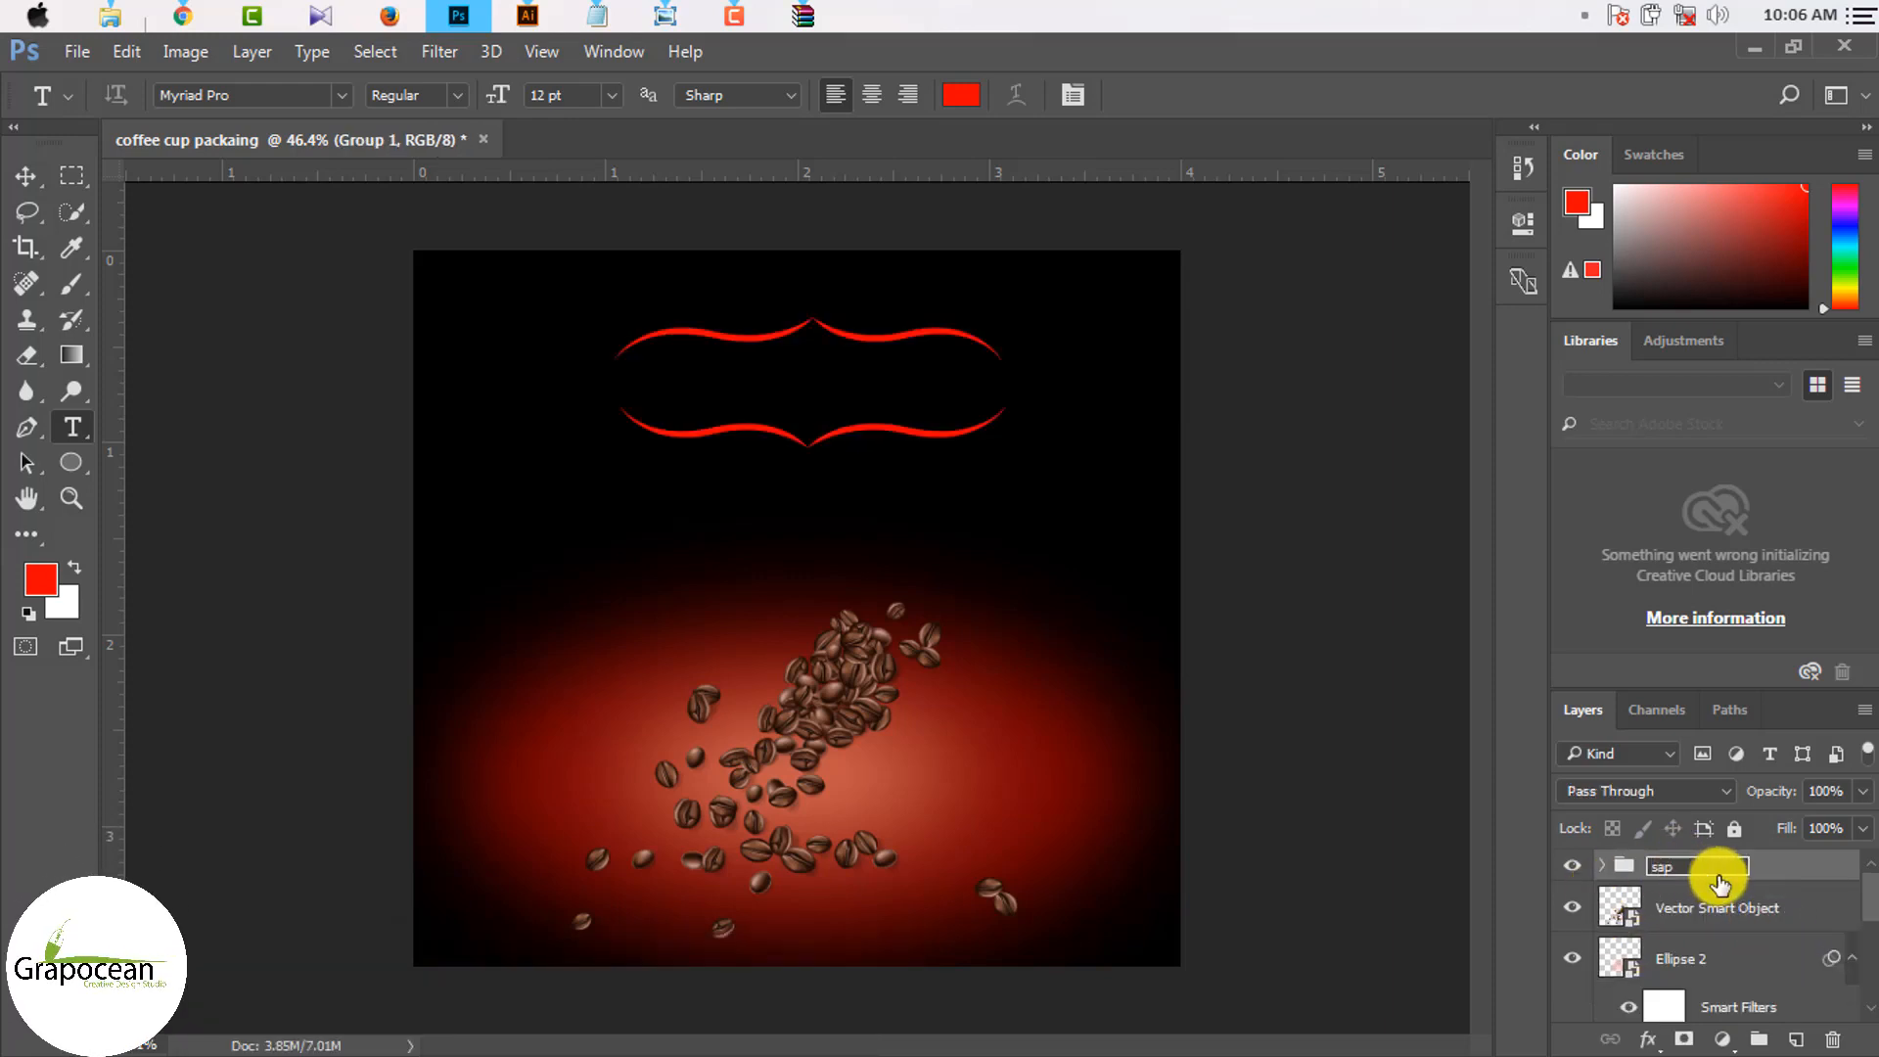
pyautogui.write('eShape')
pyautogui.click(26, 176)
pyautogui.click(314, 551)
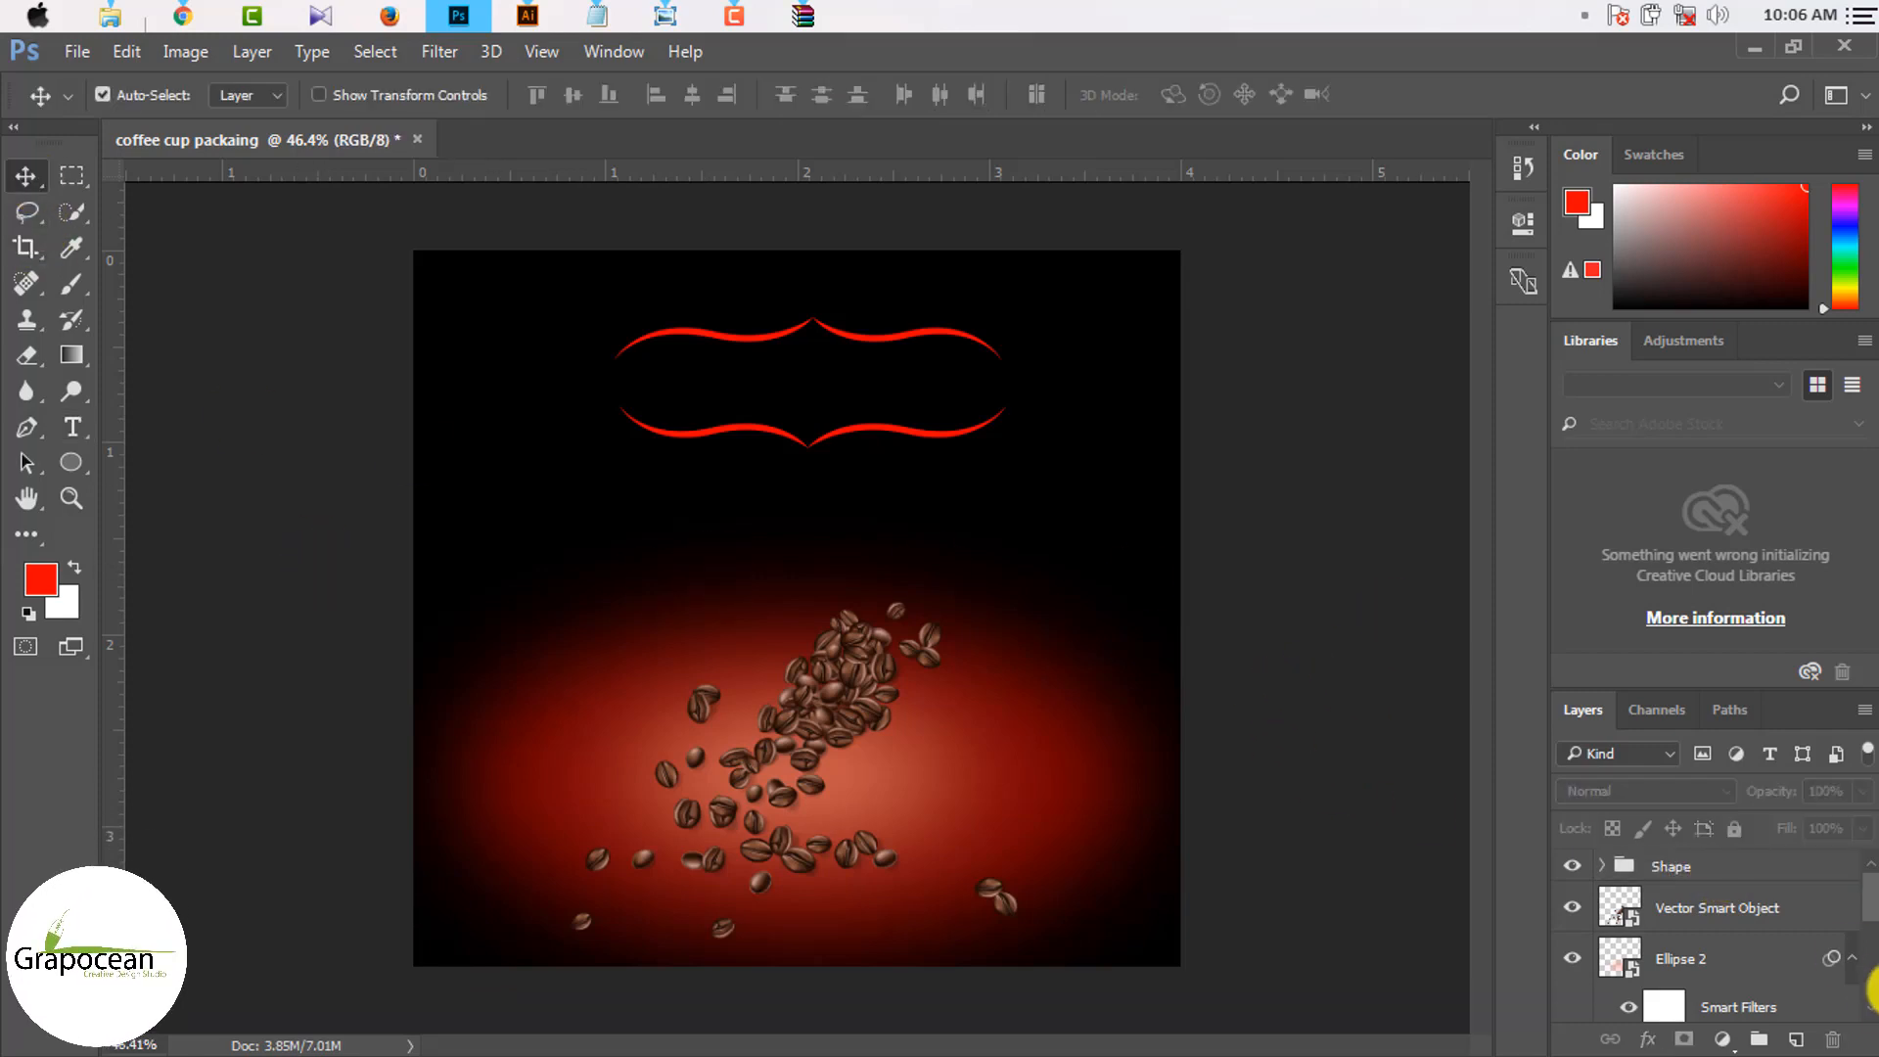
# Step: Select the Shape group and set the Move tool's auto-select target to Group
pyautogui.click(1685, 868)
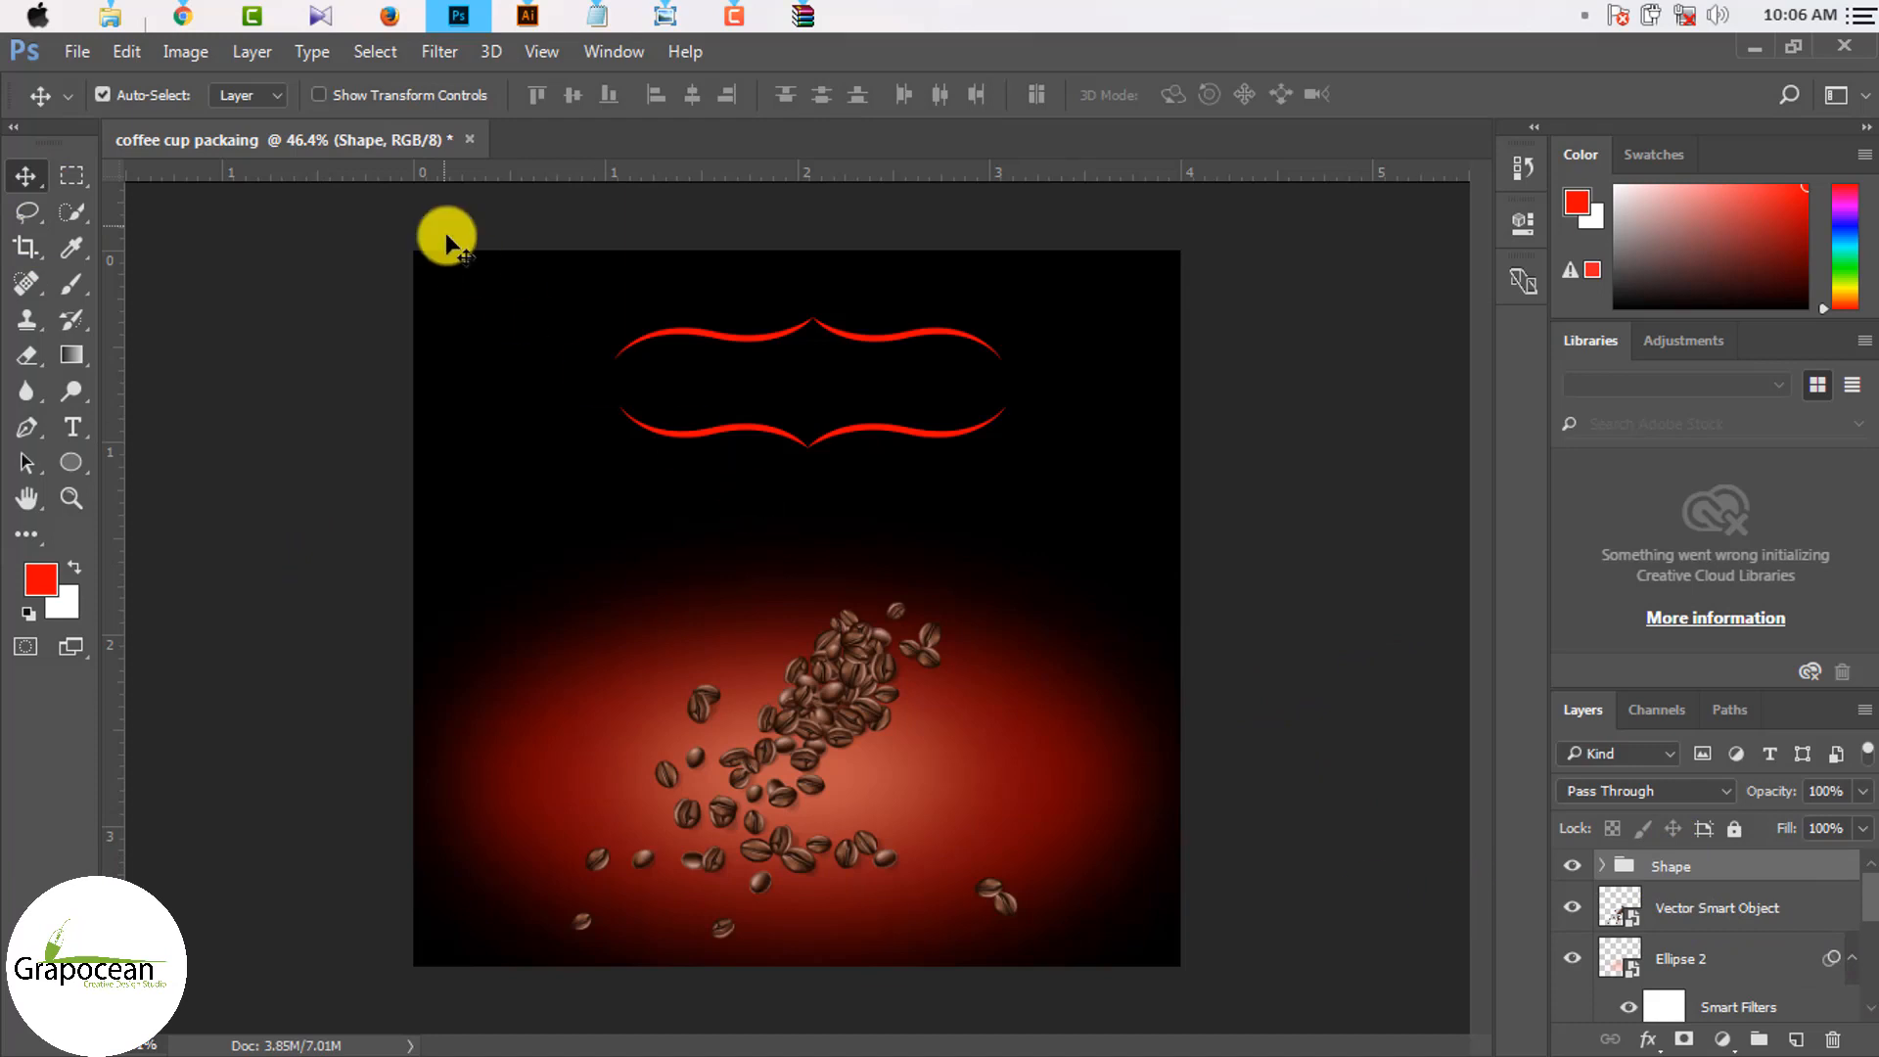
pyautogui.rightClick(1722, 879)
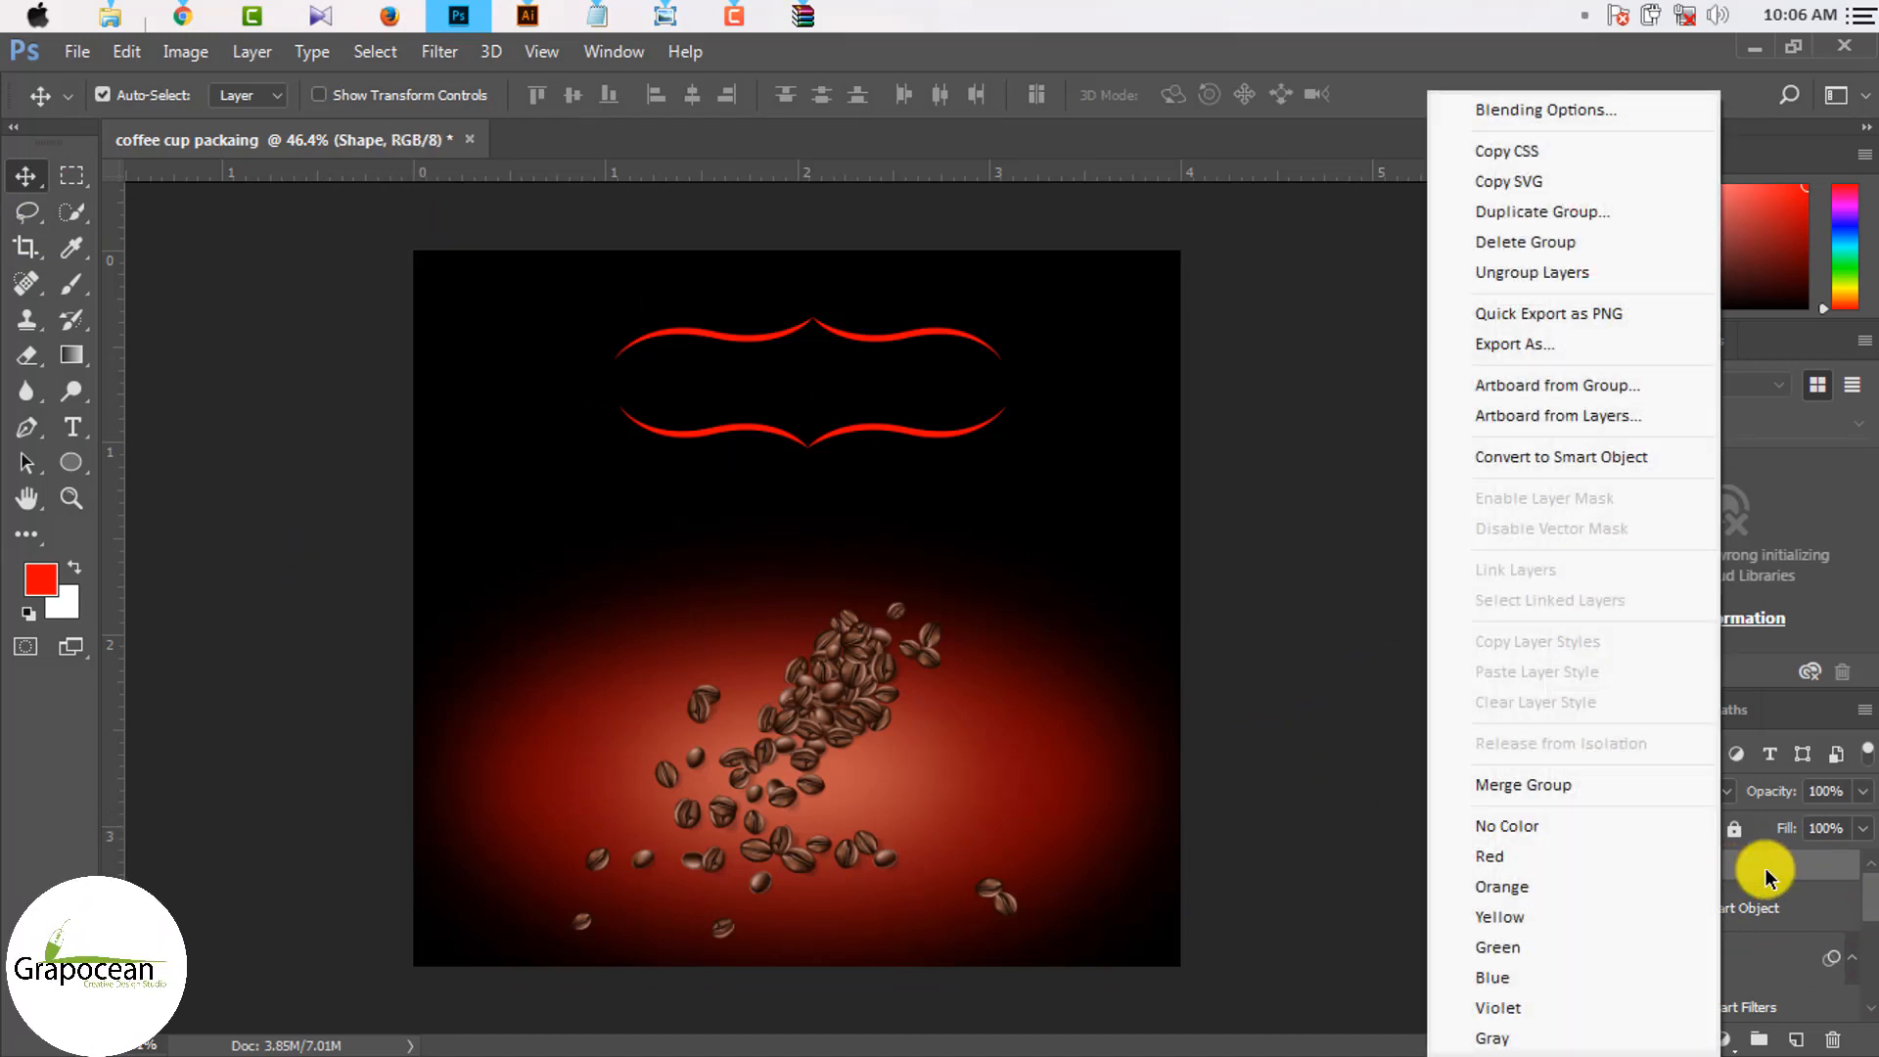
pyautogui.click(1767, 876)
pyautogui.click(250, 95)
pyautogui.click(266, 111)
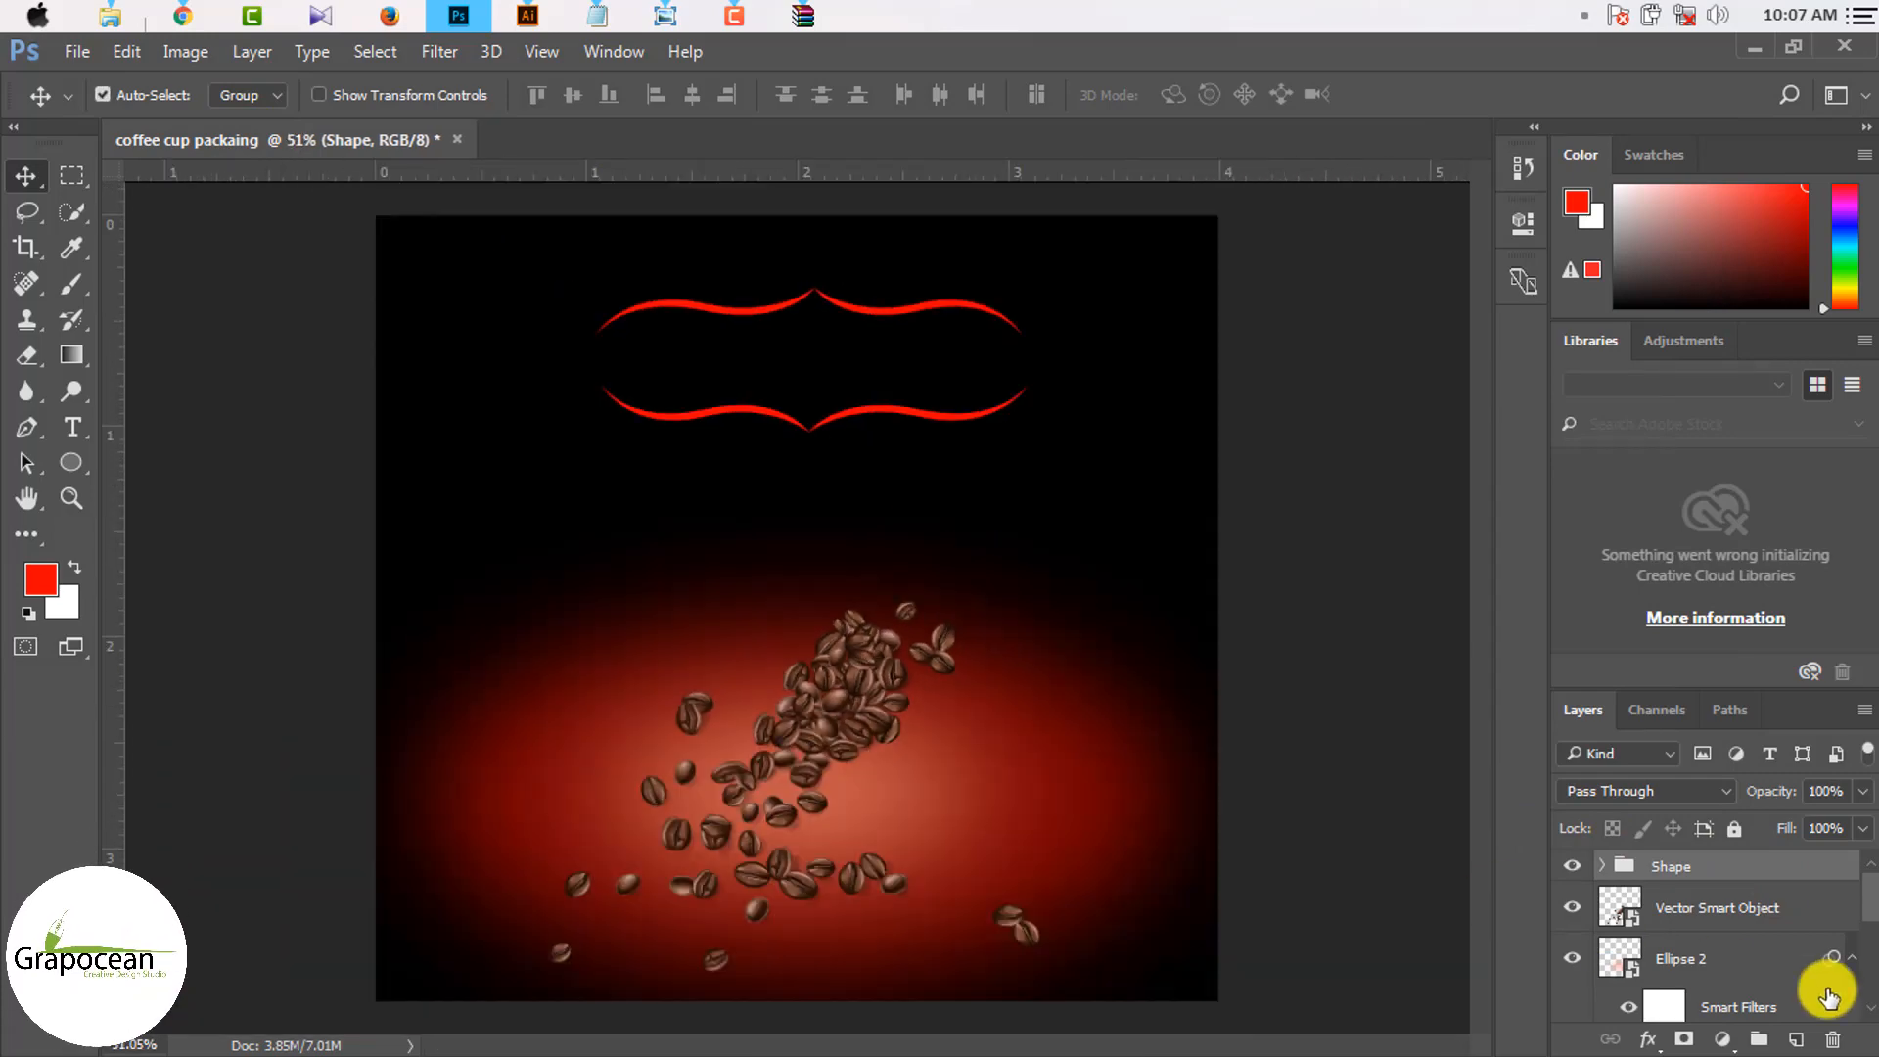
# Step: Add a Gradient Overlay with the orange-yellow-orange preset to the Shape group at 100% opacity, Normal blend mode
pyautogui.rightClick(1722, 866)
pyautogui.click(1549, 115)
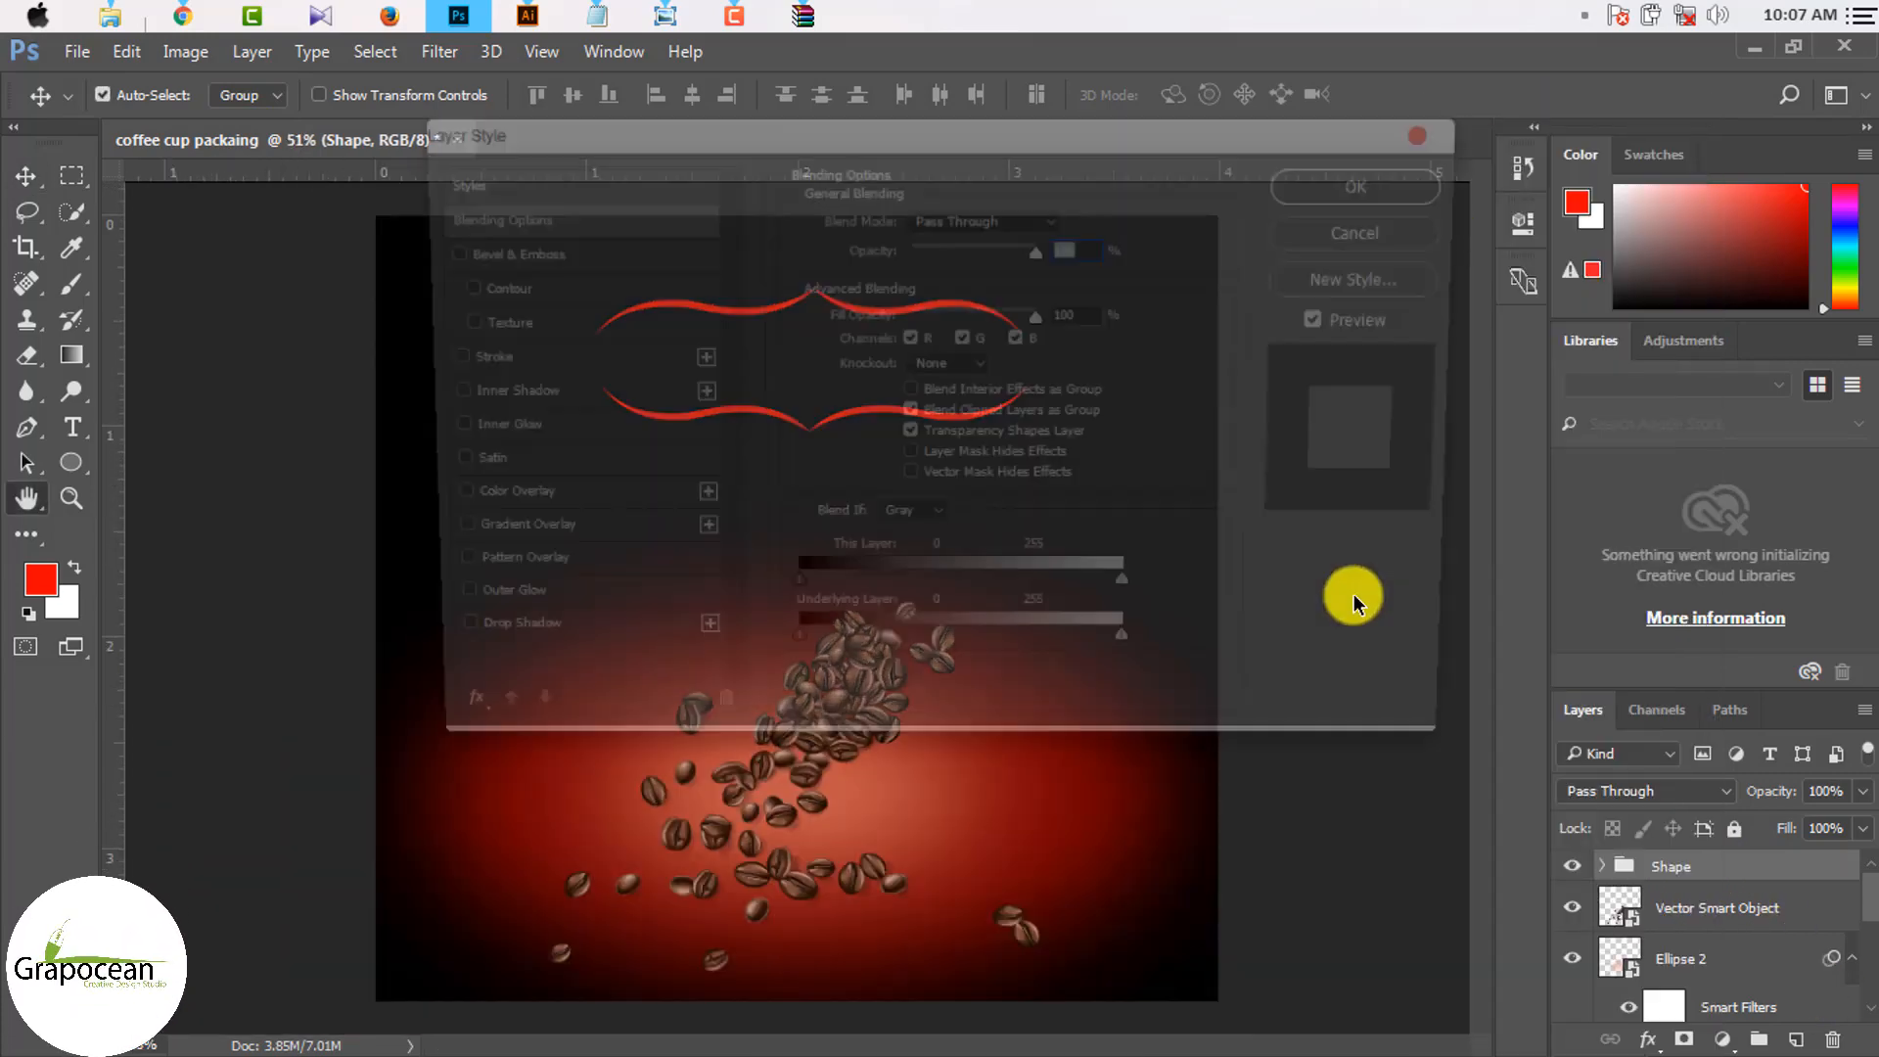
pyautogui.click(529, 541)
pyautogui.moveTo(1172, 128); pyautogui.dragTo(1491, 461)
pyautogui.click(1359, 615)
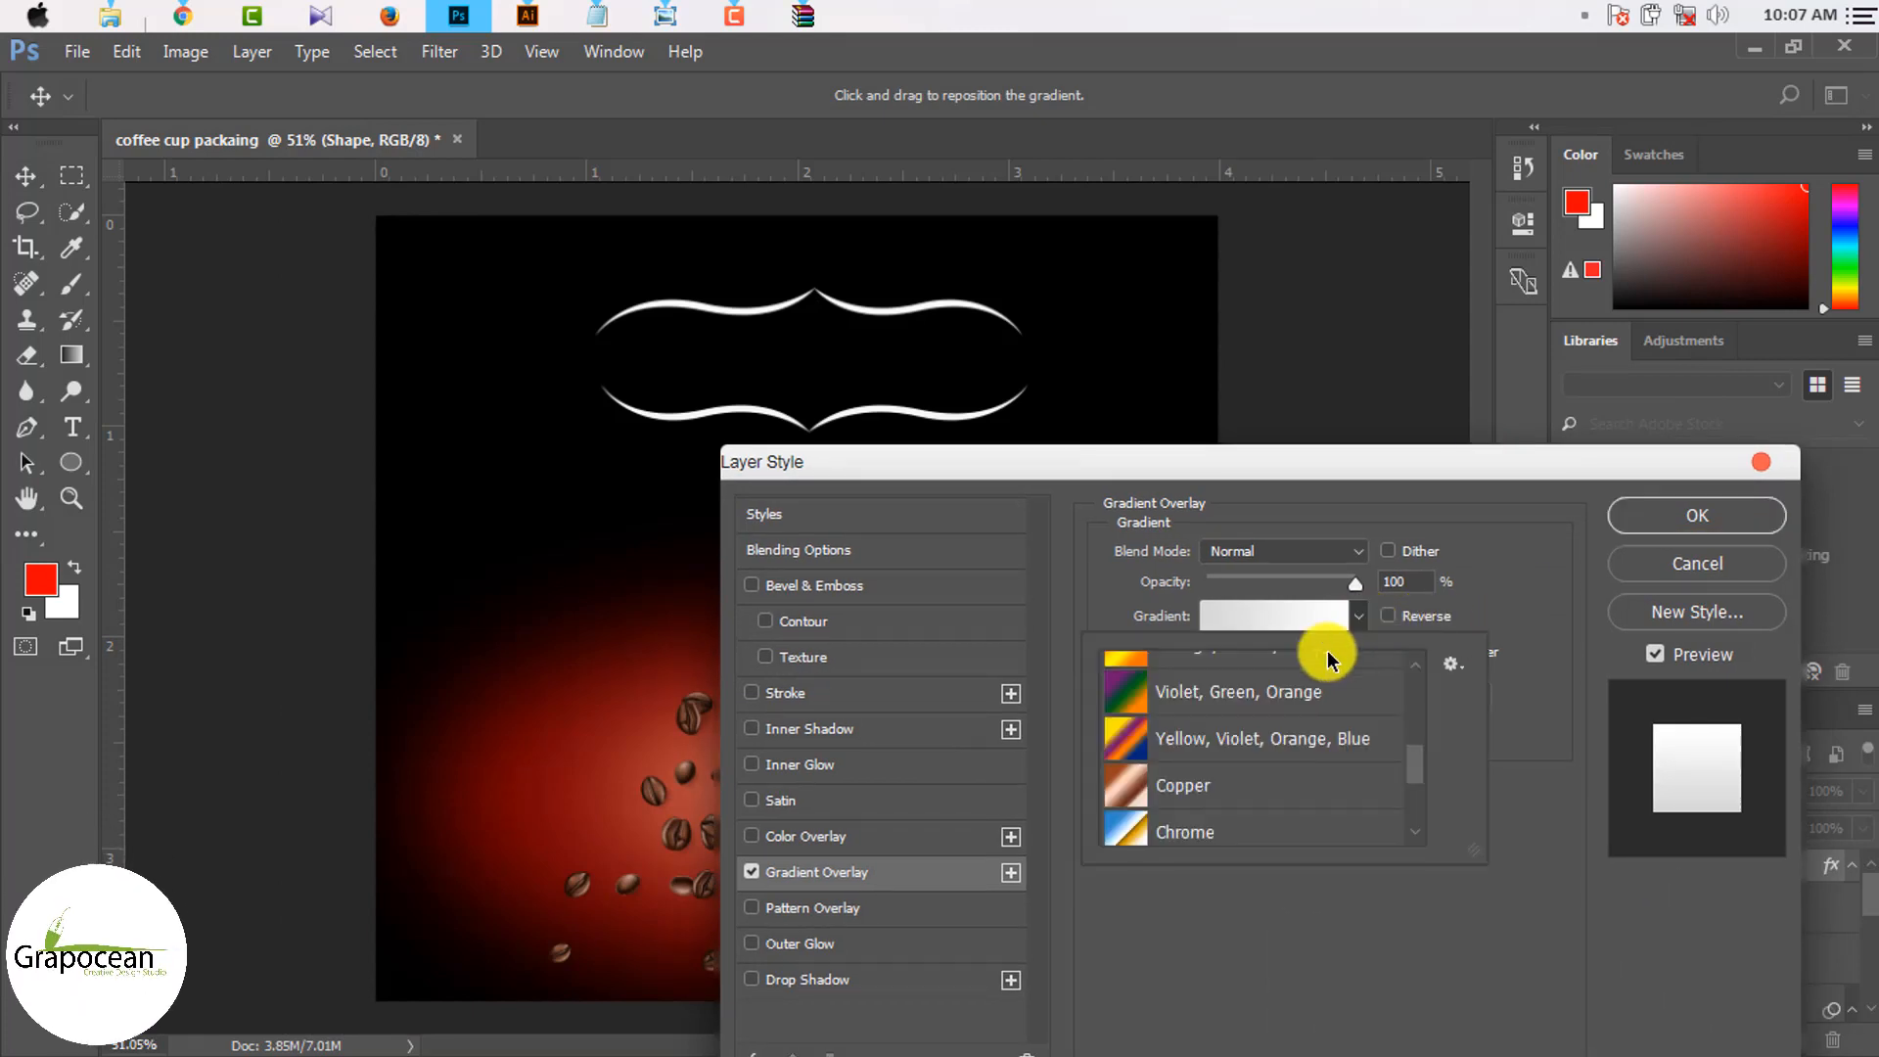
pyautogui.click(1184, 778)
pyautogui.click(1202, 726)
pyautogui.click(1212, 668)
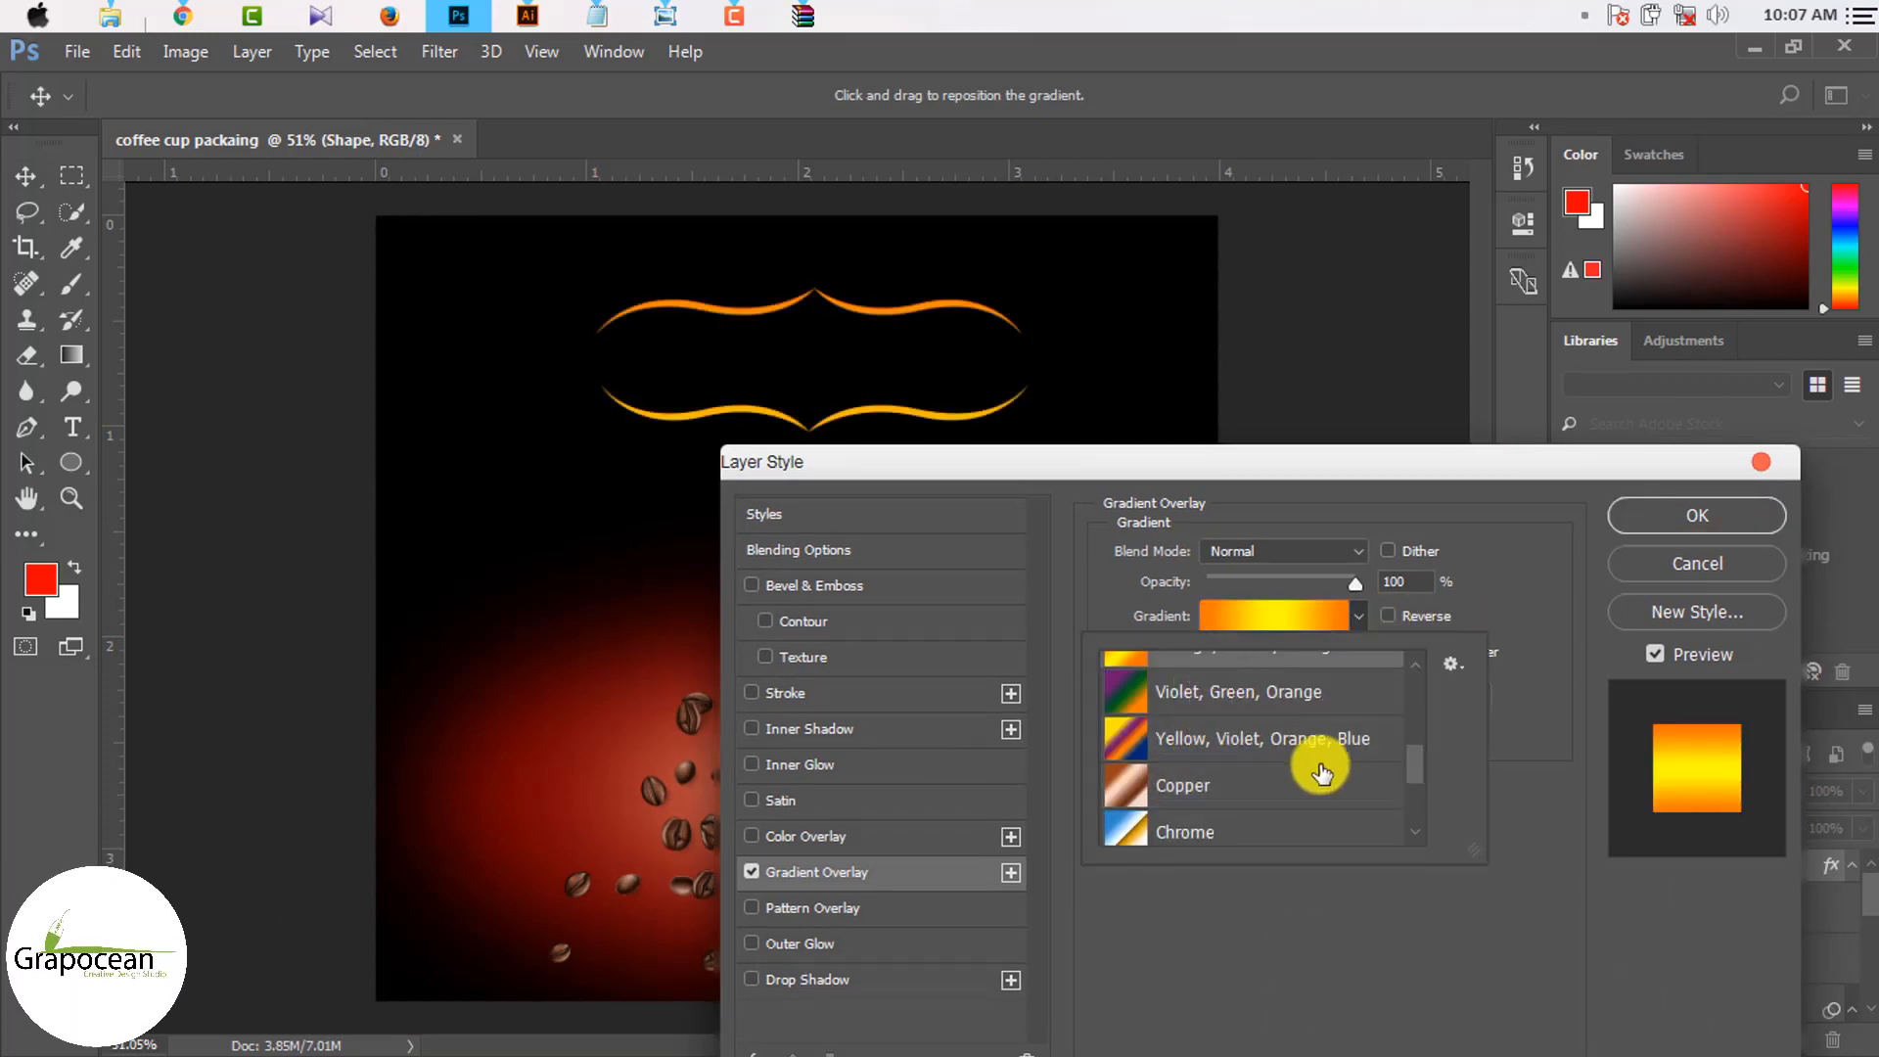
pyautogui.click(1697, 516)
pyautogui.click(1697, 516)
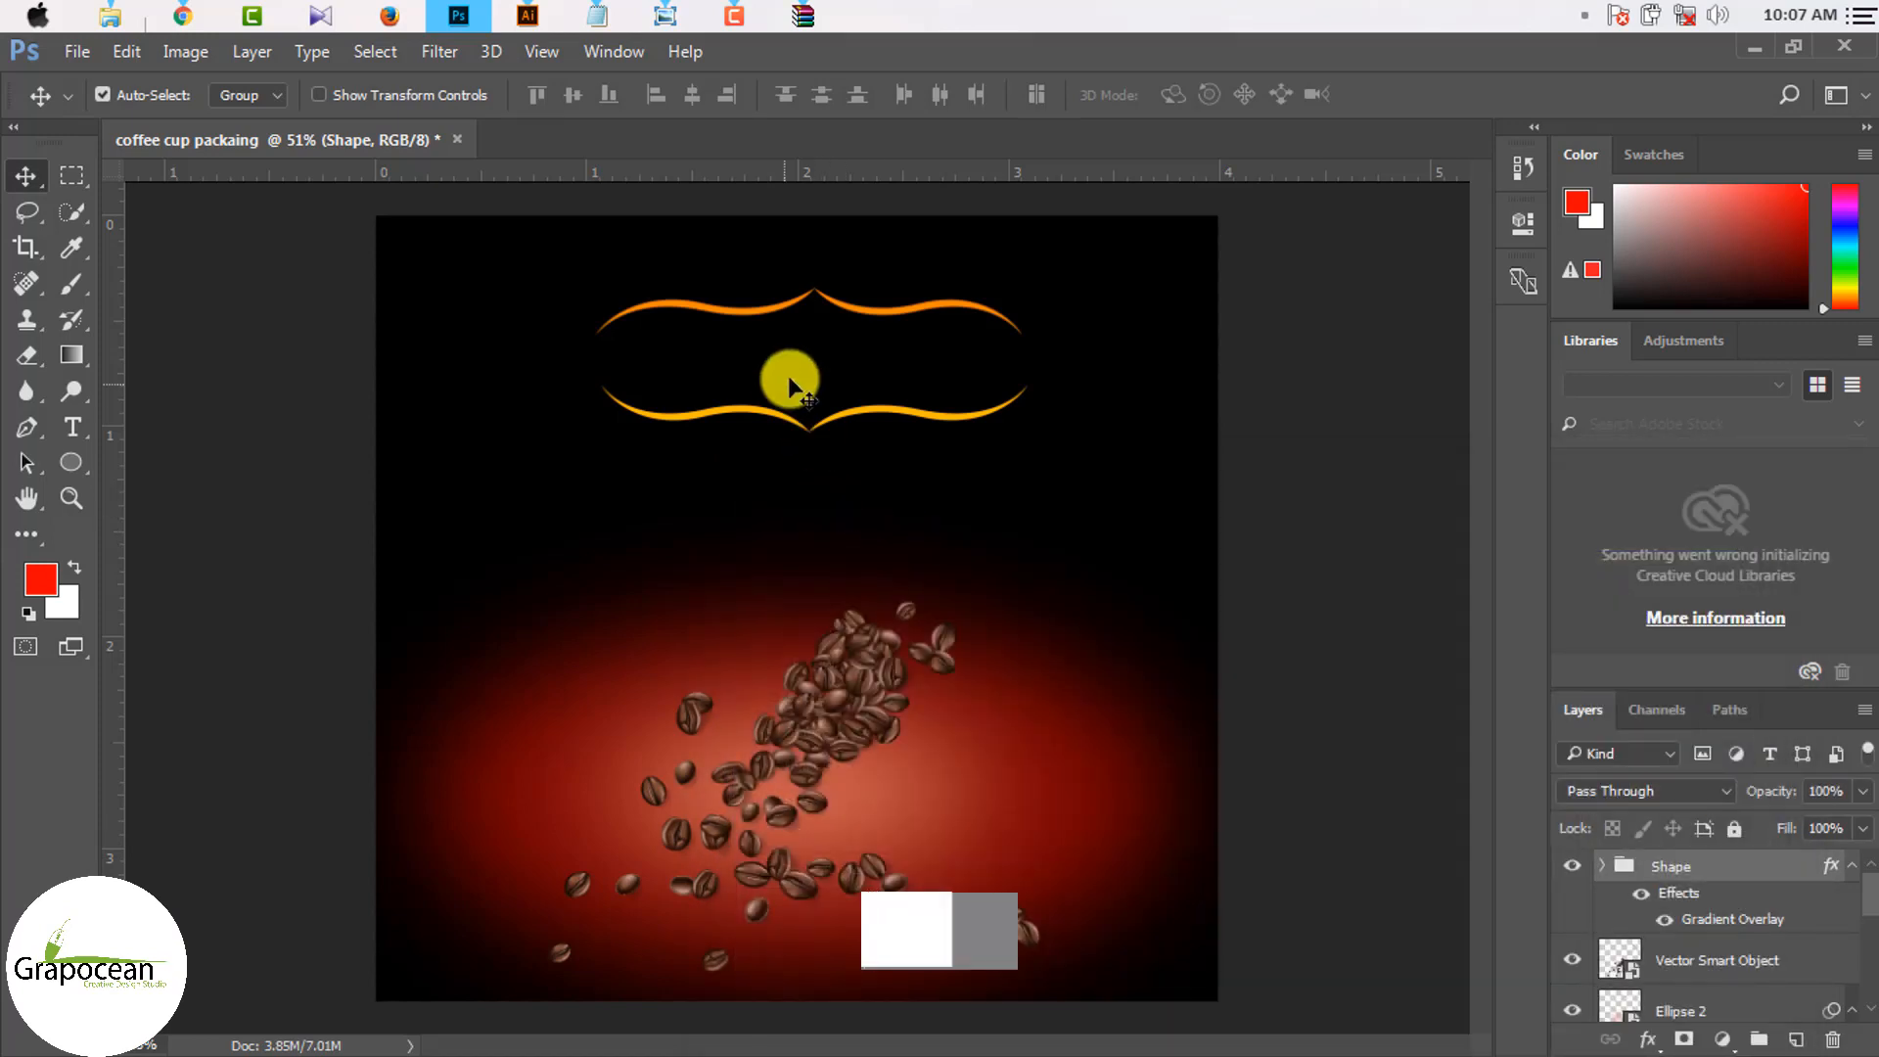
# Step: Add the text "Coffee" on a new layer, just below the ornamental frame, in red 12 pt Myriad Pro Regular
pyautogui.scroll(5, 957, 382)
pyautogui.scroll(-5, 989, 401)
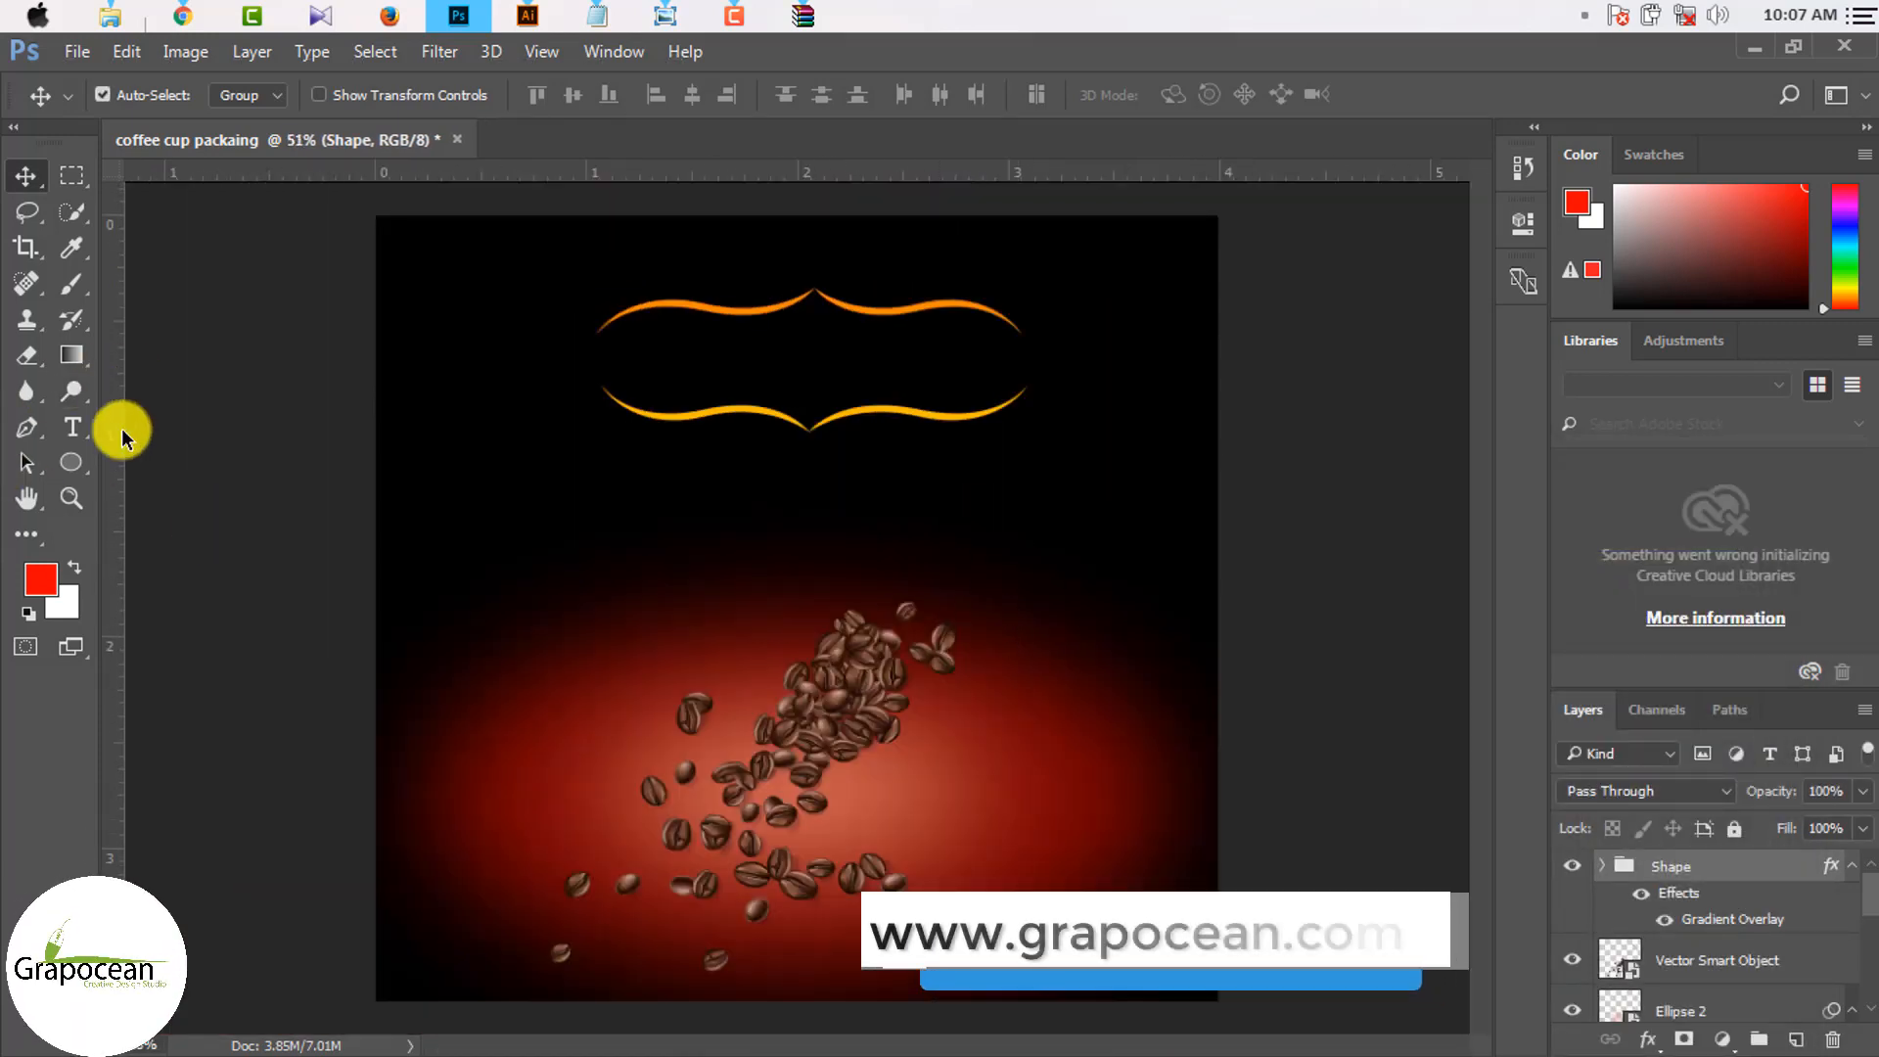
pyautogui.click(71, 426)
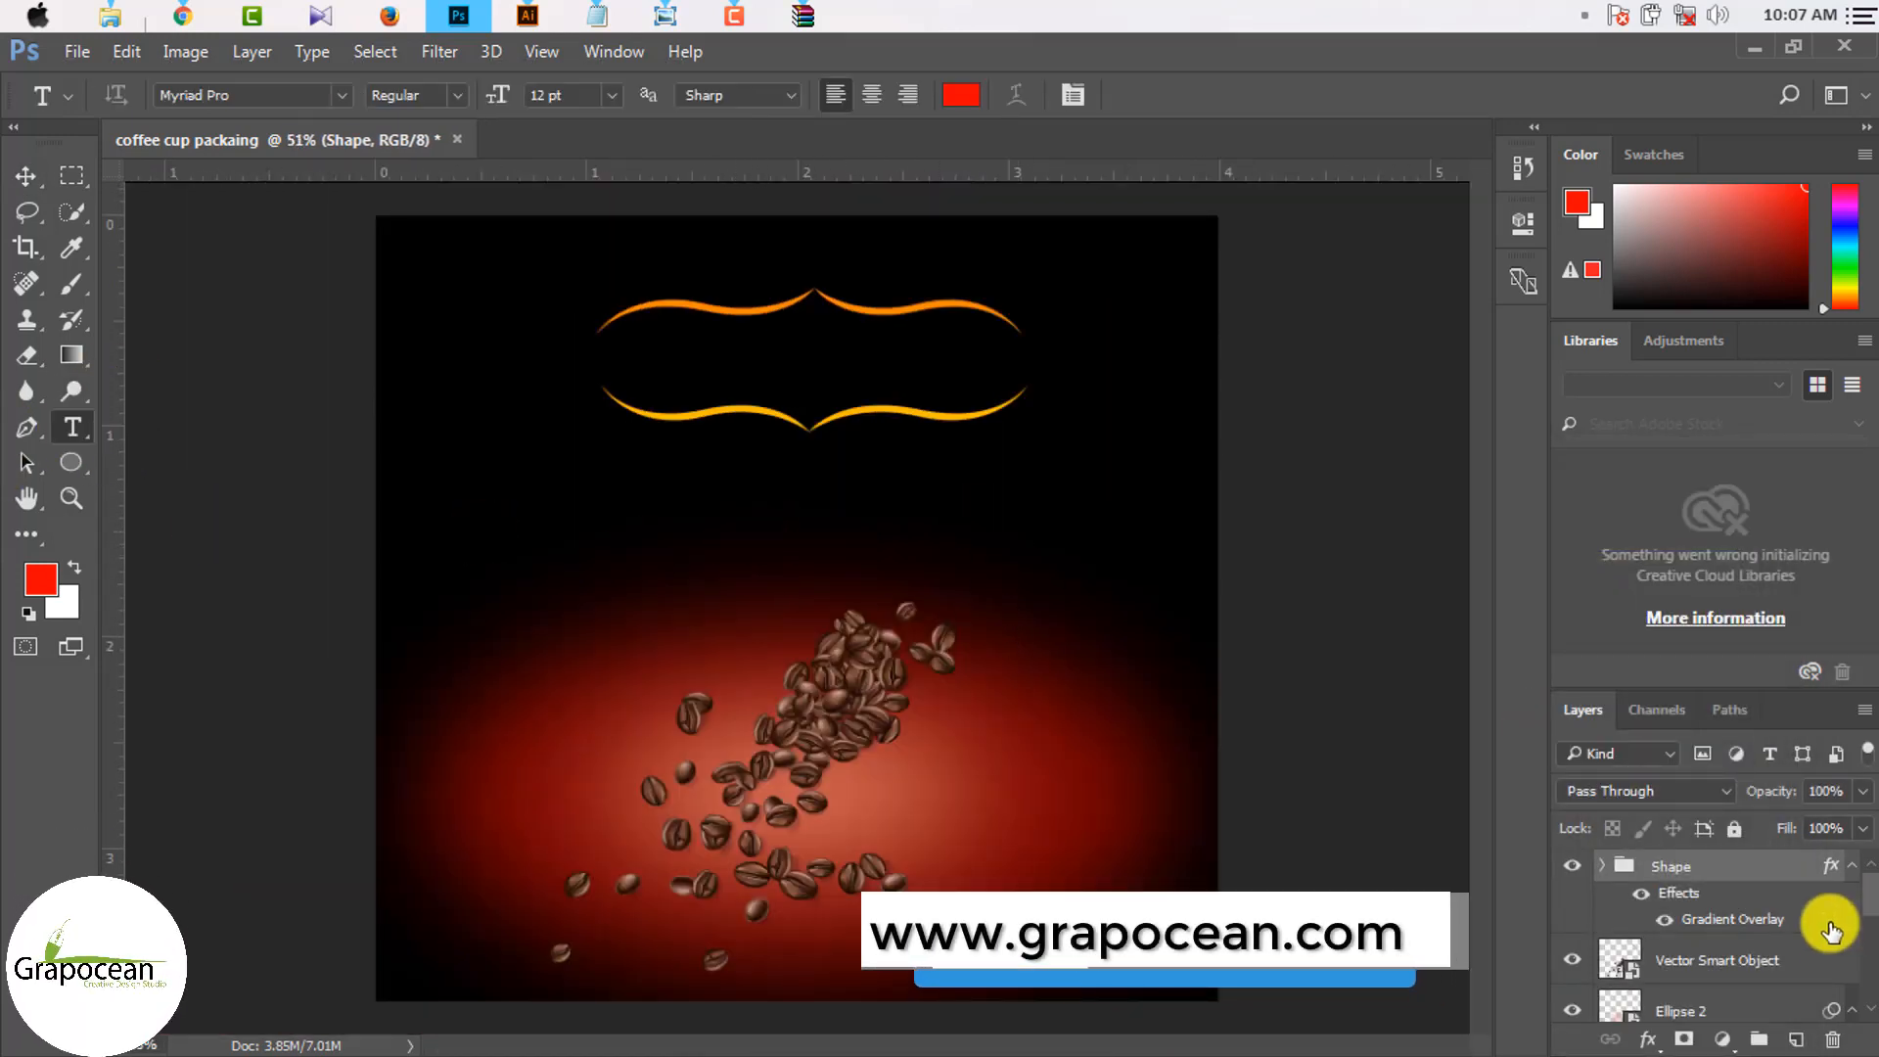
pyautogui.click(1797, 1040)
pyautogui.click(808, 524)
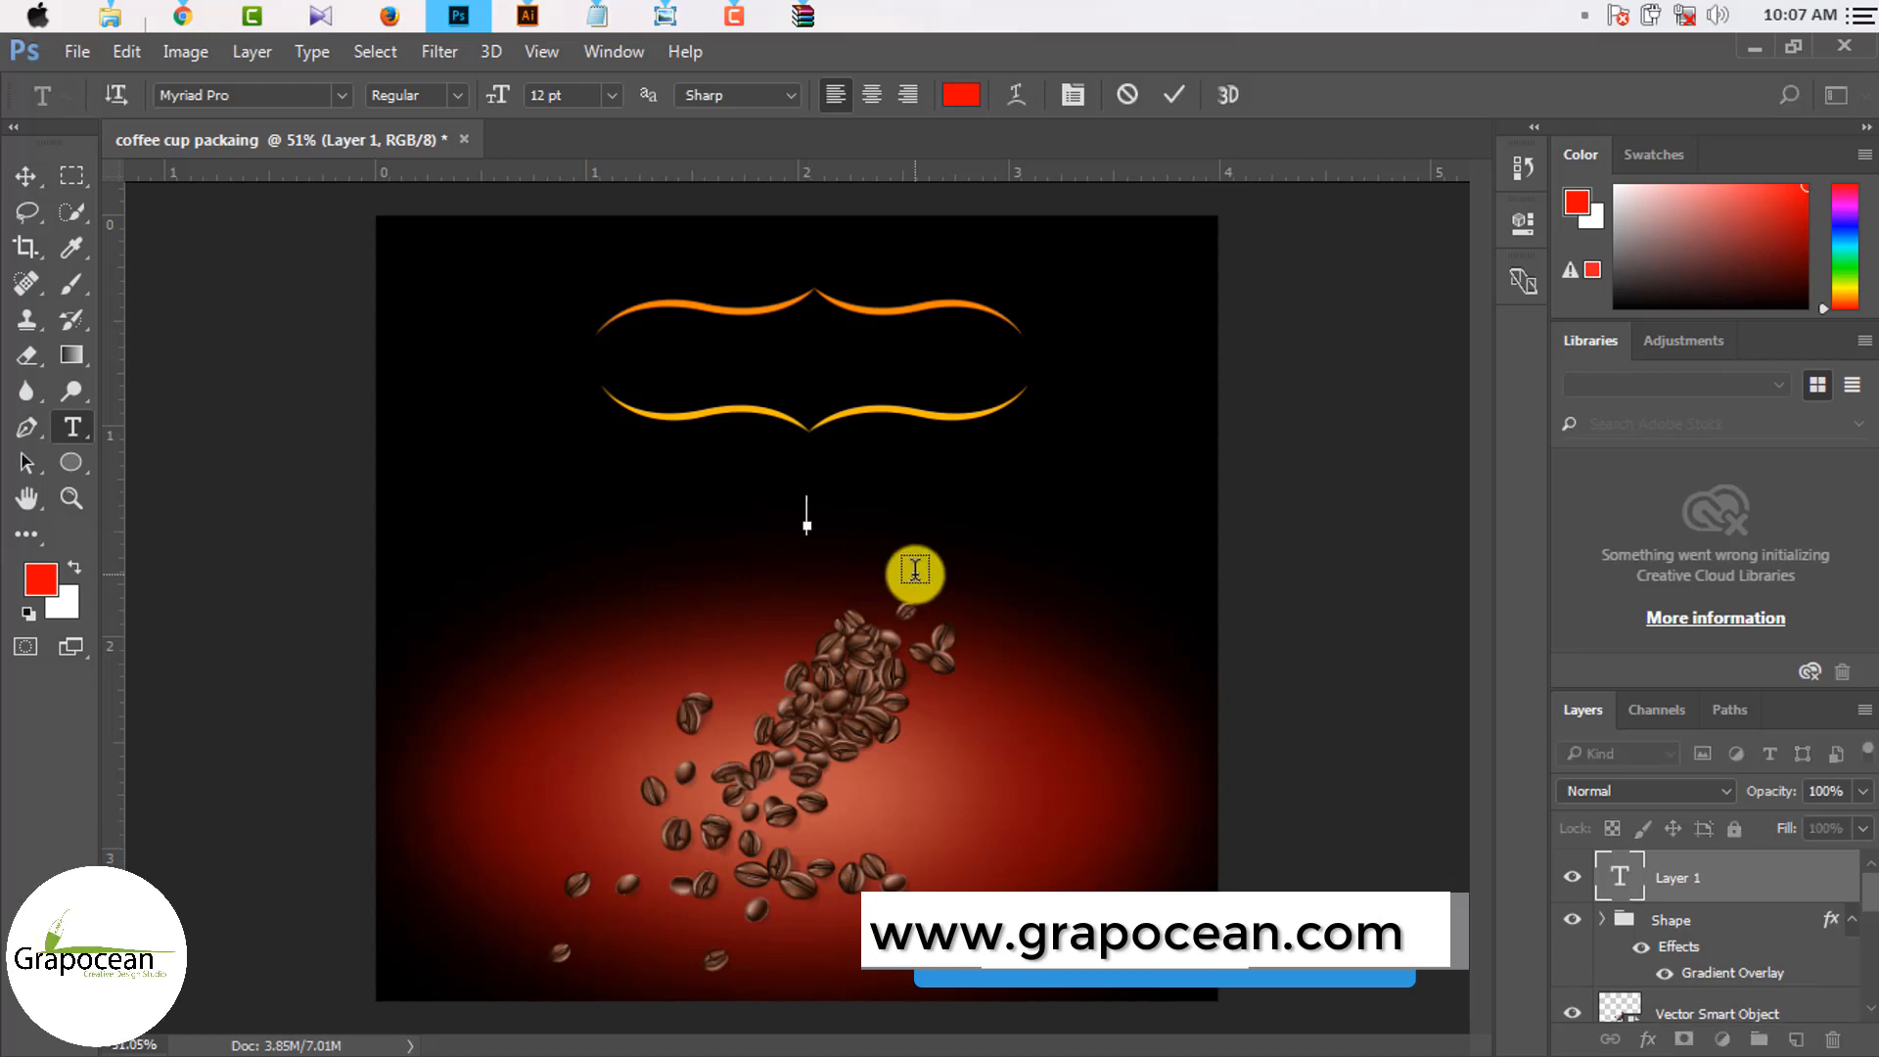
pyautogui.write('Coffee')
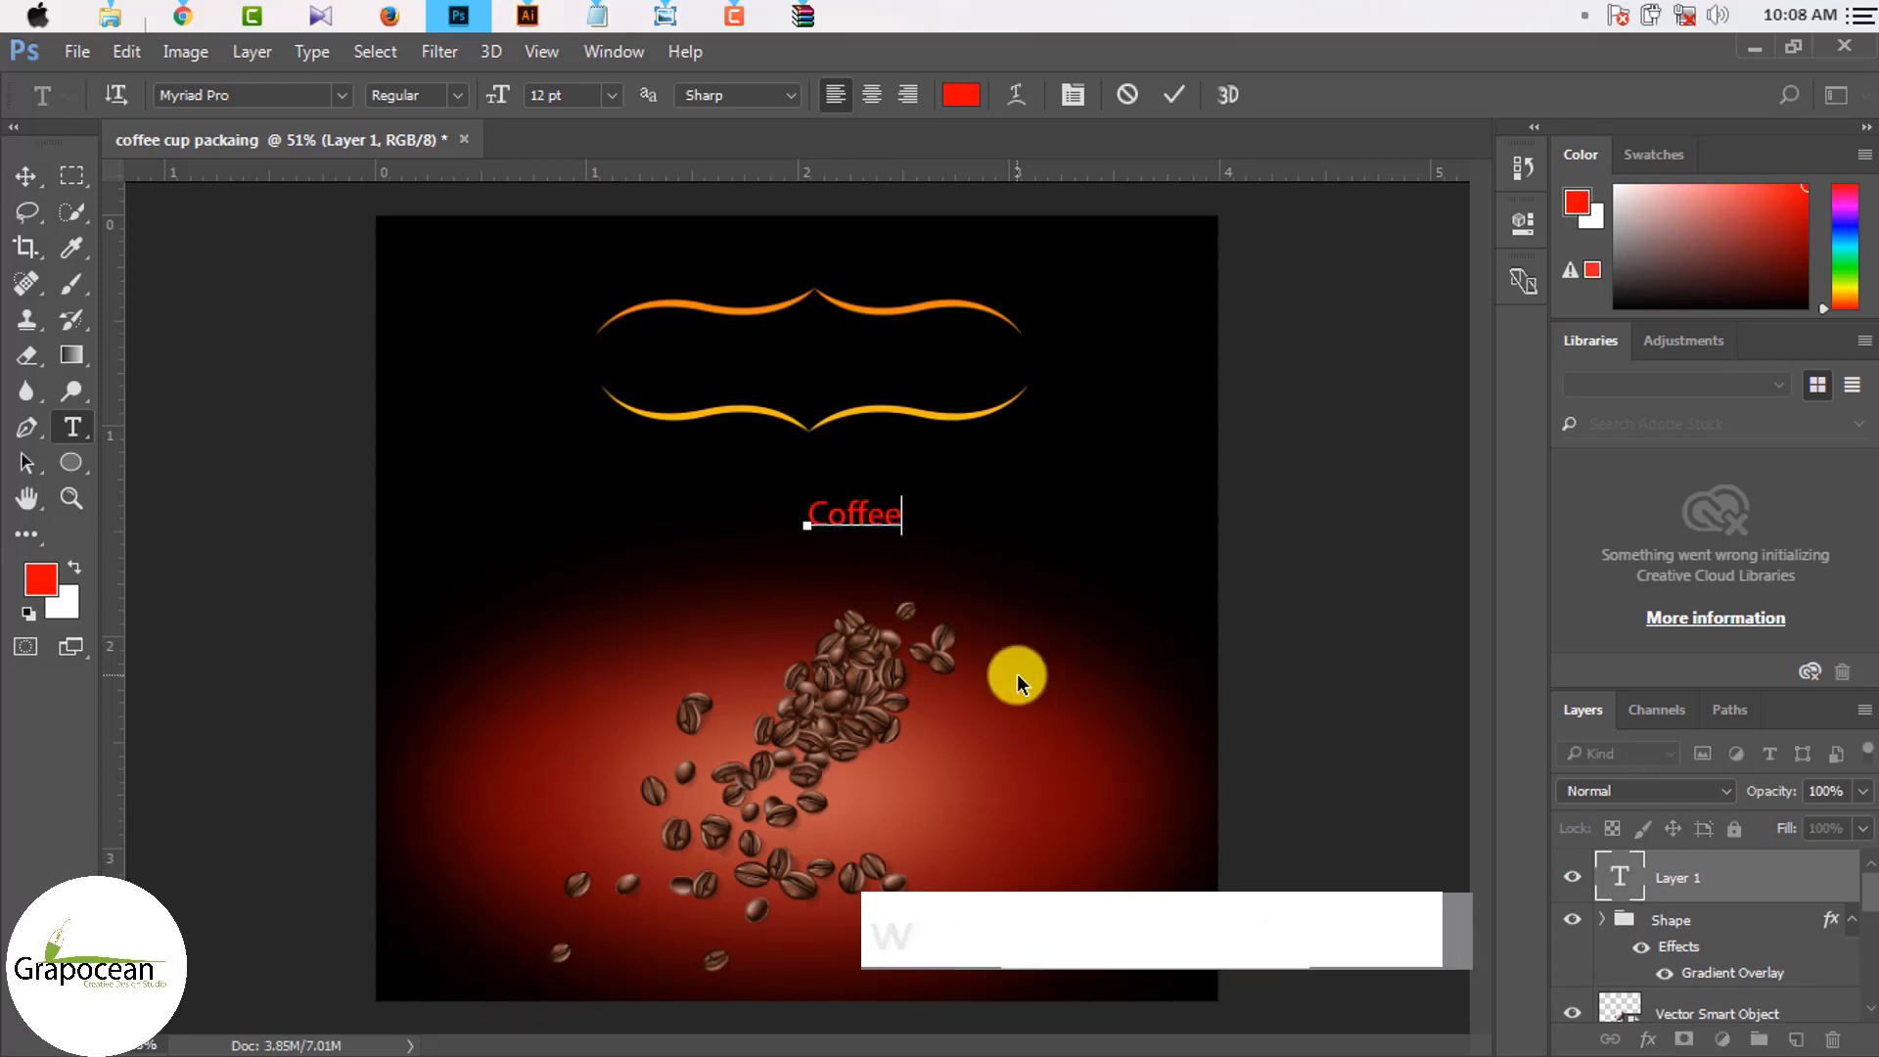
# Step: Move the Coffee text up into the middle of the ornamental frame
pyautogui.click(26, 176)
pyautogui.scroll(2, 930, 544)
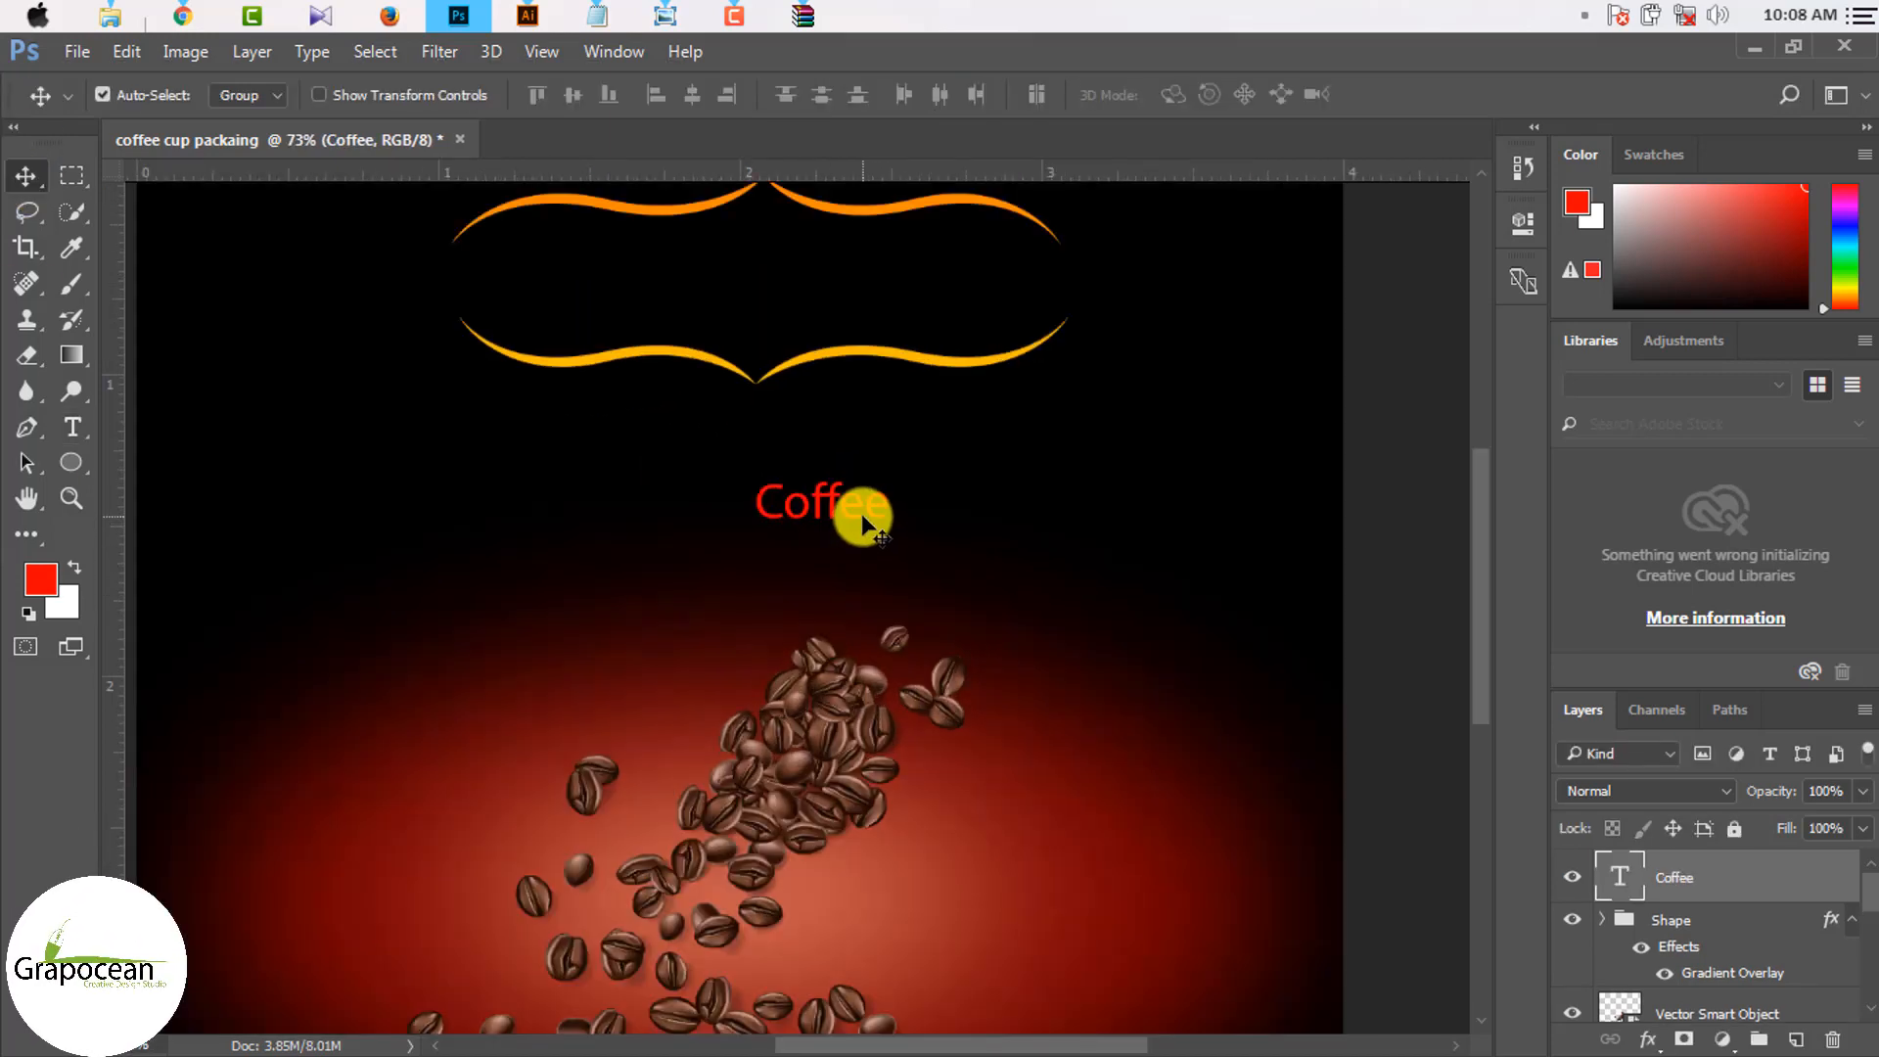
pyautogui.moveTo(861, 513); pyautogui.dragTo(808, 303)
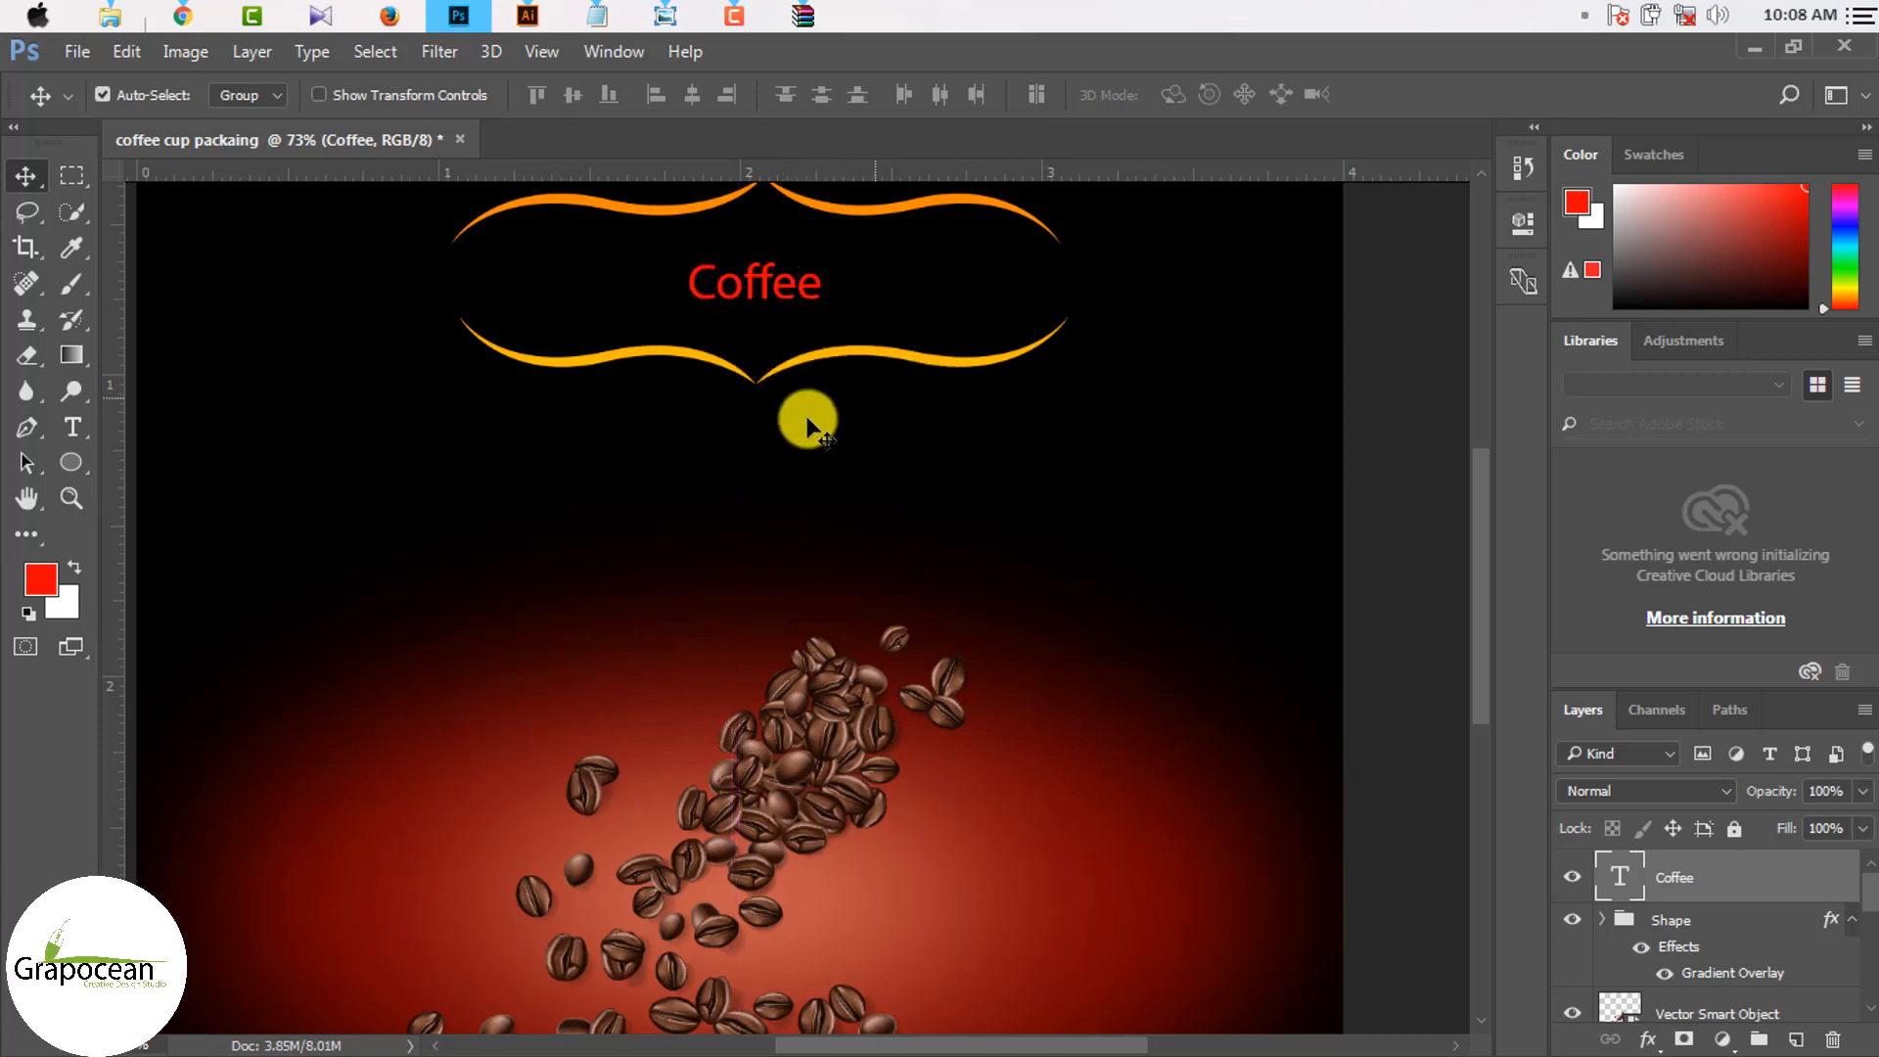
# Step: Try successive fonts on the Coffee text and settle on a bold, rounded script-style typeface
pyautogui.click(71, 428)
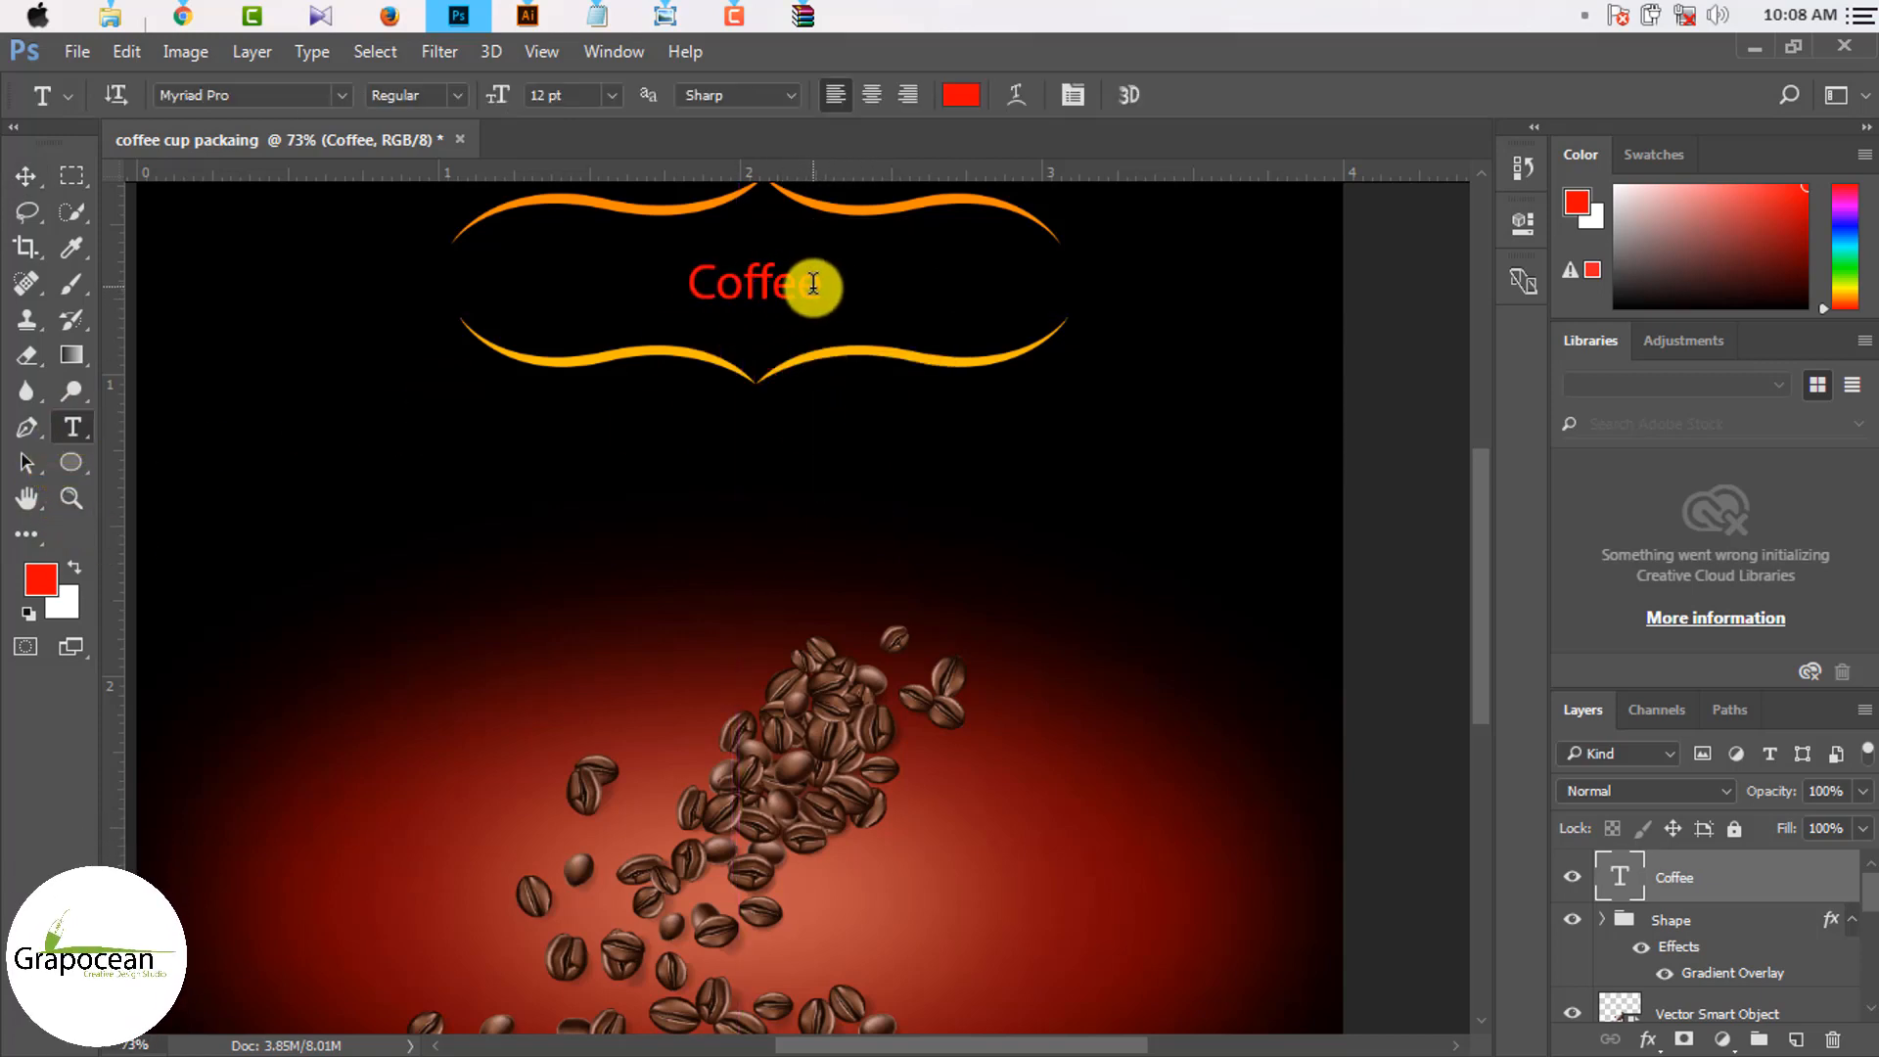
pyautogui.doubleClick(813, 284)
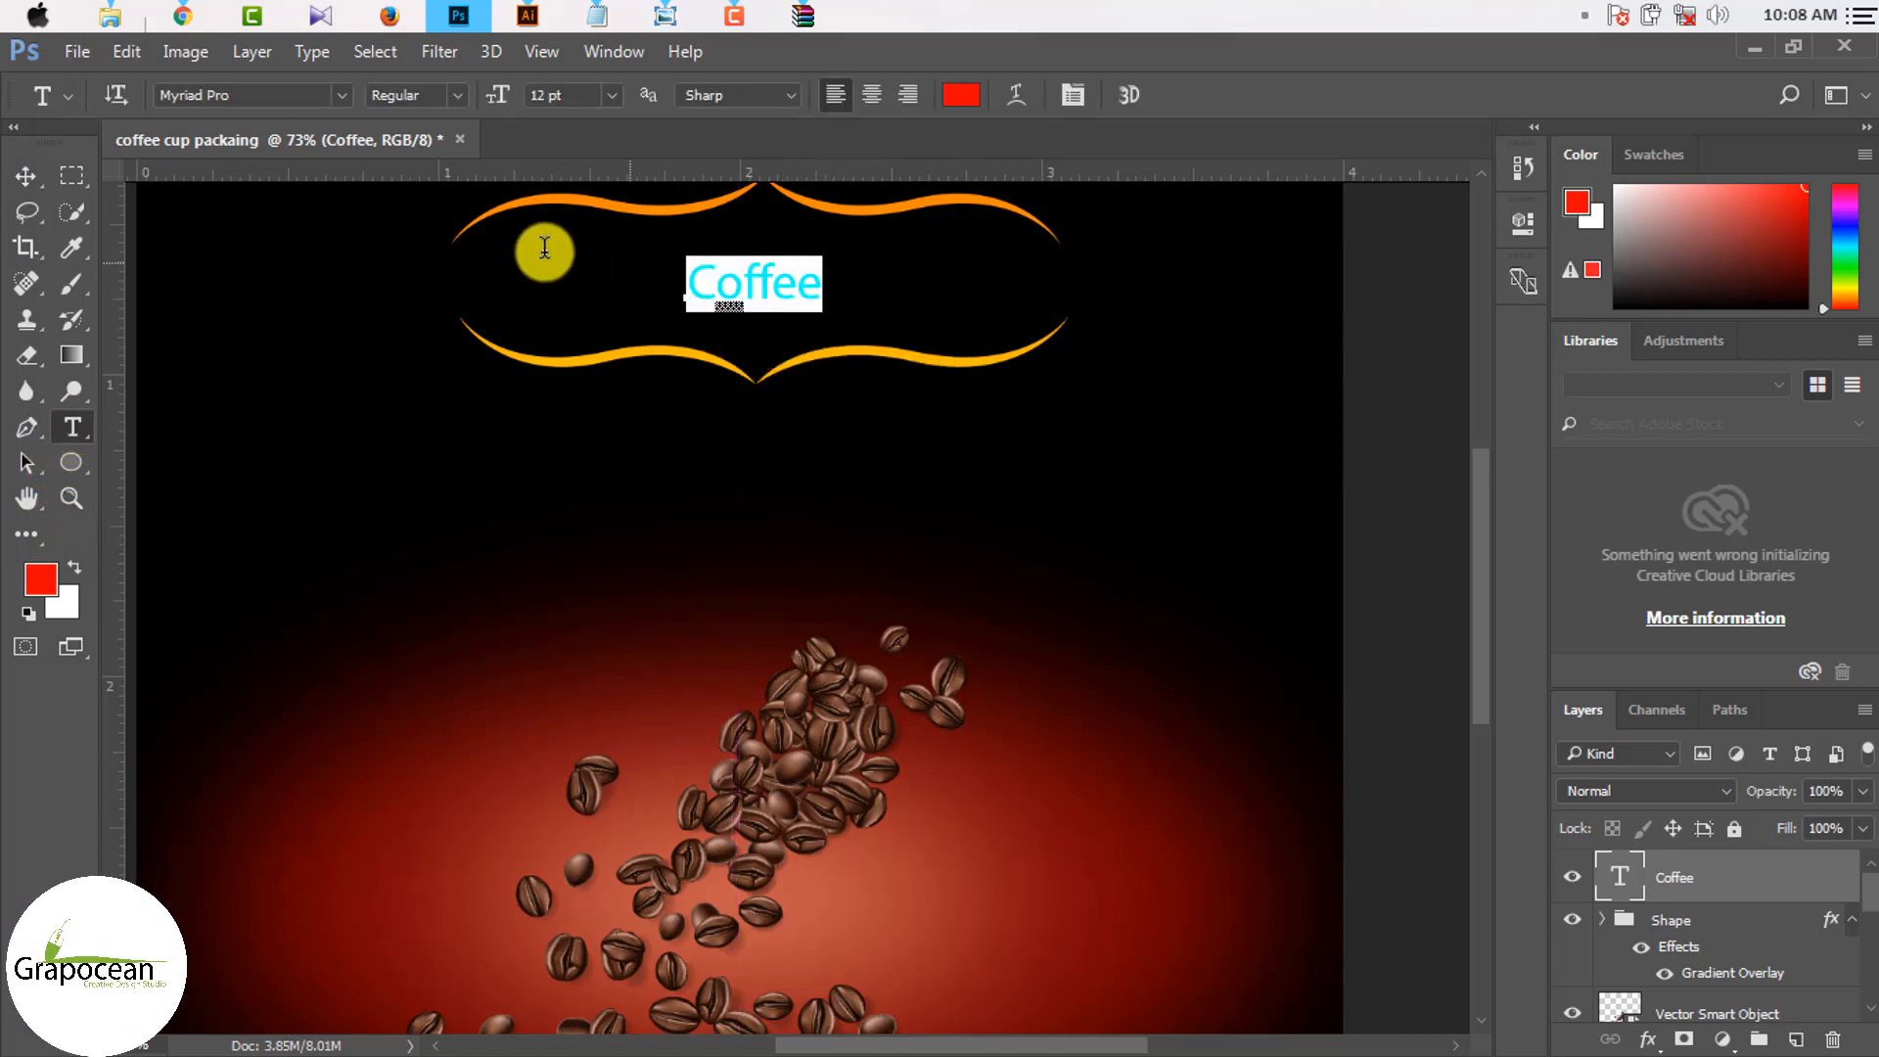
pyautogui.click(265, 89)
pyautogui.press('Down')
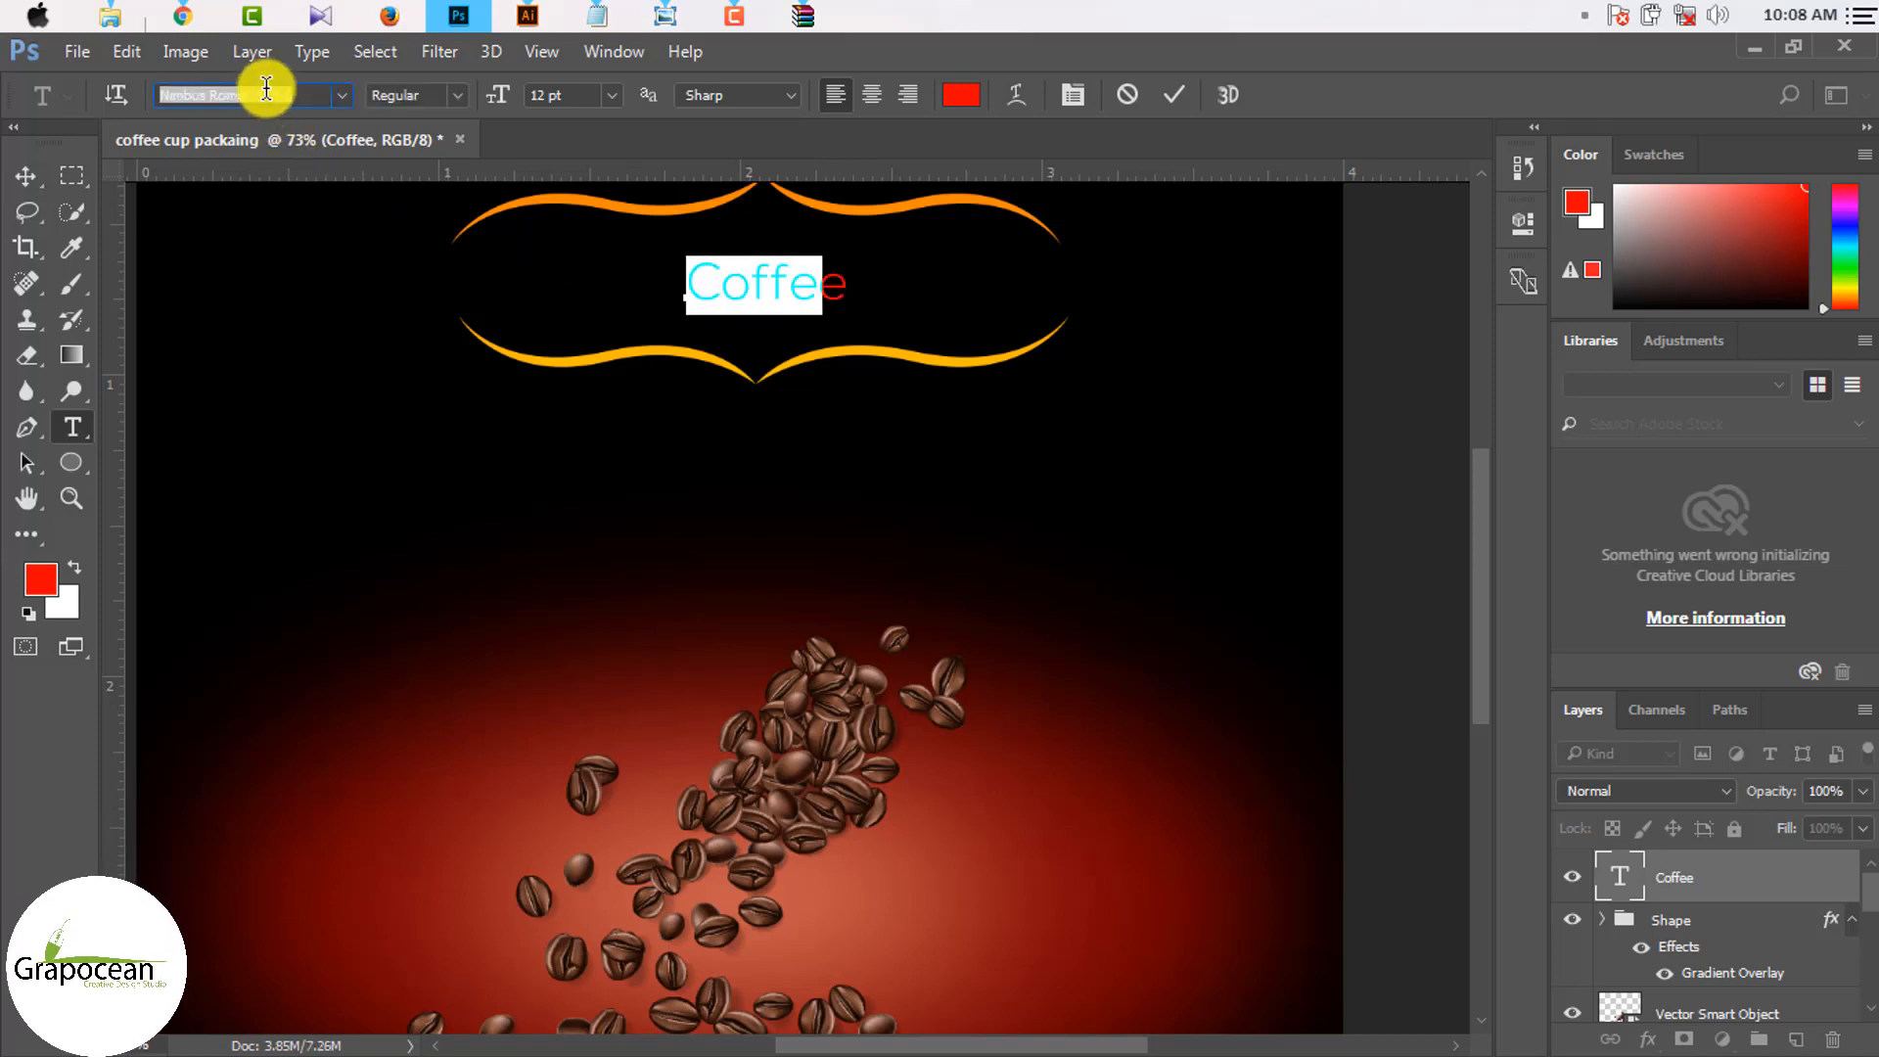
pyautogui.press('Down')
pyautogui.press('Down')
pyautogui.press('Down')
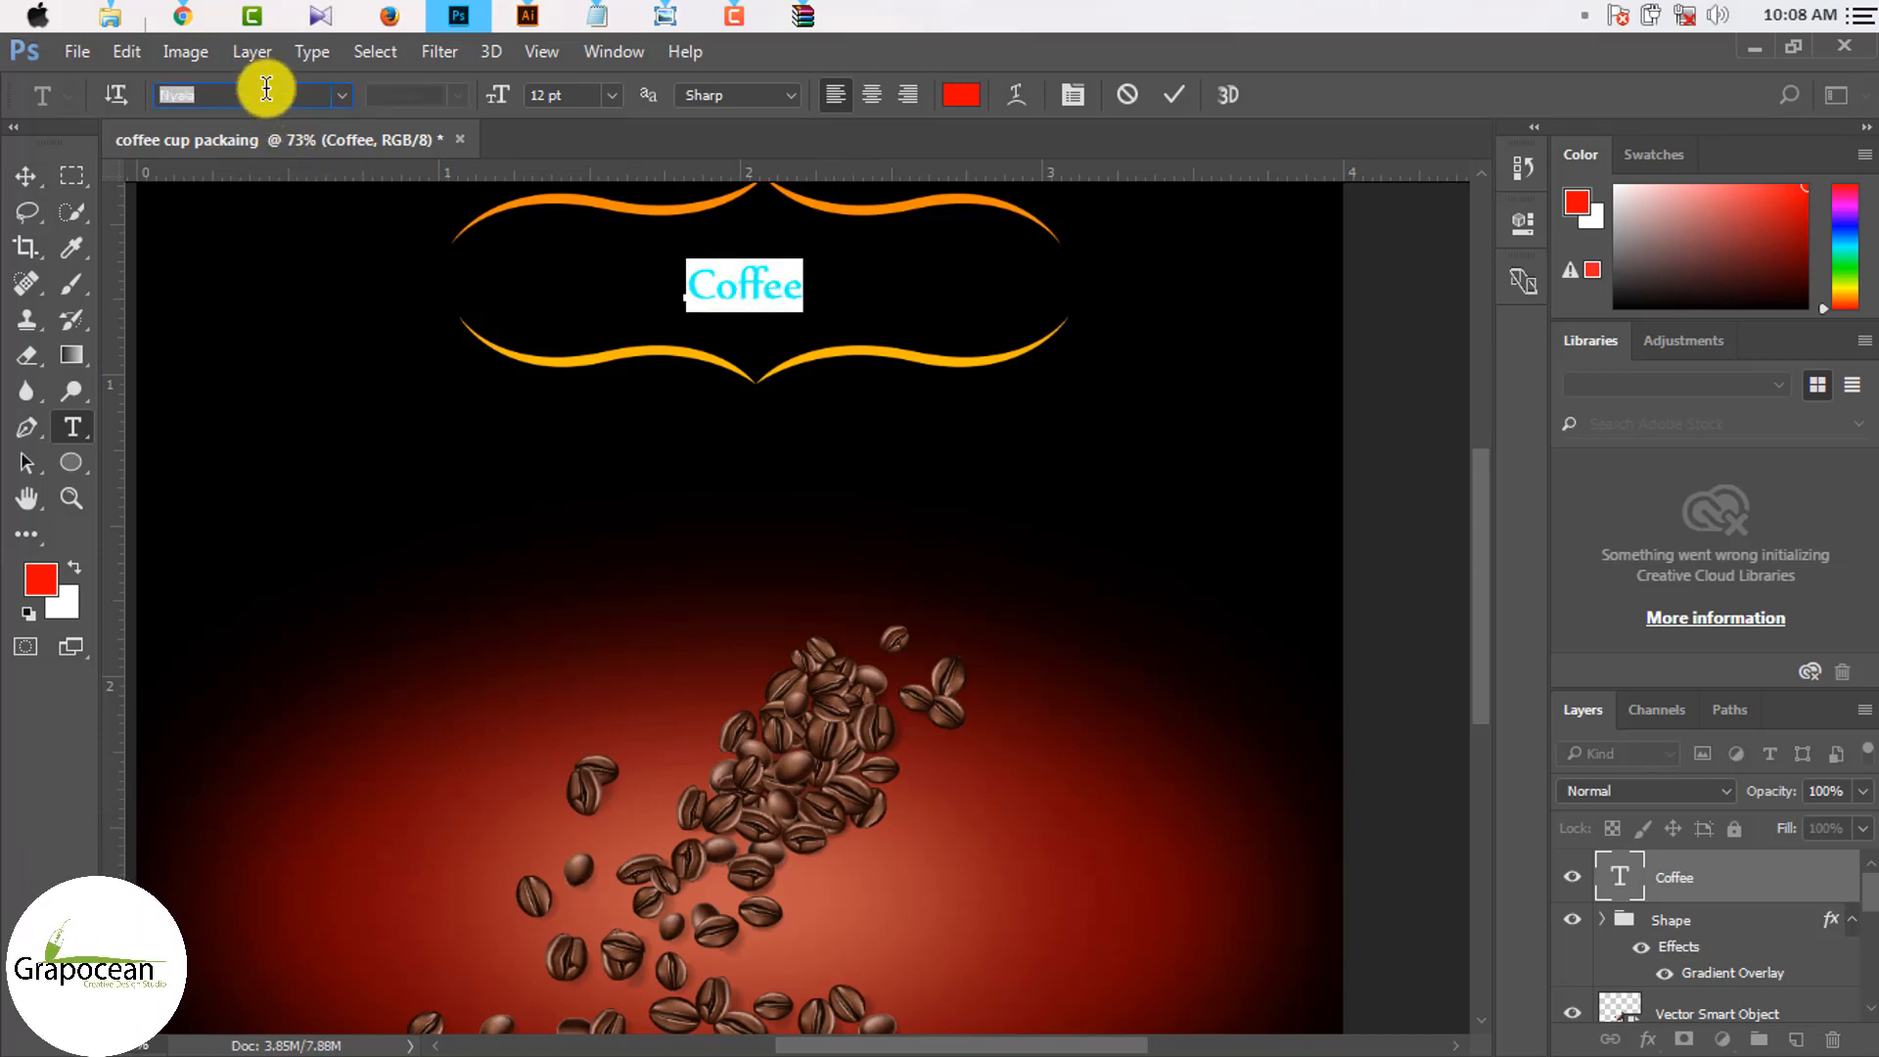
pyautogui.press('Down')
pyautogui.press('Down')
pyautogui.press('Down')
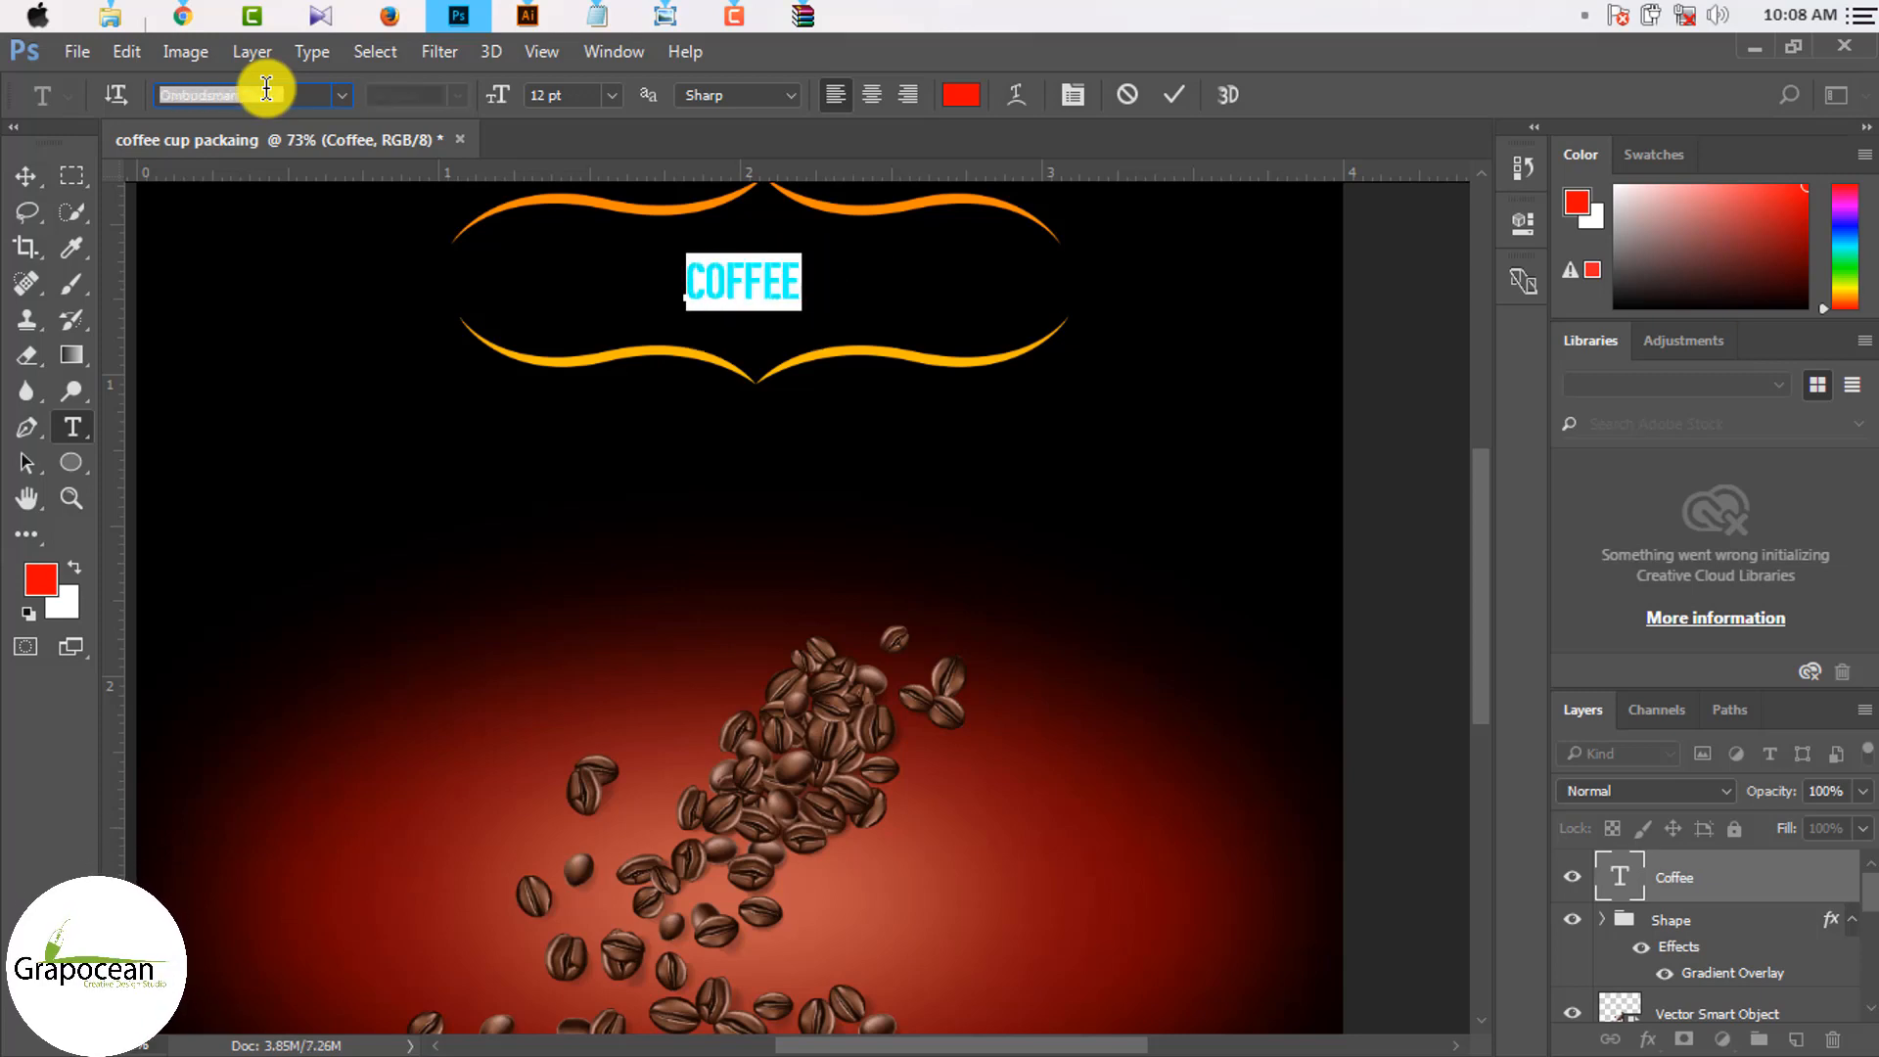
pyautogui.press('Down')
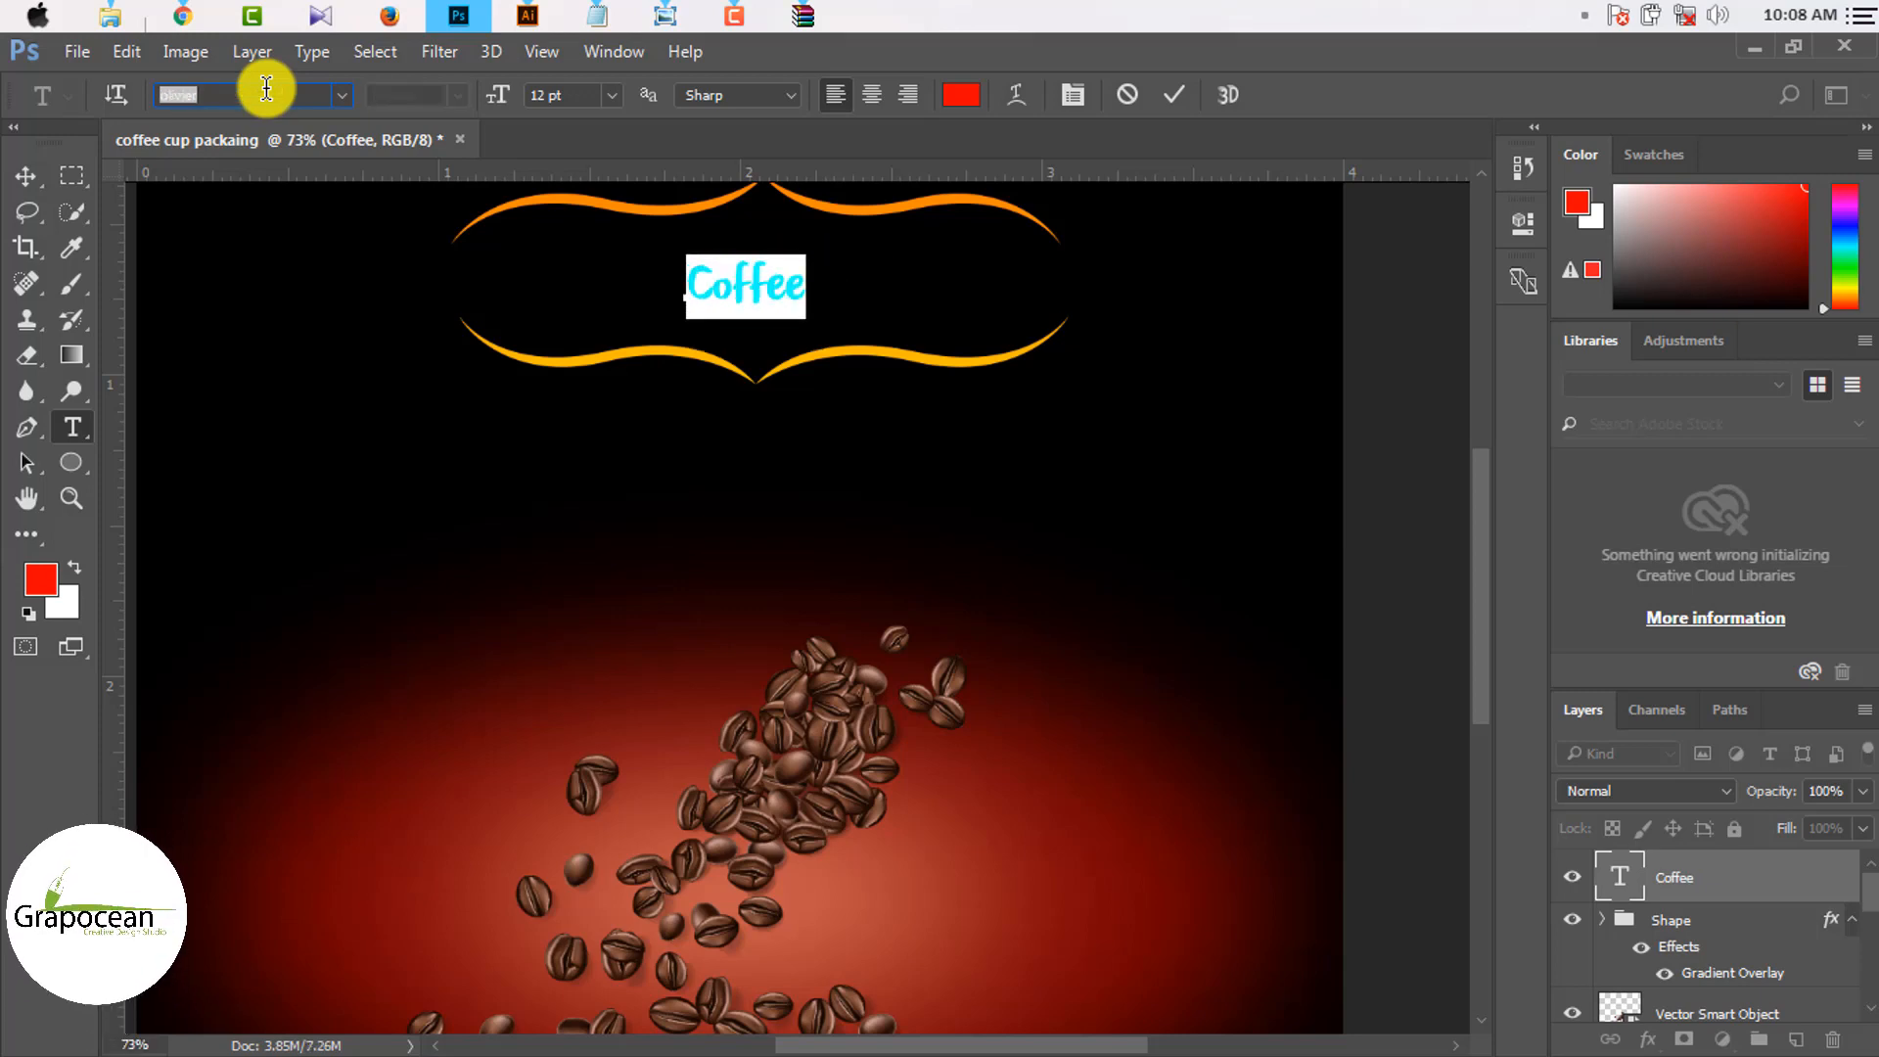
pyautogui.click(10, 177)
pyautogui.moveTo(784, 287); pyautogui.dragTo(907, 350)
pyautogui.hotkey('ctrl', 't')
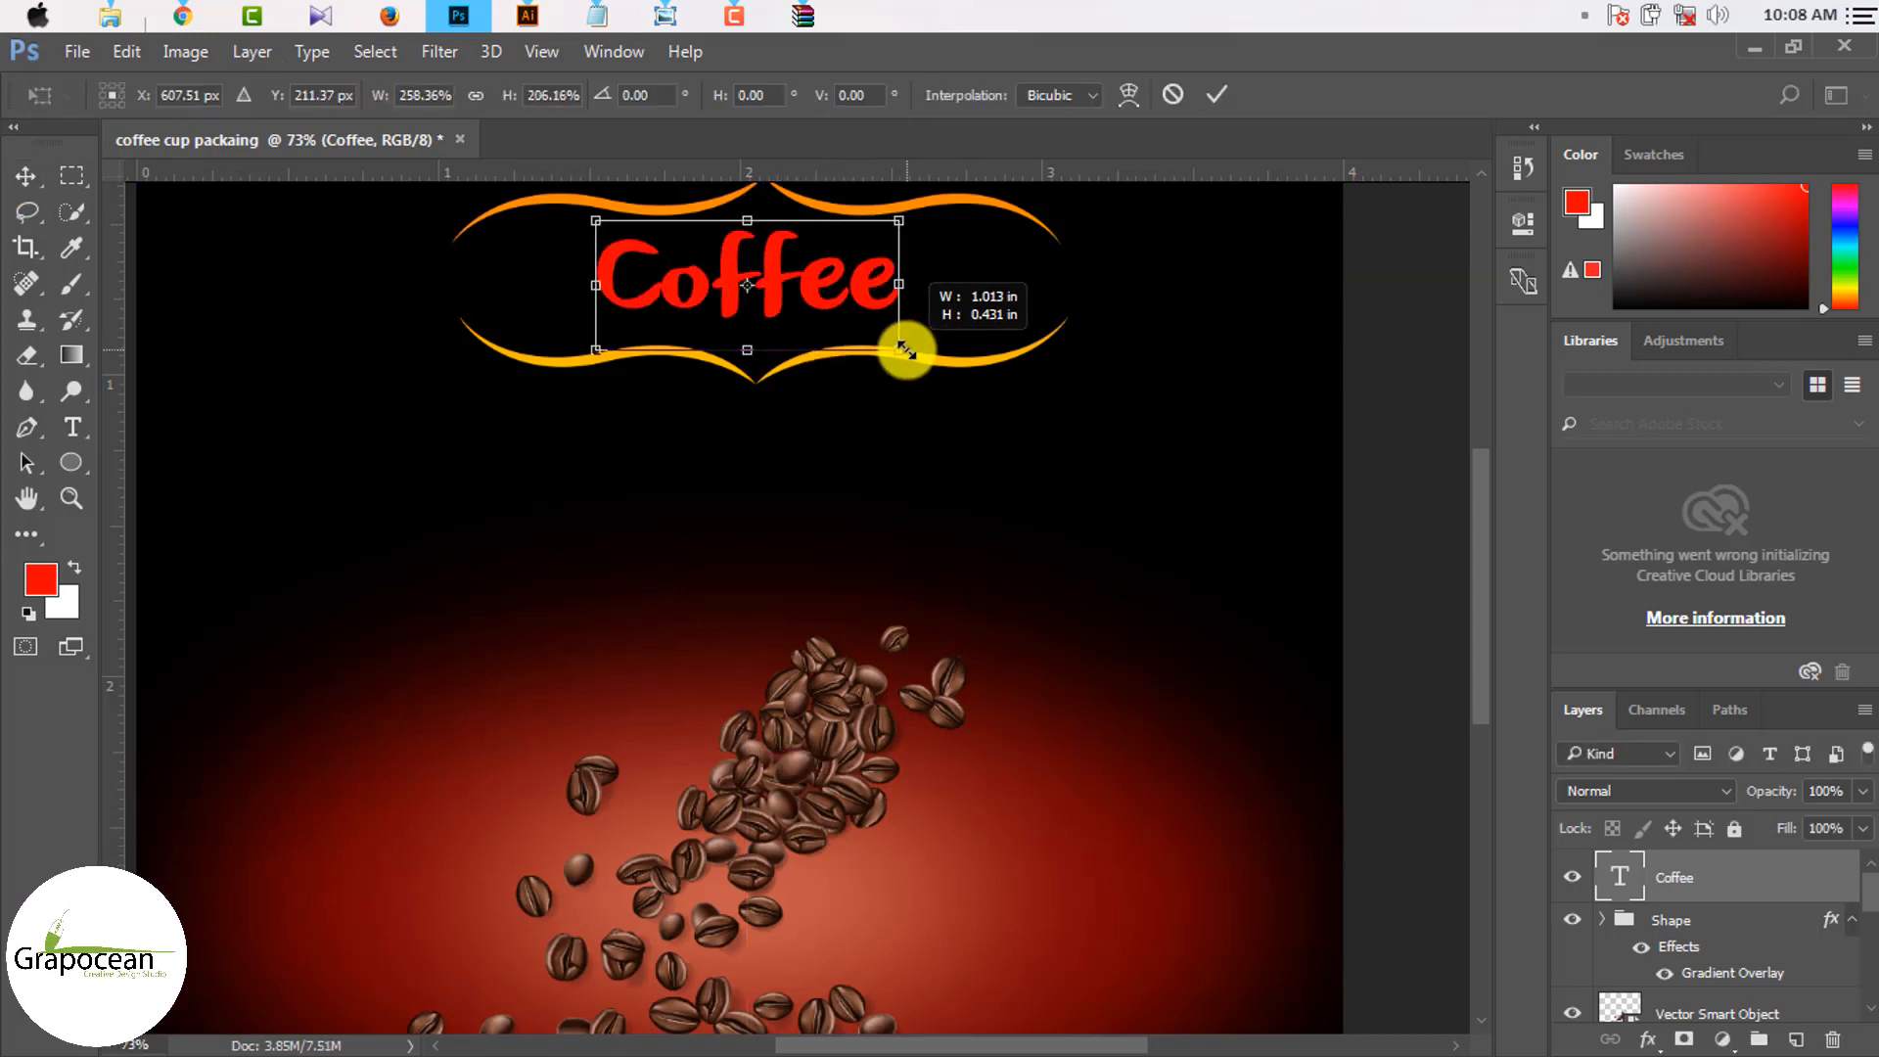
pyautogui.scroll(3, 948, 411)
pyautogui.moveTo(844, 404); pyautogui.dragTo(857, 415)
pyautogui.hotkey('ctrl', 'z')
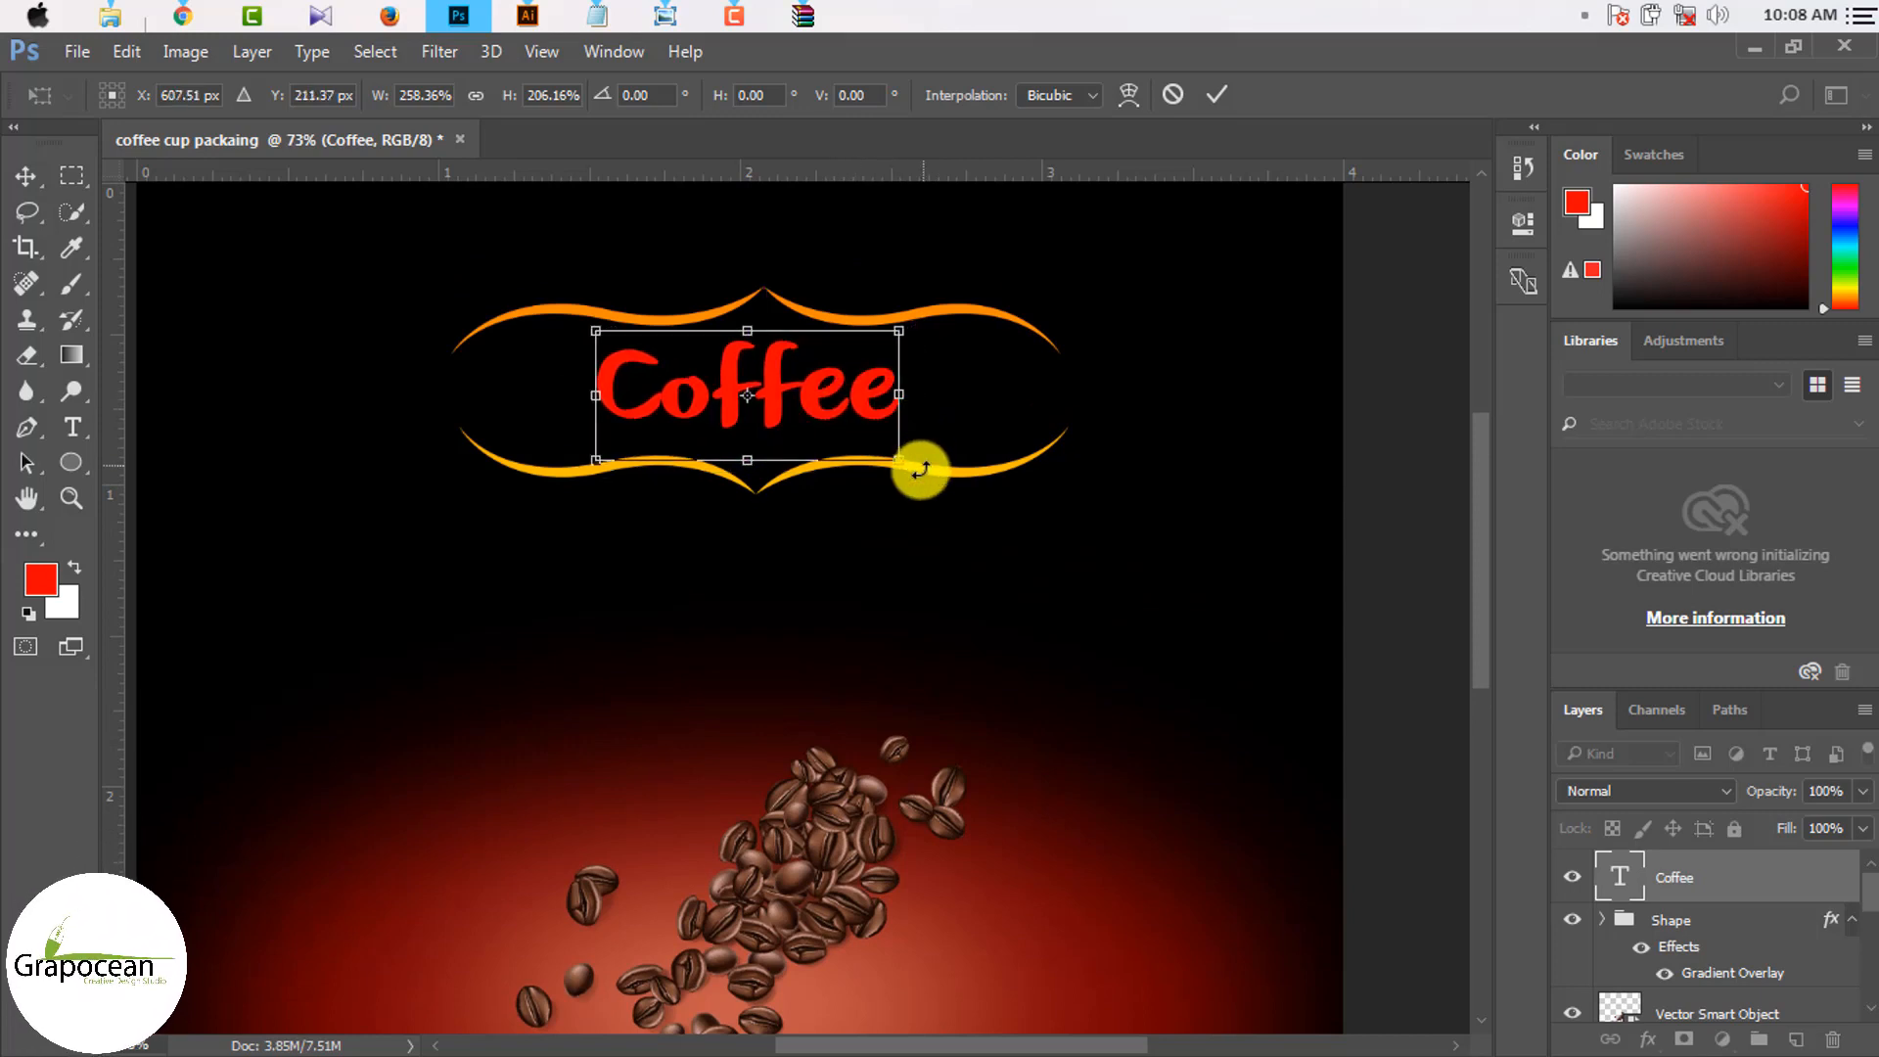
pyautogui.click(1177, 97)
# Step: Enlarge the Coffee text to a little over twice its size, centred inside the ornamental frame
pyautogui.hotkey('ctrl', 't')
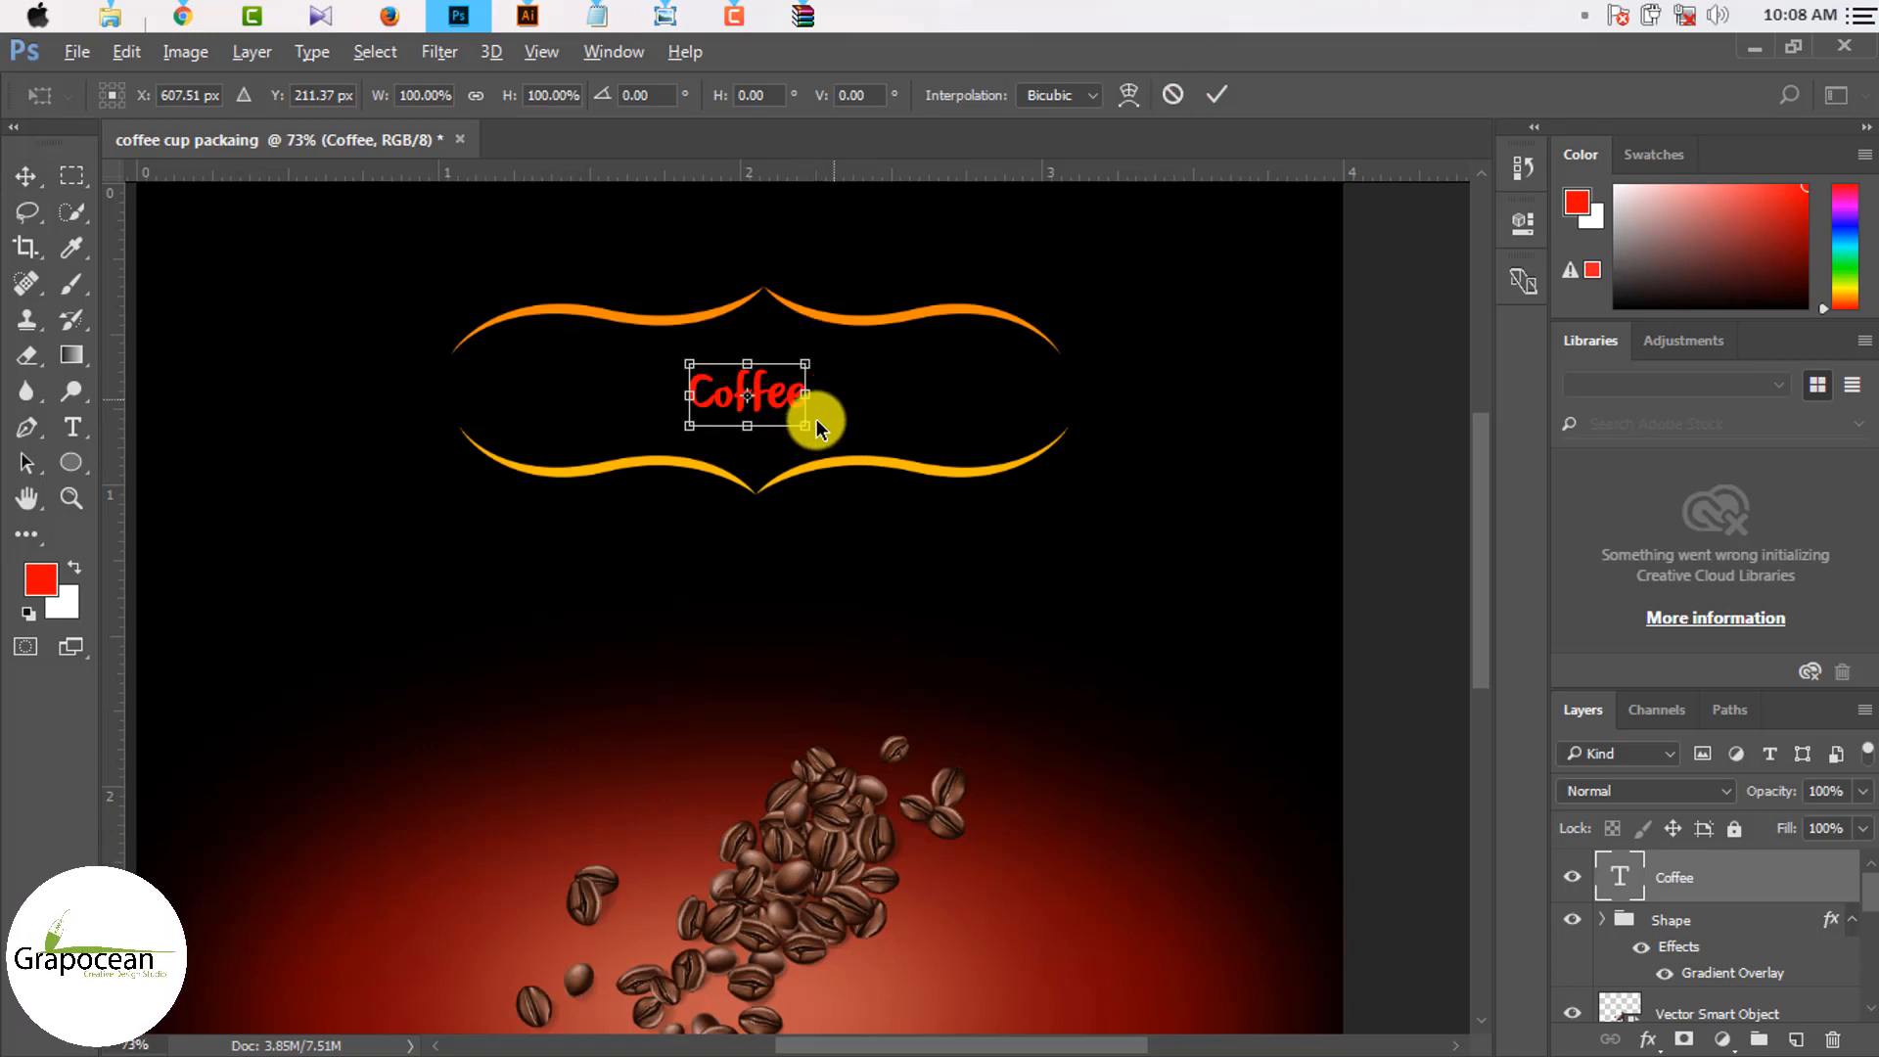
pyautogui.moveTo(800, 423)
pyautogui.mouseDown()
pyautogui.moveTo(880, 450)
pyautogui.moveTo(848, 449)
pyautogui.moveTo(807, 409)
pyautogui.mouseUp()
pyautogui.click(26, 179)
pyautogui.press('Return')
pyautogui.scroll(3, 832, 390)
pyautogui.scroll(-3, 979, 477)
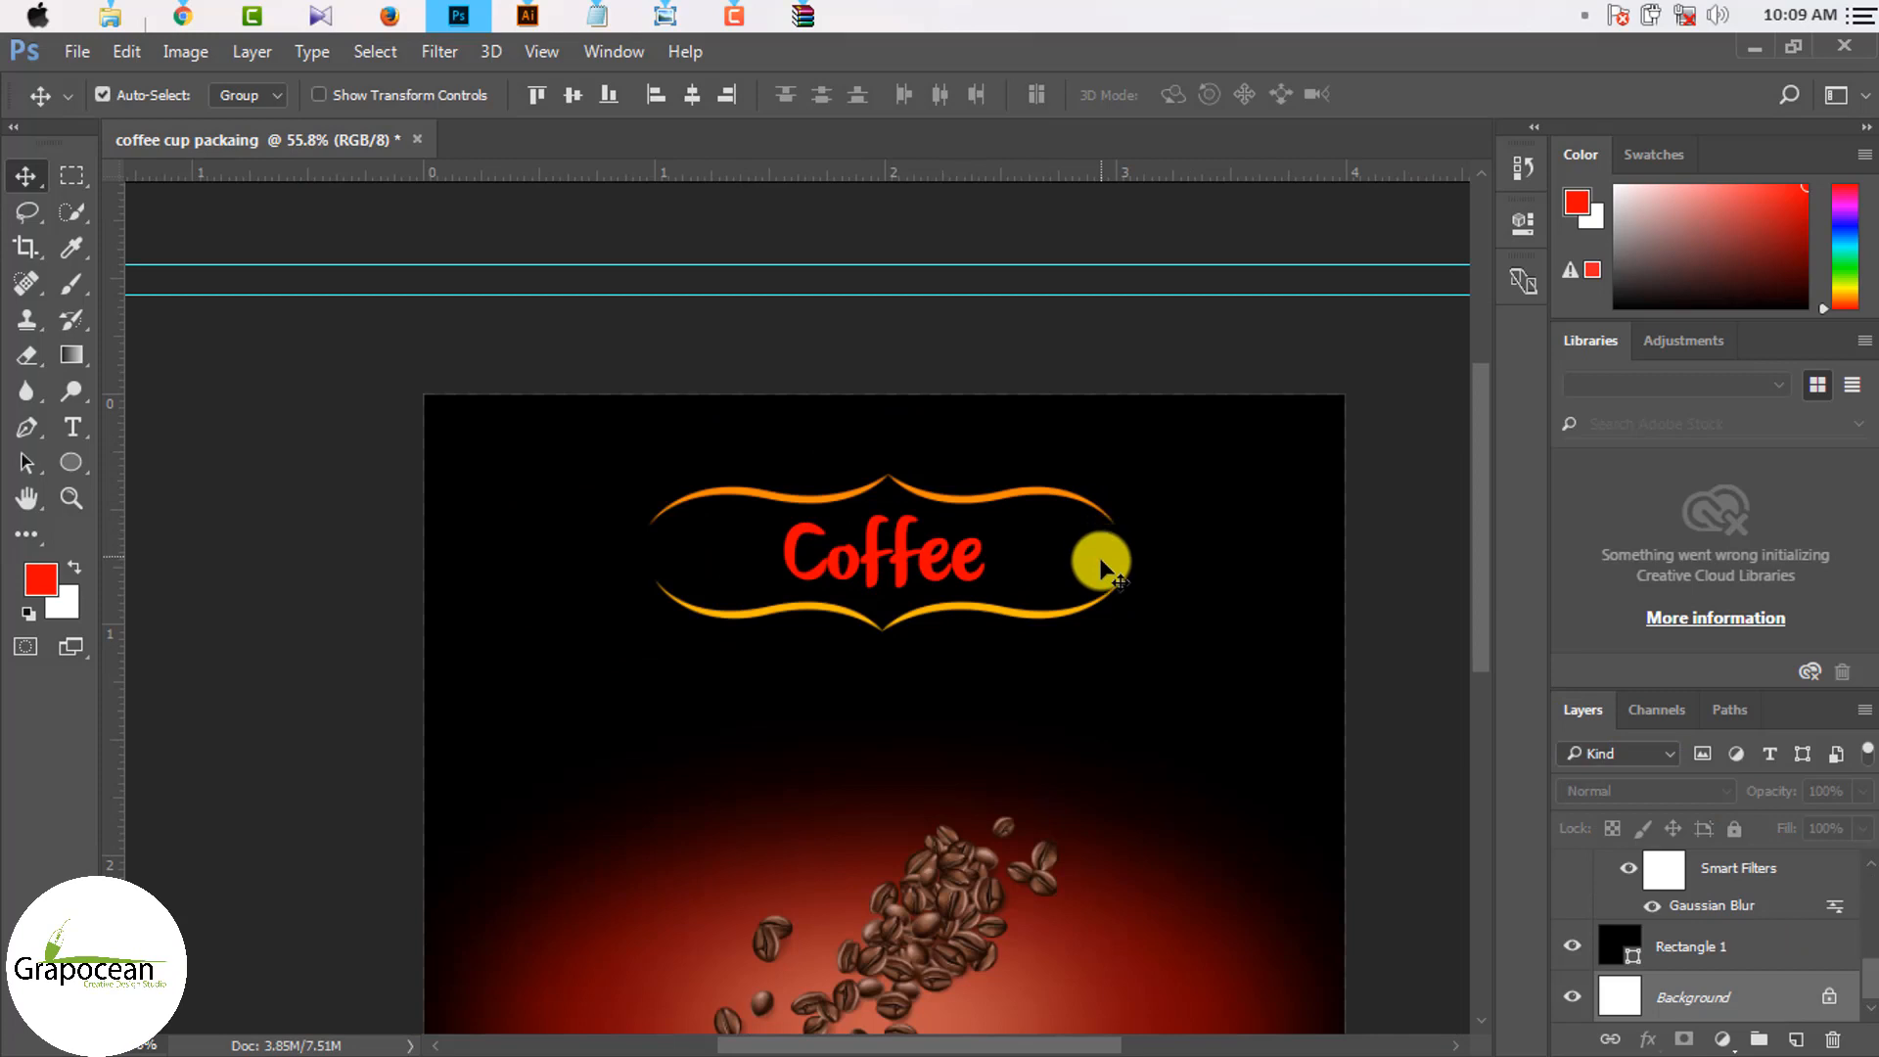
pyautogui.scroll(-1, 1071, 642)
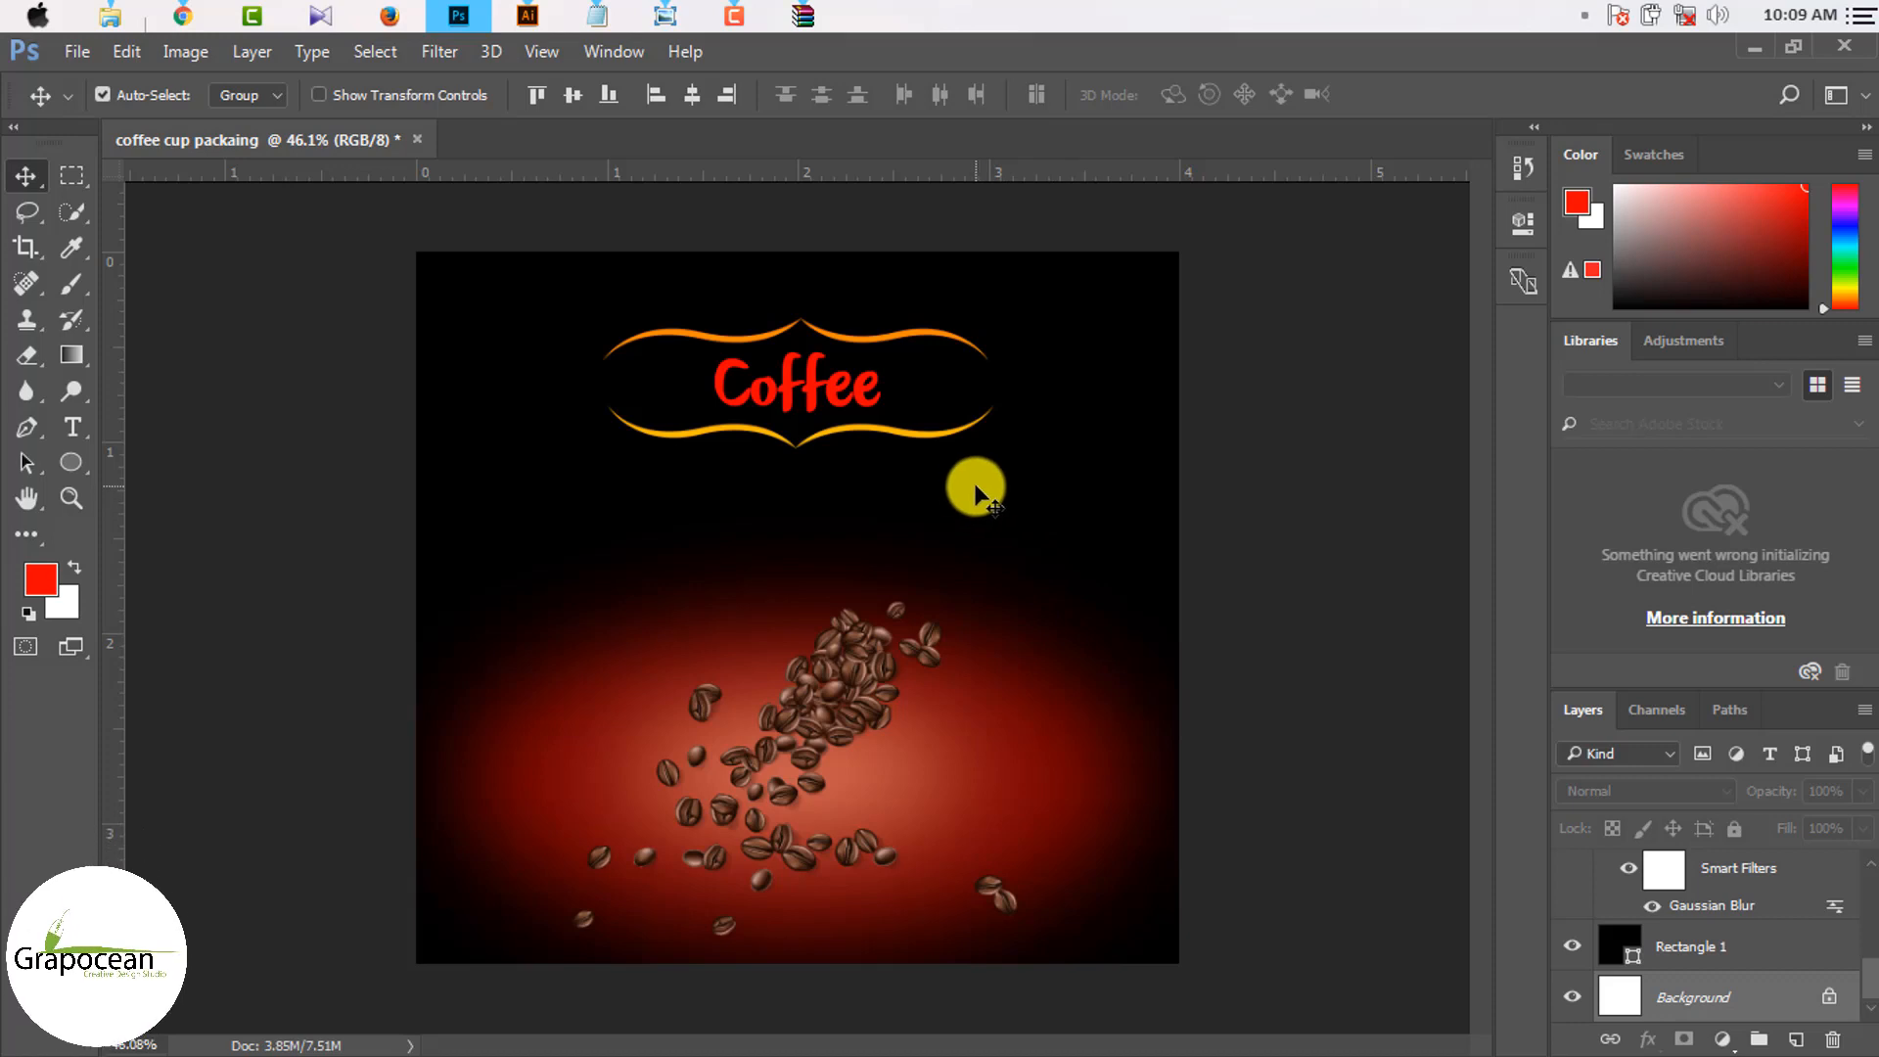
pyautogui.scroll(1, 1047, 379)
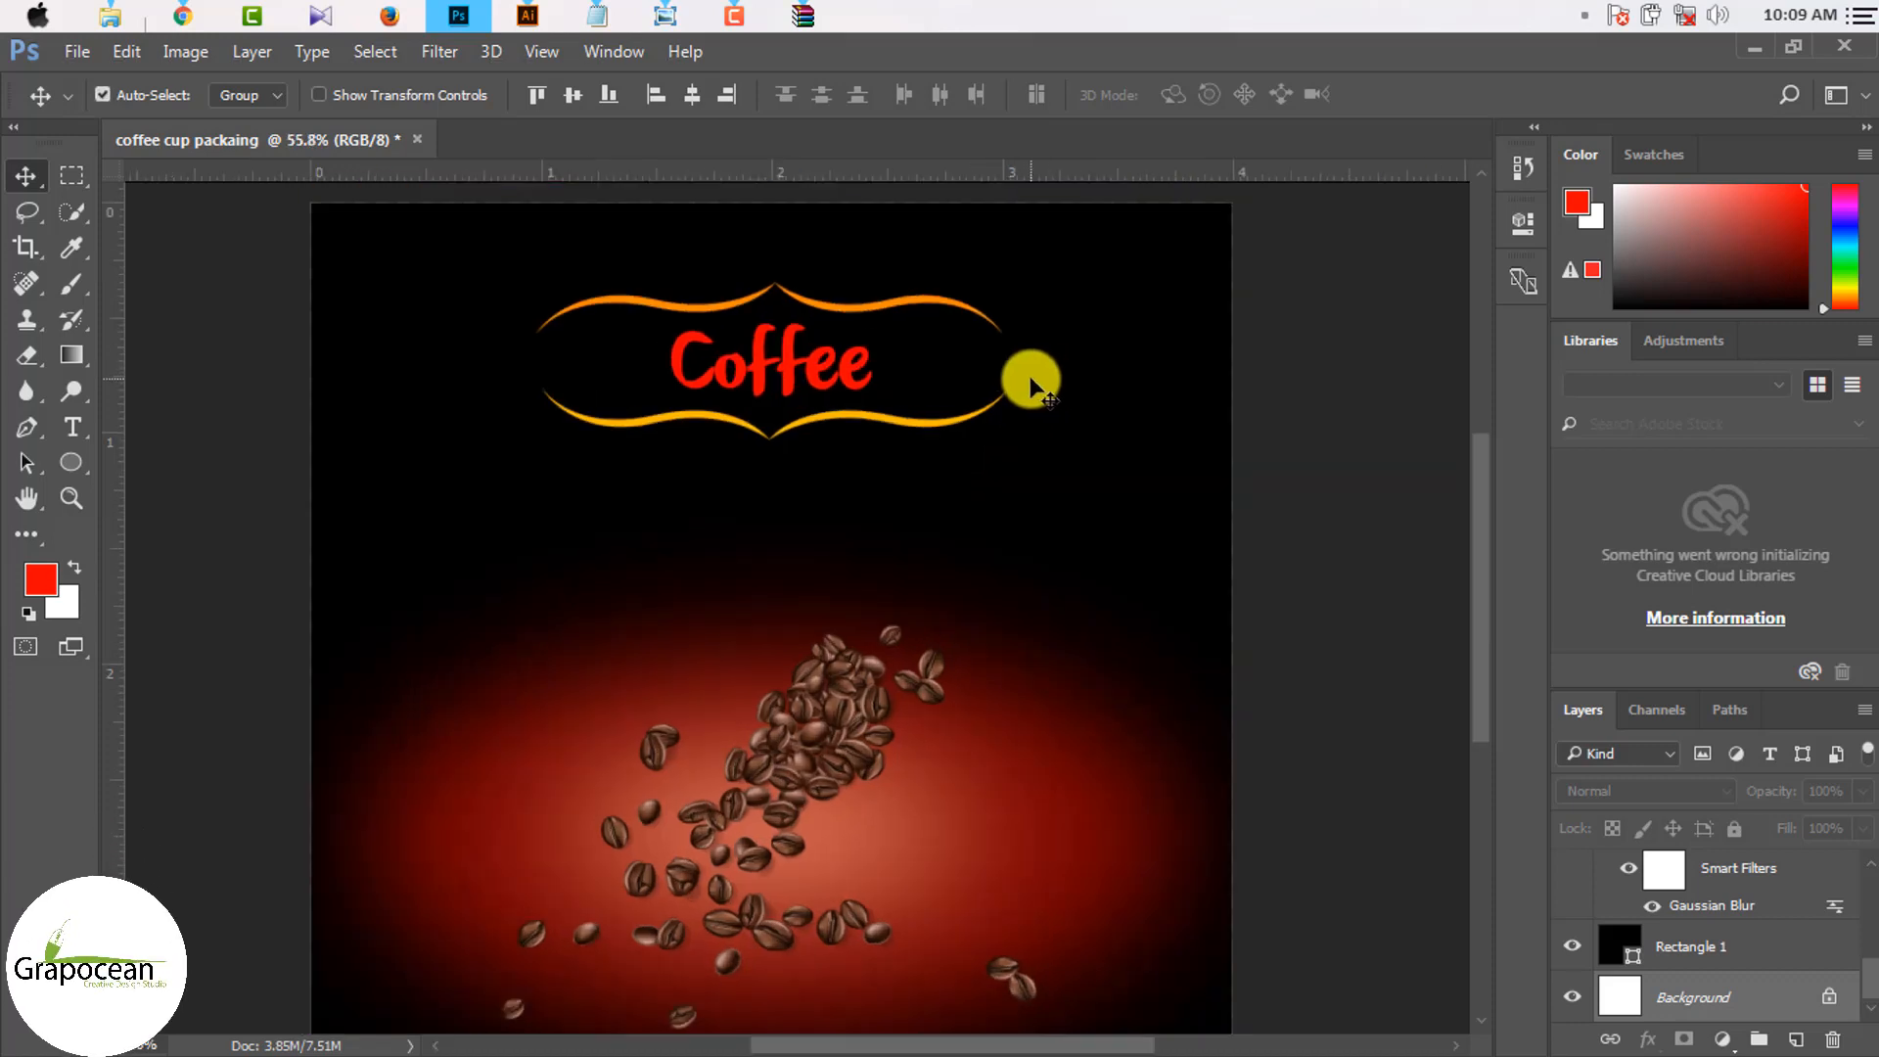
# Step: Try to move the lower curve of the golden frame on its own
pyautogui.scroll(1, 1030, 381)
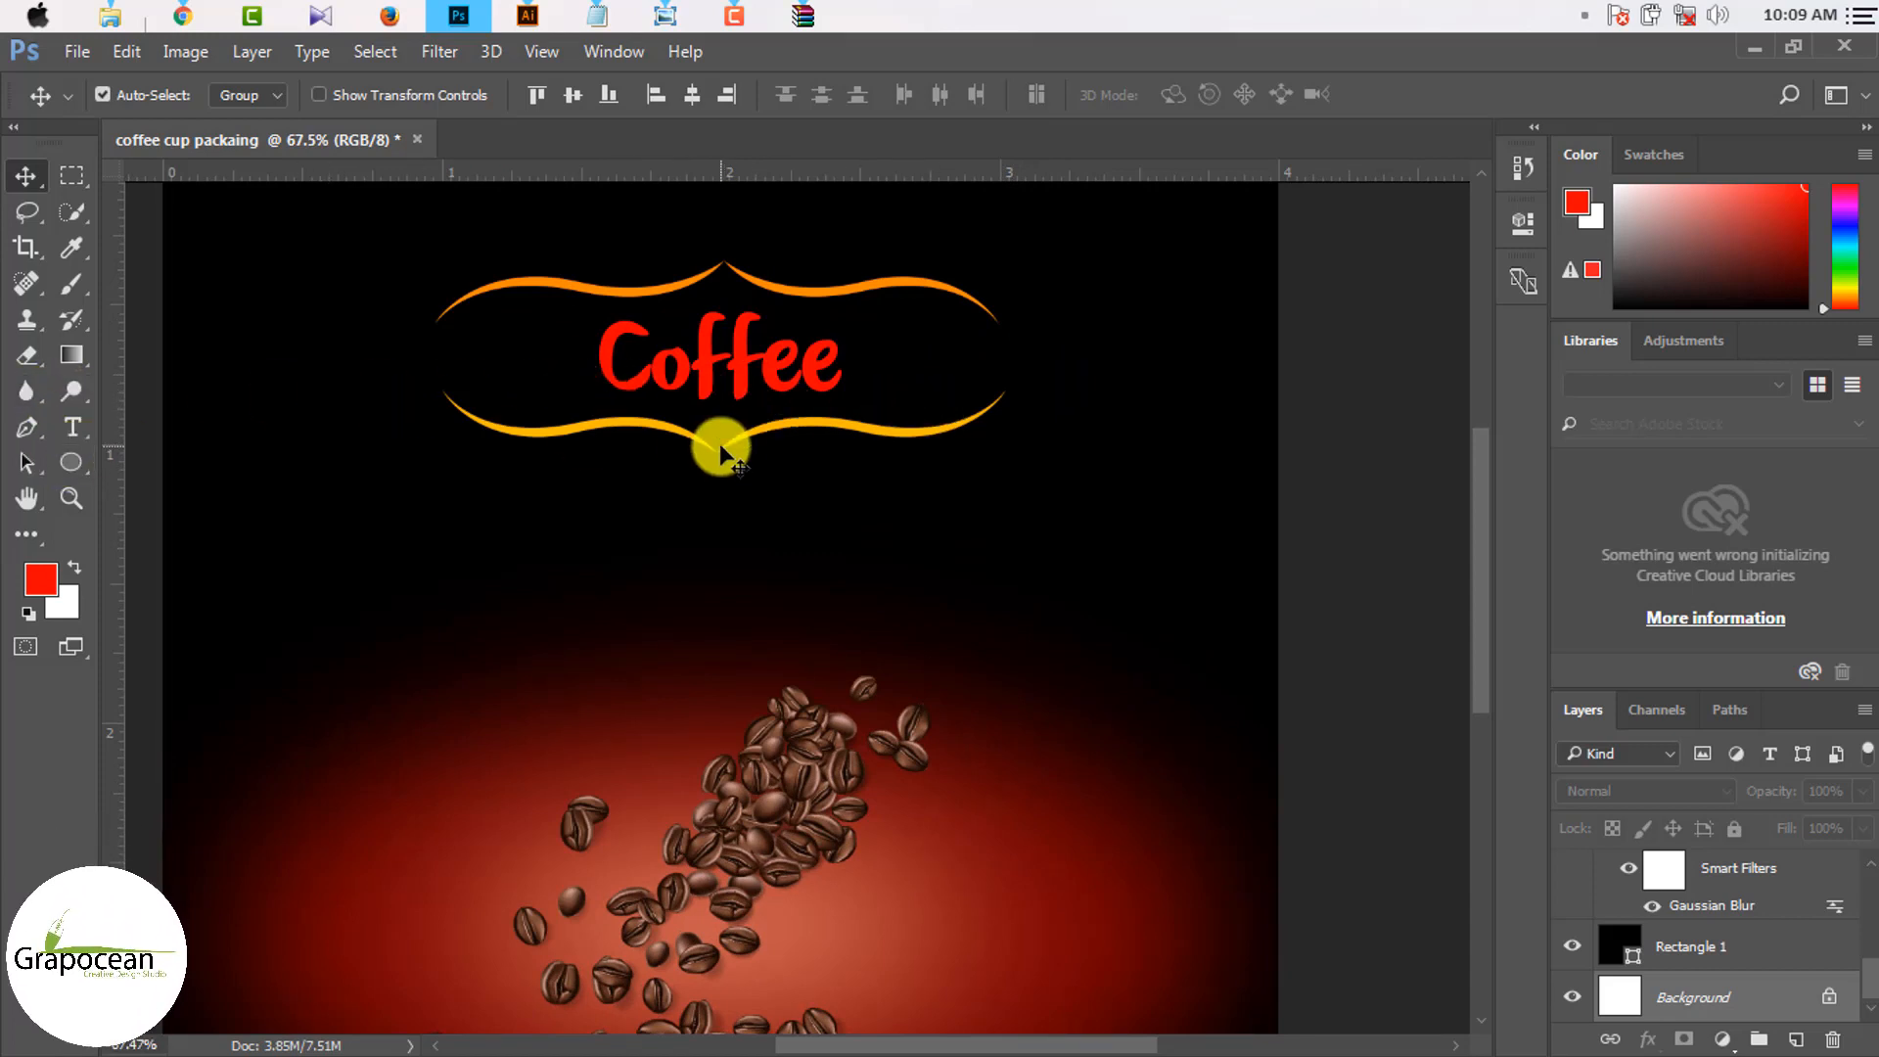
pyautogui.scroll(3, 823, 428)
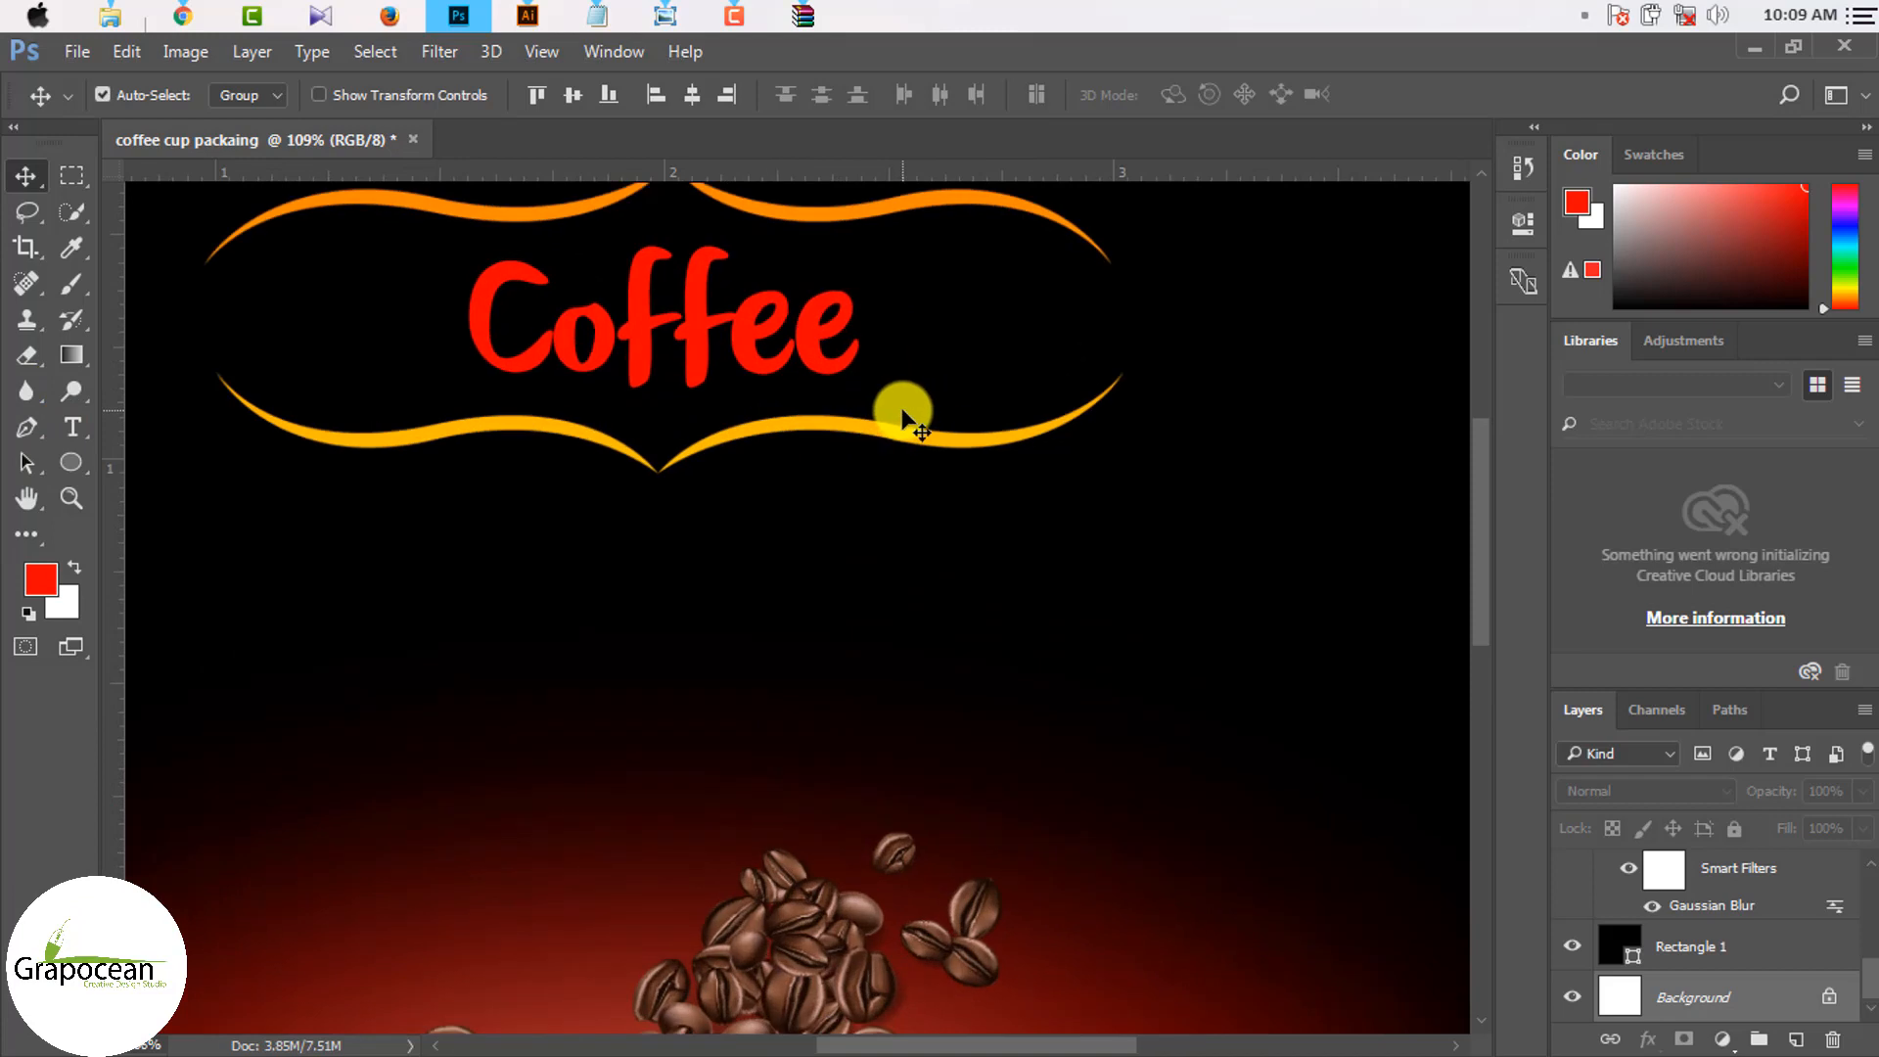
pyautogui.click(837, 428)
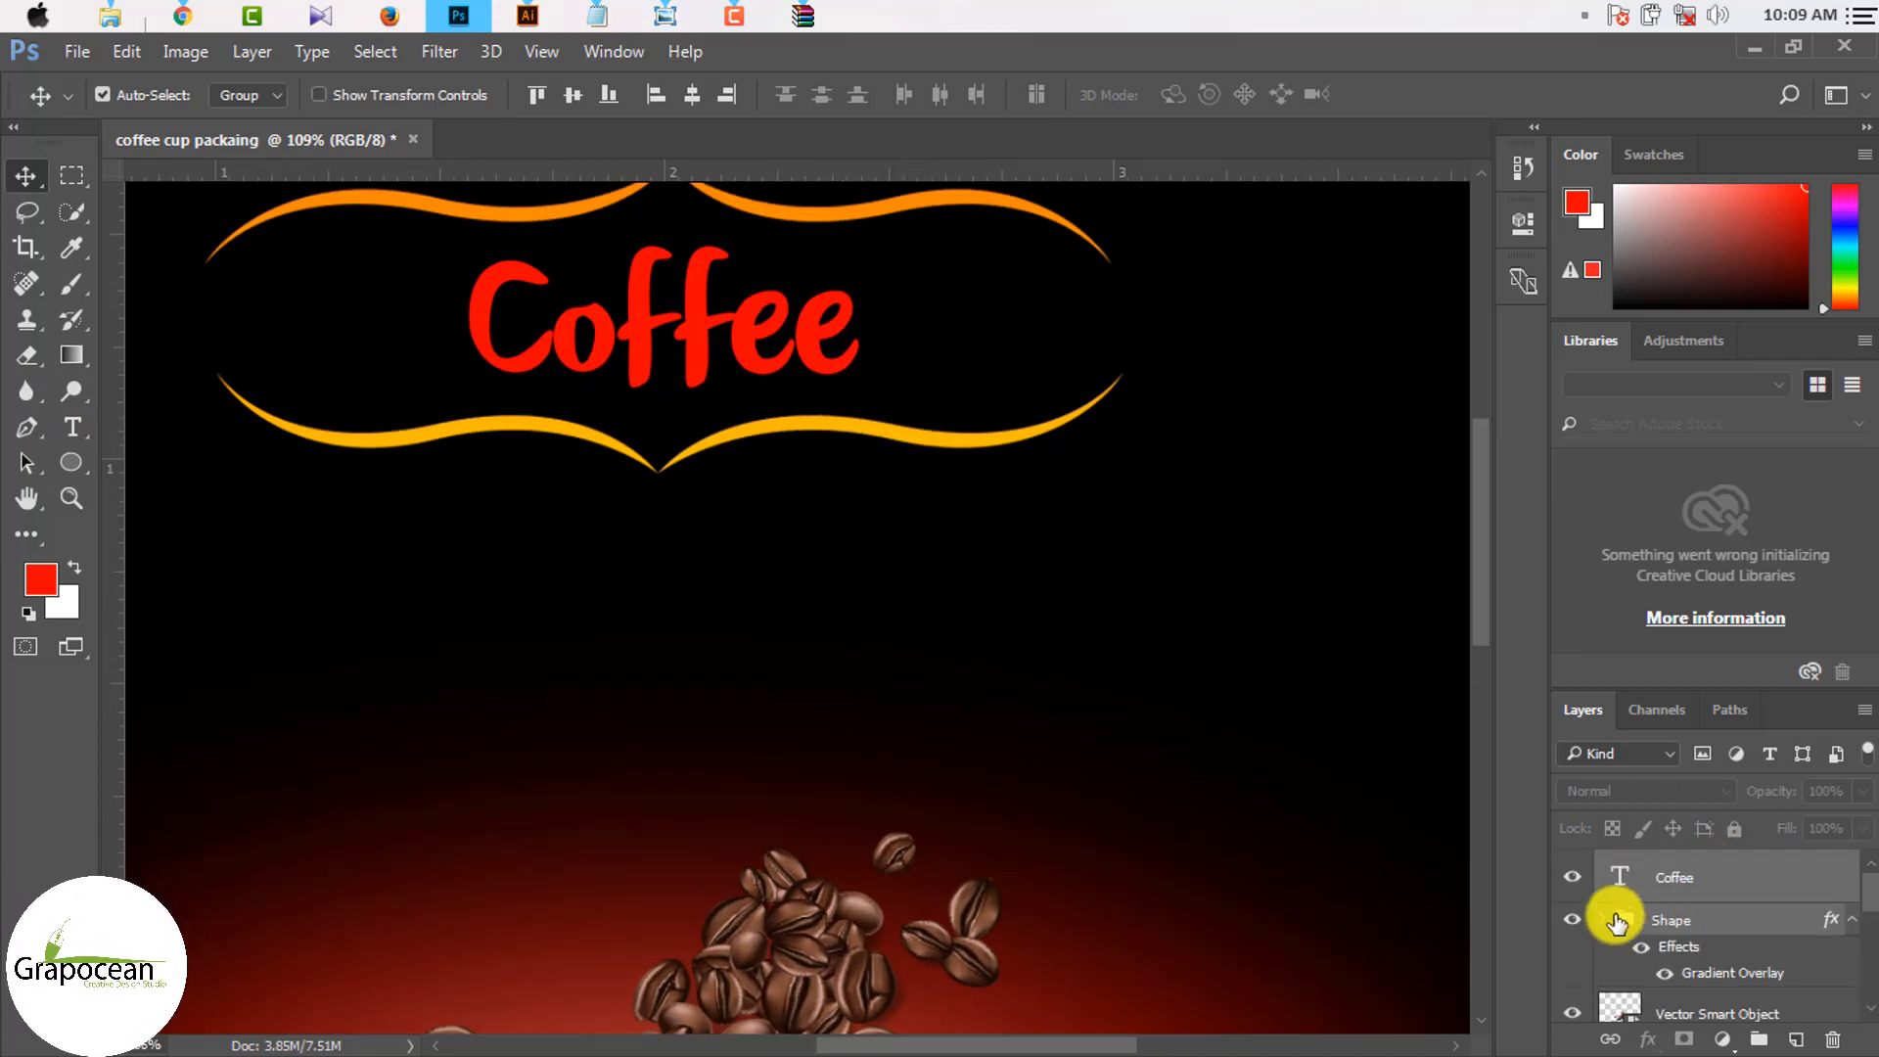
pyautogui.click(1599, 924)
pyautogui.click(1577, 922)
pyautogui.scroll(-3, 1615, 920)
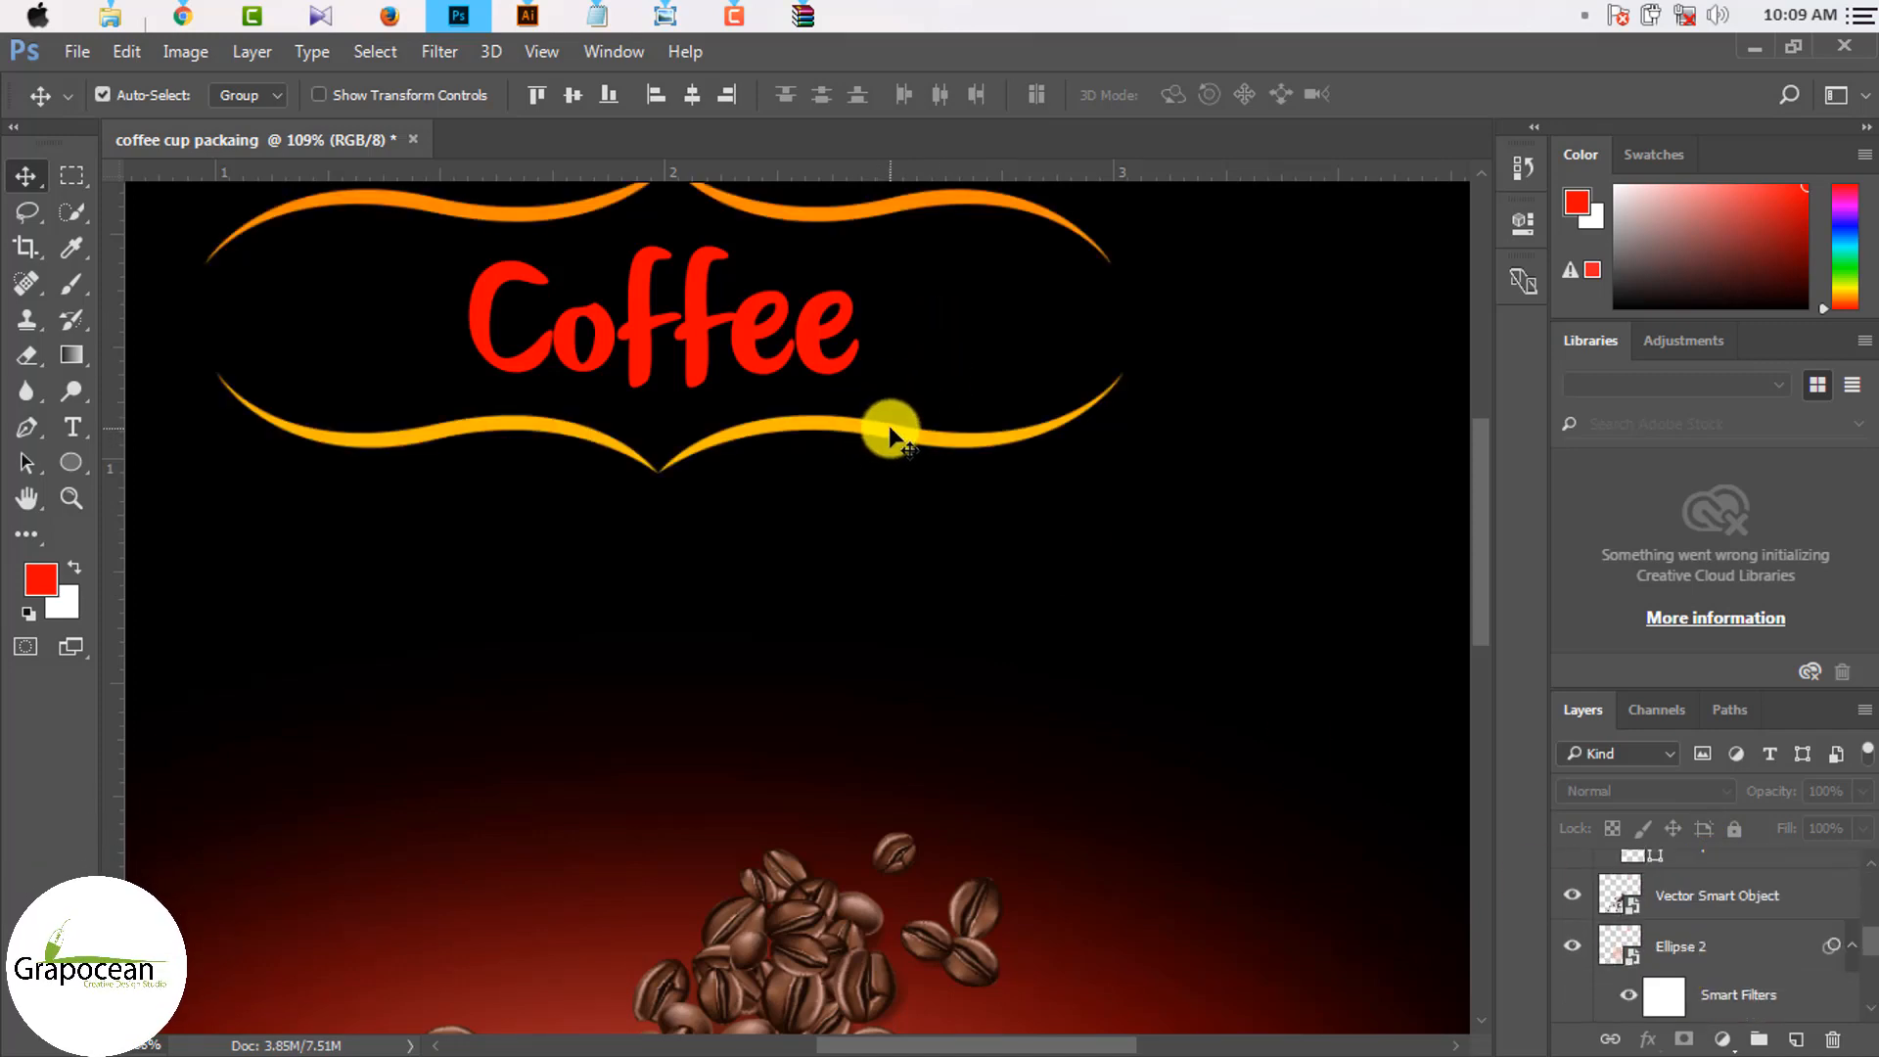
pyautogui.moveTo(889, 427); pyautogui.dragTo(930, 433)
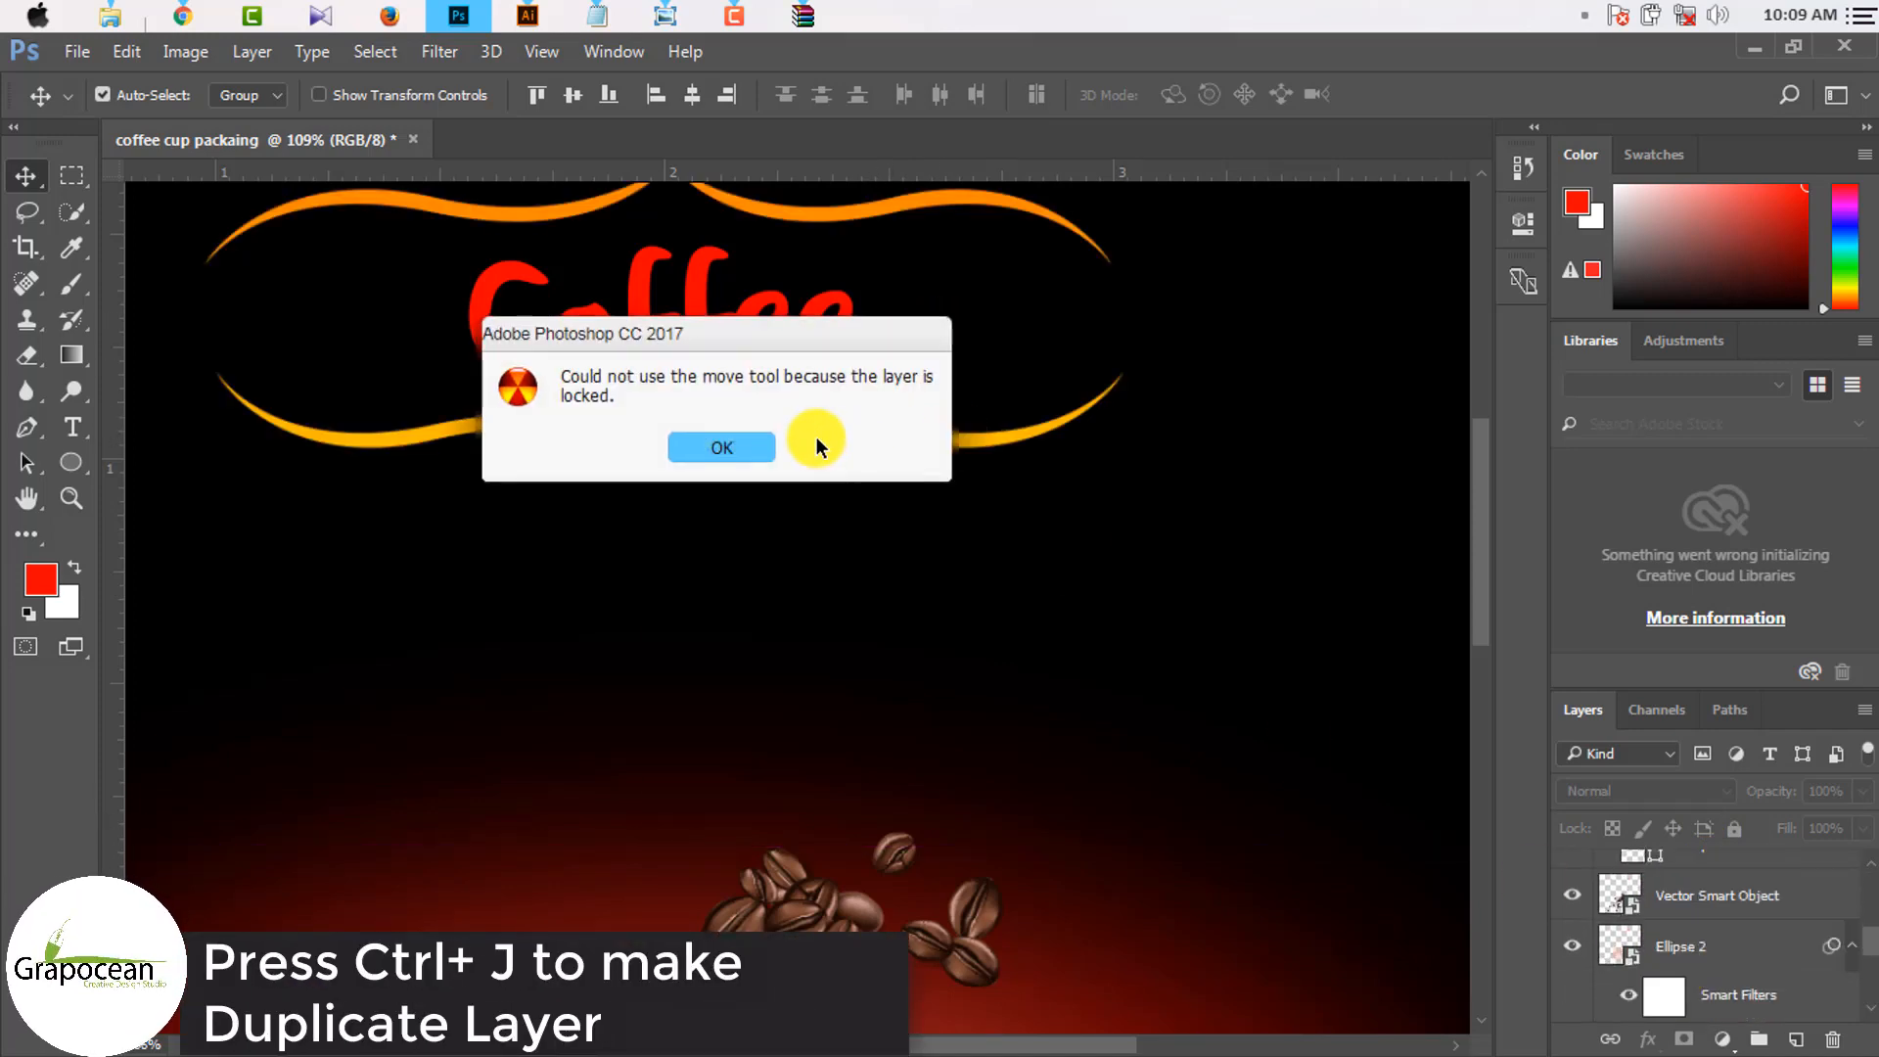
pyautogui.click(721, 448)
# Step: Set the Move tool's auto-select to Layer and nudge both halves of the golden frame's lower curve slightly left
pyautogui.click(277, 95)
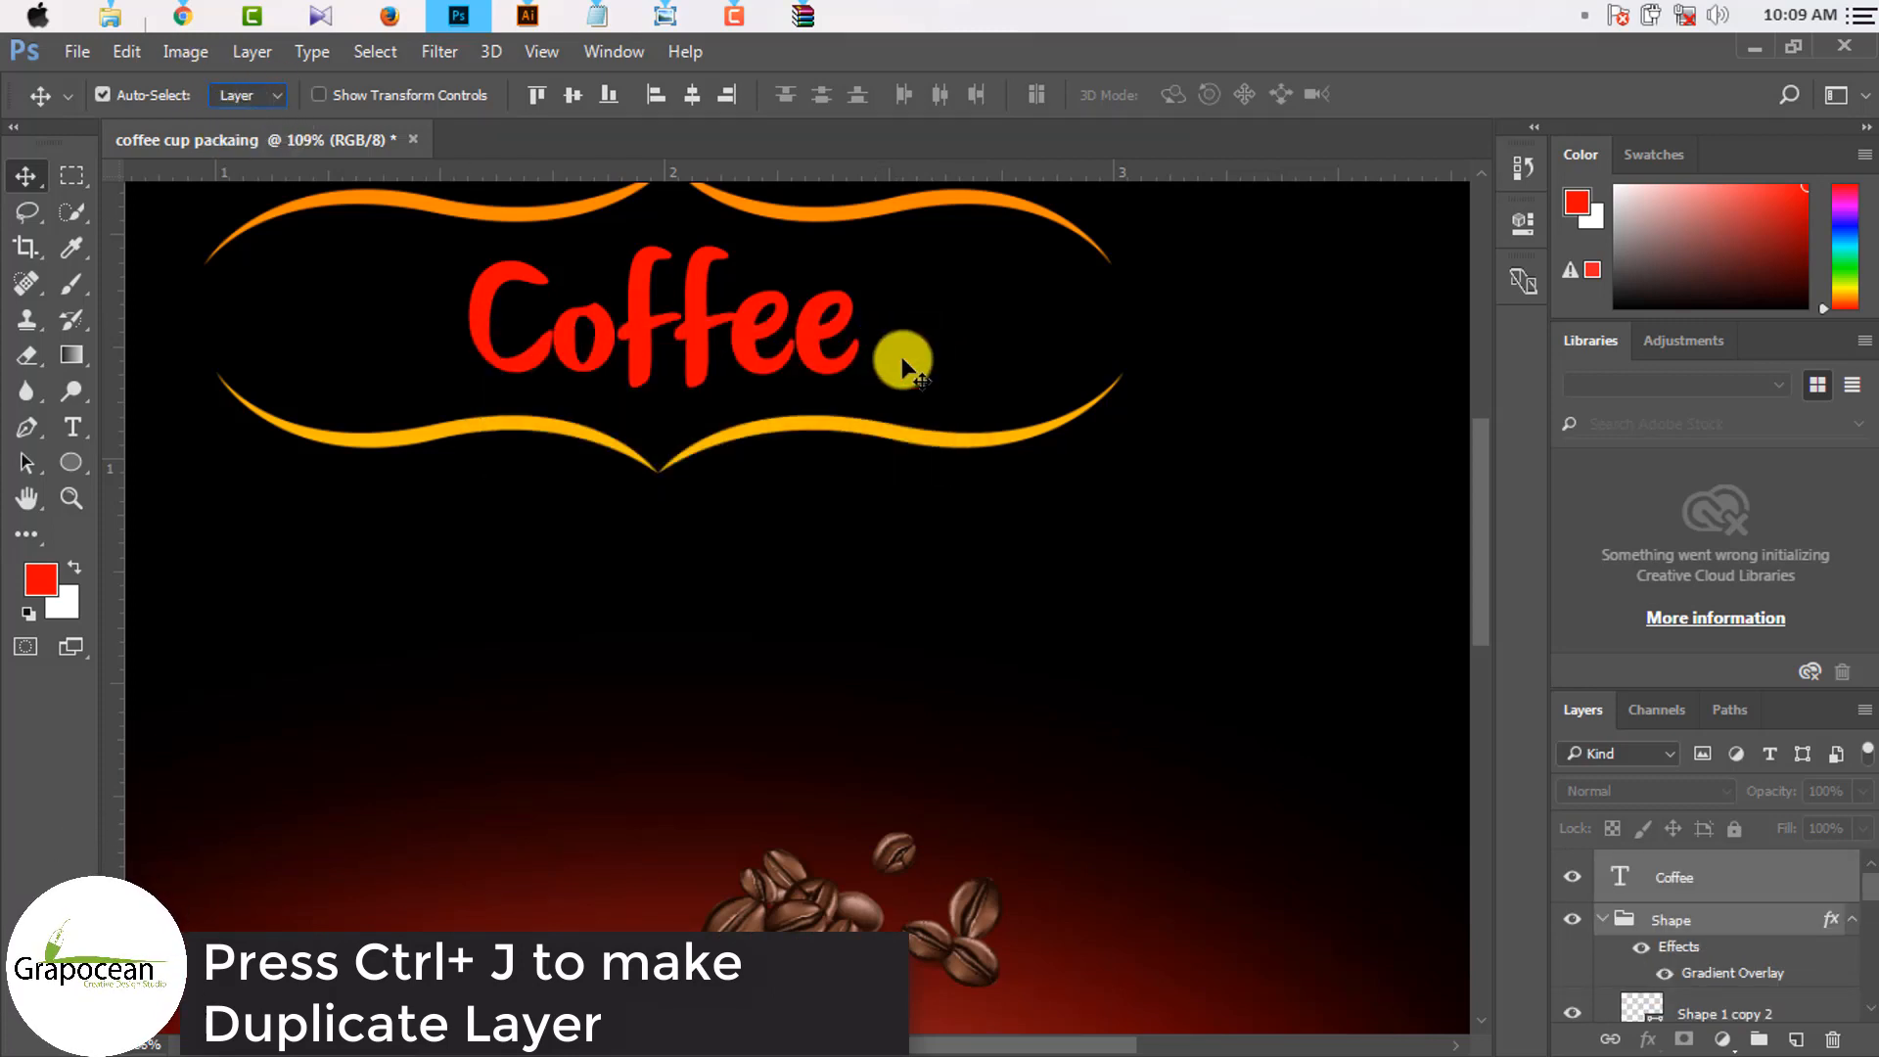
pyautogui.moveTo(937, 444); pyautogui.dragTo(914, 440)
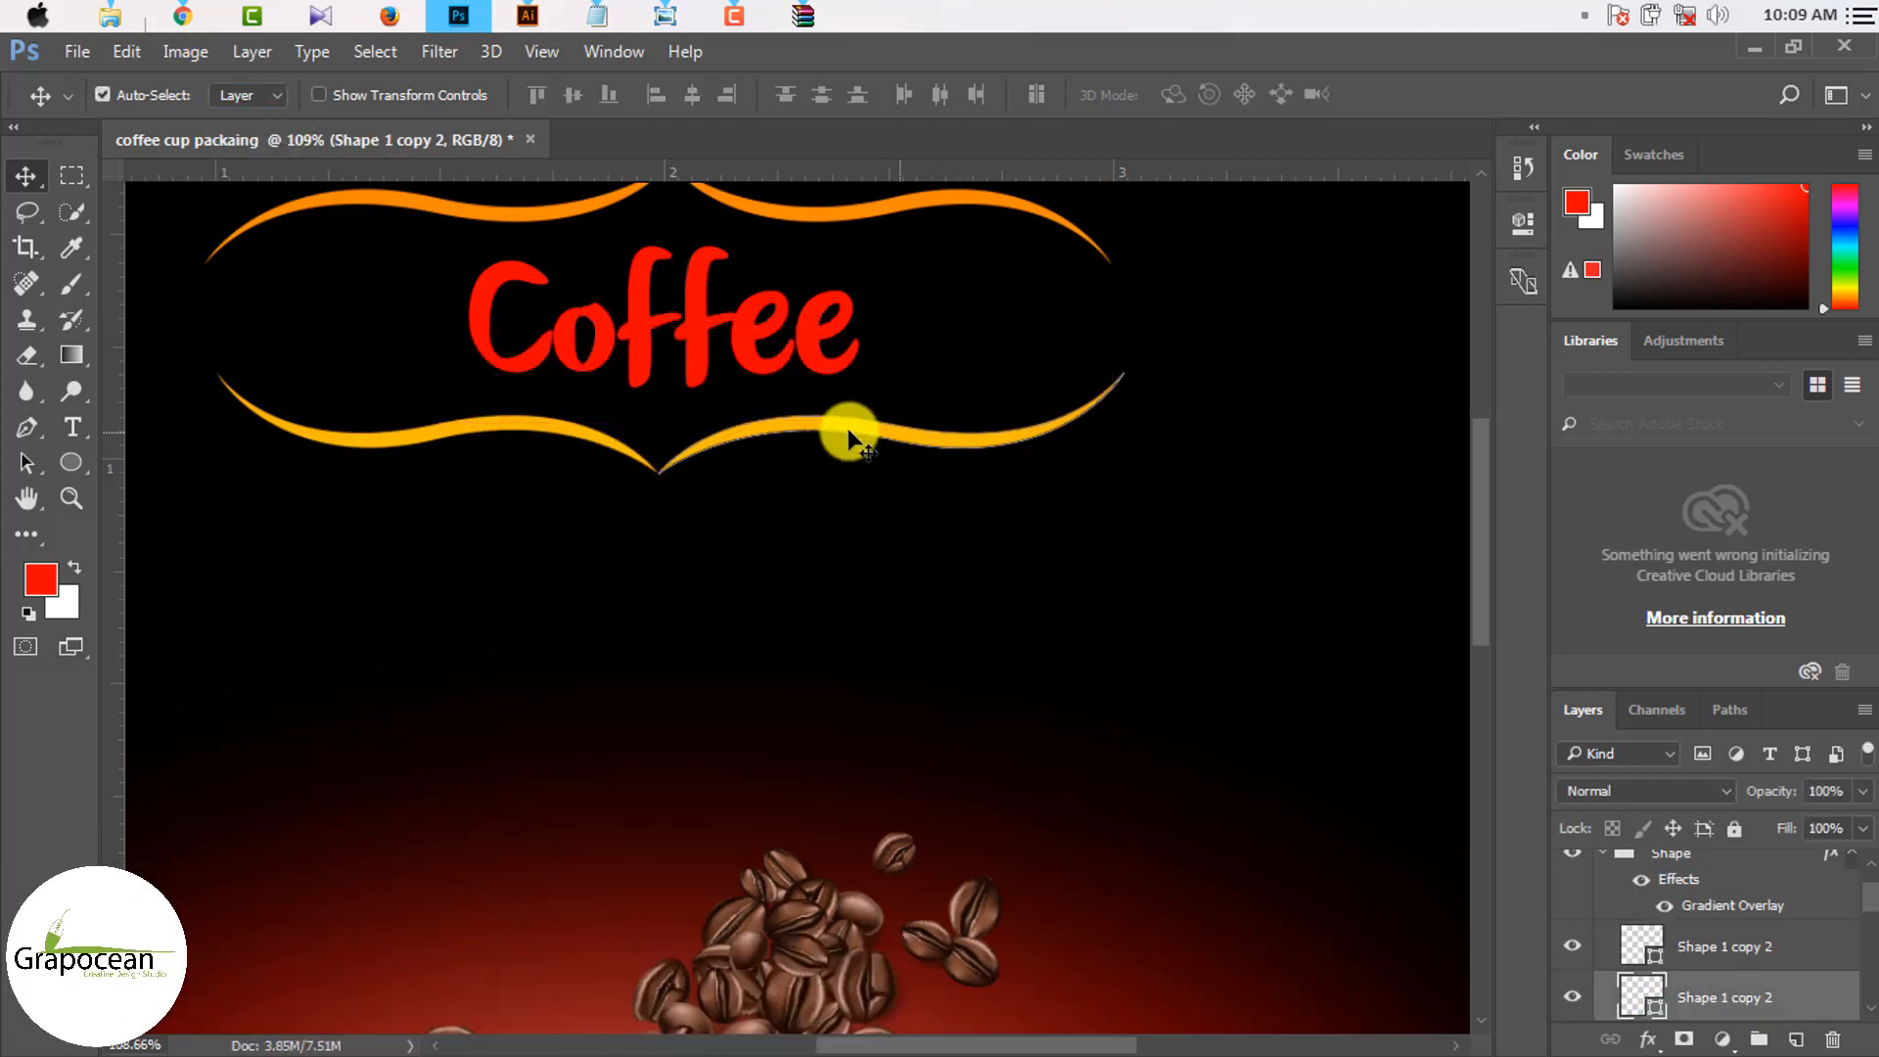
pyautogui.scroll(4, 849, 433)
pyautogui.scroll(-6, 781, 428)
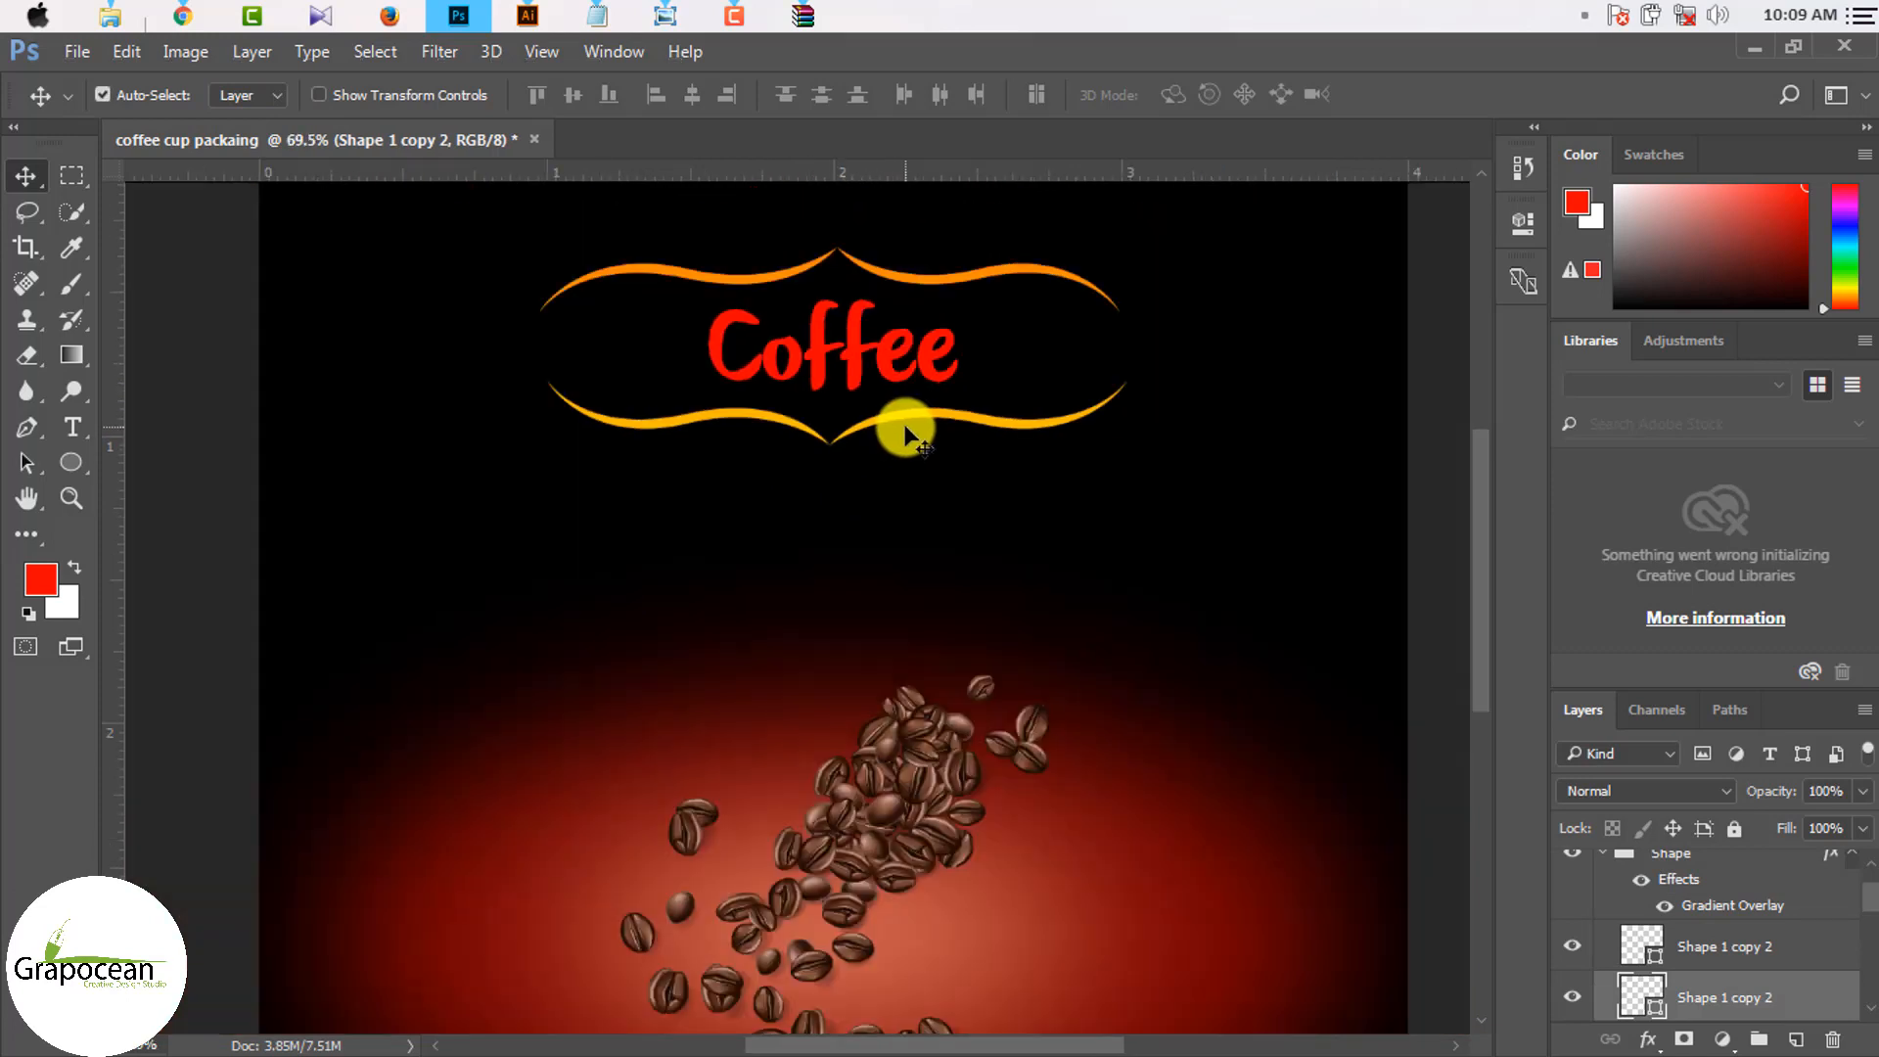
pyautogui.scroll(2, 906, 431)
pyautogui.keyDown('shift'); pyautogui.click(635, 417); pyautogui.keyUp('shift')
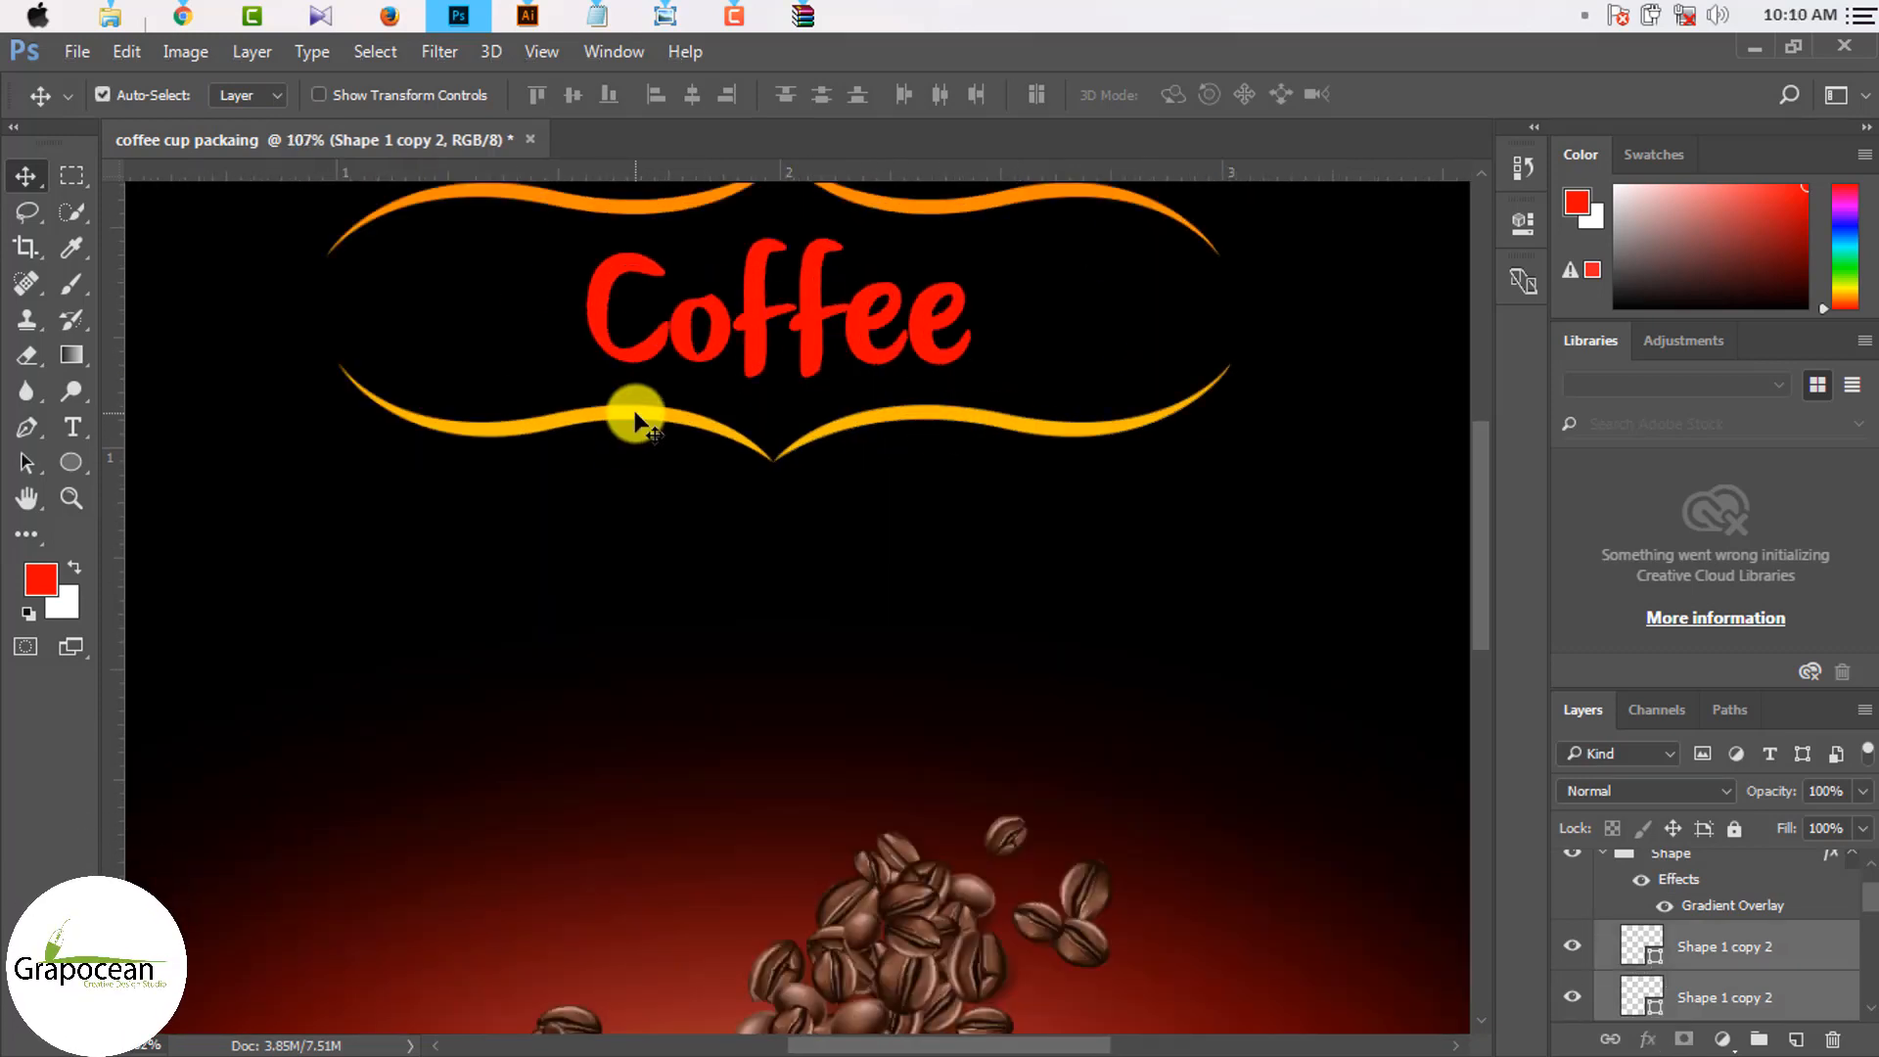
pyautogui.moveTo(634, 417); pyautogui.dragTo(644, 417)
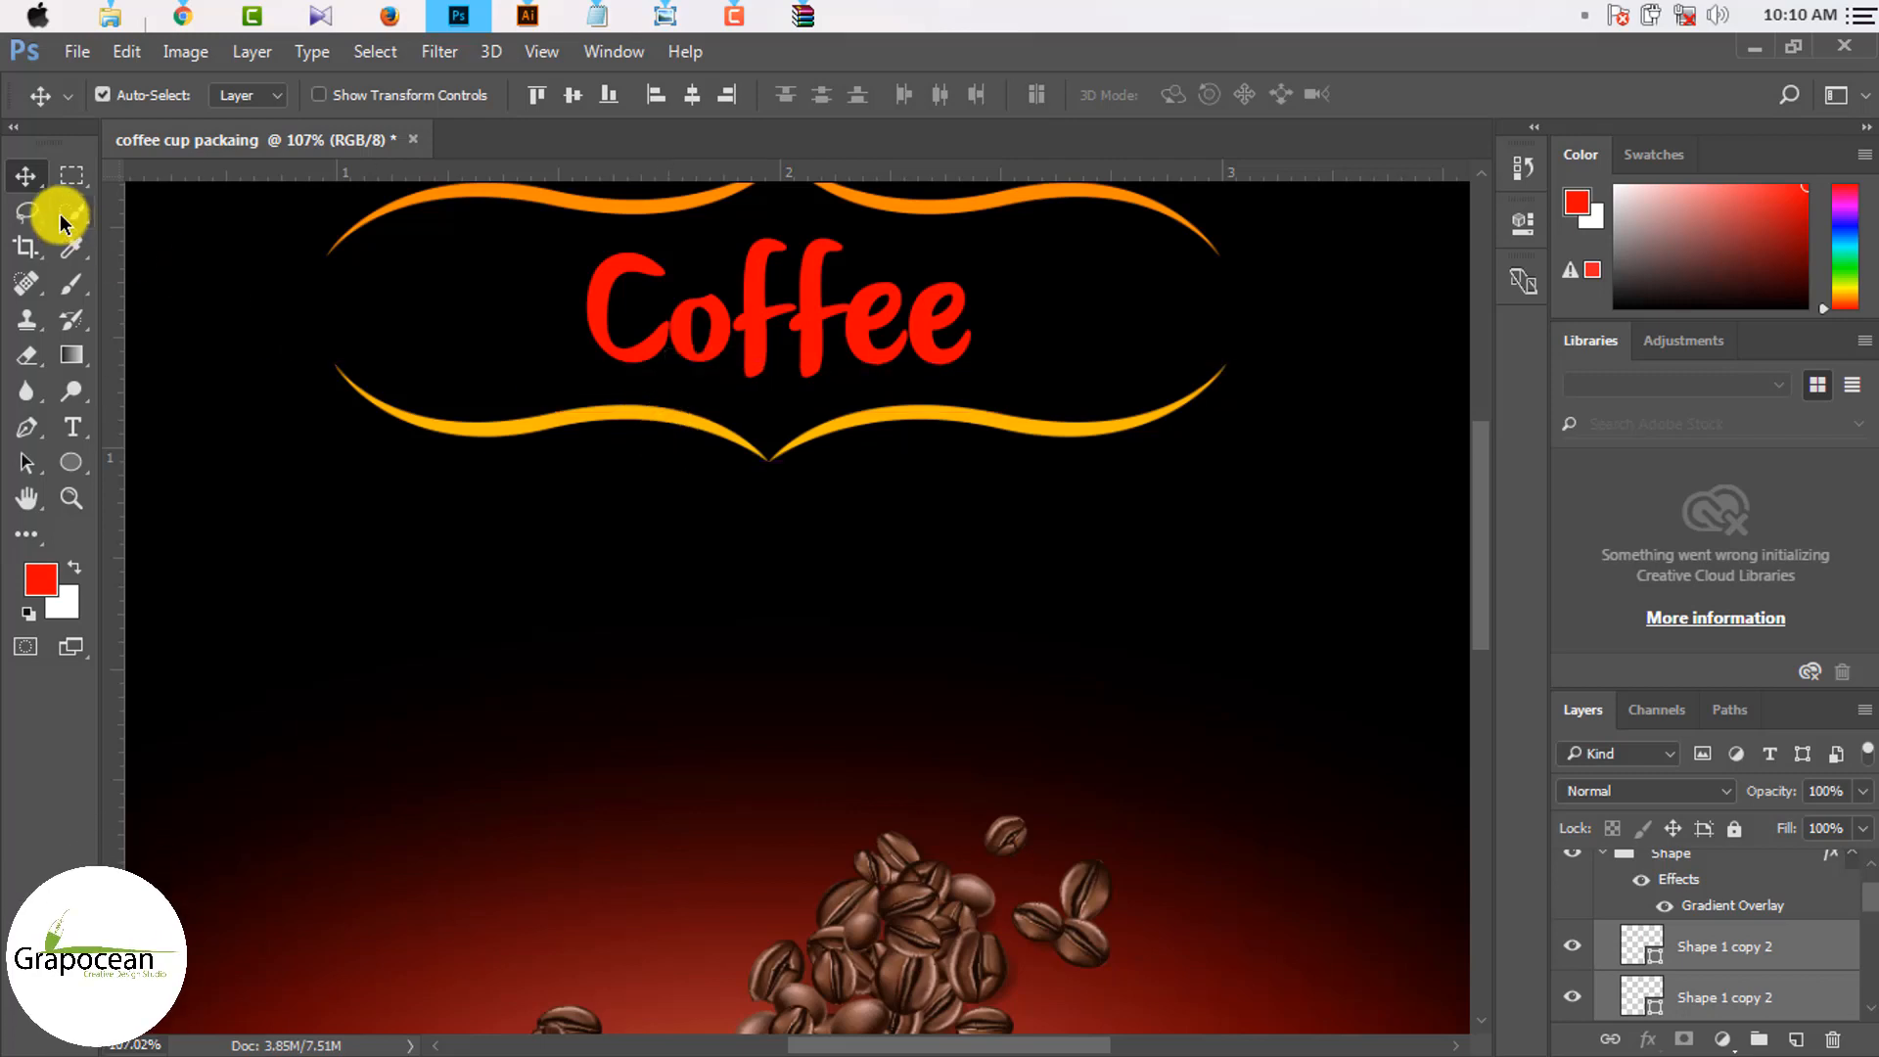
# Step: Change the colour of the Coffee text to white
pyautogui.click(61, 419)
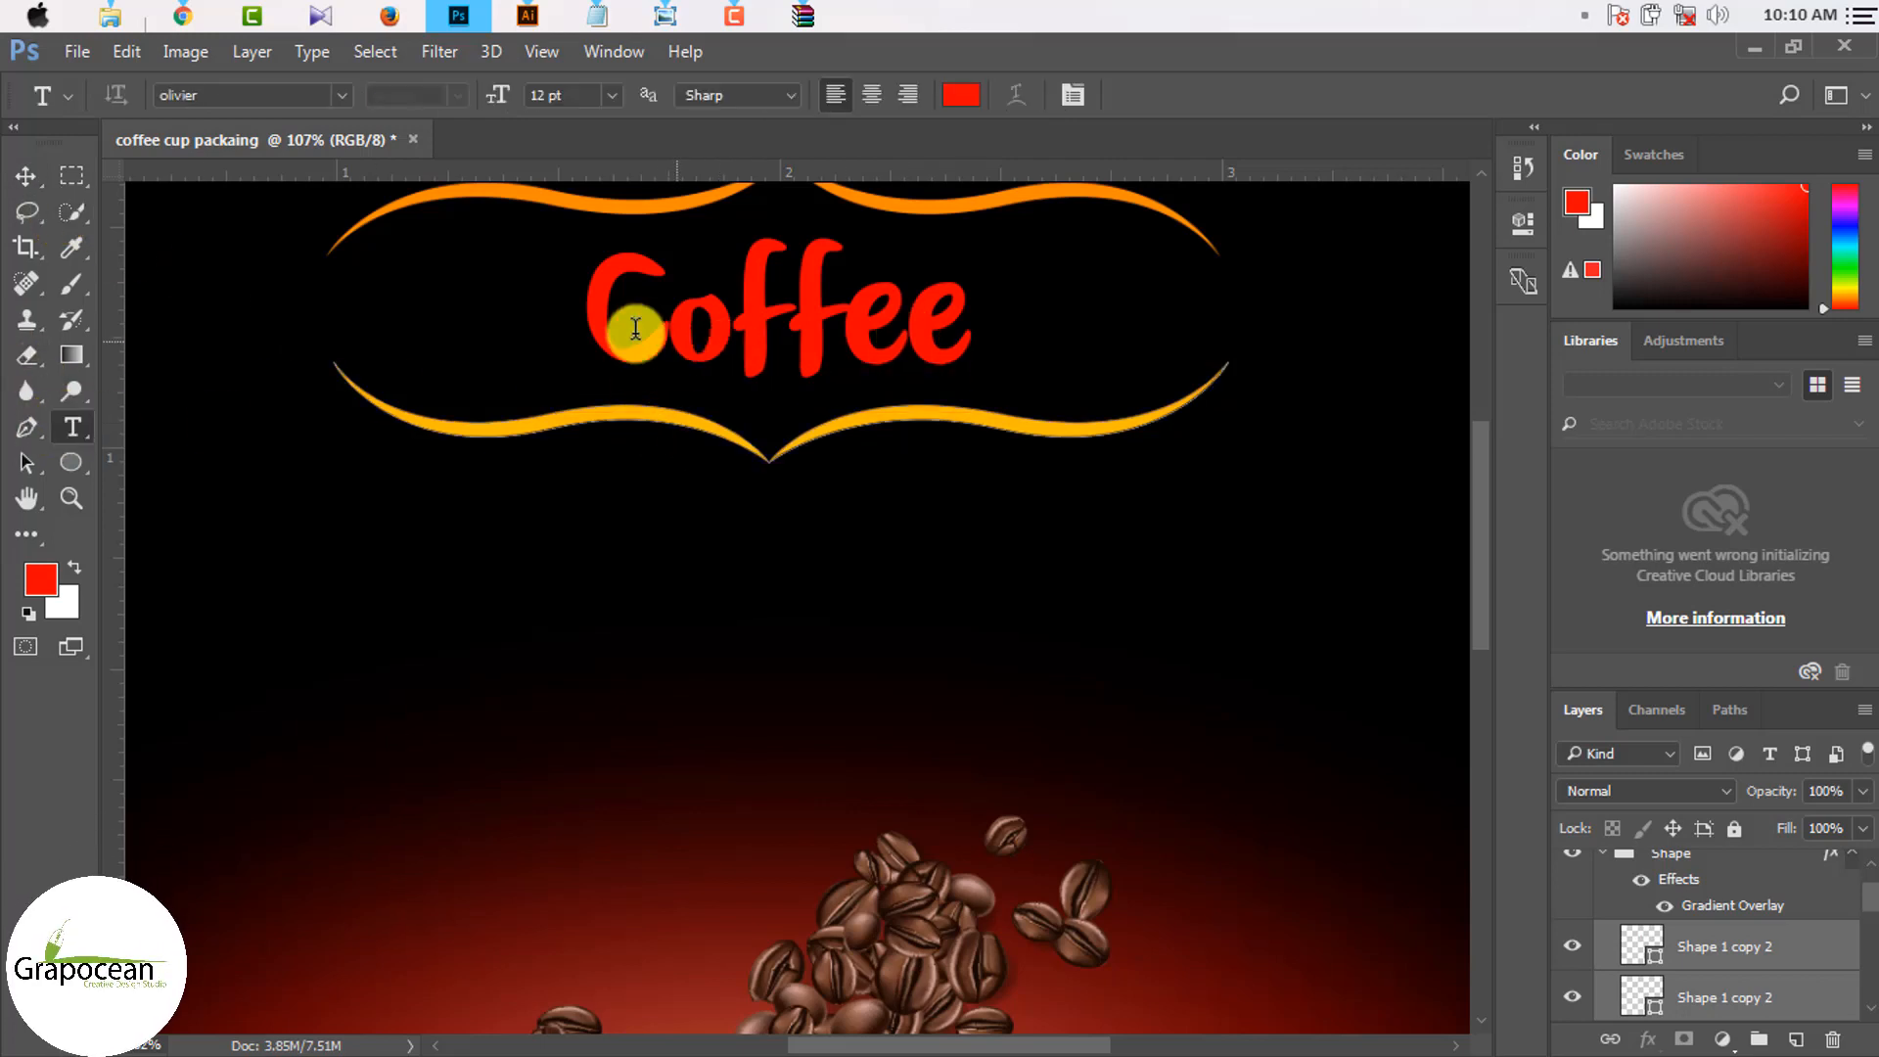
pyautogui.moveTo(587, 303); pyautogui.dragTo(969, 323)
pyautogui.click(960, 94)
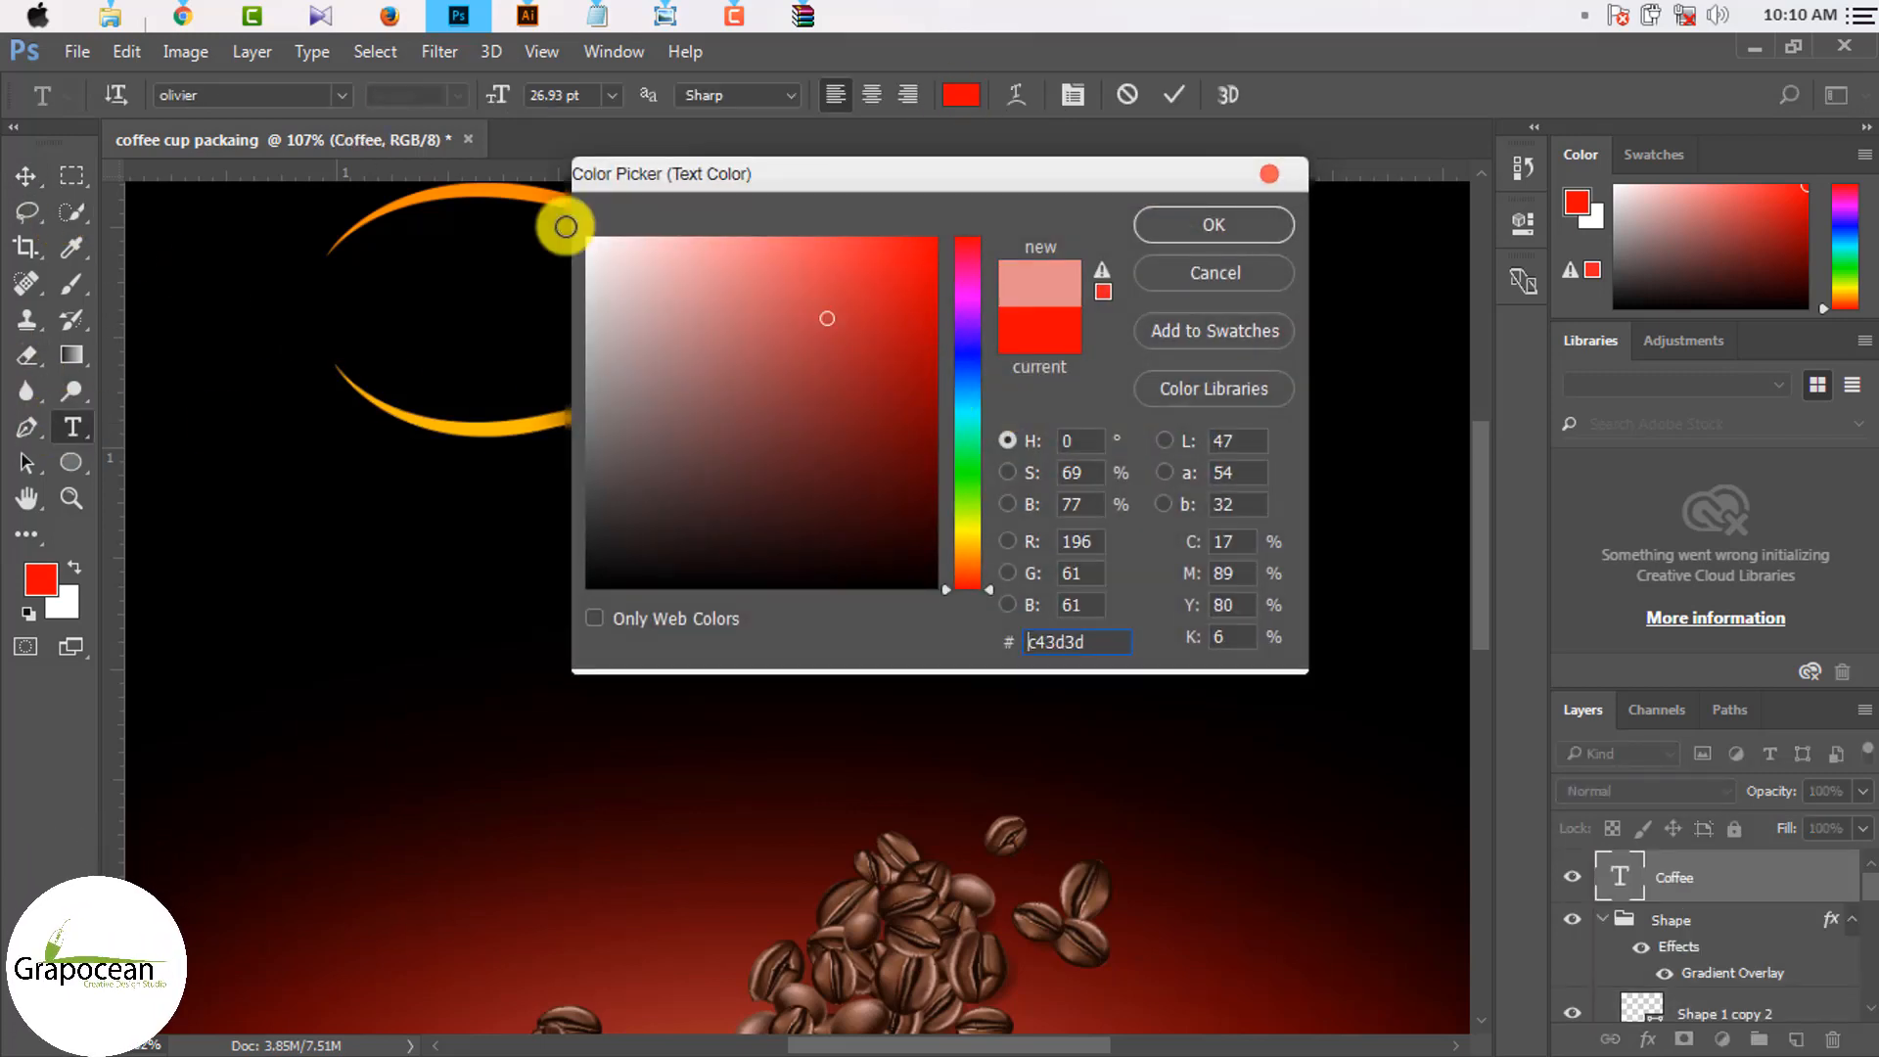
pyautogui.click(607, 241)
pyautogui.click(1200, 227)
pyautogui.click(27, 174)
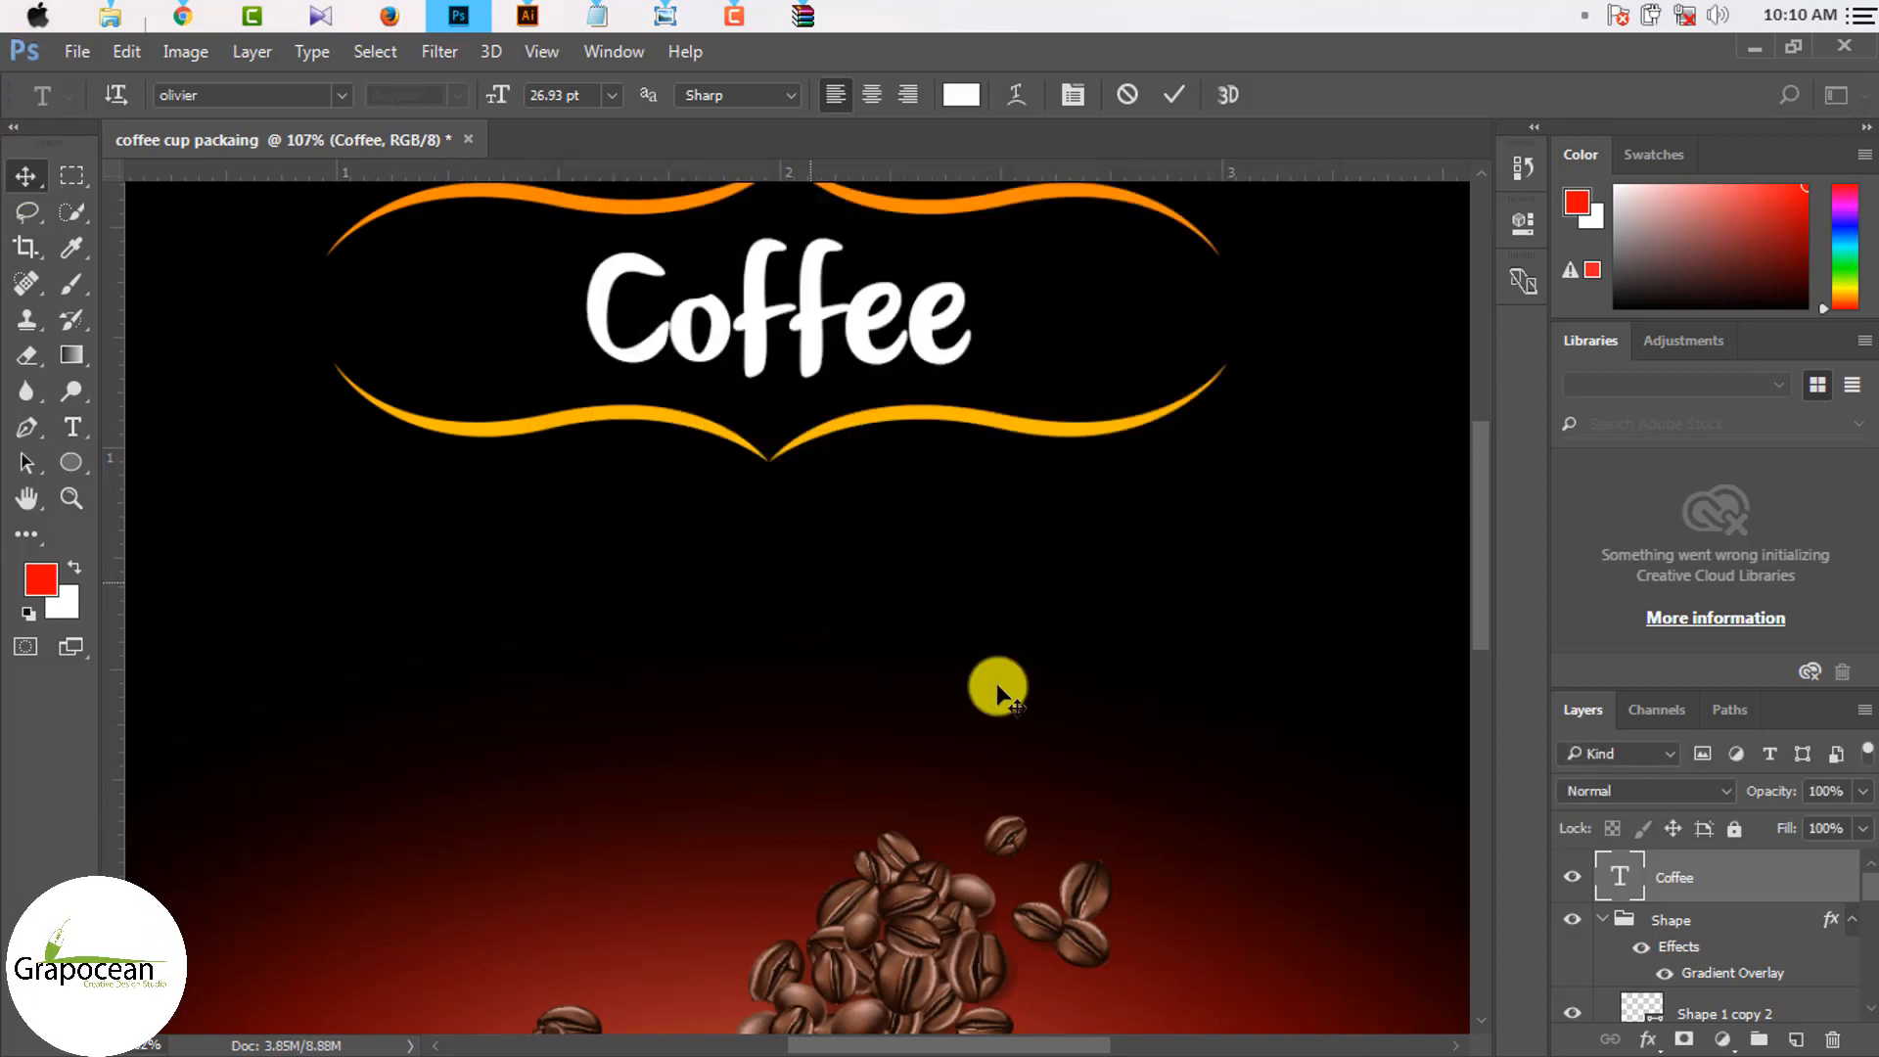
pyautogui.hotkey('ctrl', '0')
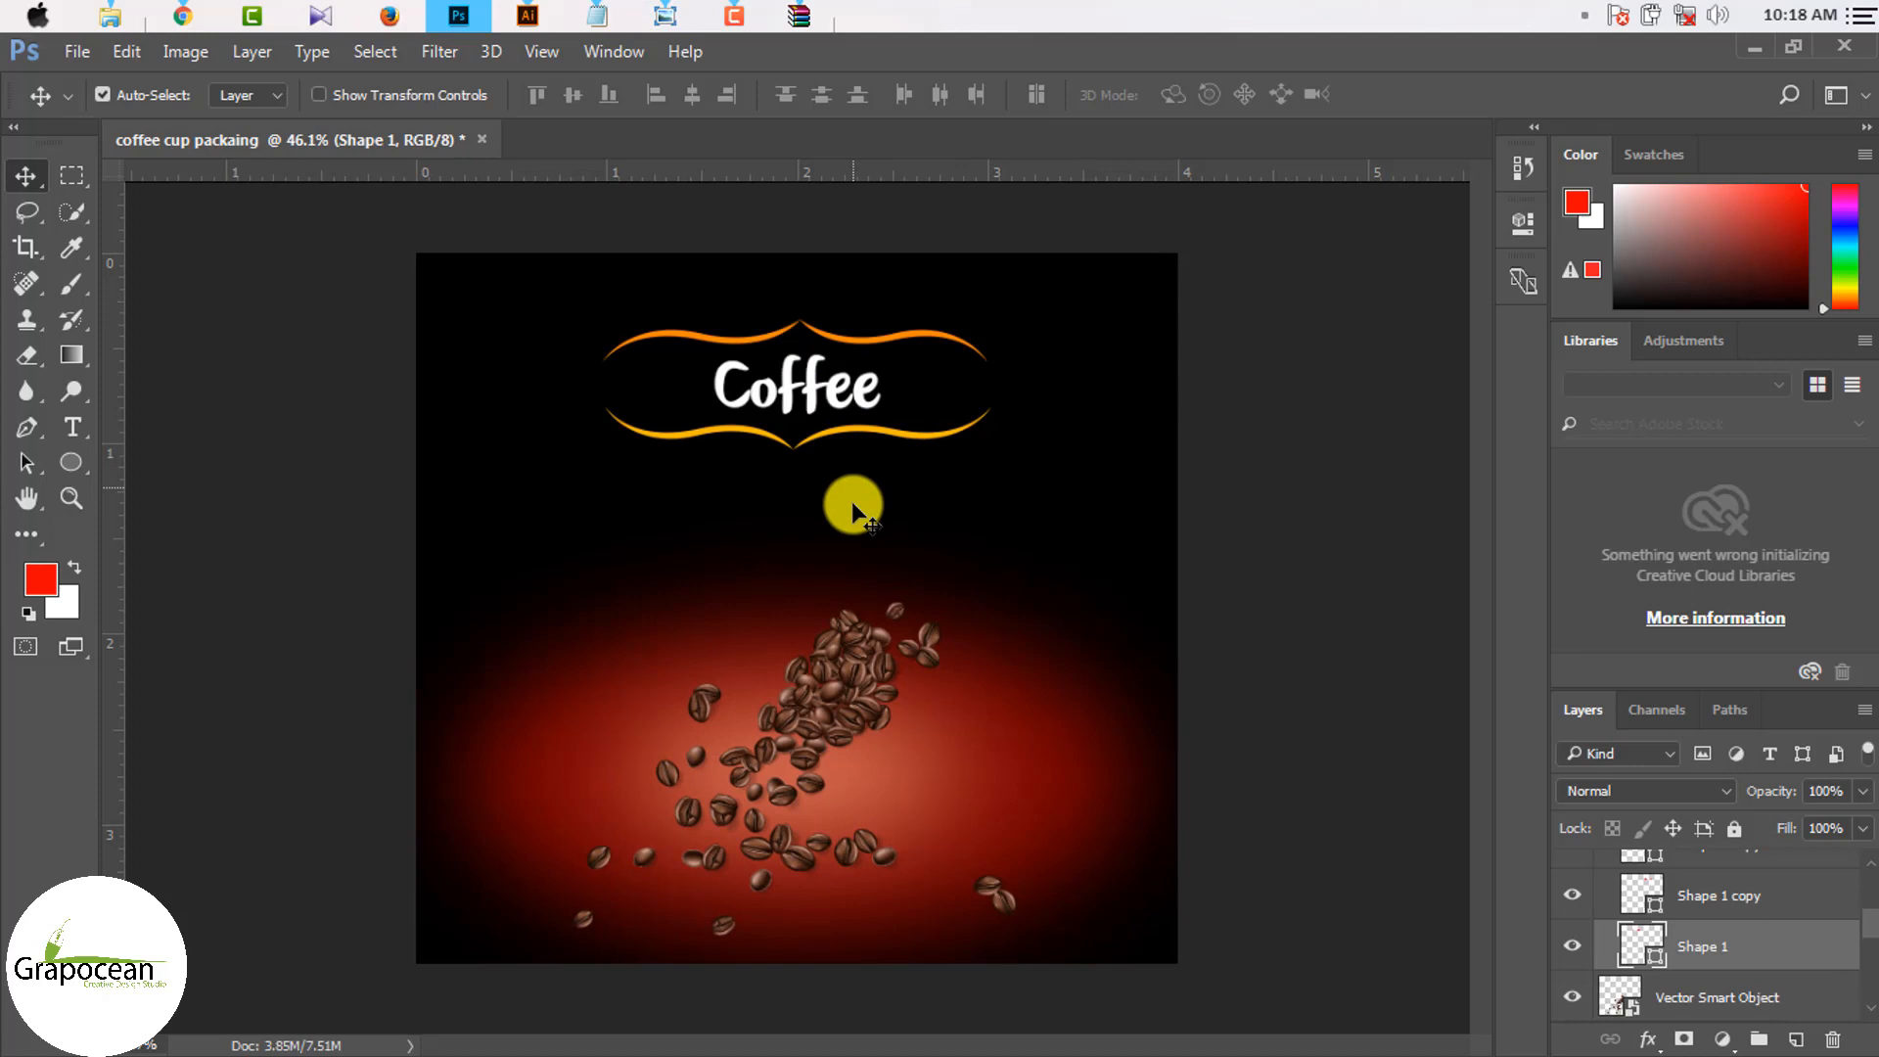
pyautogui.keyDown('alt'); pyautogui.scroll(2, 851, 501); pyautogui.keyUp('alt')
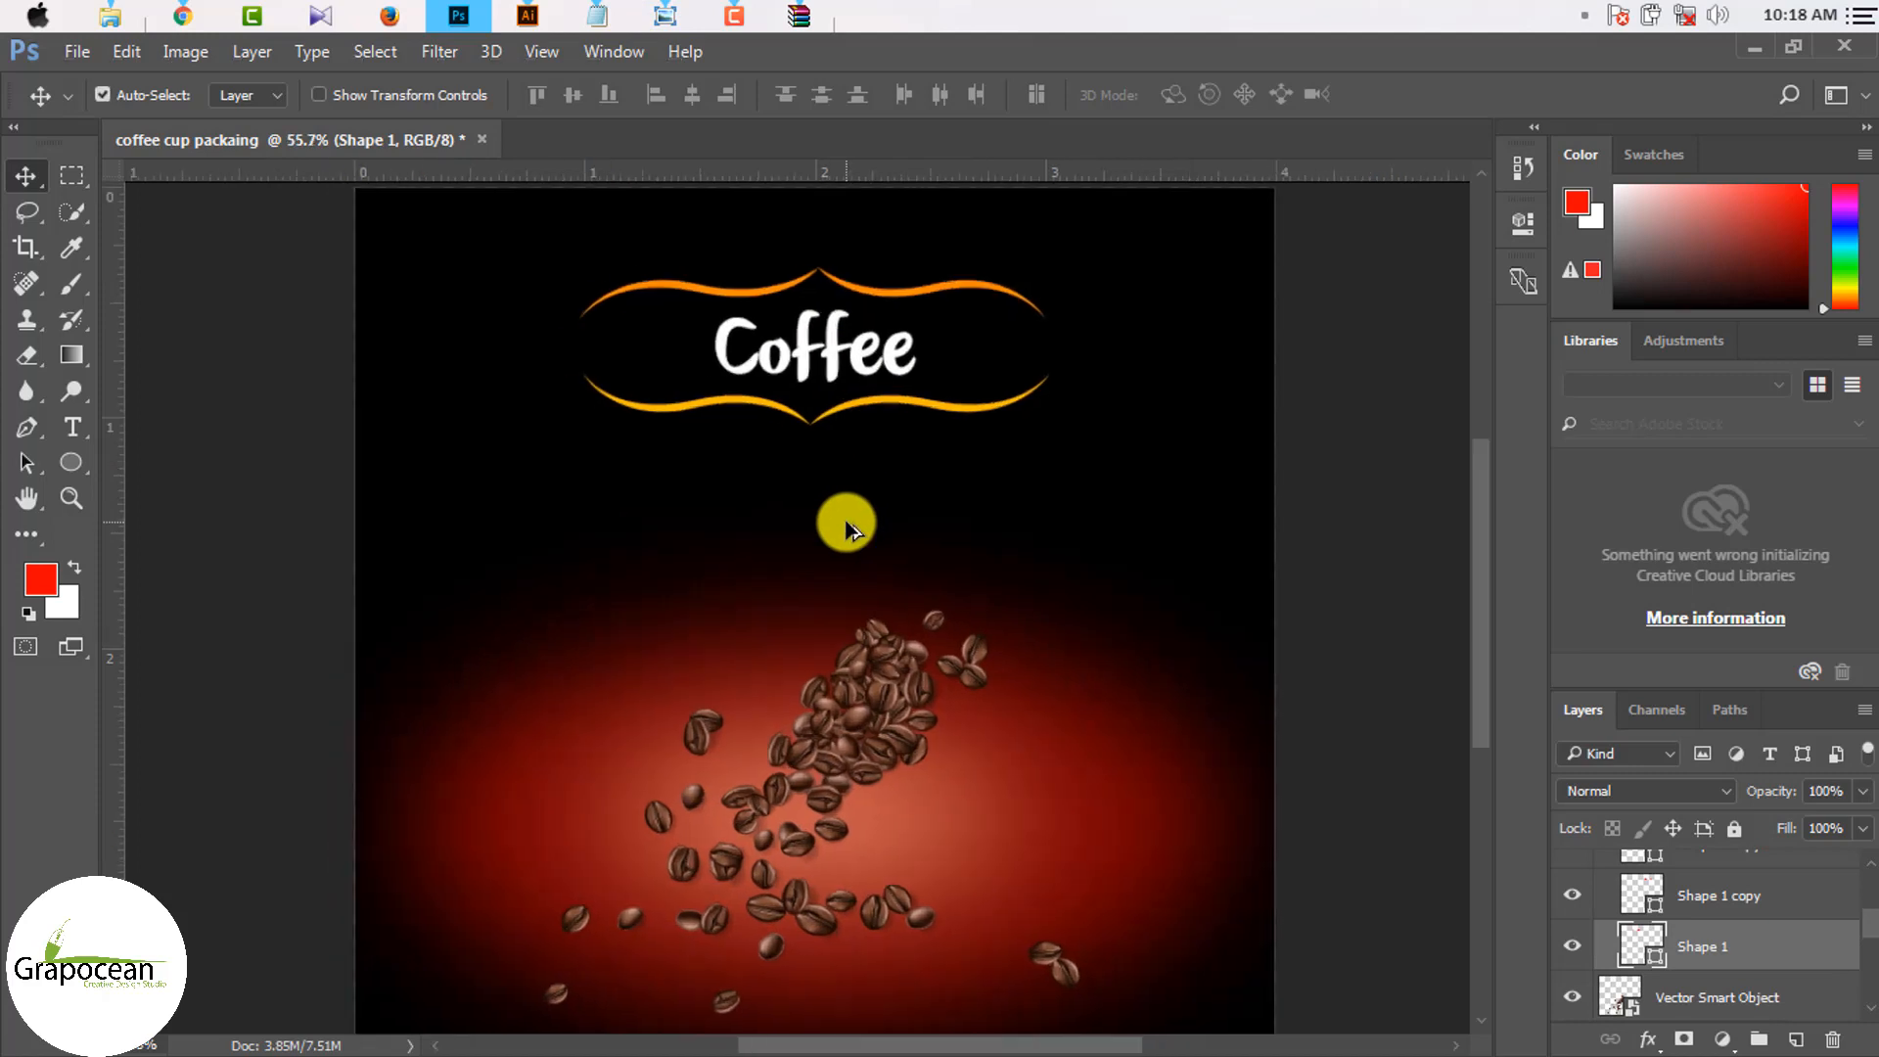
pyautogui.scroll(-6, 852, 499)
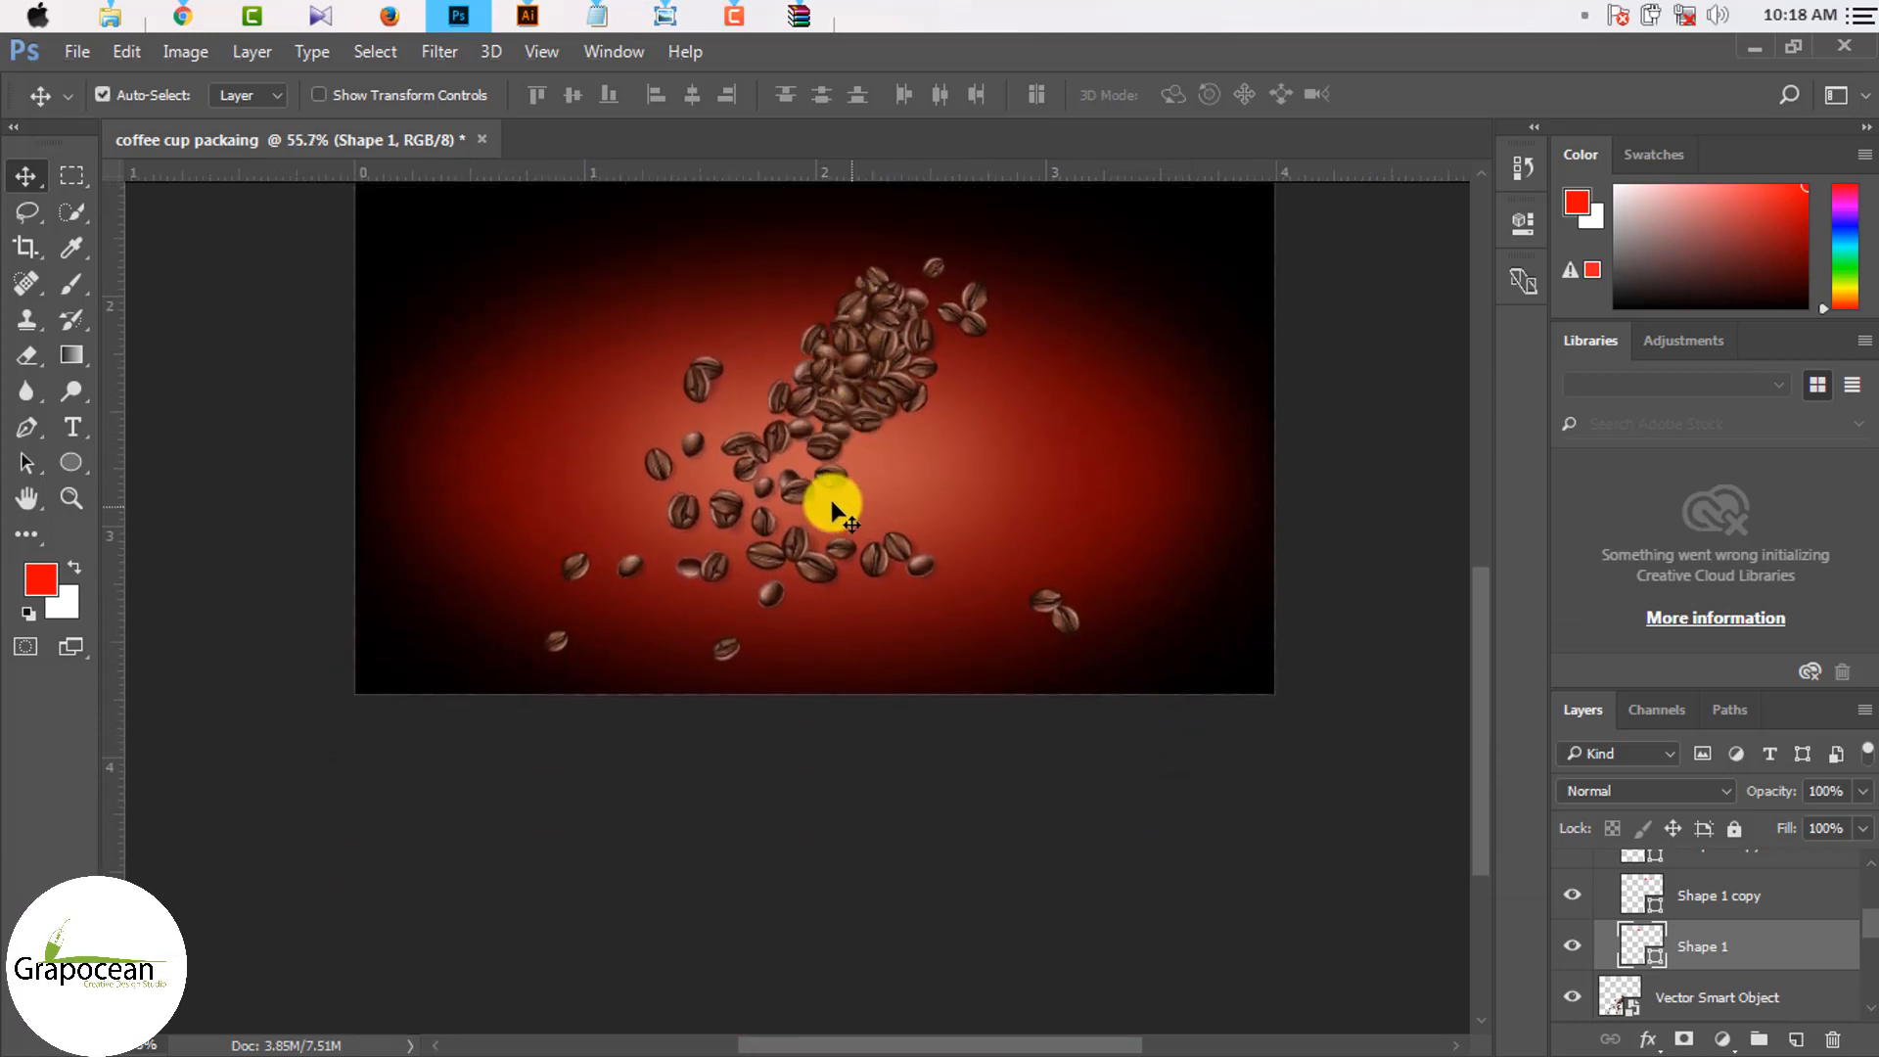
pyautogui.click(71, 463)
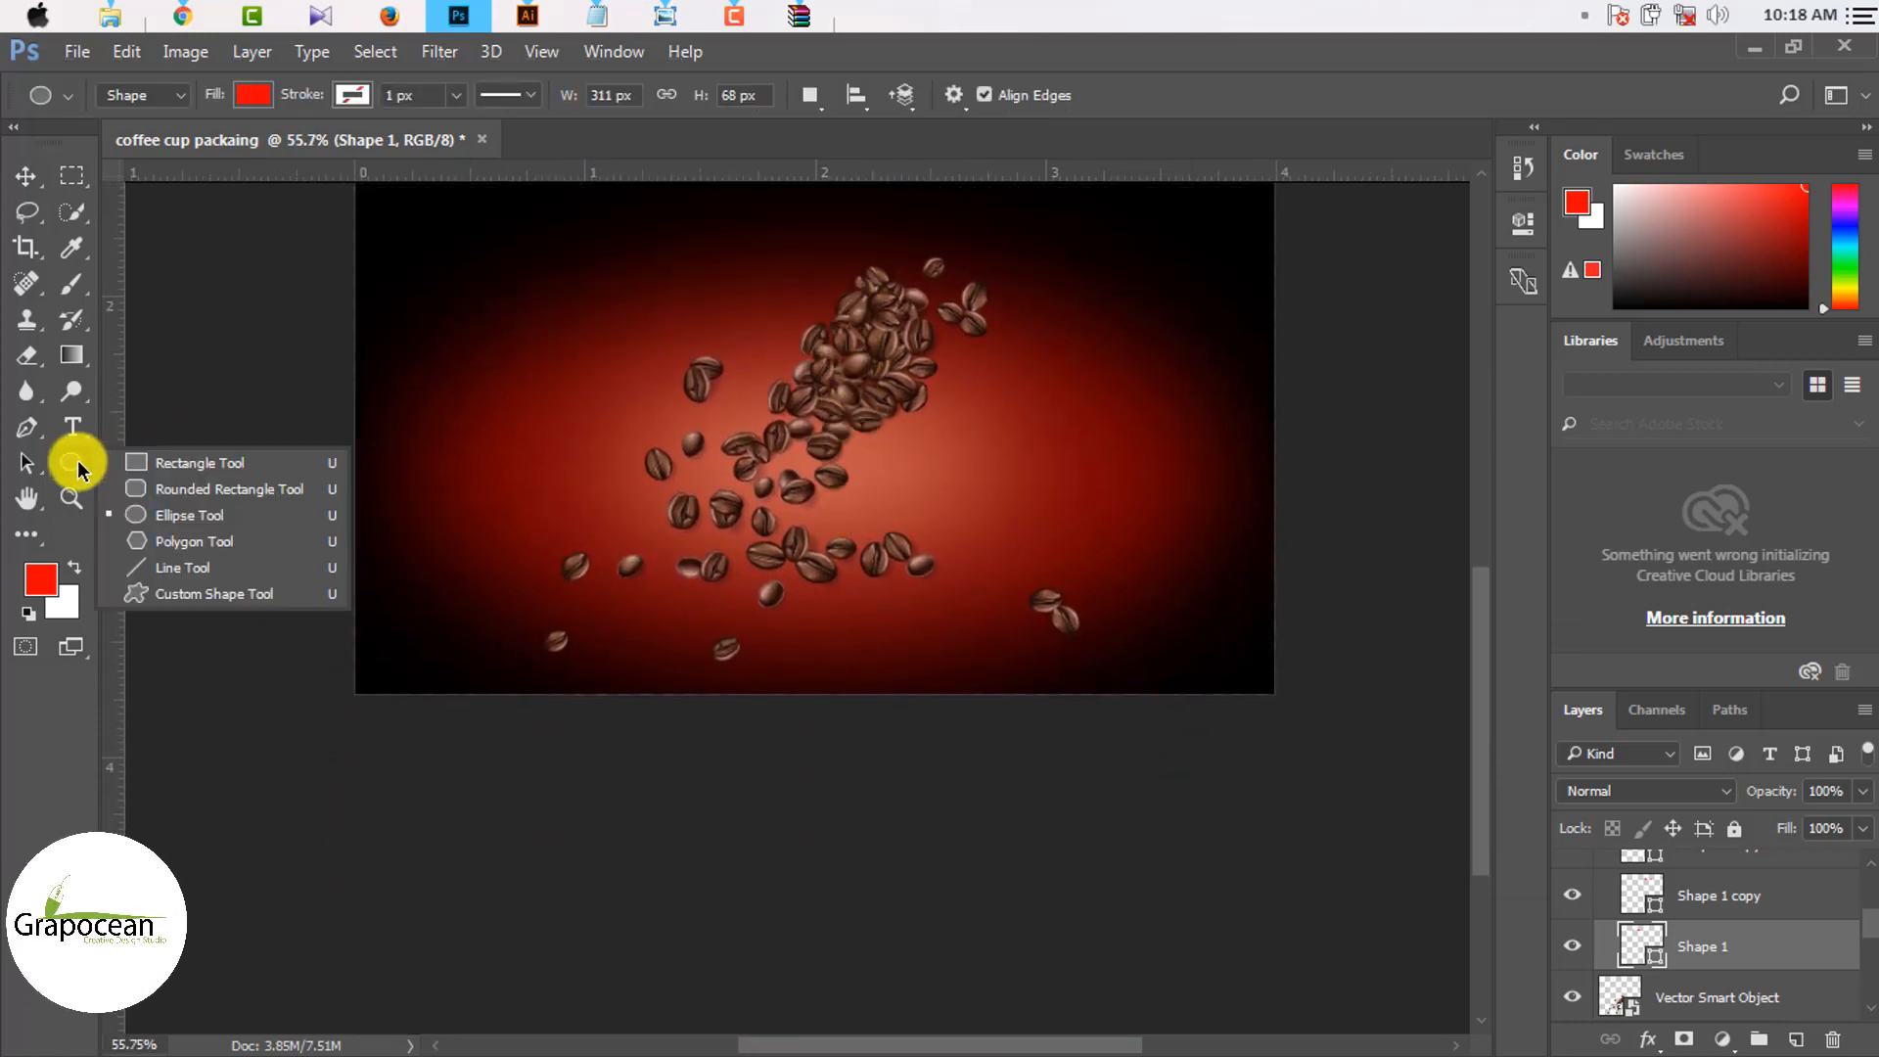
pyautogui.click(189, 464)
pyautogui.scroll(5, 1068, 551)
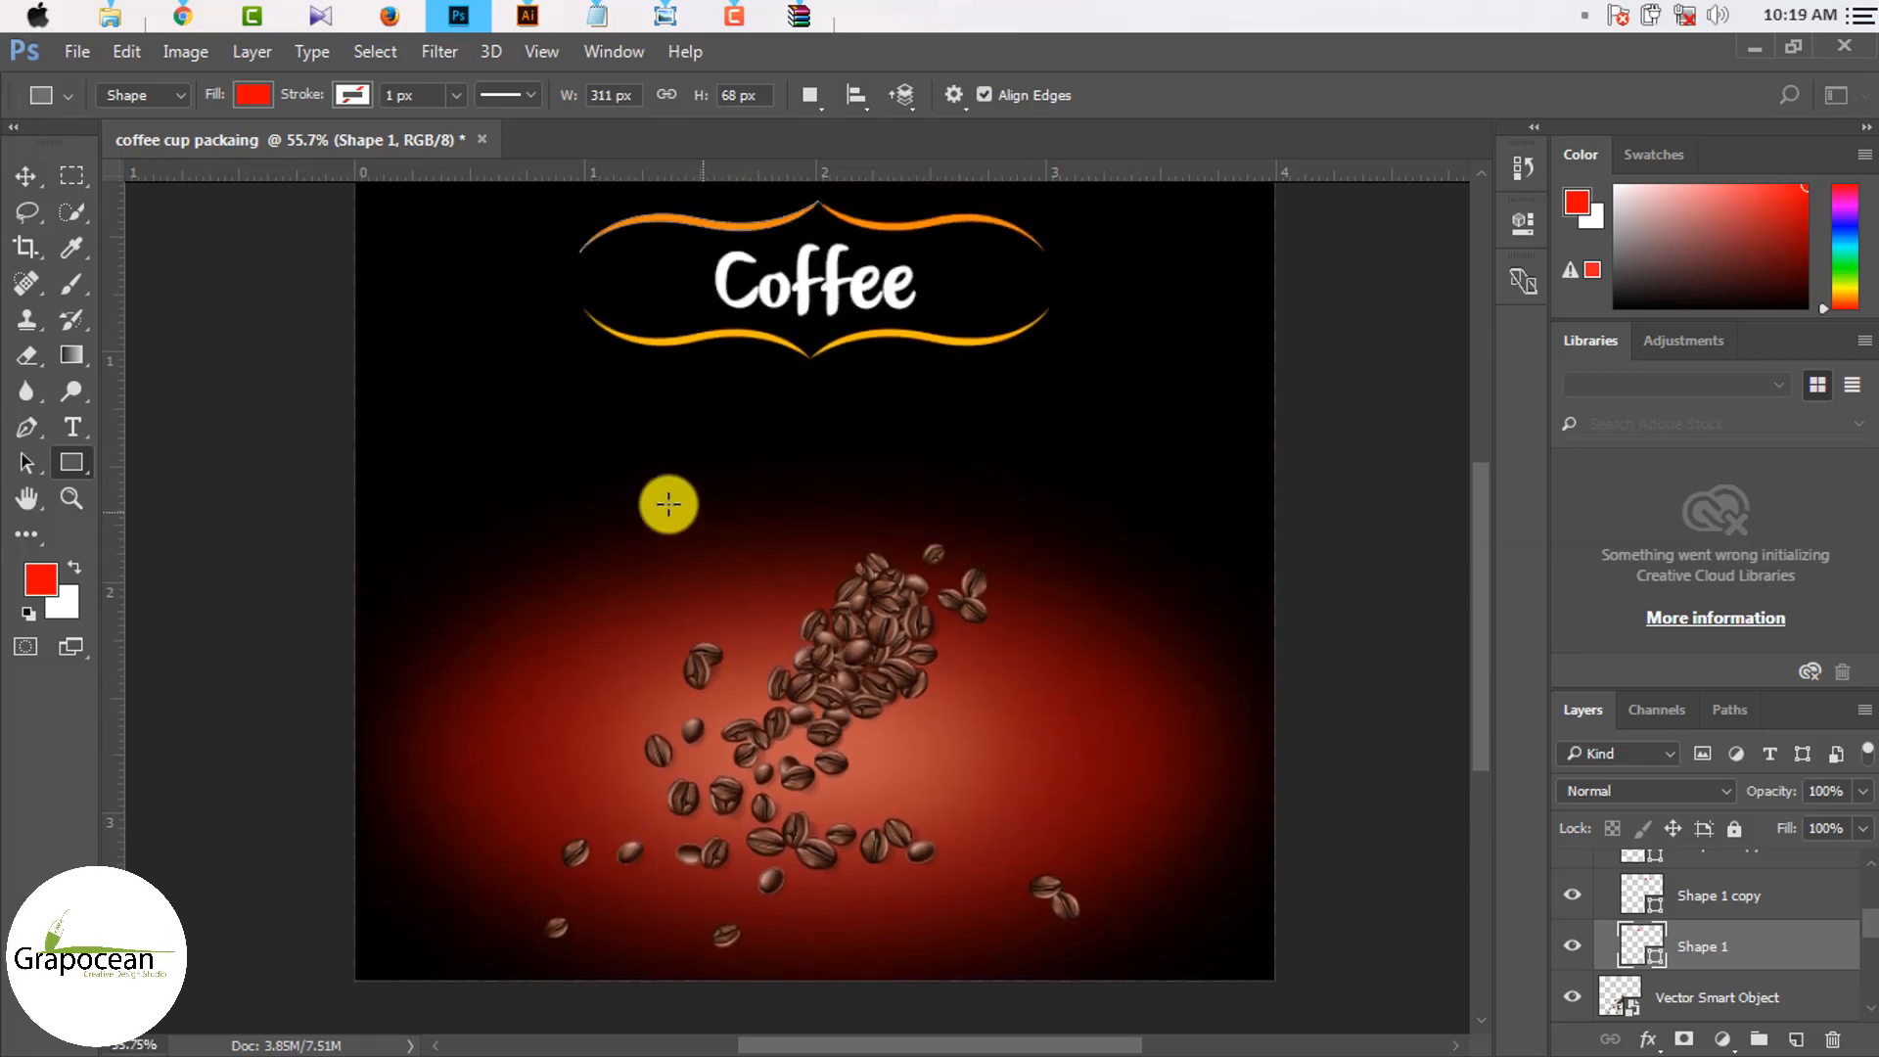
pyautogui.click(87, 436)
pyautogui.click(725, 511)
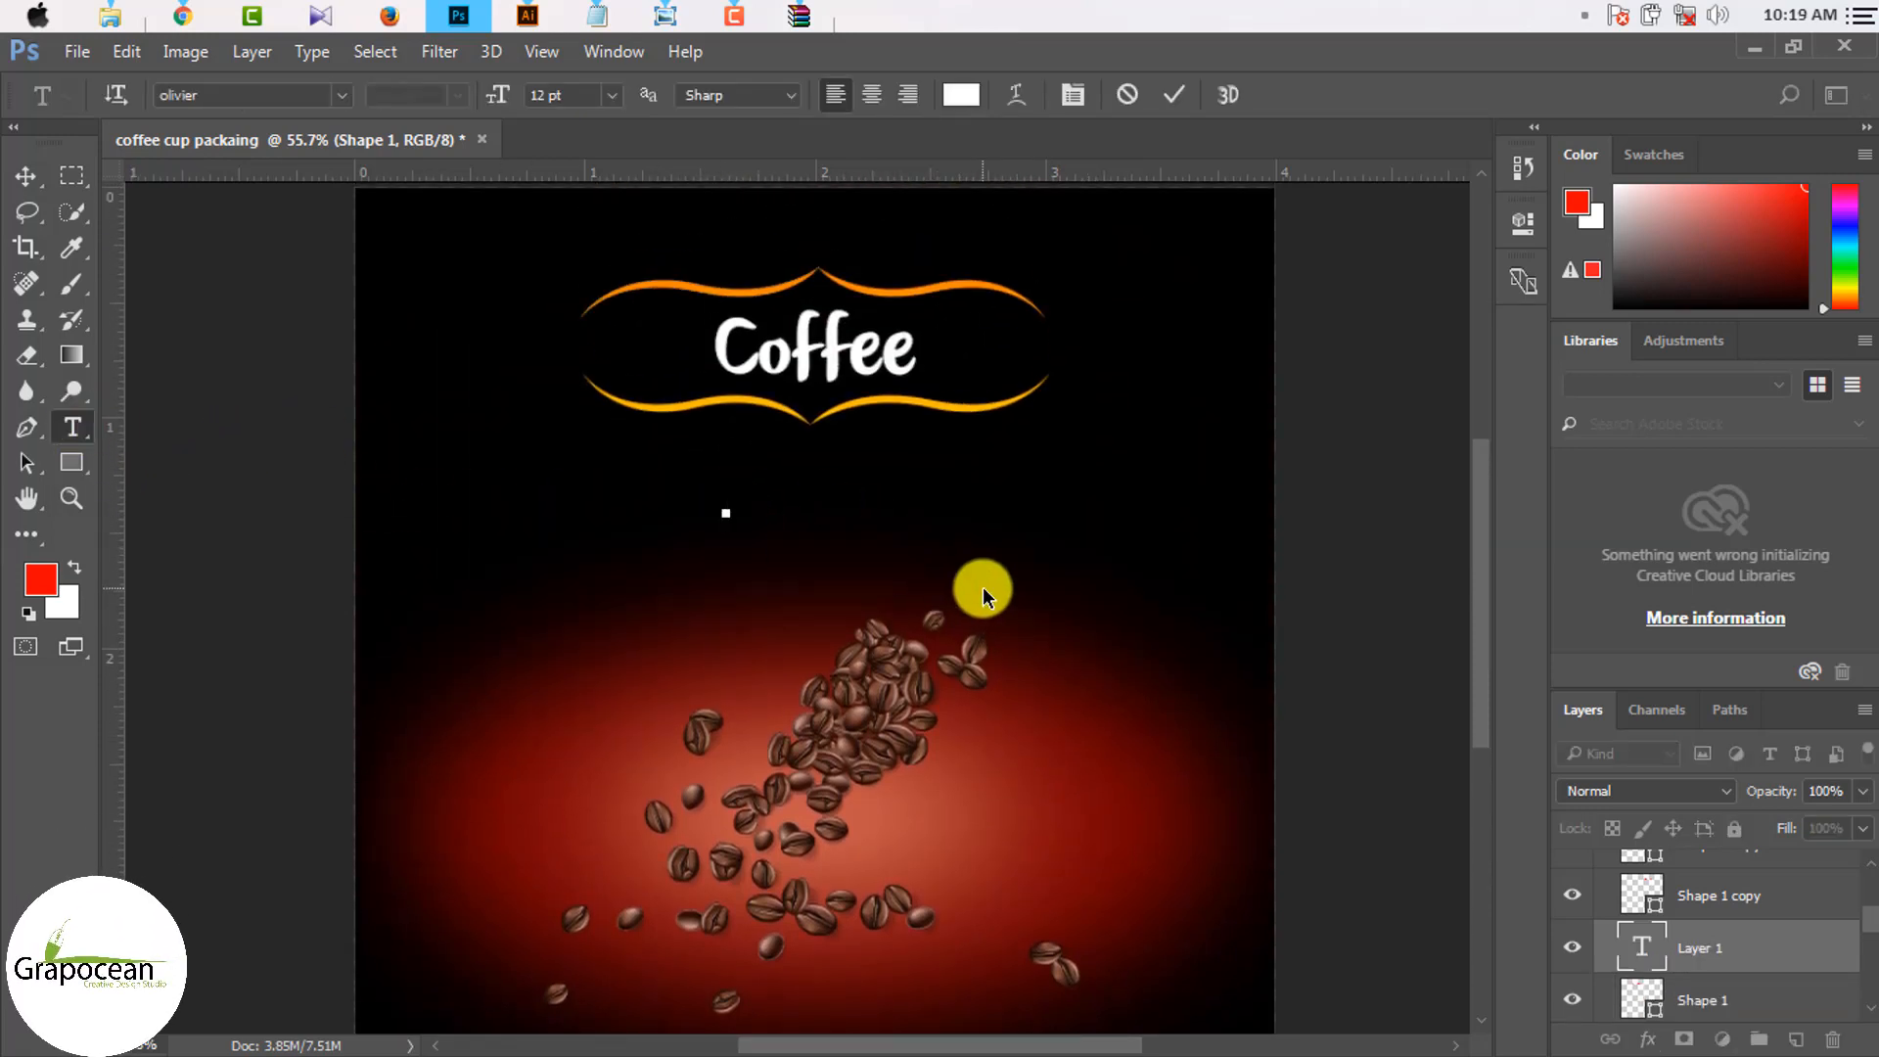
pyautogui.click(1133, 95)
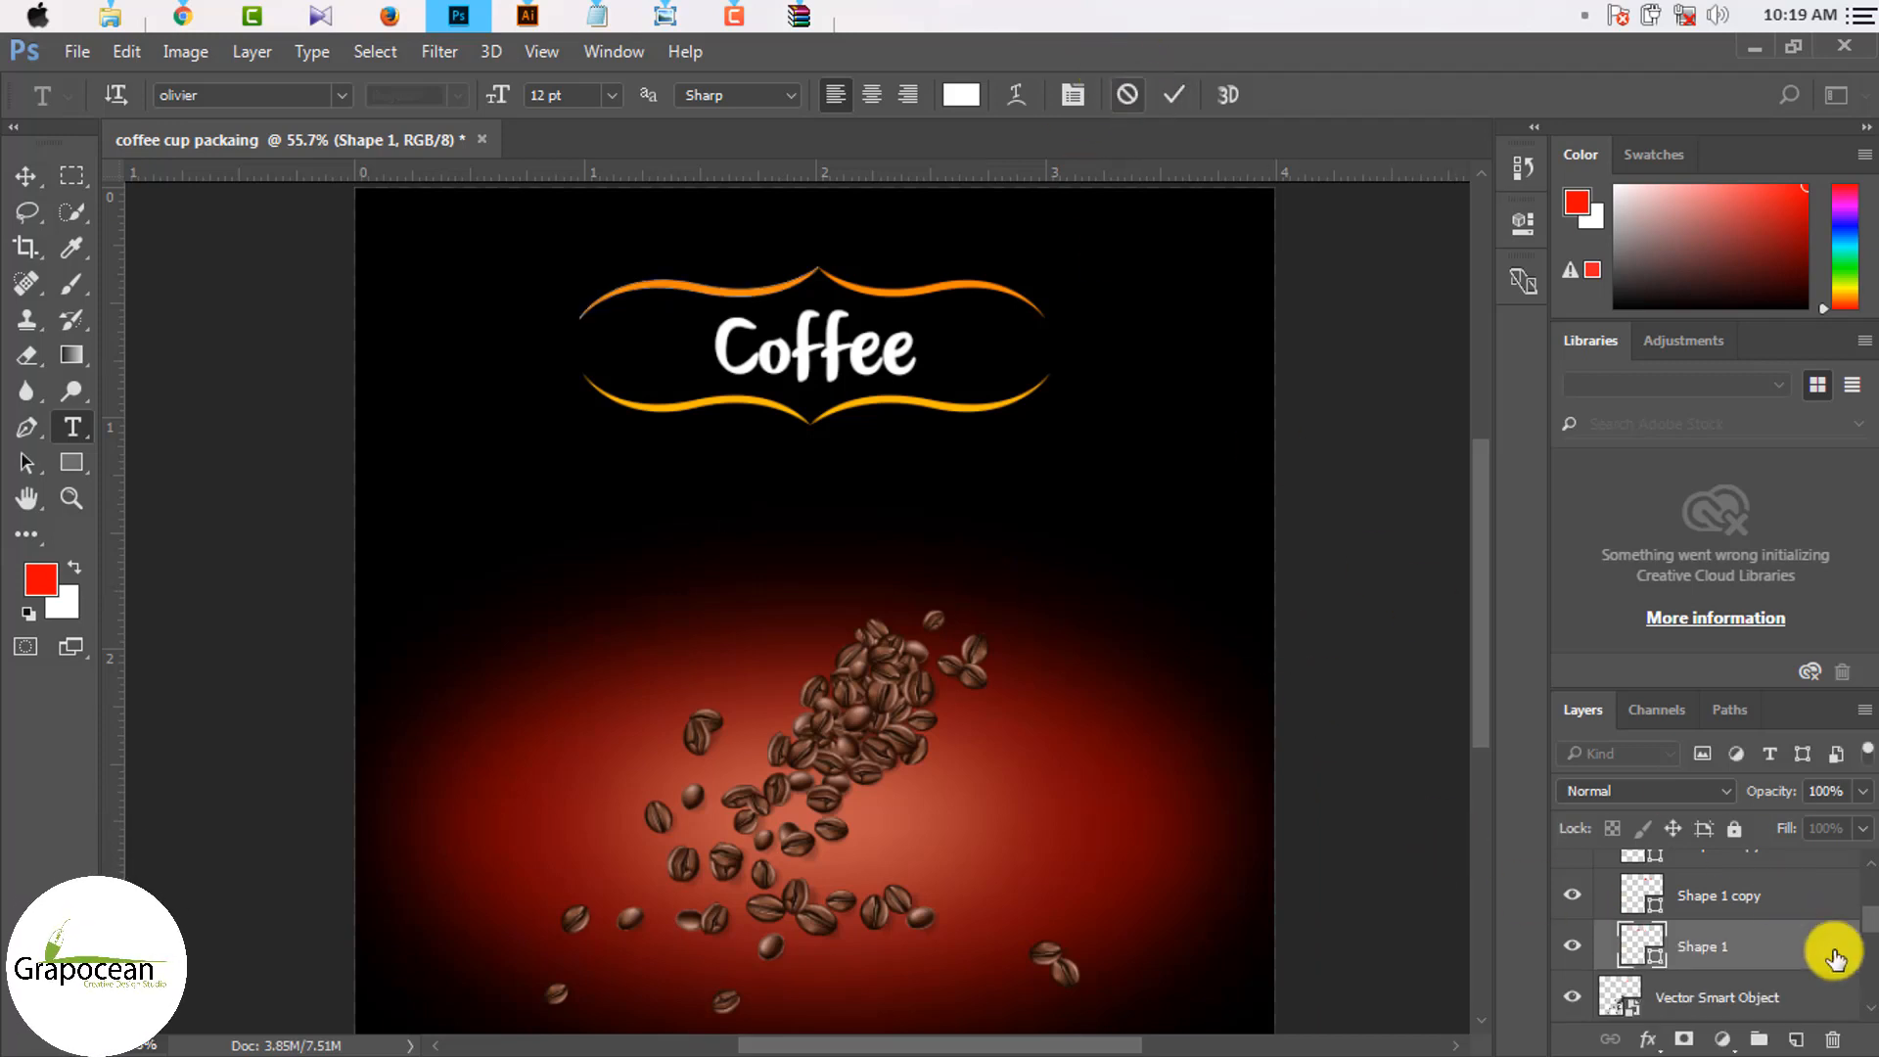
# Step: Add the text "Chocolate flavor" in white 12 pt olivier on a new layer above the Coffee layer, placed below the golden frame
pyautogui.scroll(3, 1811, 955)
pyautogui.scroll(2, 1704, 842)
pyautogui.click(1690, 880)
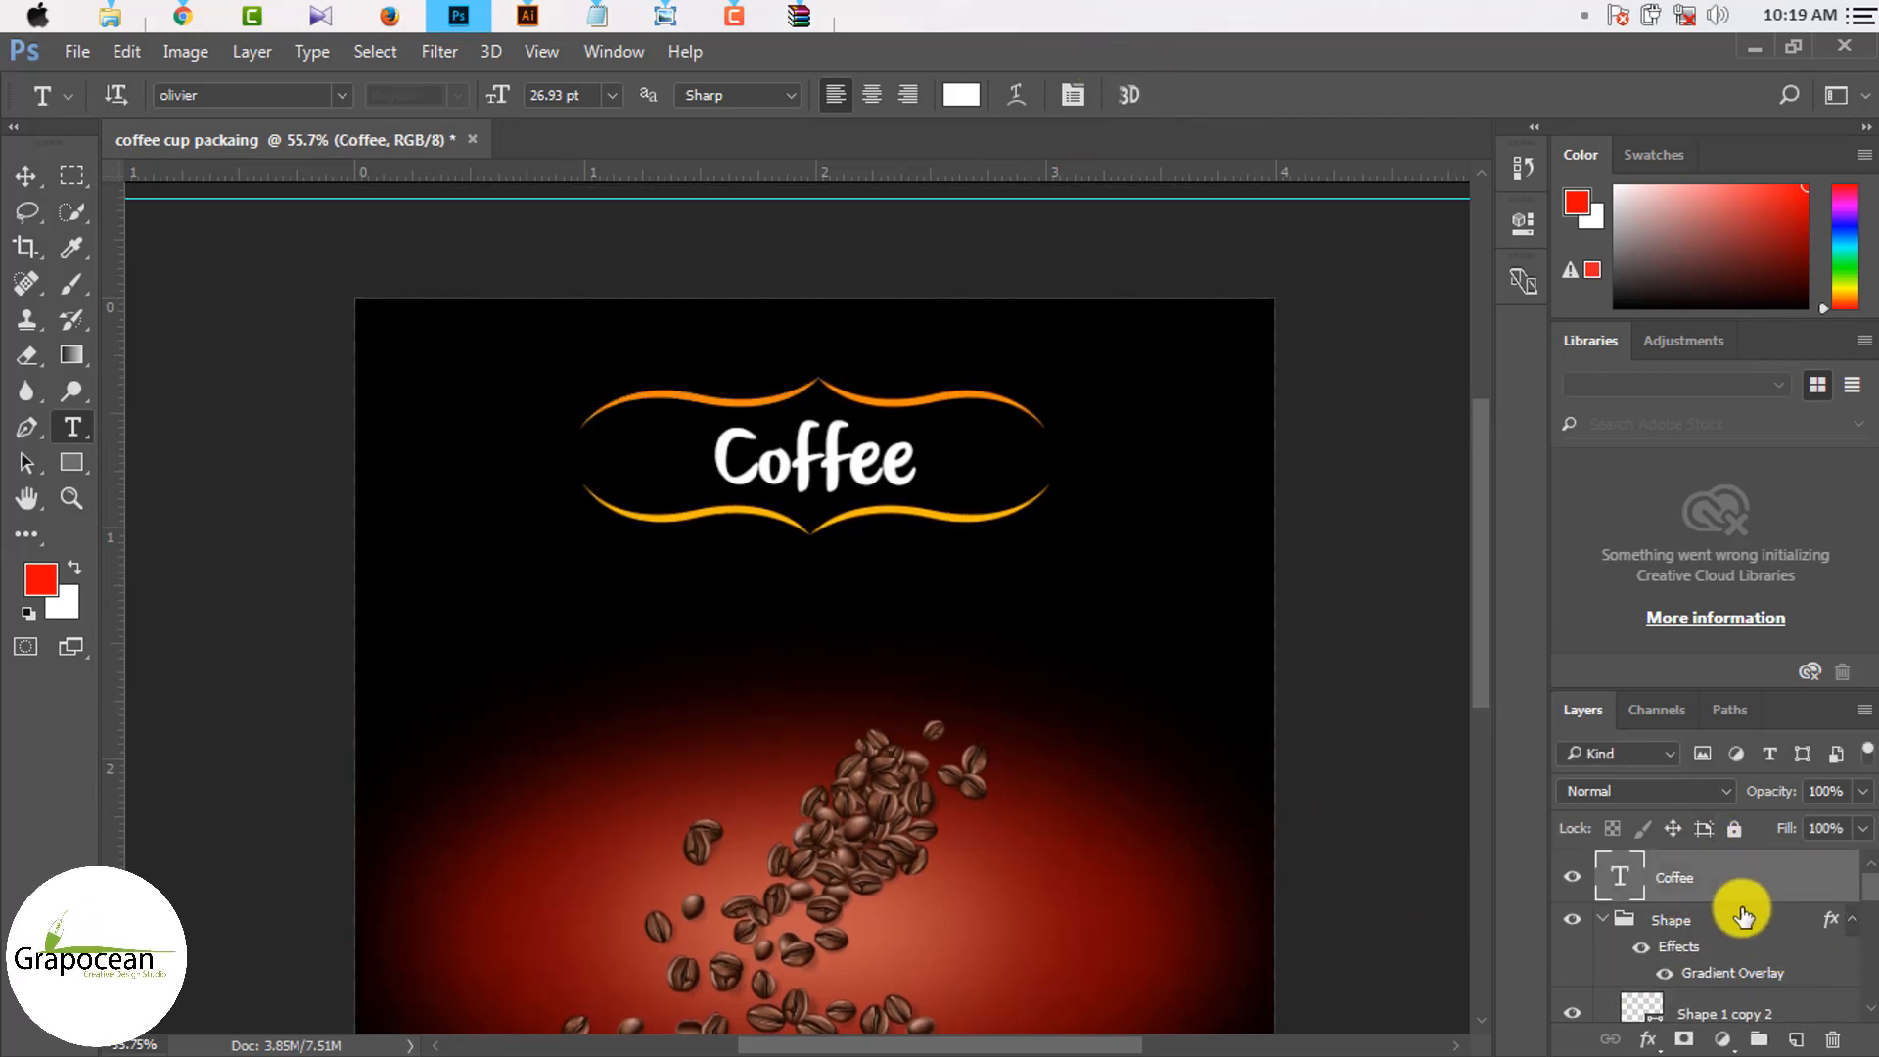
pyautogui.click(688, 613)
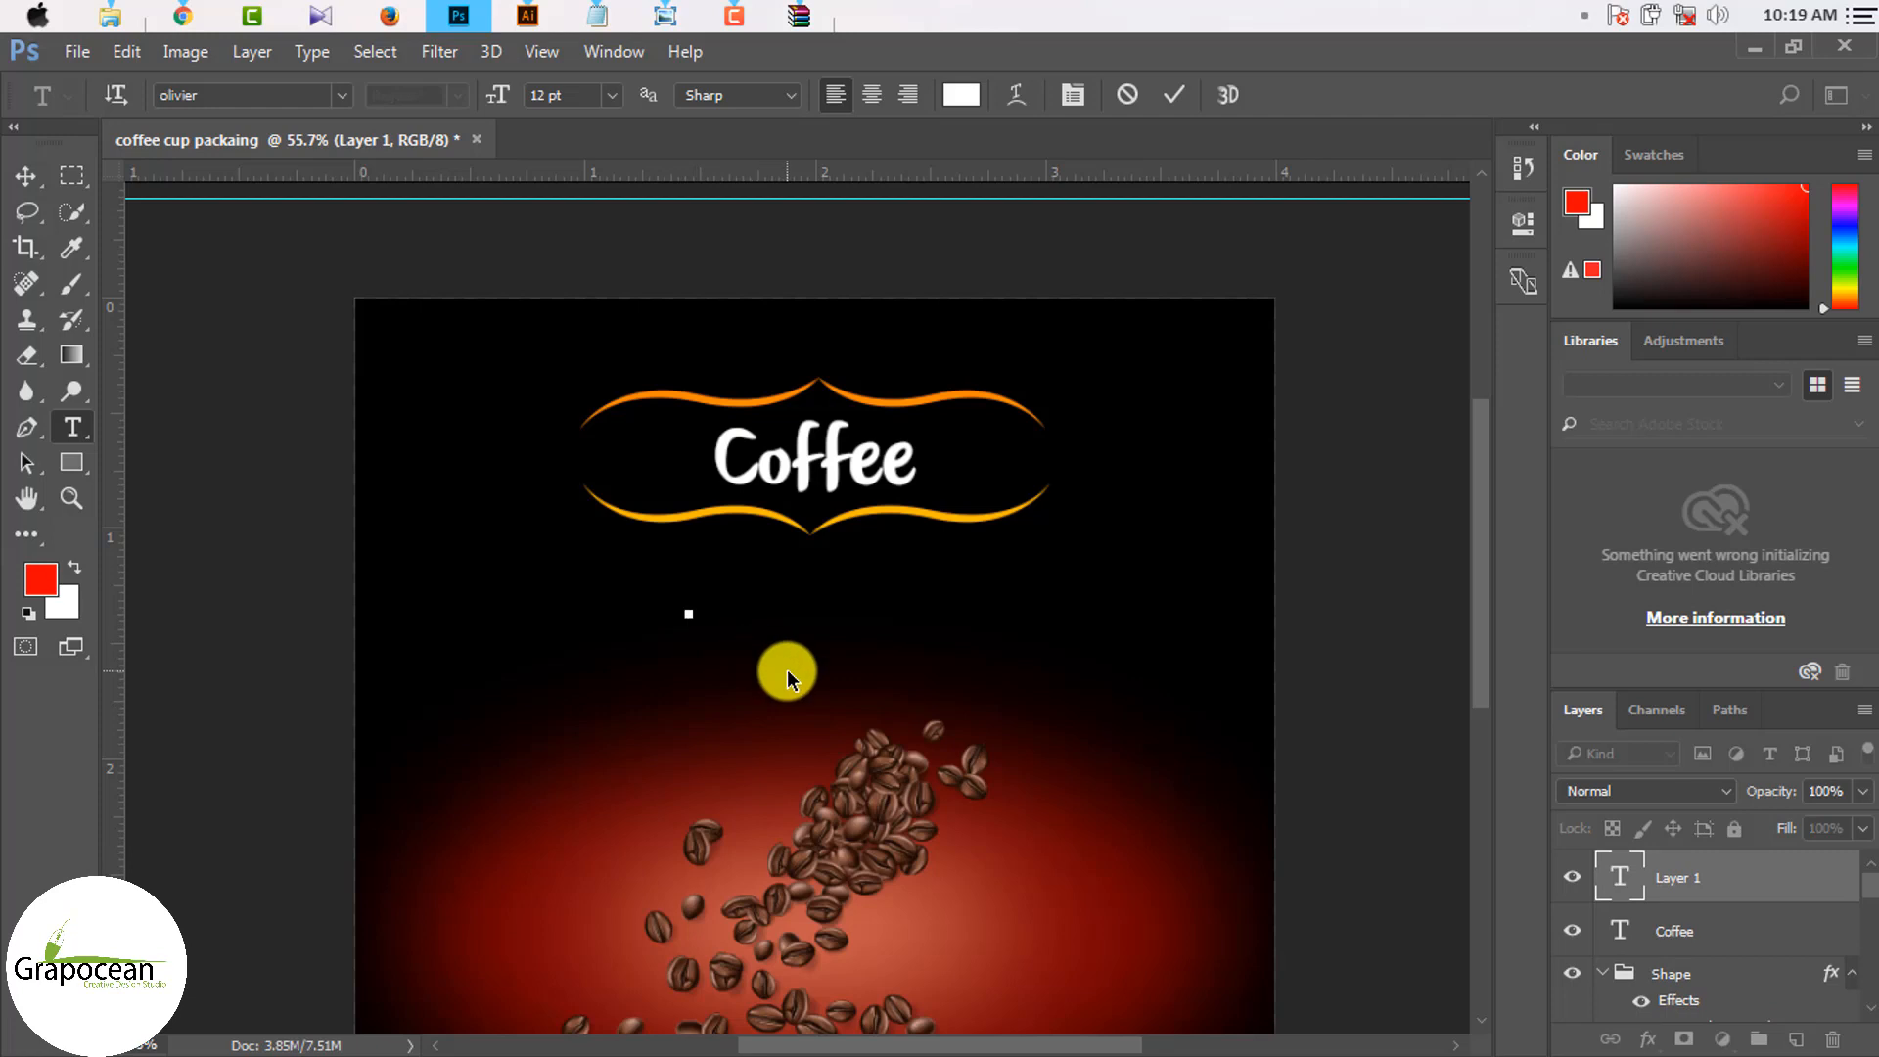
pyautogui.write('Chocola')
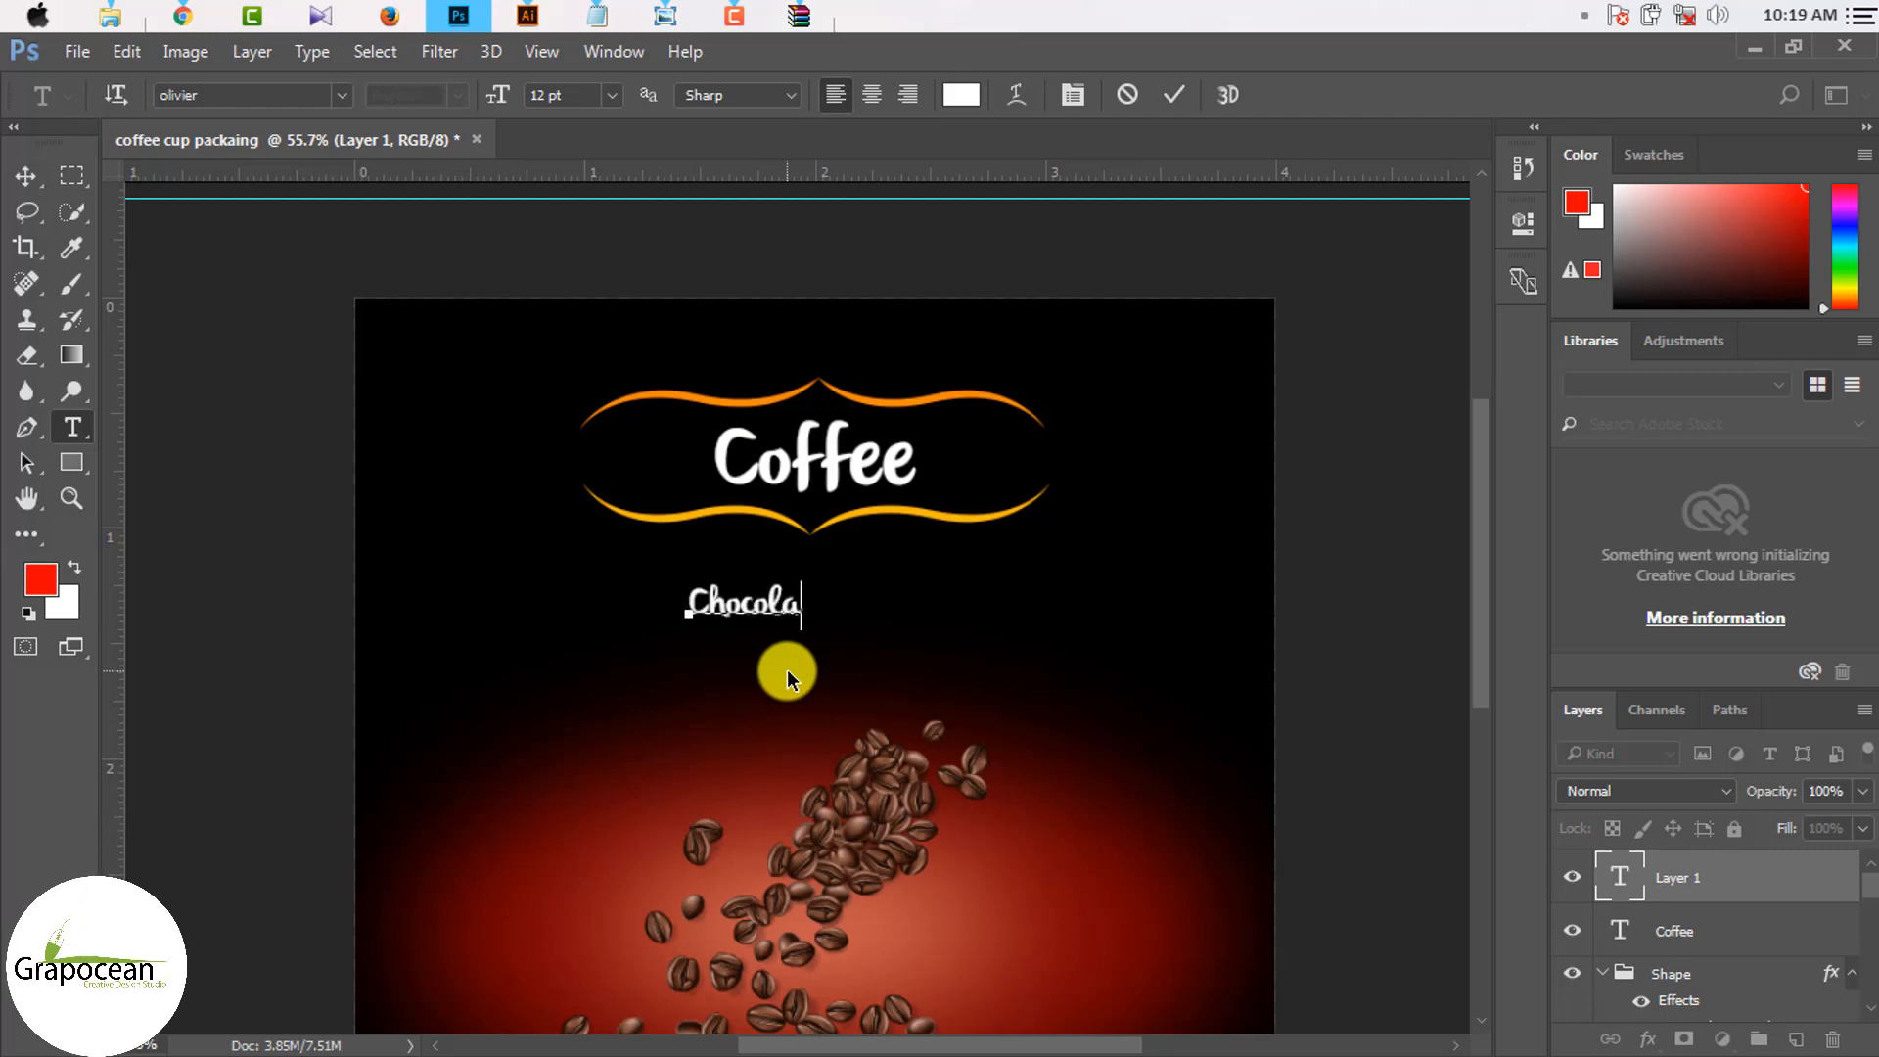
pyautogui.write('te fl')
pyautogui.press('BackSpace')
pyautogui.press('BackSpace')
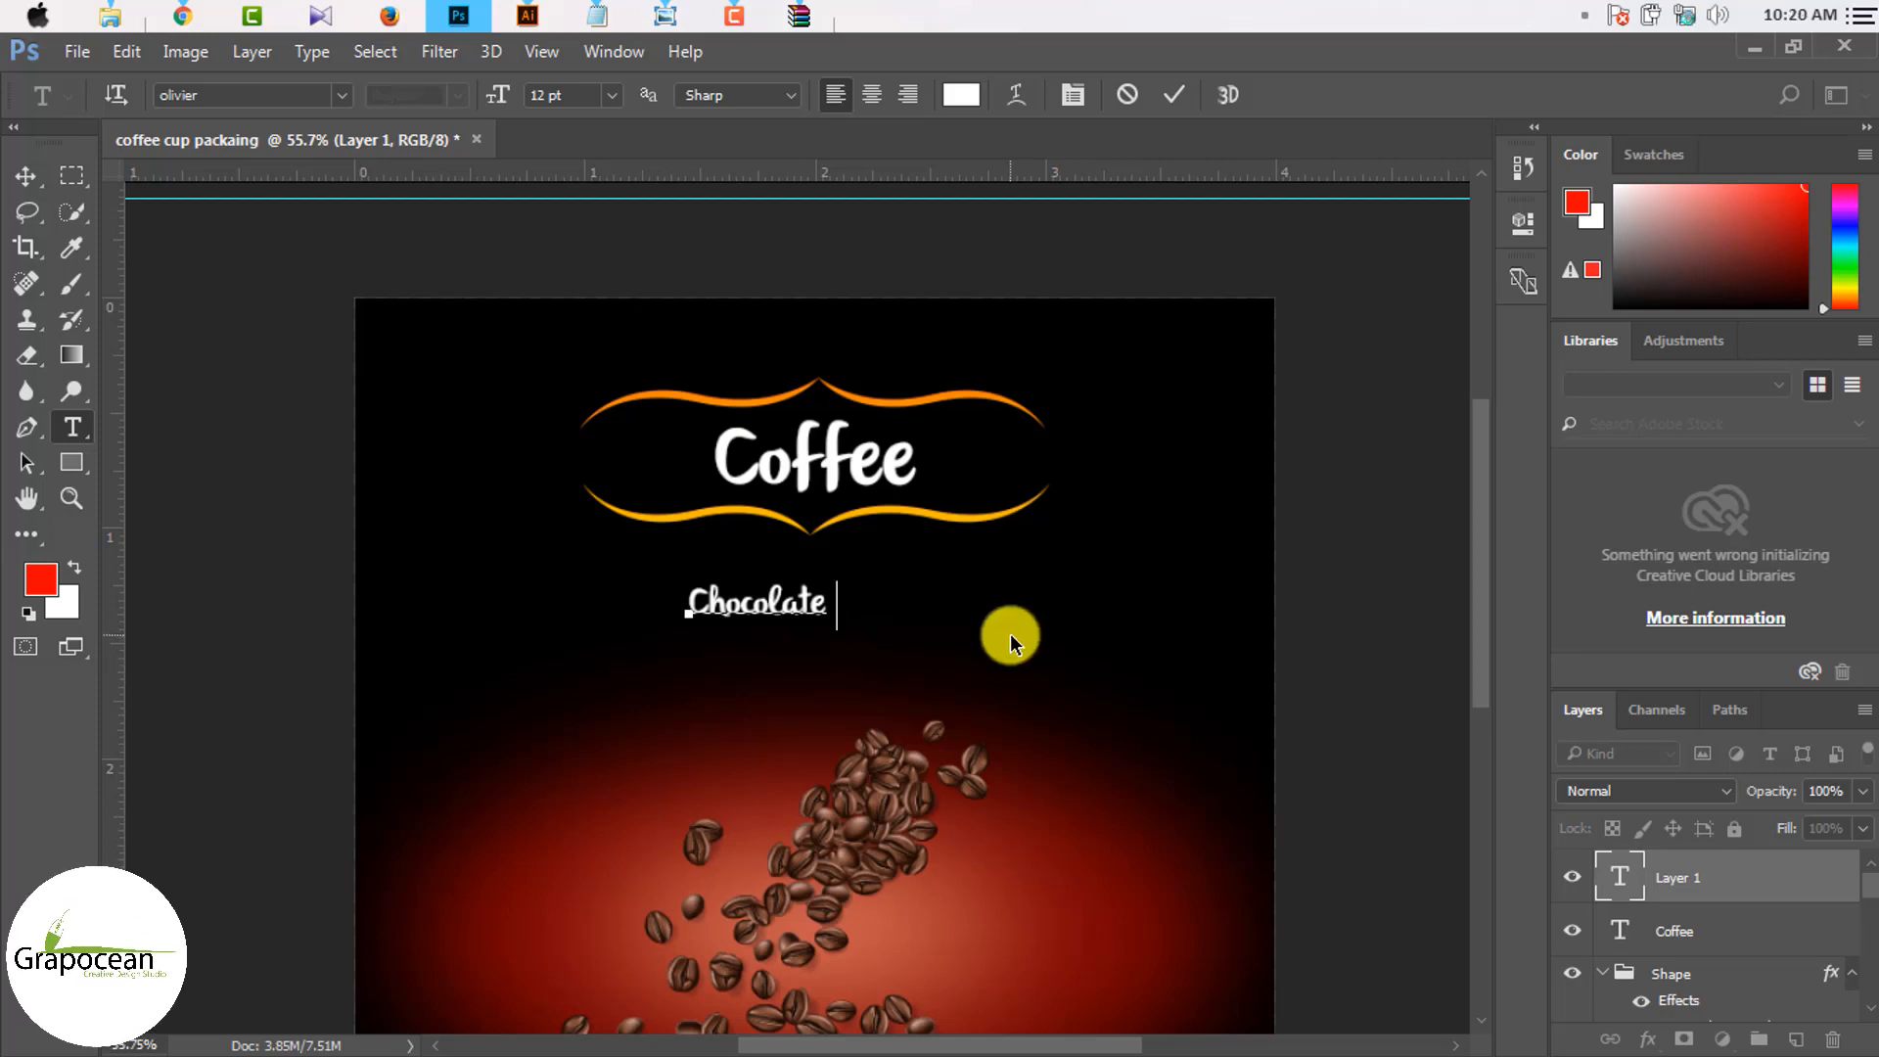
pyautogui.write('fla')
pyautogui.press('Left')
pyautogui.press('Left')
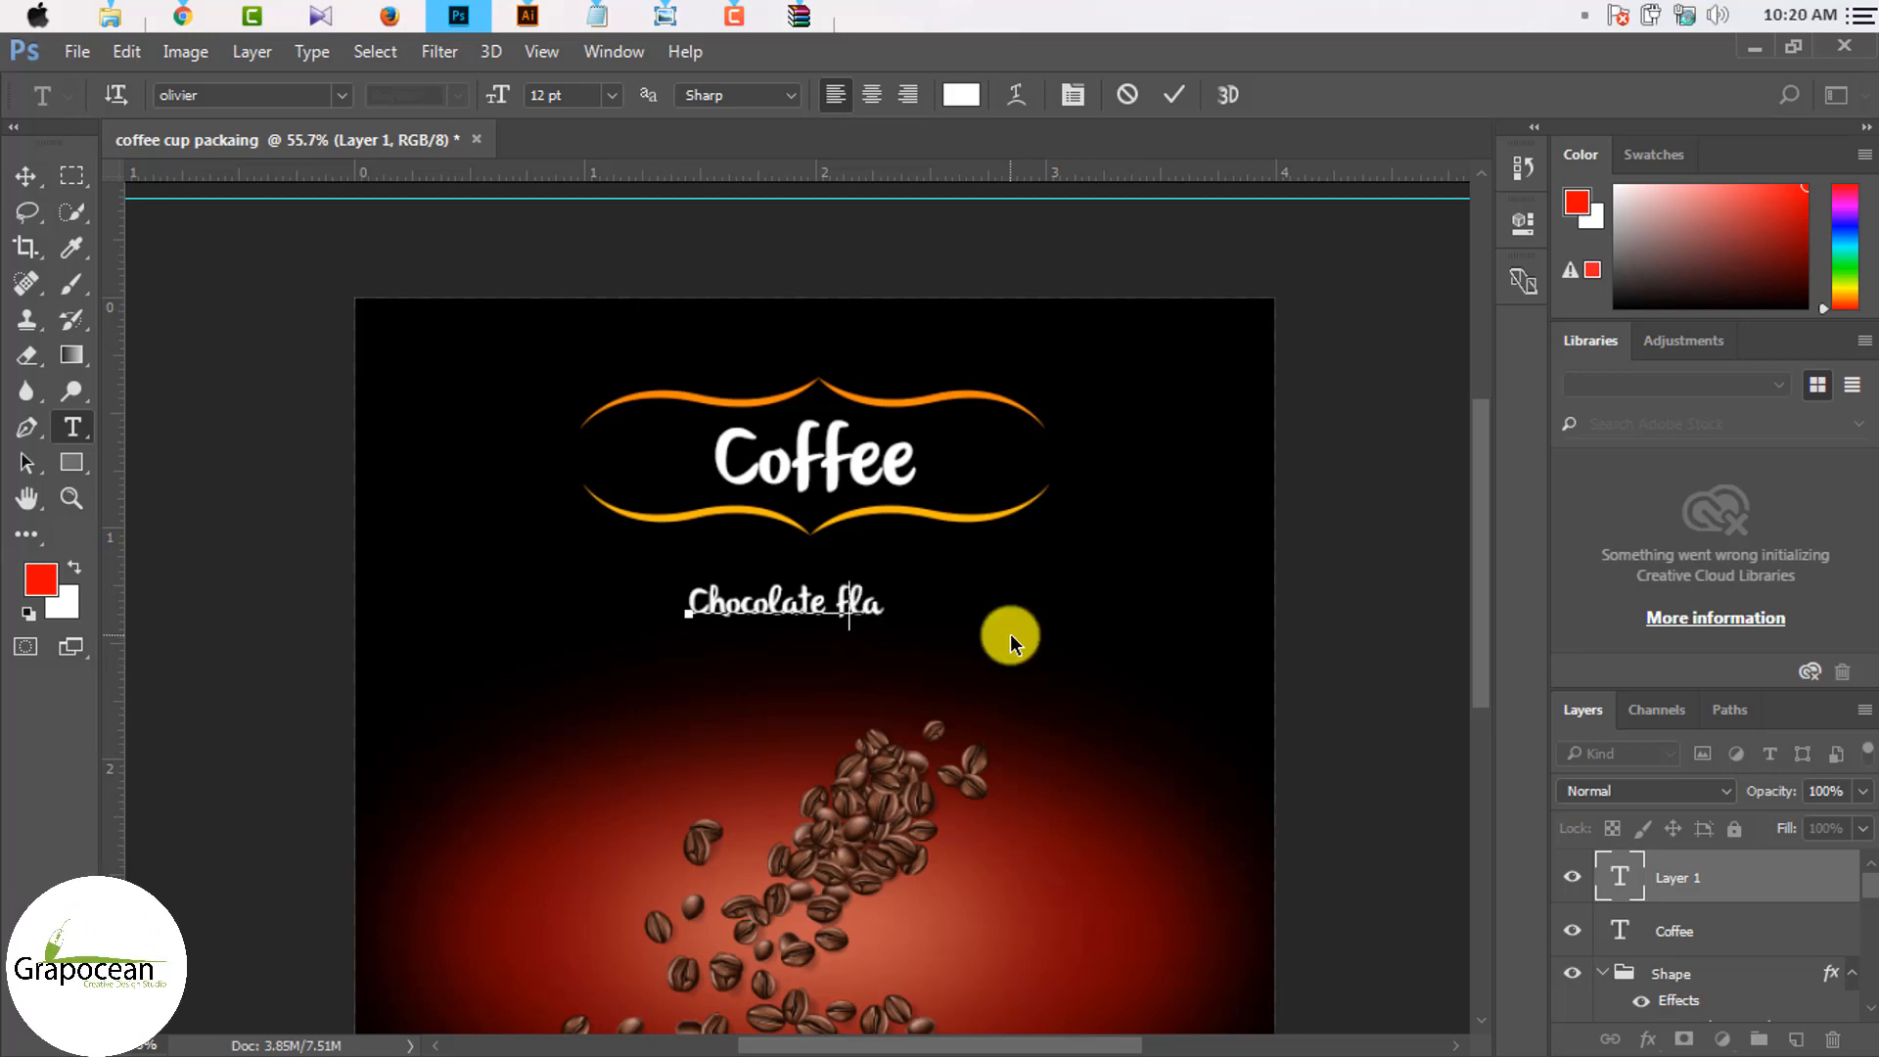
pyautogui.press('Delete')
pyautogui.press('Delete')
pyautogui.write('lavo')
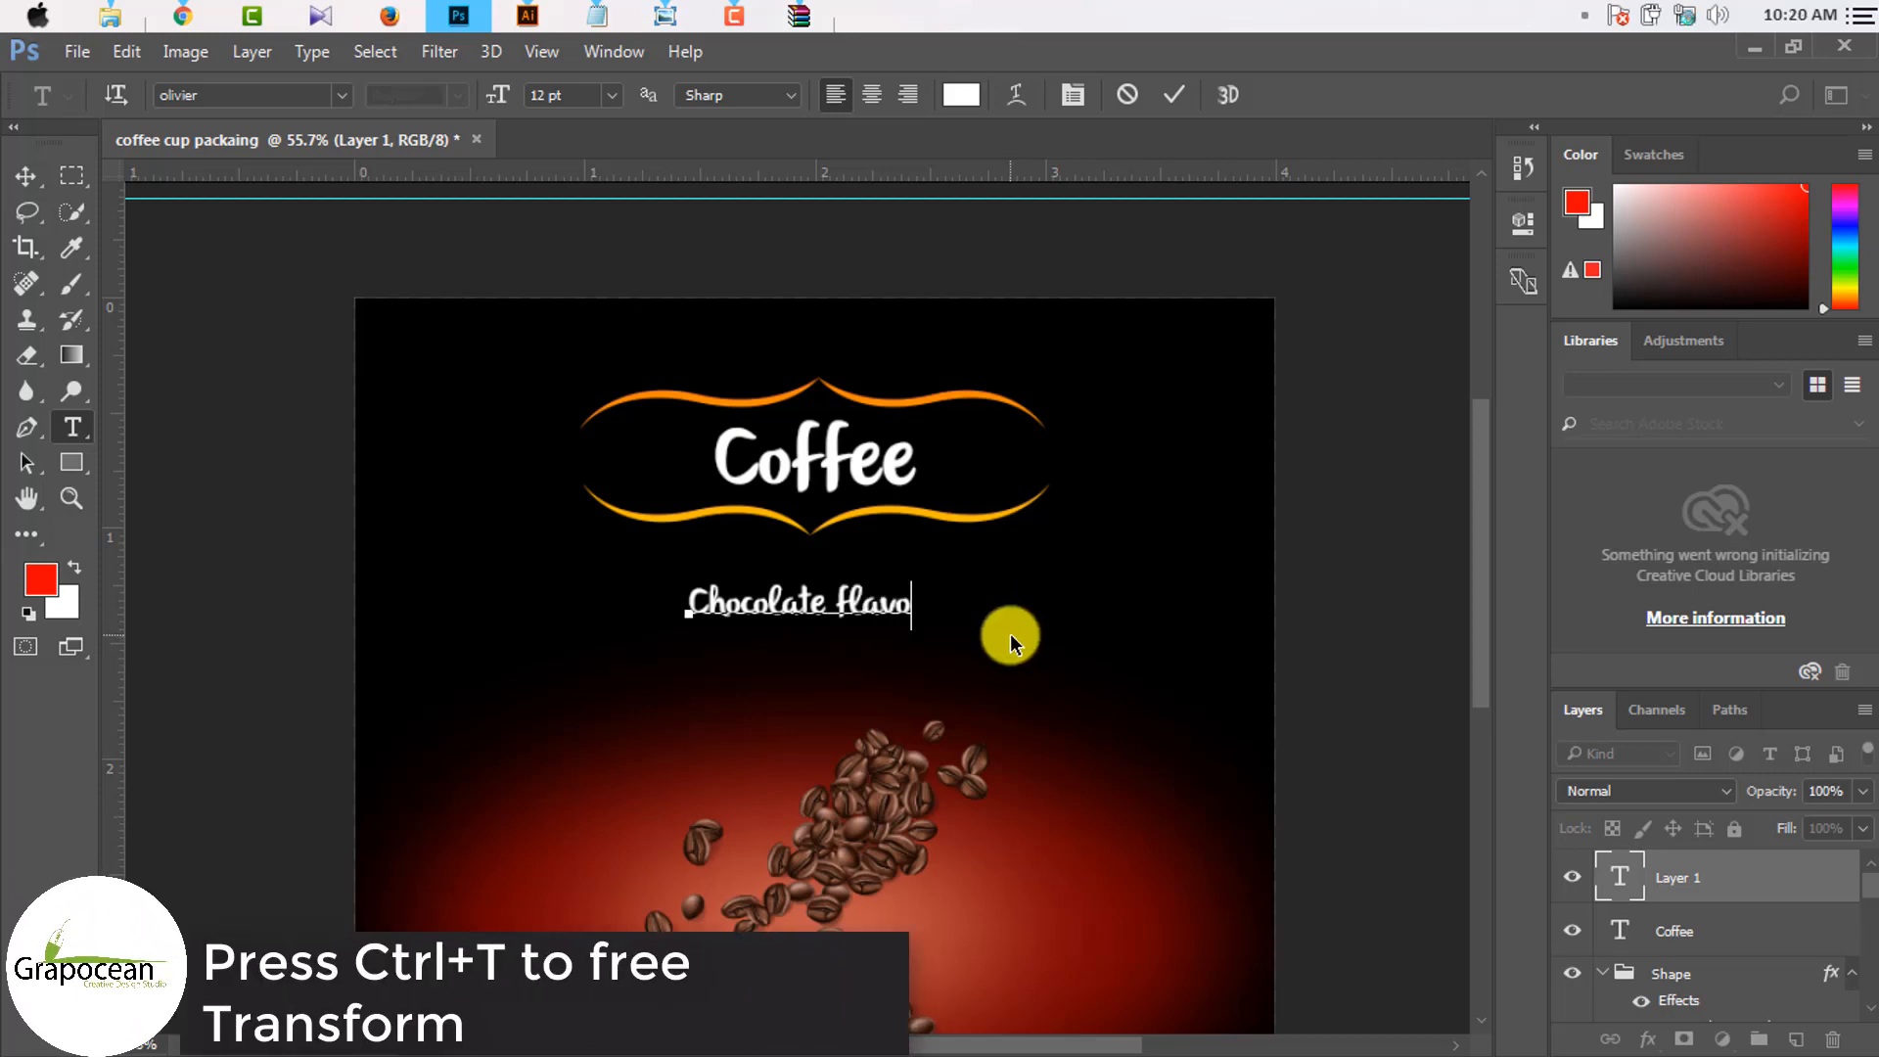
pyautogui.write('r')
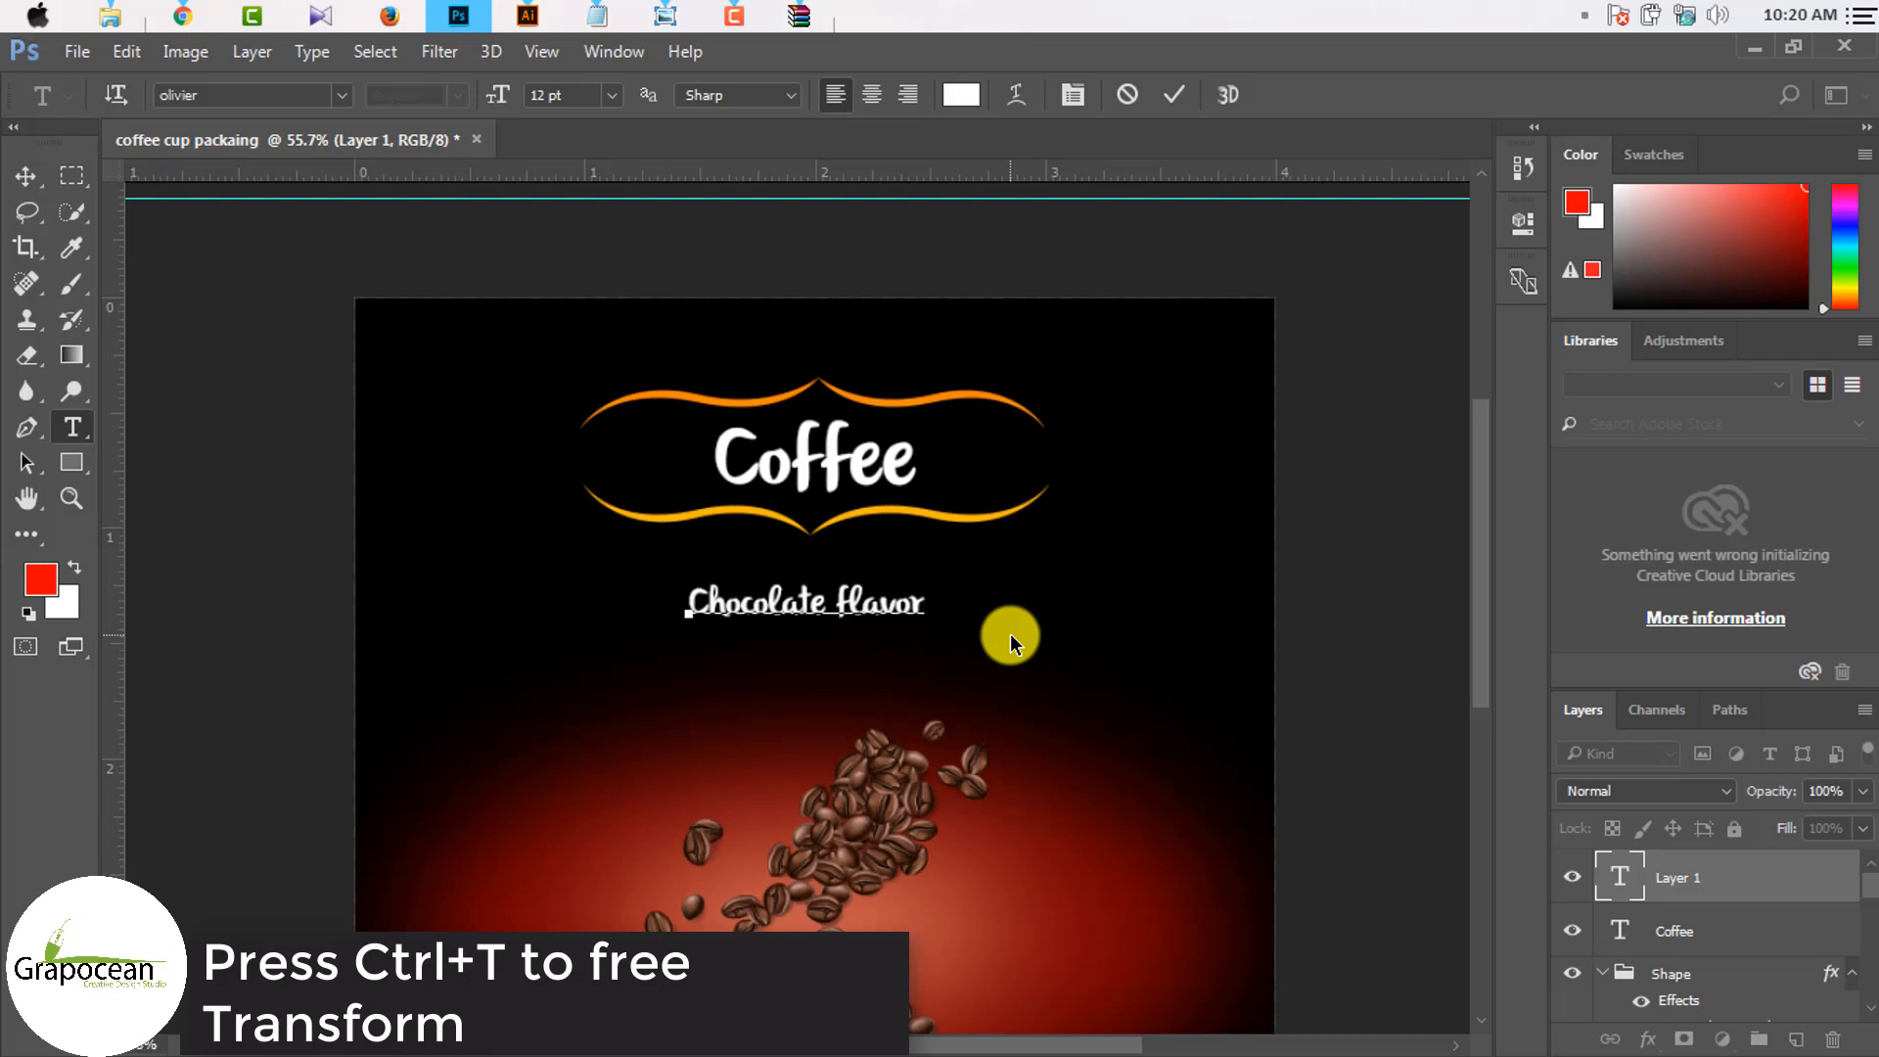
pyautogui.click(24, 181)
# Step: Reposition the Chocolate flavor text so it sits centred below the golden frame, midway to the coffee beans
pyautogui.scroll(2, 861, 664)
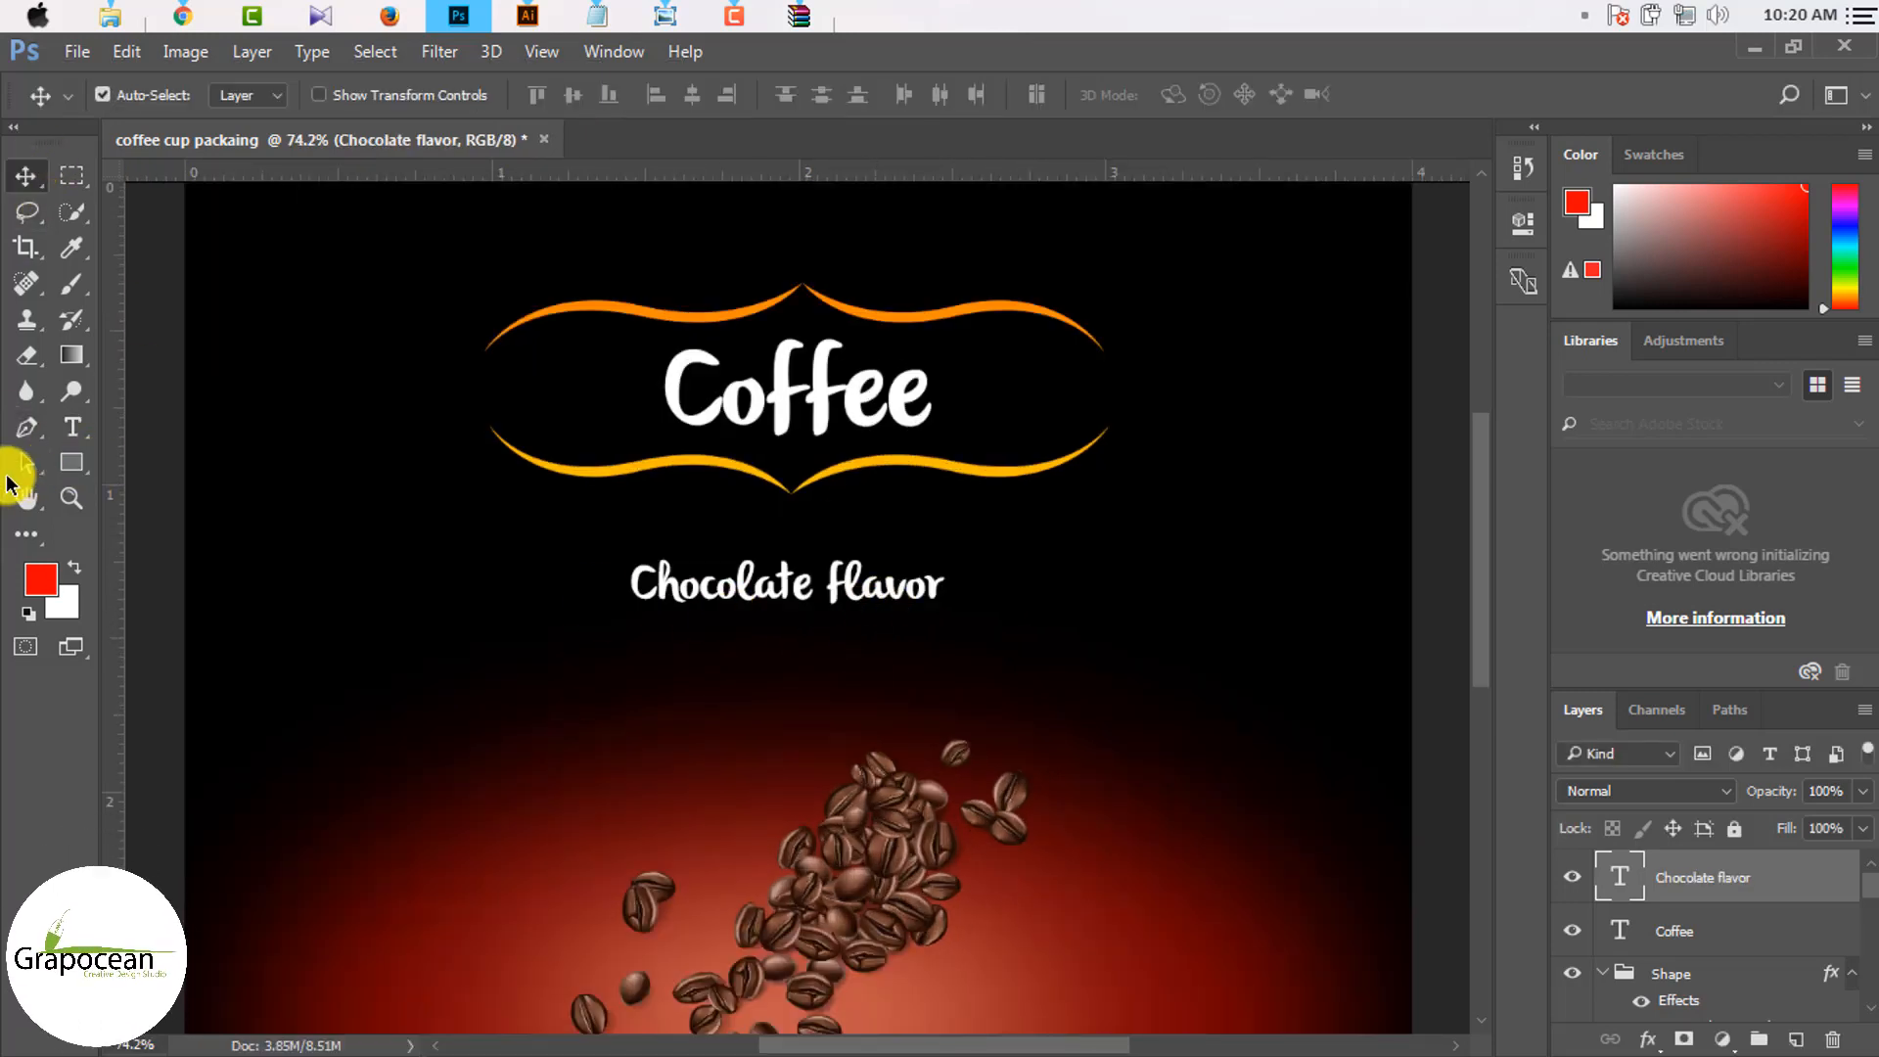
pyautogui.scroll(-2, 947, 546)
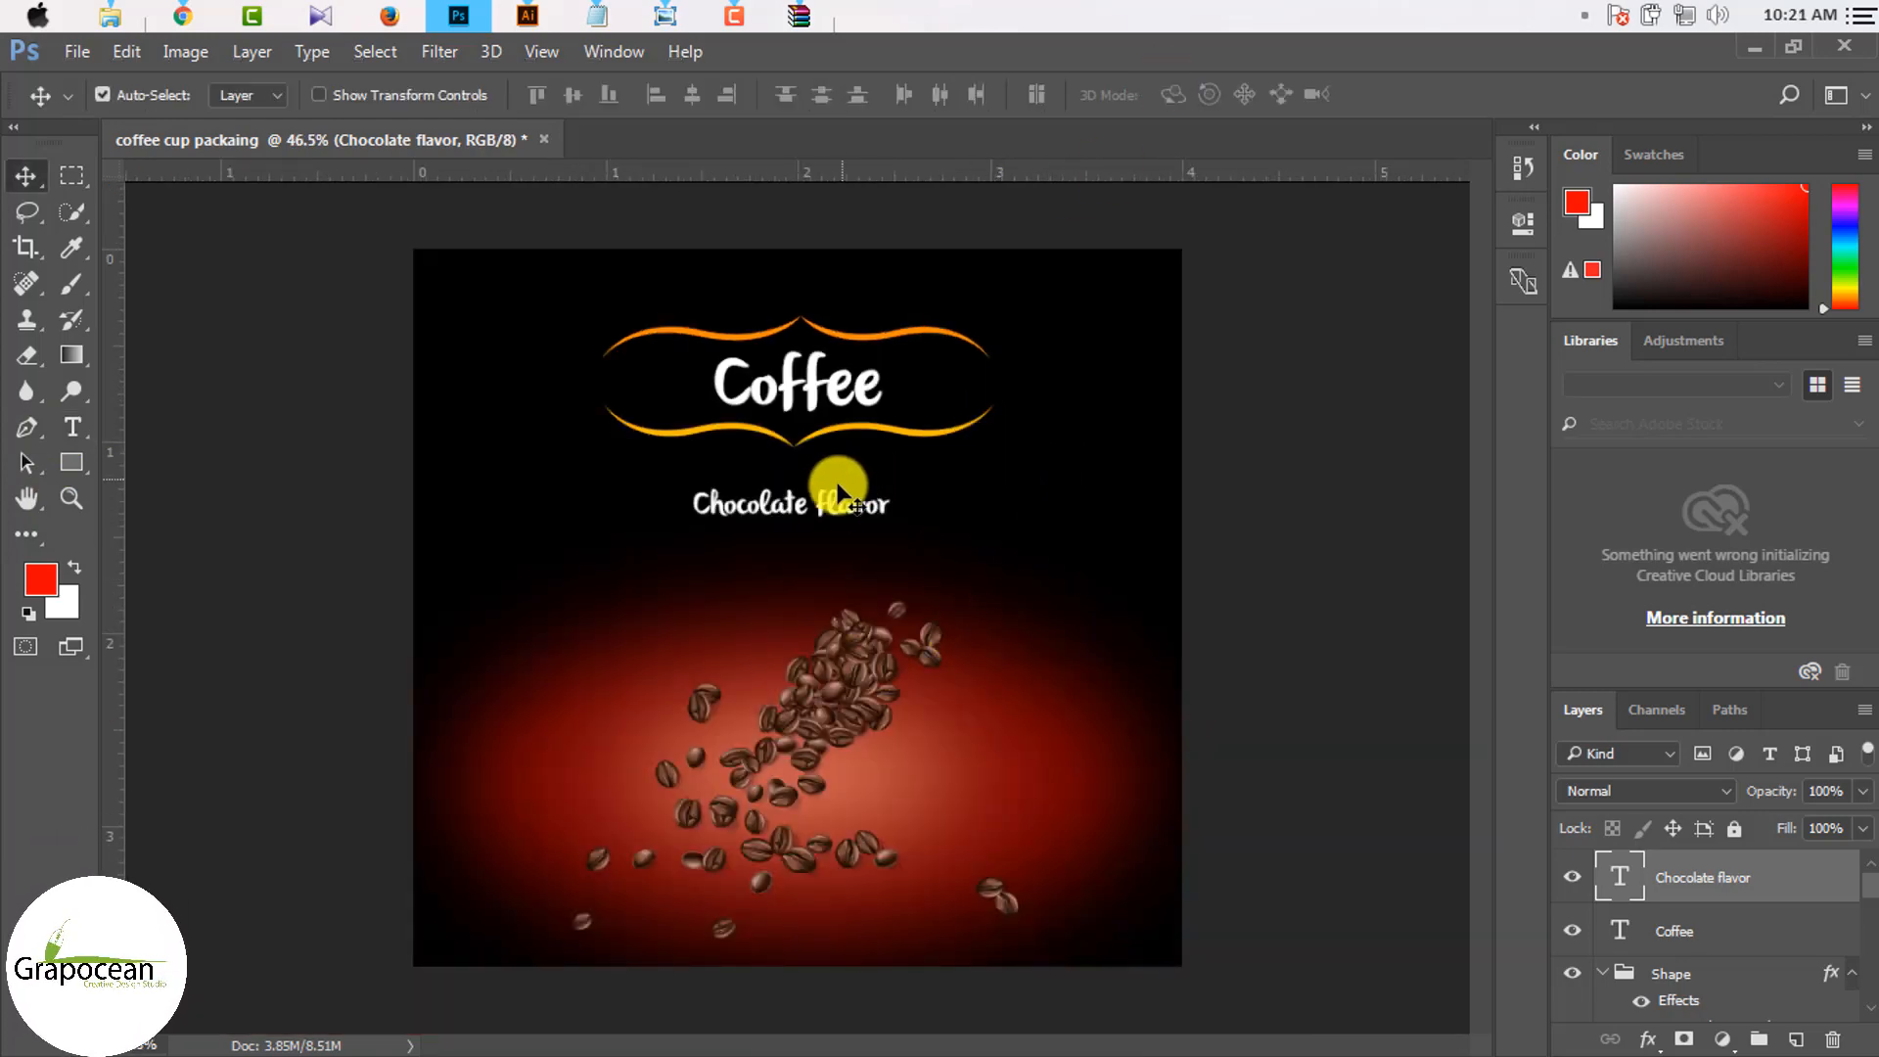
pyautogui.scroll(2, 830, 509)
pyautogui.scroll(2, 830, 509)
pyautogui.moveTo(822, 490)
pyautogui.mouseDown()
pyautogui.moveTo(826, 472)
pyautogui.moveTo(818, 486)
pyautogui.mouseUp()
pyautogui.scroll(-3, 1007, 550)
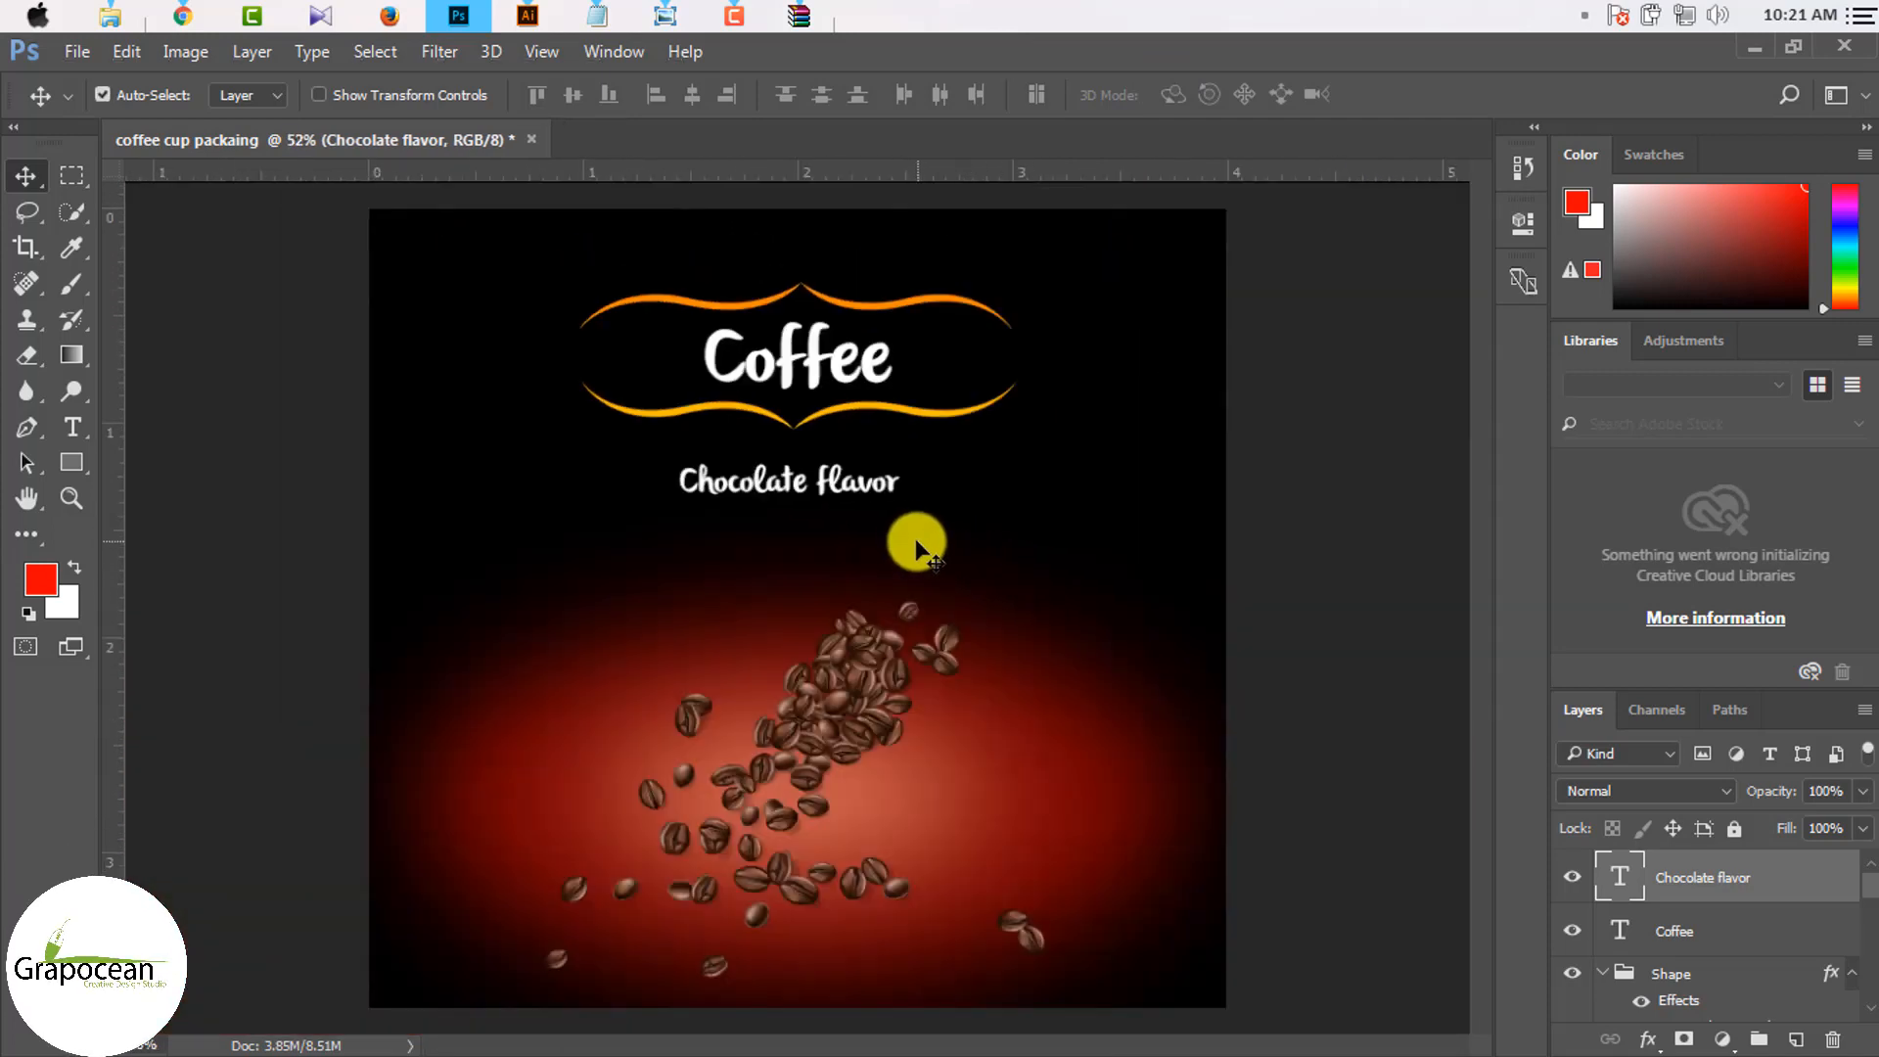
pyautogui.moveTo(853, 493)
pyautogui.mouseDown()
pyautogui.moveTo(852, 520)
pyautogui.moveTo(854, 500)
pyautogui.mouseUp()
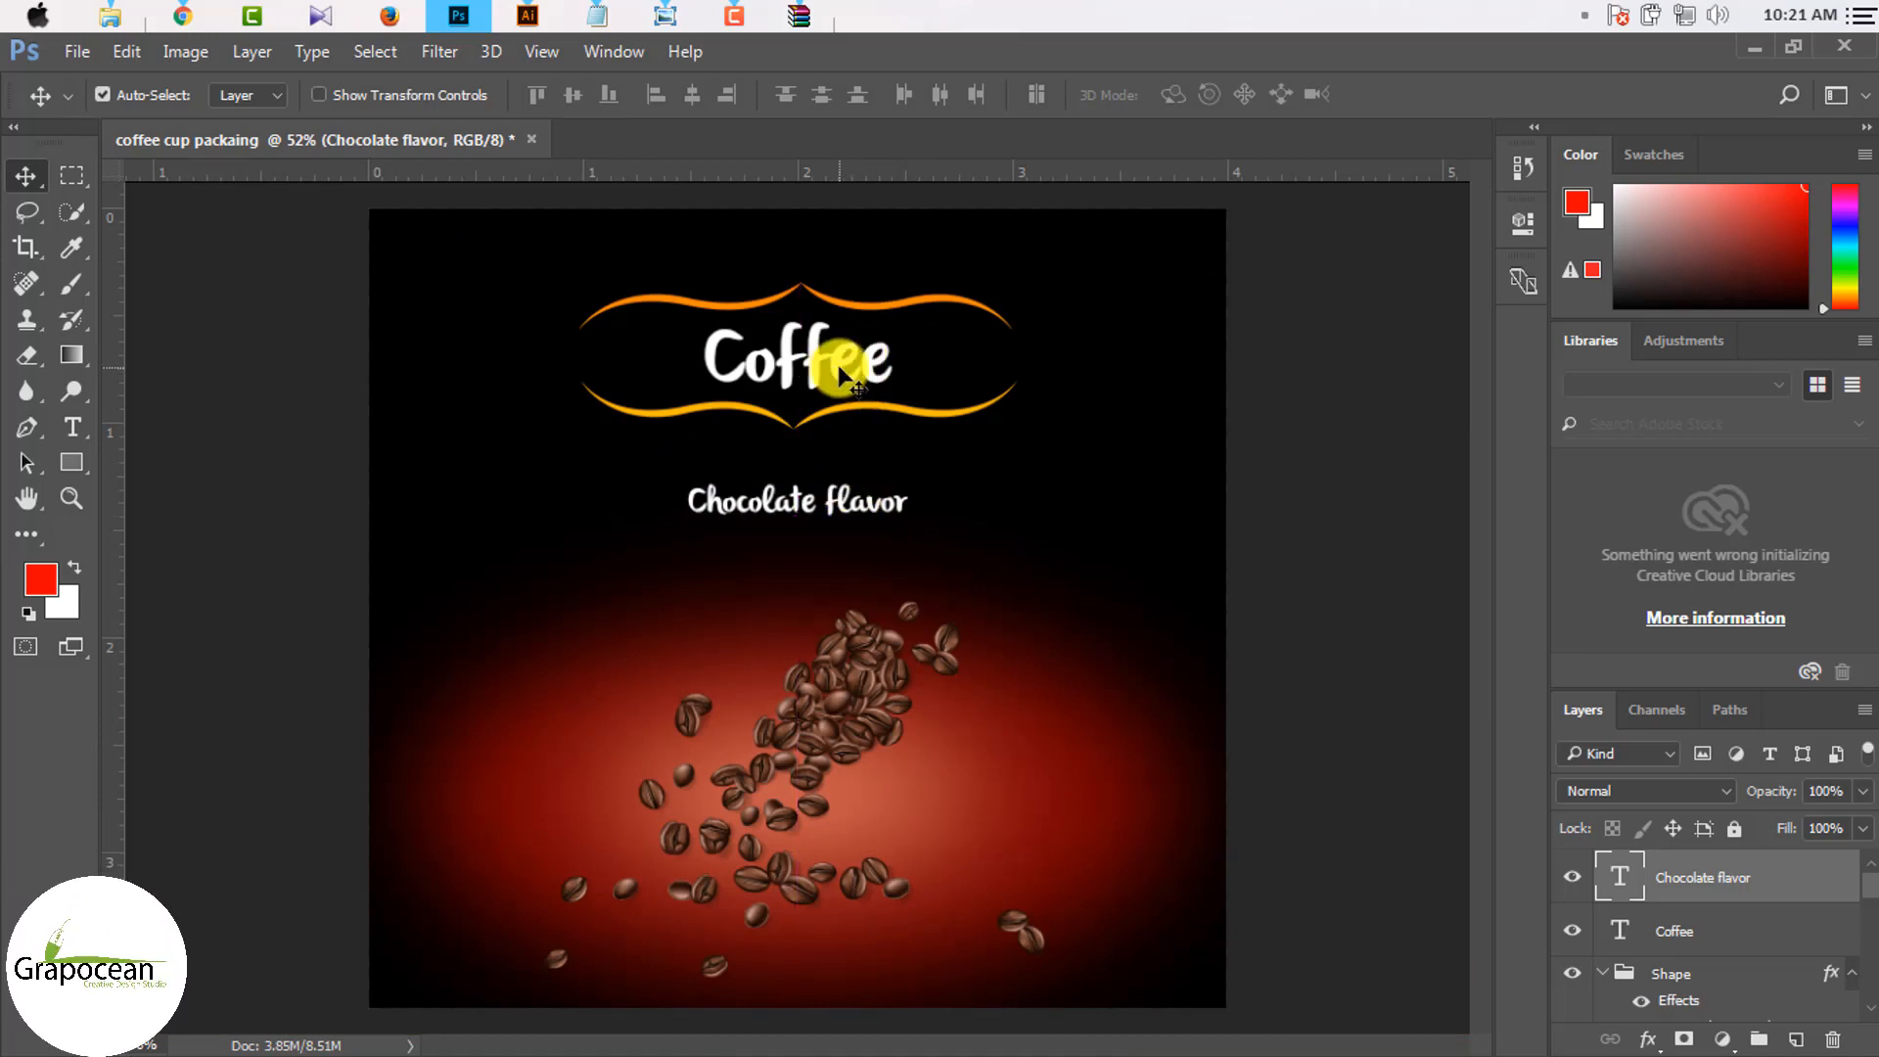
# Step: Enlarge the golden frame in the Shape group evenly about its centre so it sits wider around the Coffee text
pyautogui.click(868, 386)
pyautogui.scroll(-5, 1677, 900)
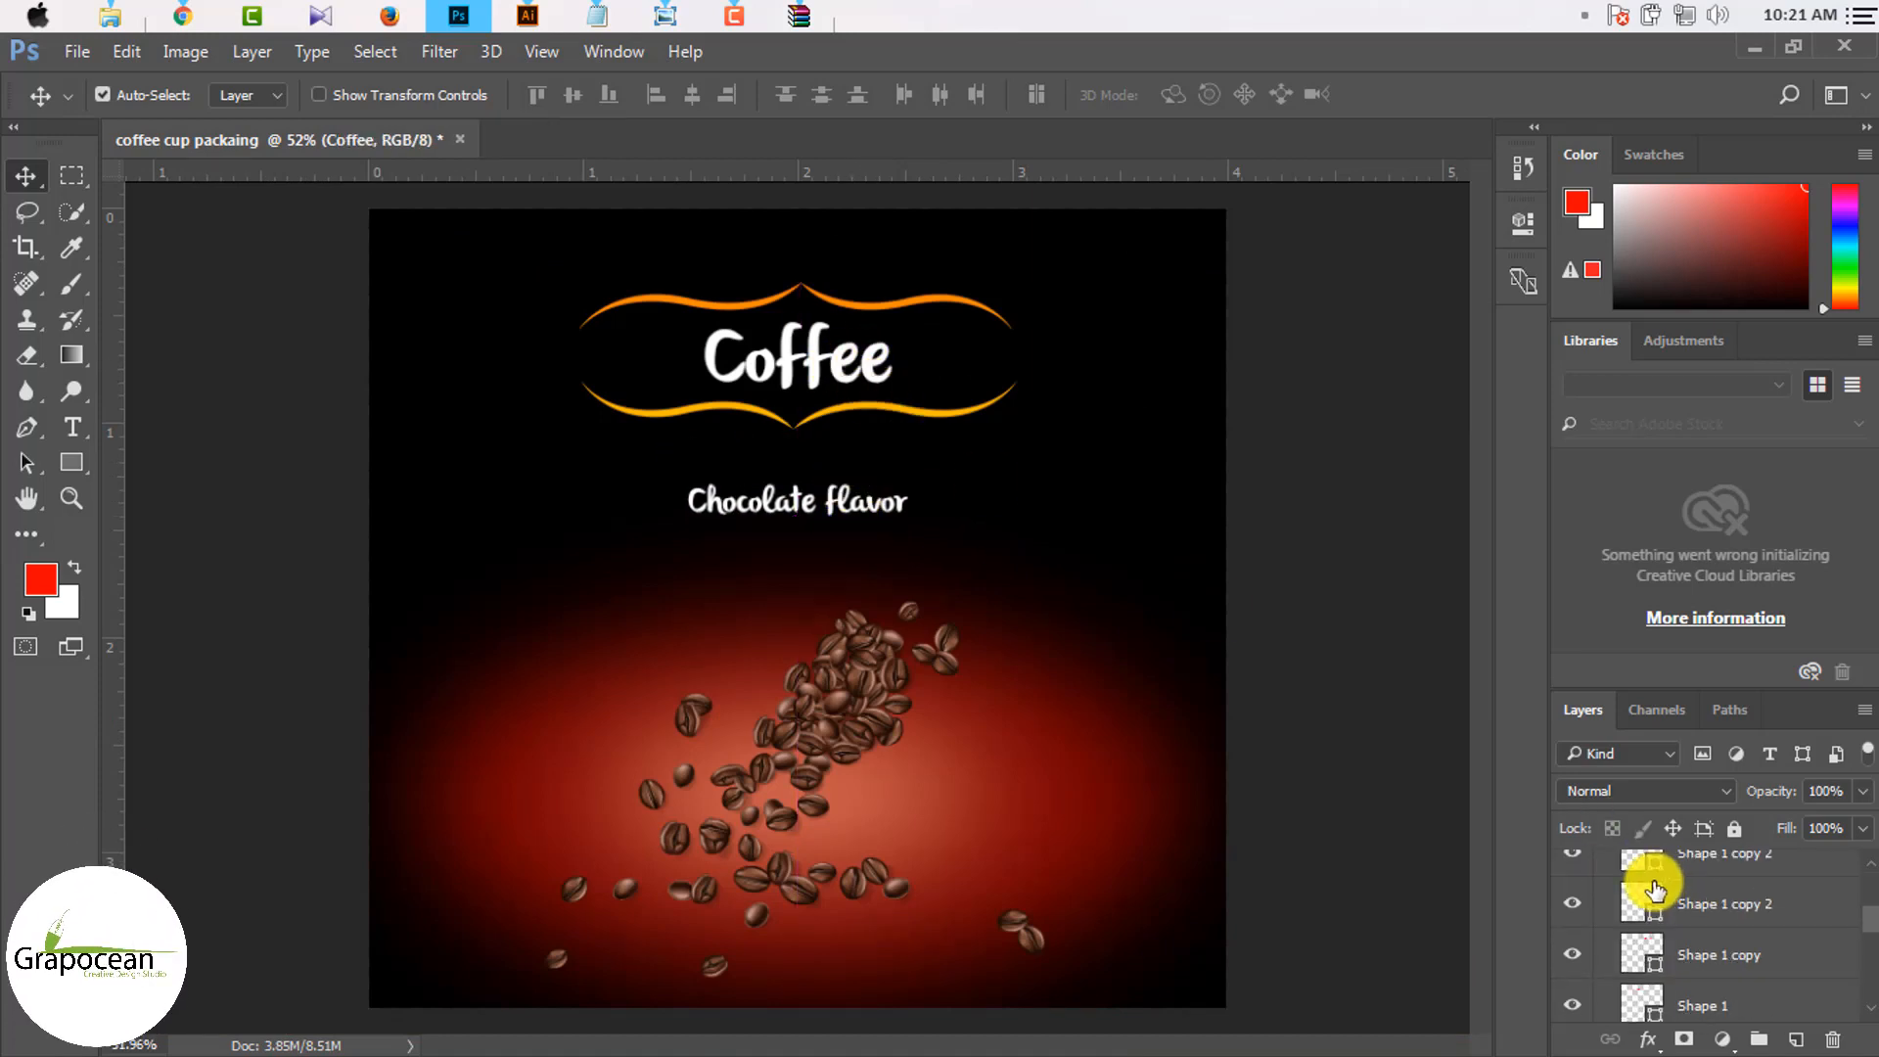
pyautogui.scroll(5, 1620, 969)
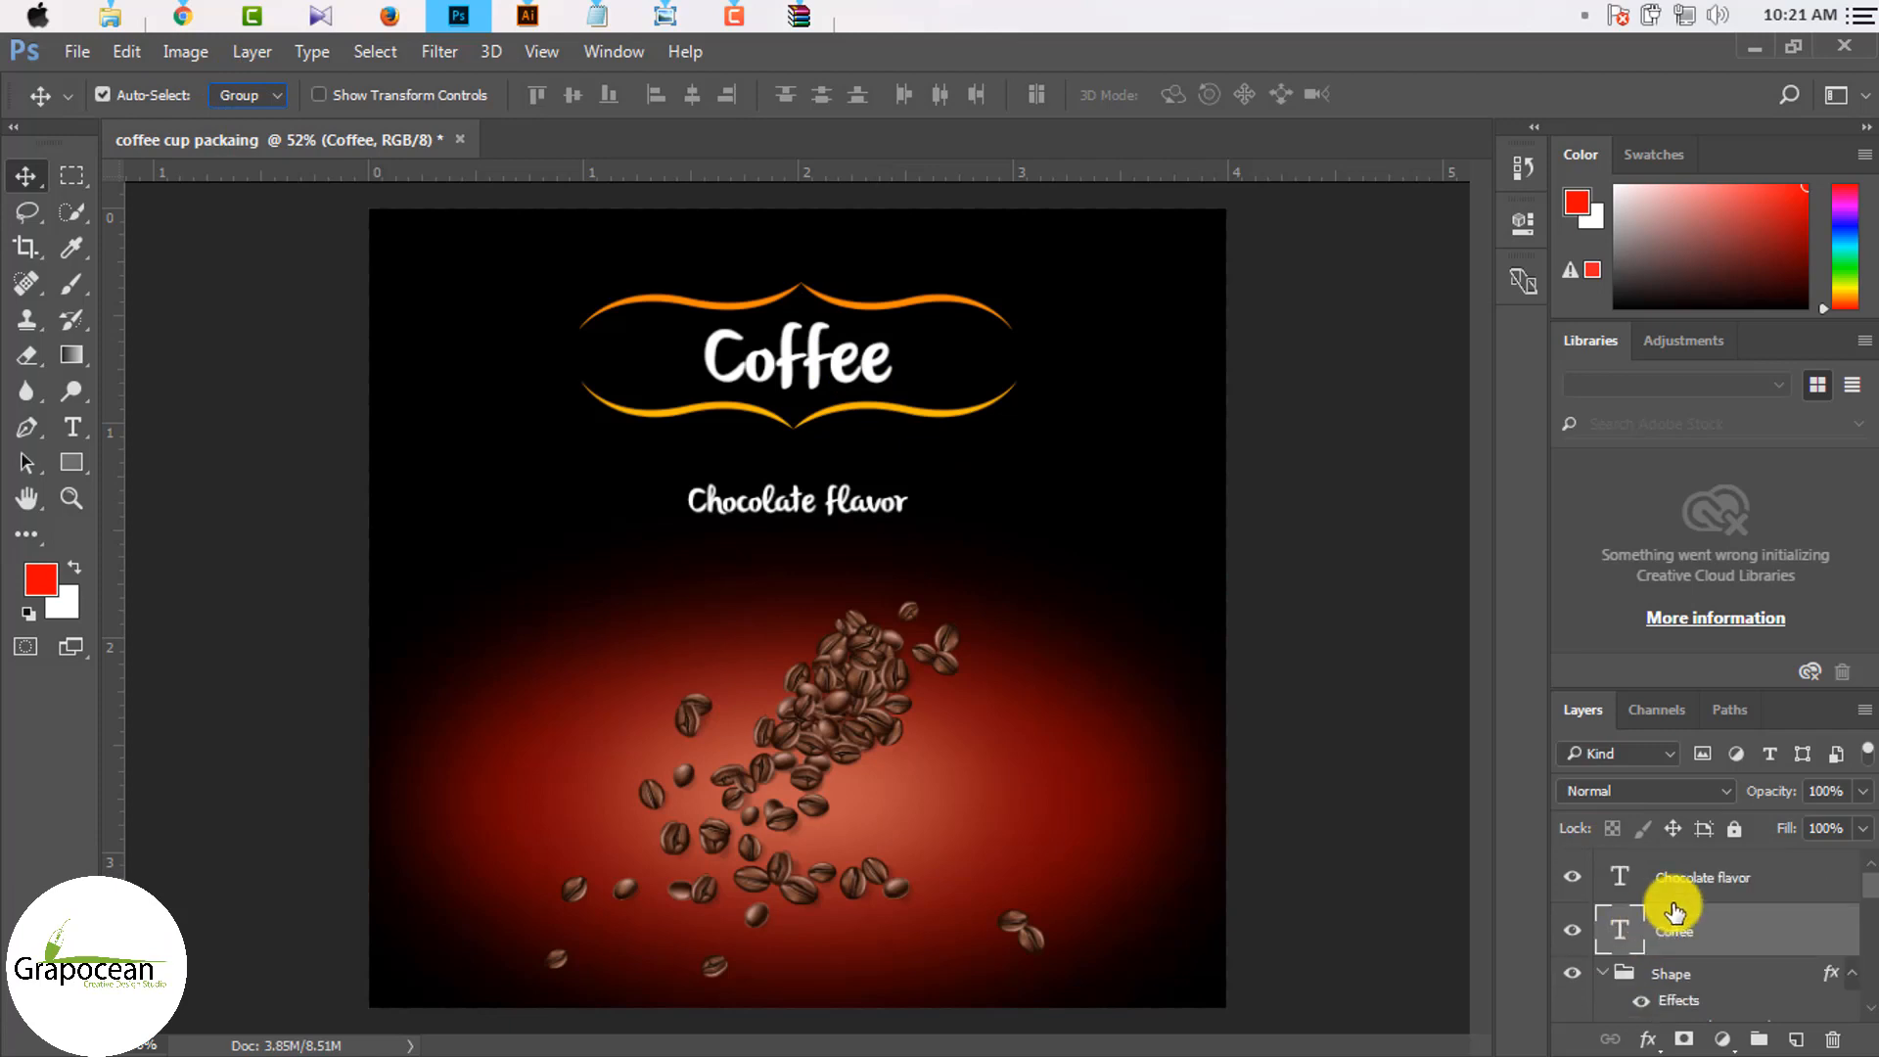
pyautogui.click(1673, 974)
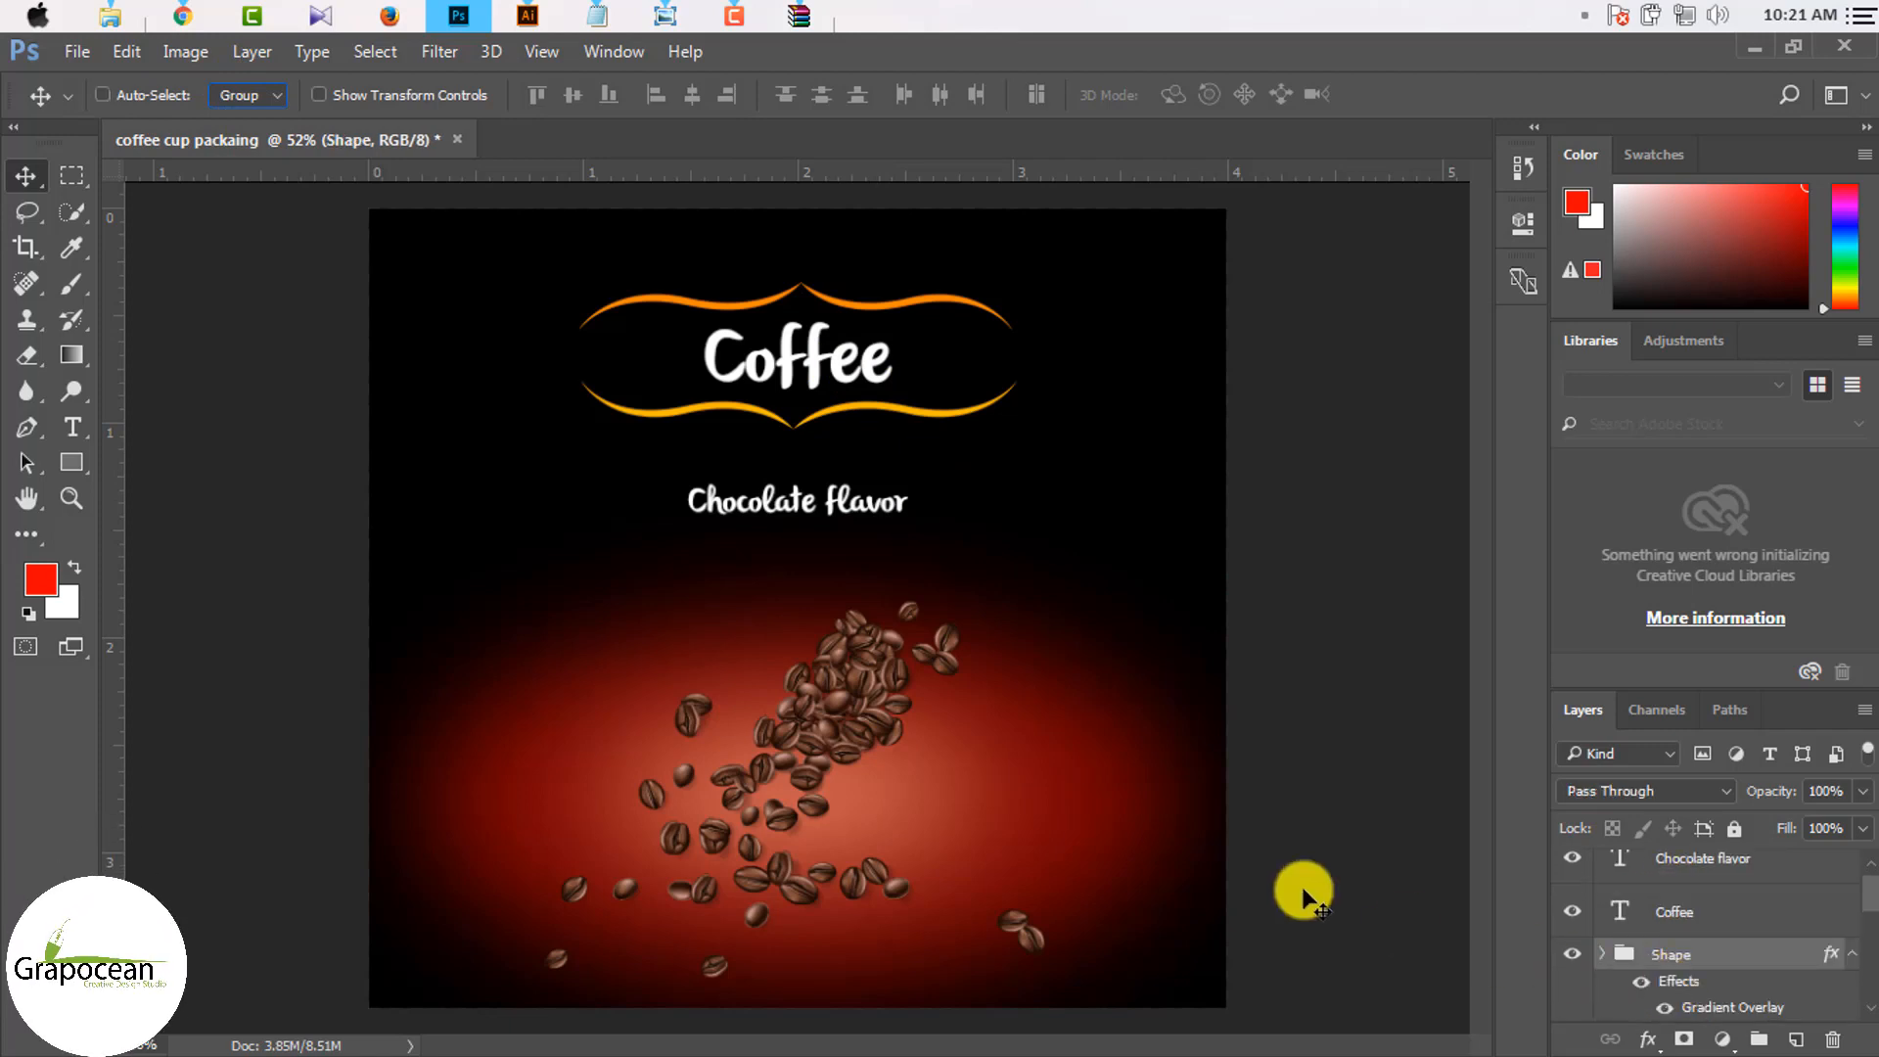
pyautogui.hotkey('ctrl', 't')
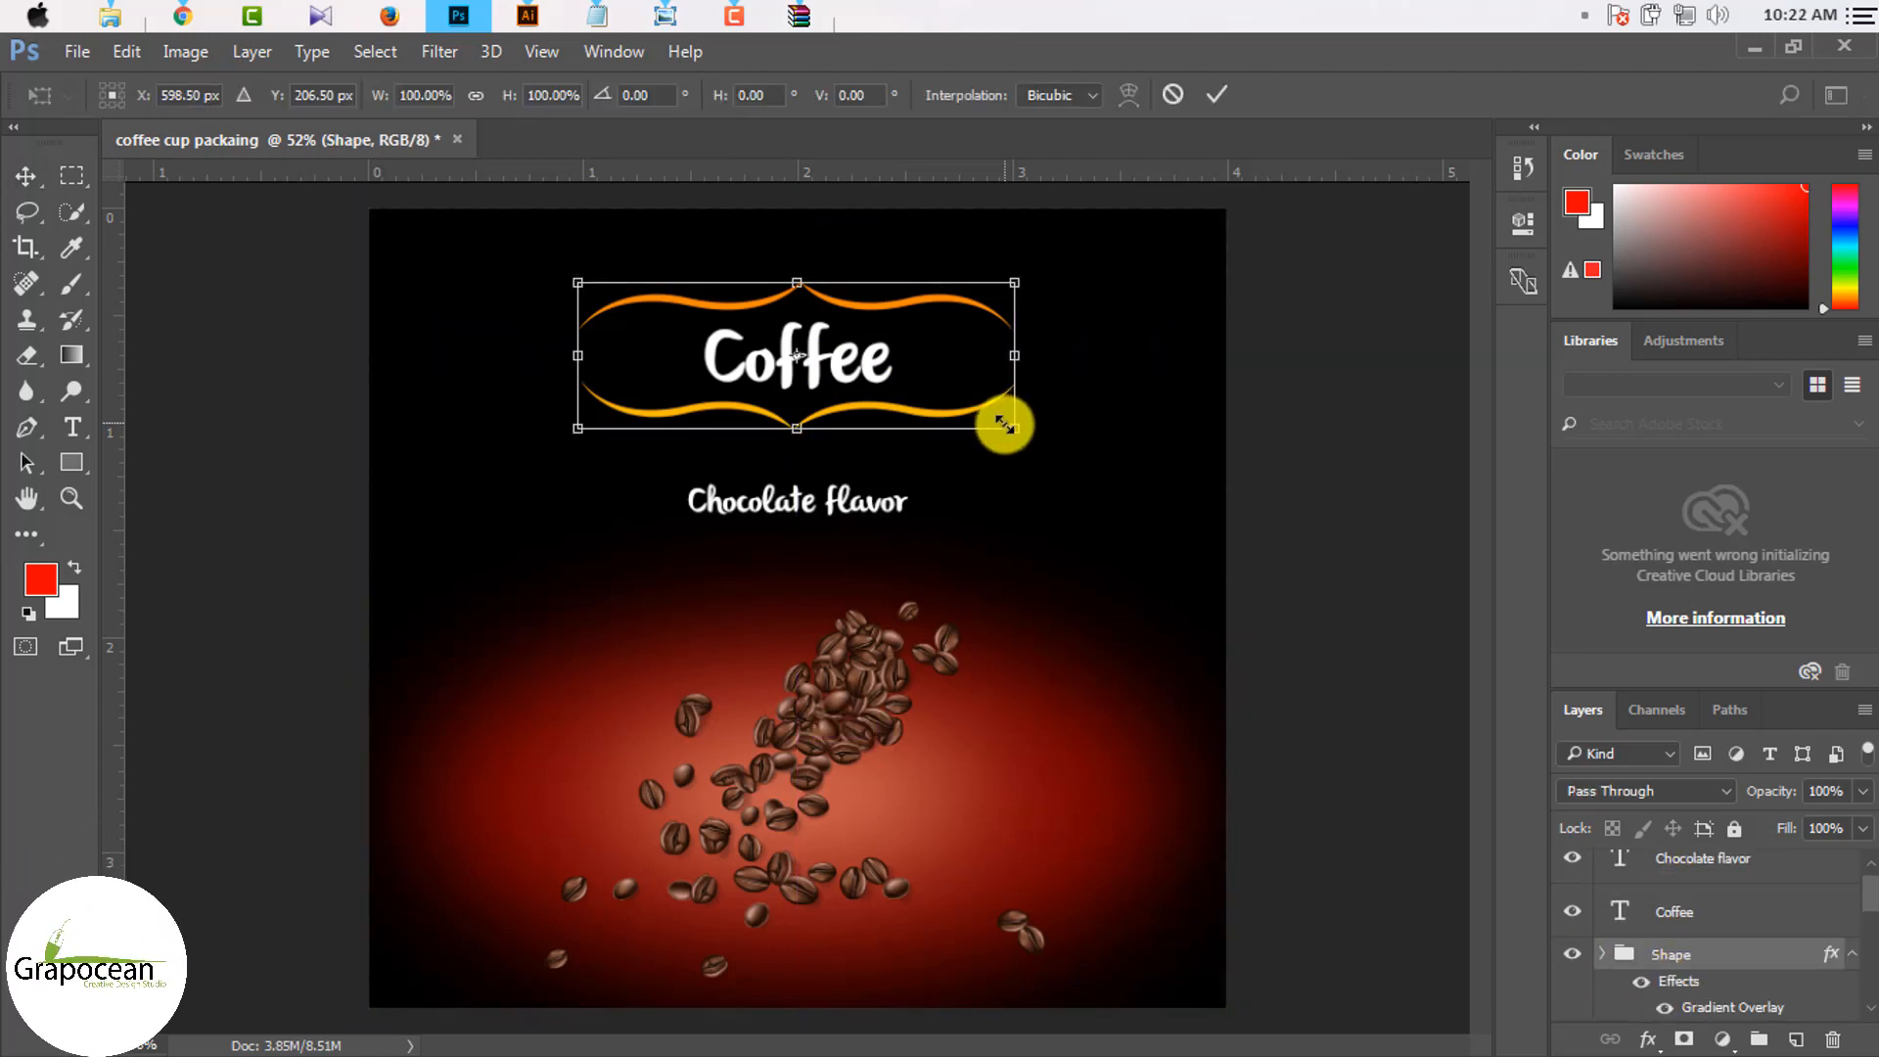
pyautogui.moveTo(1018, 437); pyautogui.dragTo(1067, 453)
pyautogui.click(1216, 94)
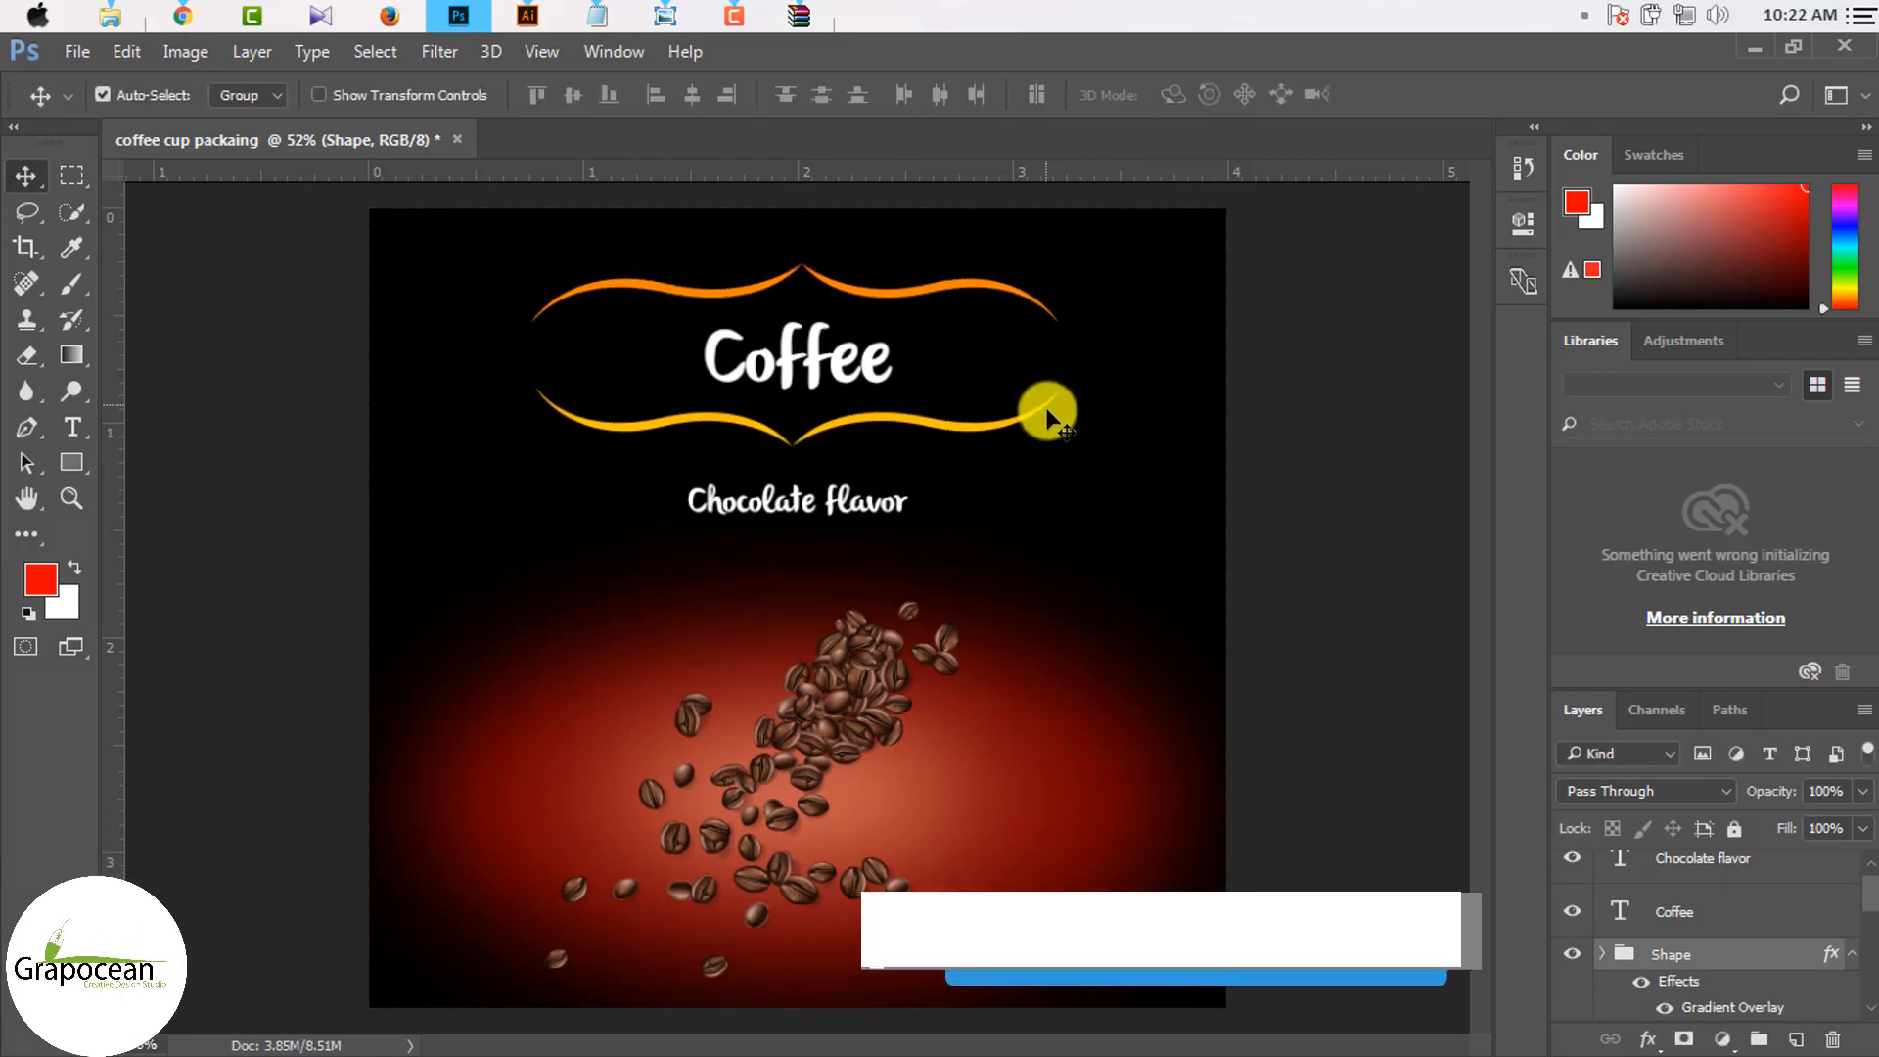
# Step: Scale up the Coffee text about its centre, mainly in width, to fill the enlarged golden frame
pyautogui.click(840, 372)
pyautogui.hotkey('ctrl', 'r')
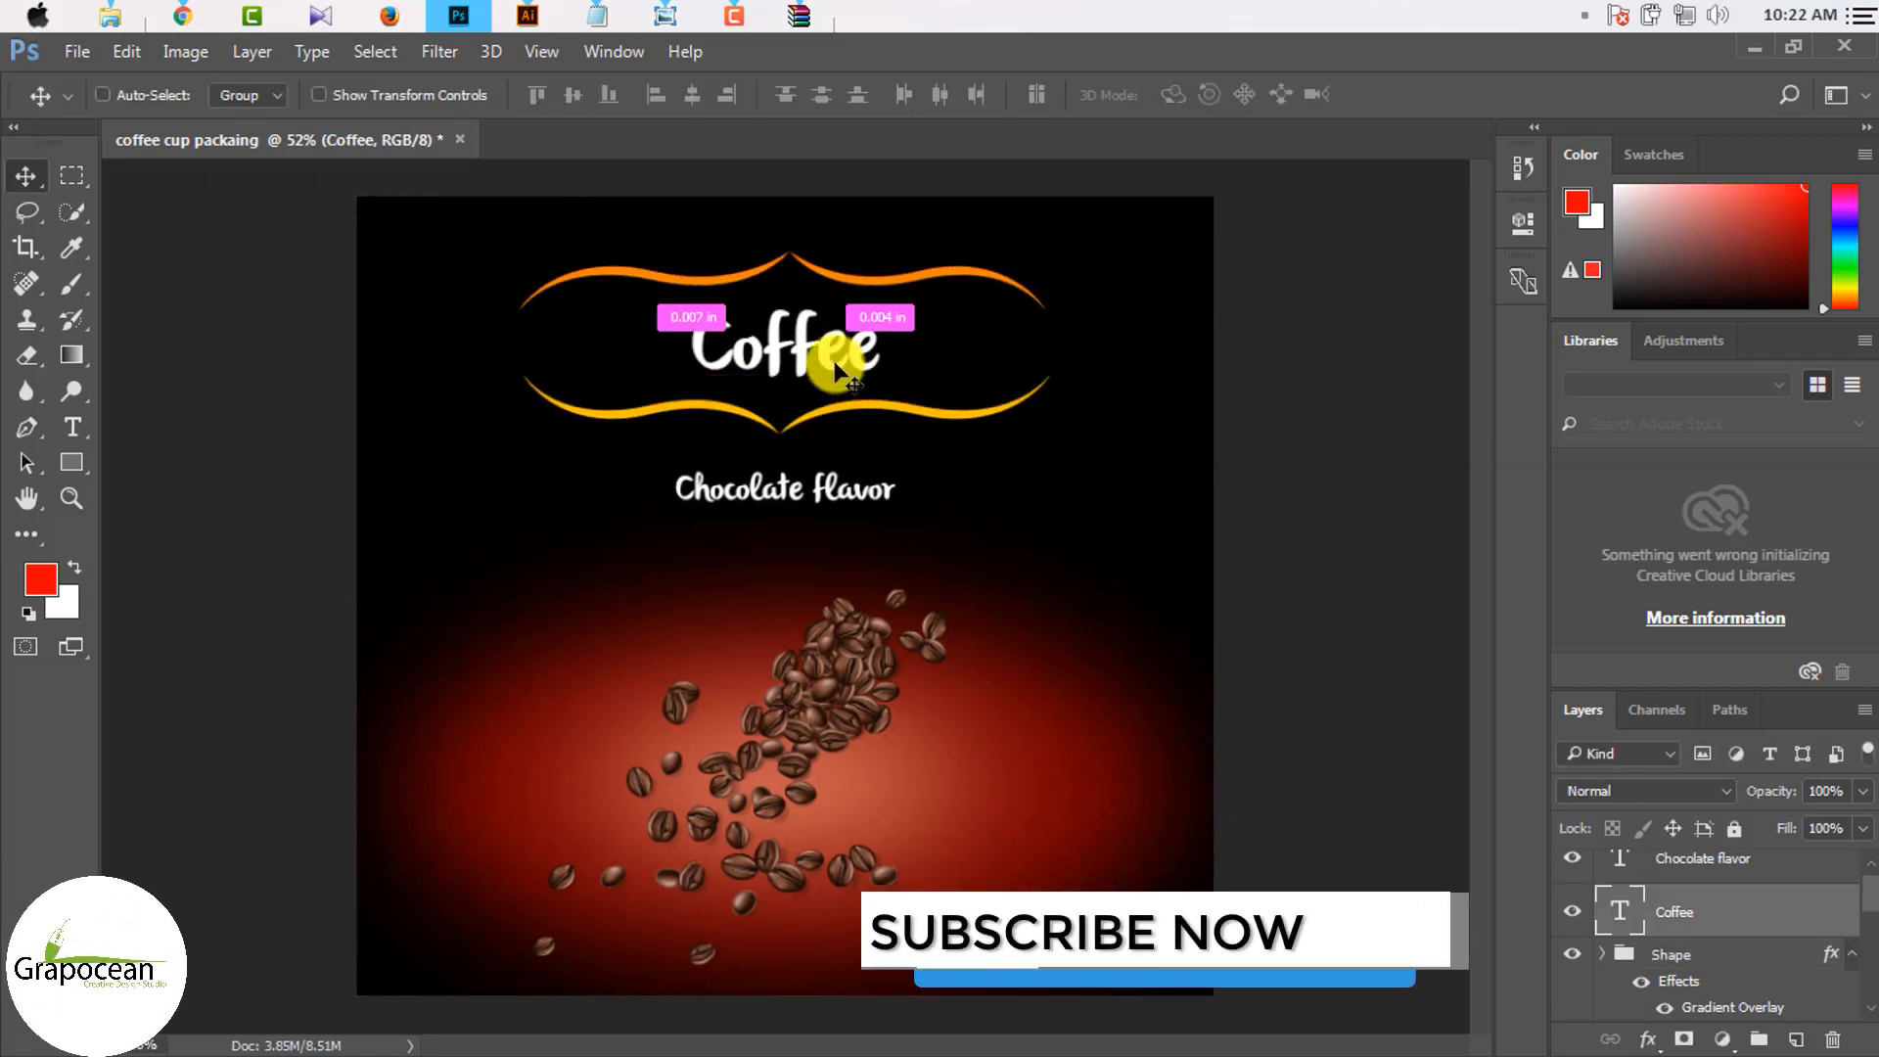
pyautogui.hotkey('ctrl', 't')
pyautogui.moveTo(881, 398); pyautogui.dragTo(941, 411)
pyautogui.click(1216, 94)
# Step: Examine the whole packaging design and its details, checking the frame, the two texts and the coffee beans
pyautogui.scroll(-3, 973, 544)
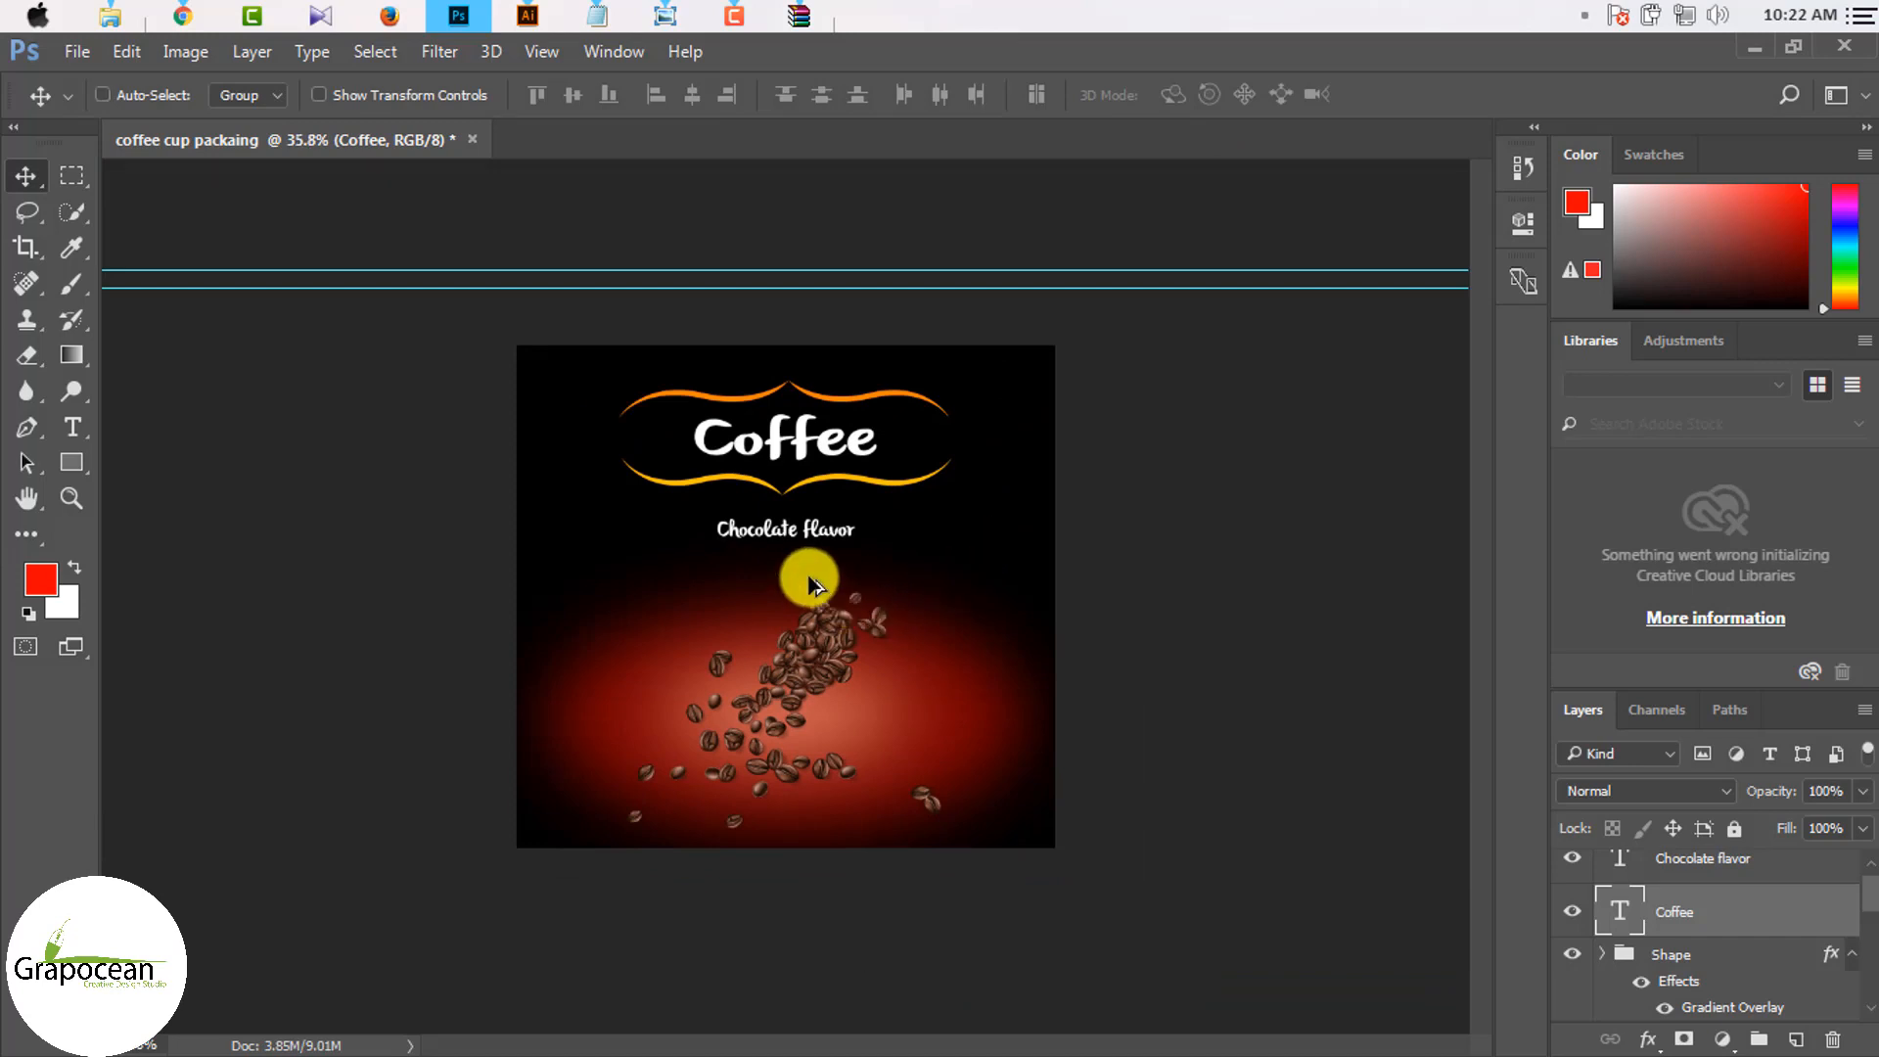
pyautogui.scroll(5, 811, 584)
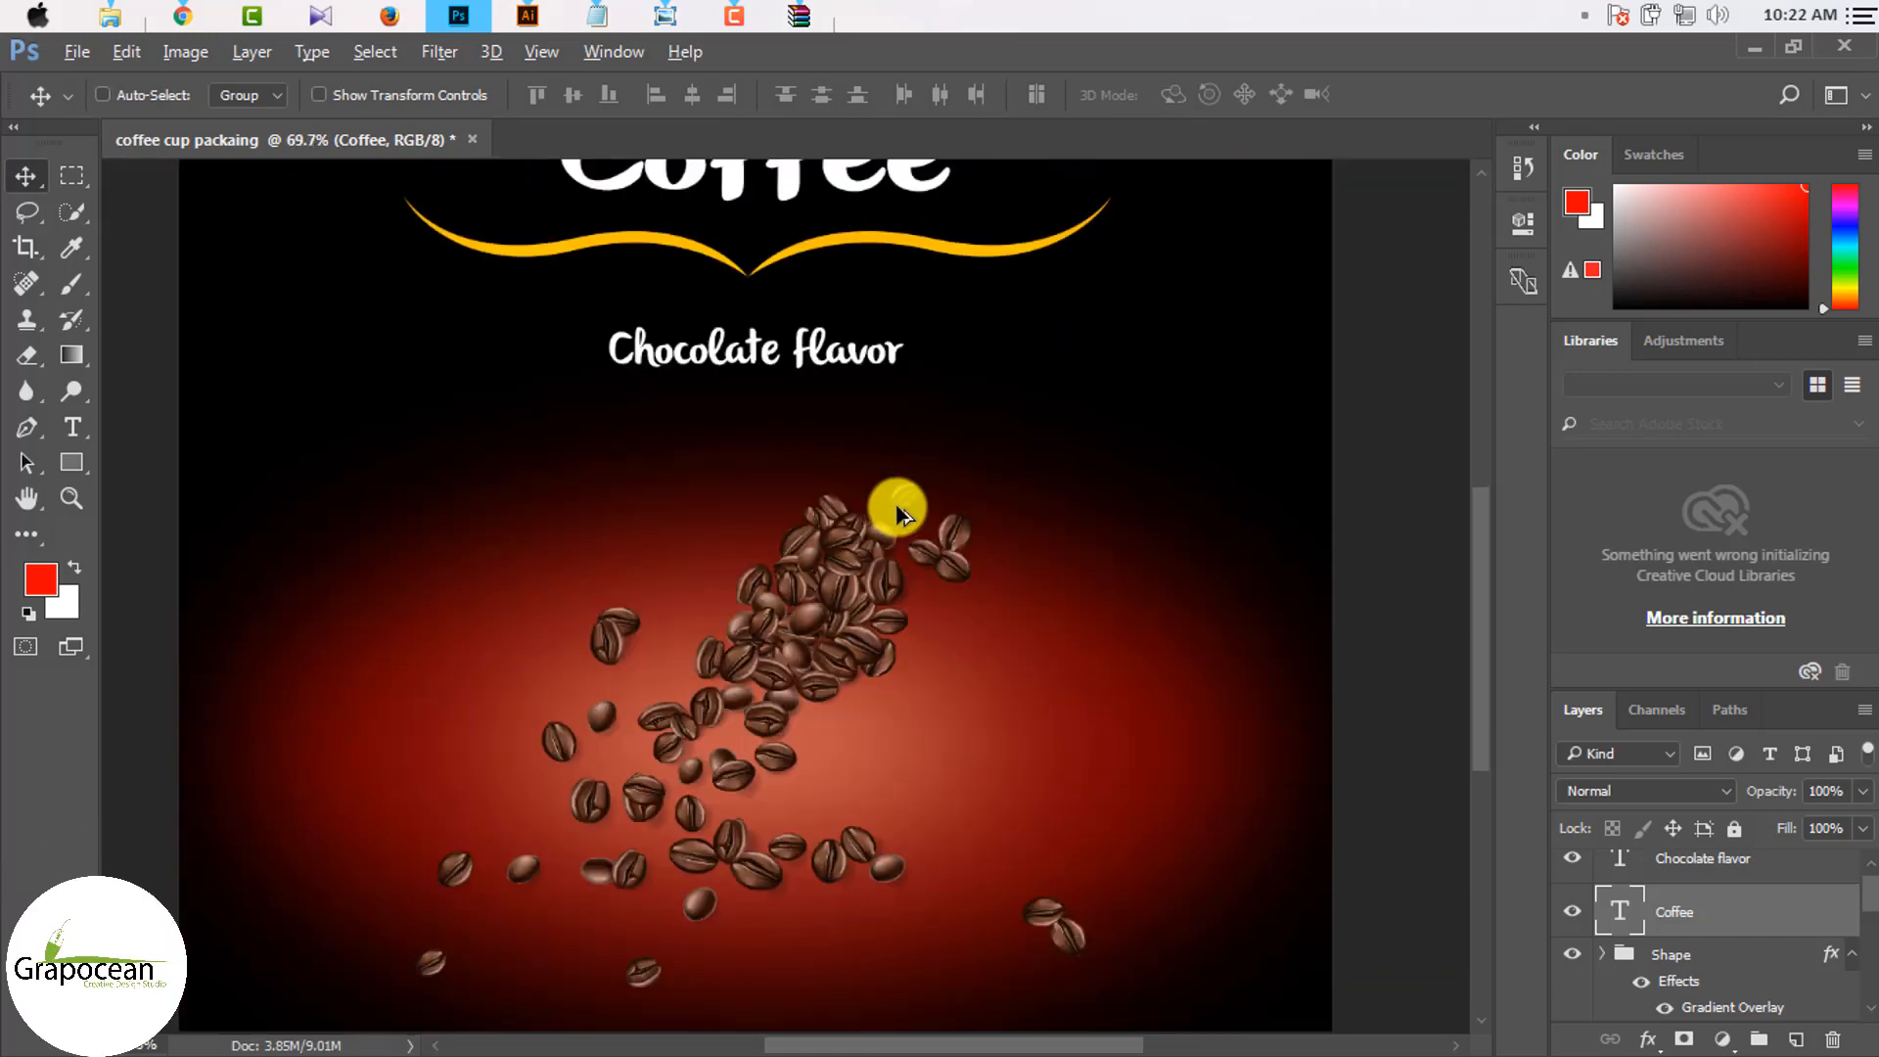
pyautogui.scroll(-4, 898, 509)
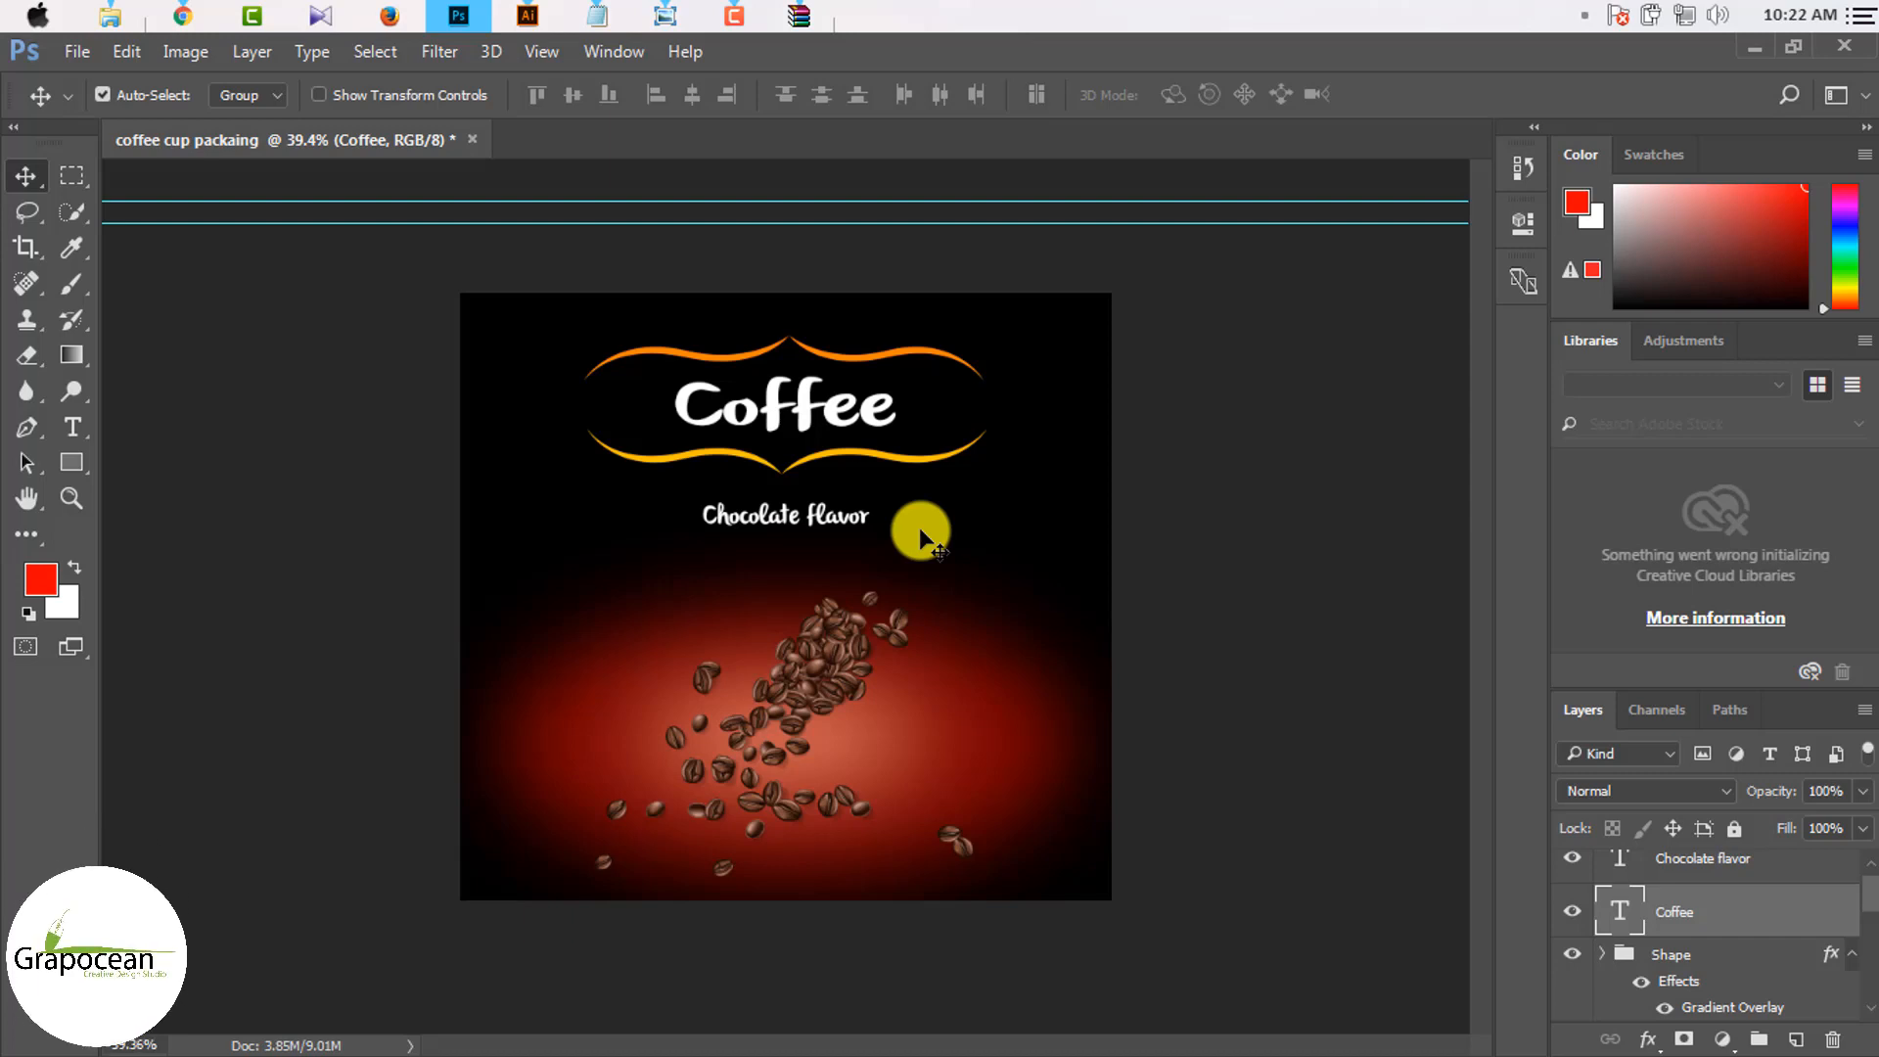
pyautogui.scroll(3, 829, 554)
pyautogui.scroll(-5, 837, 542)
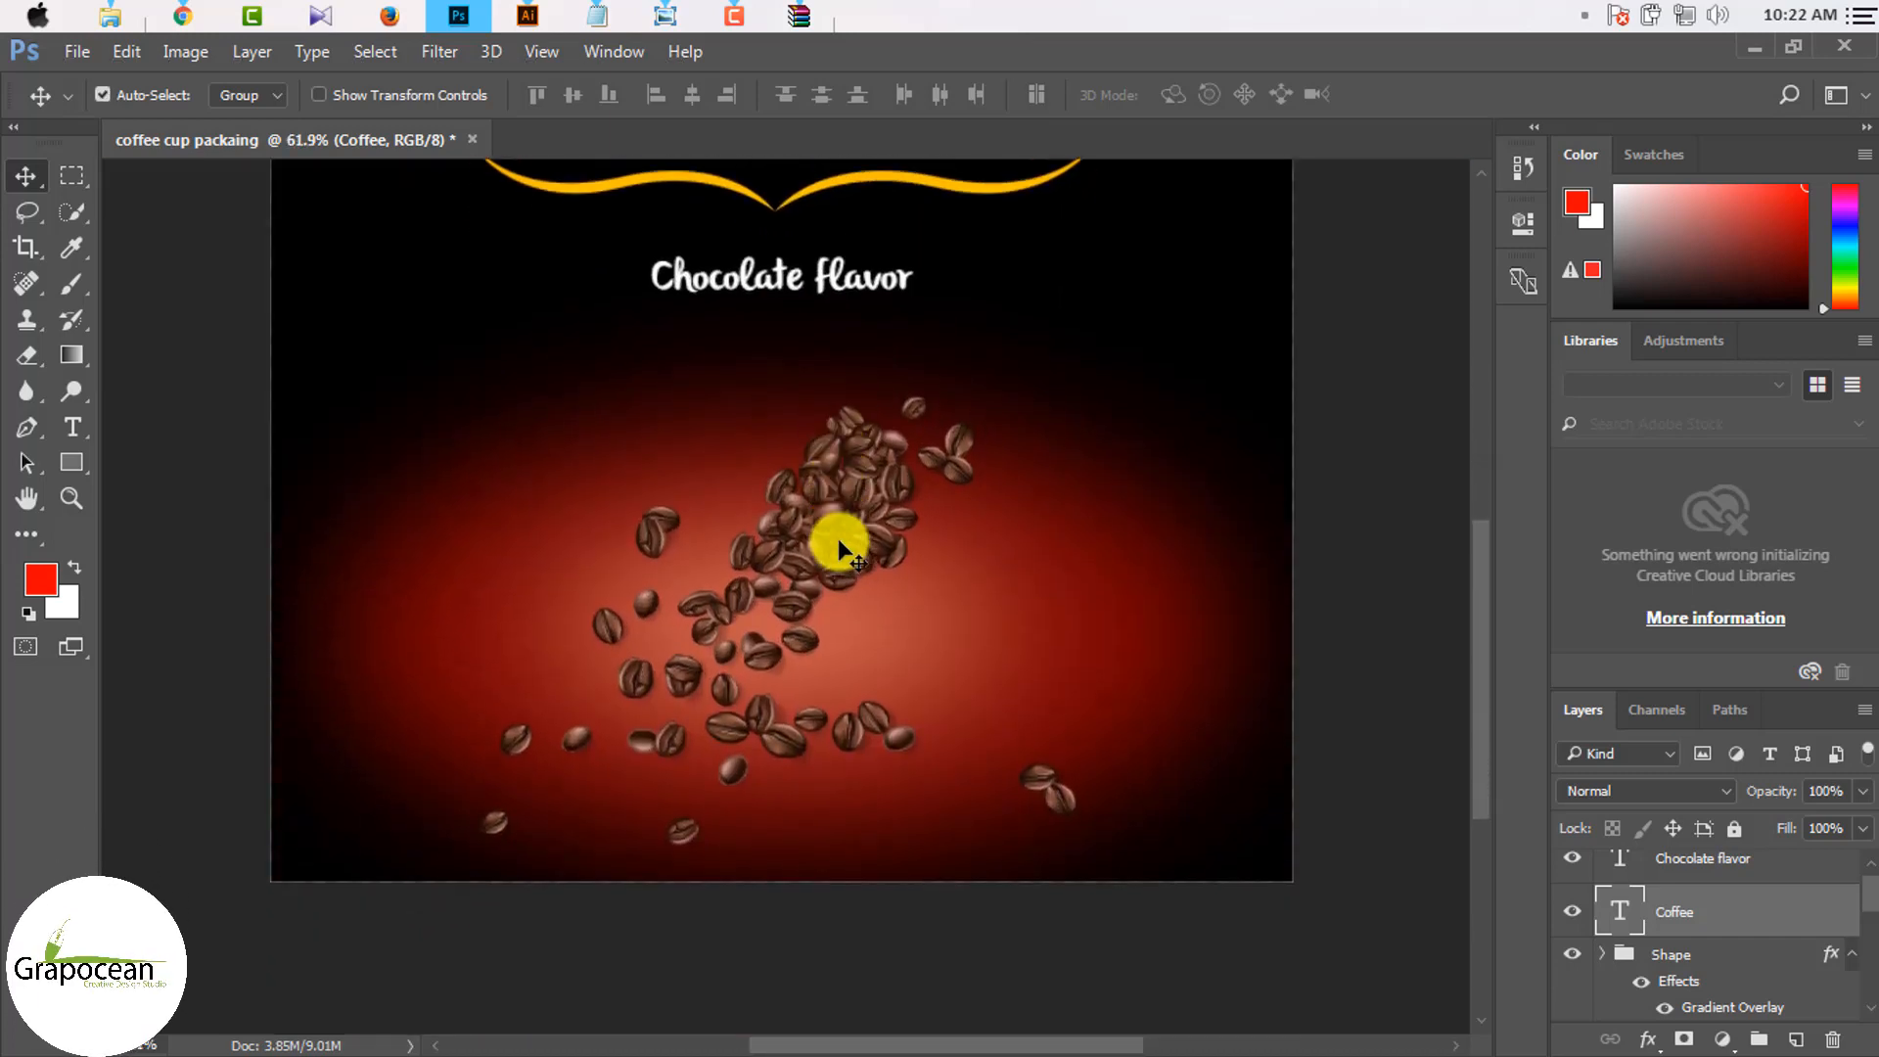
pyautogui.scroll(-5, 842, 544)
pyautogui.hotkey('ctrl', '0')
pyautogui.scroll(4, 839, 519)
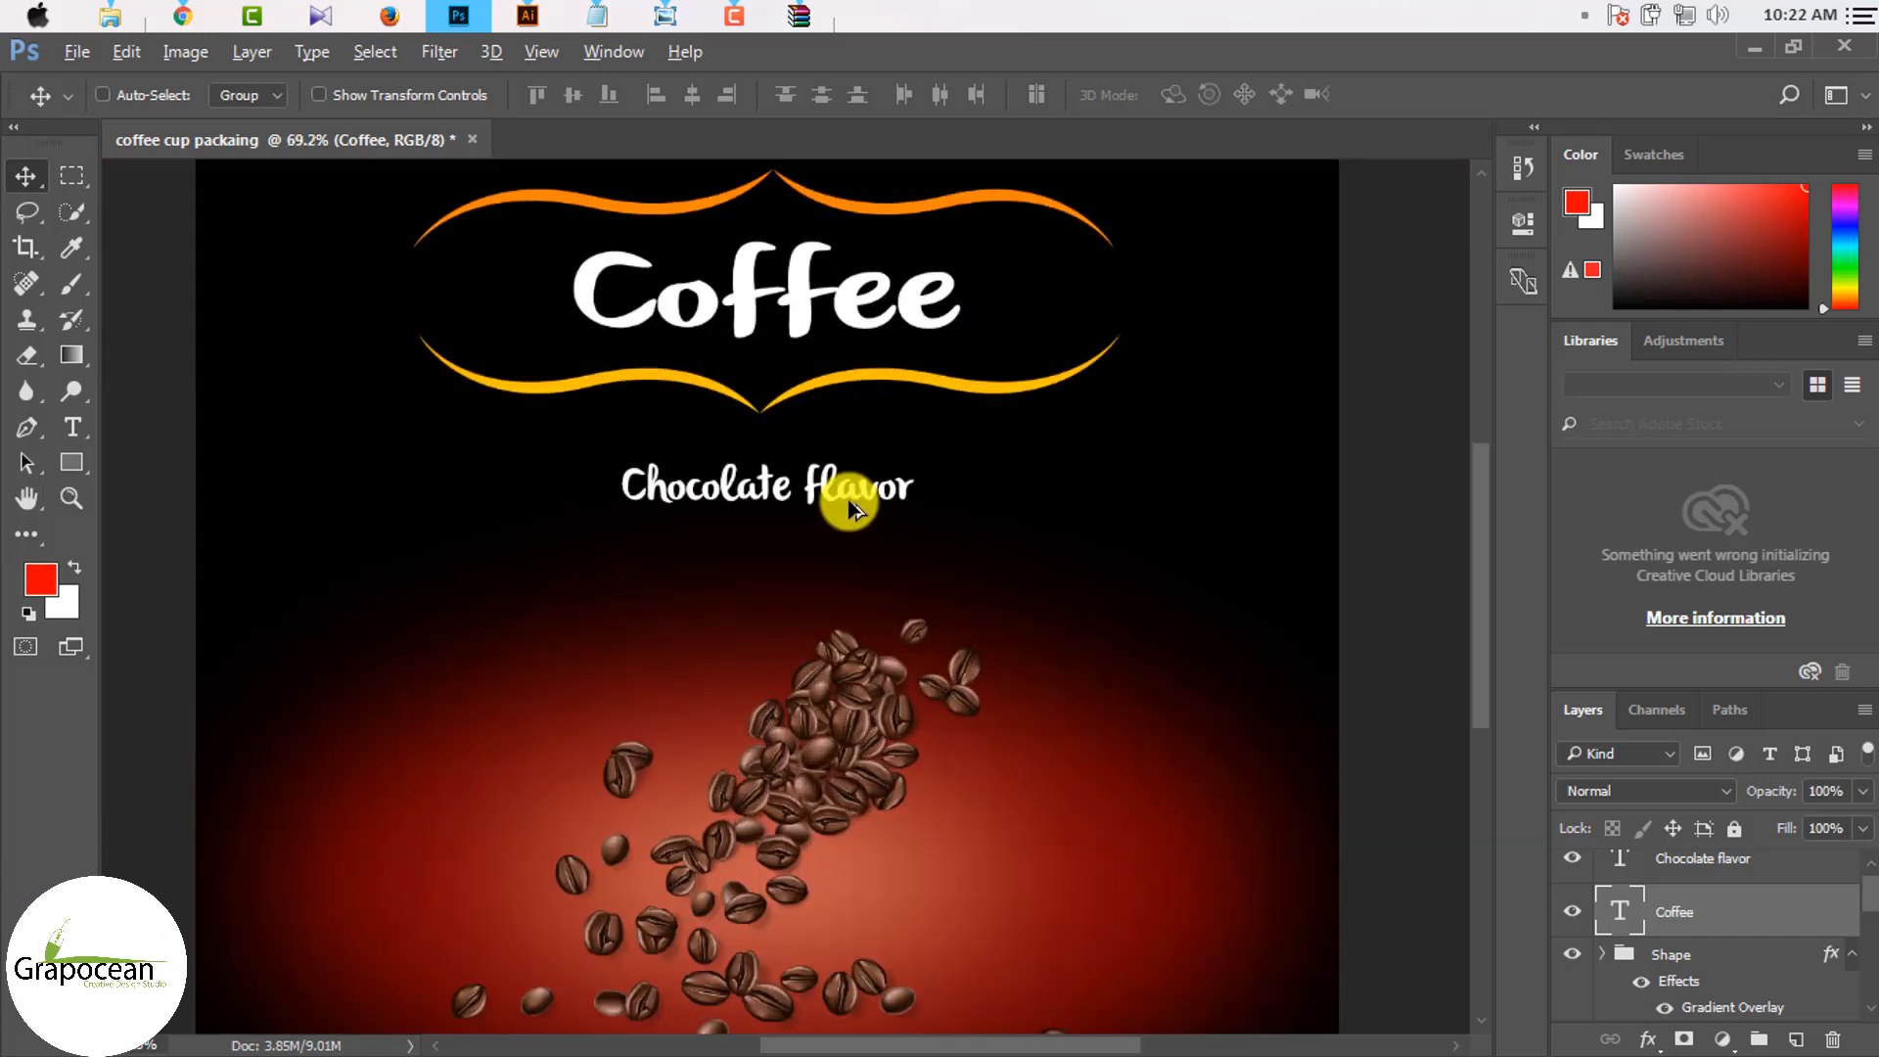
pyautogui.scroll(-5, 850, 494)
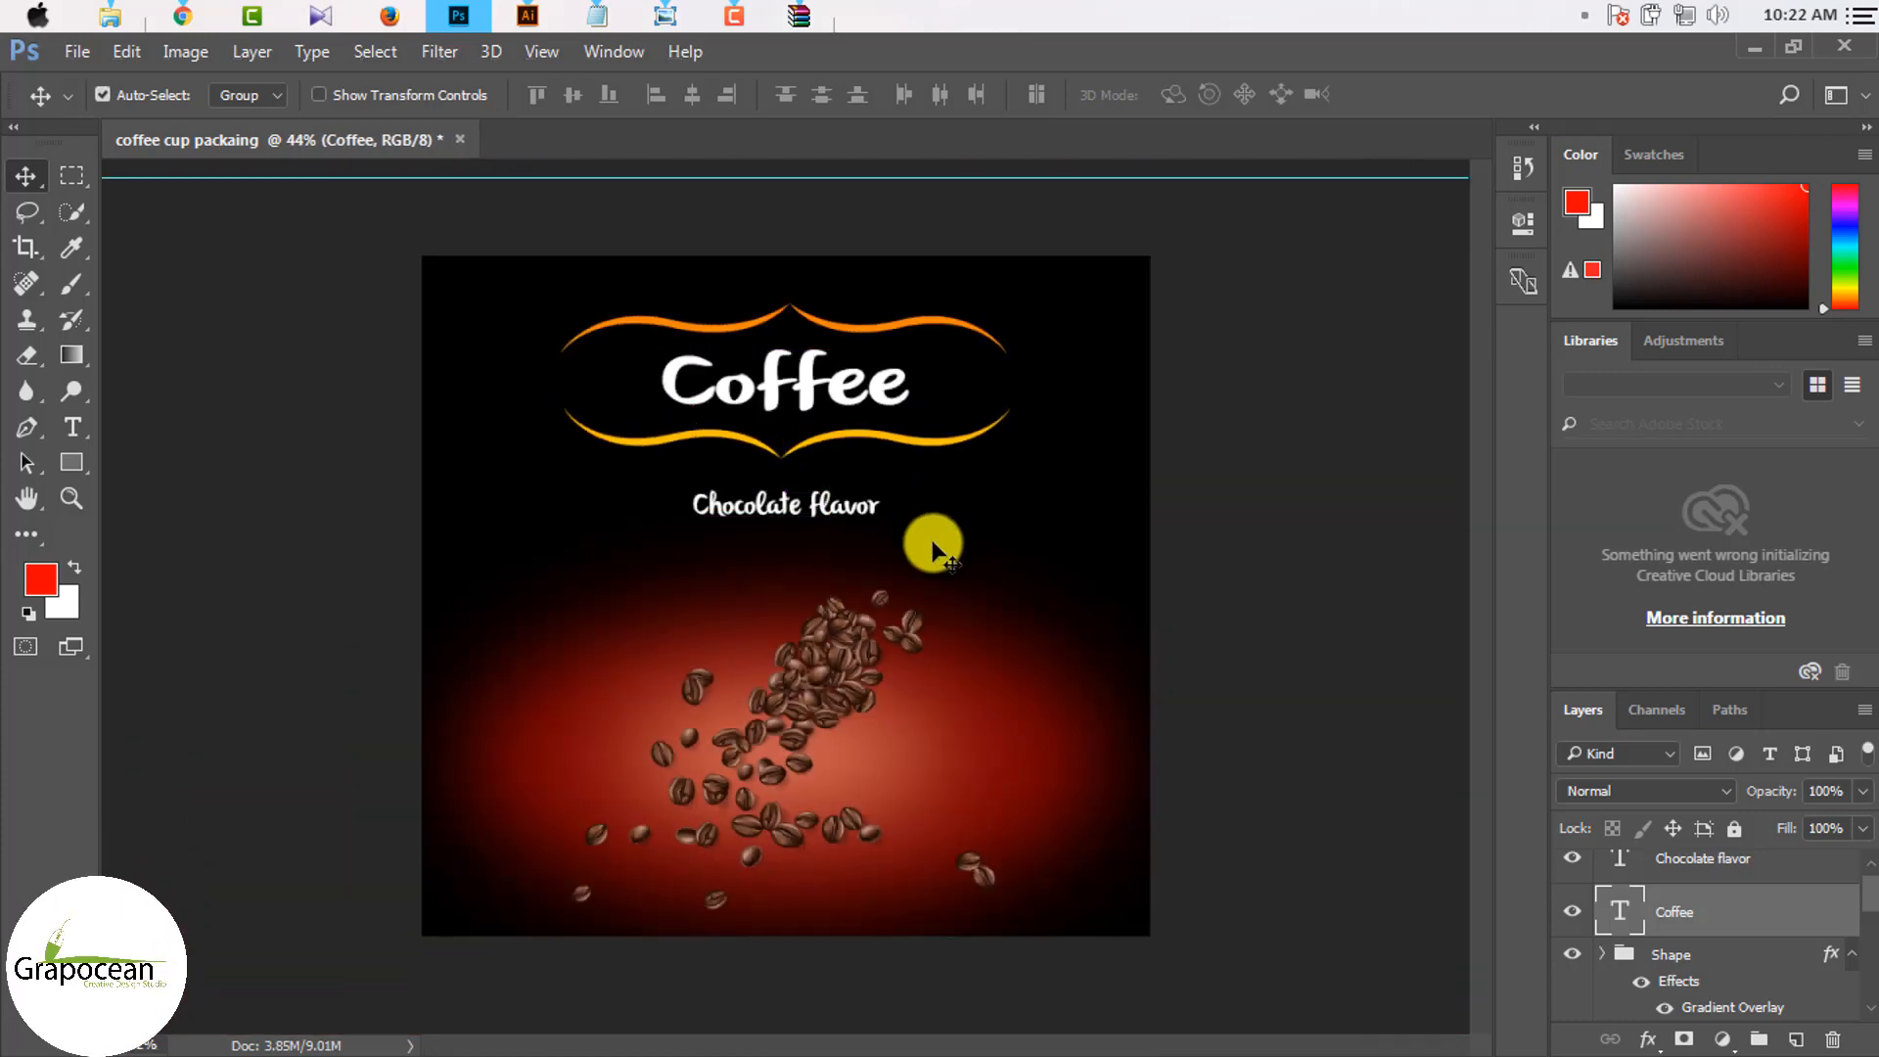
pyautogui.scroll(-4, 914, 662)
pyautogui.scroll(6, 890, 545)
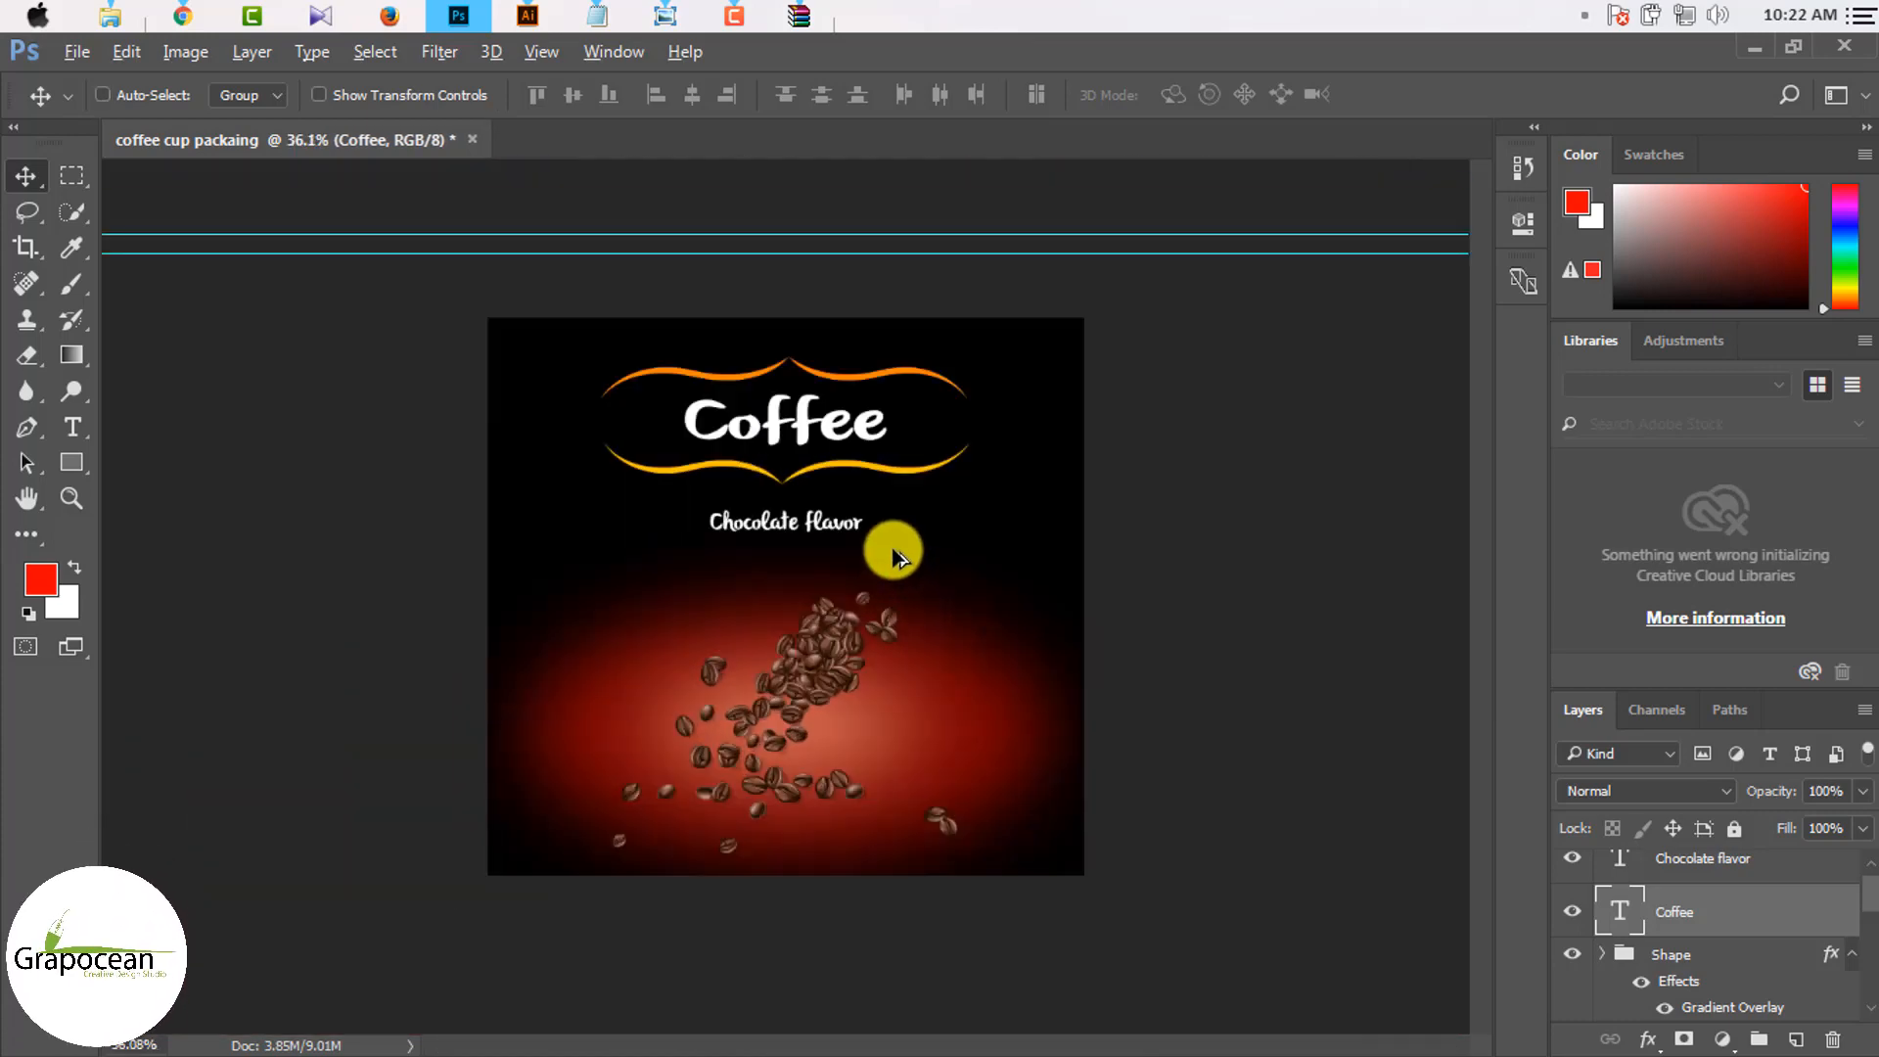
pyautogui.scroll(-3, 883, 536)
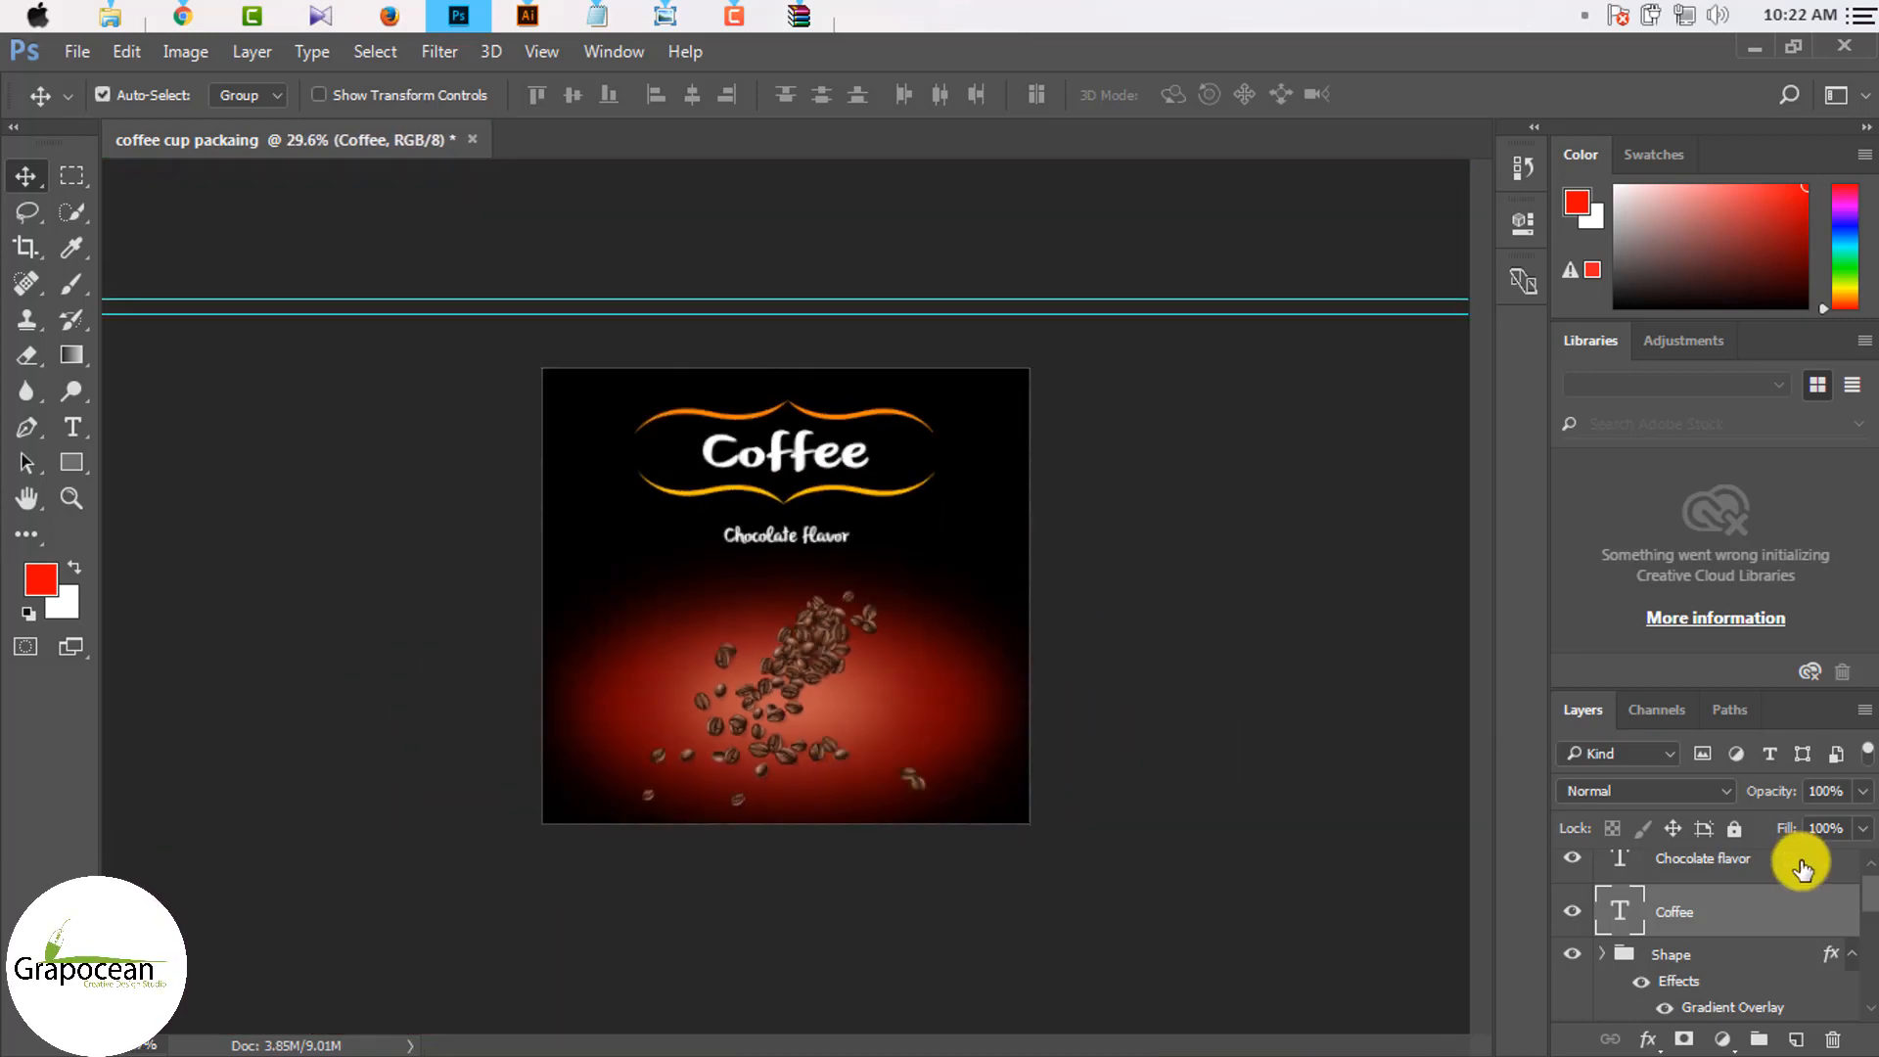
# Step: Switch to the file explorer and open the mockup PSD from the Paper-Coffee-Cup-Mockup-PSD archive in the Downloads folder
pyautogui.click(1688, 868)
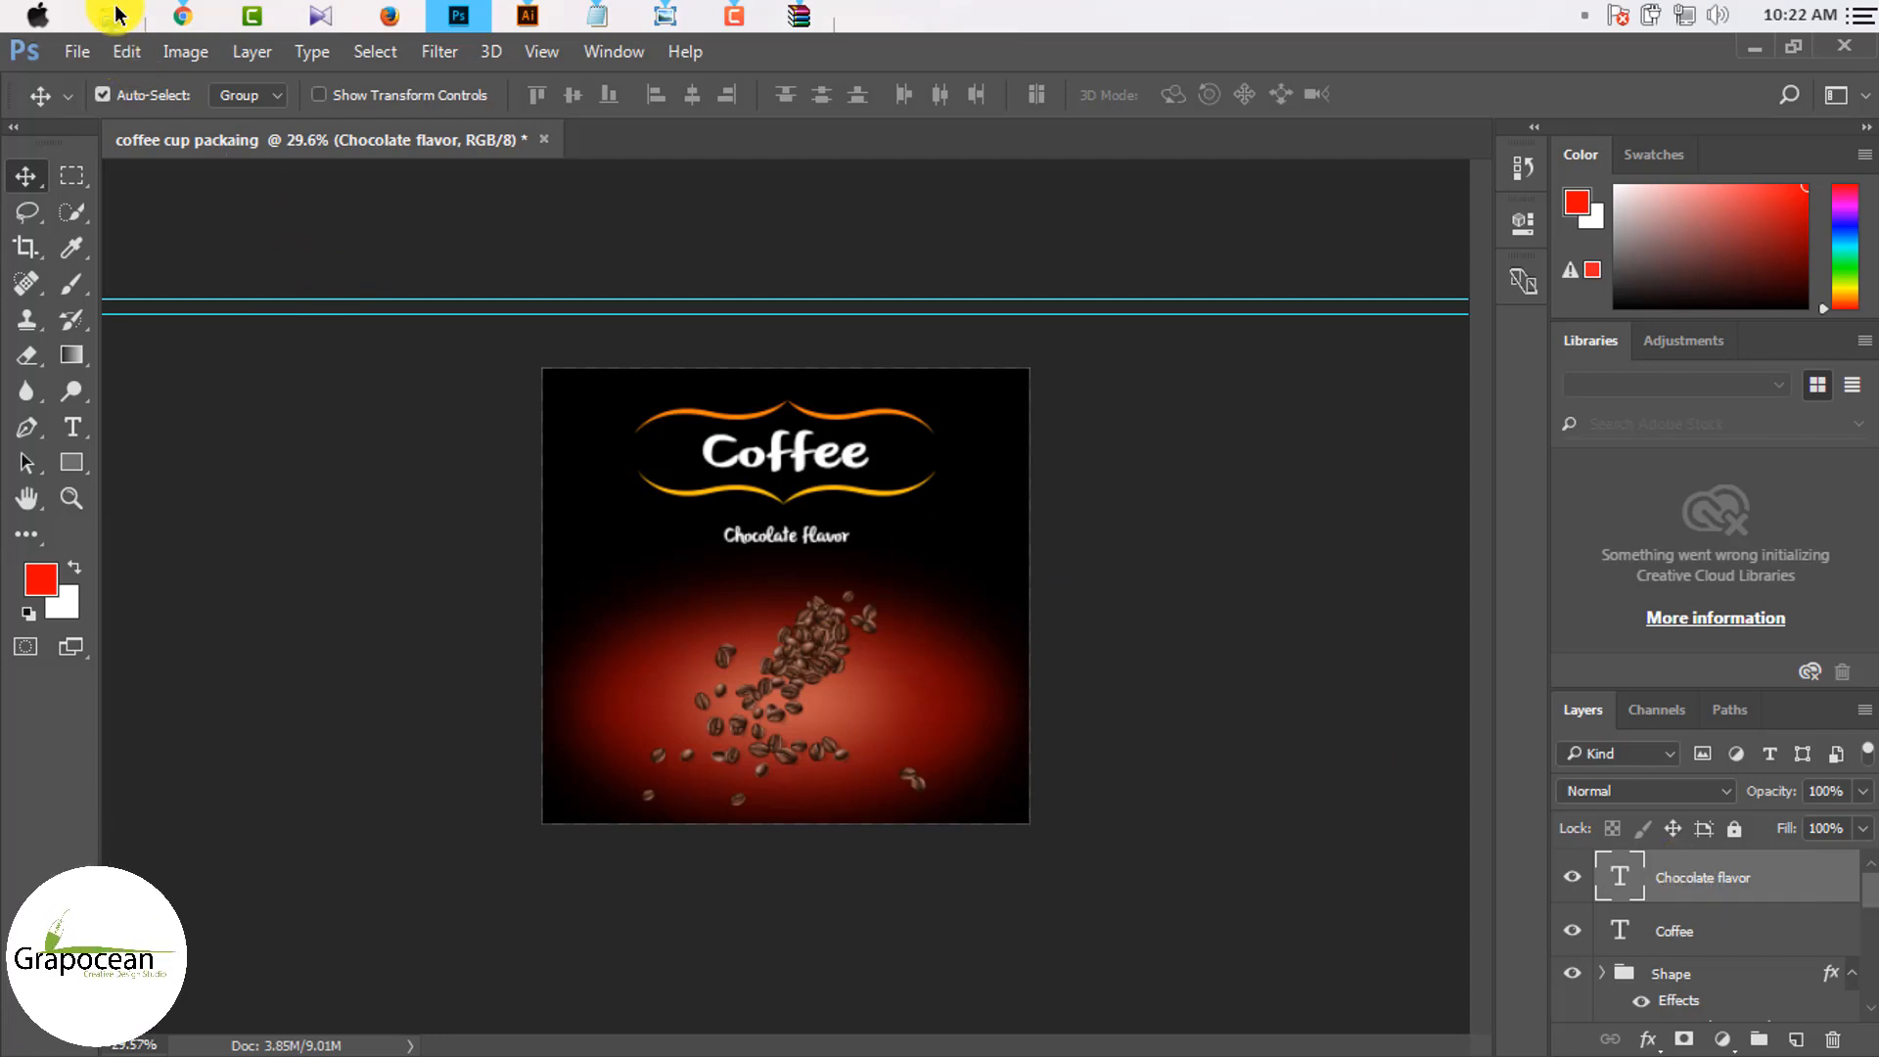
pyautogui.moveTo(116, 17)
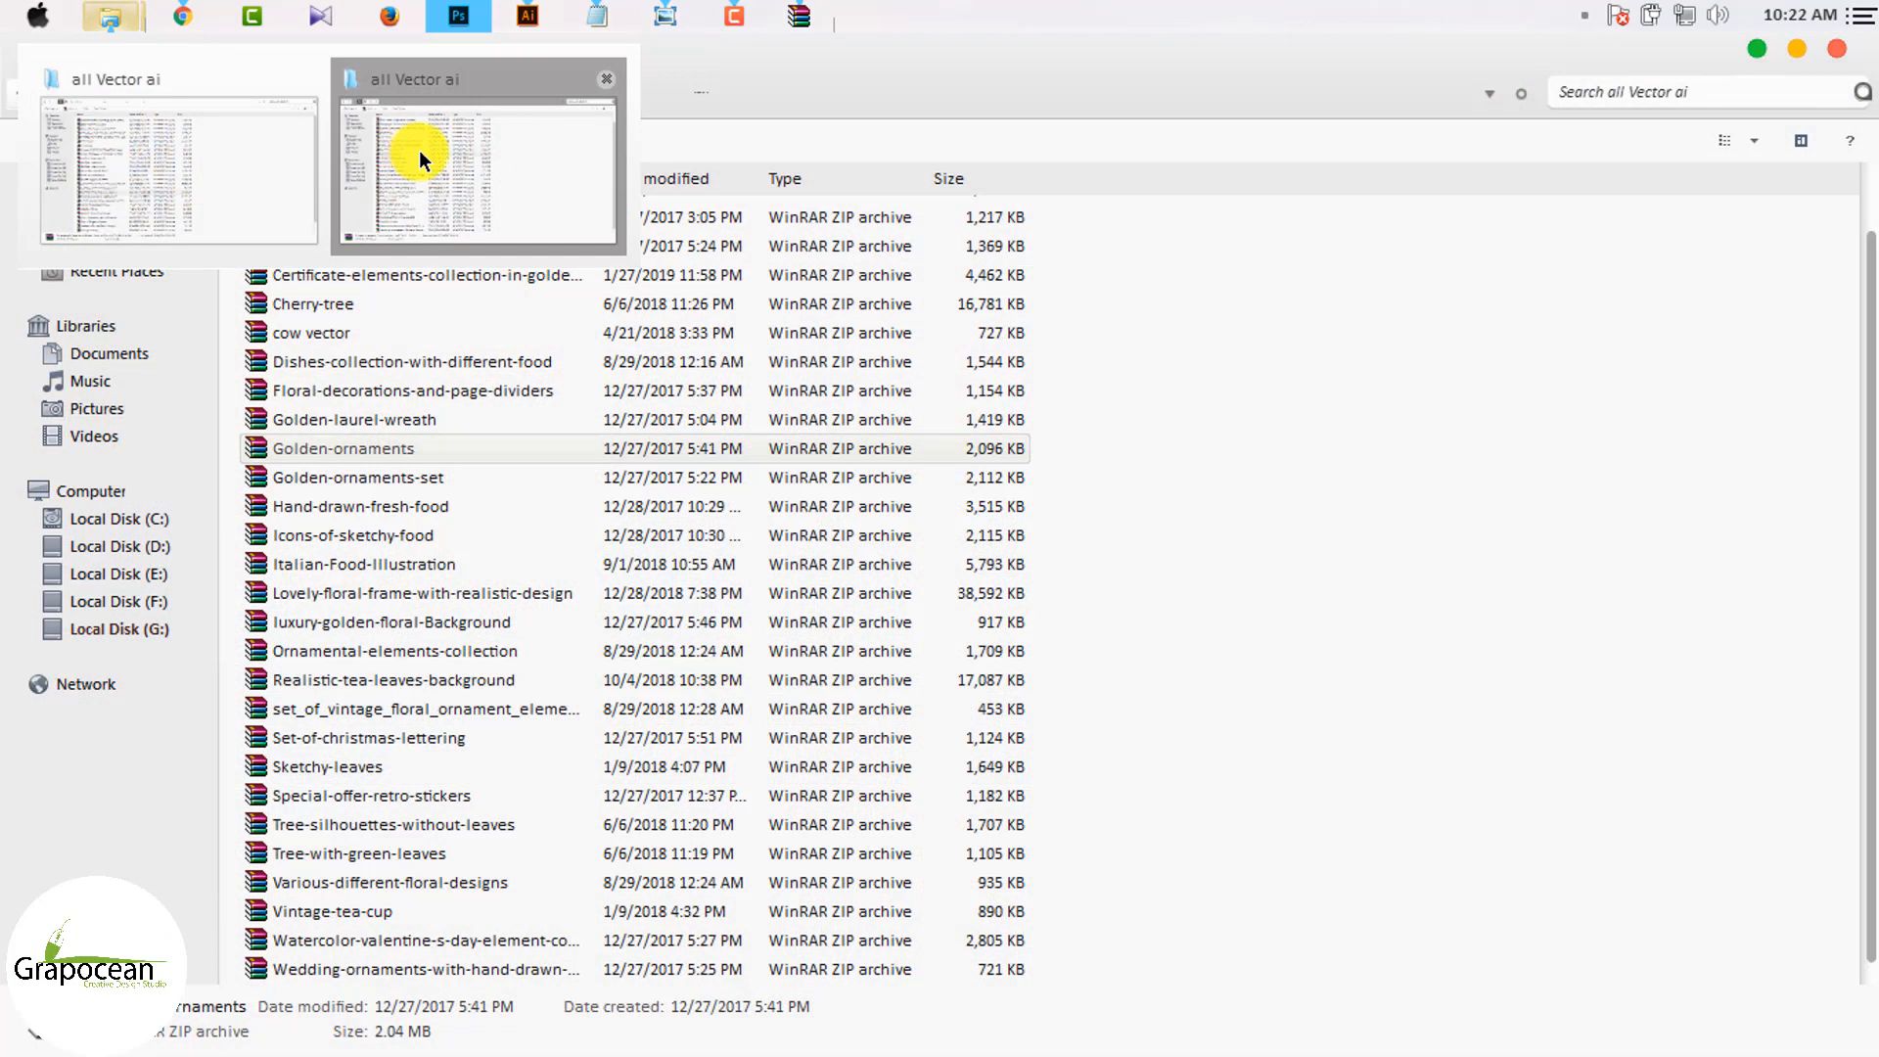
pyautogui.click(419, 151)
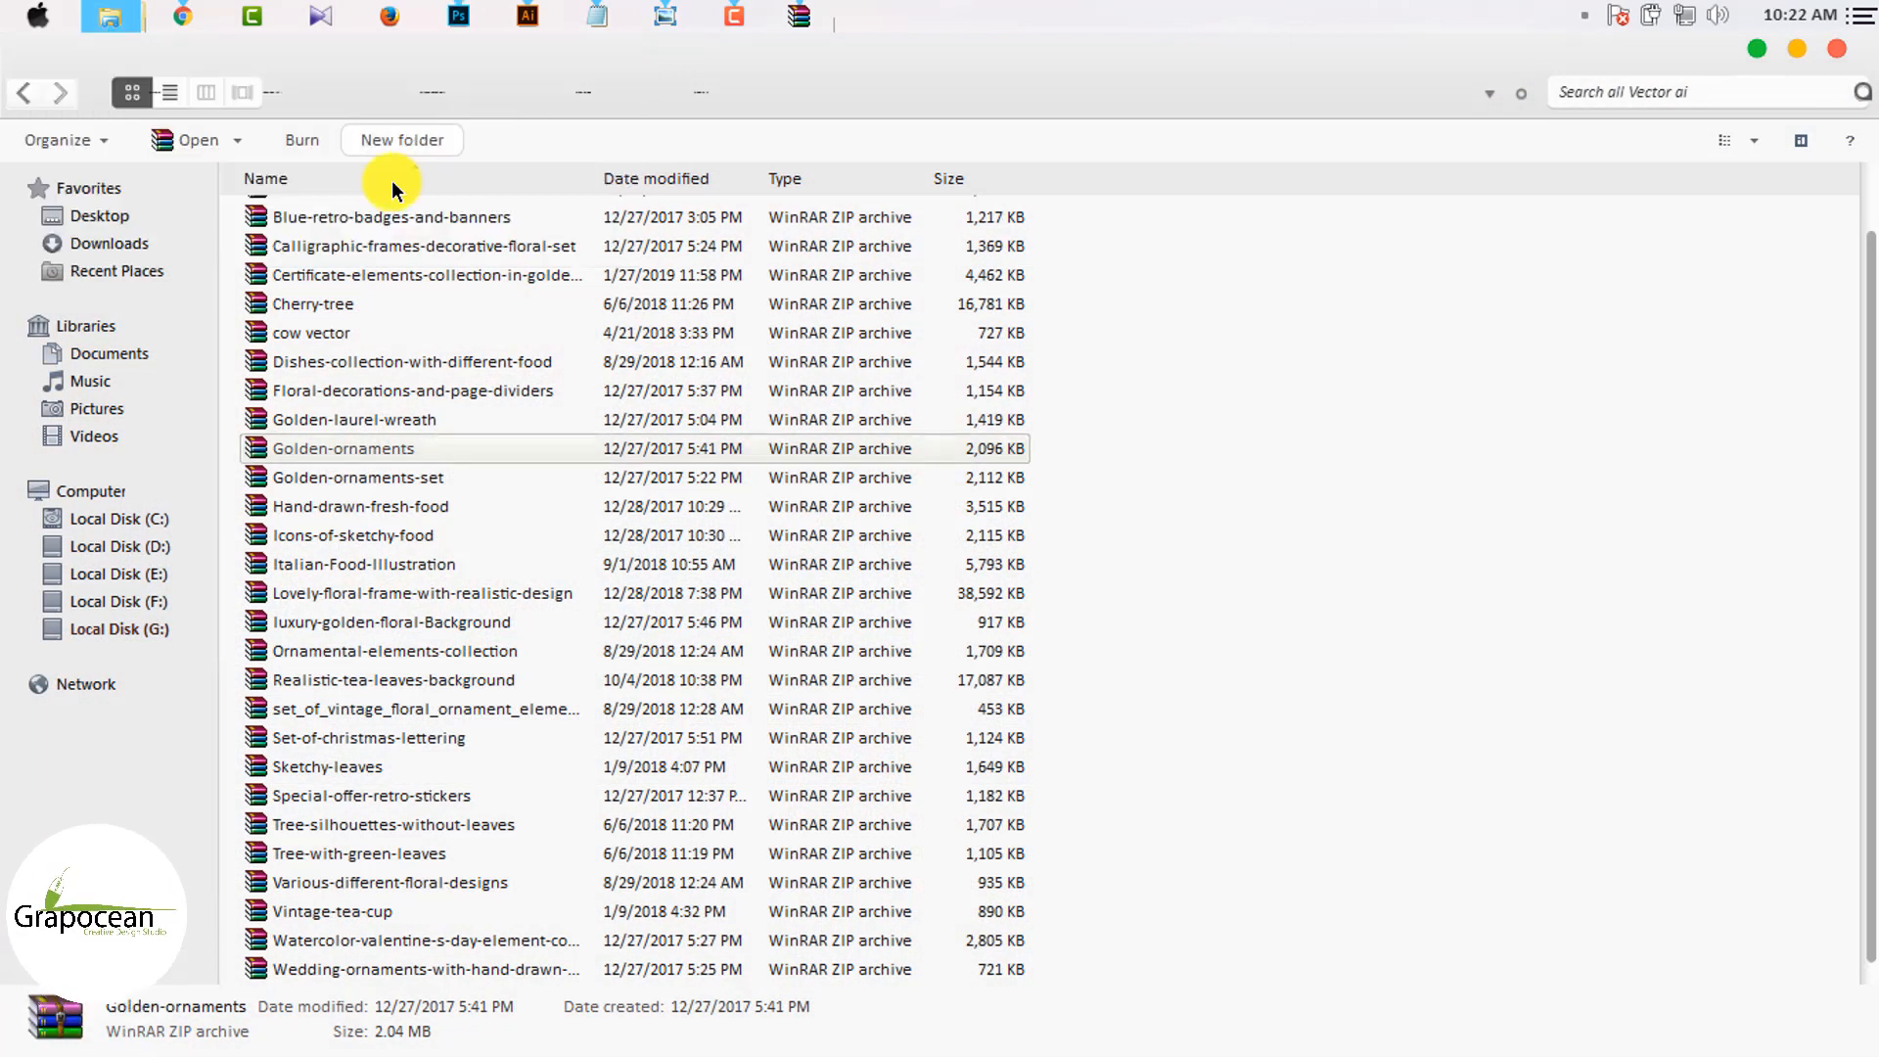
pyautogui.click(125, 247)
pyautogui.doubleClick(1056, 240)
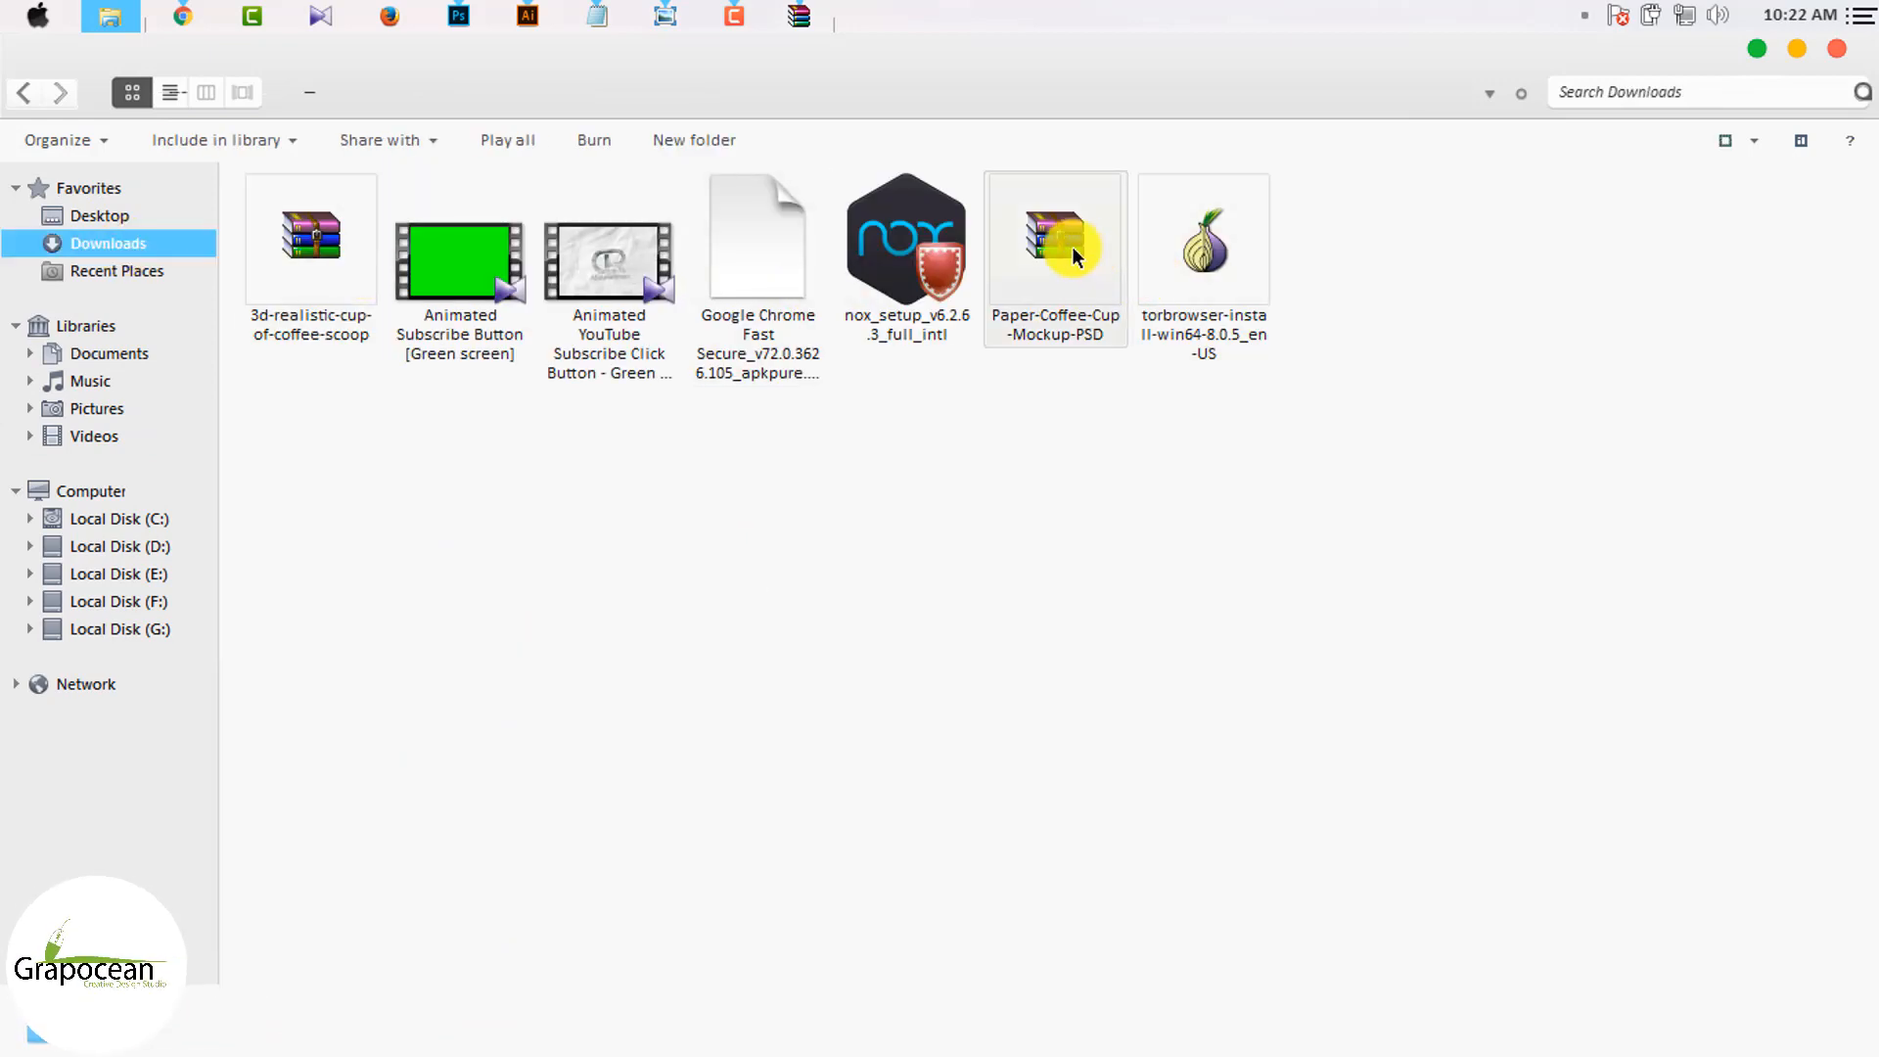
pyautogui.doubleClick(235, 350)
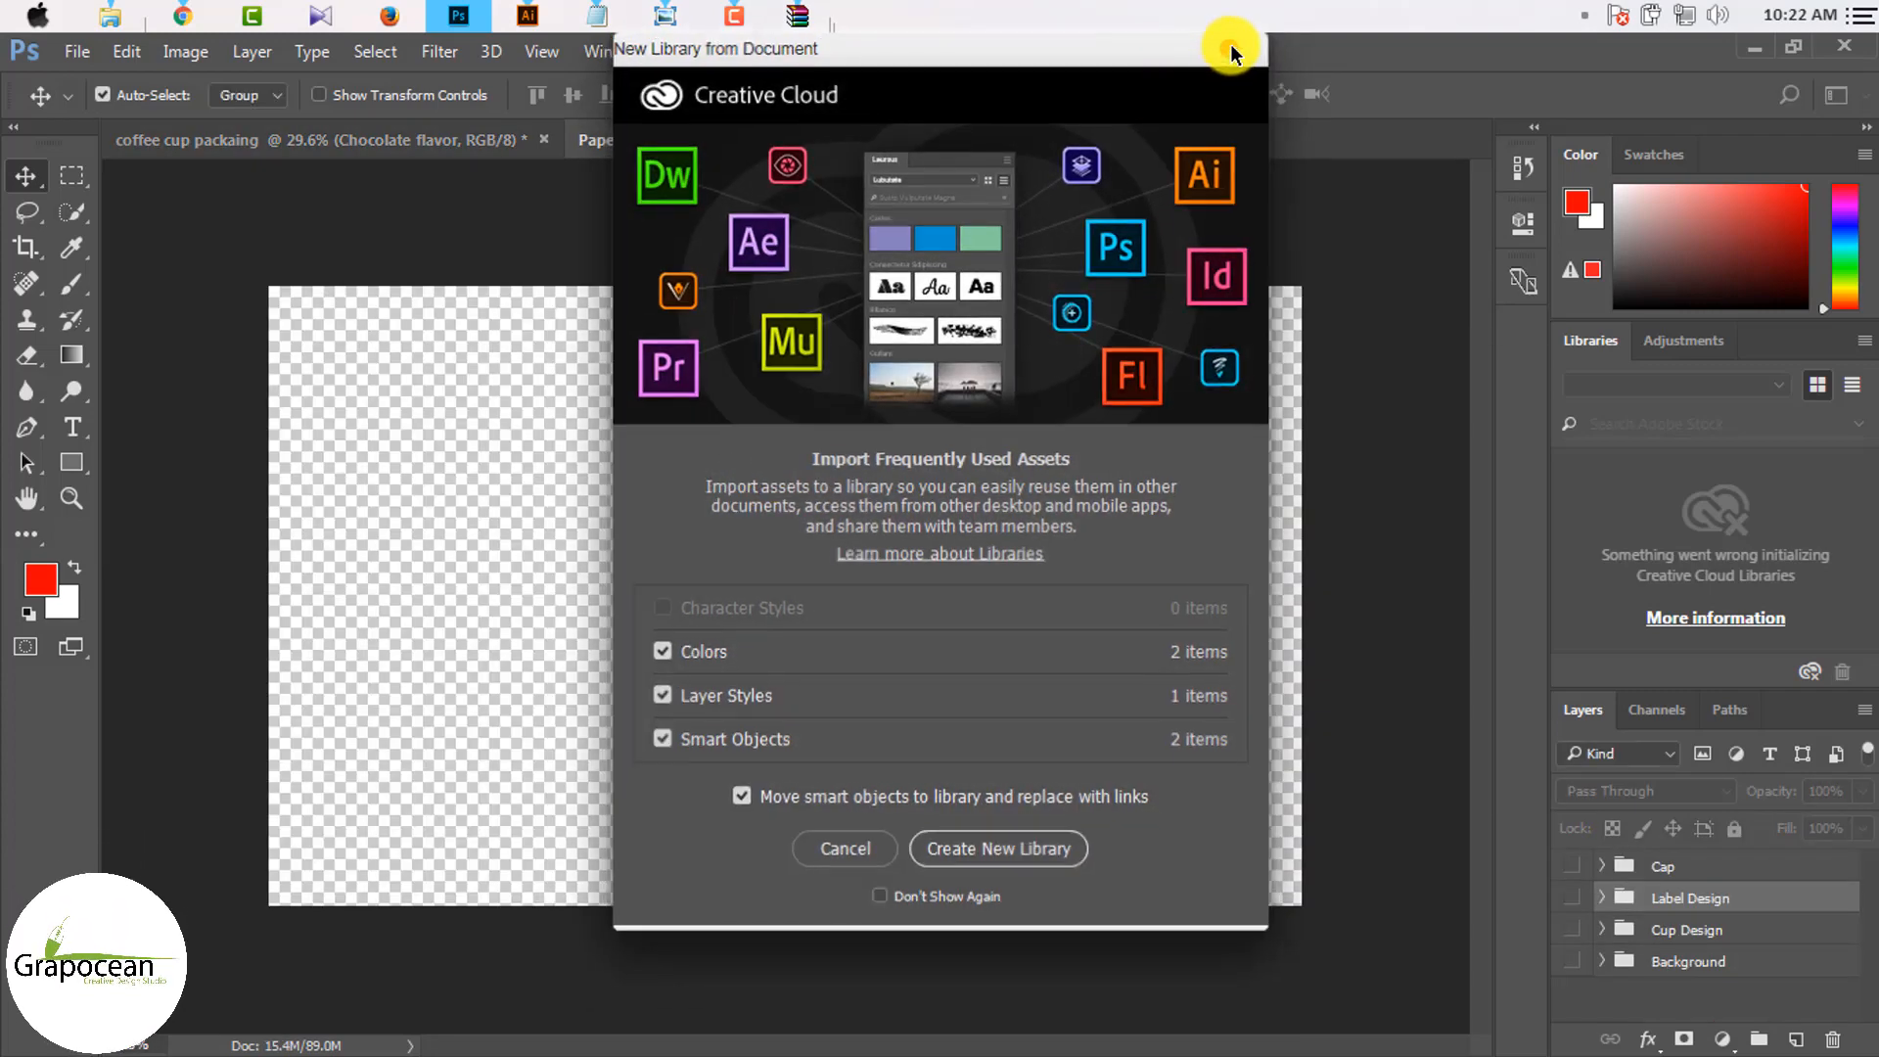
# Step: Dismiss the new library offer and open the contents of the PUT YOUR DESIGN HERE smart object in the Cup Design group
pyautogui.click(1231, 44)
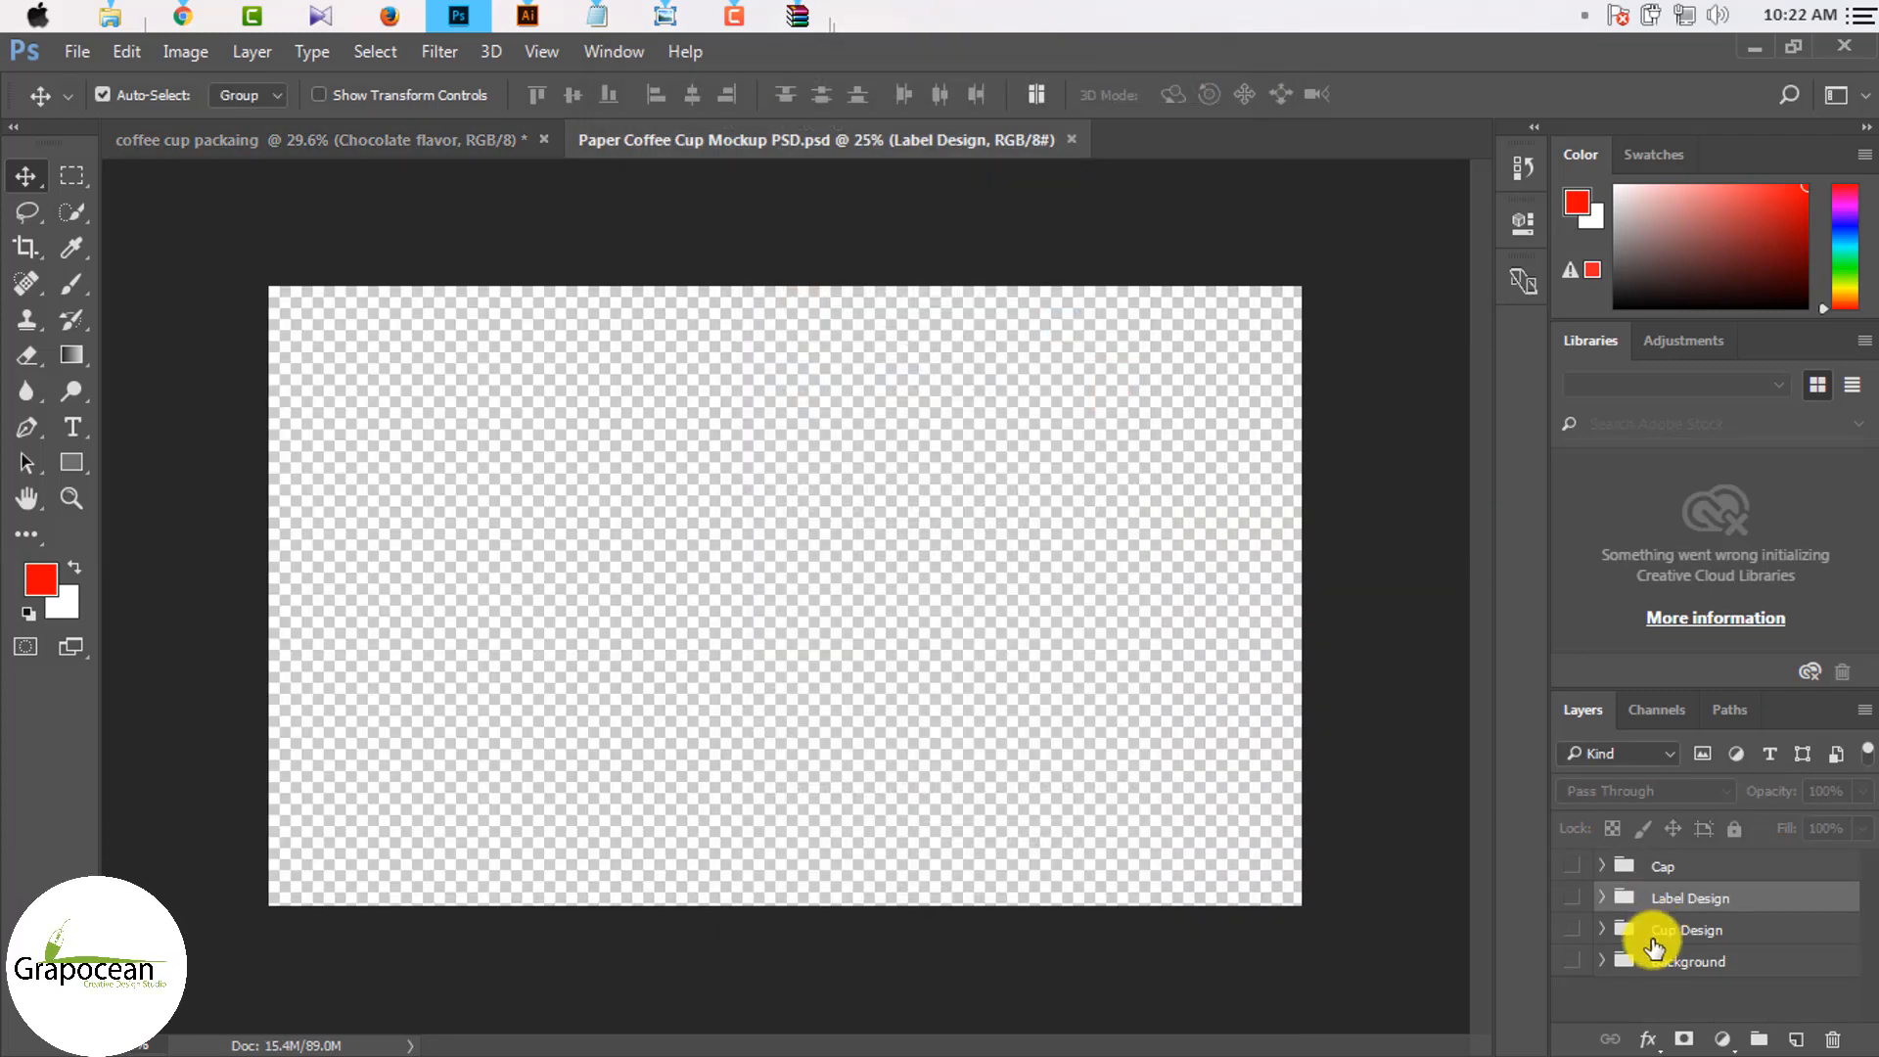
pyautogui.click(1599, 930)
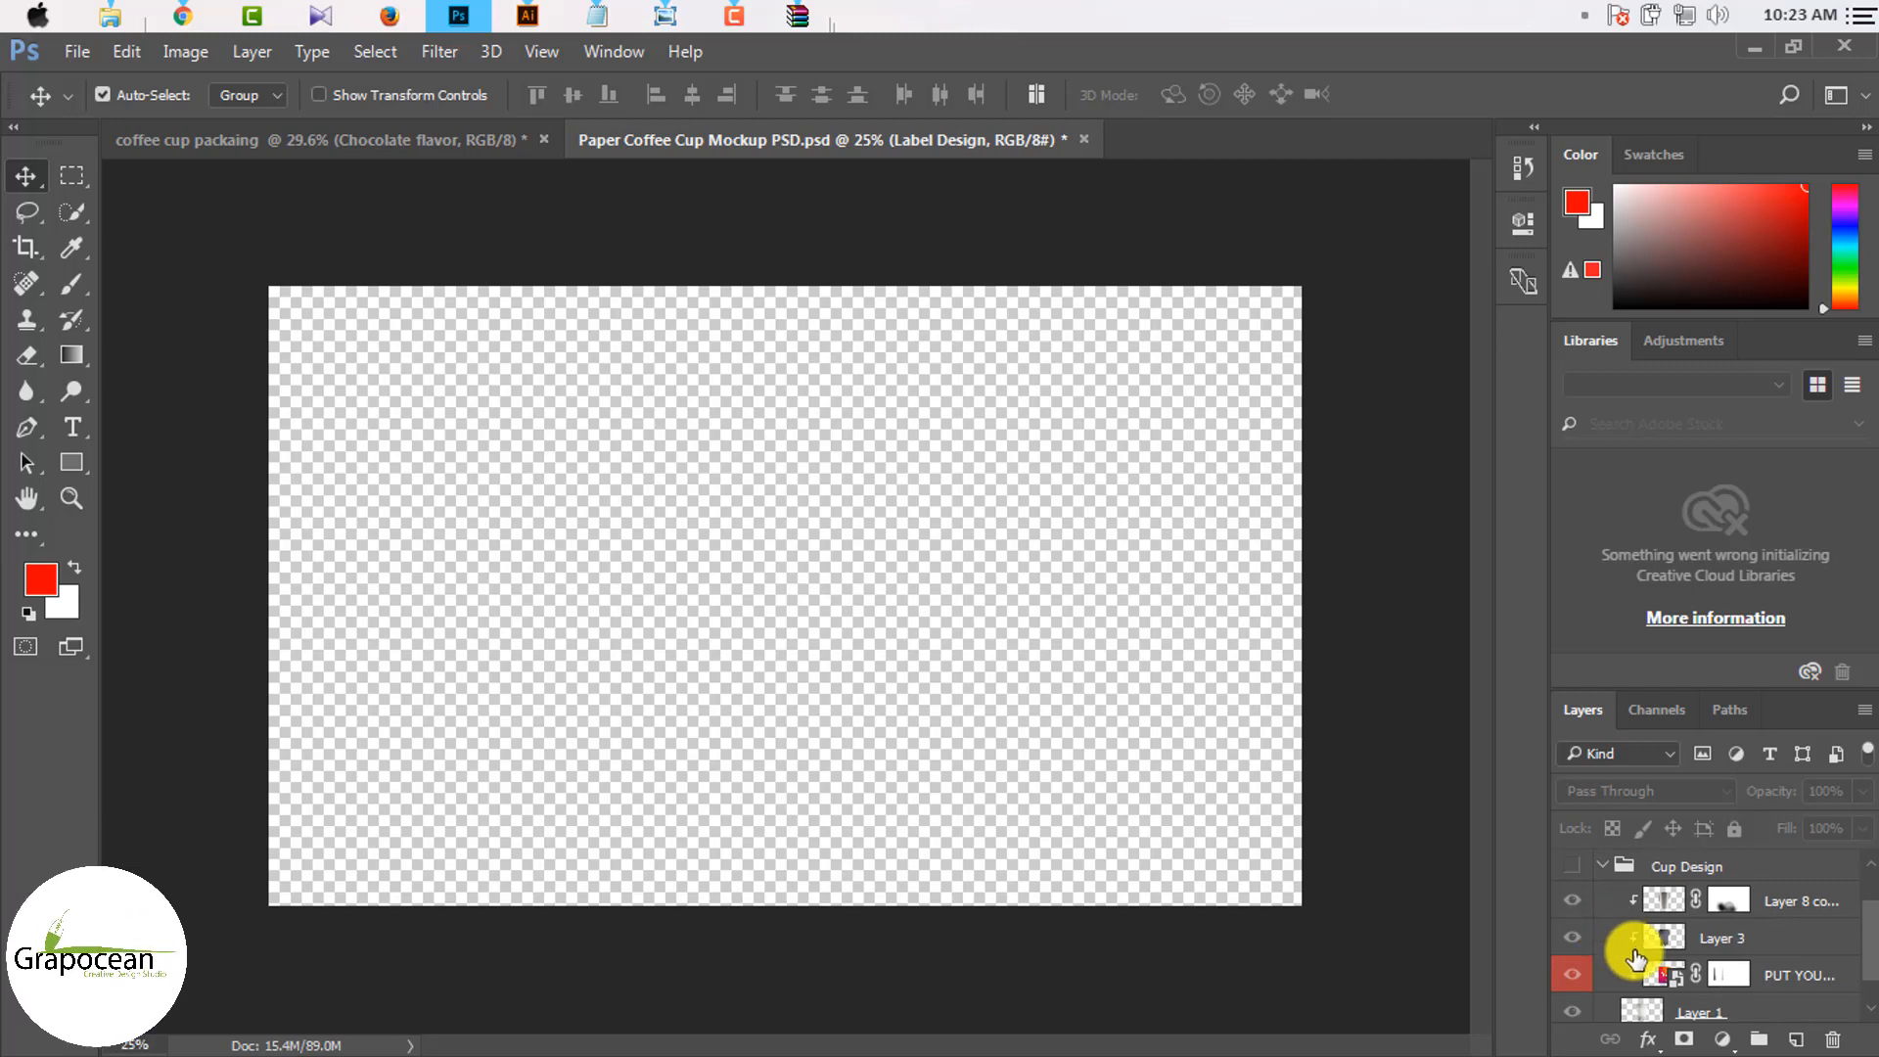
pyautogui.doubleClick(1652, 977)
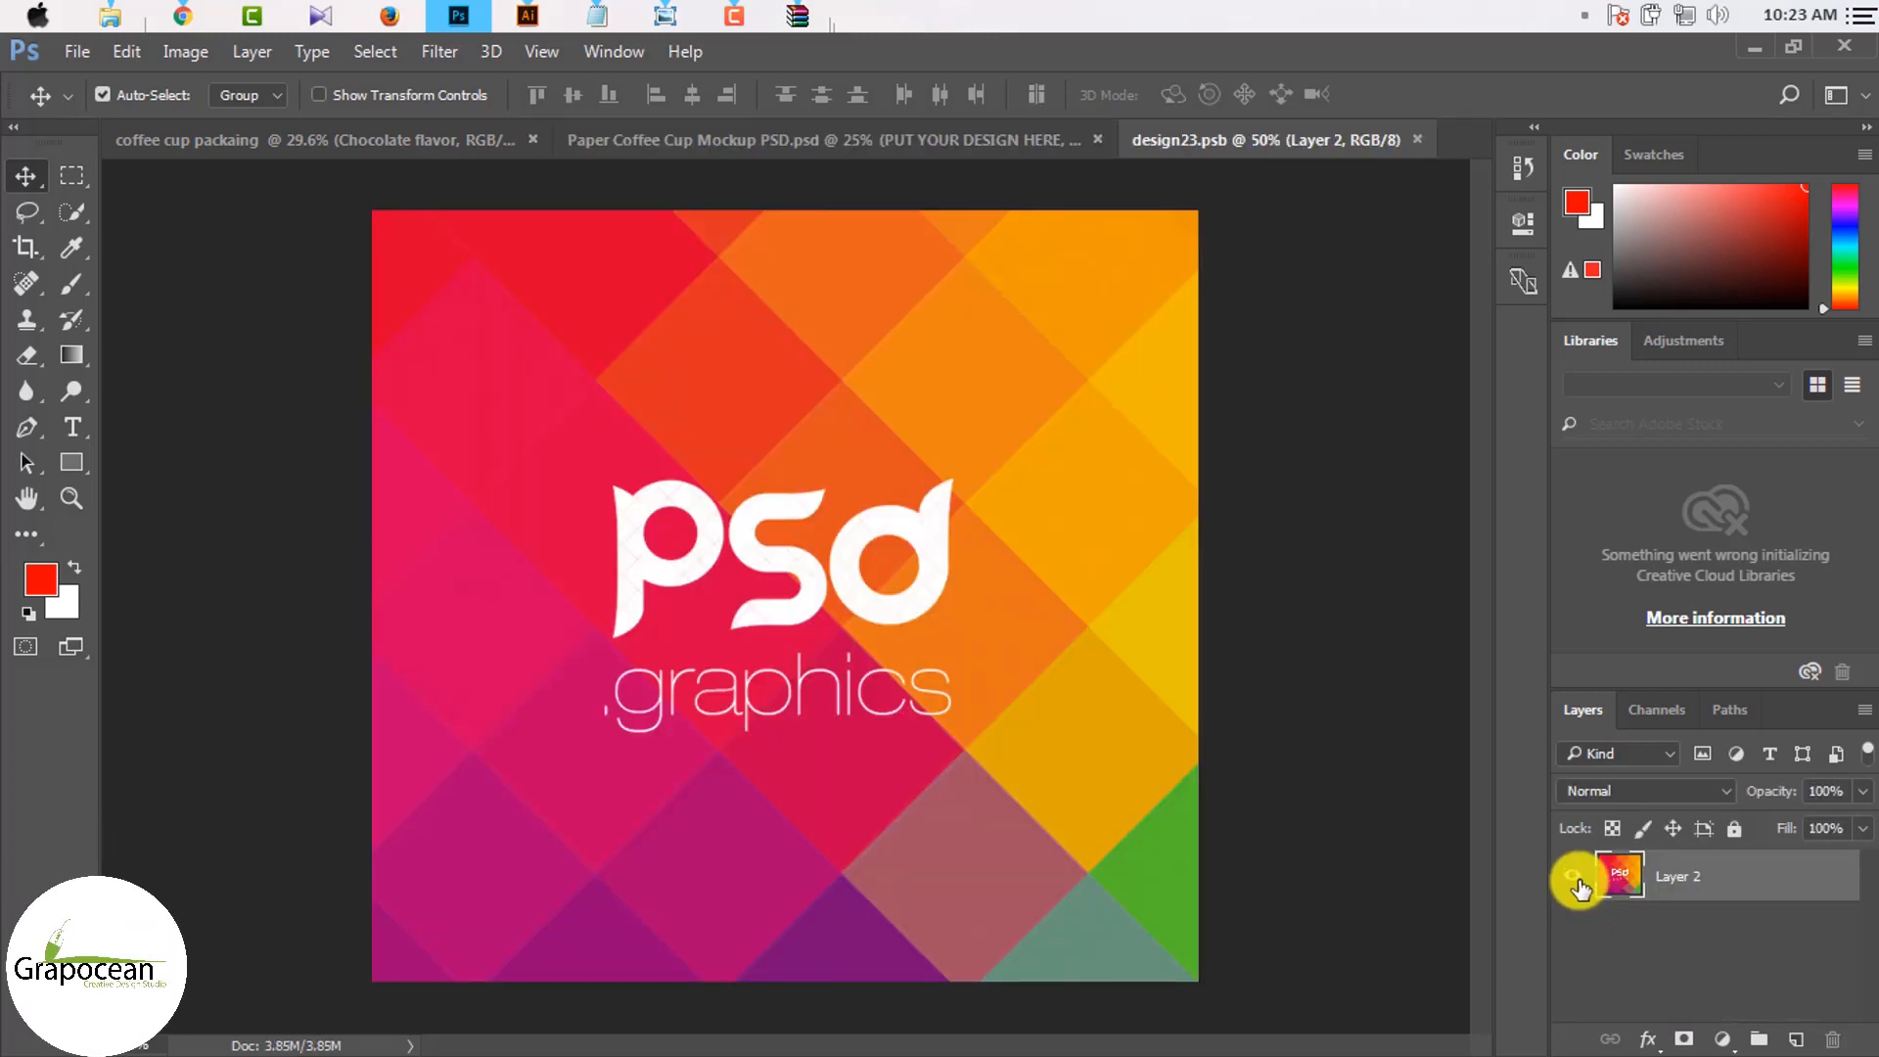
# Step: Stamp all visible layers of the coffee cup packaging design into one new layer and place it over the artwork in design23.psb
pyautogui.click(243, 139)
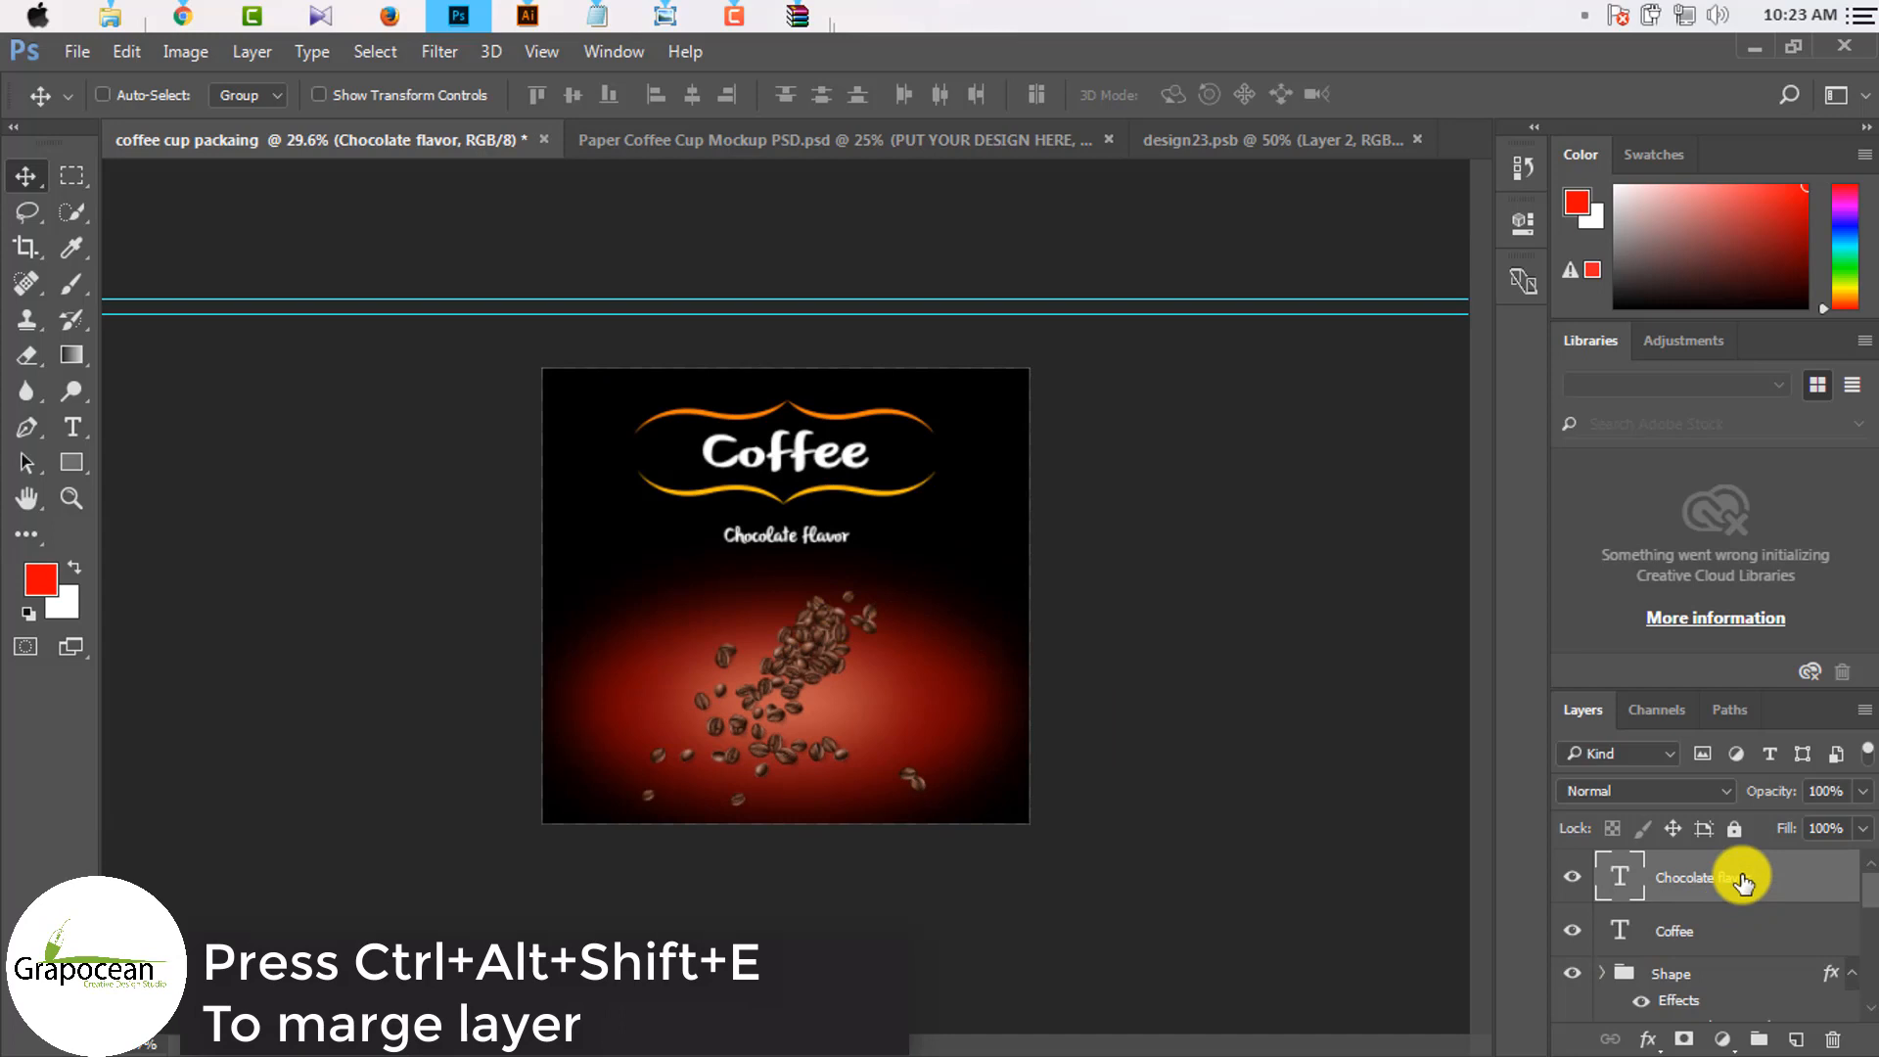
pyautogui.hotkey('ctrl', 'alt', 'shift', 'e')
pyautogui.moveTo(785, 579); pyautogui.dragTo(842, 607)
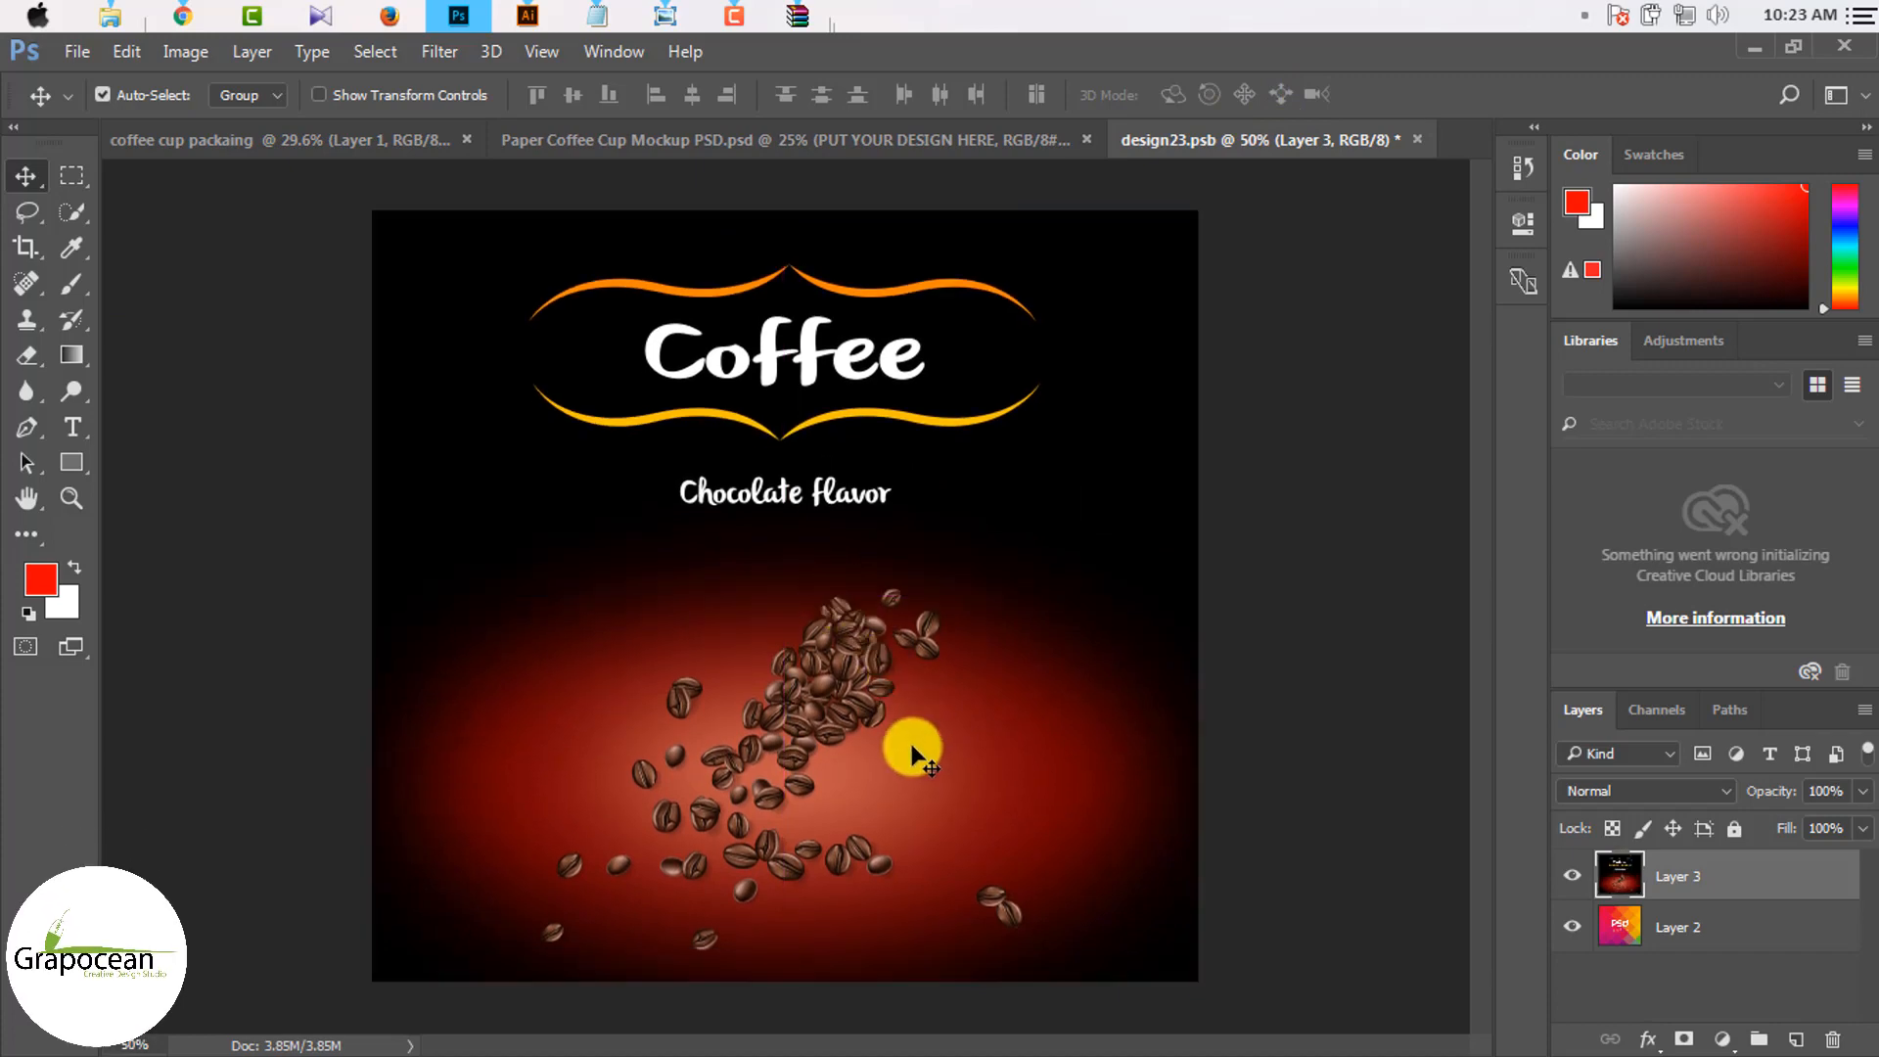
pyautogui.hotkey('ctrl', '+')
pyautogui.scroll(-3, 913, 748)
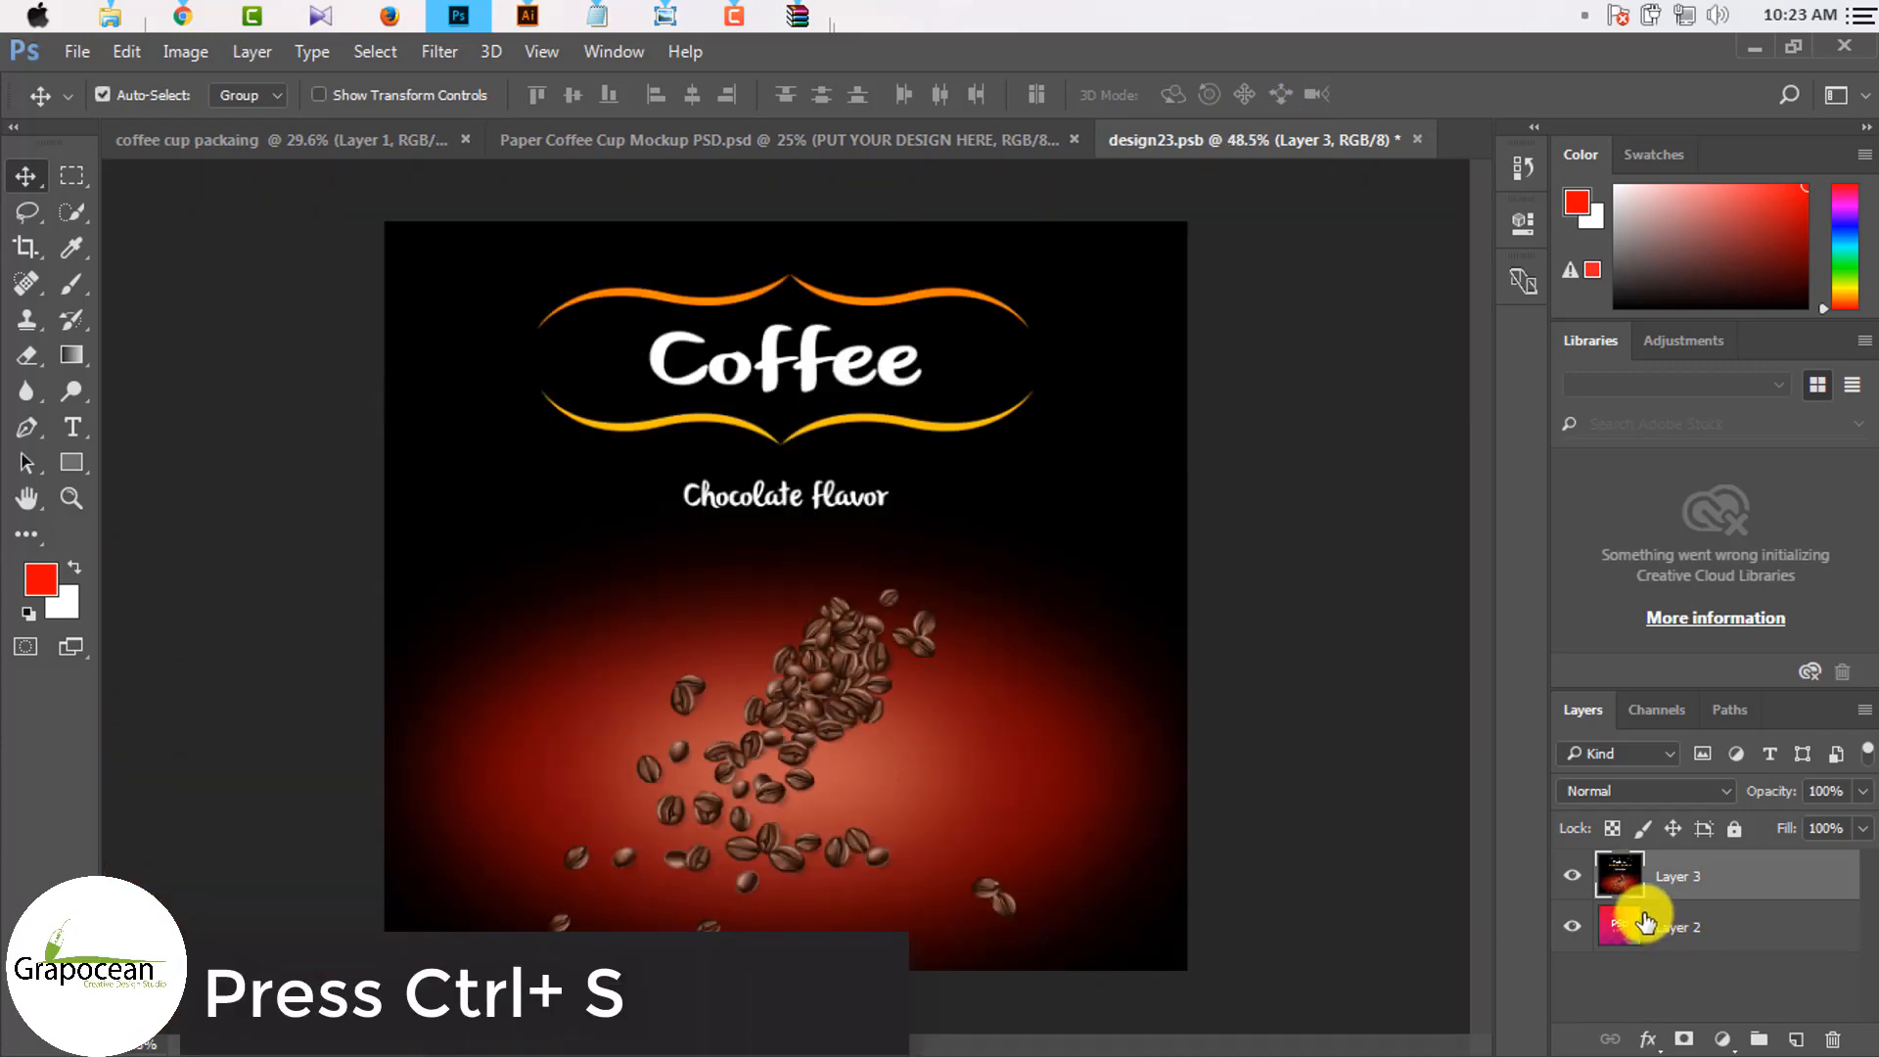
# Step: Save design23.psb and show the Cup Design group in the Paper Coffee Cup Mockup document
pyautogui.hotkey('ctrl', 's')
pyautogui.click(935, 142)
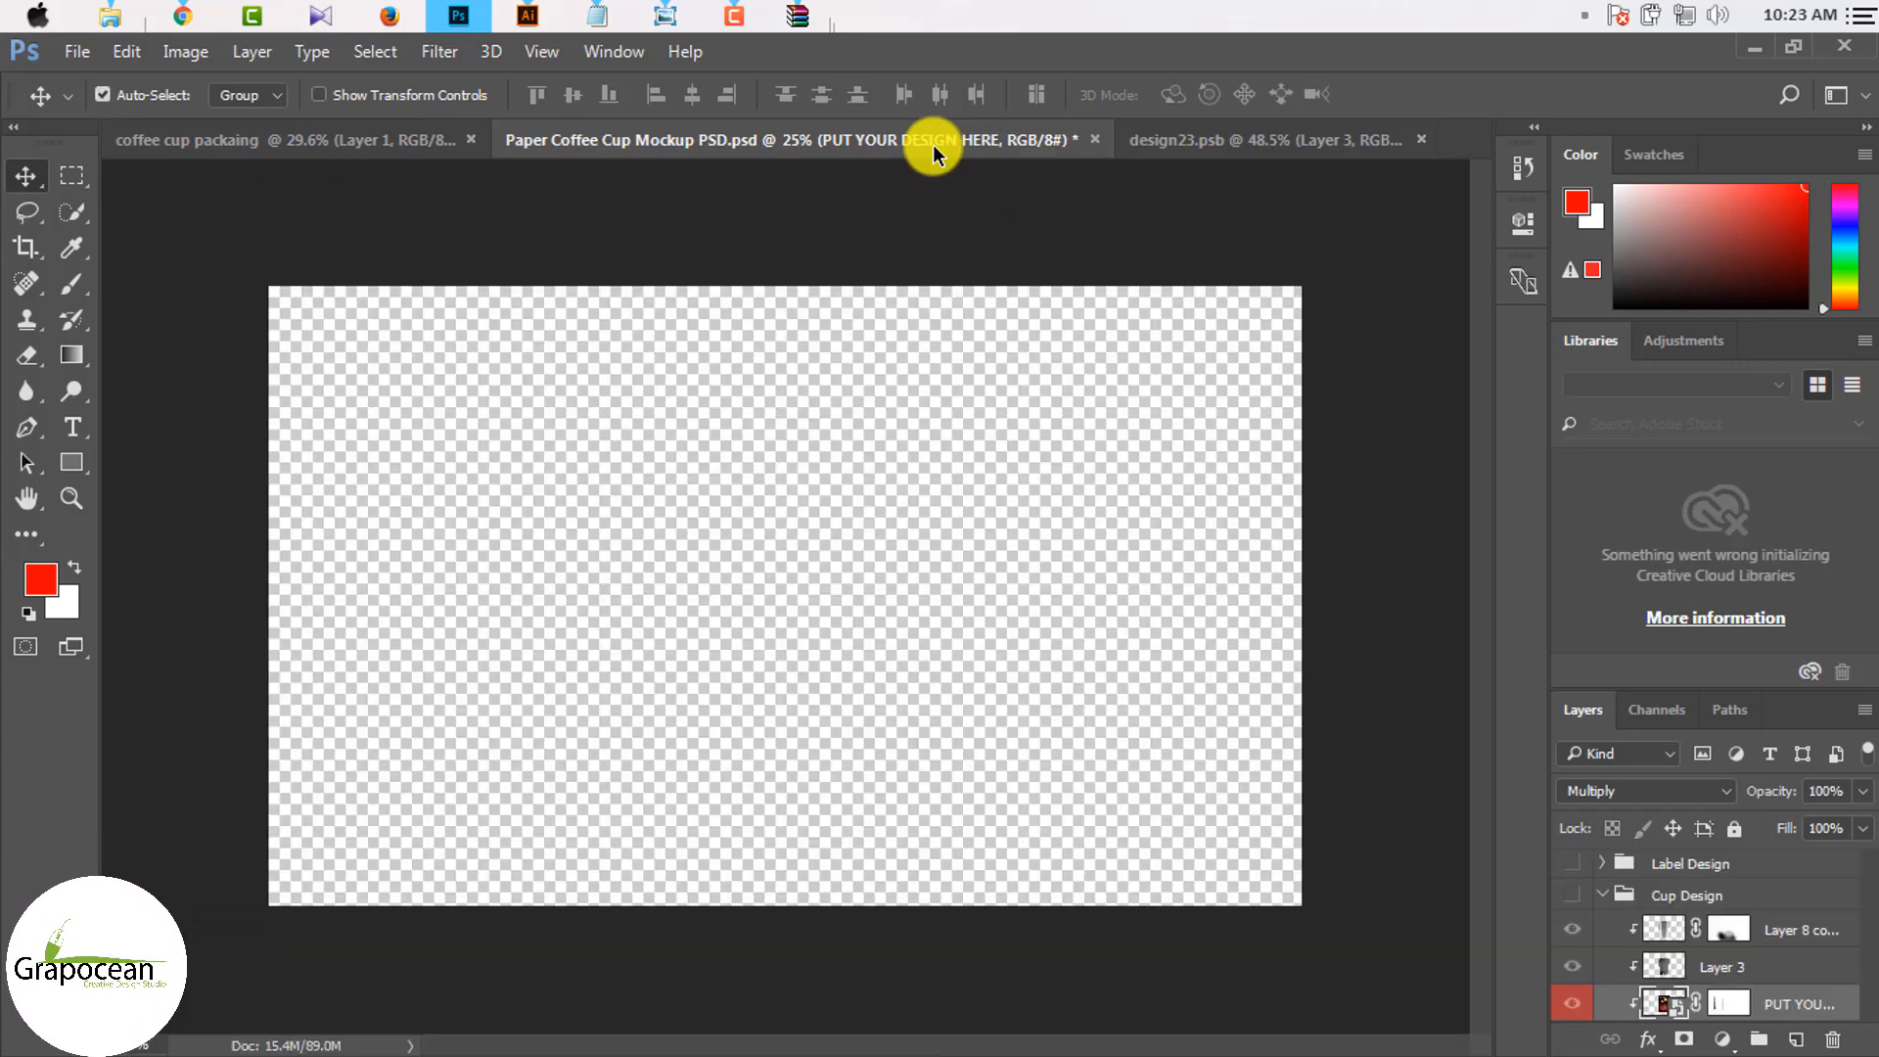
pyautogui.scroll(1, 1590, 935)
pyautogui.click(1572, 927)
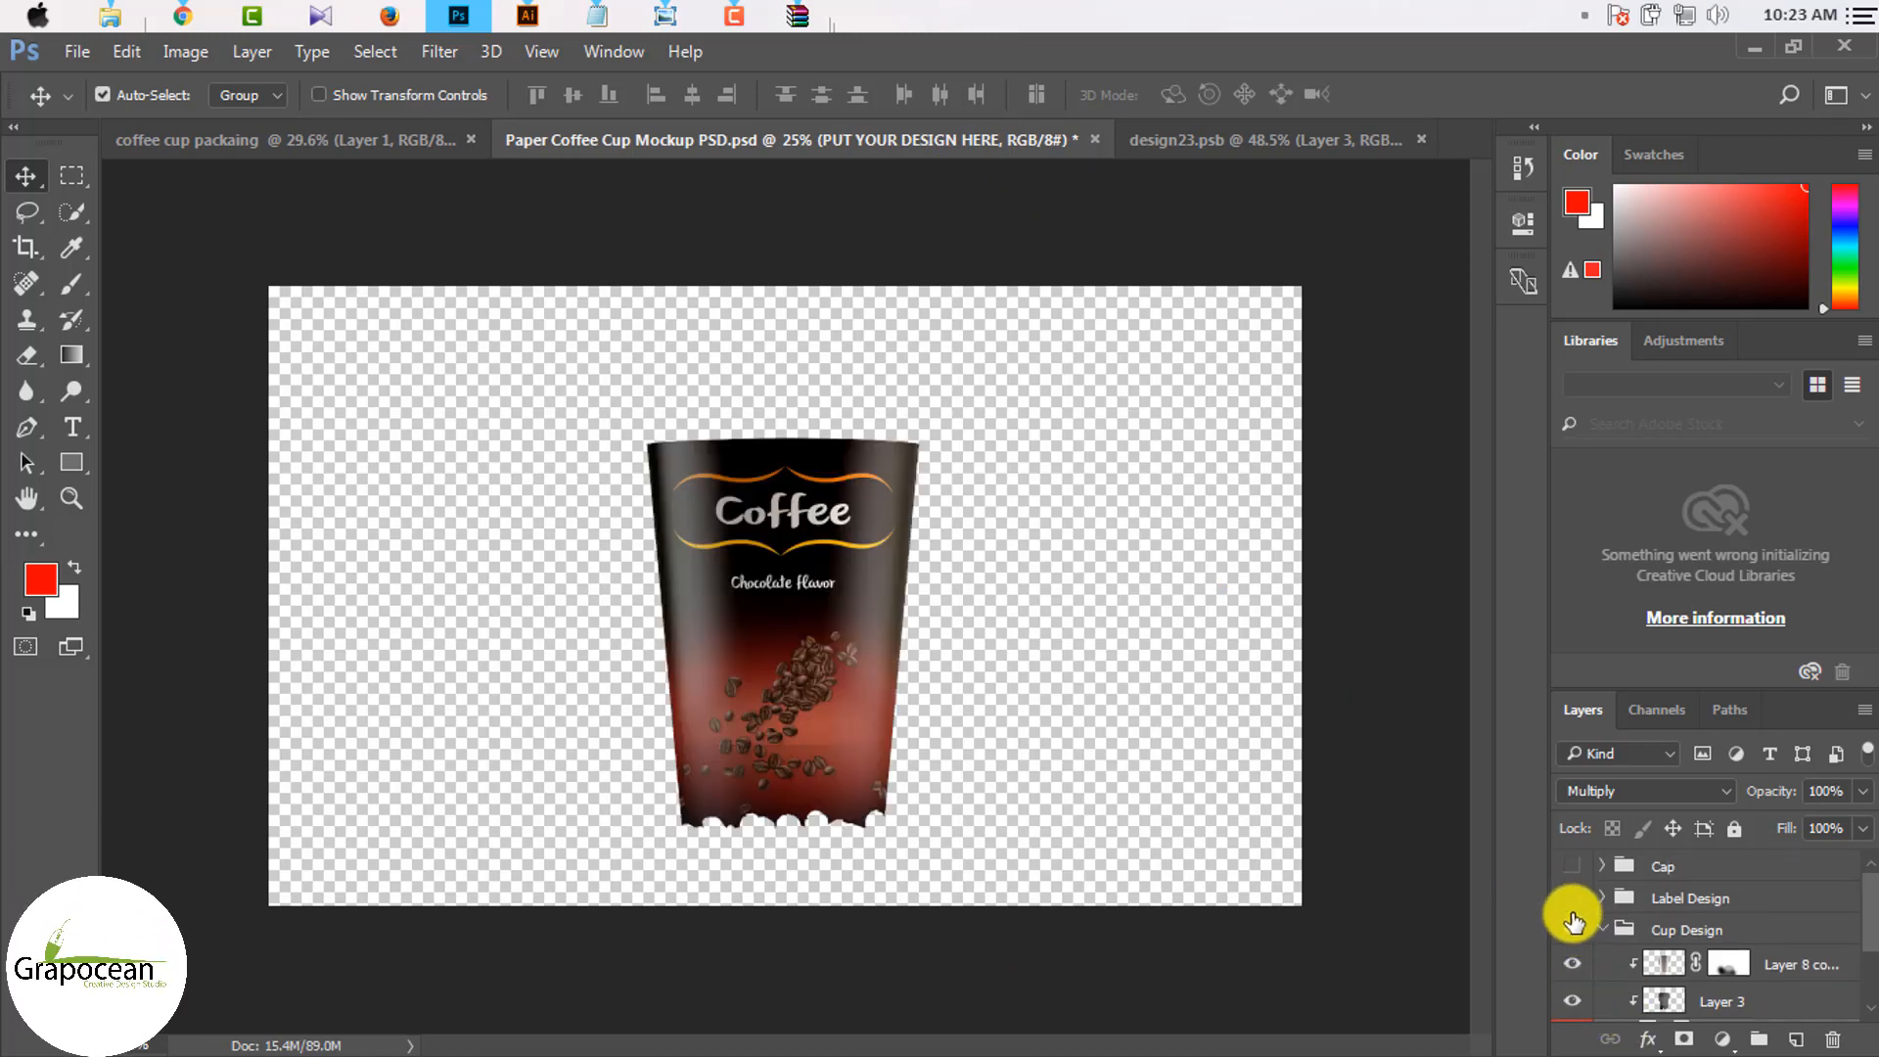
# Step: Compare the mockup with the Label Design and Cup Design groups switched on and off, leaving only Cup Design shown
pyautogui.click(1572, 898)
pyautogui.click(1573, 898)
pyautogui.click(1573, 930)
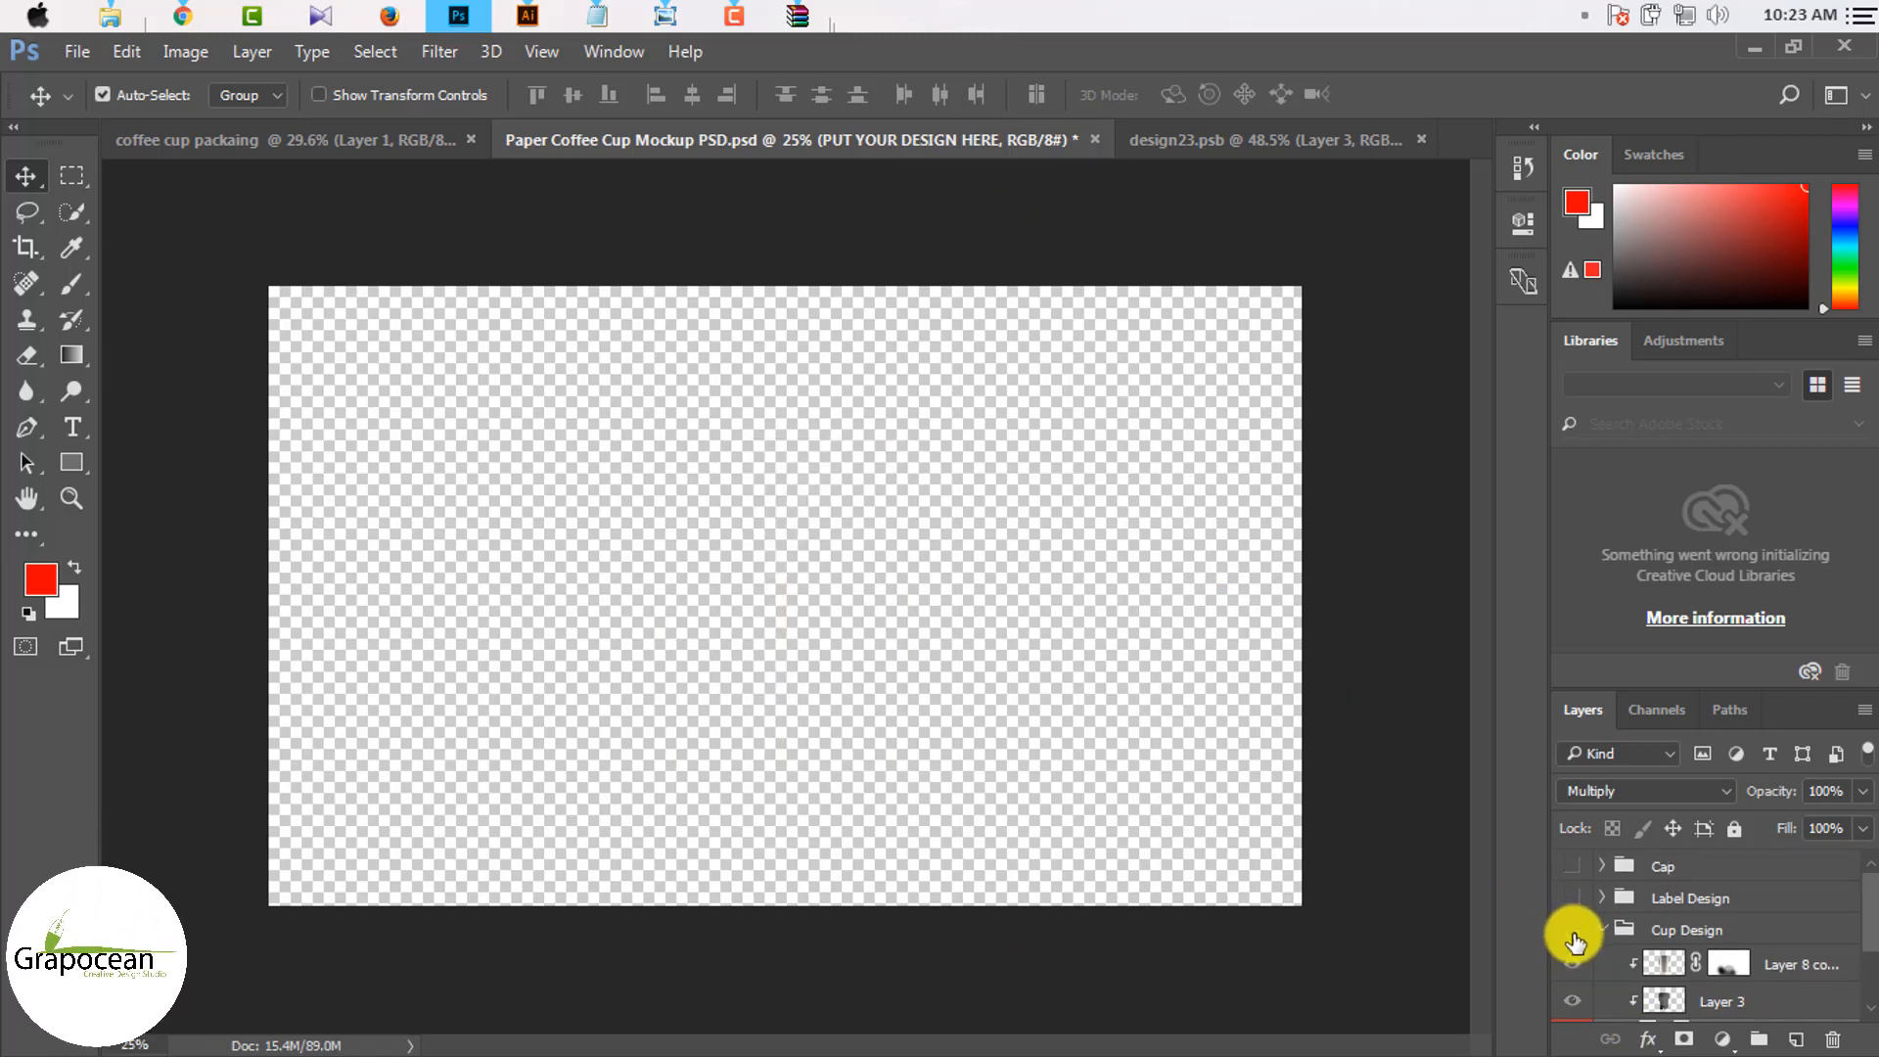
pyautogui.click(1573, 929)
pyautogui.click(1574, 898)
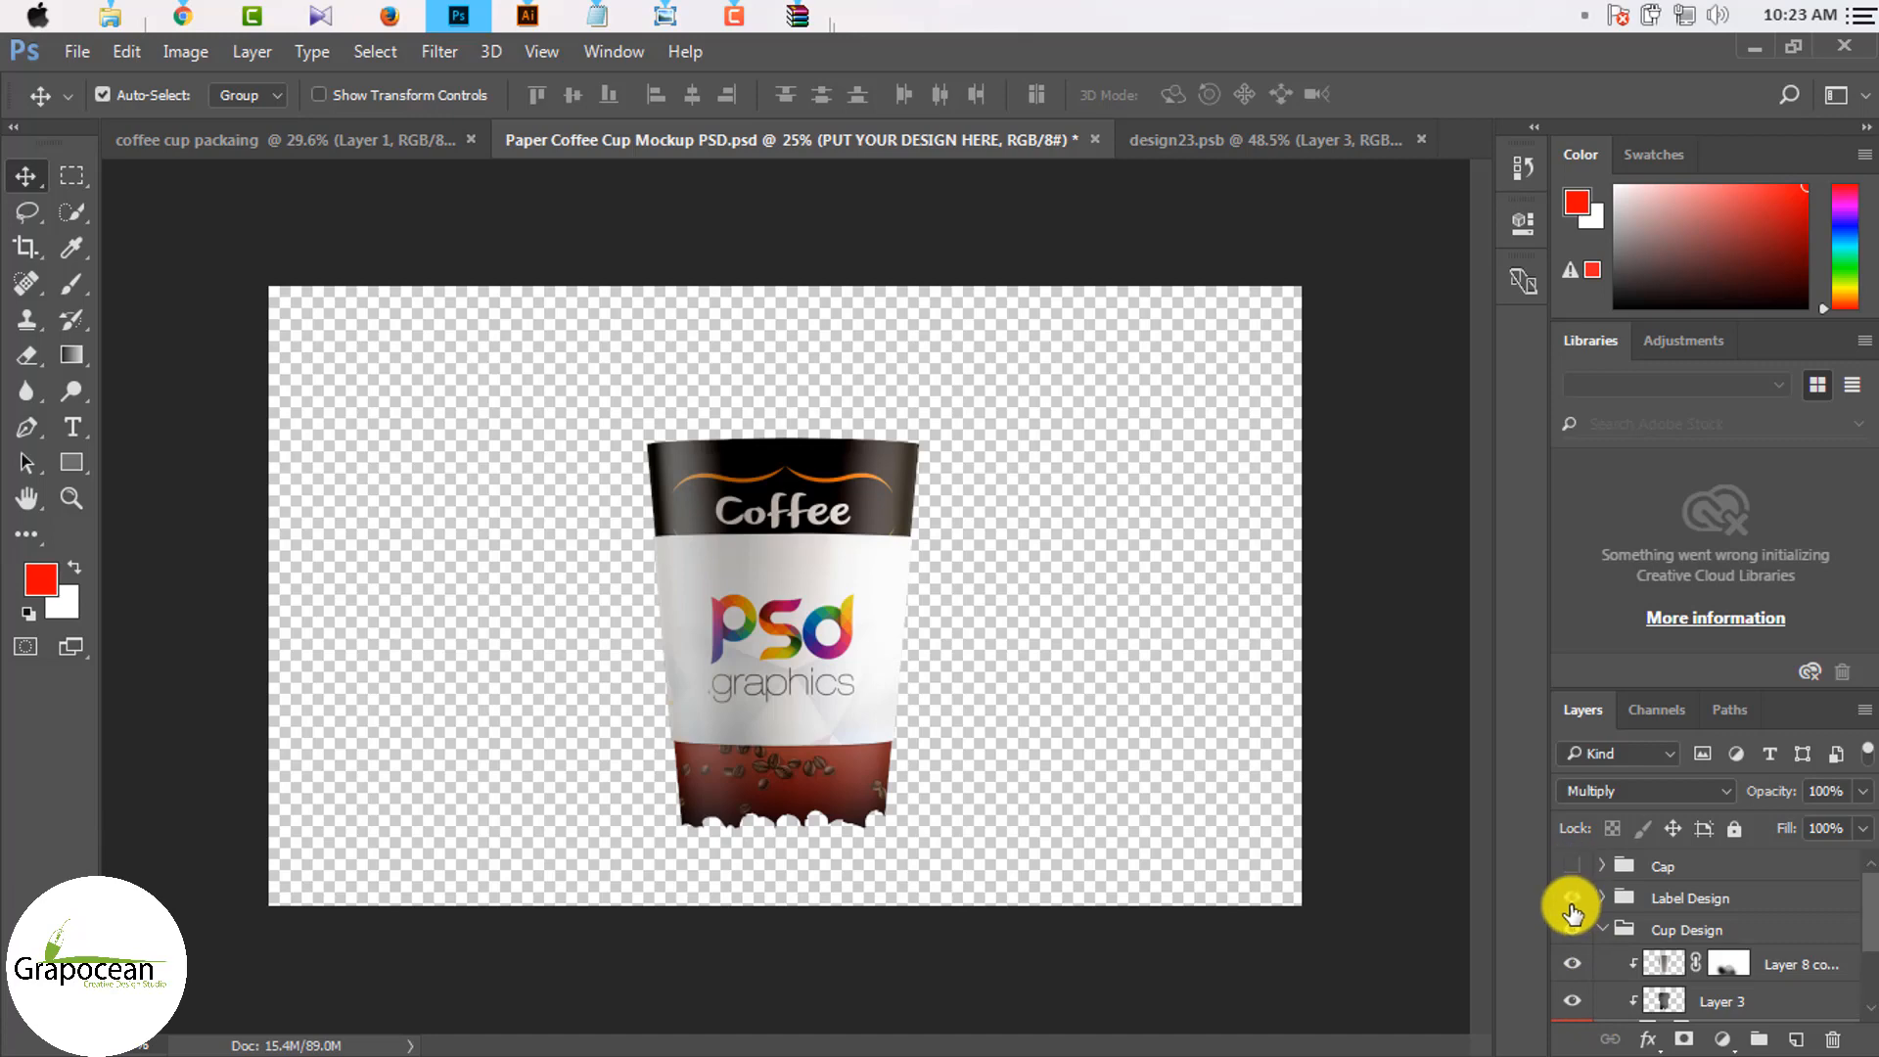
pyautogui.click(1573, 898)
# Step: Show the Cap and Background groups in the cup mockup
pyautogui.click(1572, 866)
pyautogui.scroll(-3, 1575, 939)
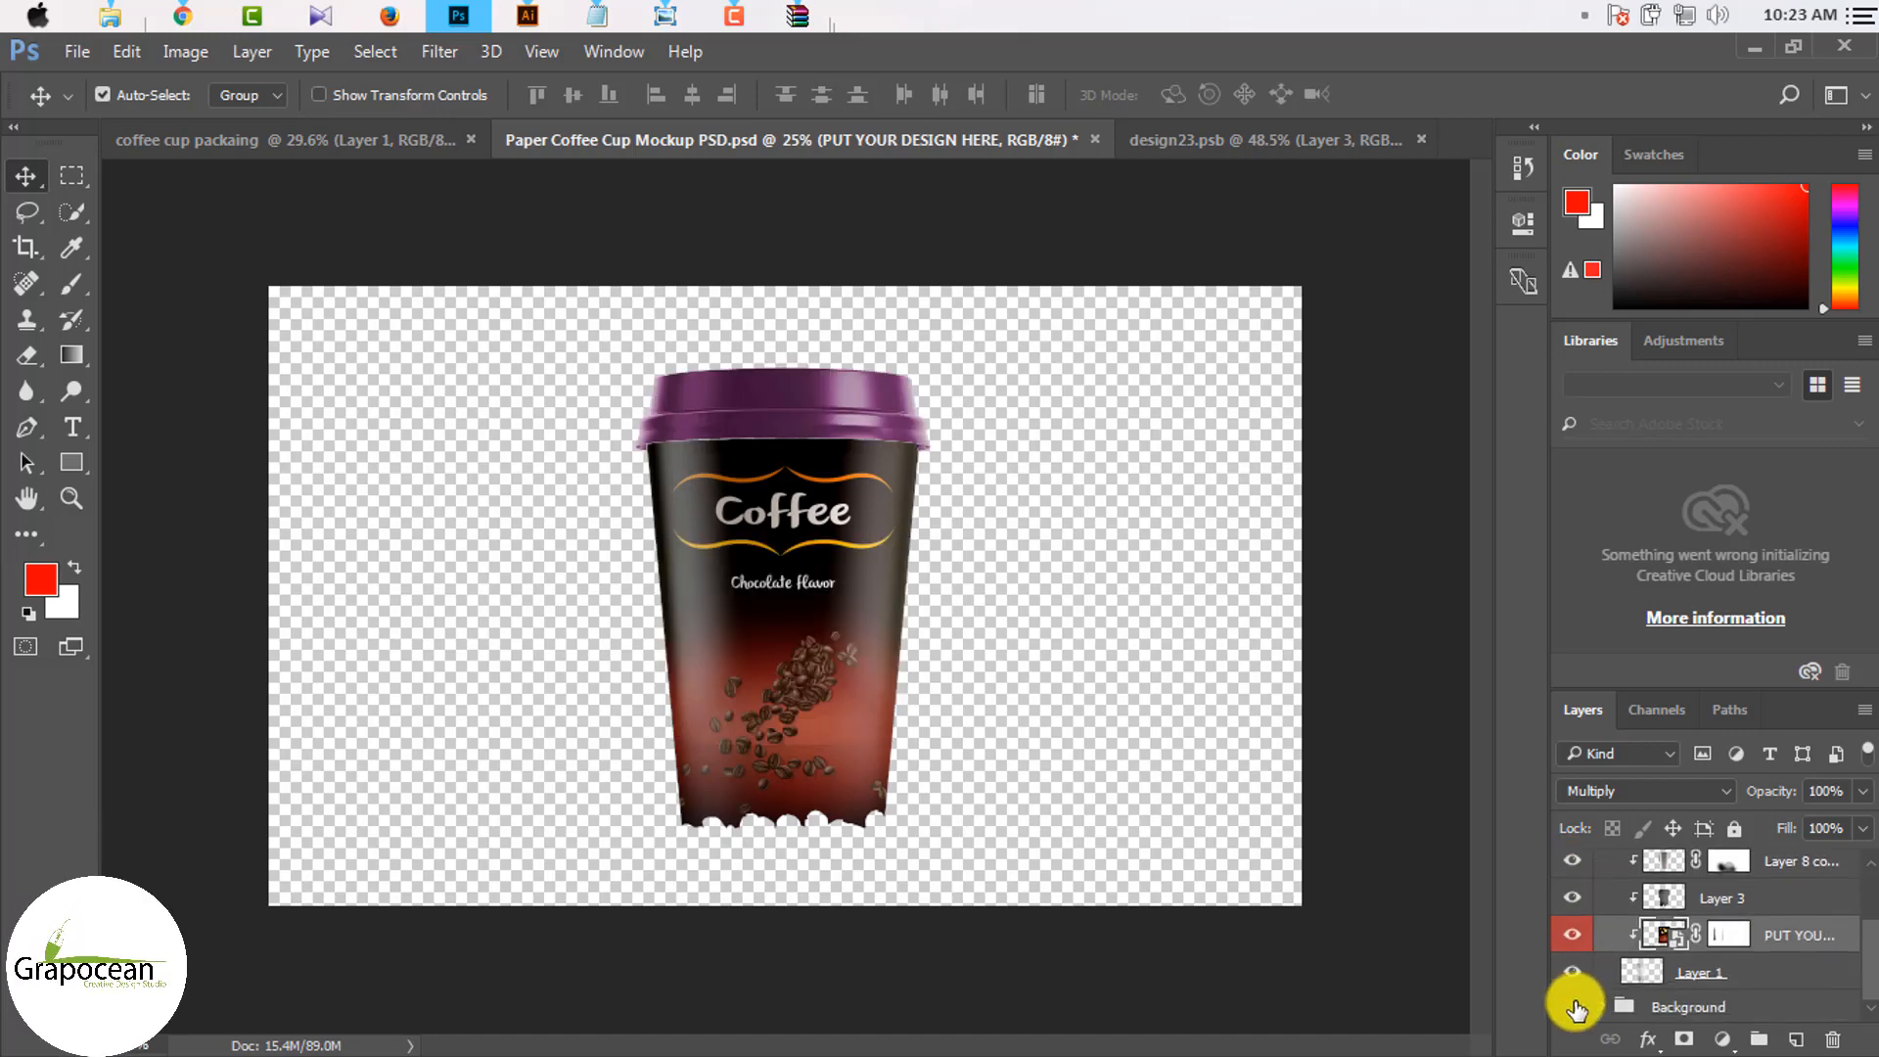
pyautogui.click(1573, 1006)
# Step: Inspect the cup mockup up close and as a whole, checking it with the Background group hidden and shown again
pyautogui.scroll(3, 876, 741)
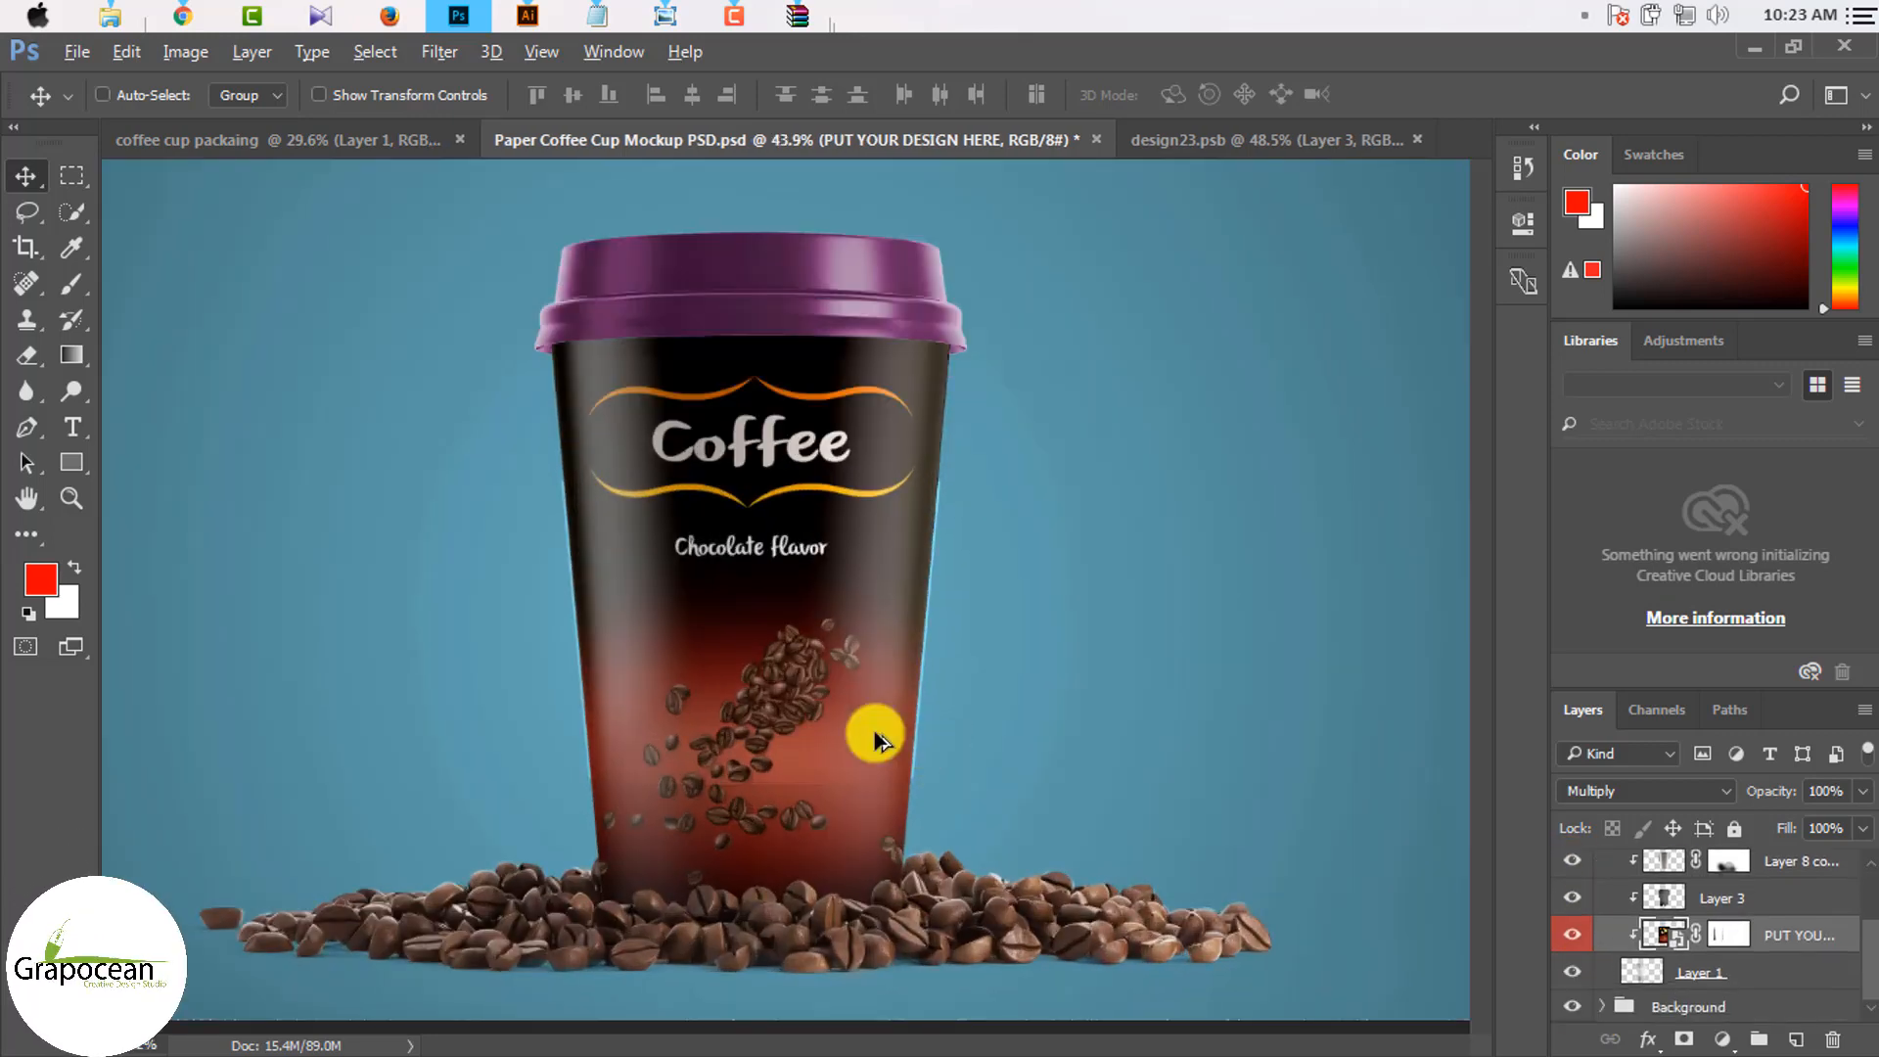
pyautogui.scroll(2, 874, 740)
pyautogui.scroll(-6, 874, 741)
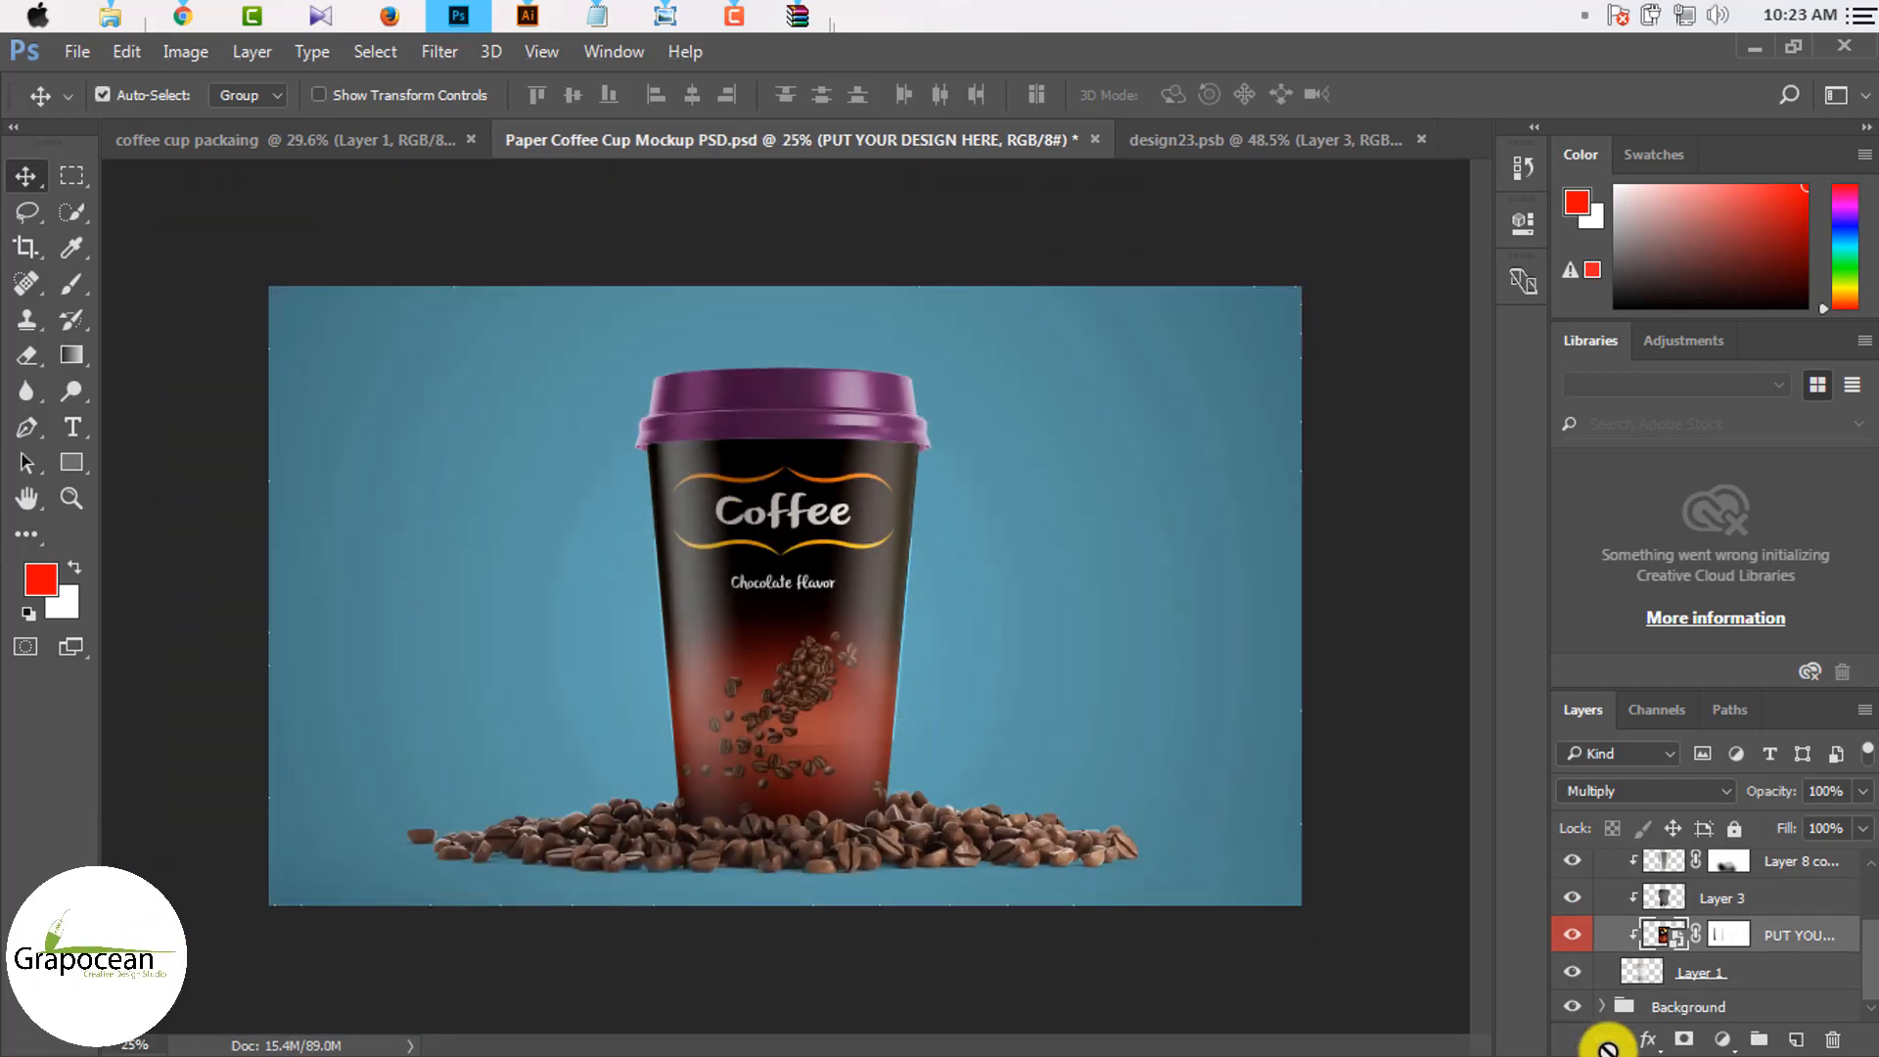
pyautogui.click(1574, 1008)
pyautogui.click(1575, 1008)
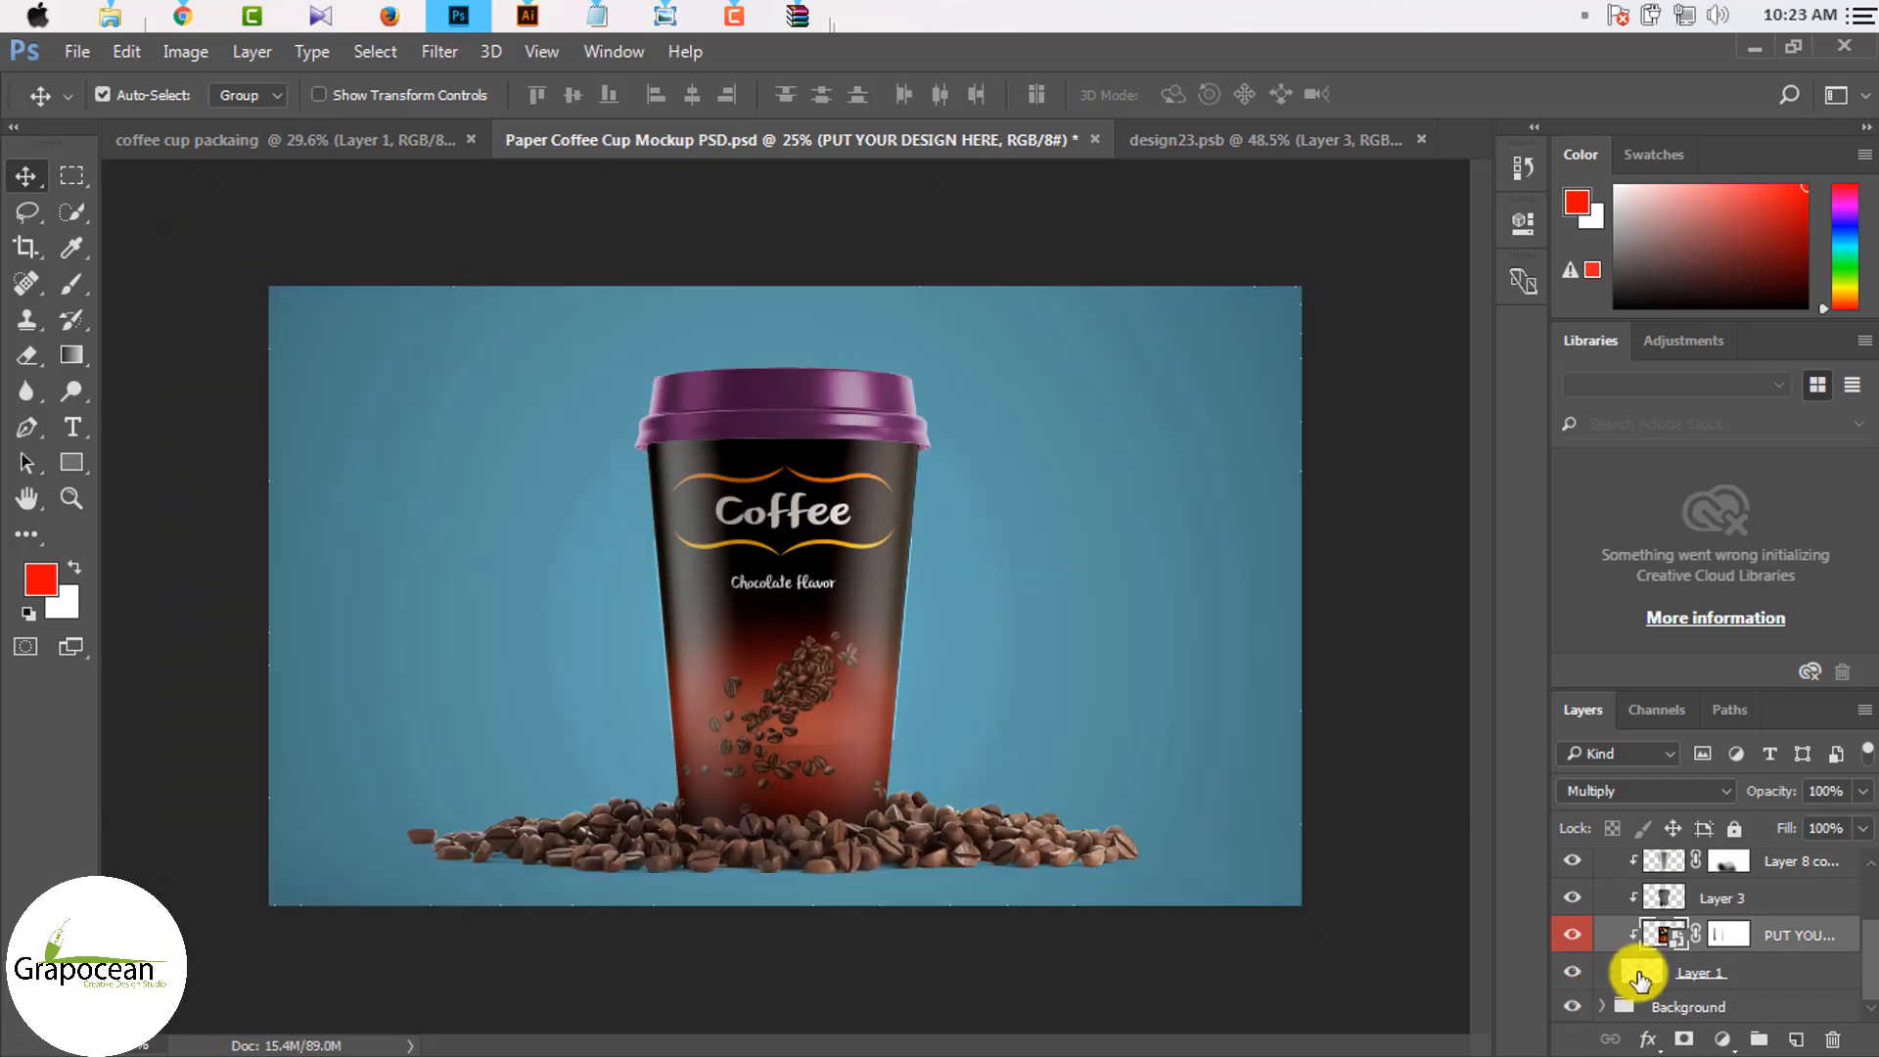
pyautogui.scroll(2, 1566, 979)
pyautogui.scroll(4, 746, 574)
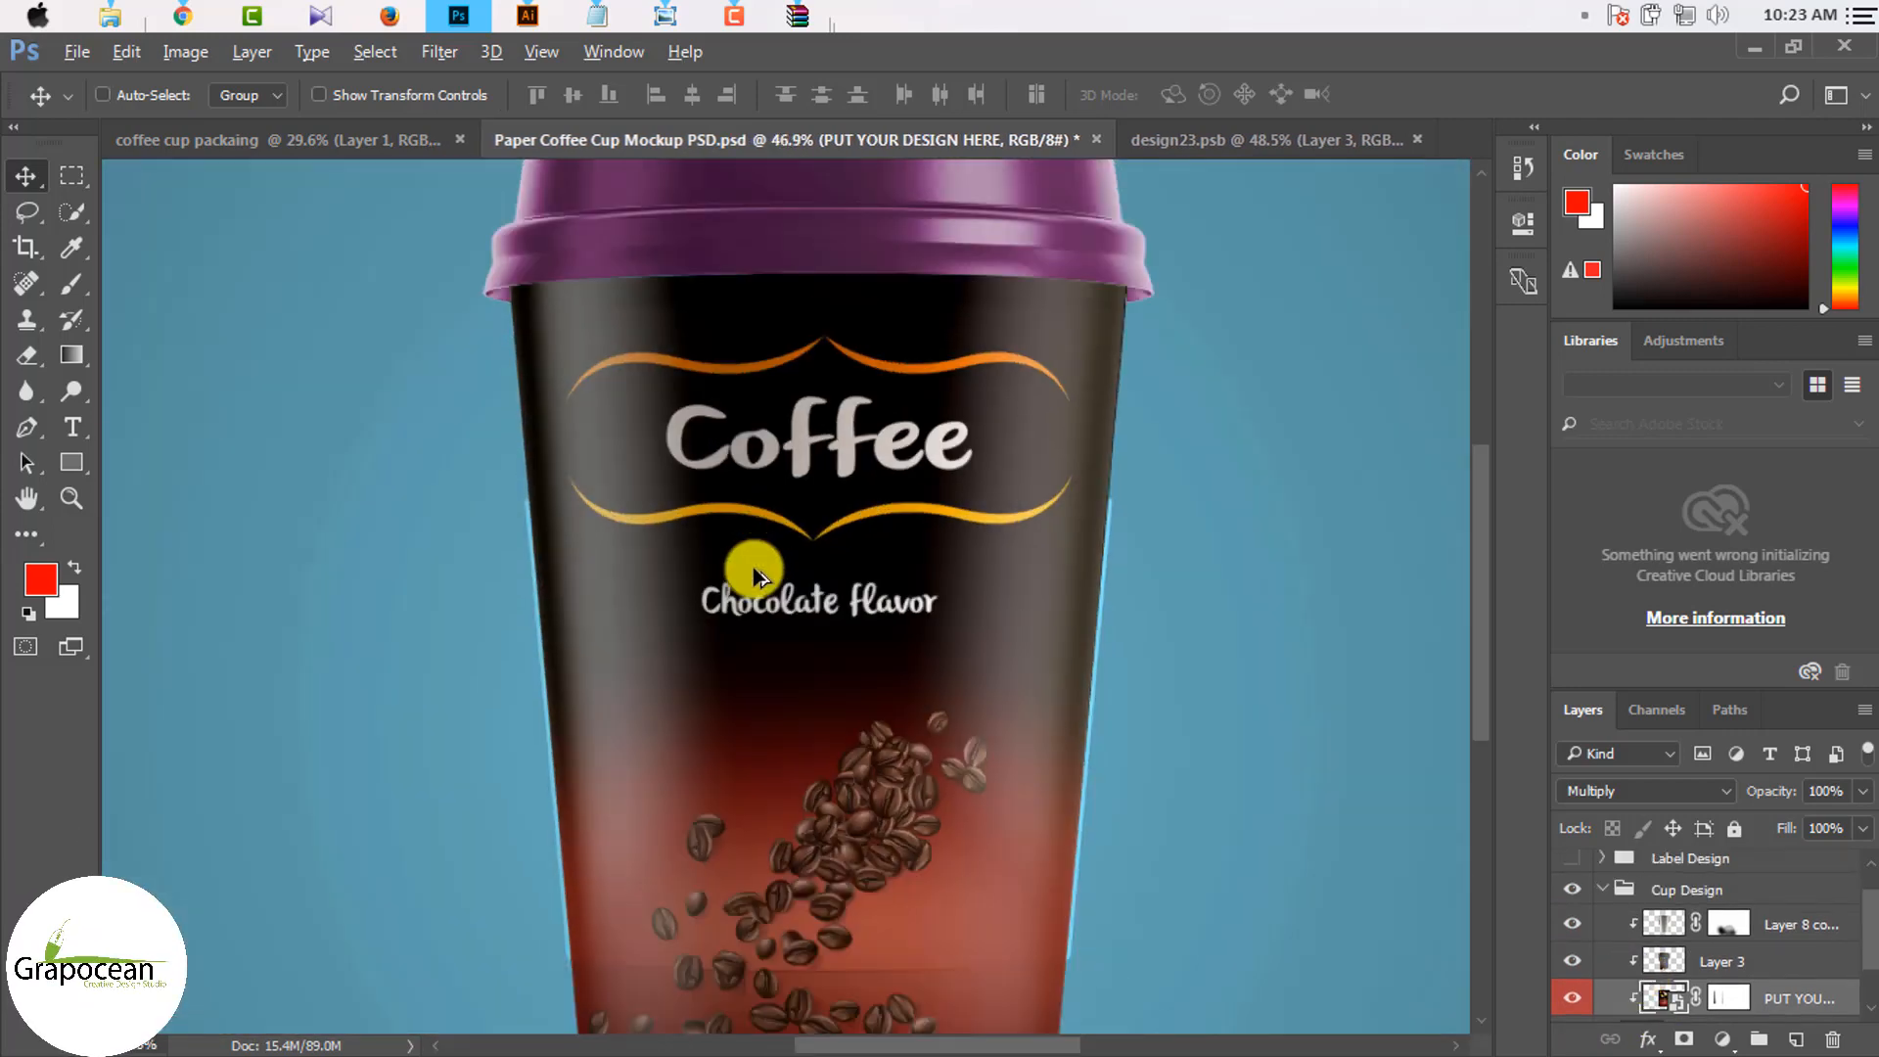
pyautogui.scroll(-2, 747, 575)
pyautogui.scroll(1, 1783, 941)
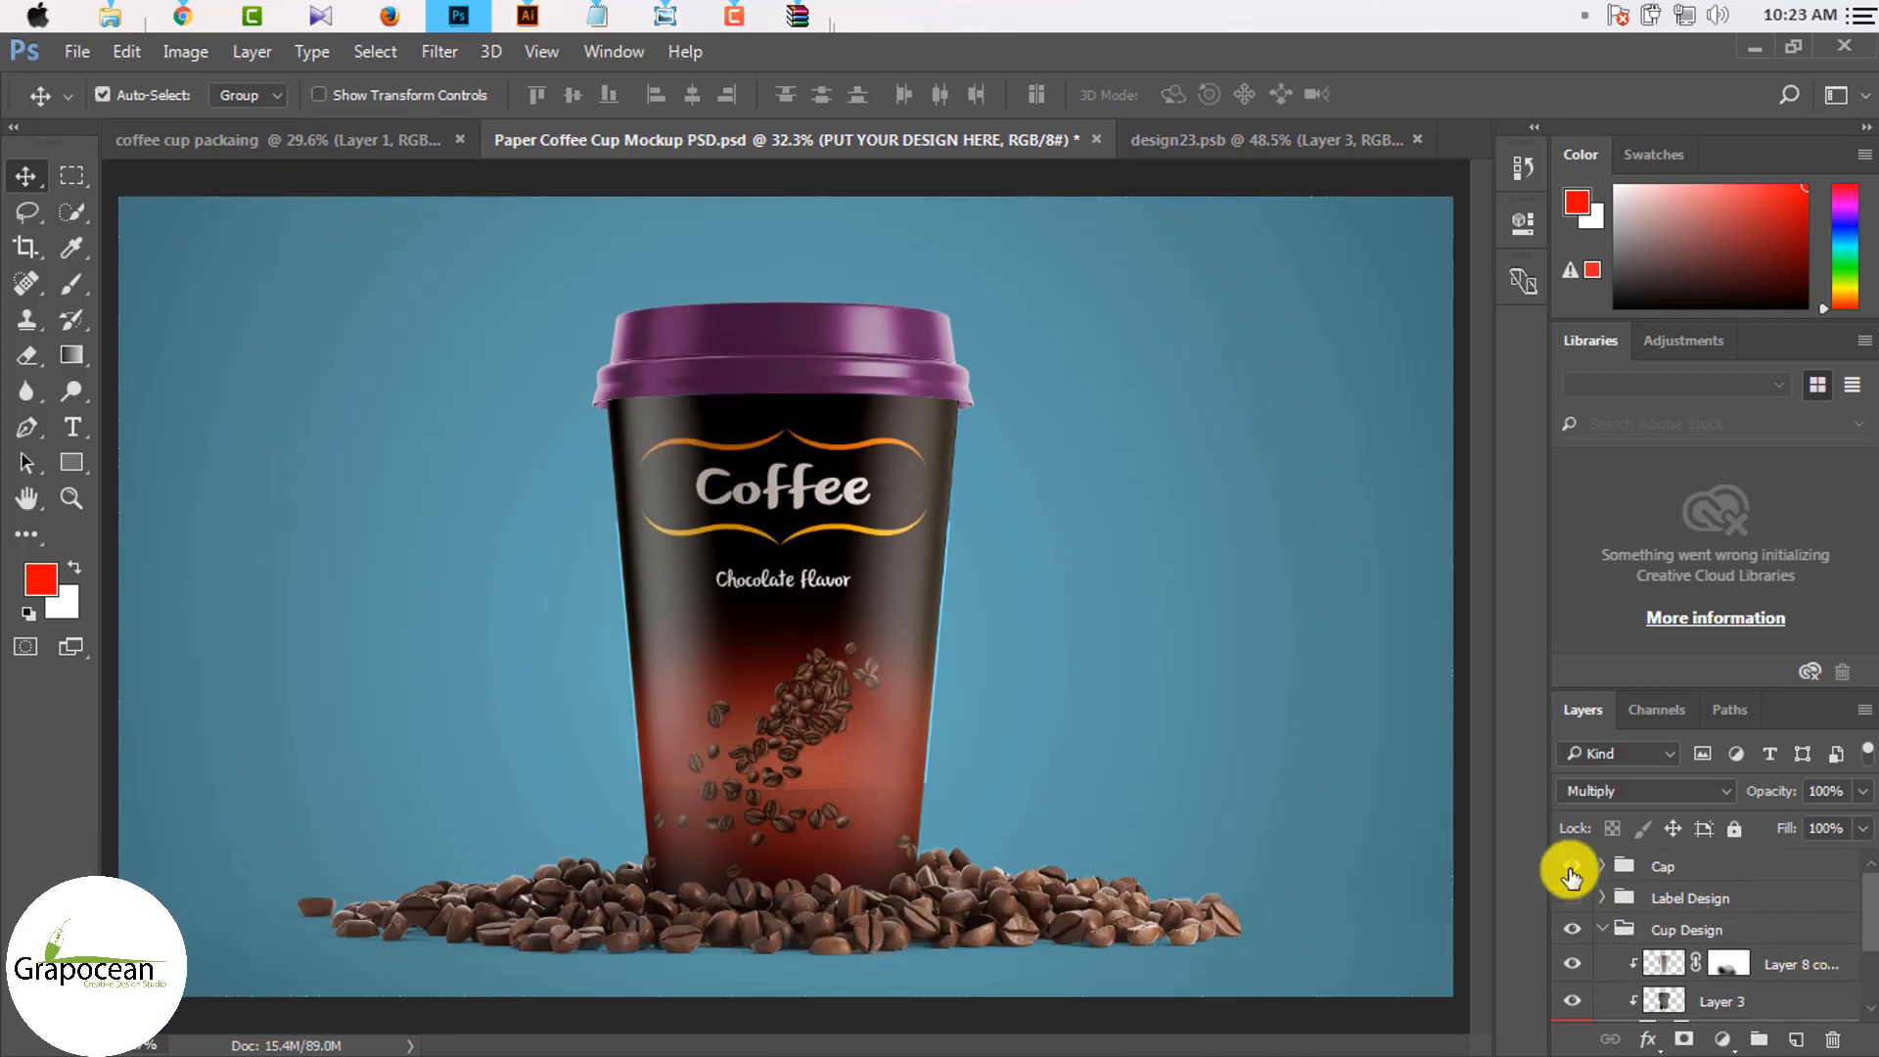